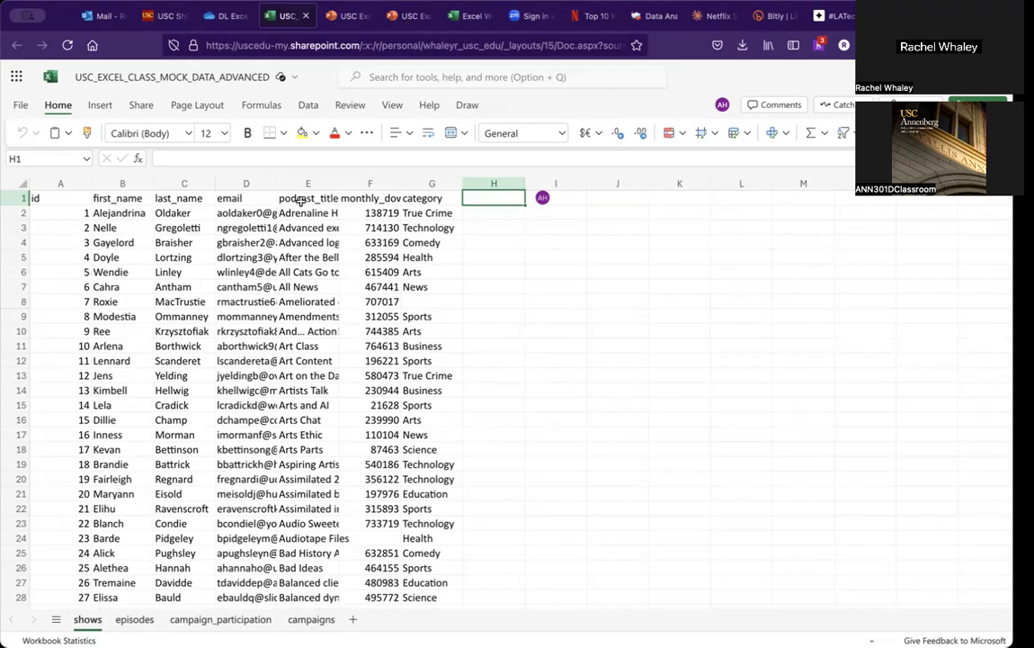
Step: Review the column headers of the shows, episodes, campaigns and campaign_participation sheets
left_click(374, 199)
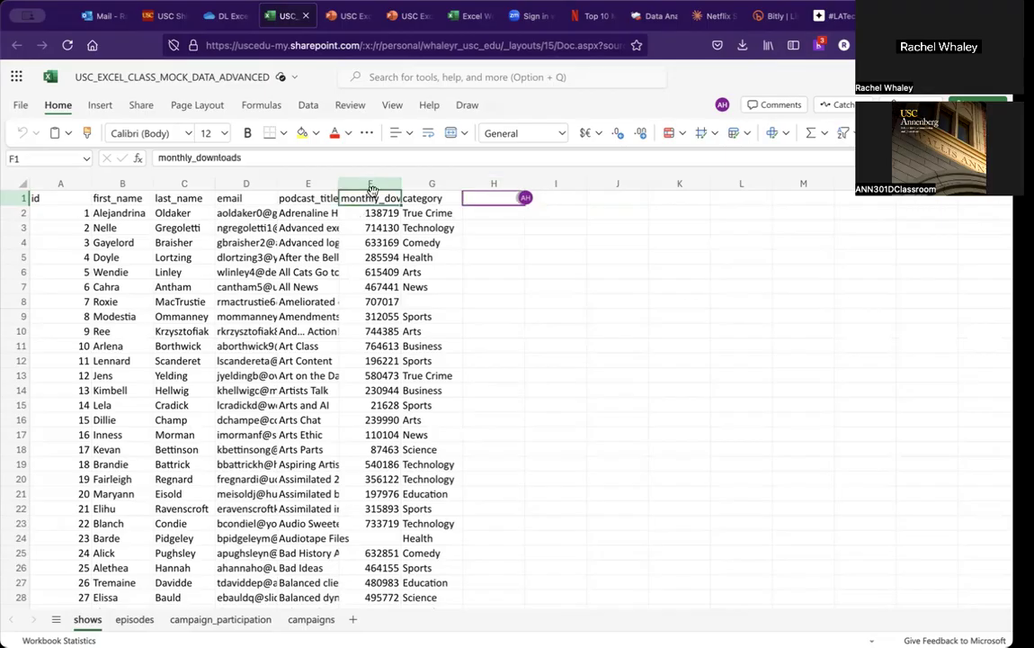
left_click(416, 201)
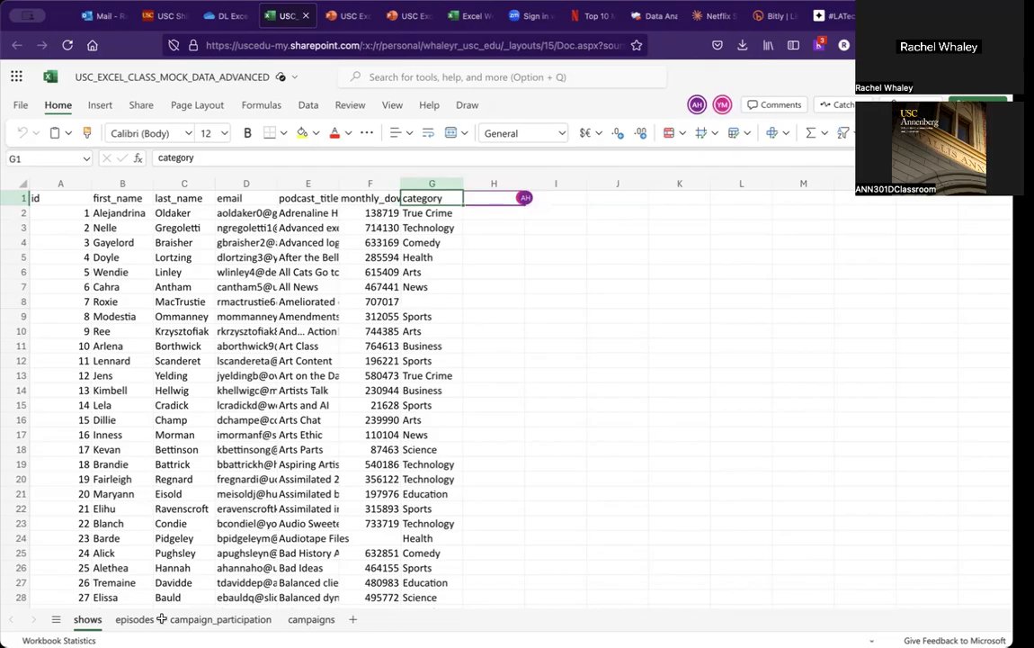
left_click(140, 618)
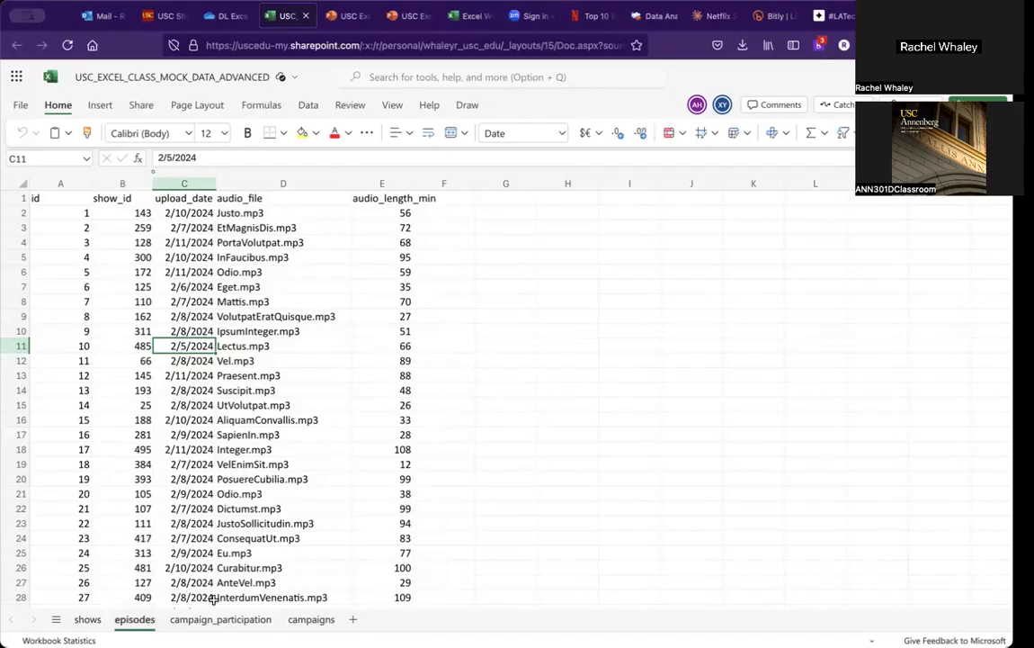
left_click(319, 618)
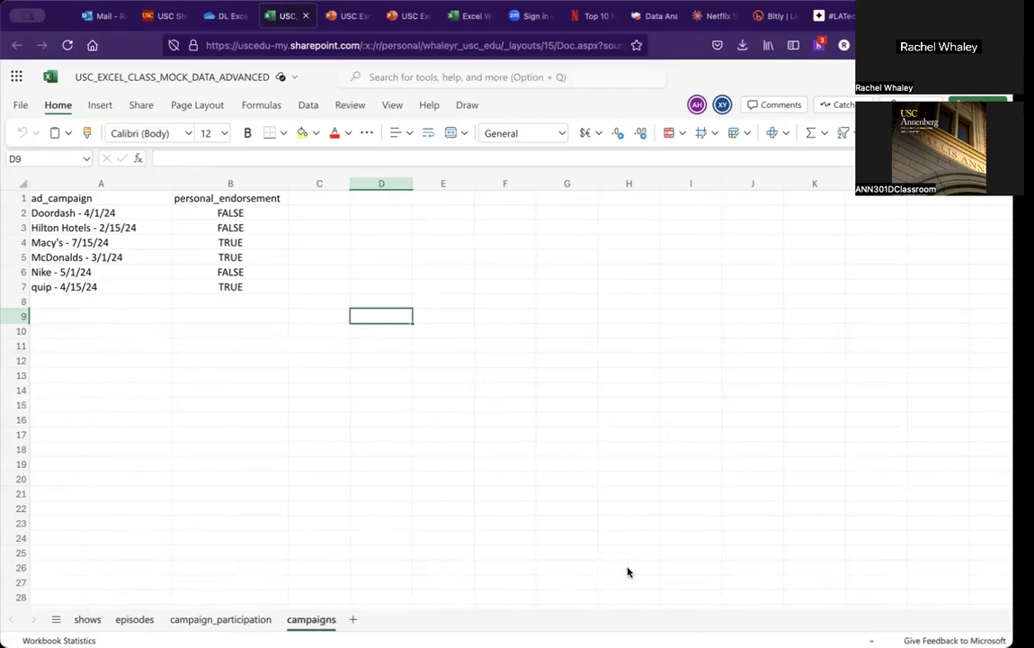
left_click(236, 619)
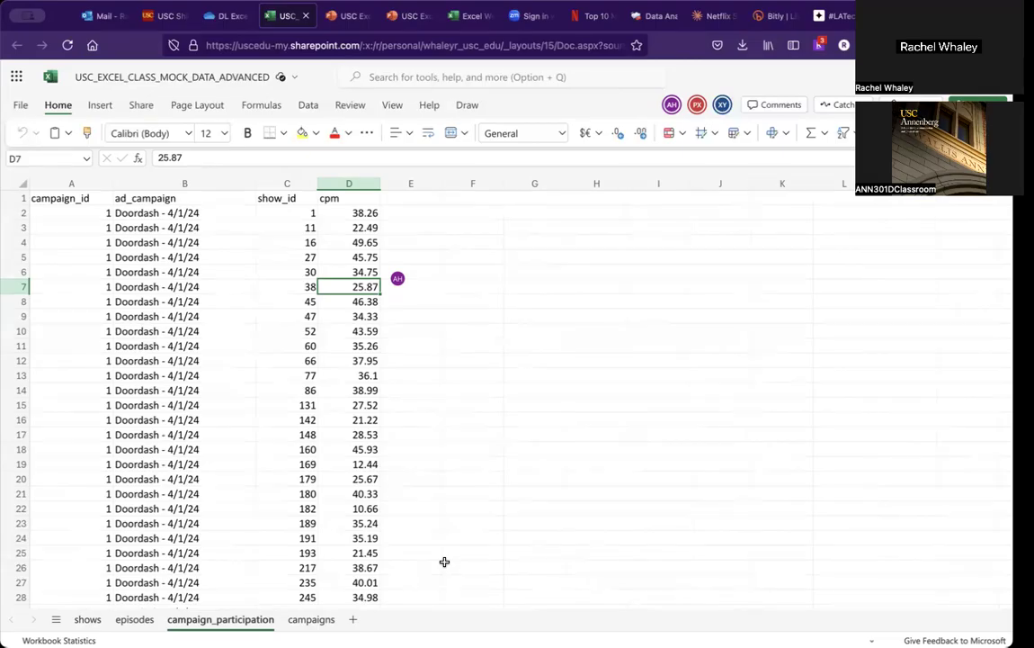
Step: Compare the show_id column in campaign_participation with the id column and podcast titles in the shows sheet
left_click(279, 212)
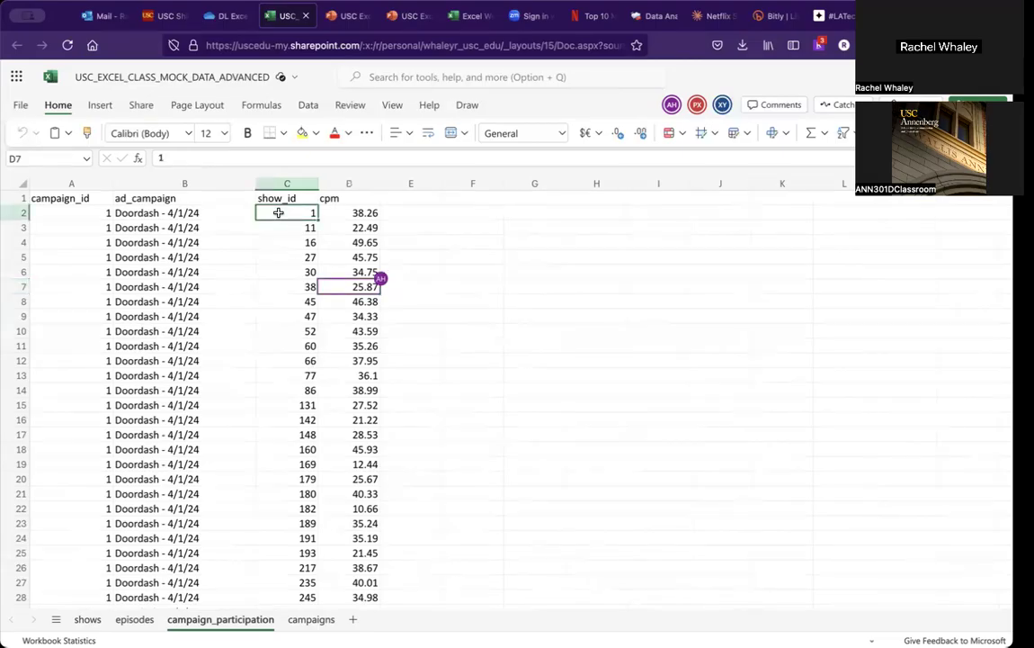
left_click(87, 621)
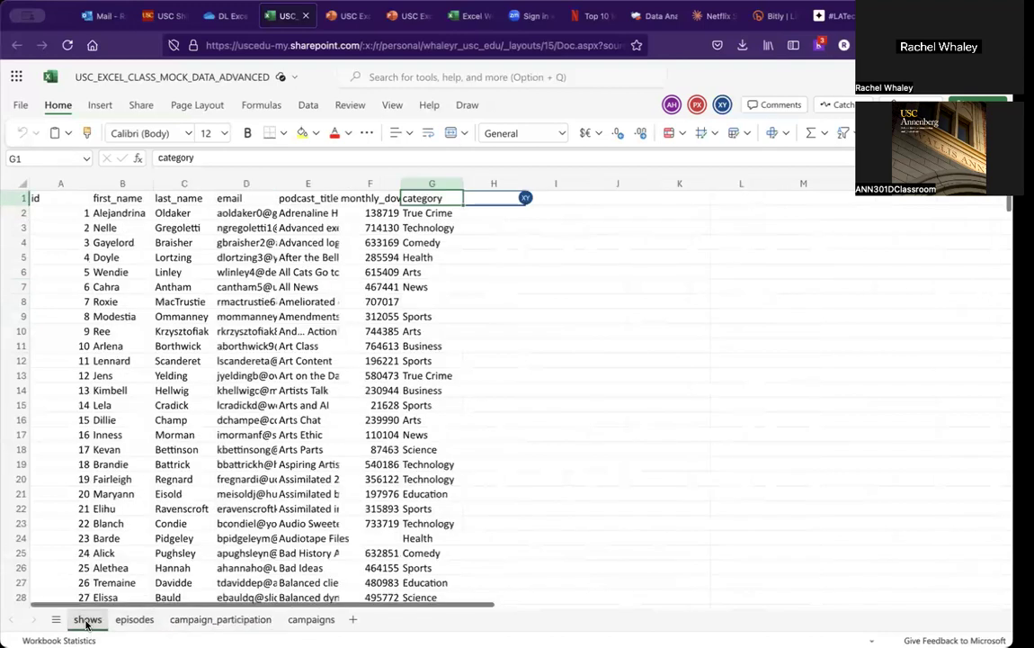
left_click(332, 214)
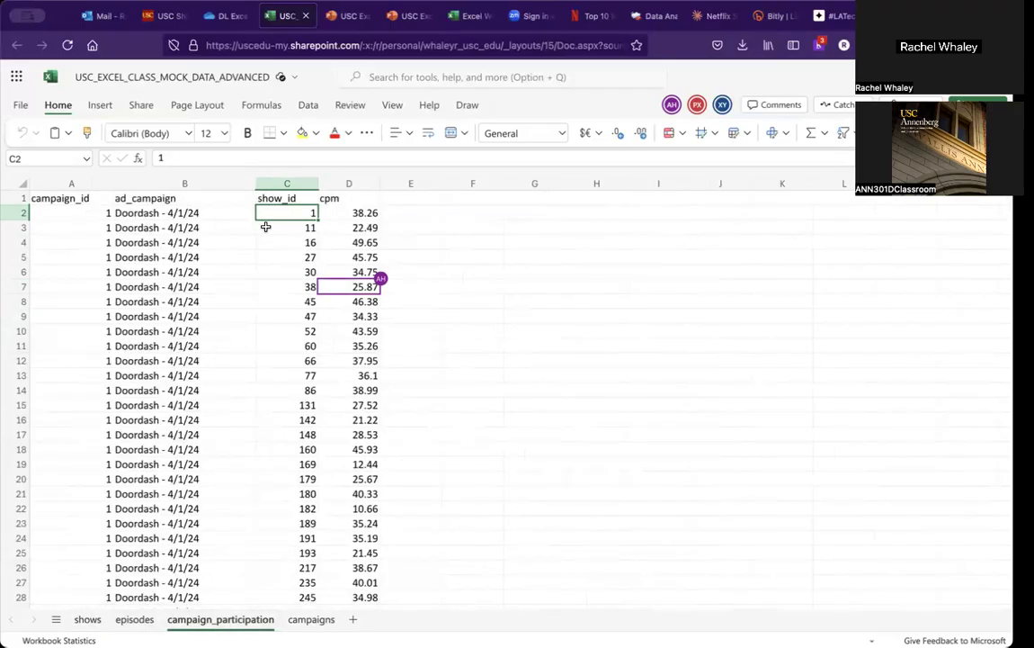
left_click(84, 619)
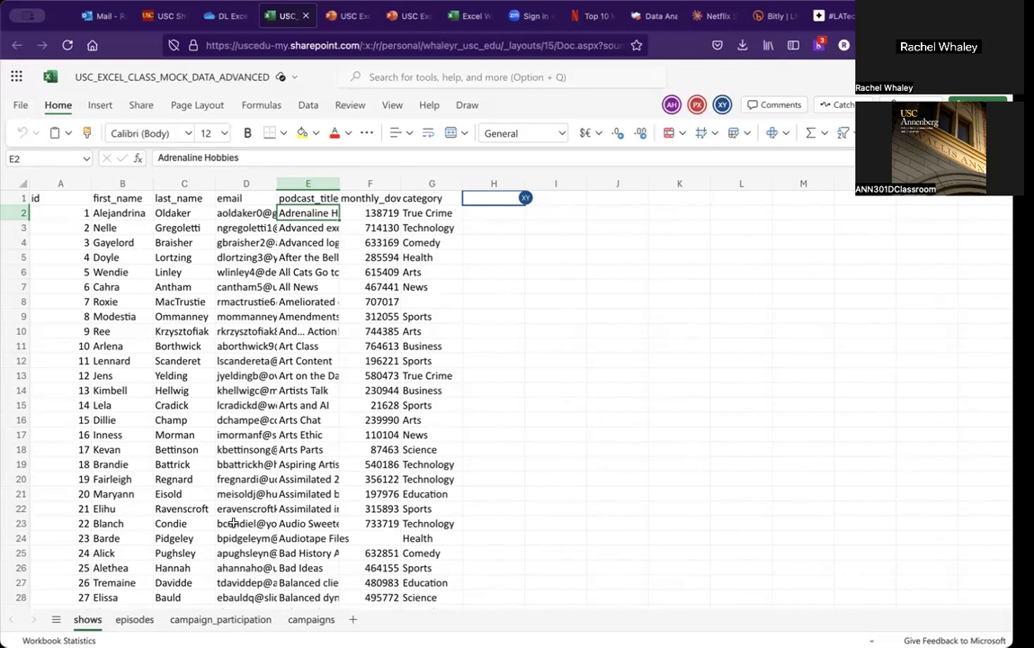
left_click(220, 619)
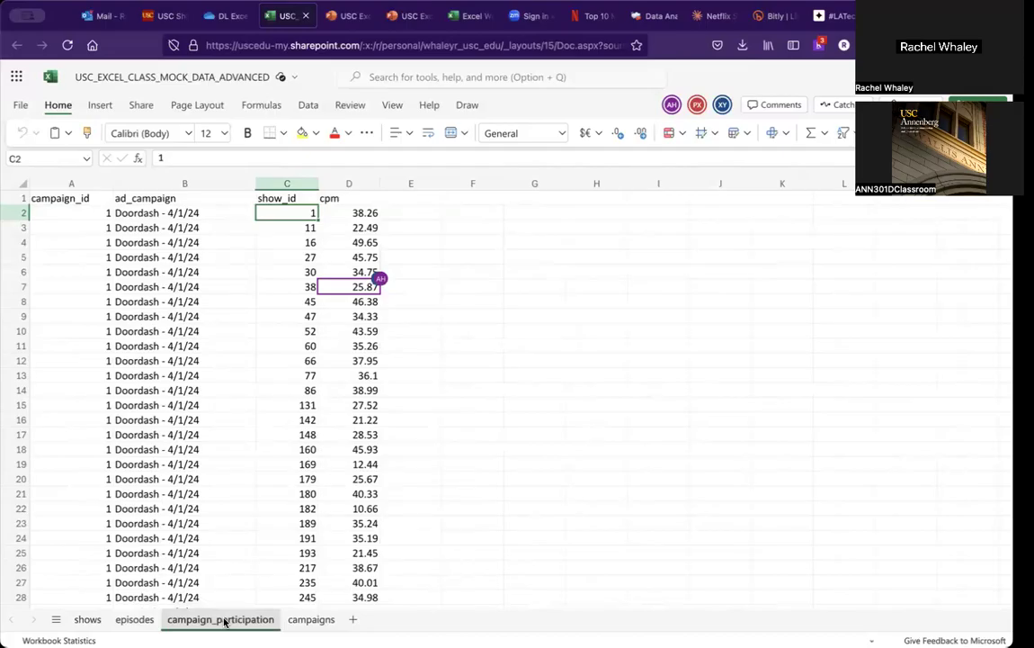
Step: Switch to the 'What is VLOOKUP?' slide in the presentation and return to the workbook
left_click(342, 20)
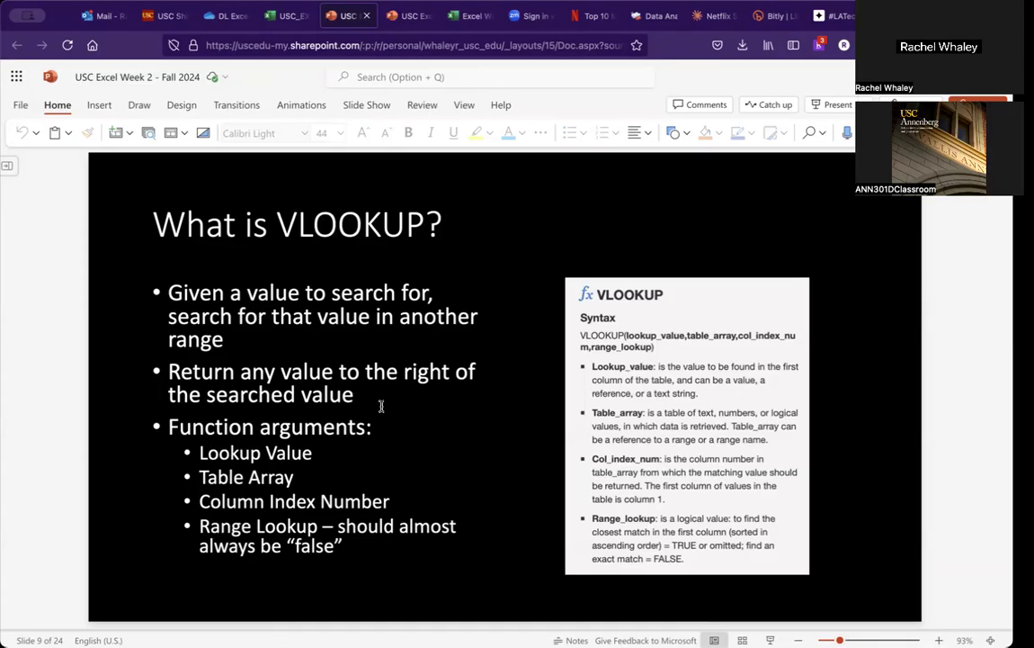
left_click(288, 16)
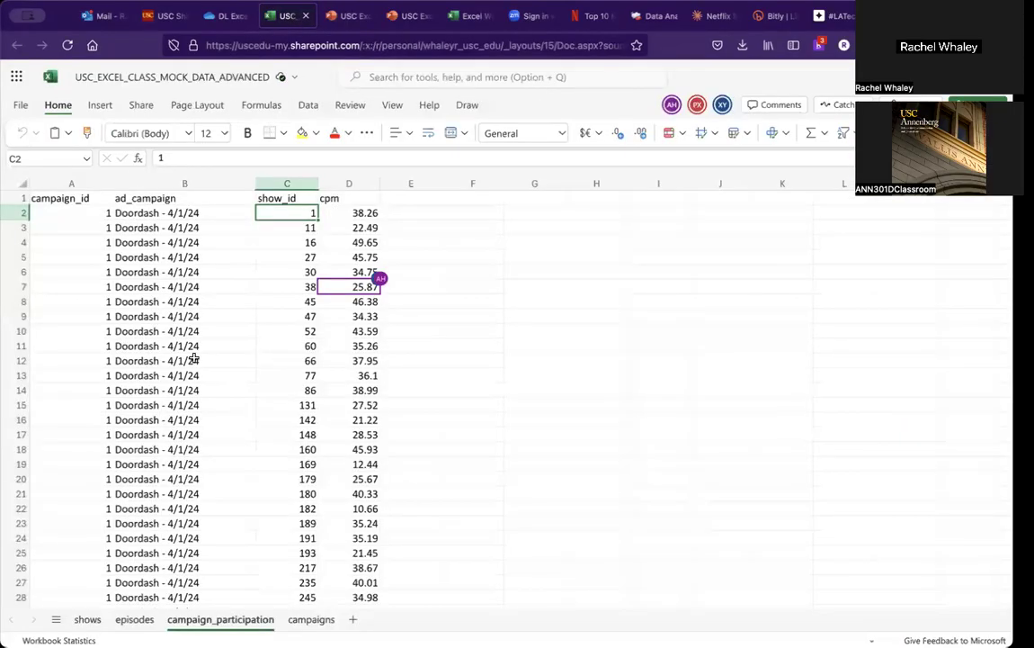
Step: Trace show_id 11 from campaign_participation to its matching row in the shows sheet, then reopen the VLOOKUP slide
left_click(297, 230)
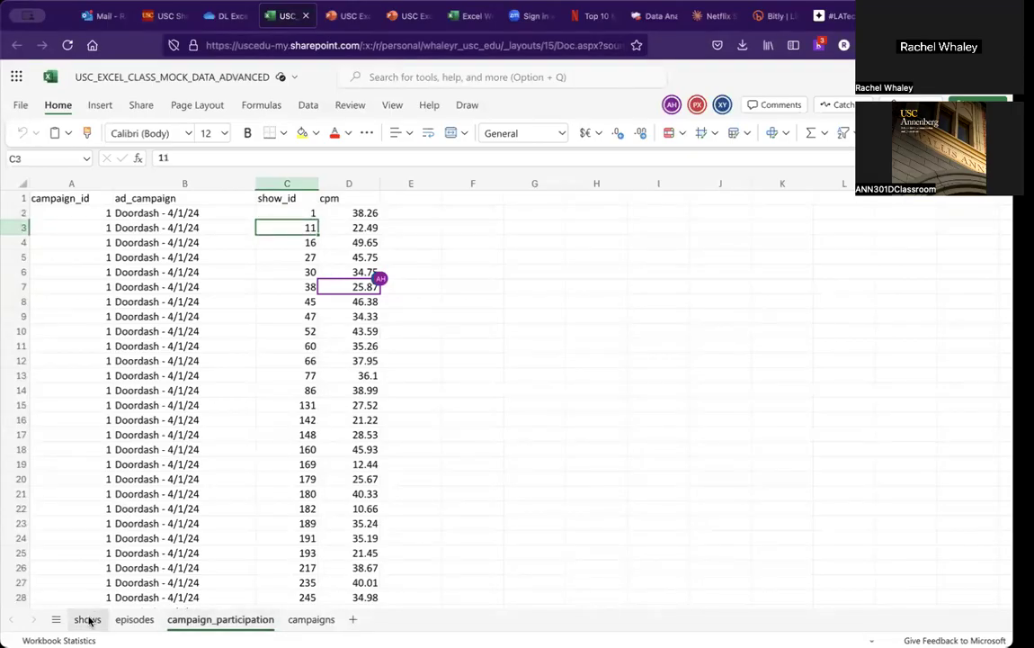
left_click(85, 618)
left_click(82, 362)
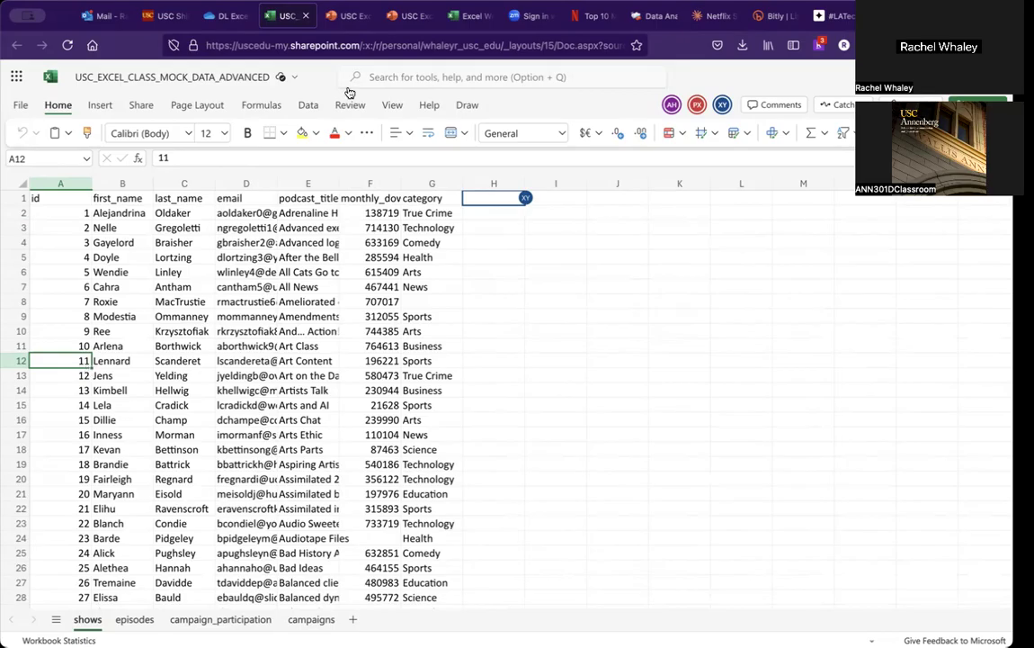
left_click(340, 25)
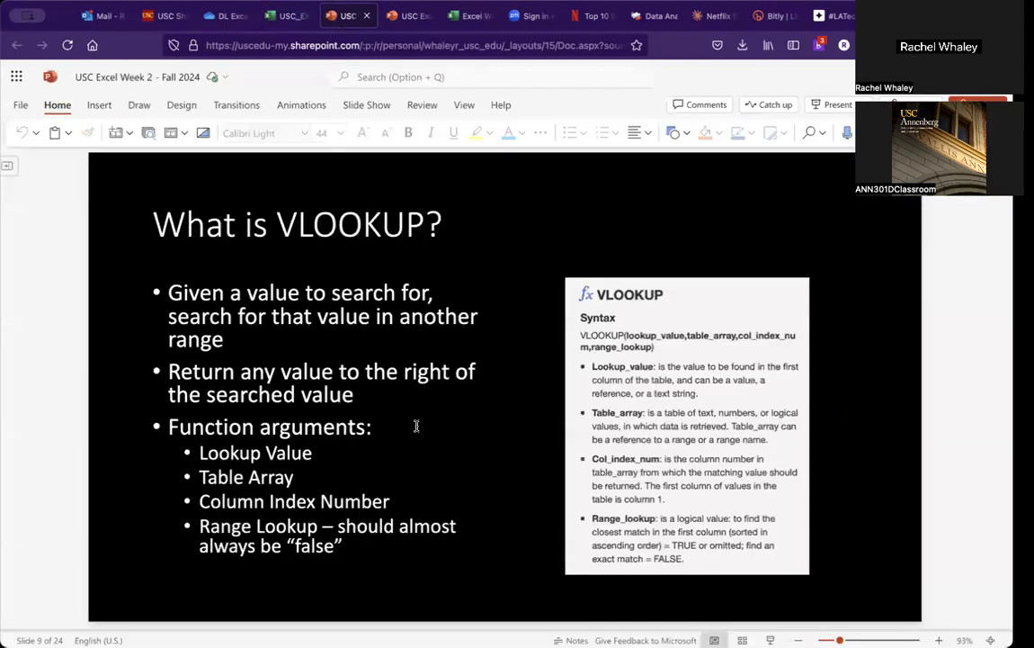
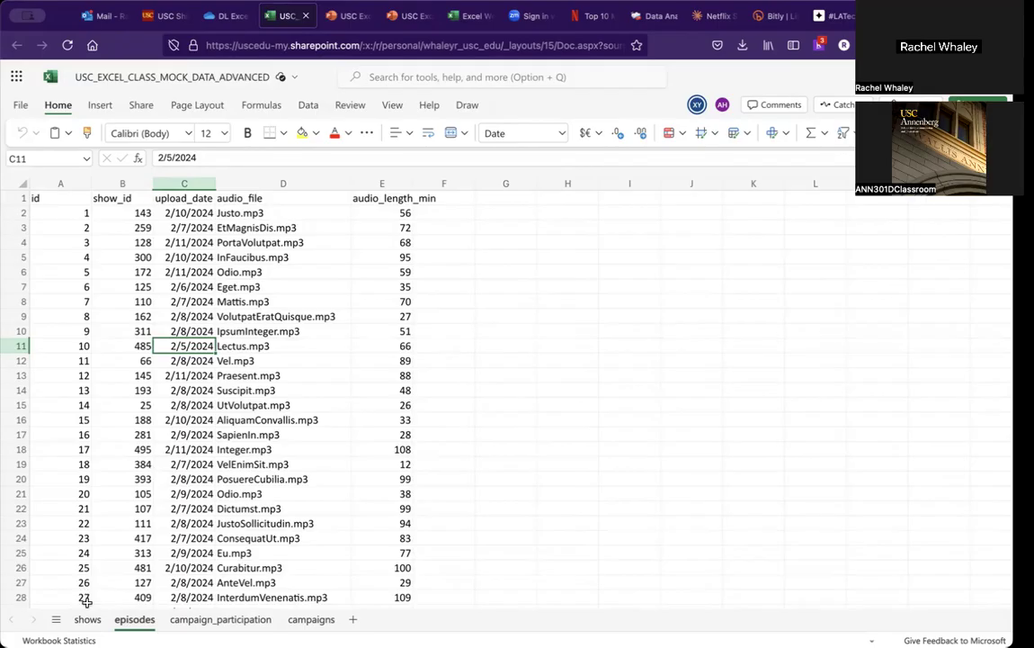
Step: Add an "Upload Date" column header in H1 of the shows sheet
left_click(99, 622)
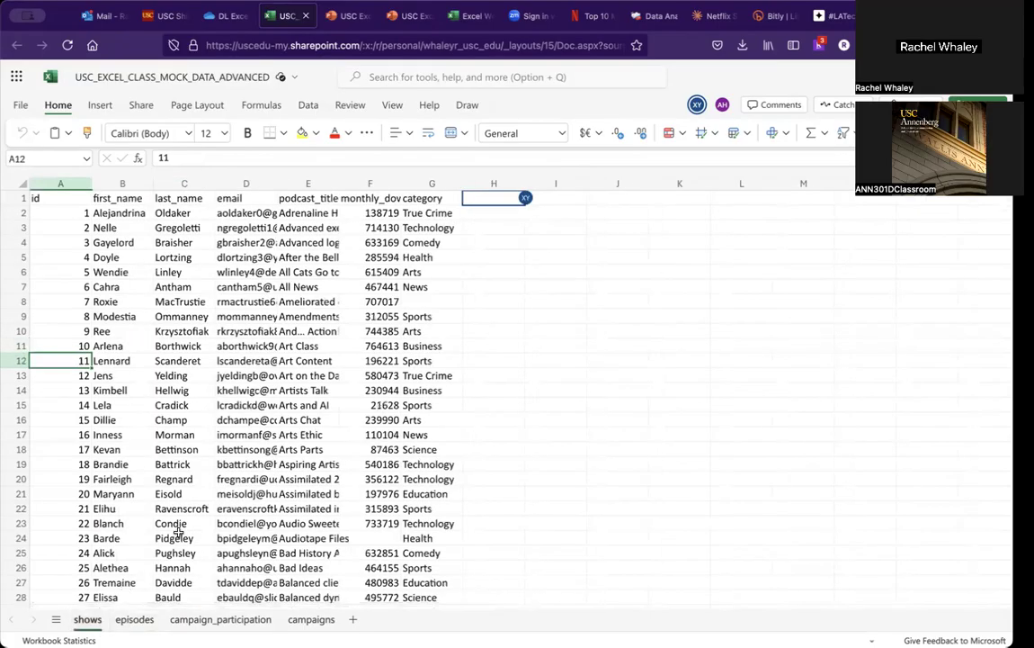
left_click(497, 197)
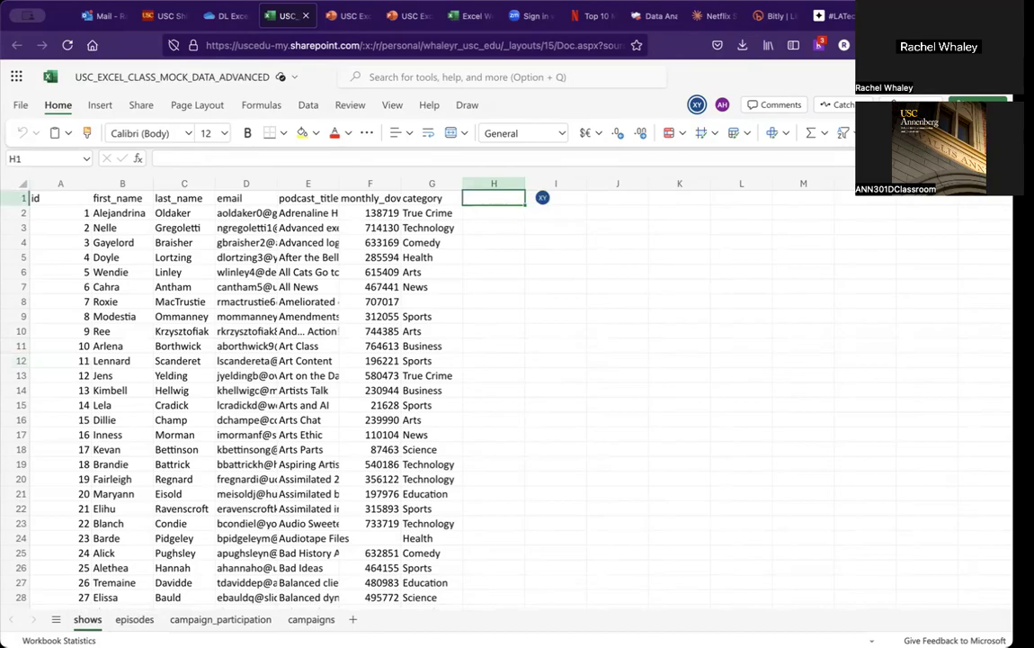
type("Upload Date")
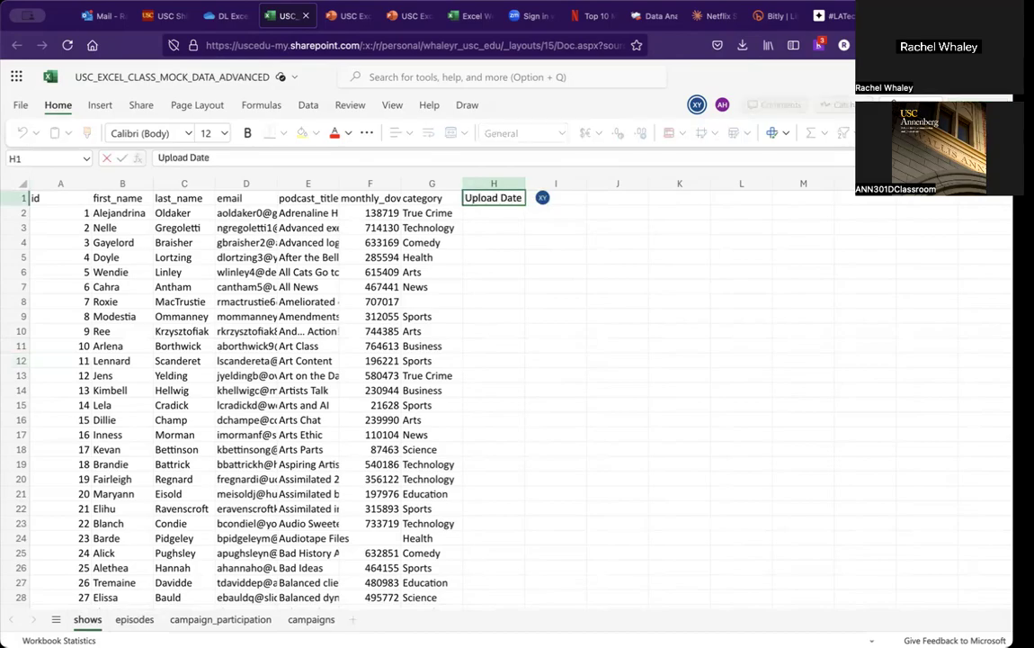
key("Return")
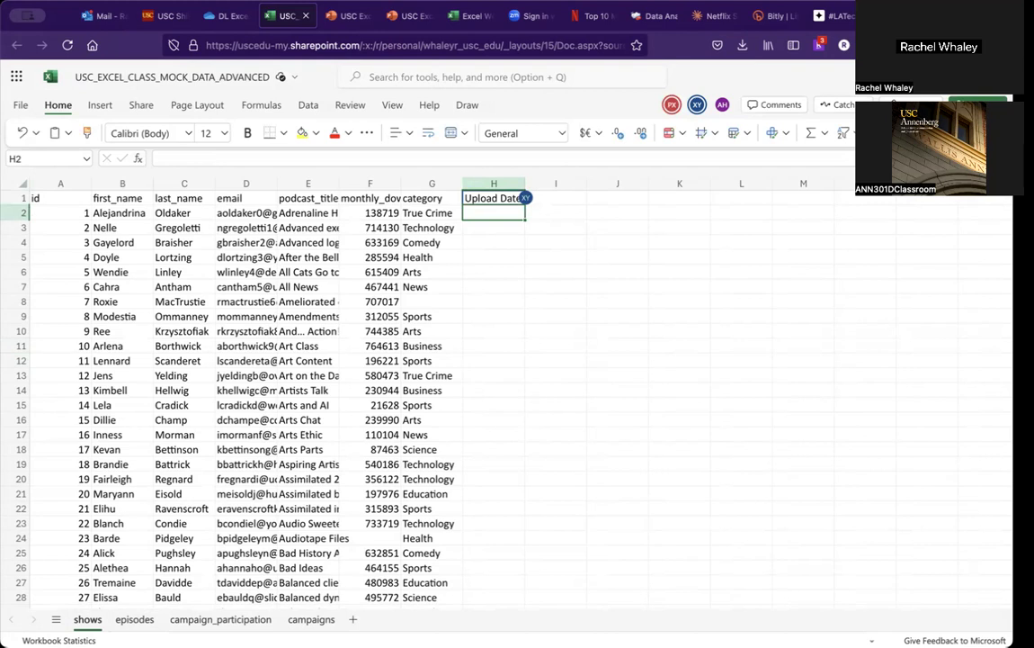
Step: Begin a VLOOKUP formula in H2 of the shows sheet, using A2 as the lookup value
type("=")
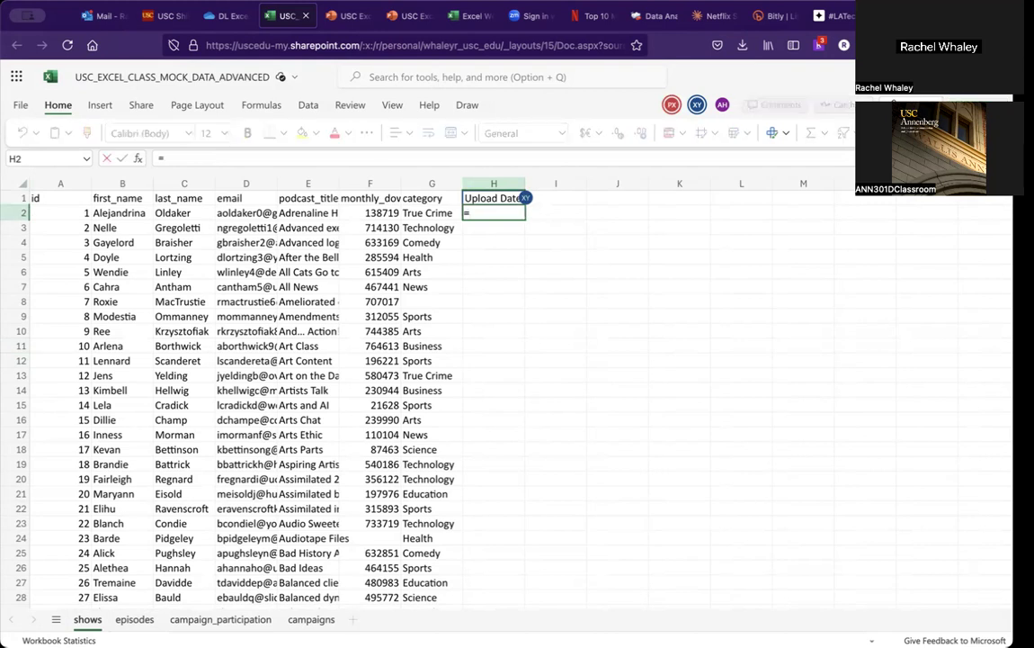
type("vl")
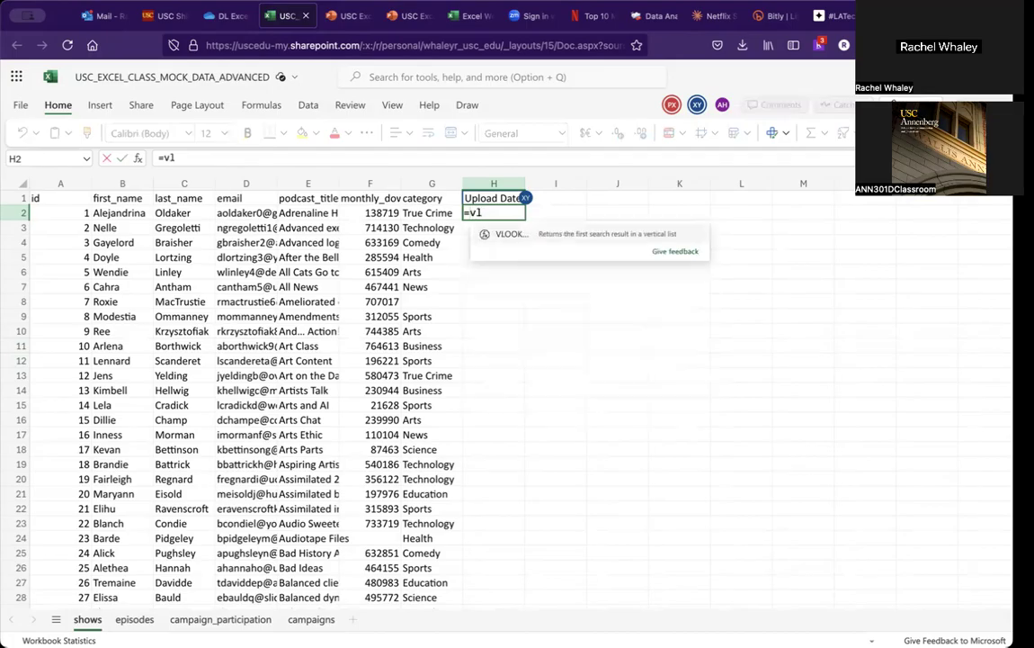
type("ookup")
type("(")
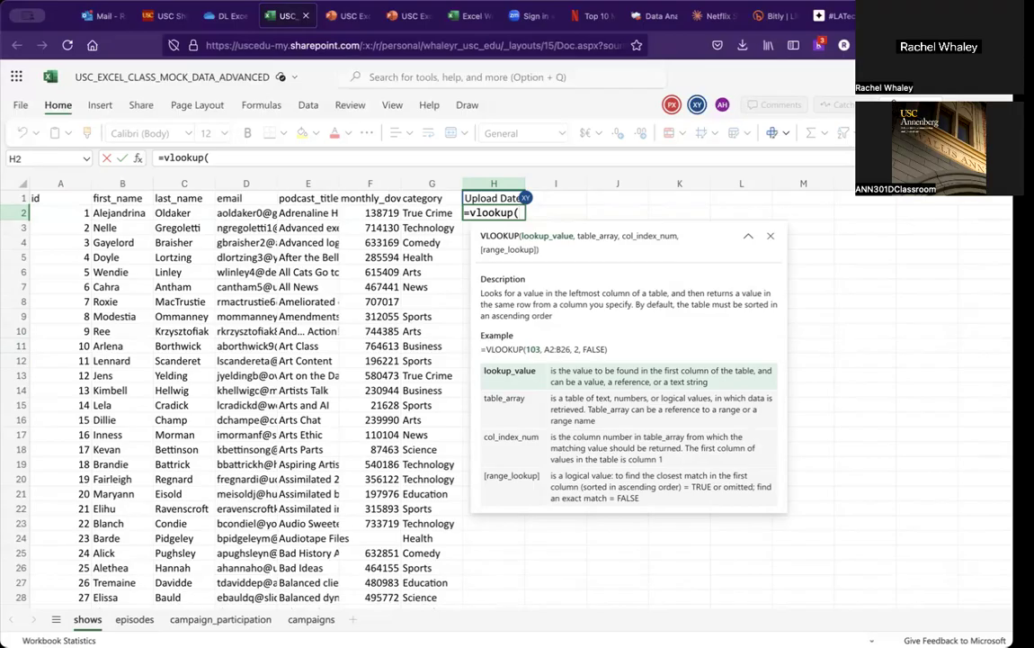
key("Left")
key("Left")
key("Left")
key("Left")
key("Left")
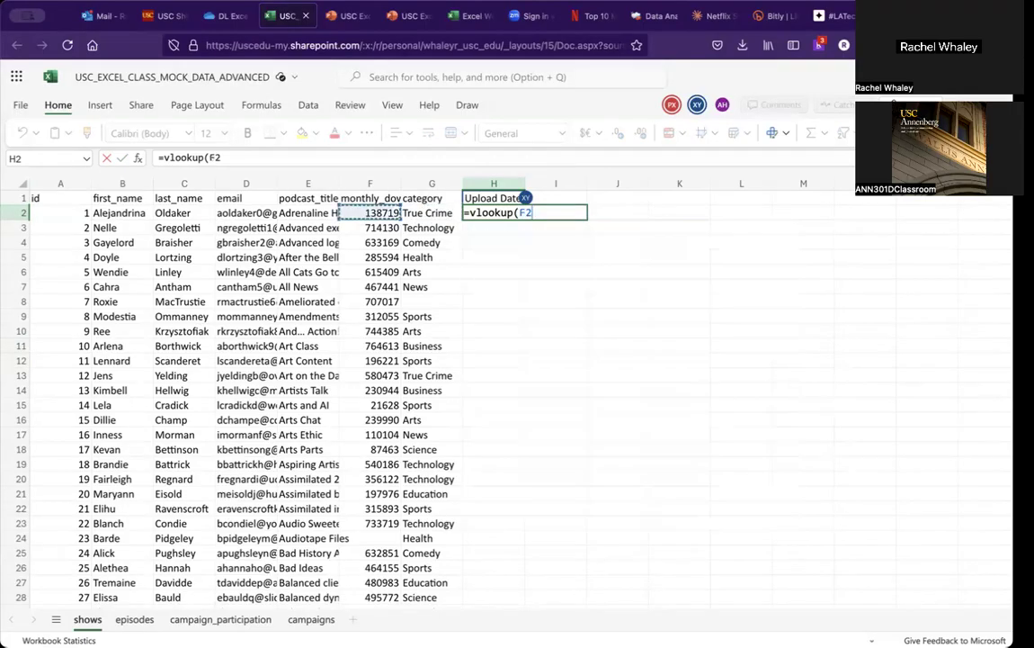
key("Left")
key("Left")
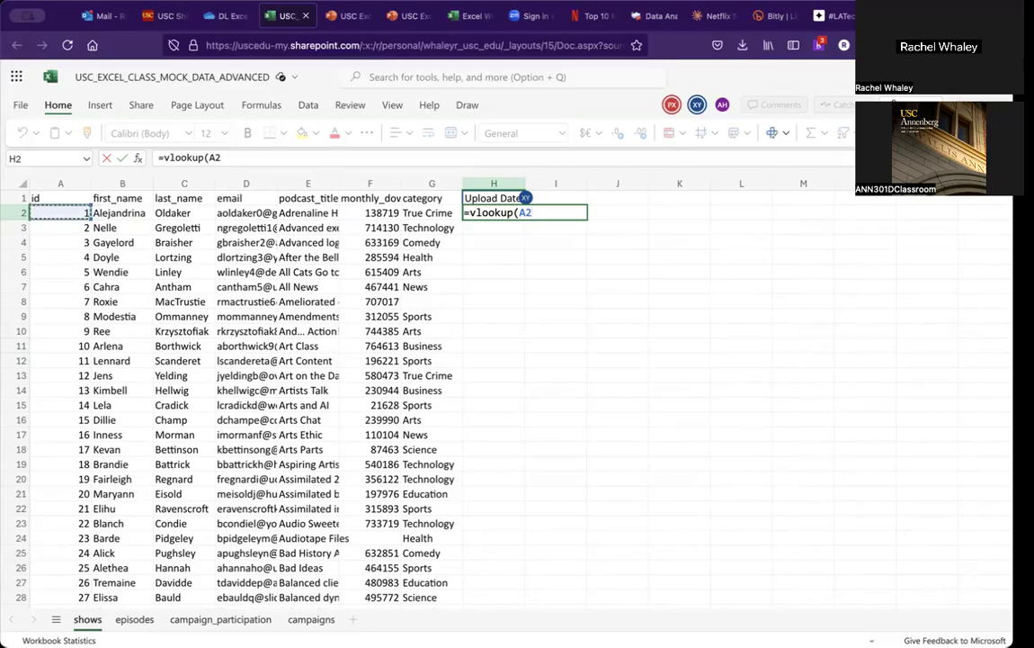
type(",")
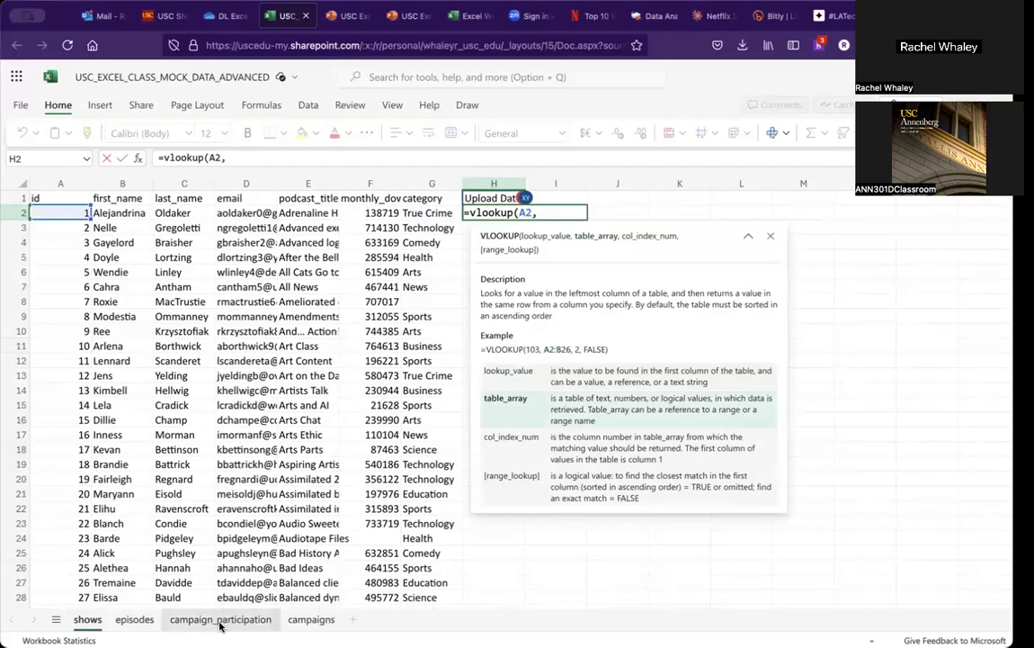
Step: Complete the formula with the episodes sheet range A1:E456, column index 3 and FALSE for an exact match
left_click(135, 620)
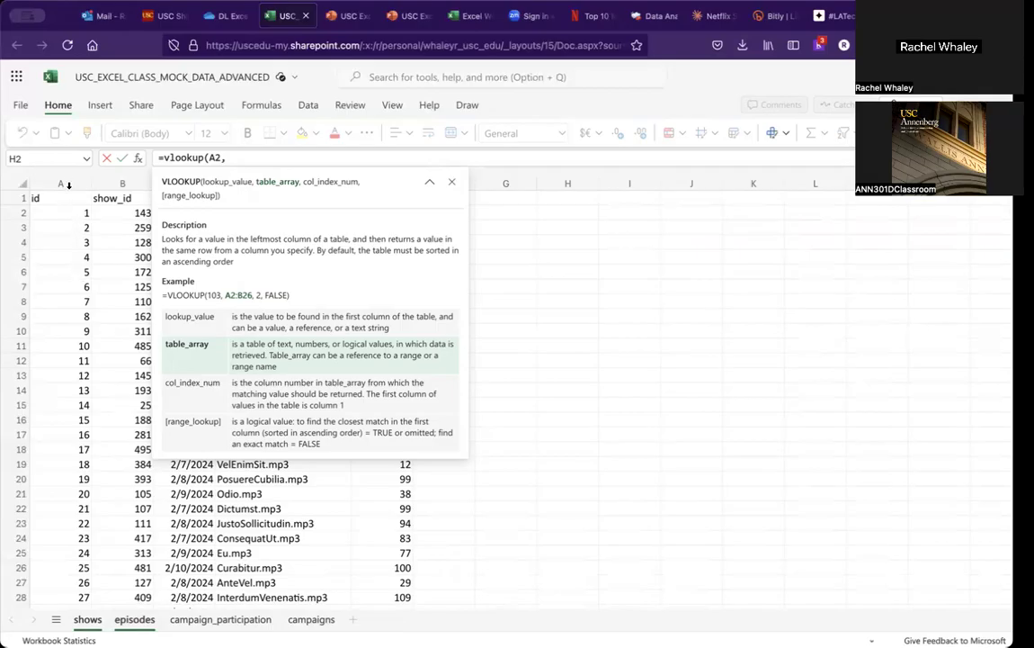
left_click_drag(61, 197, 401, 411)
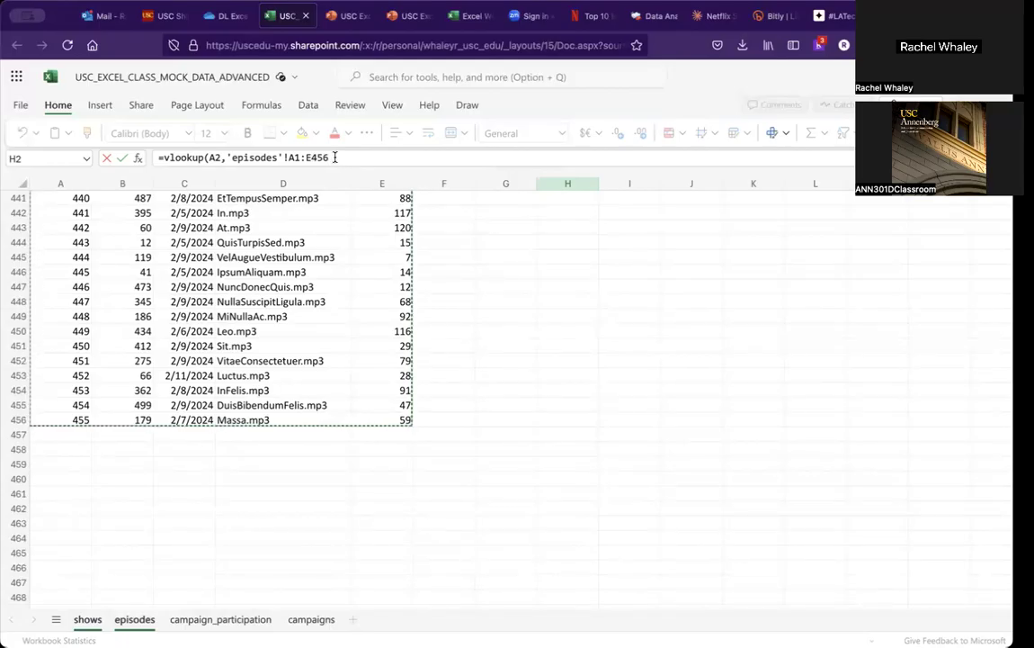
left_click(334, 157)
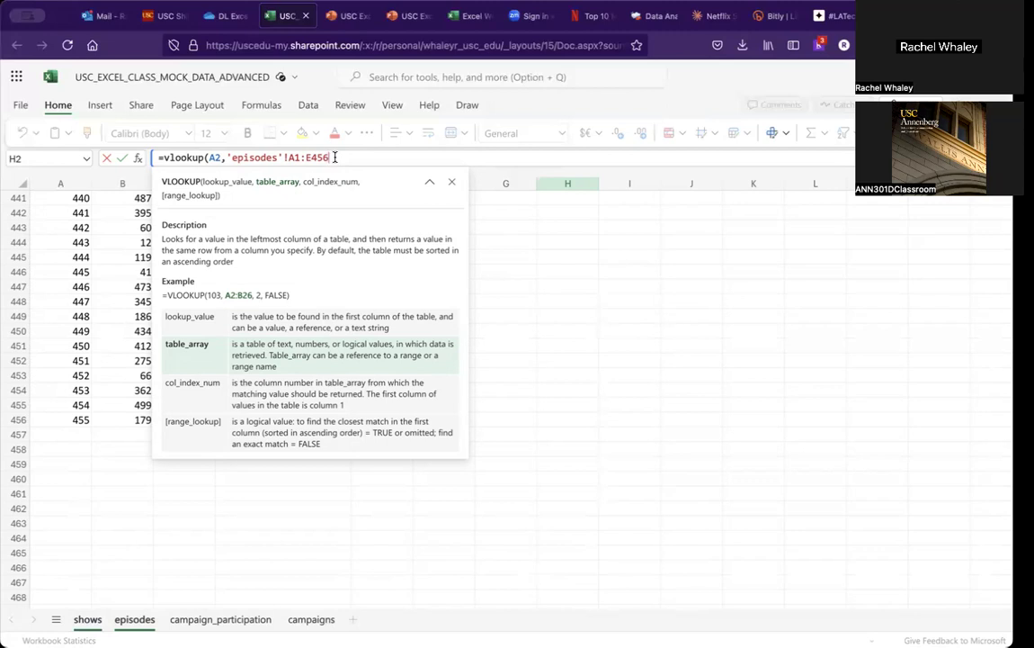
type(",")
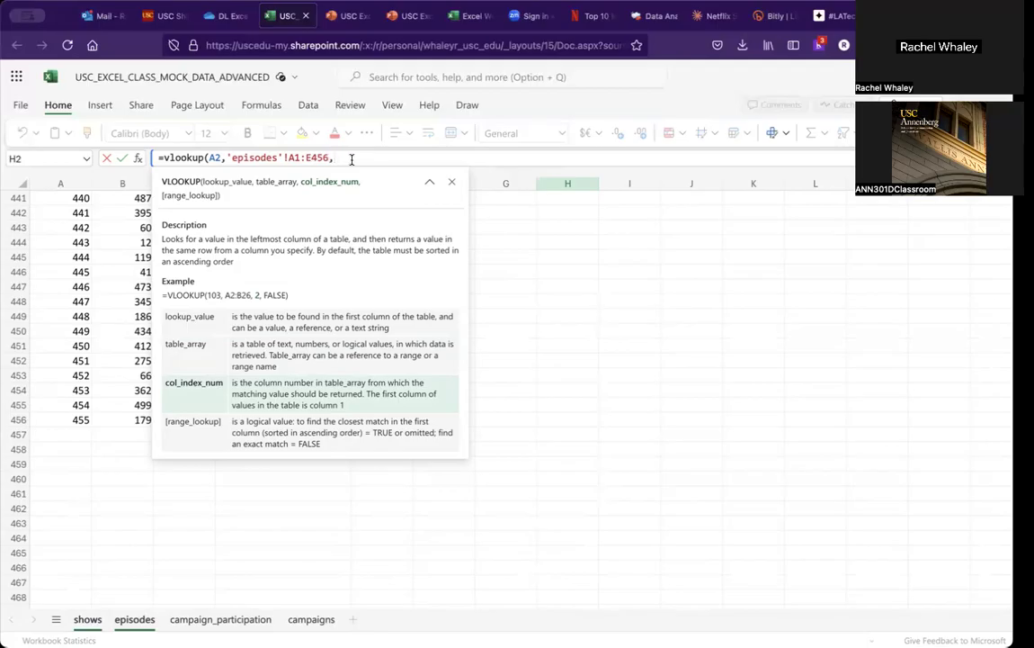
left_click(432, 184)
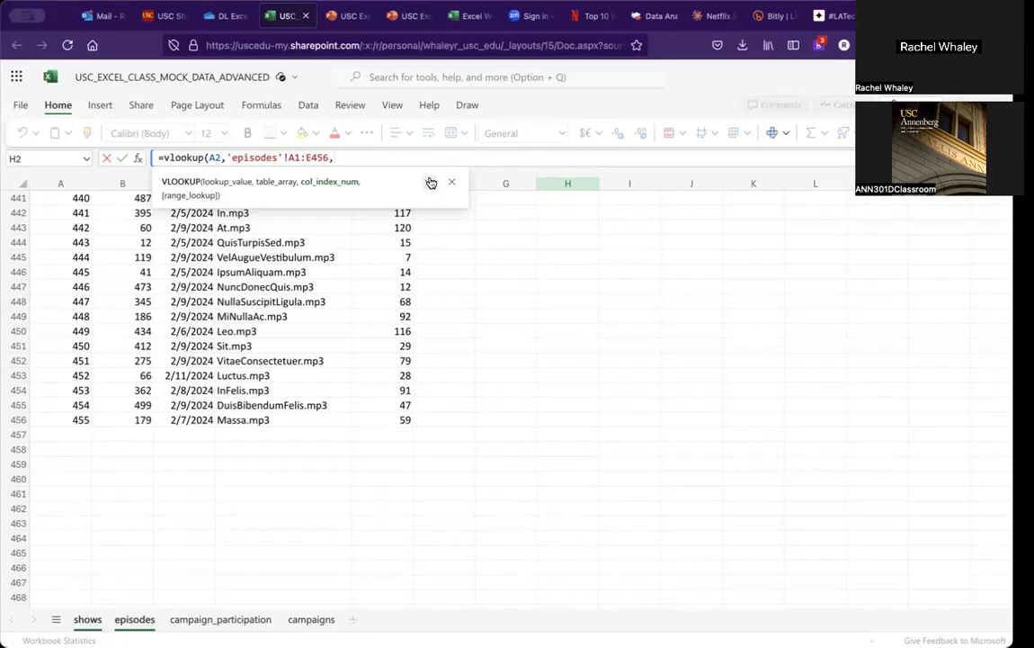
type("3,")
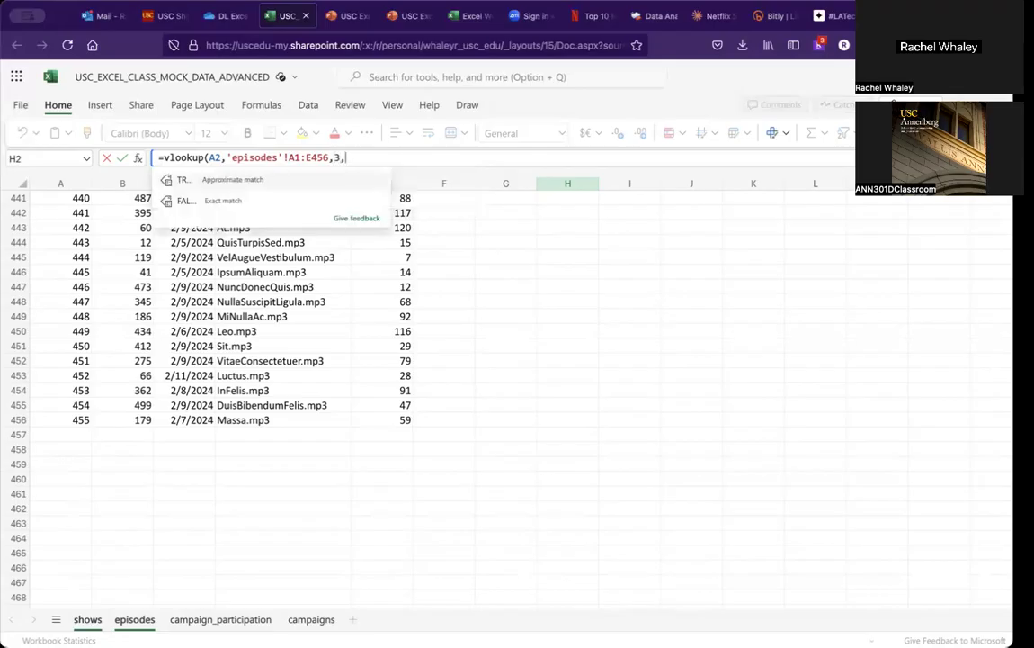
type("false")
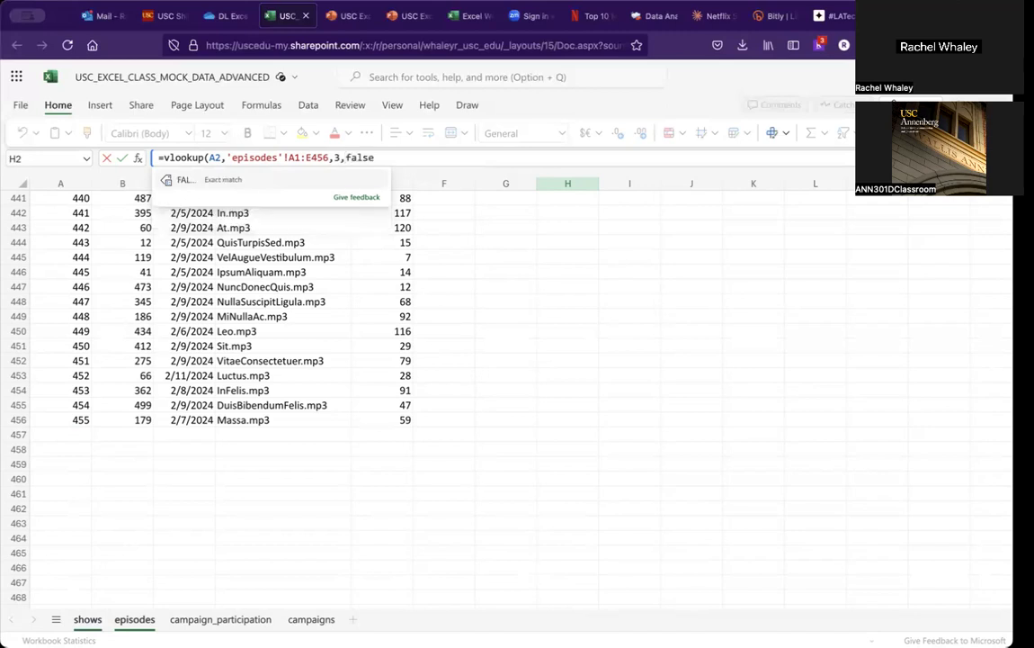
type(")")
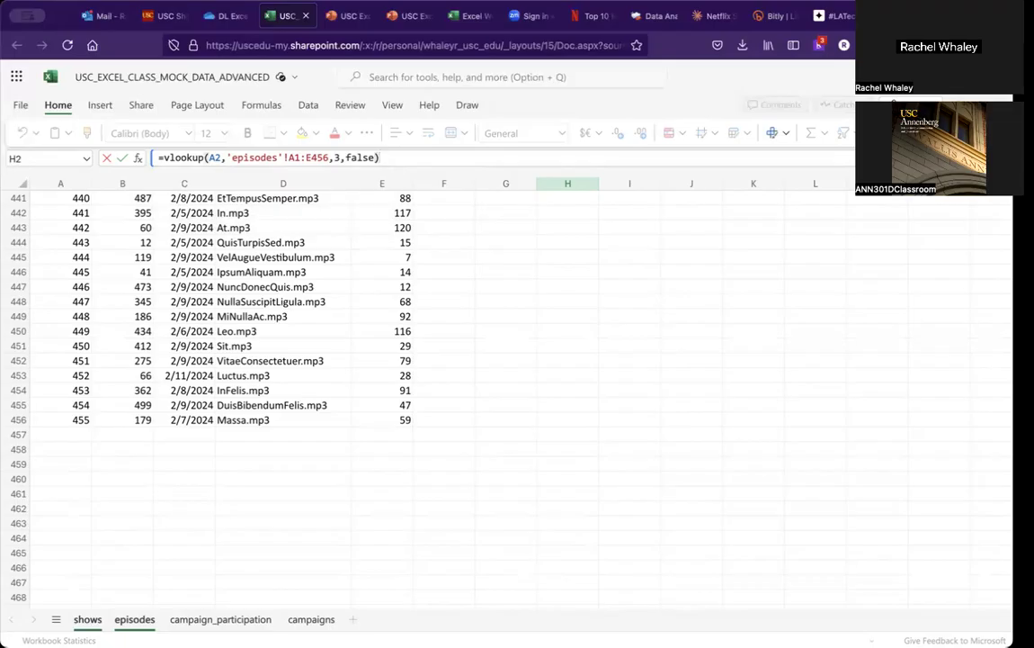
key("Return")
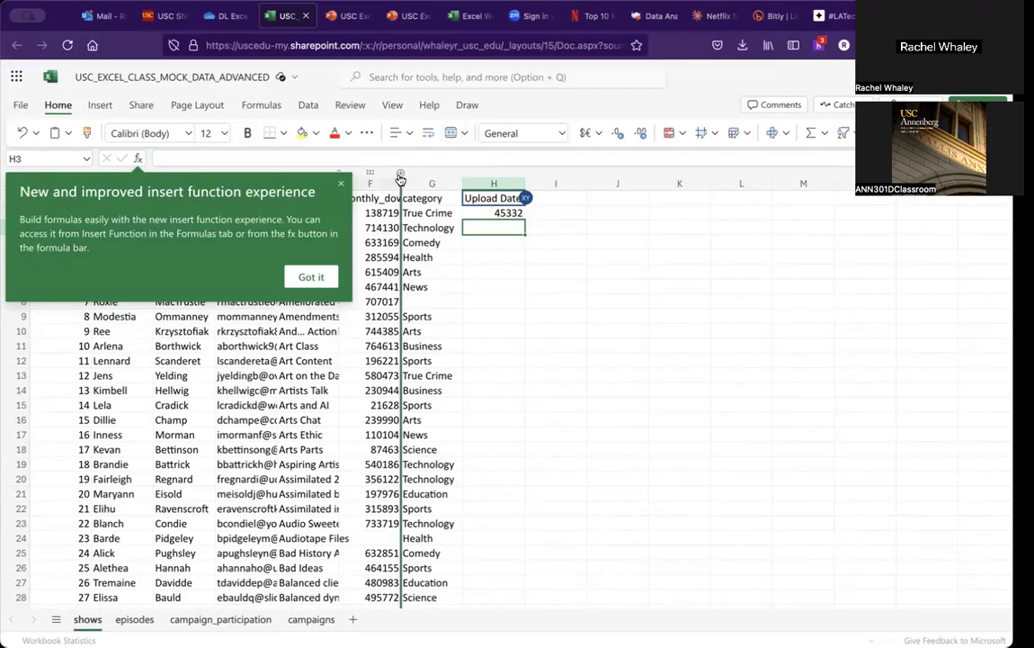
Step: Format the VLOOKUP result in H2 as a Short Date
left_click(342, 186)
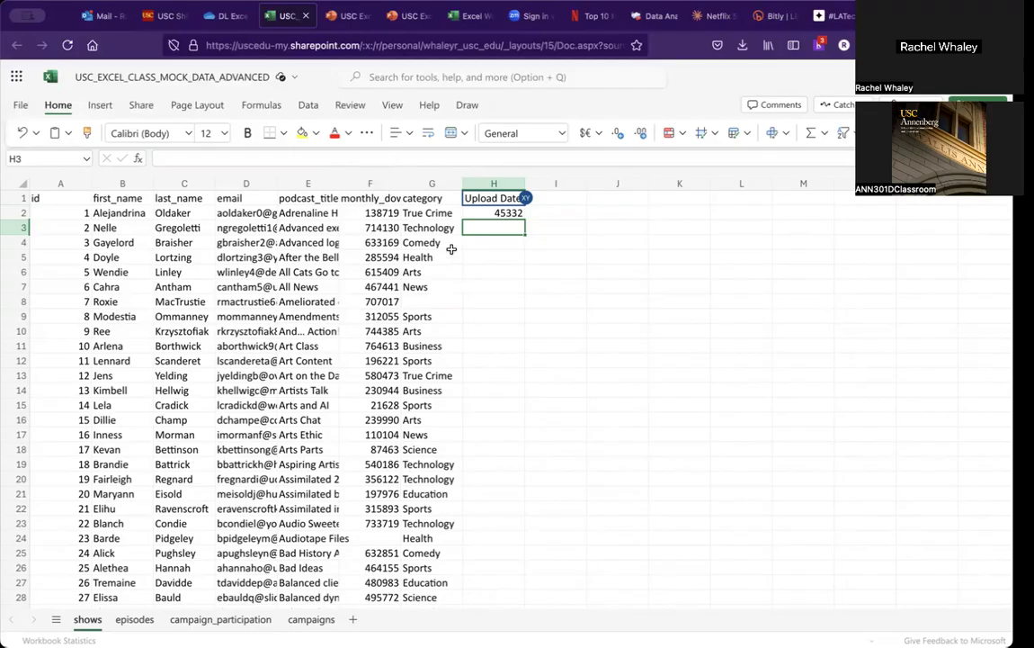
left_click(502, 214)
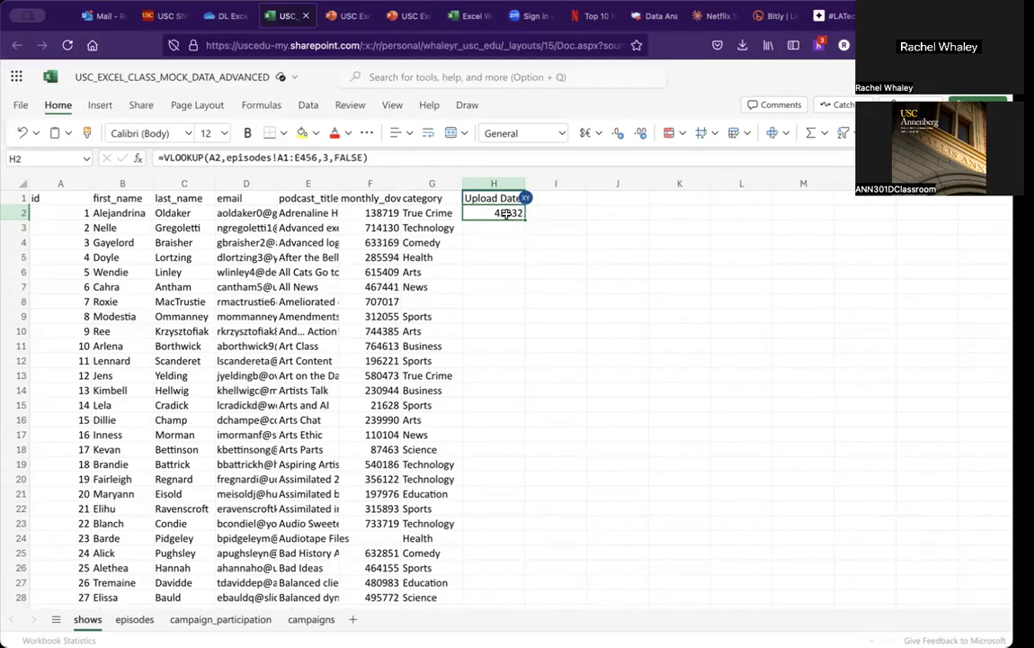
left_click(308, 106)
left_click(21, 103)
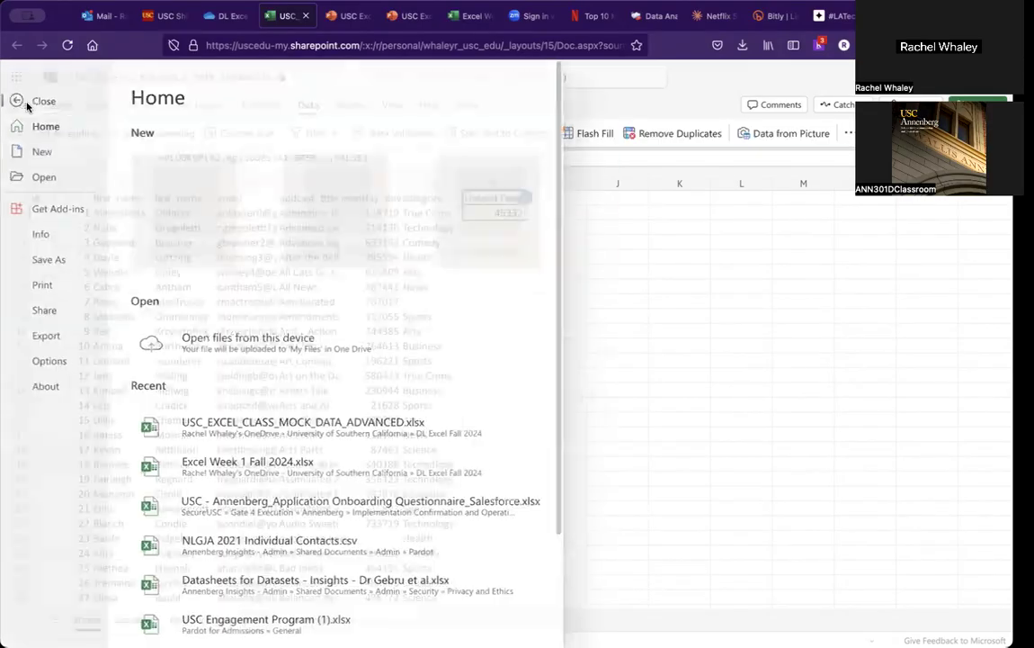
left_click(28, 100)
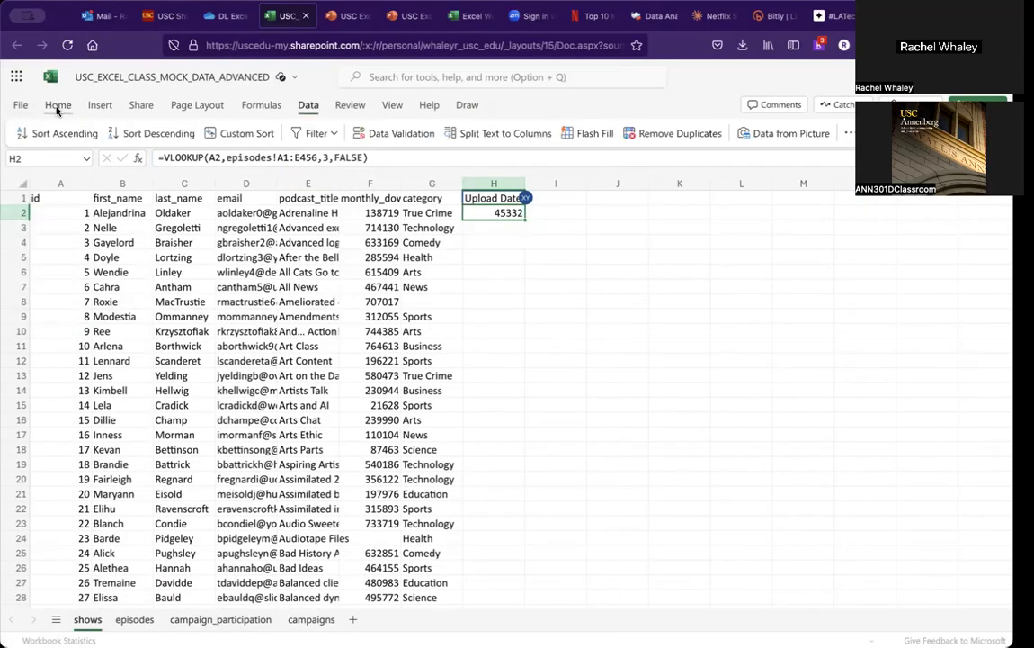
left_click(56, 105)
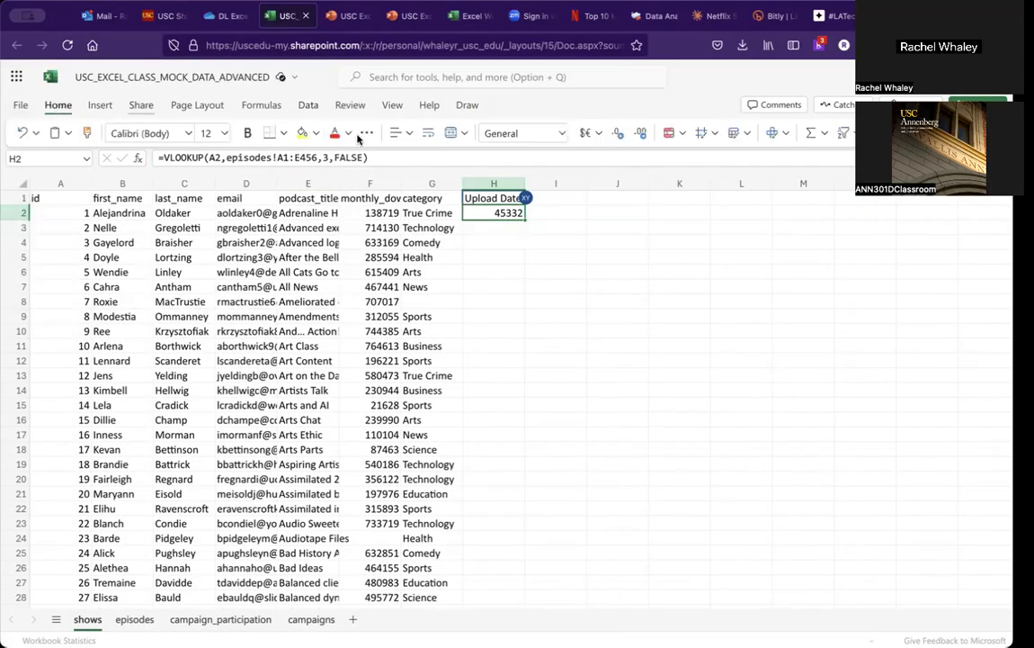
left_click(561, 135)
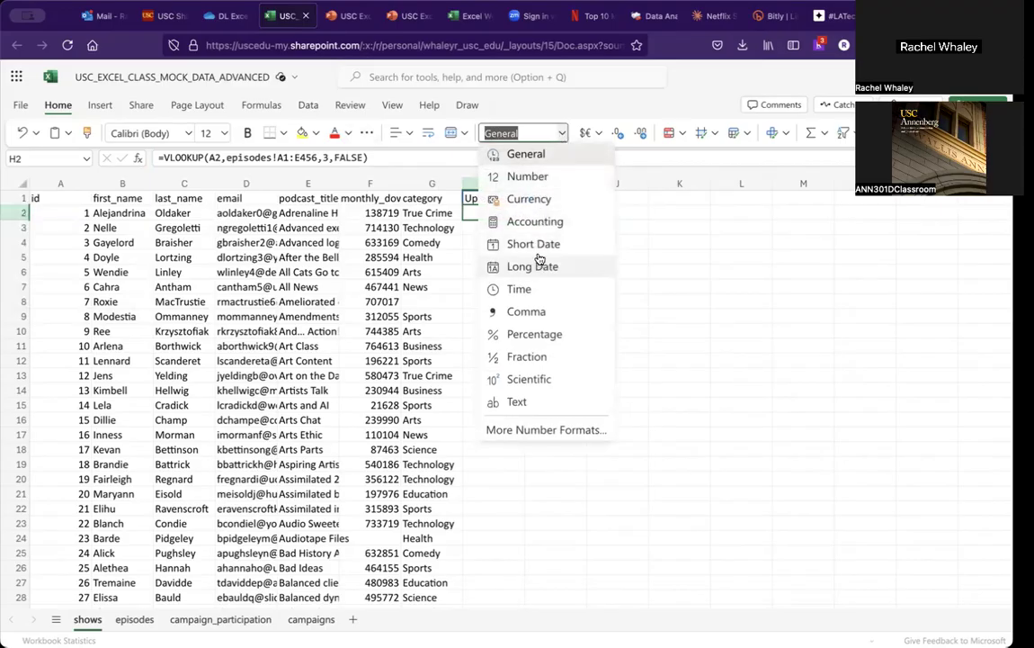
left_click(535, 241)
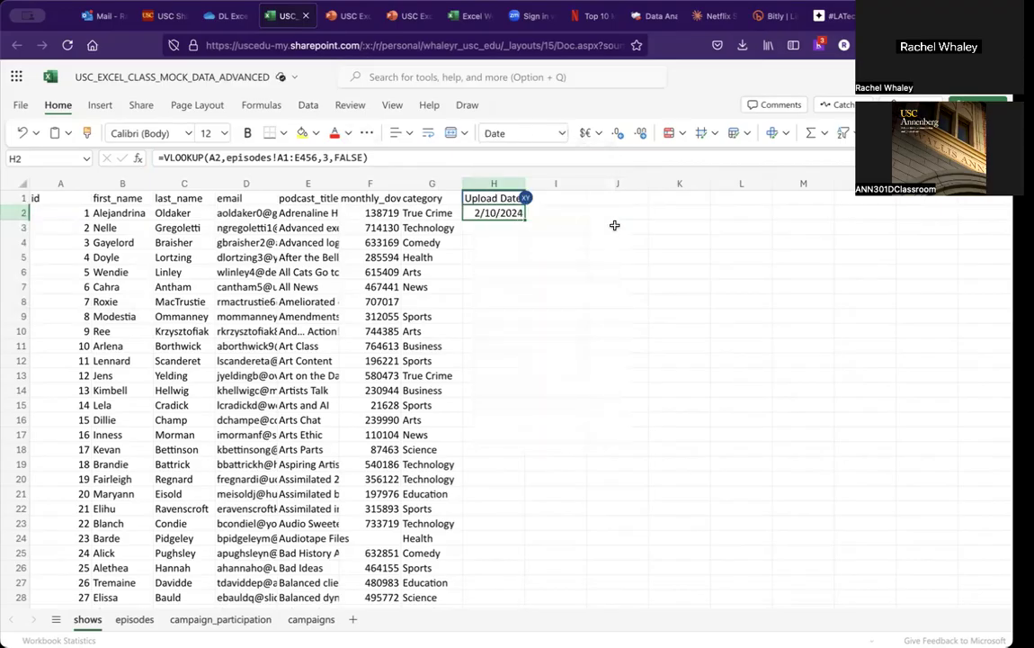
key("Down")
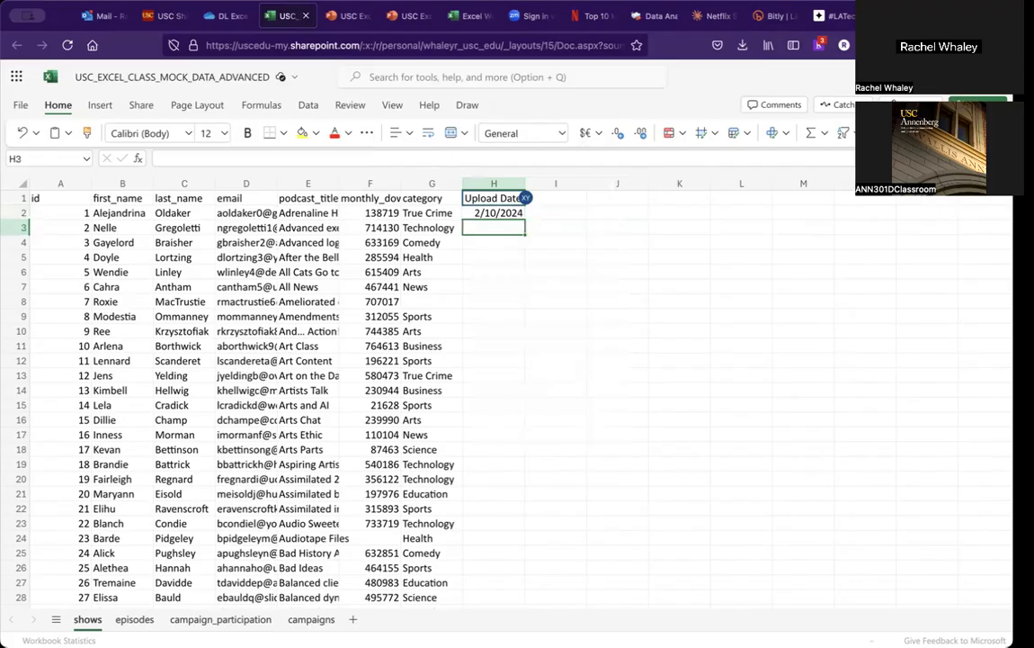
key("Up")
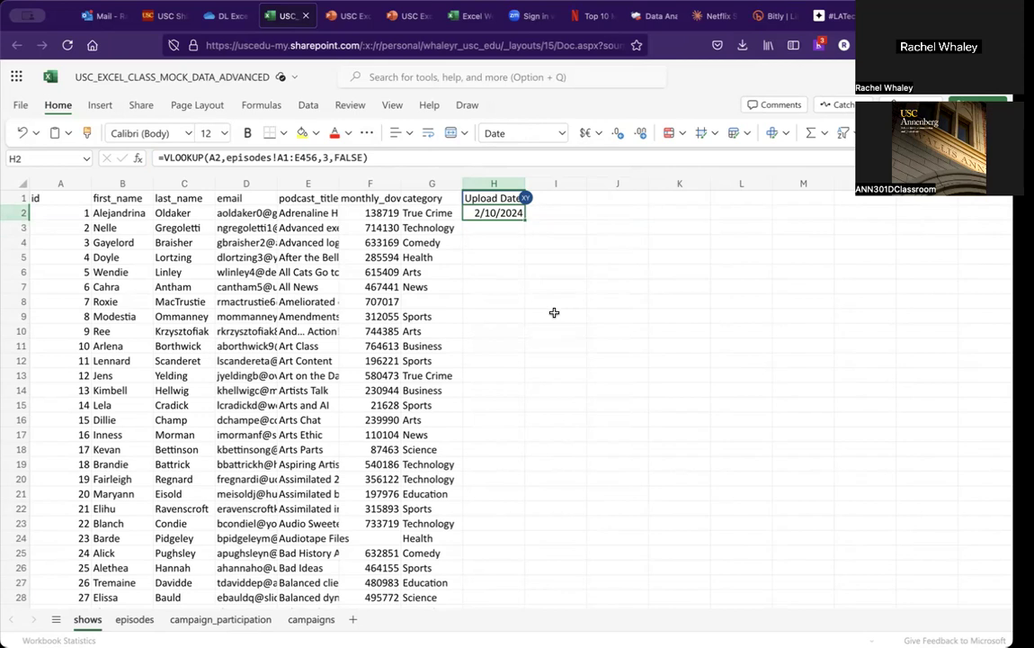
Step: Compare the Upload Date result in the shows sheet with the upload_date column of the episodes sheet
left_click(135, 619)
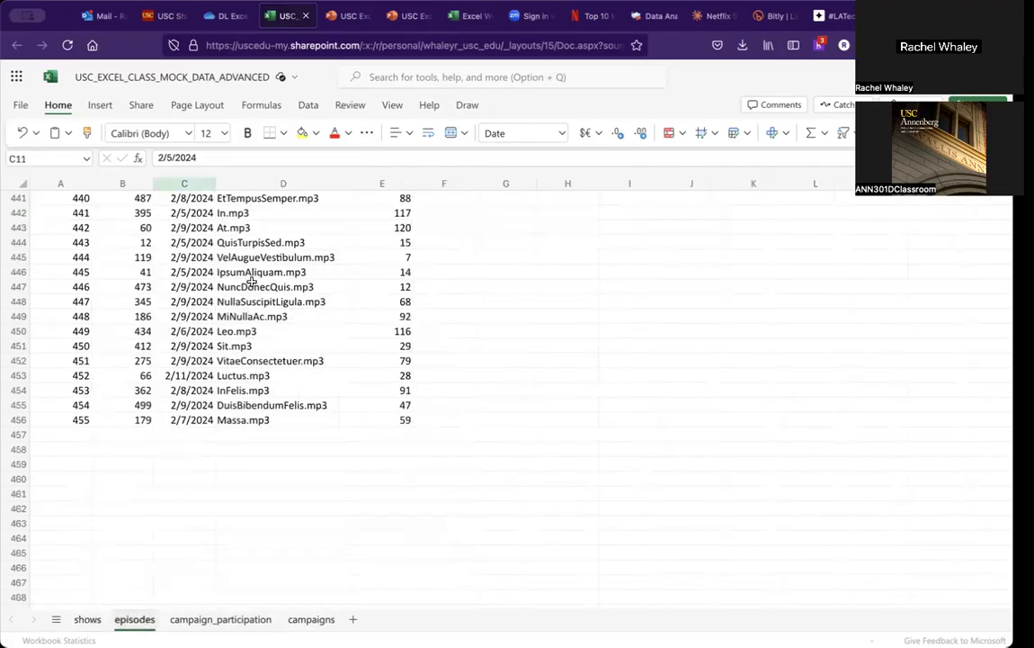
scroll(259, 268, "down", 10)
scroll(258, 268, "up", 20)
scroll(258, 268, "up", 20)
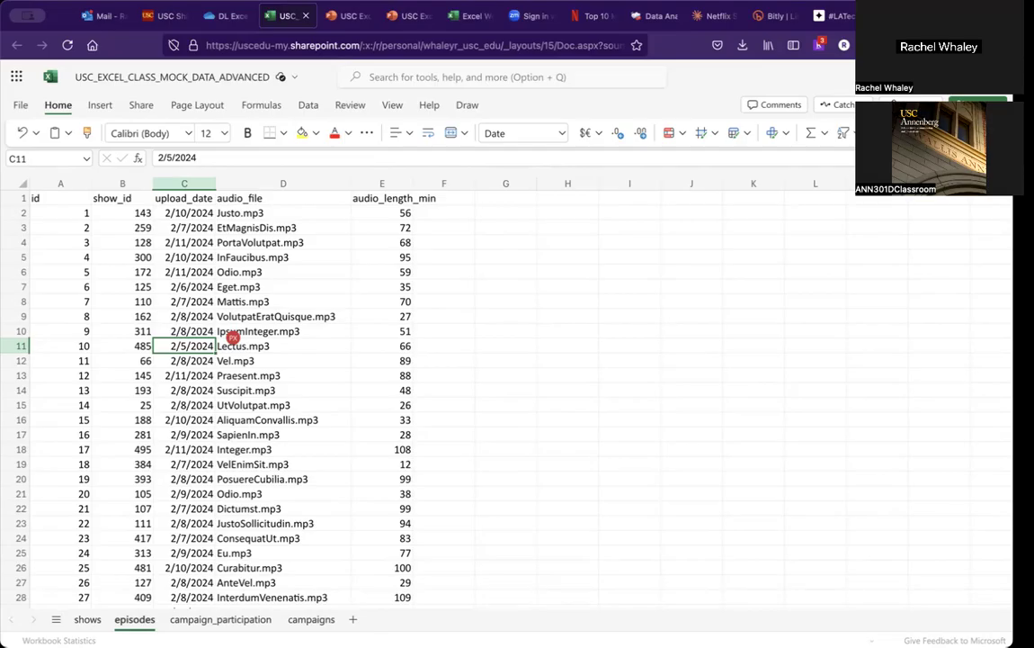
left_click(88, 620)
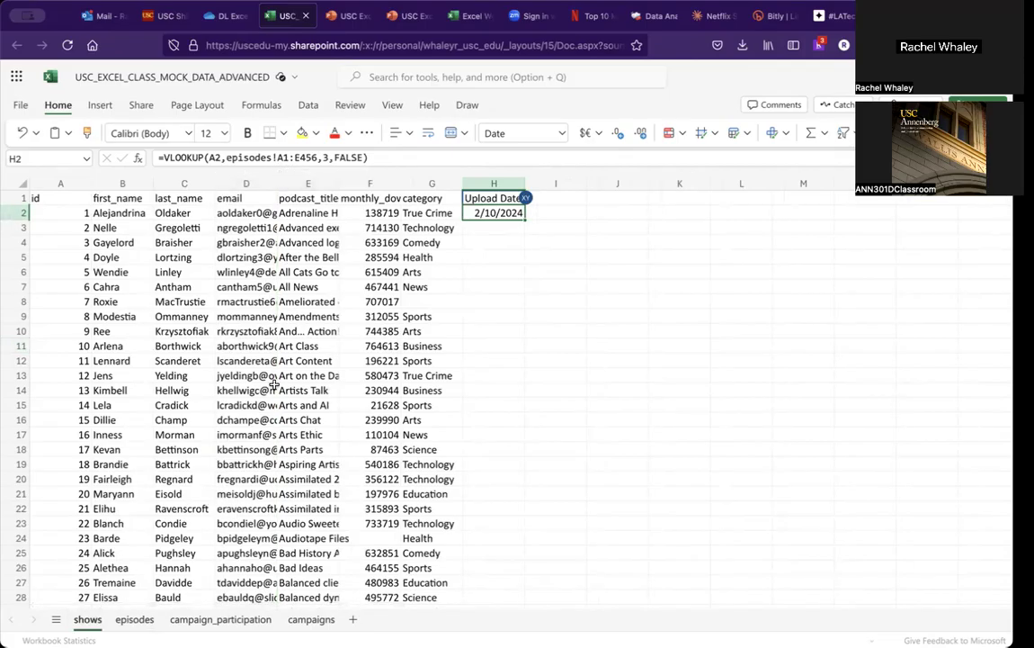
left_click(127, 622)
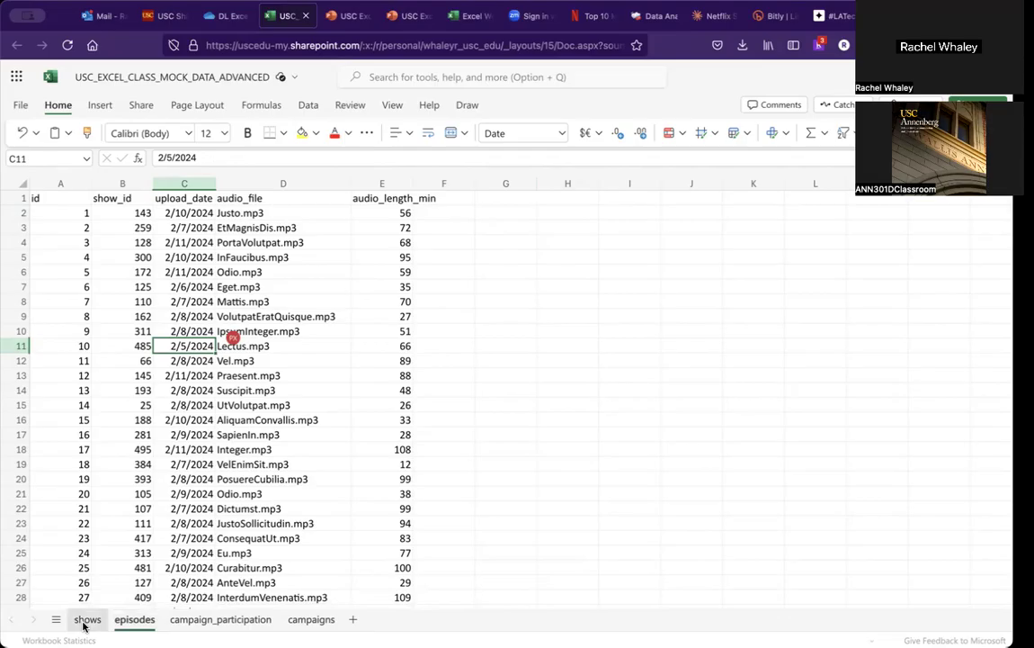
left_click(86, 620)
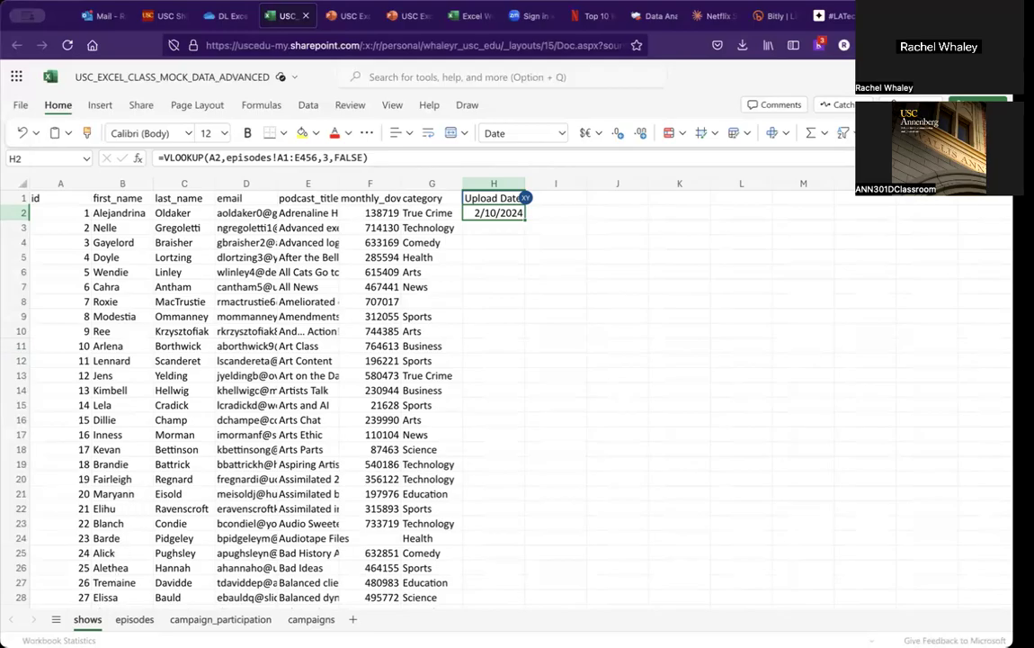
left_click(141, 617)
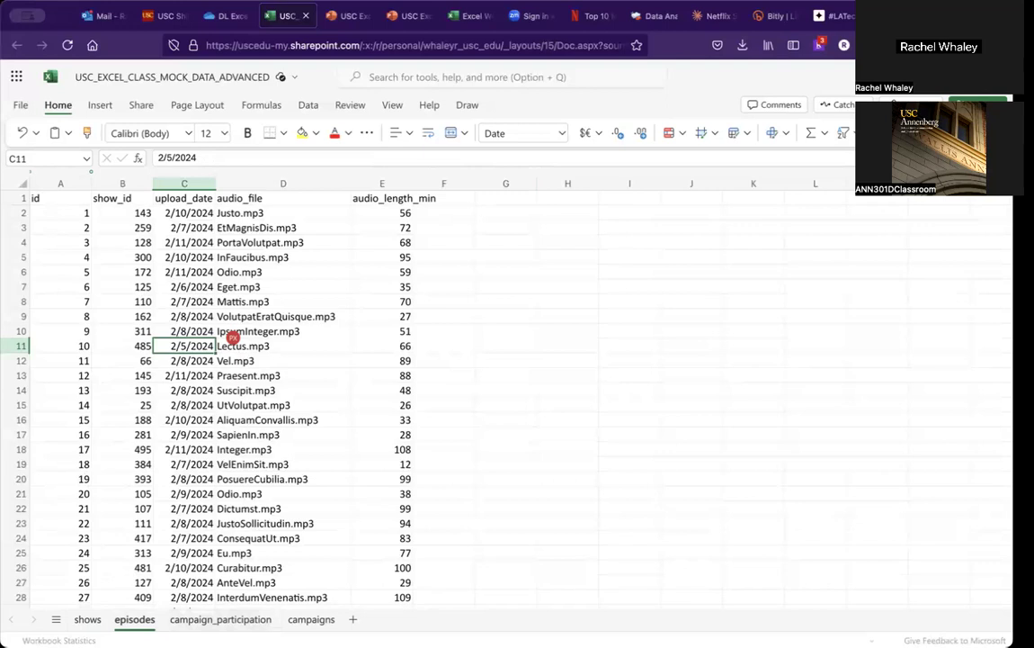
left_click(87, 620)
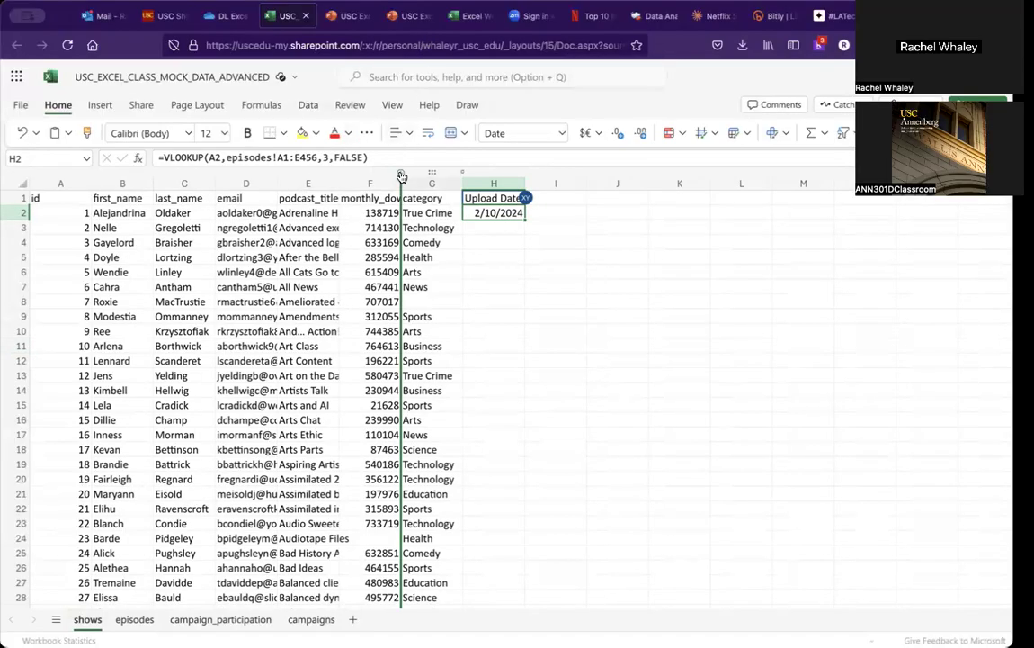
Step: Change the VLOOKUP table range in H2 of the shows sheet to episodes!B1:E456 after checking the episodes columns
left_click(137, 620)
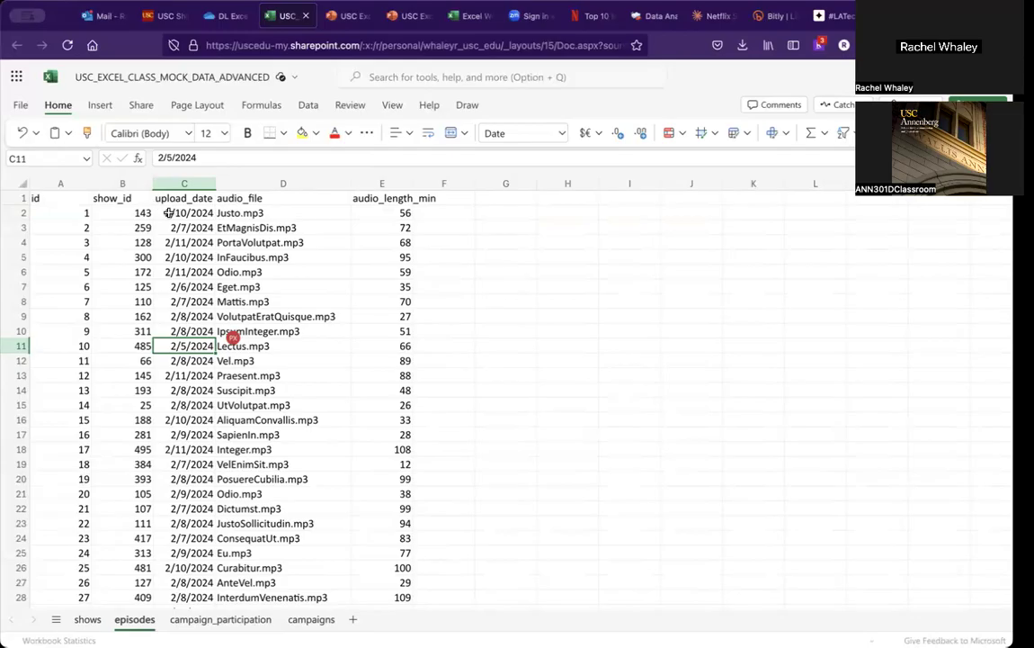
left_click(140, 211)
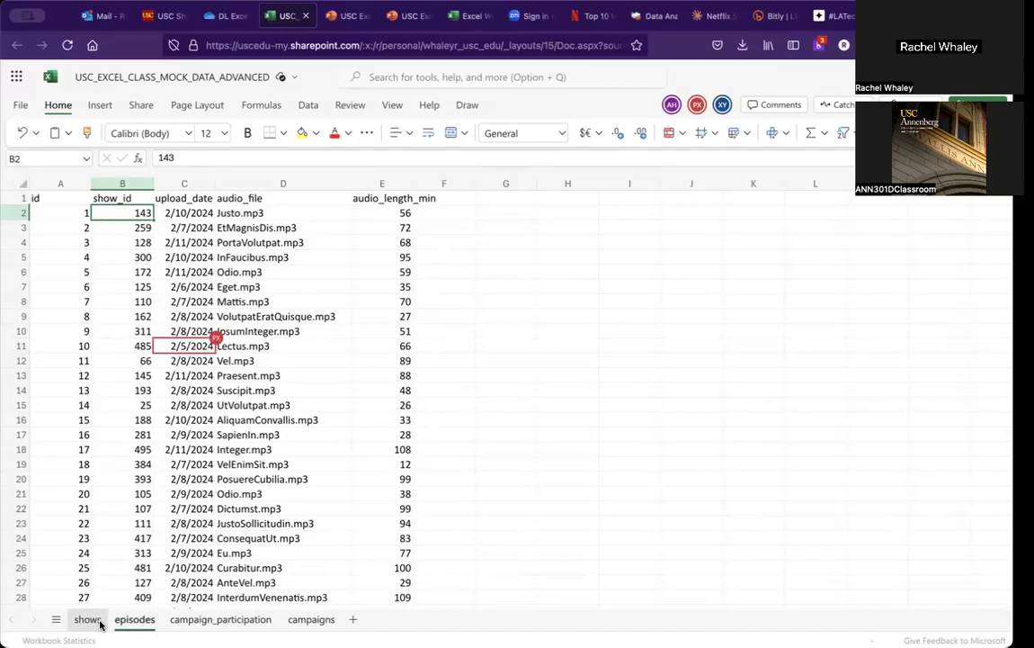
left_click(97, 622)
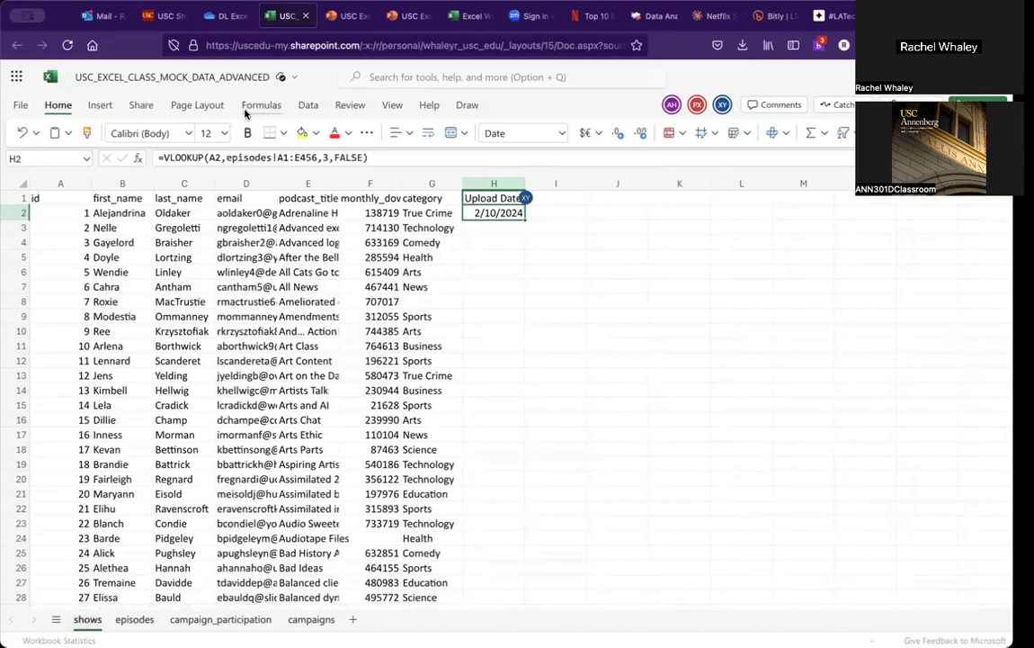
left_click(281, 156)
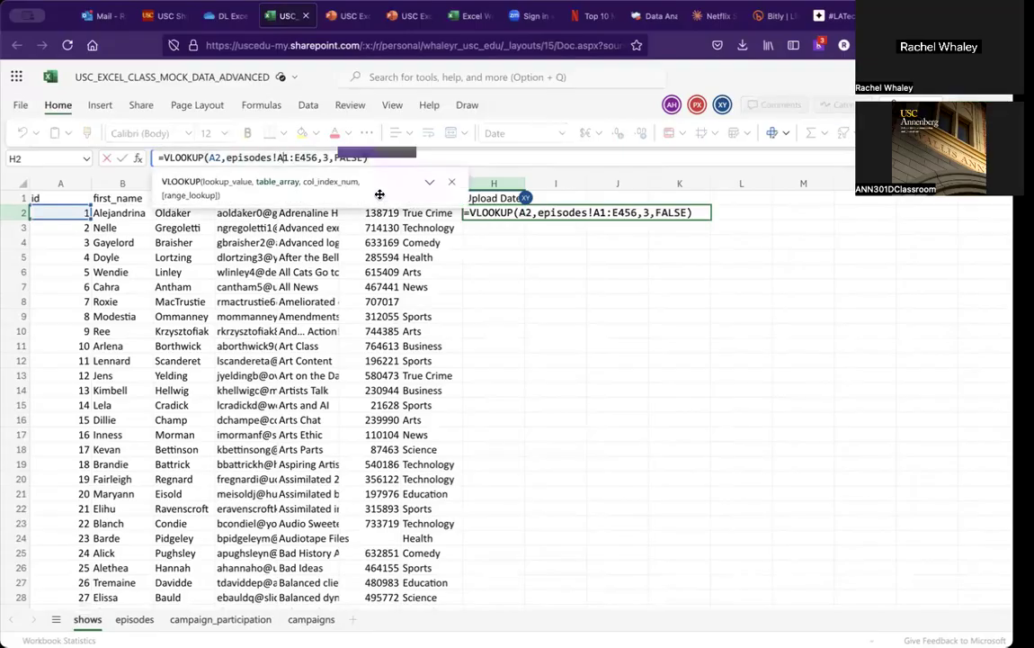
left_click(430, 183)
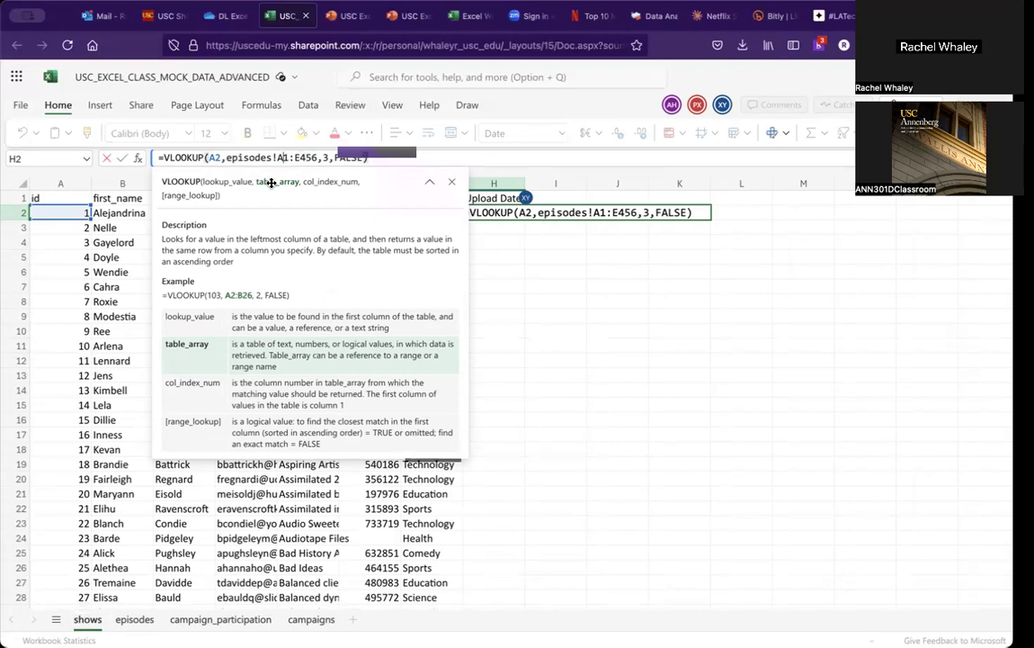
key("BackSpace")
type("B")
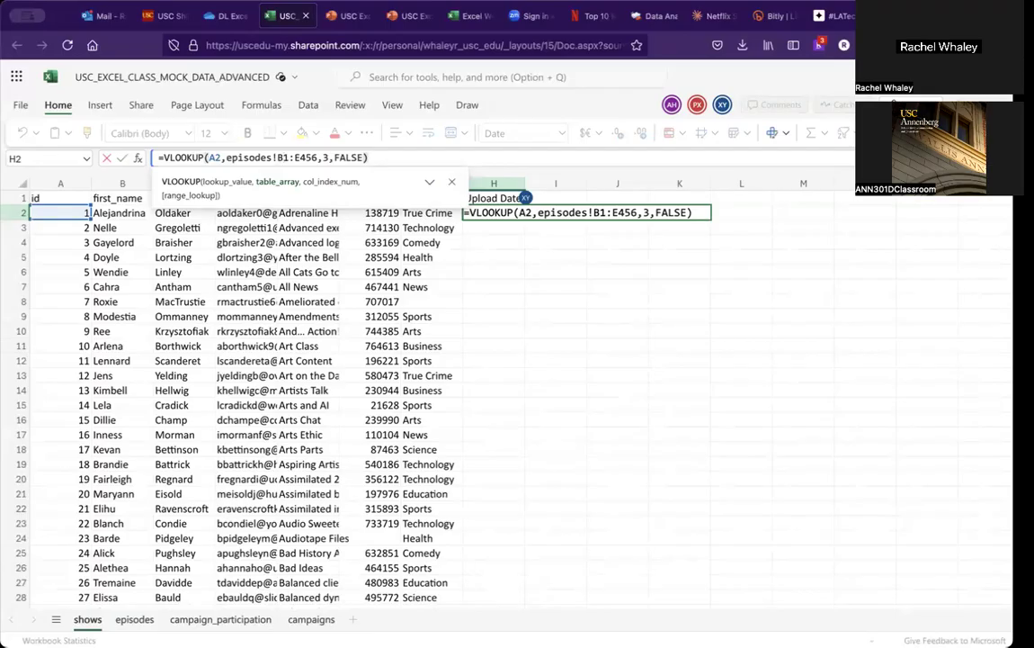
key("Return")
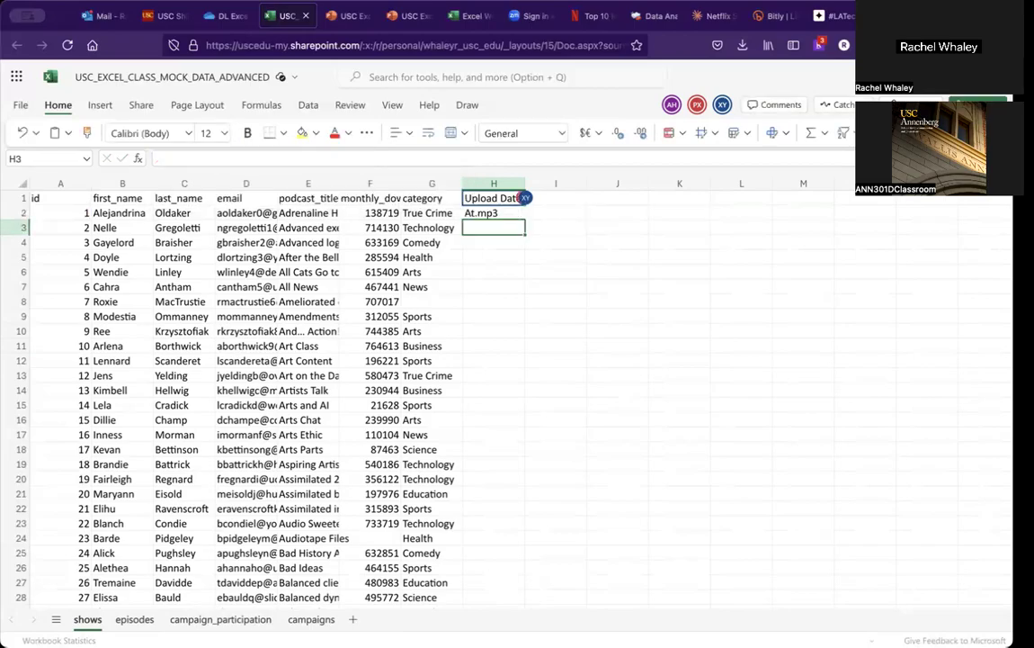
Step: Set the VLOOKUP column index in H2 to 2 so it returns the upload_date column
left_click(494, 213)
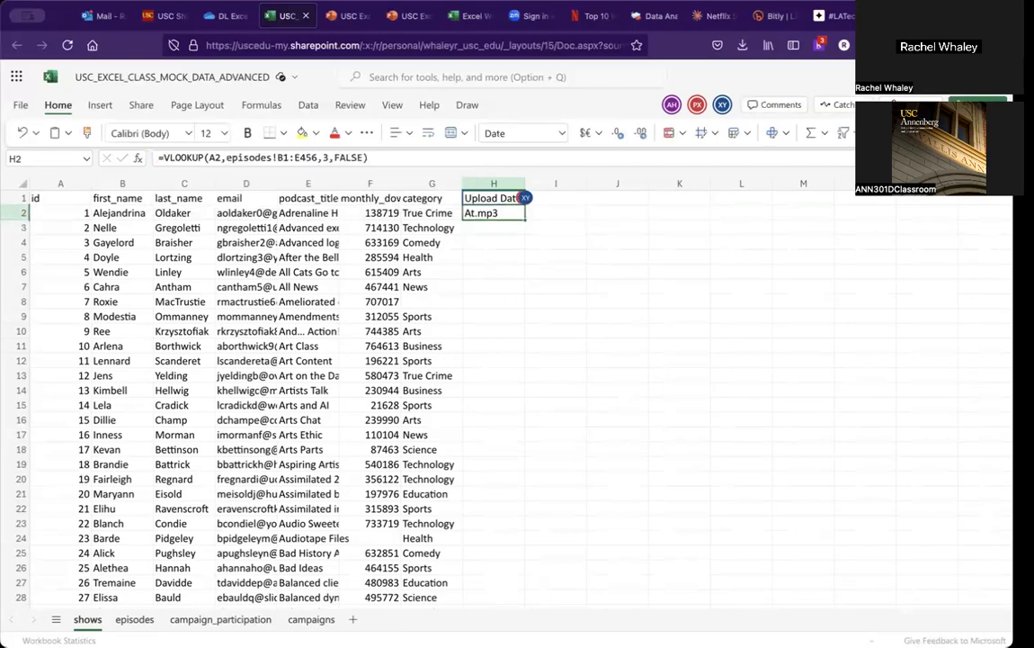
left_click(494, 228)
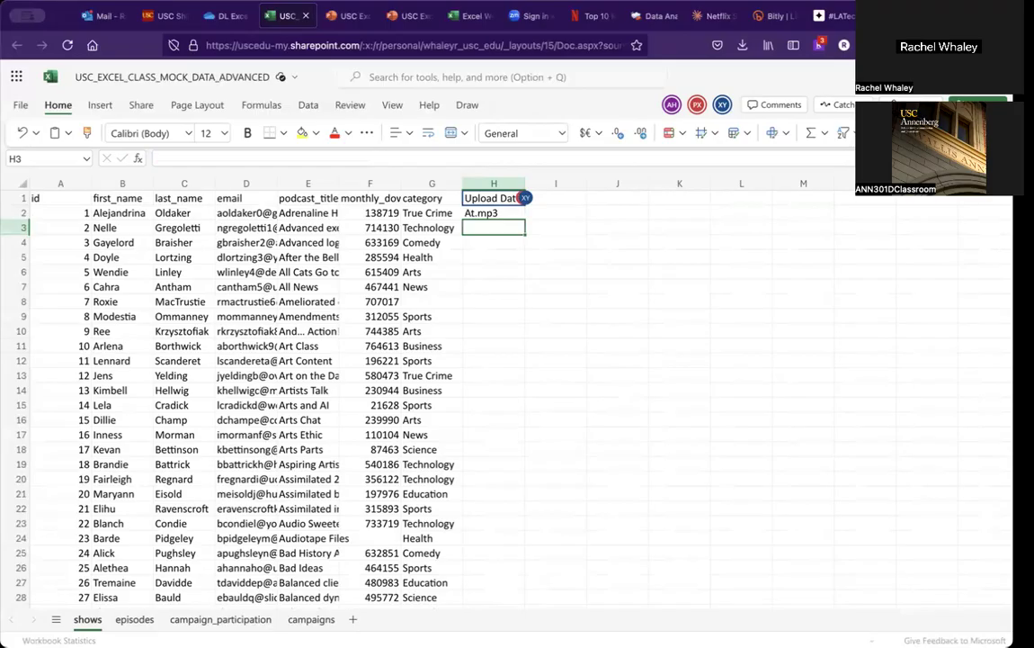
left_click(494, 214)
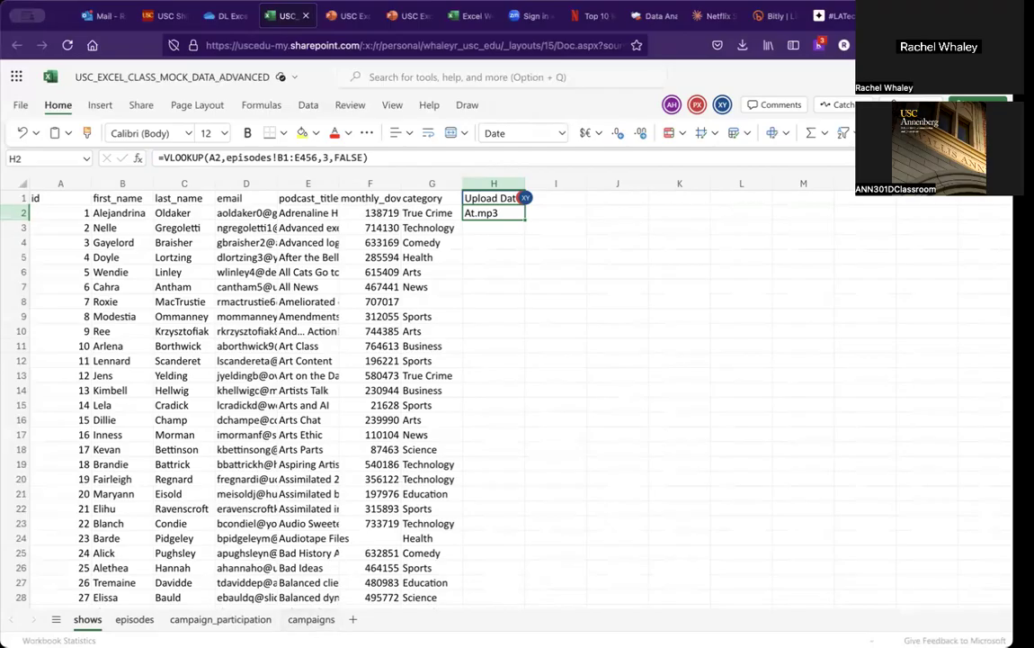
left_click(134, 619)
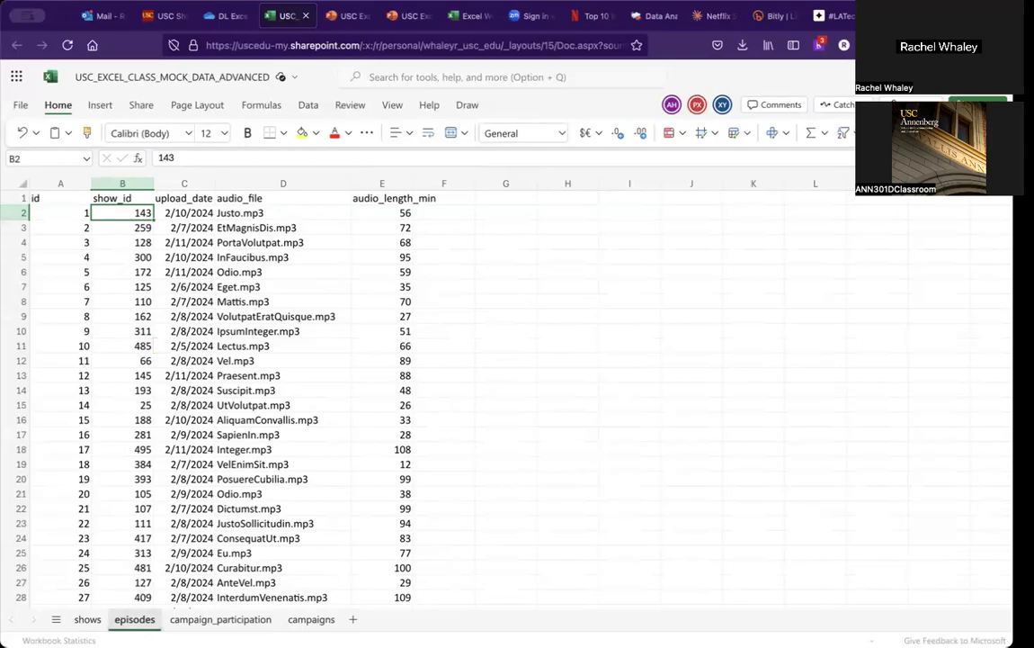
left_click(87, 618)
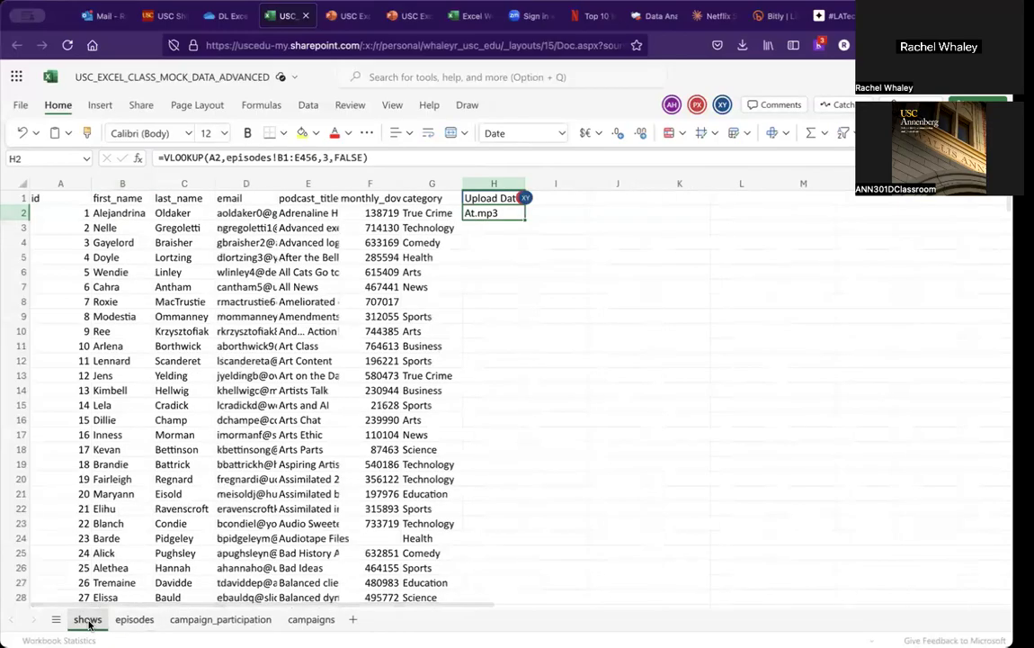
left_click(330, 158)
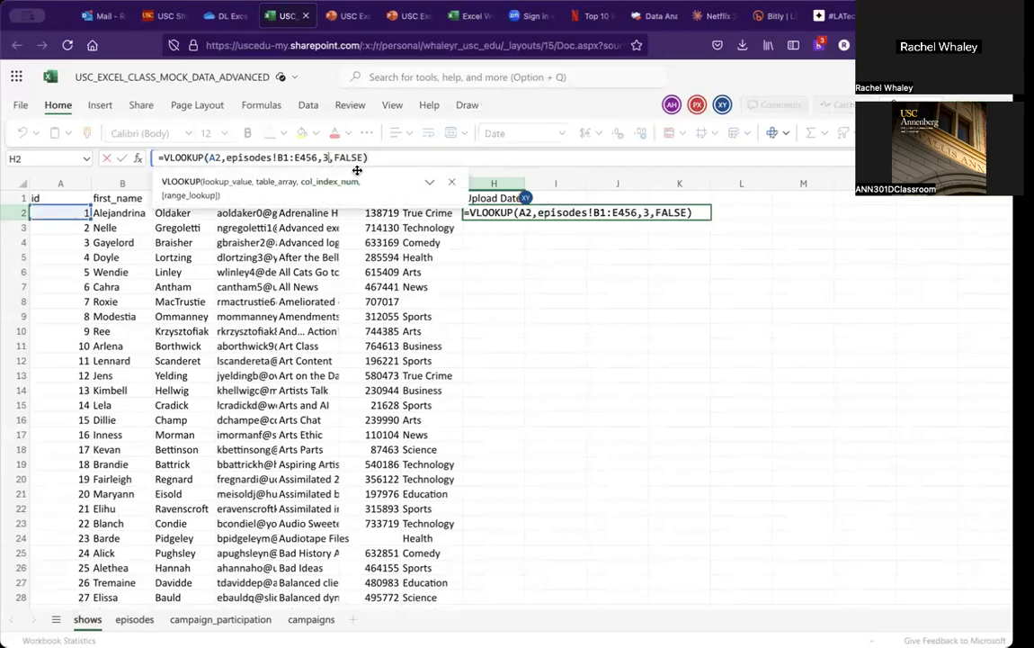
key("BackSpace")
type("2")
key("Return")
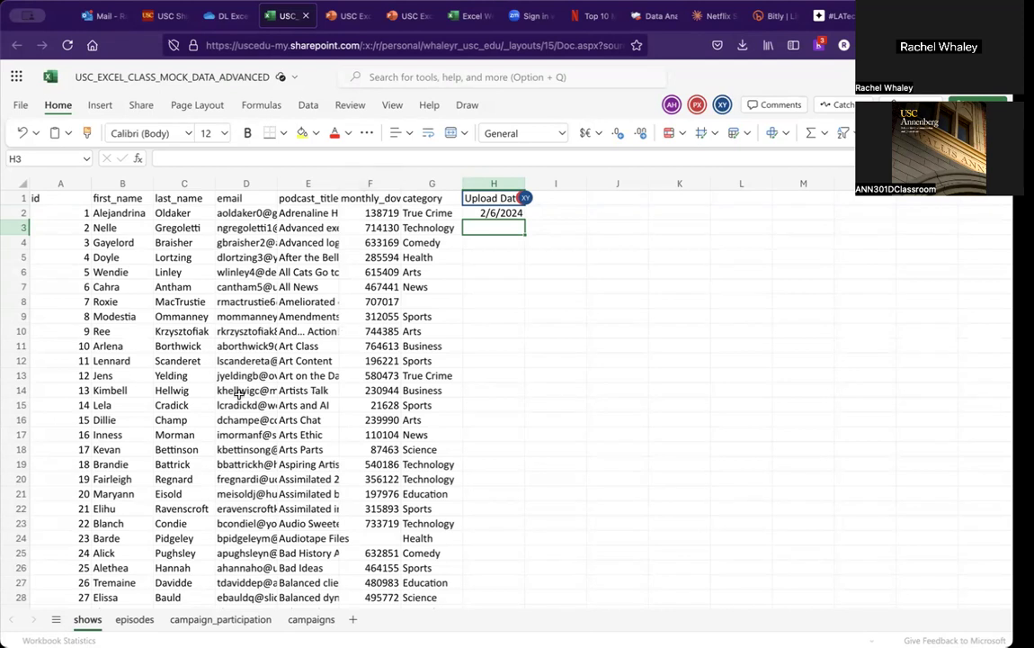
Step: Compare the H2 result with the show_id and upload_date columns on the episodes sheet
left_click(135, 621)
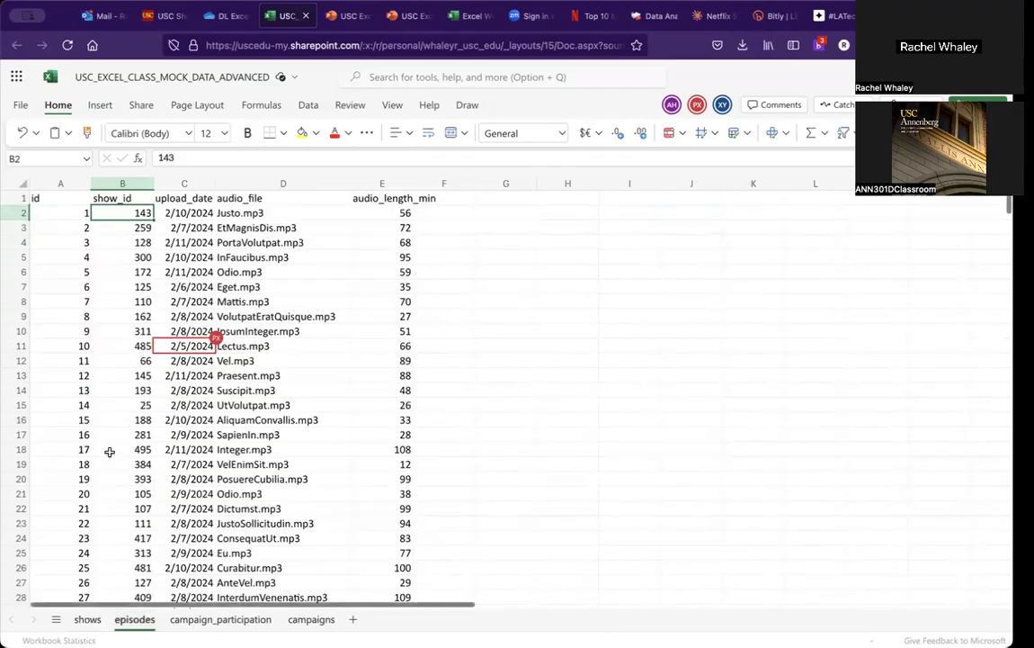
scroll(108, 452, "down", 12)
scroll(109, 452, "down", 7)
scroll(109, 451, "right", 5)
scroll(109, 451, "down", 3)
scroll(109, 452, "up", 20)
scroll(83, 441, "left", 3)
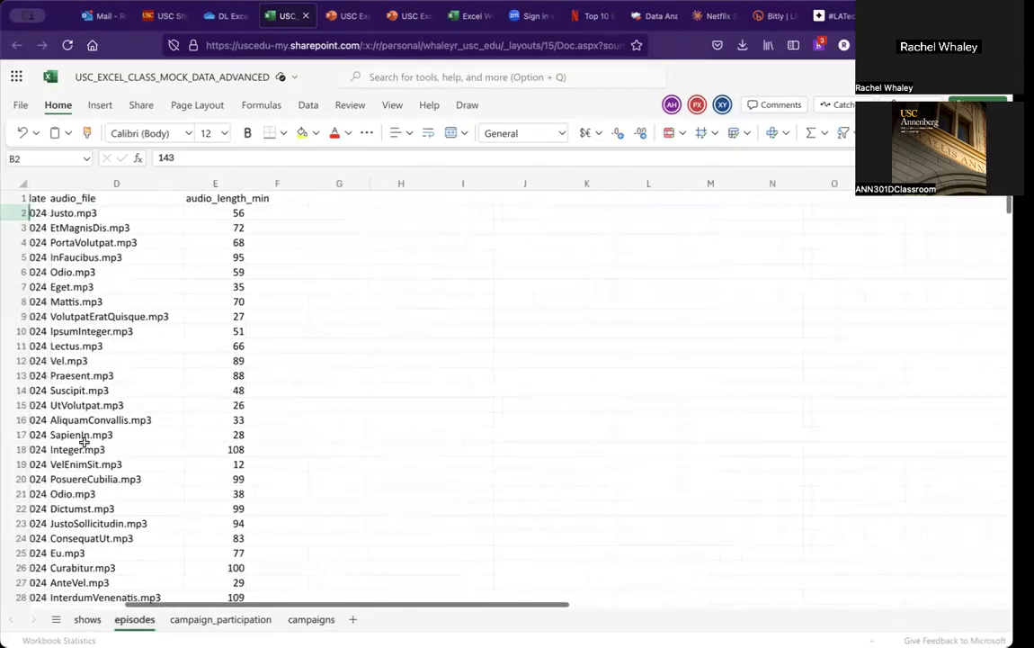
scroll(84, 442, "left", 3)
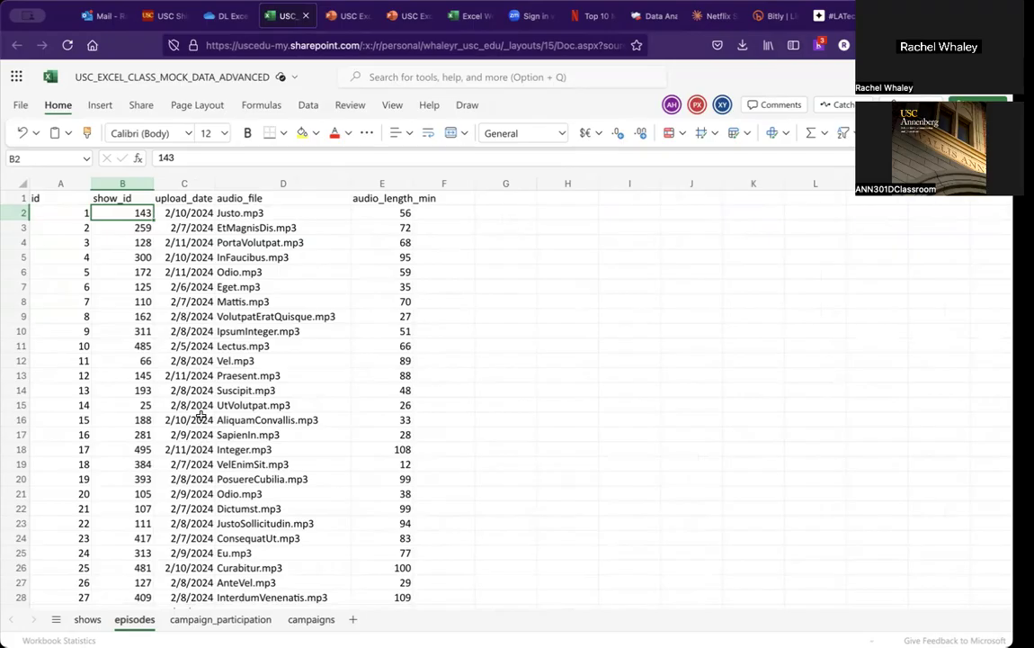
left_click(88, 619)
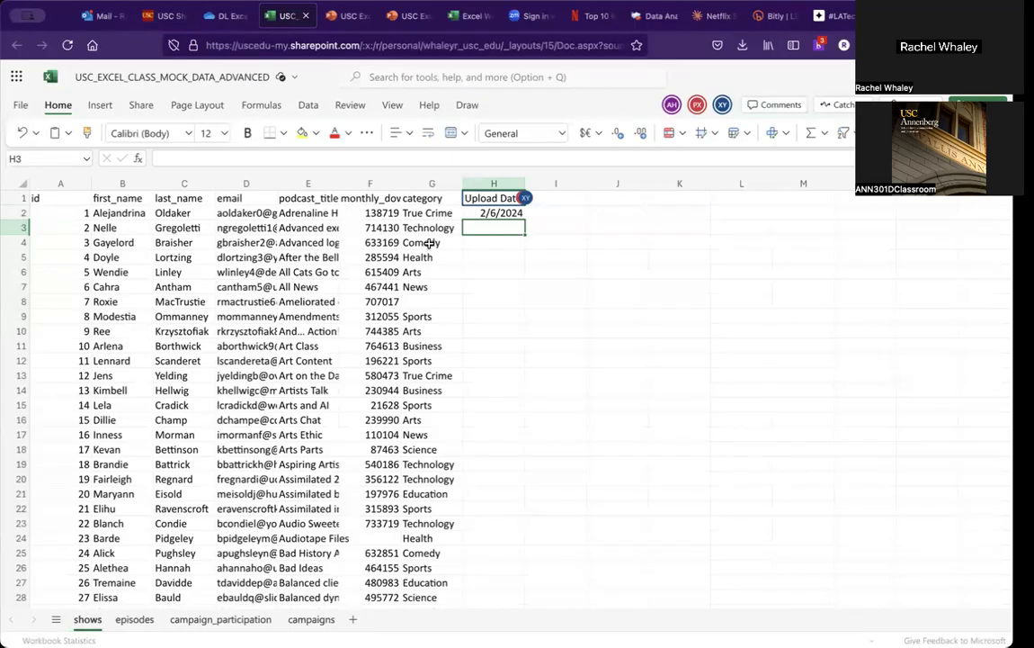
left_click(480, 212)
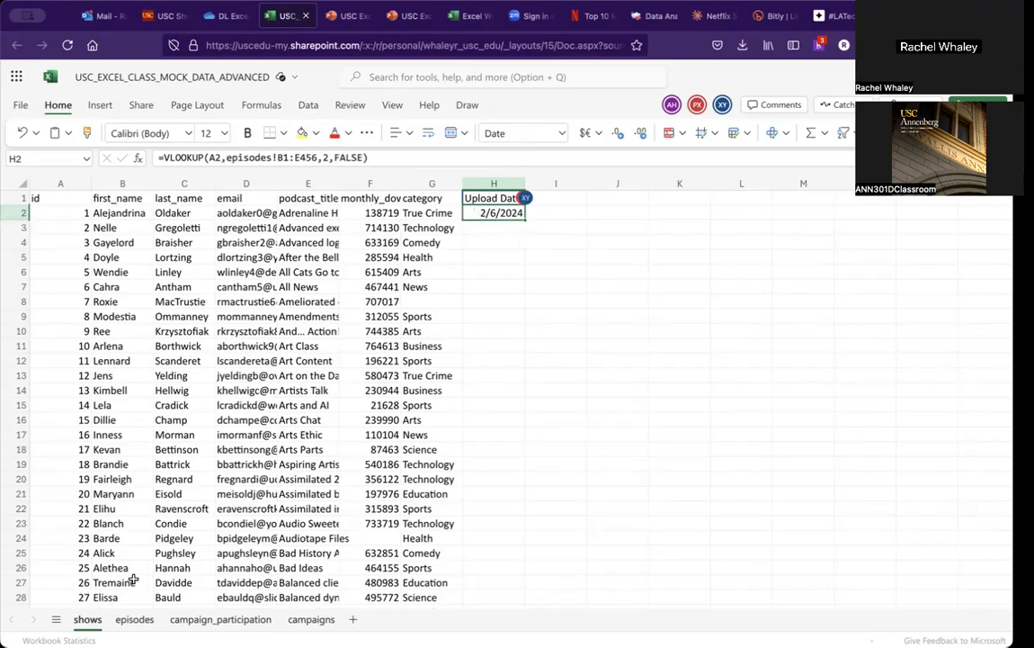
left_click(134, 621)
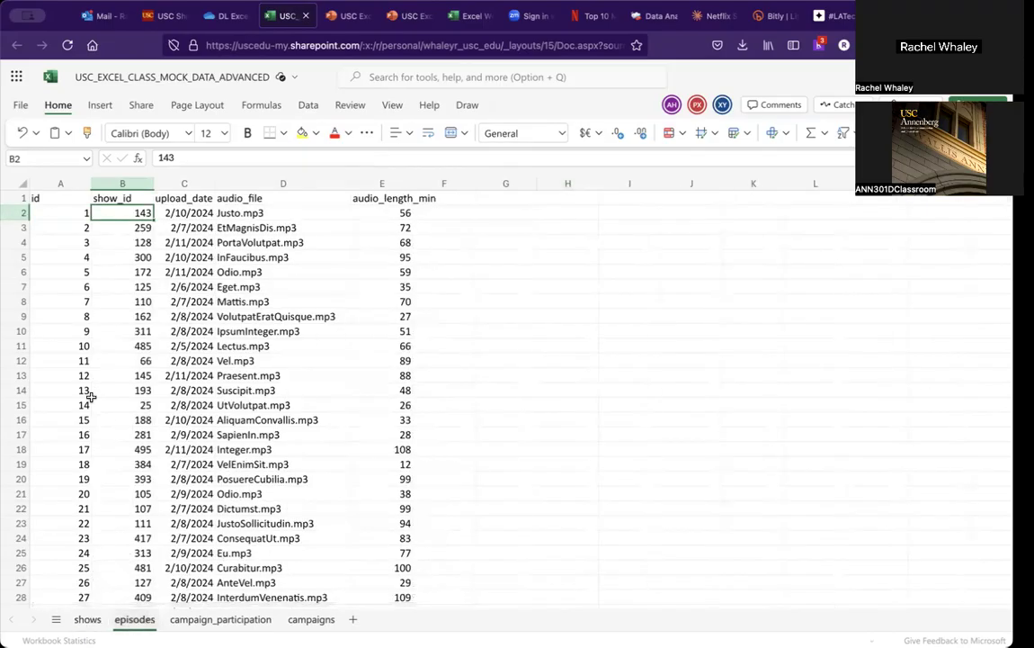
left_click(77, 287)
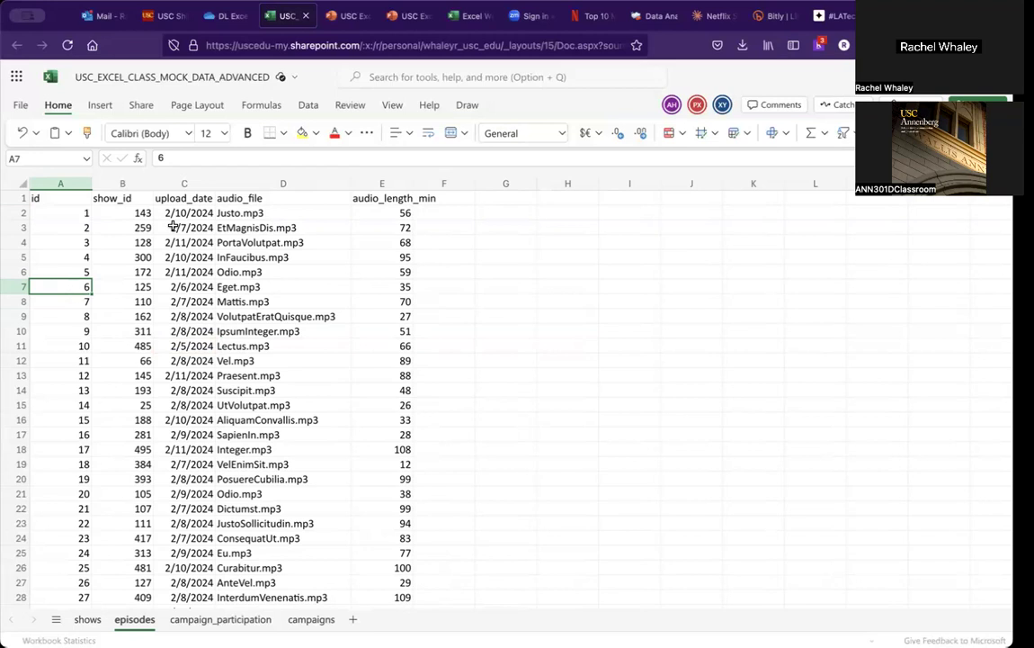
left_click(83, 202)
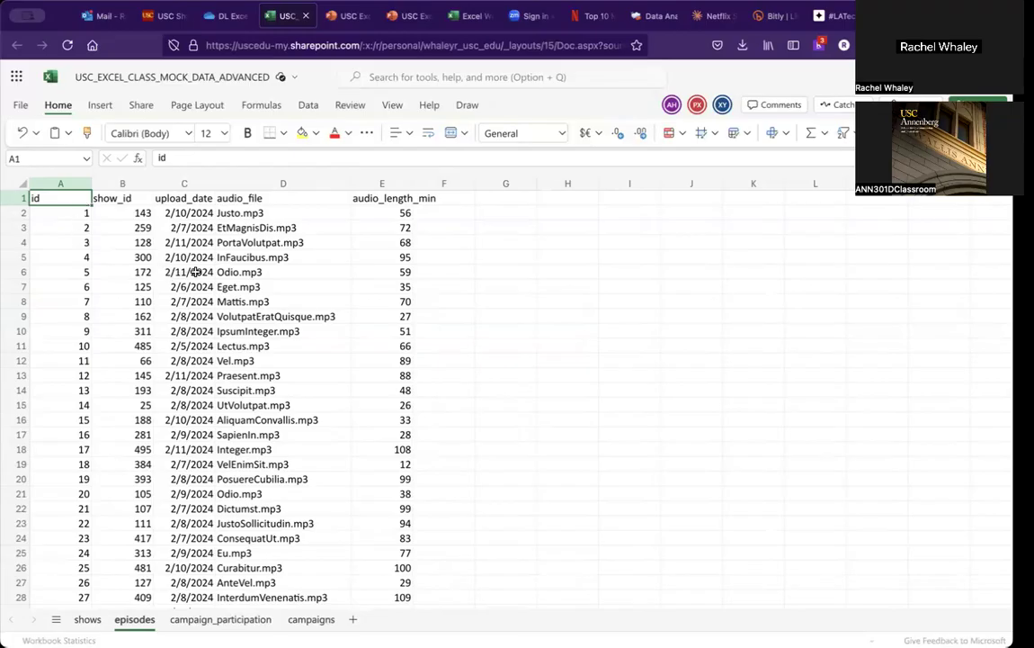
left_click(189, 314)
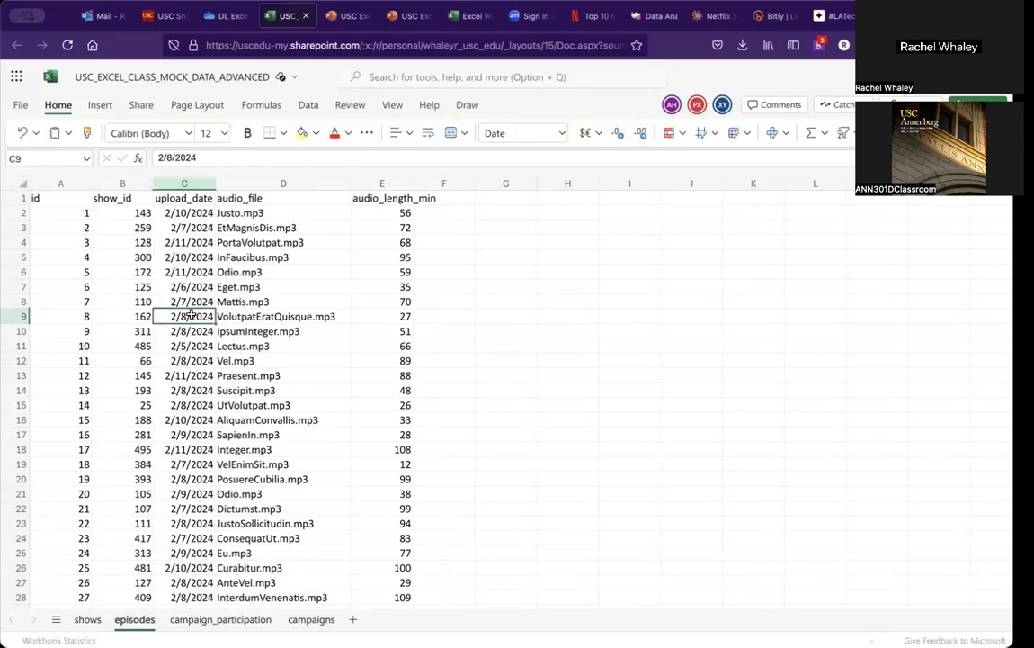
Step: Filter the episodes data and sort show_id smallest to largest in a personal sheet view, dismissing the guide
key("ctrl+a")
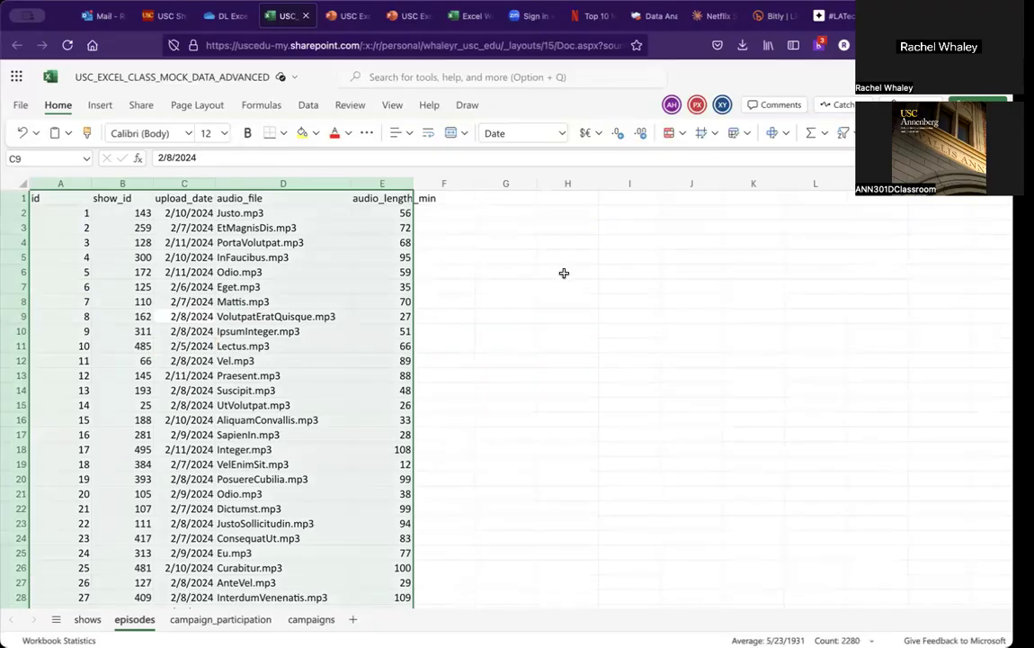
left_click(842, 133)
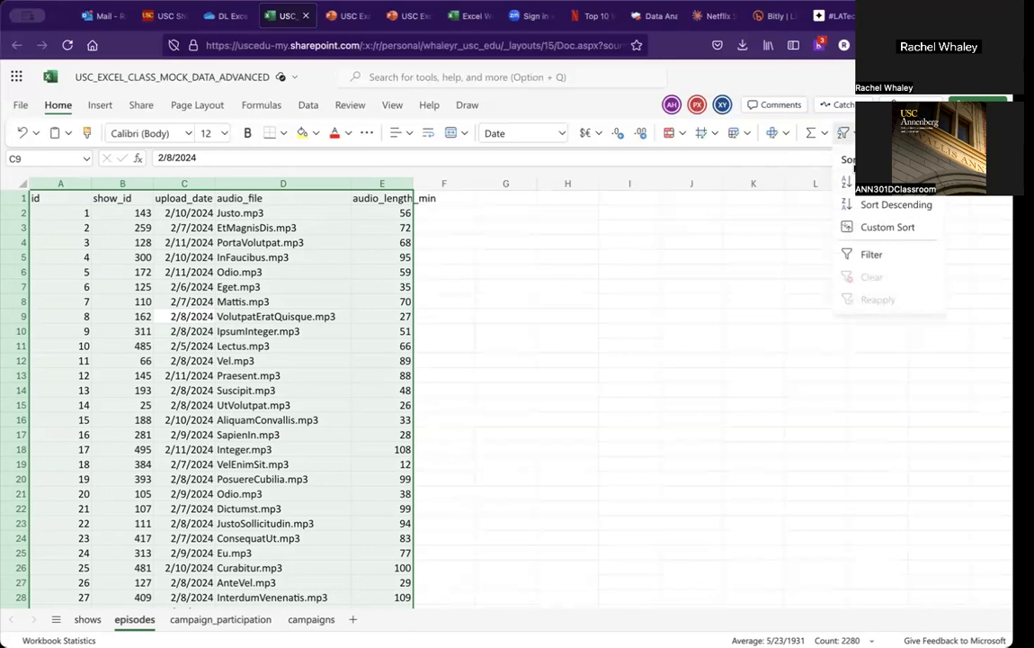
left_click(868, 259)
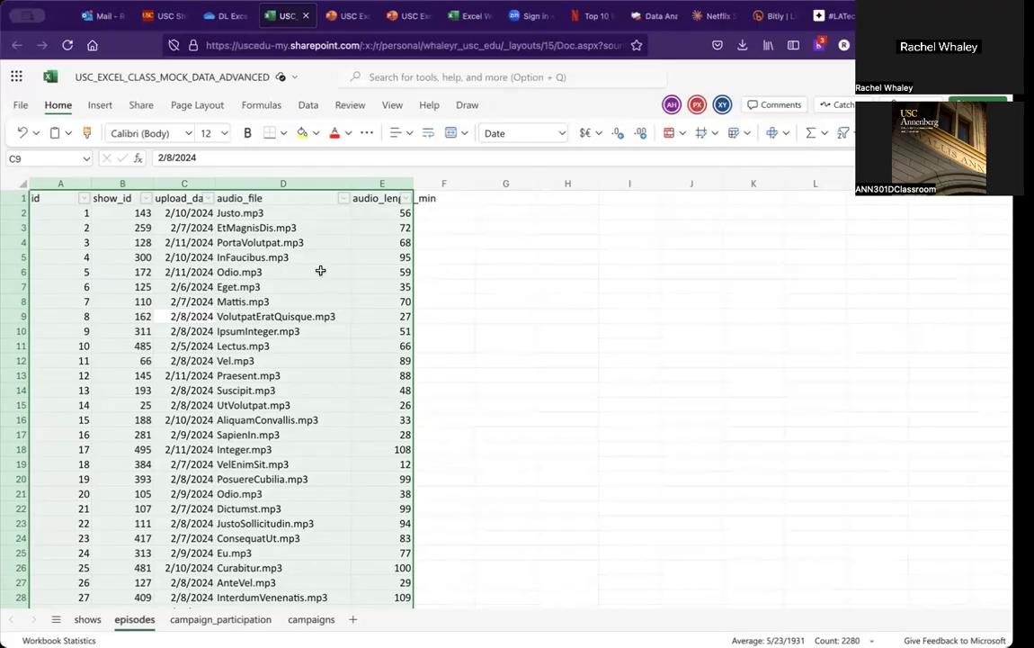
left_click(147, 199)
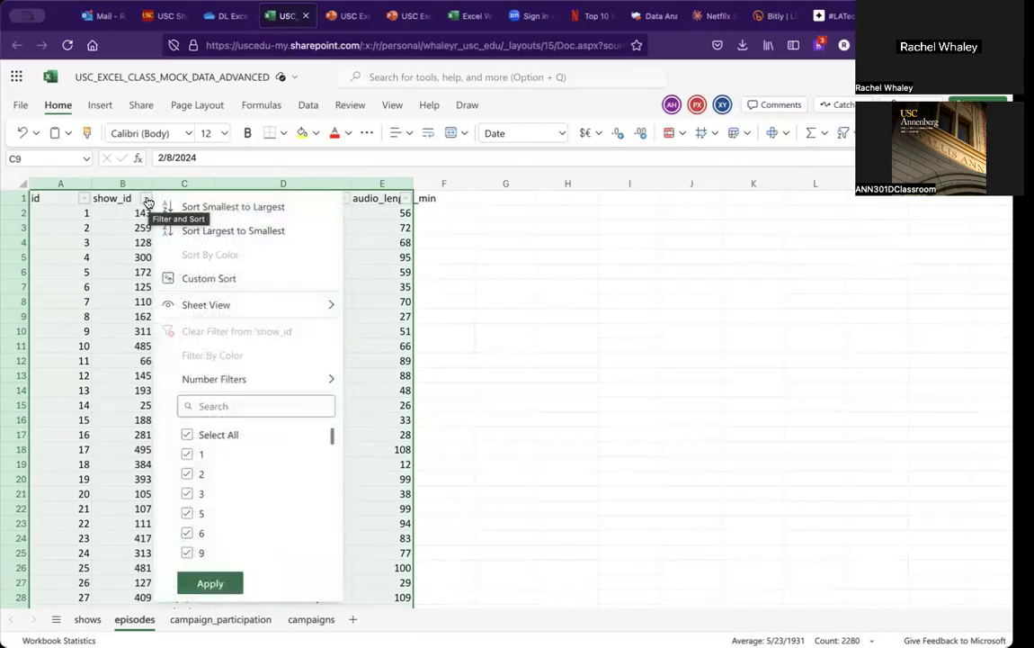
left_click(213, 206)
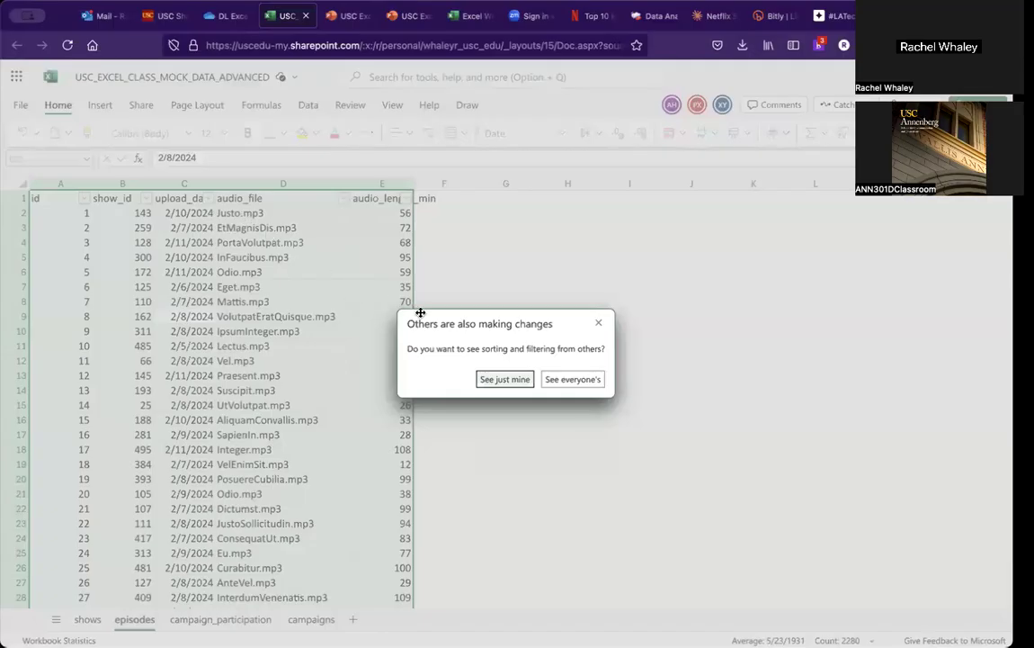
left_click(527, 381)
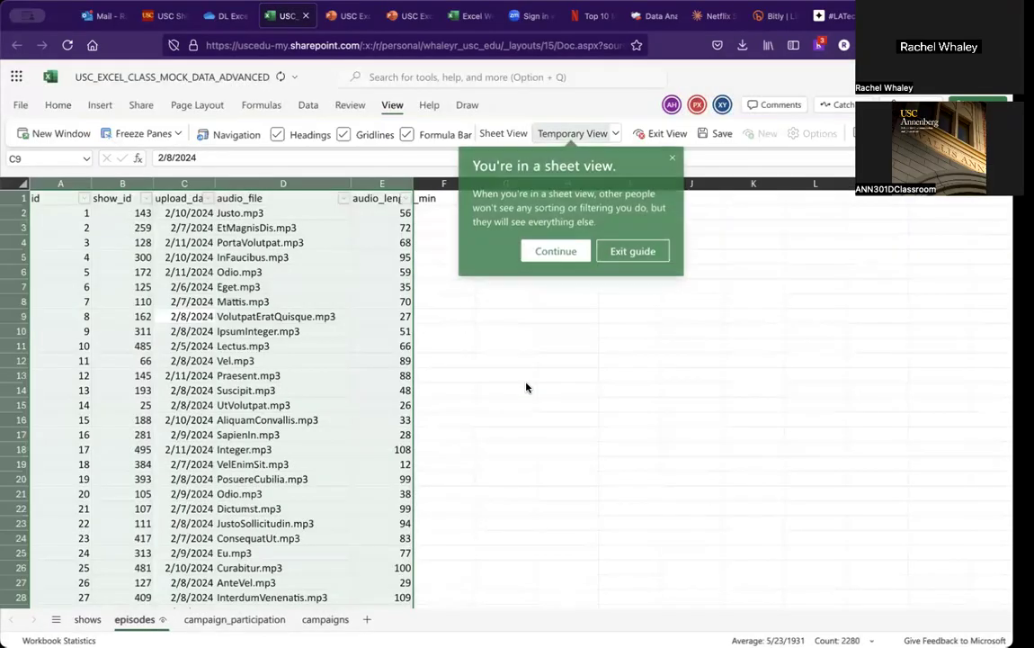
left_click(551, 248)
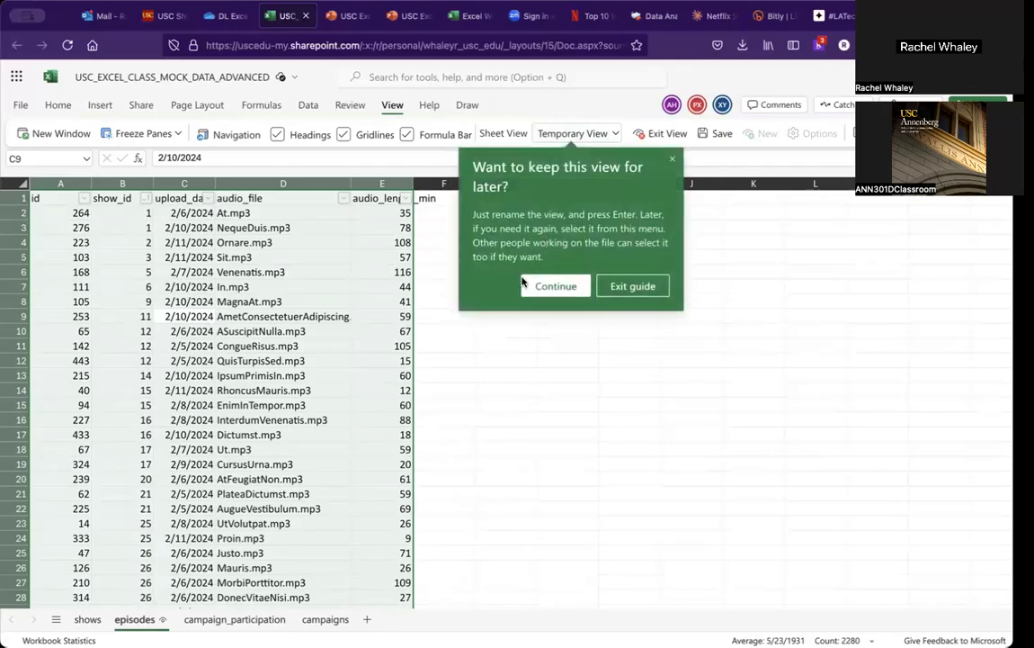
left_click(674, 162)
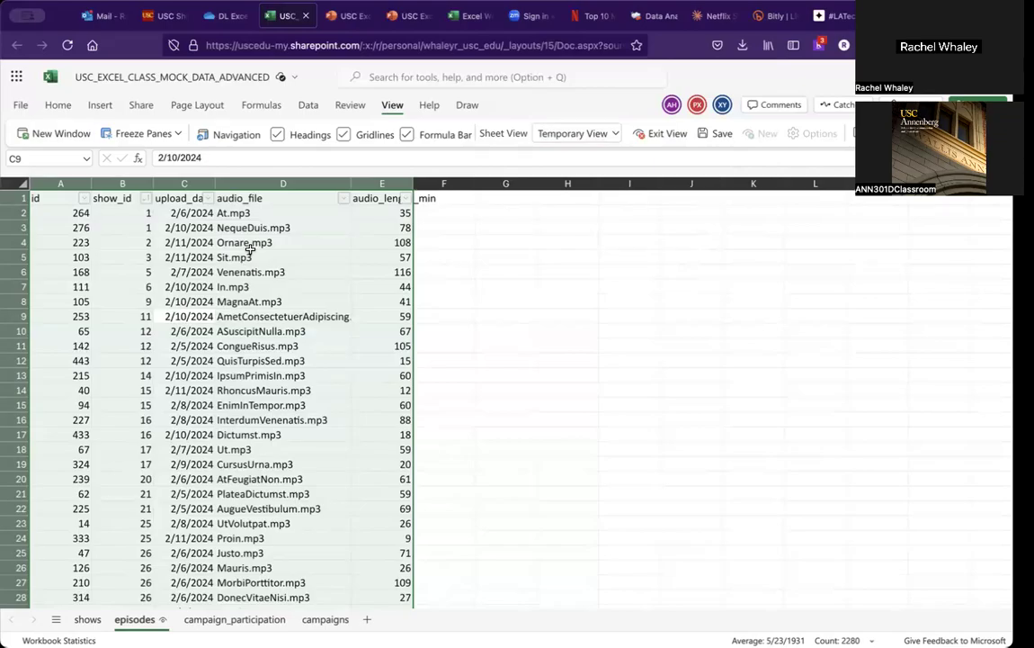
Step: Examine the sorted upload dates for the first shows, then review the H2 formula arguments in the function help
left_click(186, 214)
left_click_drag(185, 230, 184, 258)
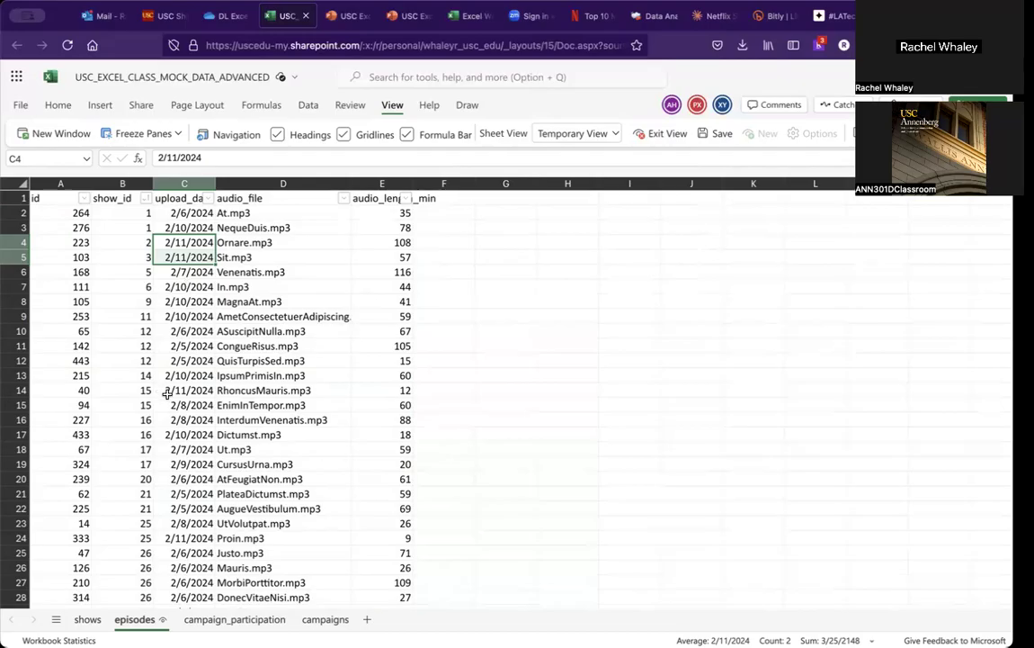
left_click(97, 619)
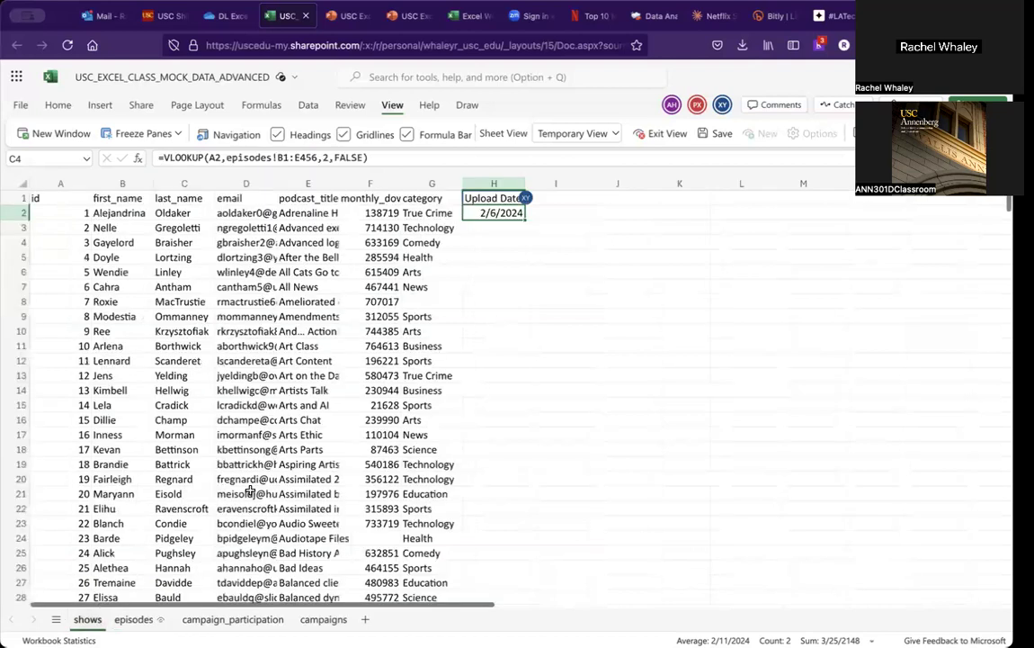
left_click(361, 158)
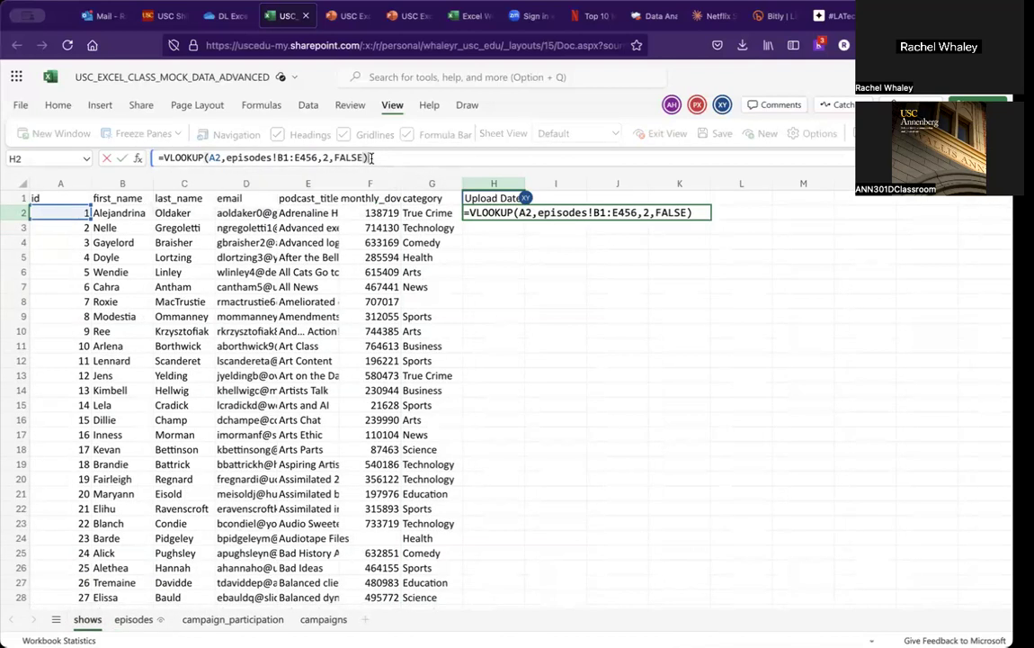
left_click(277, 158)
left_click(196, 158)
left_click(240, 158)
left_click(428, 184)
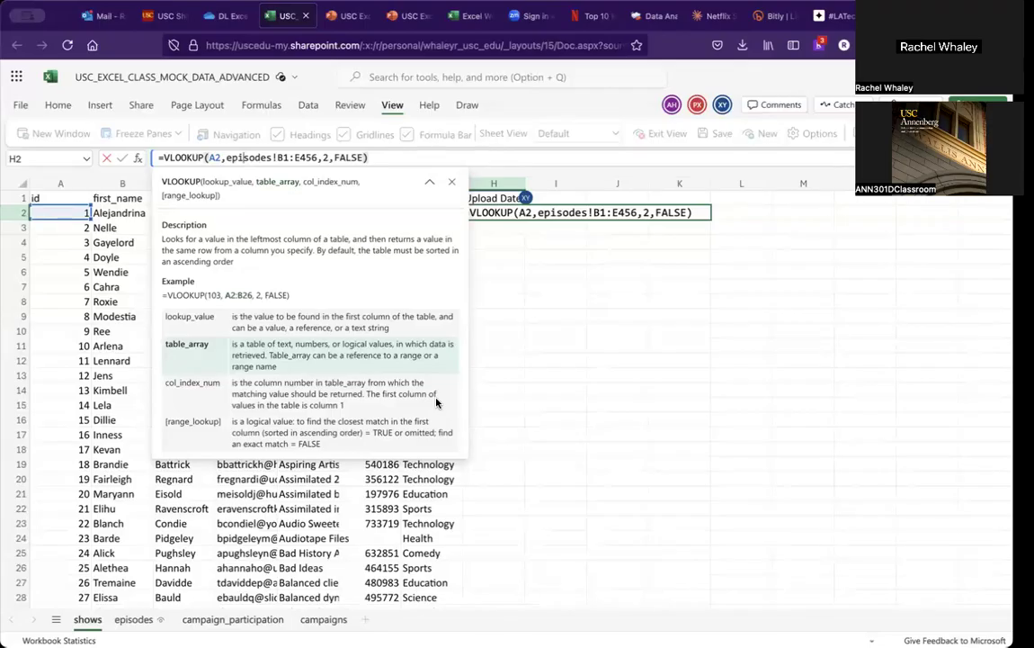
Step: Enter the VLOOKUP formula in H2 and return to that cell
left_click(702, 213)
key("Return")
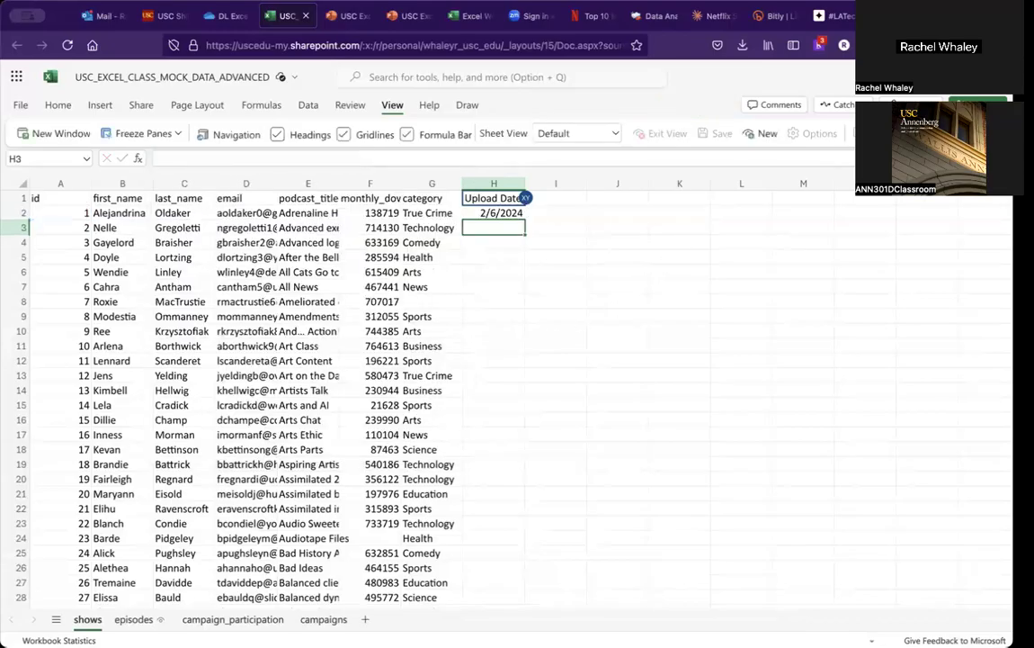
key("Up")
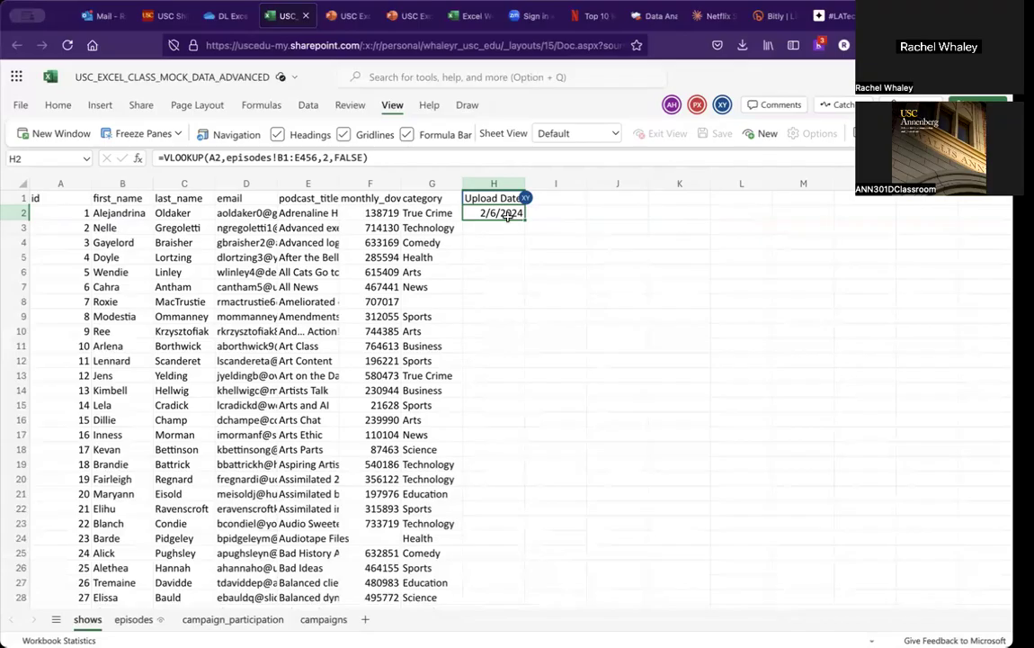
Step: Copy the H2 formula down into H3 through H7
key("ctrl+c")
left_click_drag(503, 229, 506, 287)
key("ctrl+v")
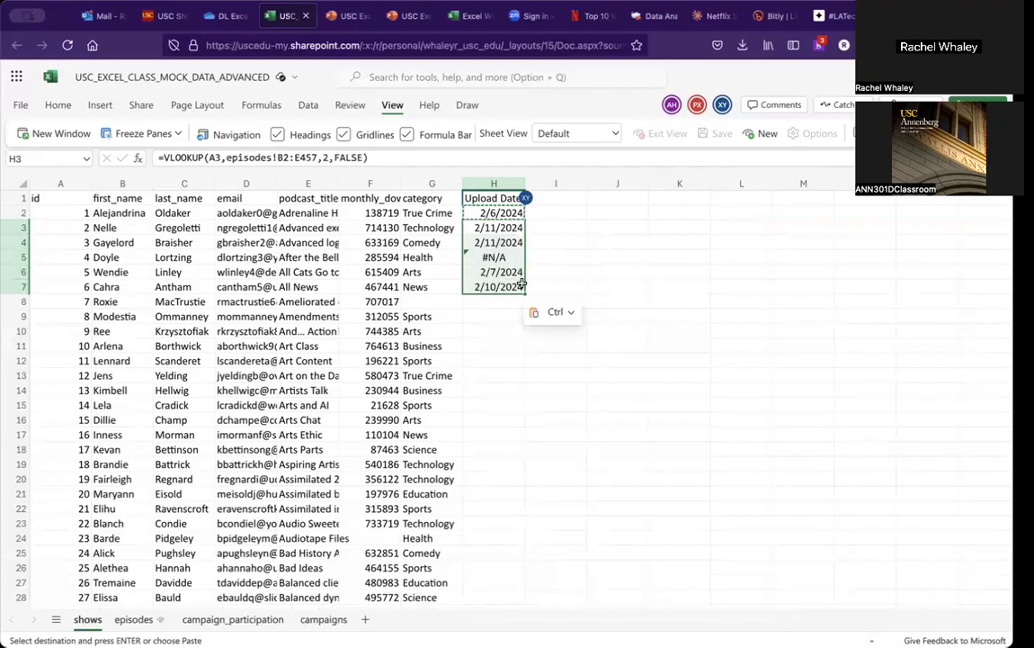
left_click(558, 243)
key("Escape")
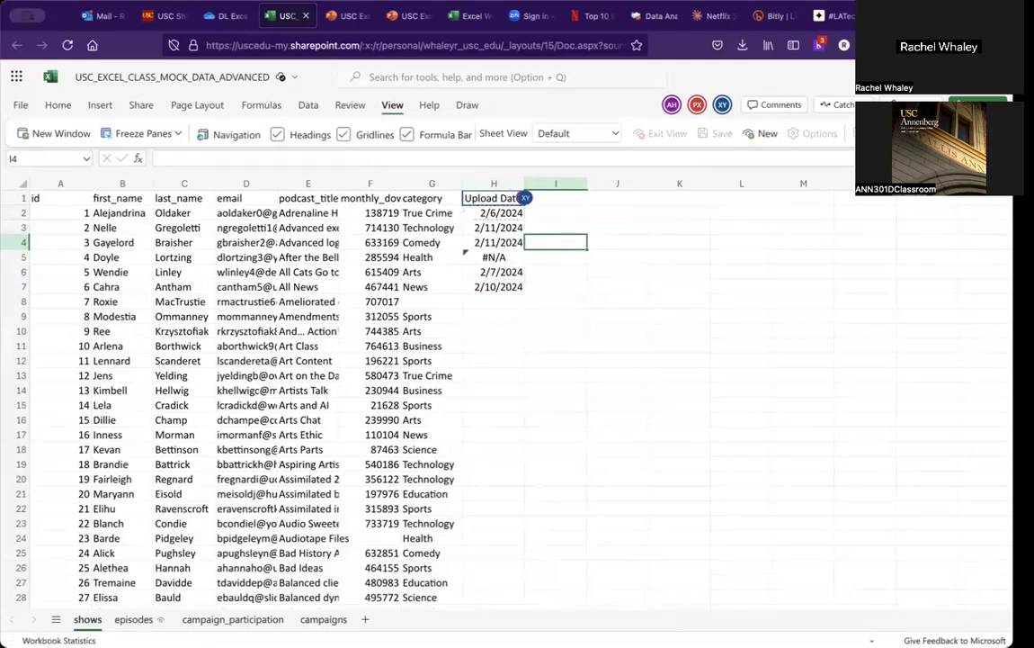
Step: Compare the formulas in H2 and H3 to see how the lookup range shifts
left_click(510, 227)
key("Up")
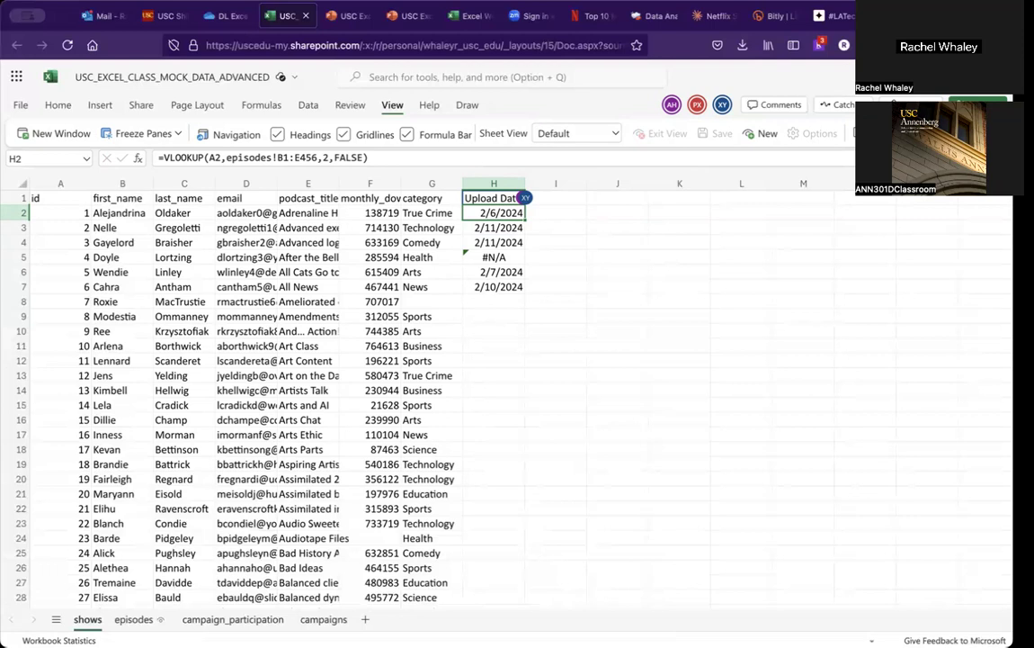
left_click(494, 227)
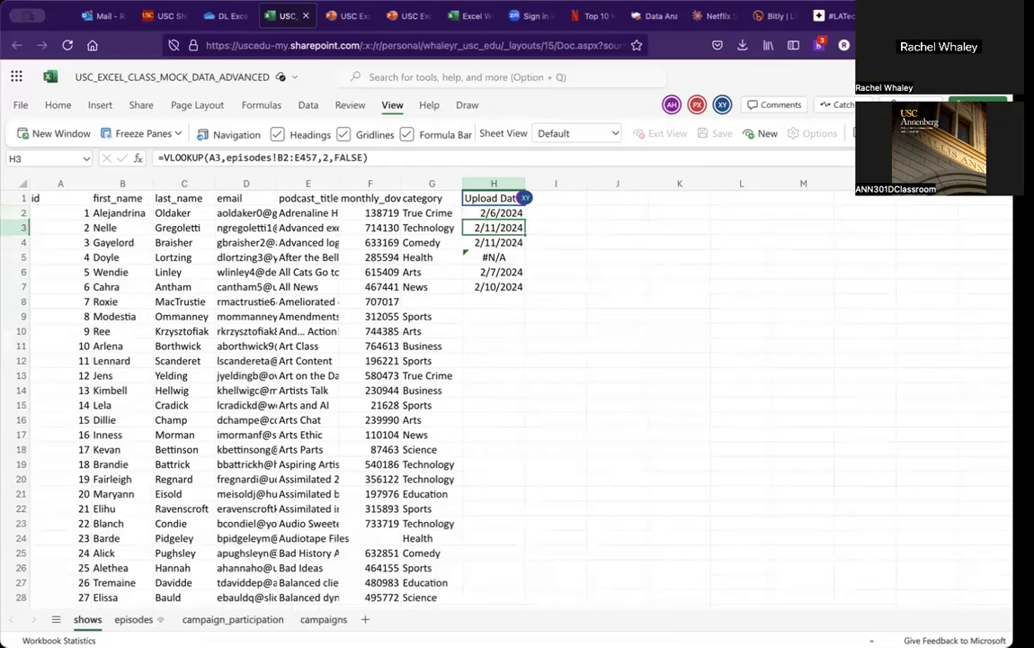
left_click(494, 213)
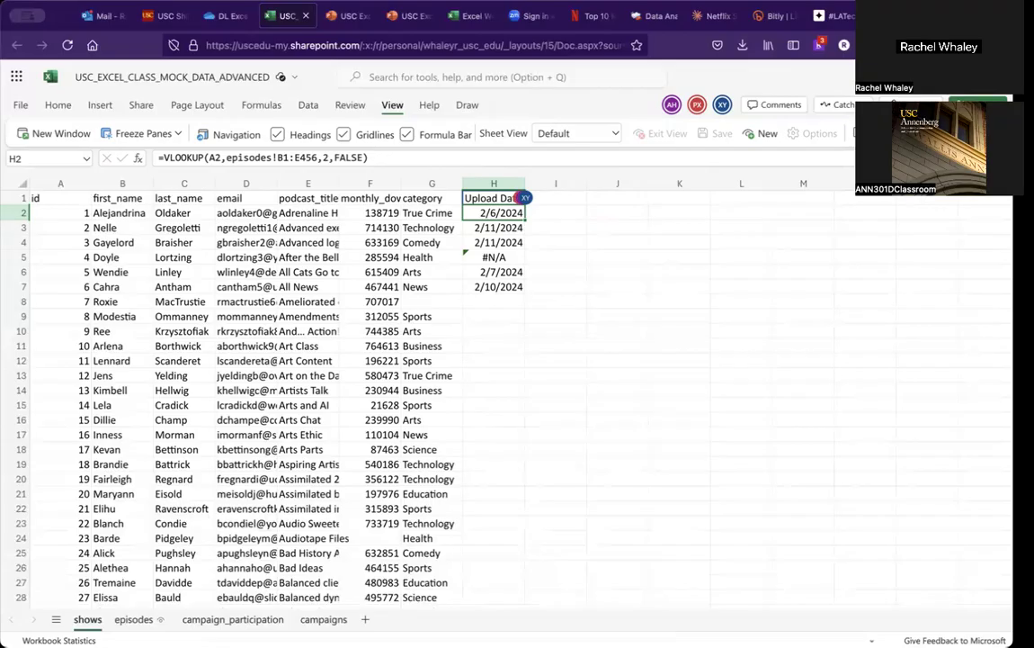
left_click(494, 228)
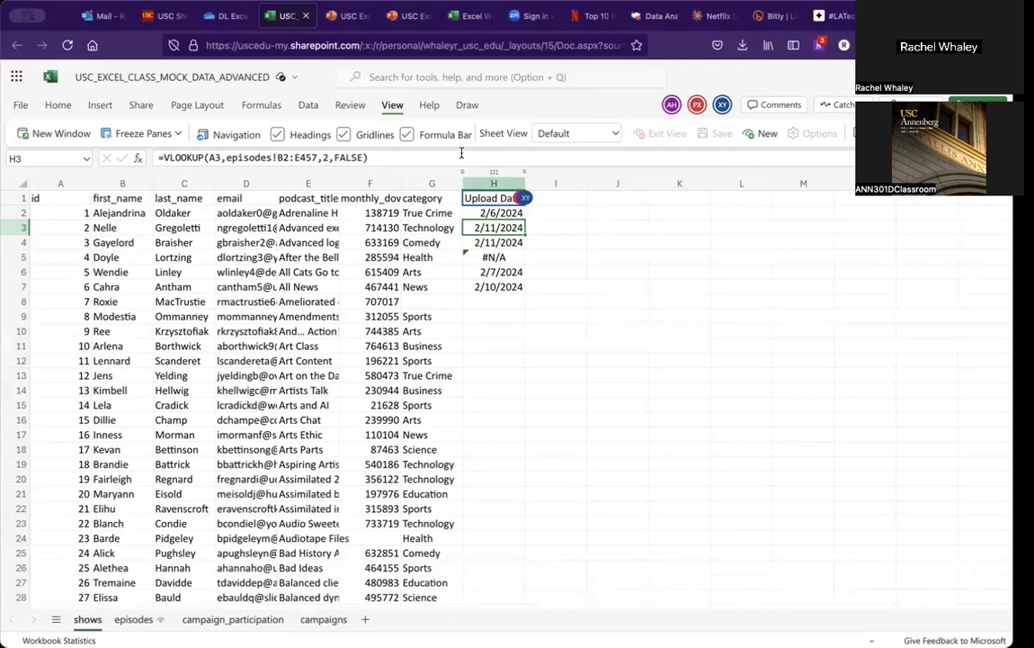
left_click(484, 212)
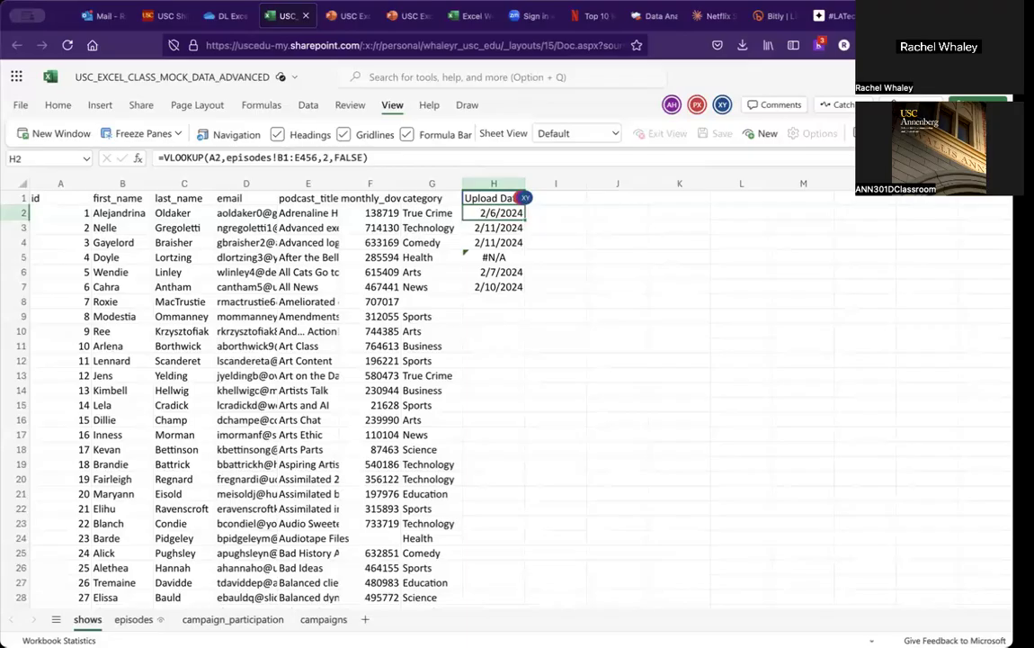
key("Down")
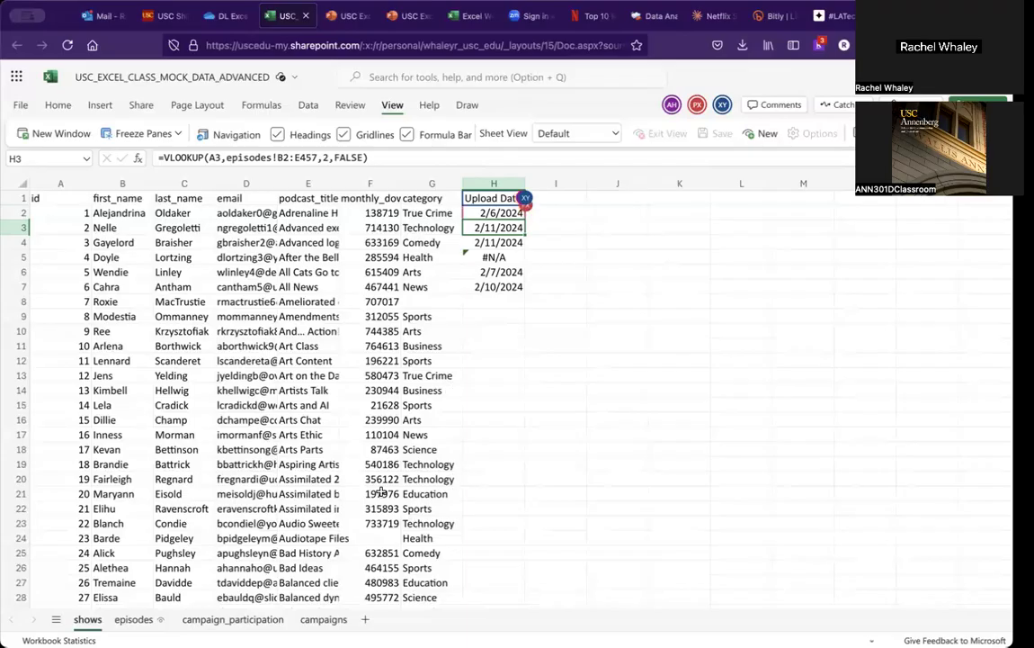
Step: Inspect where the episodes data ends, around row 456 and column E
left_click(139, 618)
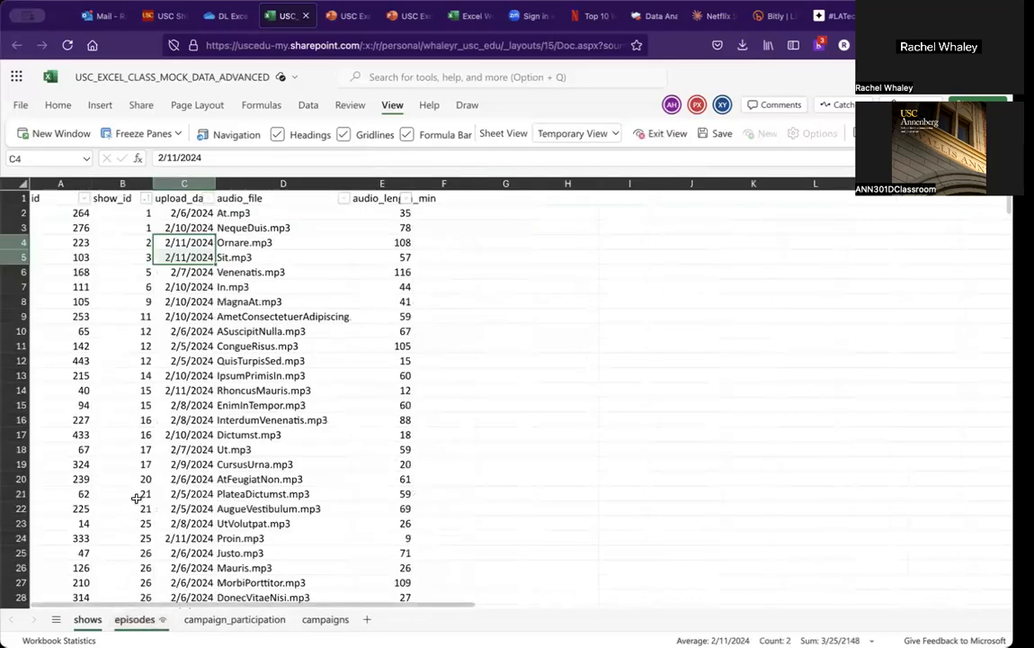
scroll(137, 498, "down", 20)
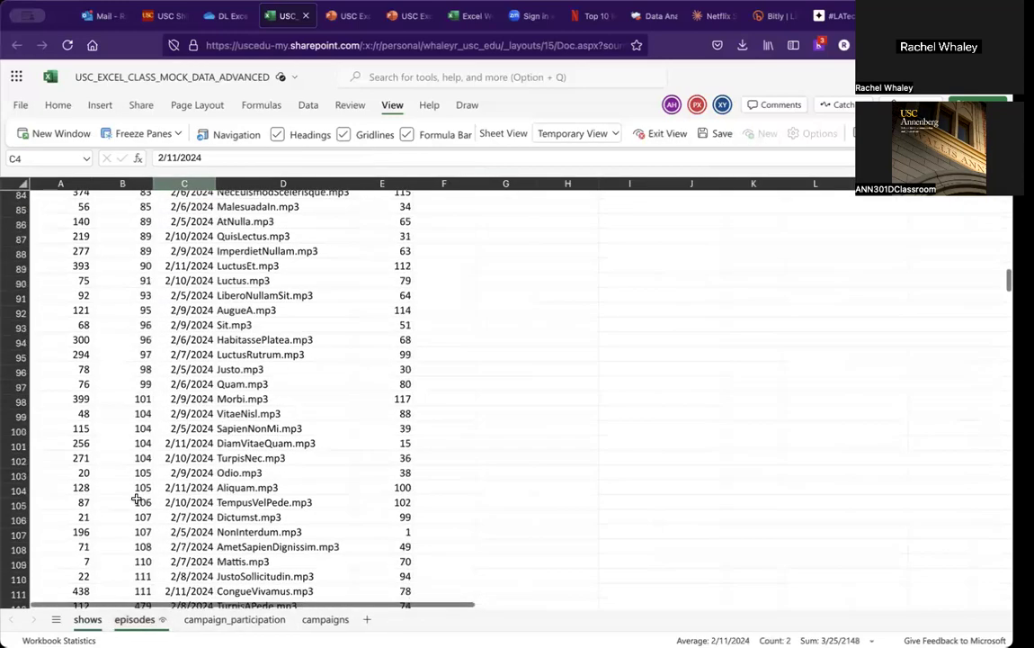
scroll(140, 504, "down", 20)
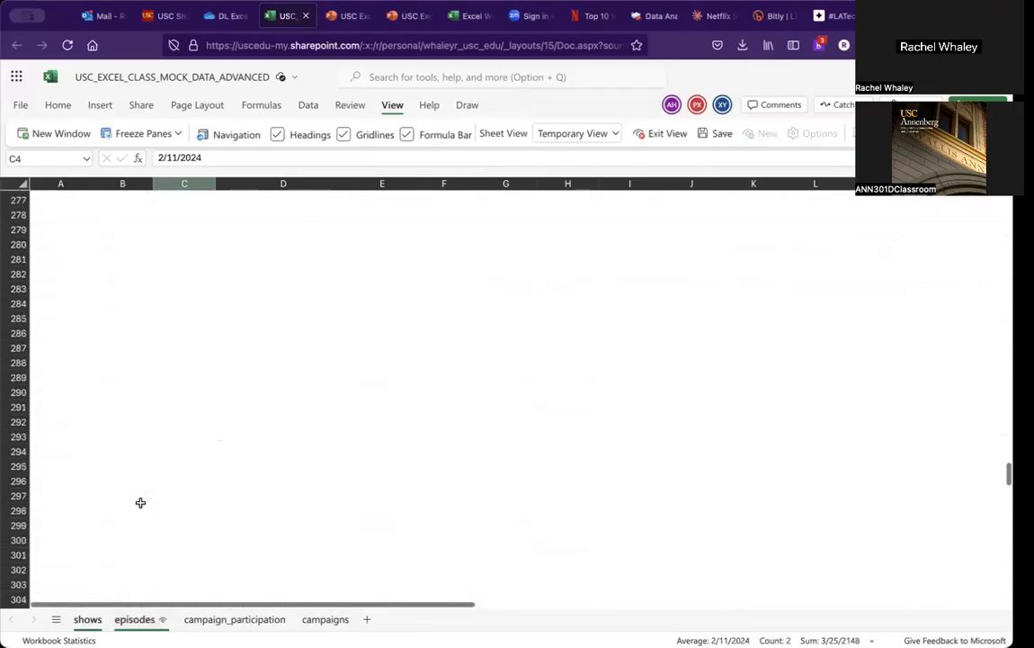
scroll(140, 501, "down", 20)
scroll(140, 502, "up", 7)
scroll(140, 501, "up", 5)
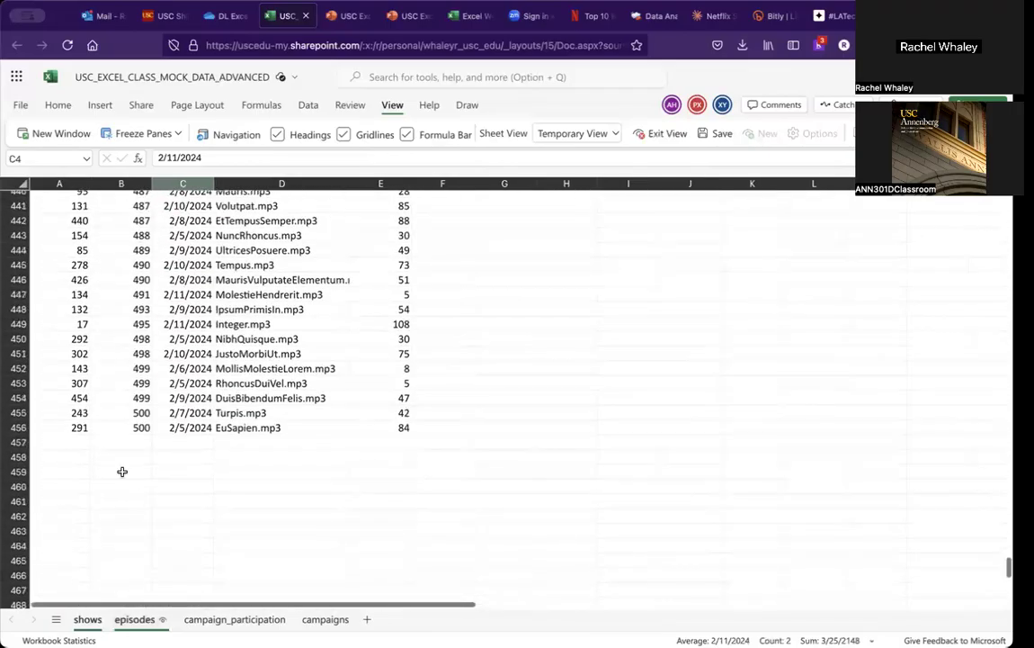
left_click(63, 442)
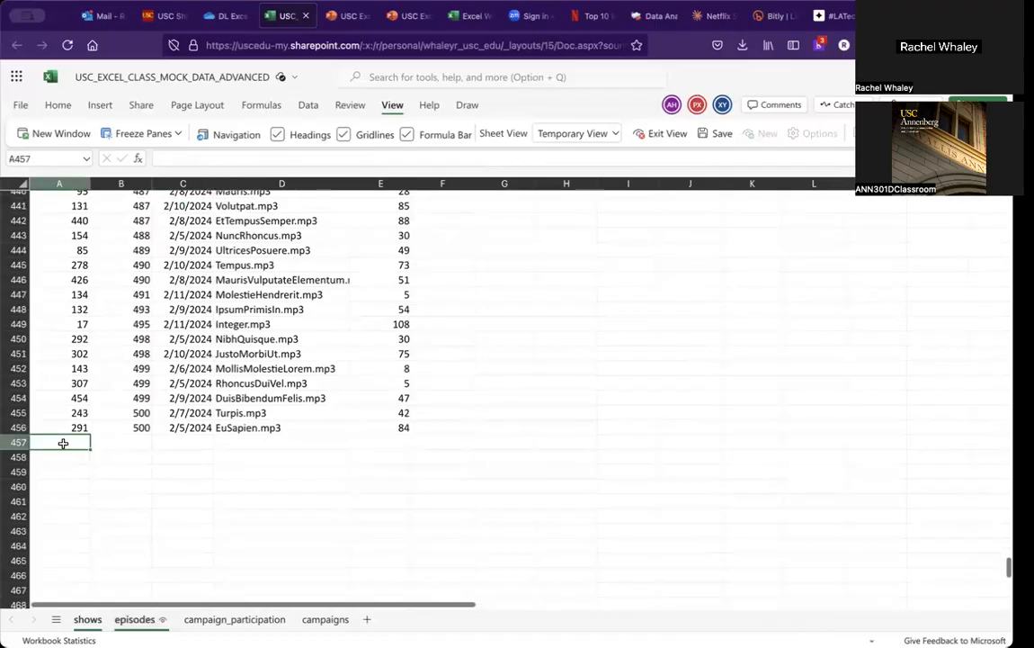
key("Right")
key("Right")
key("Right")
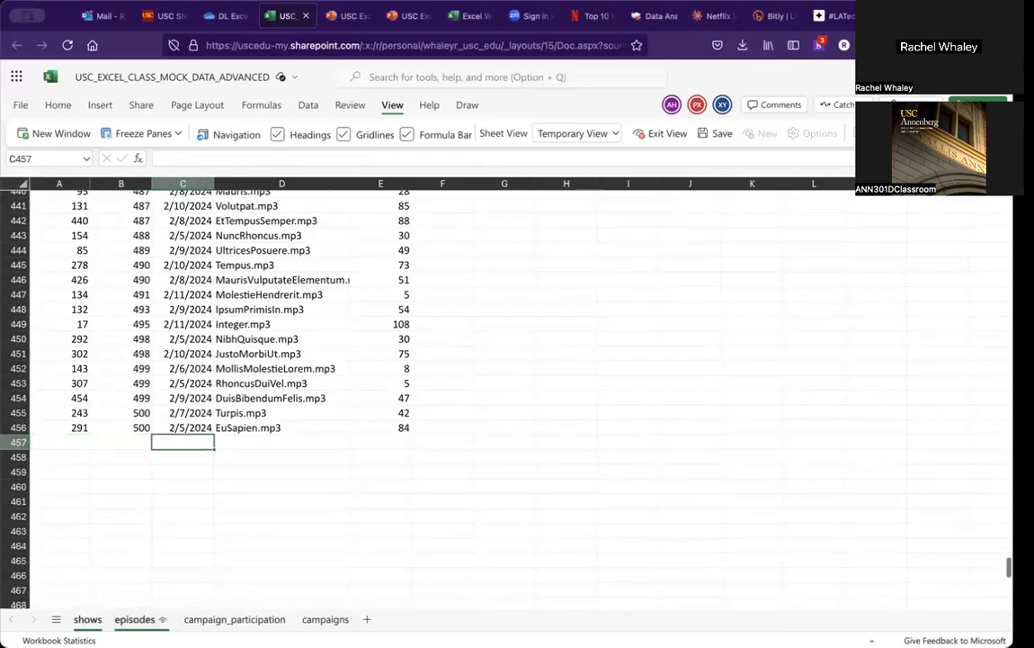
key("Right")
key("Up")
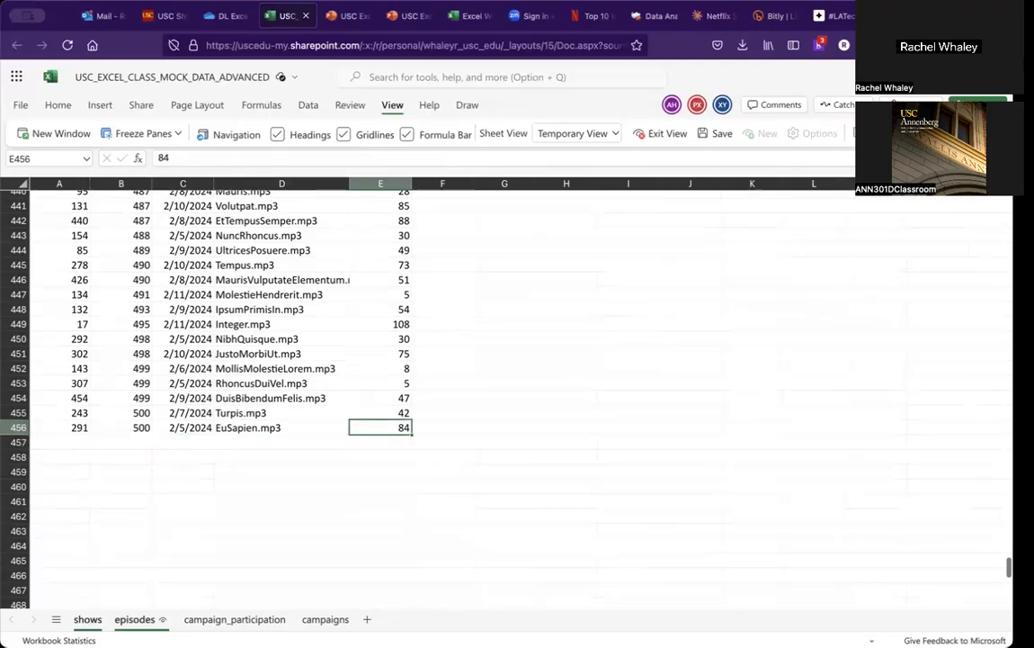
Step: Check the H4 formula, then review the episodes show_id and upload_date rows from the top
left_click(87, 619)
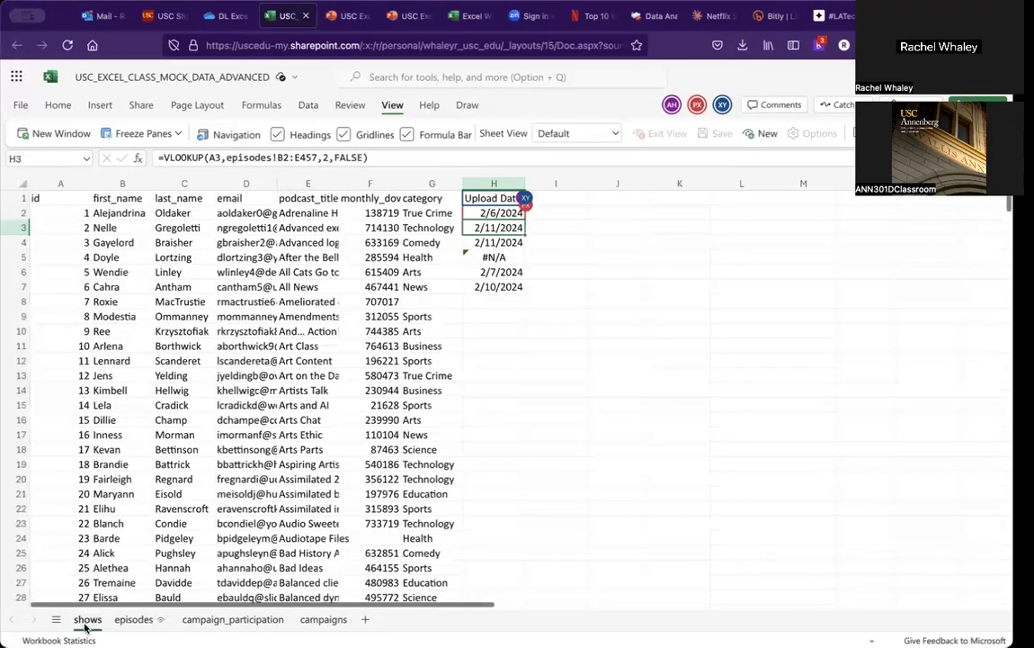
left_click(483, 240)
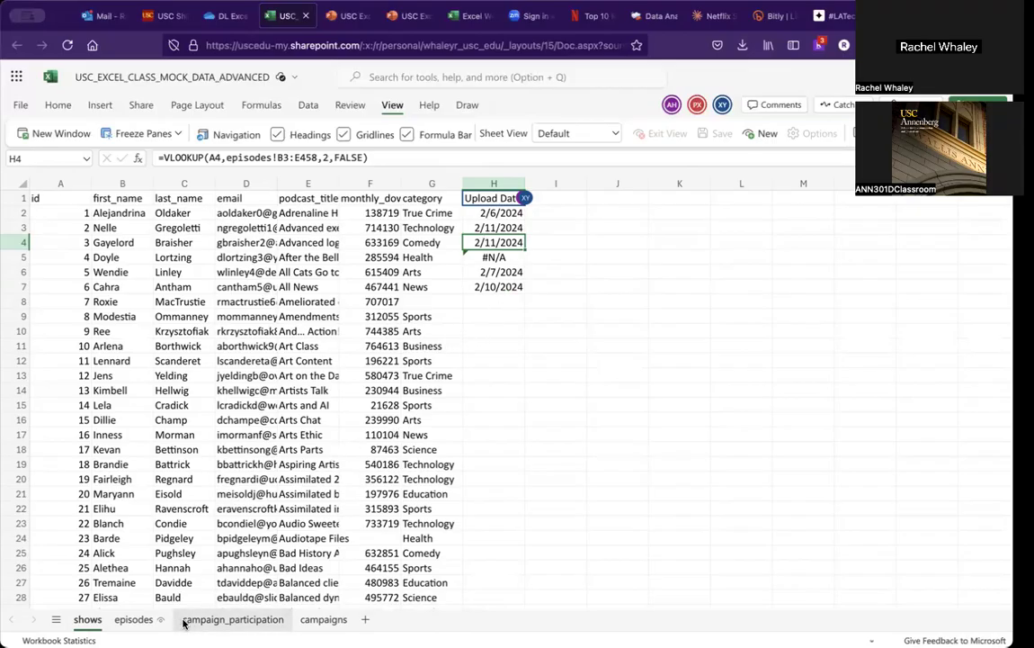
left_click(136, 619)
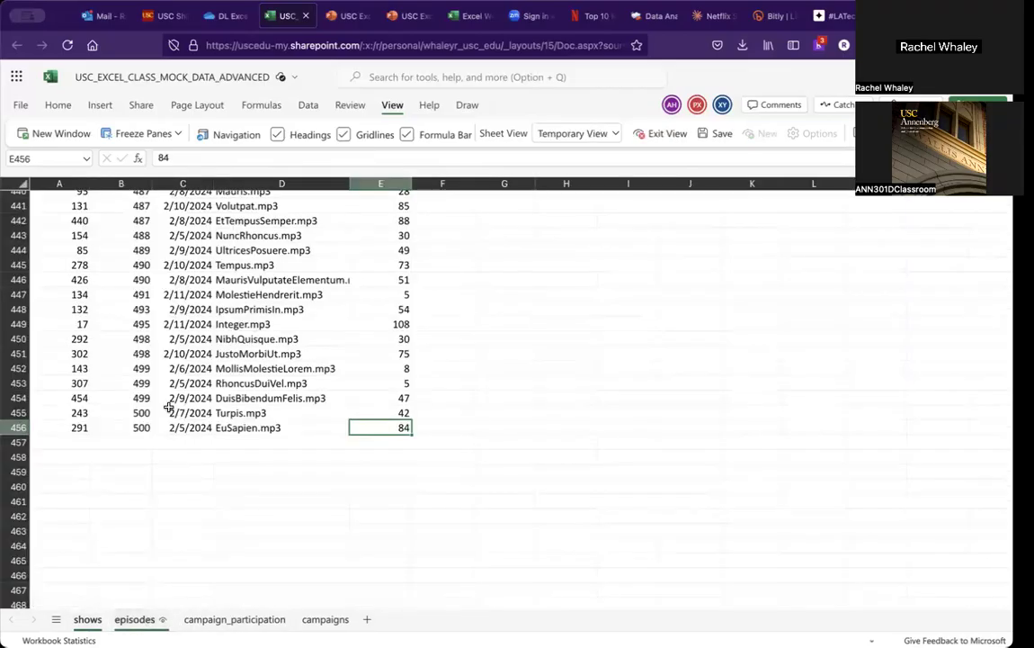
scroll(167, 407, "down", 1)
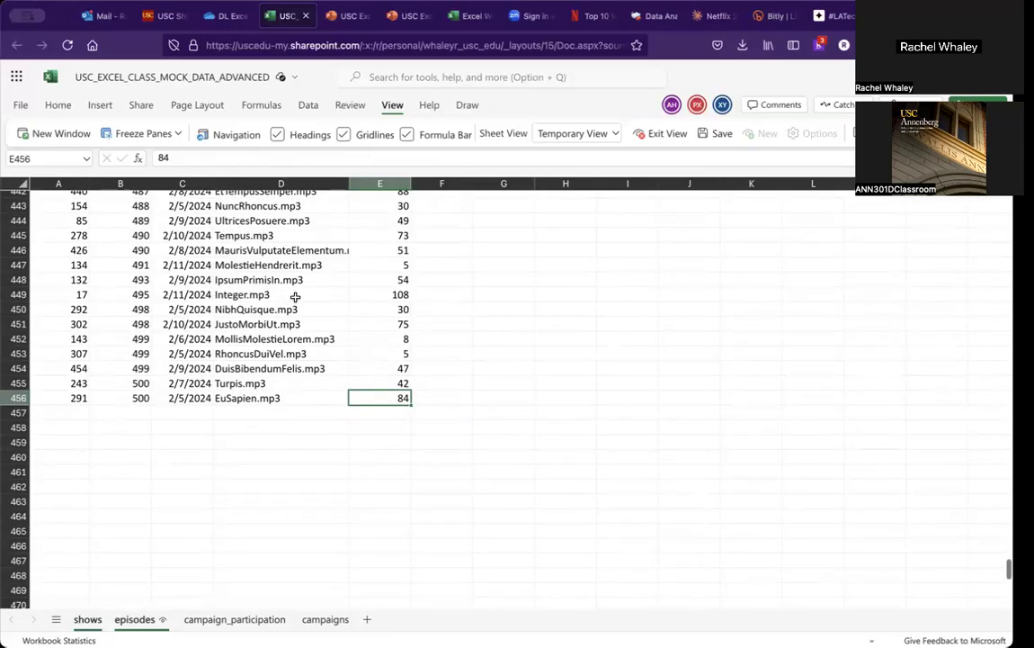
scroll(356, 347, "down", 6)
left_click(355, 347)
scroll(350, 345, "up", 10)
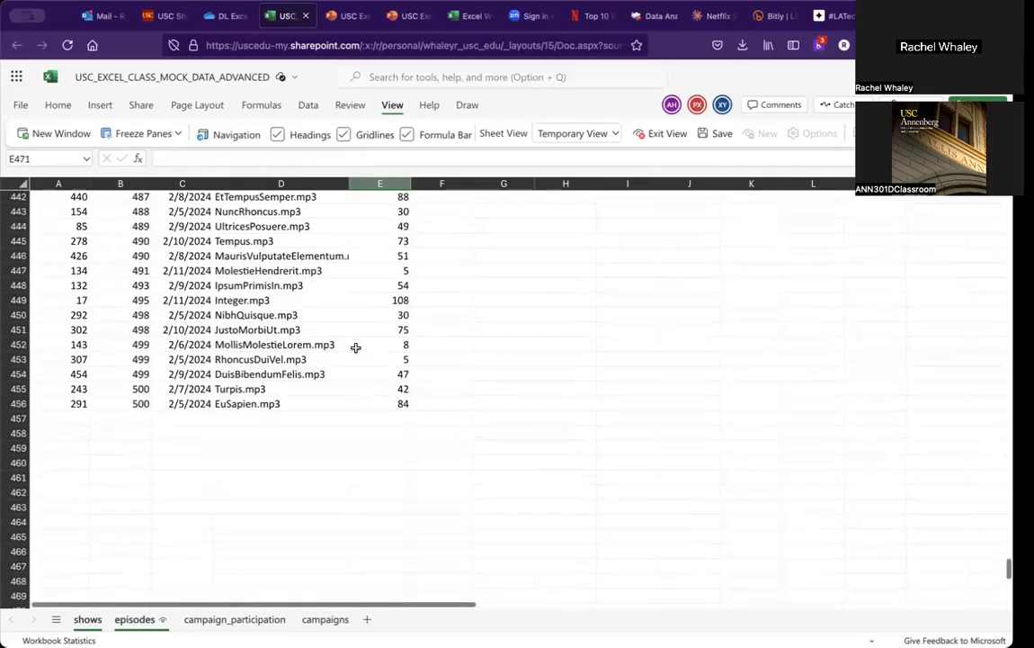
left_click(339, 352)
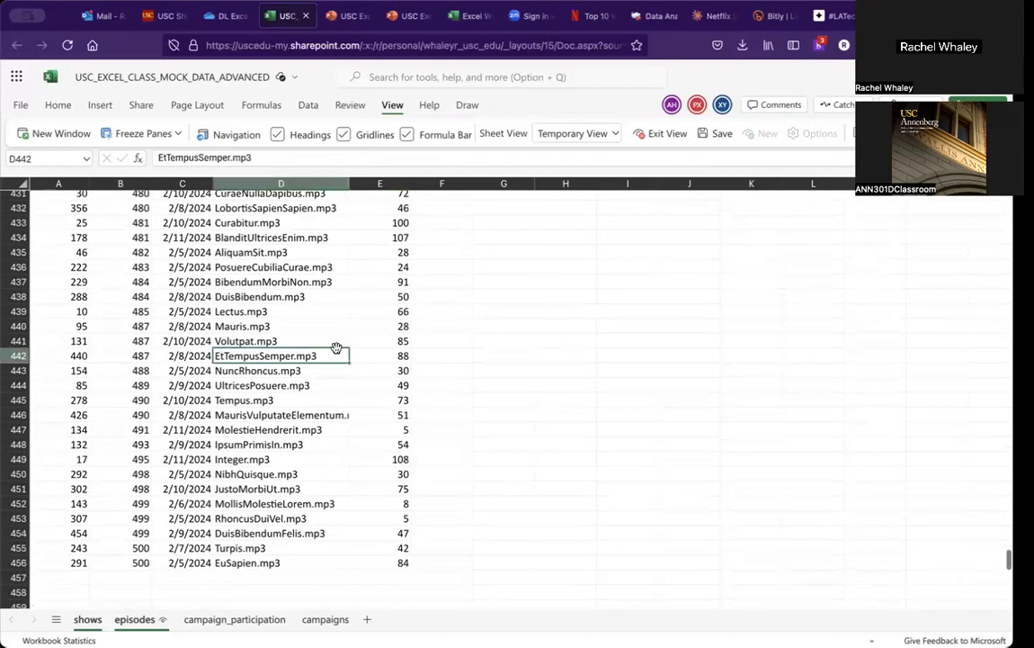
key("ctrl+shift+Up")
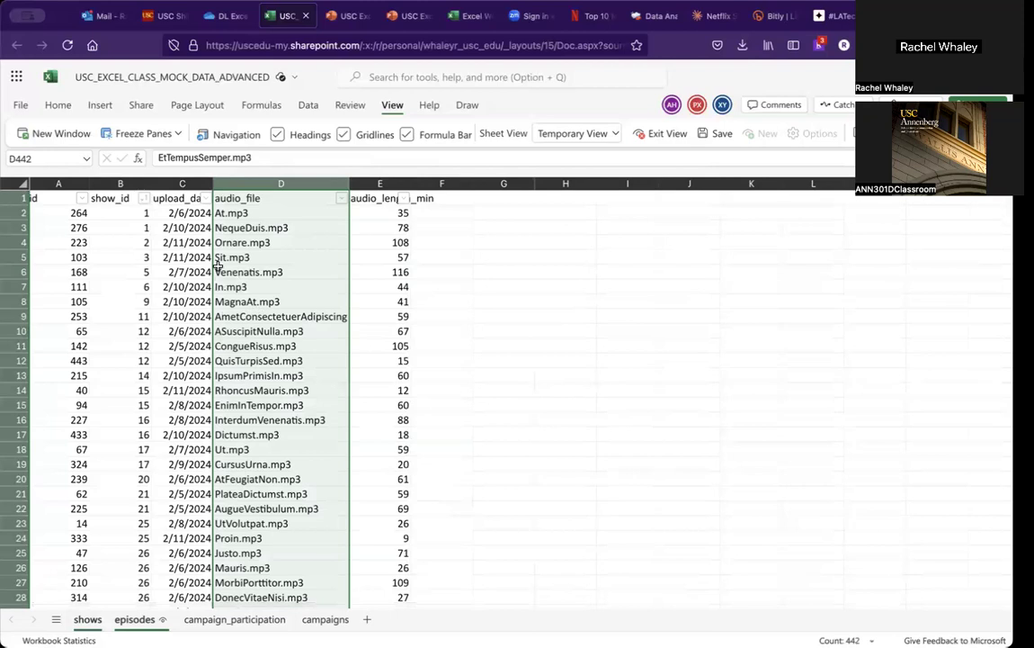
left_click(125, 227)
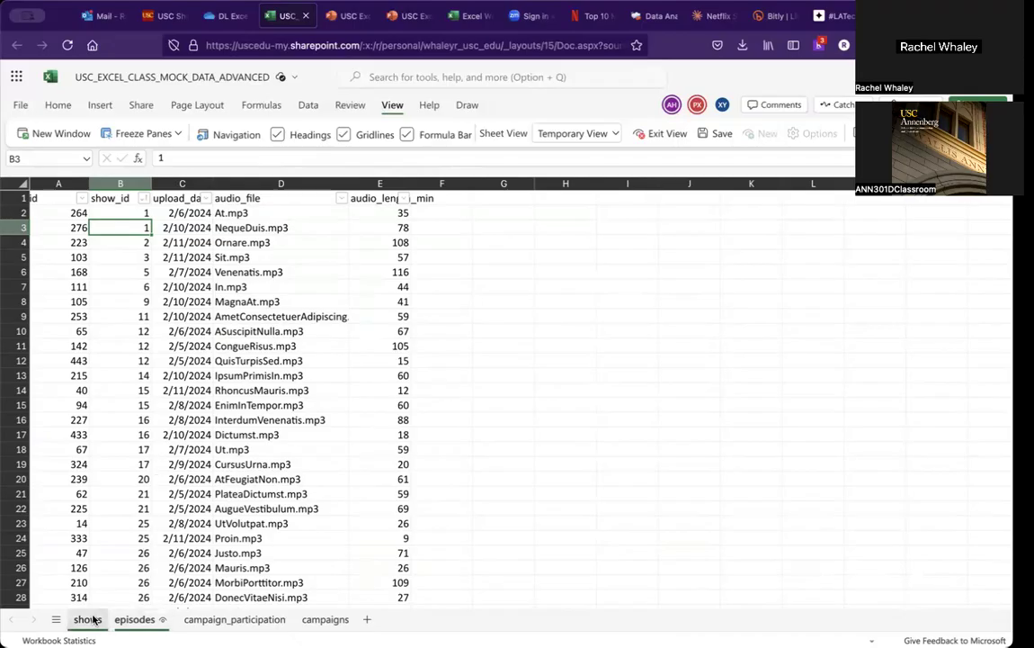
Step: Switch to the course slides and go back to the VLOOKUP example about absolute cell references
left_click(358, 24)
key("Page_Up")
key("Page_Up")
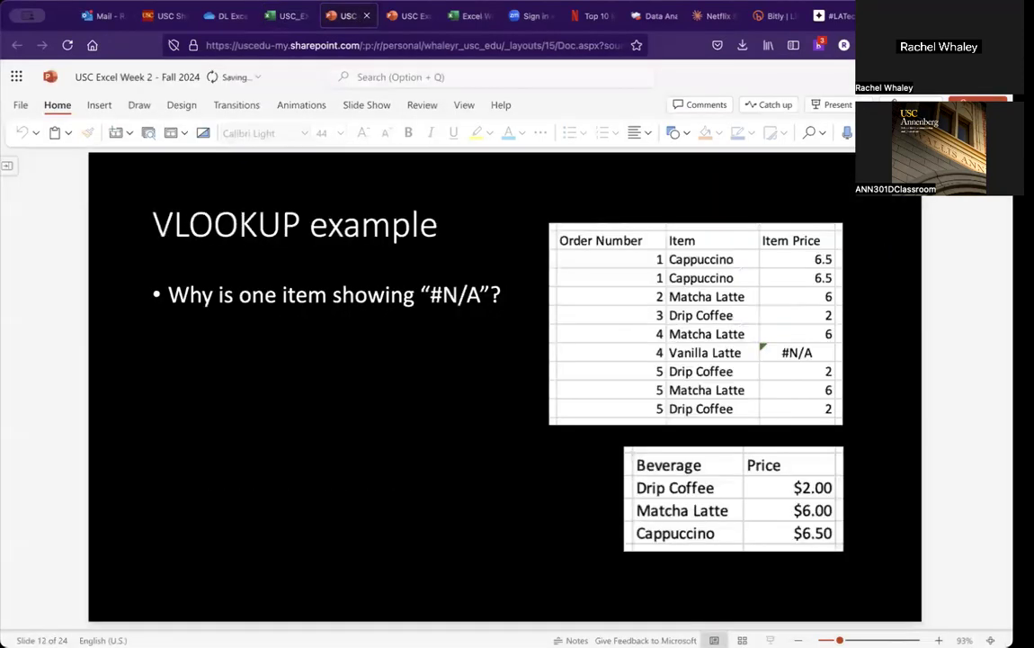
key("Page_Up")
key("Page_Up")
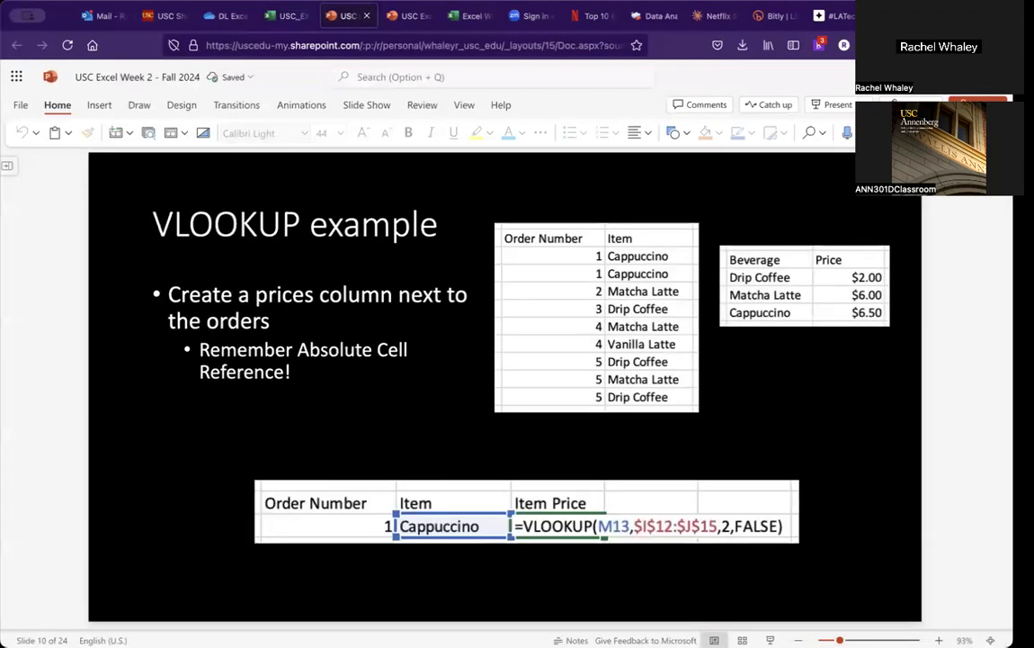
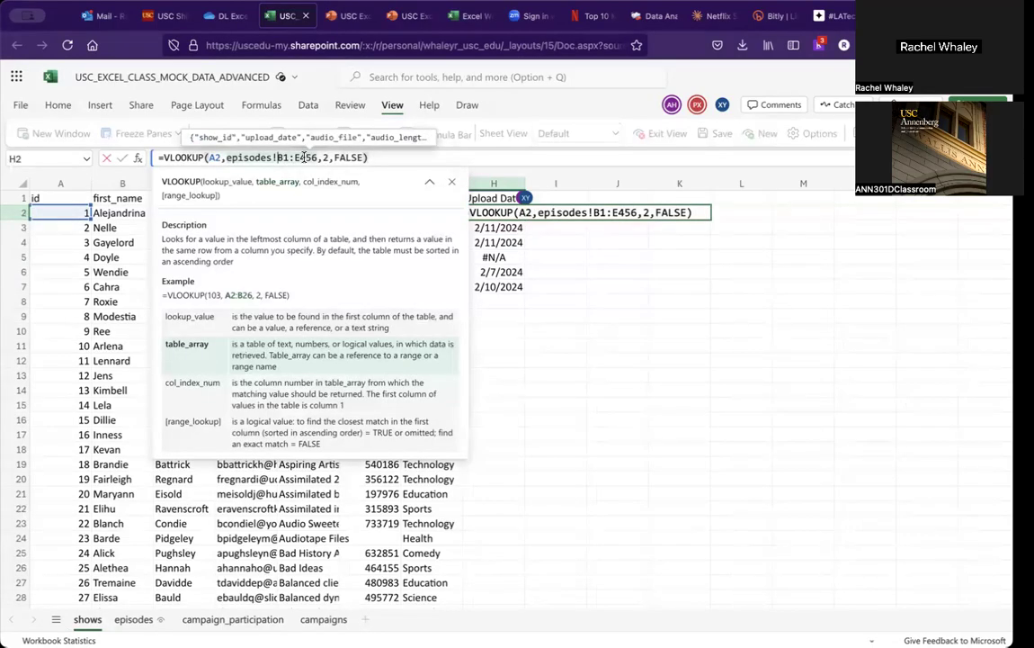
Step: Make the lookup range in H2's VLOOKUP absolute as episodes!$B$1:$E$456 and confirm the formula
key("F4")
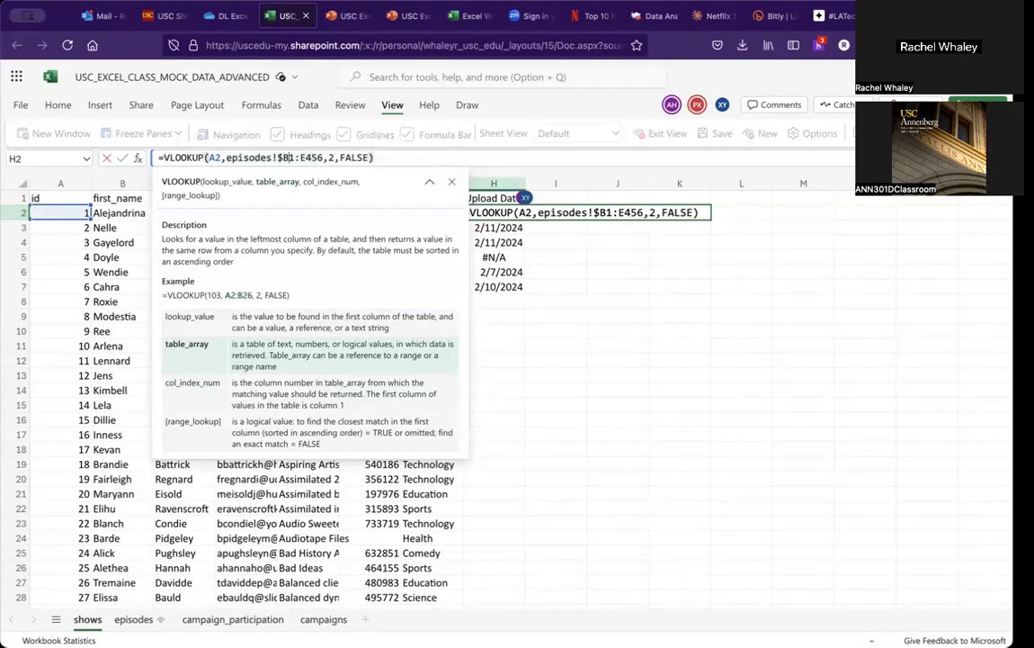
key("Right")
key("Right")
key("F4")
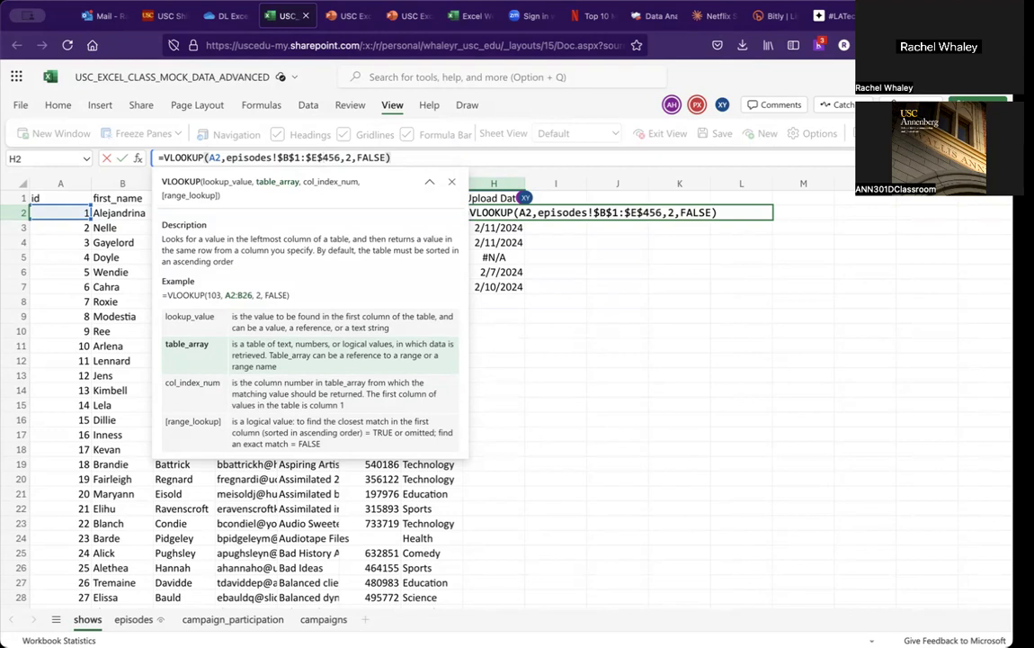
key("Return")
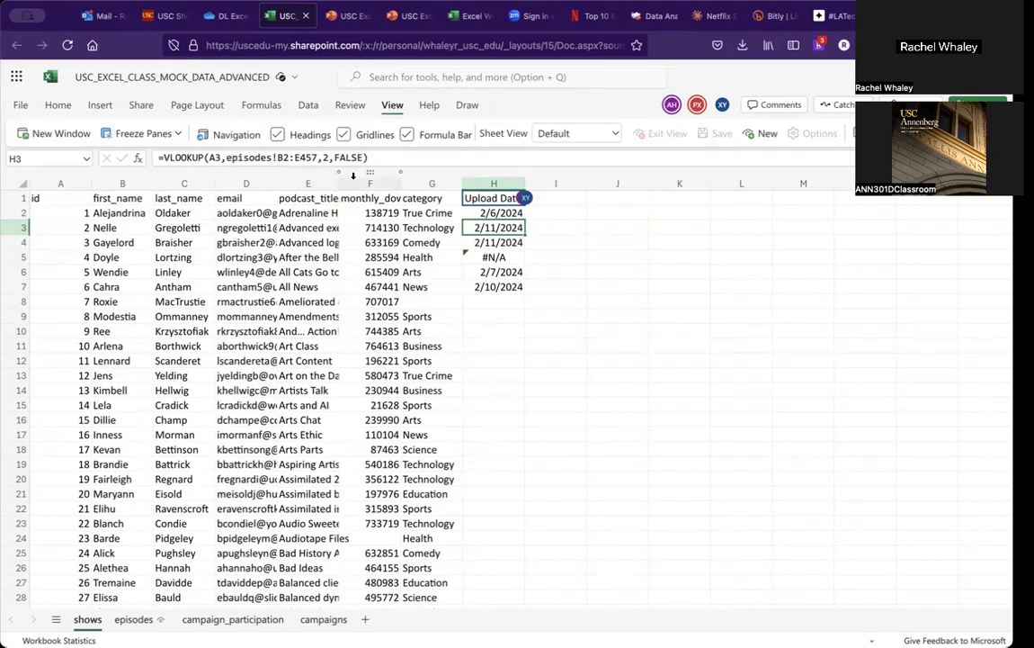
Step: Copy the H2 formula down into H3 through H7 of the Upload Date column
left_click(493, 214)
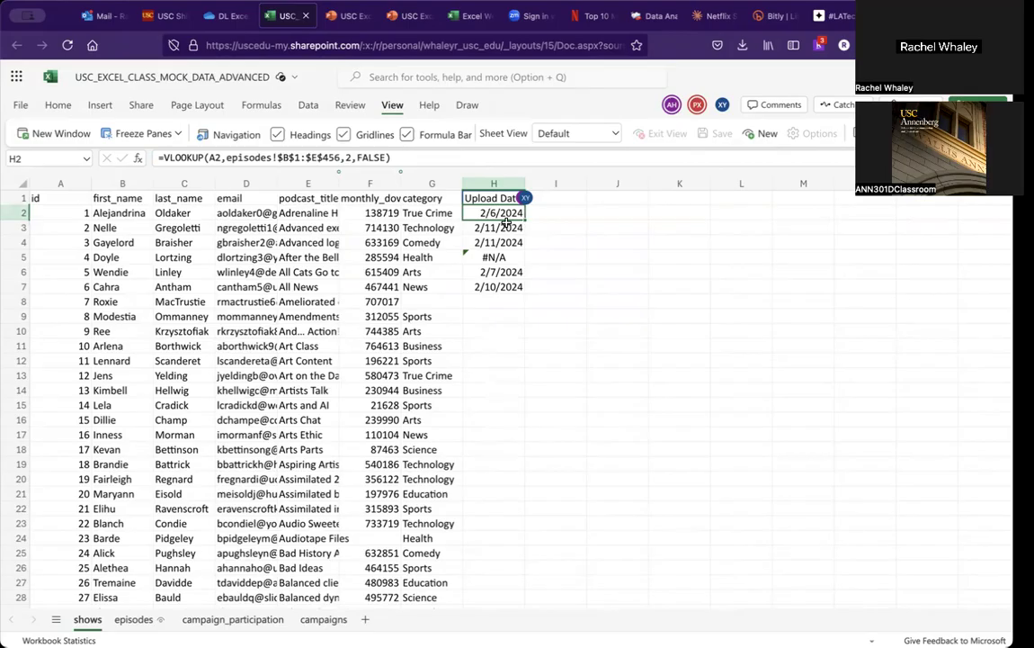
key("ctrl+c")
left_click_drag(496, 228, 497, 286)
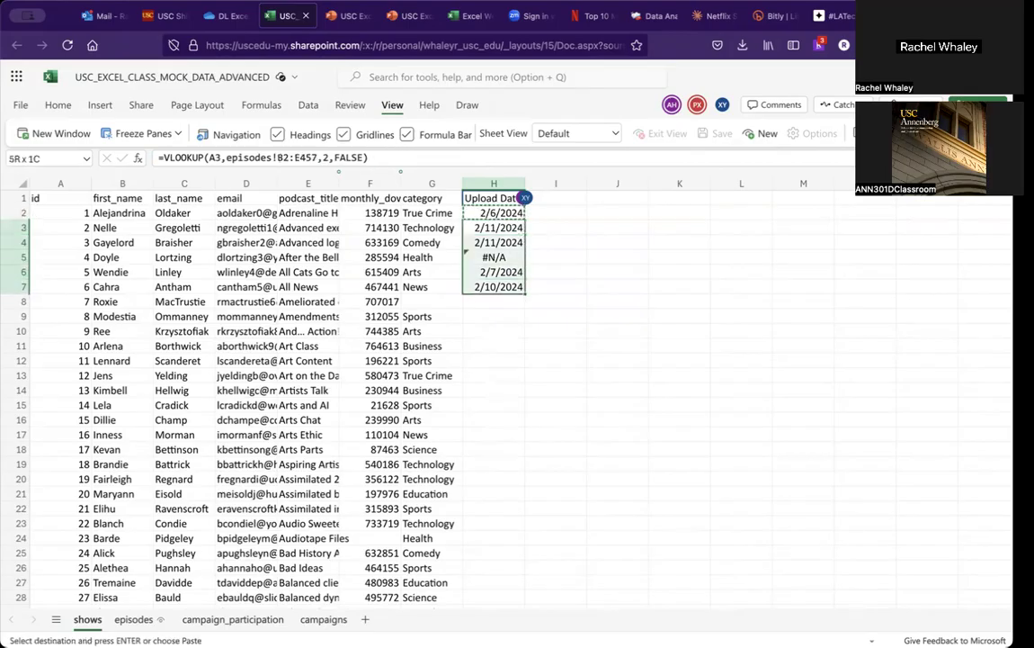
key("ctrl+v")
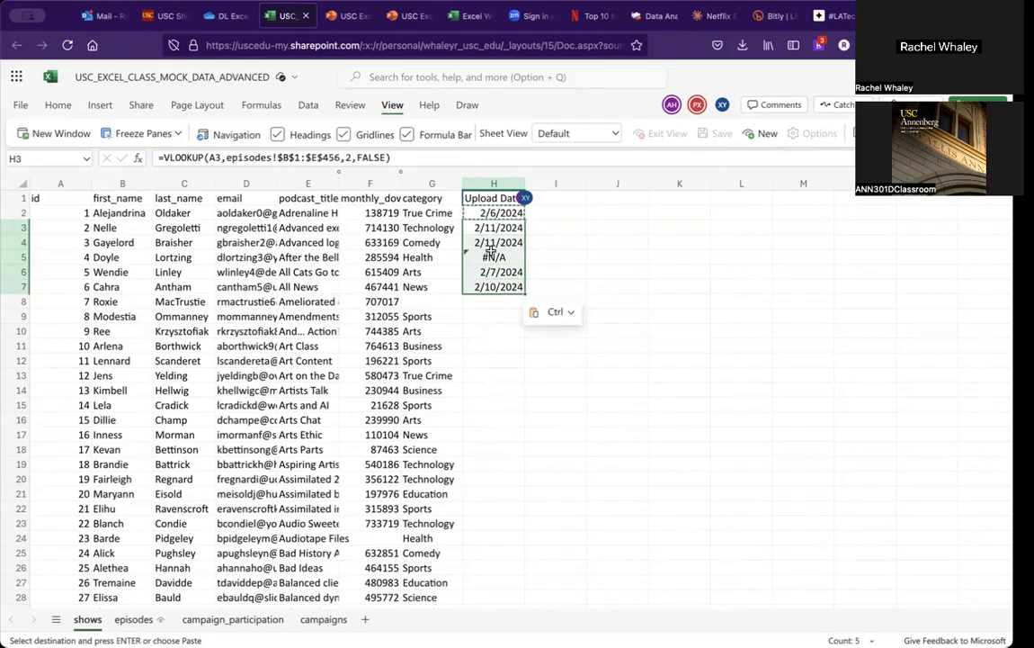
left_click(489, 286)
left_click(492, 229)
key("Escape")
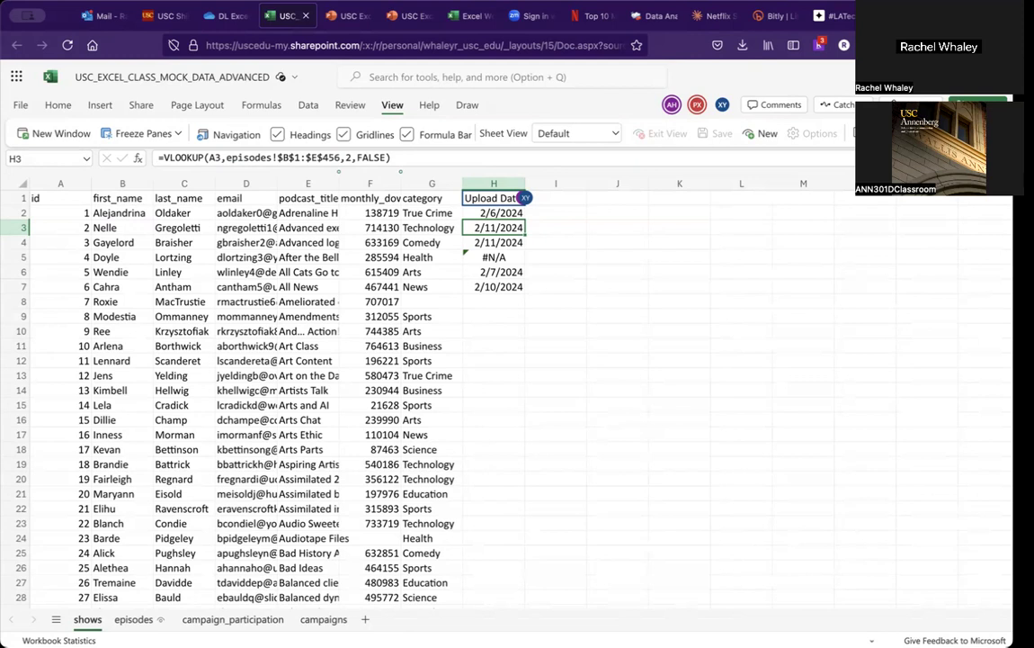
Step: Step through the Upload Date formulas in H2 to H7 to check the locked lookup range in each
key("Down")
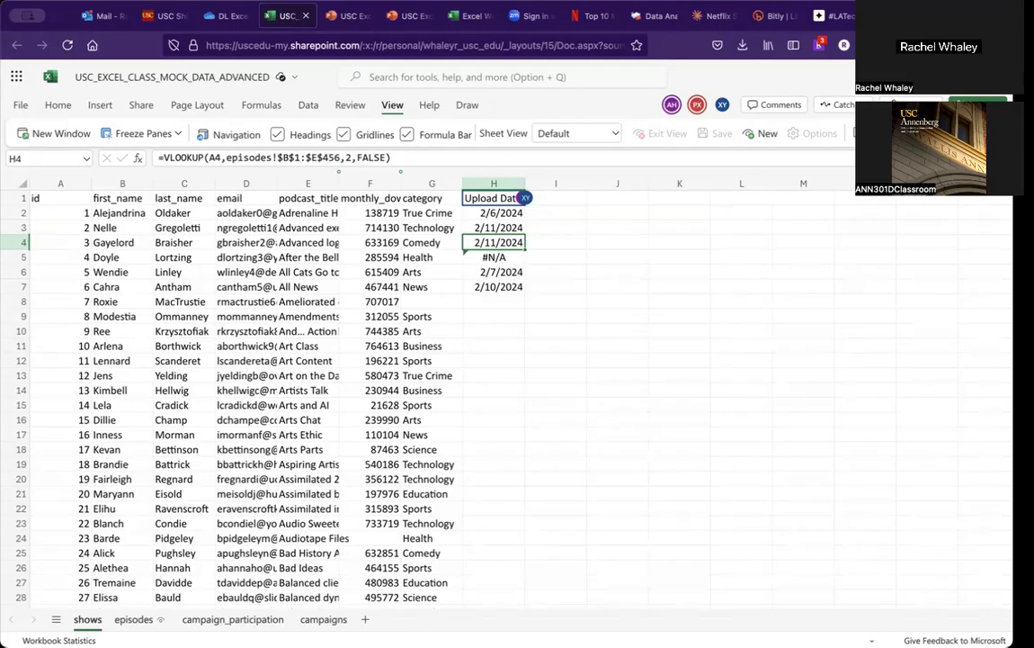
key("Down")
key("Down")
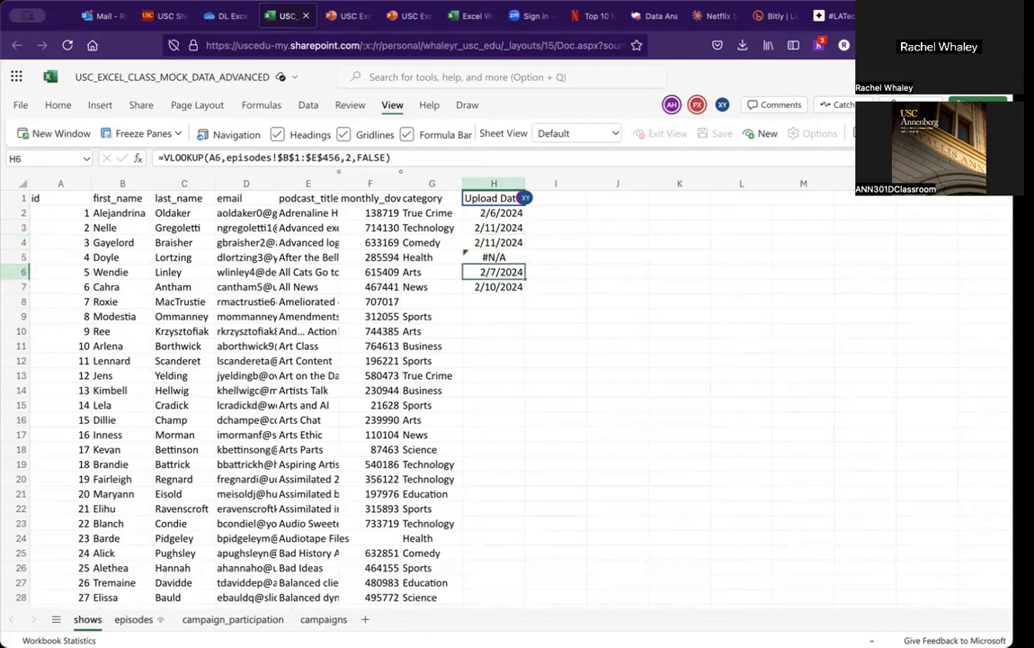
key("Down")
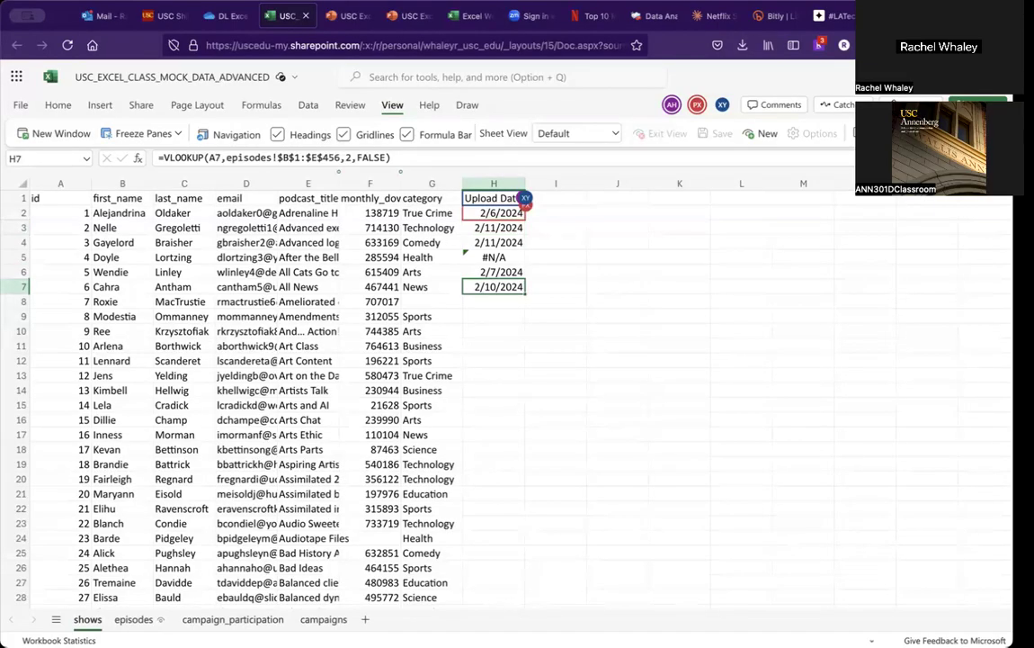
key("Up")
key("Up")
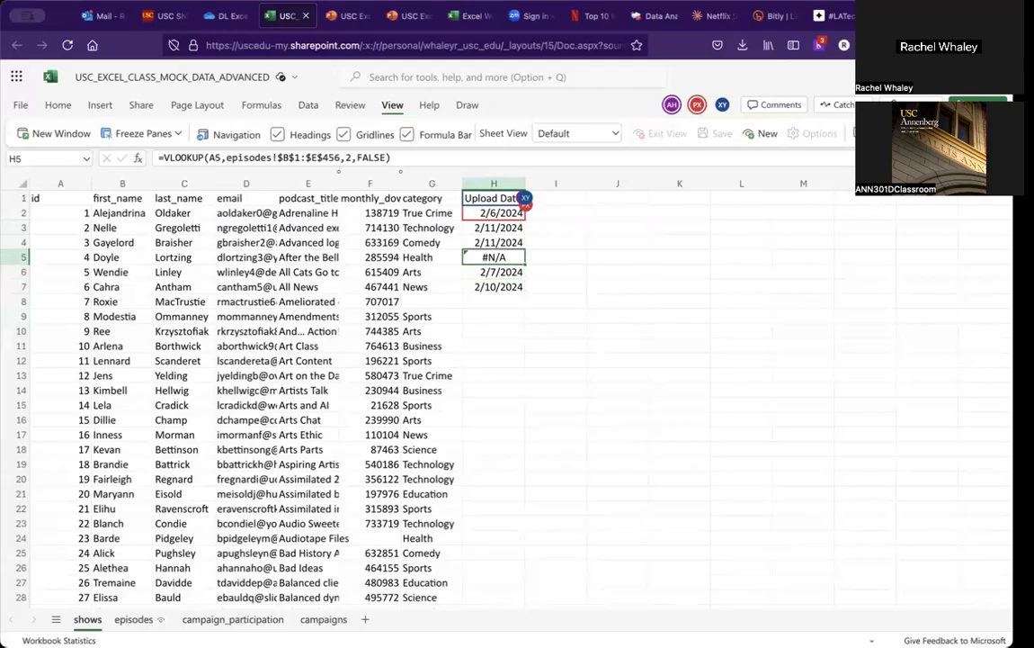
key("Up")
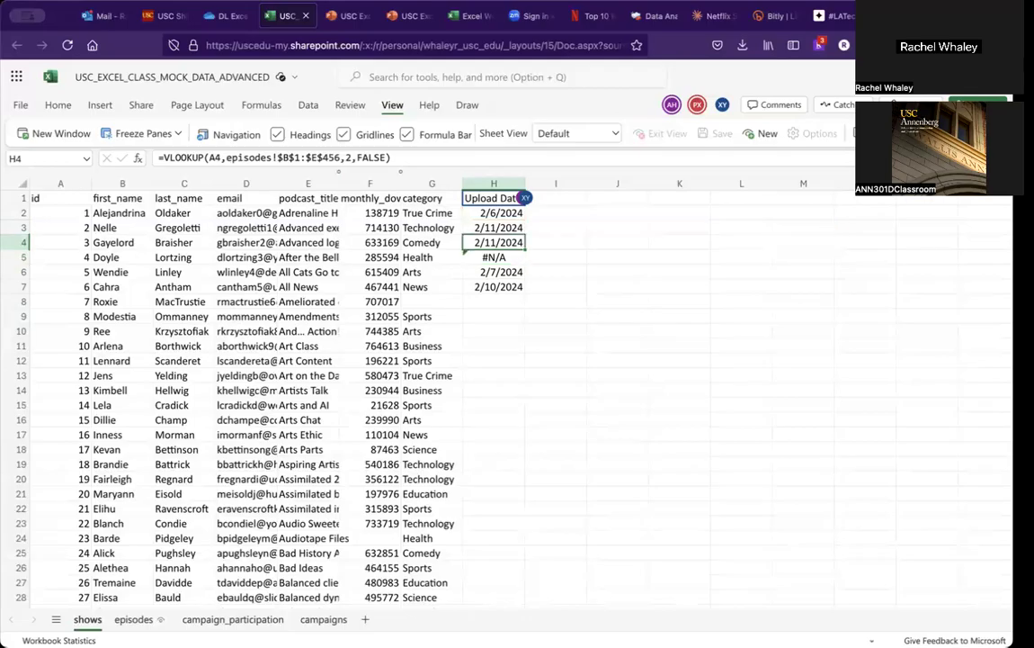
key("Up")
key("Down")
key("Down")
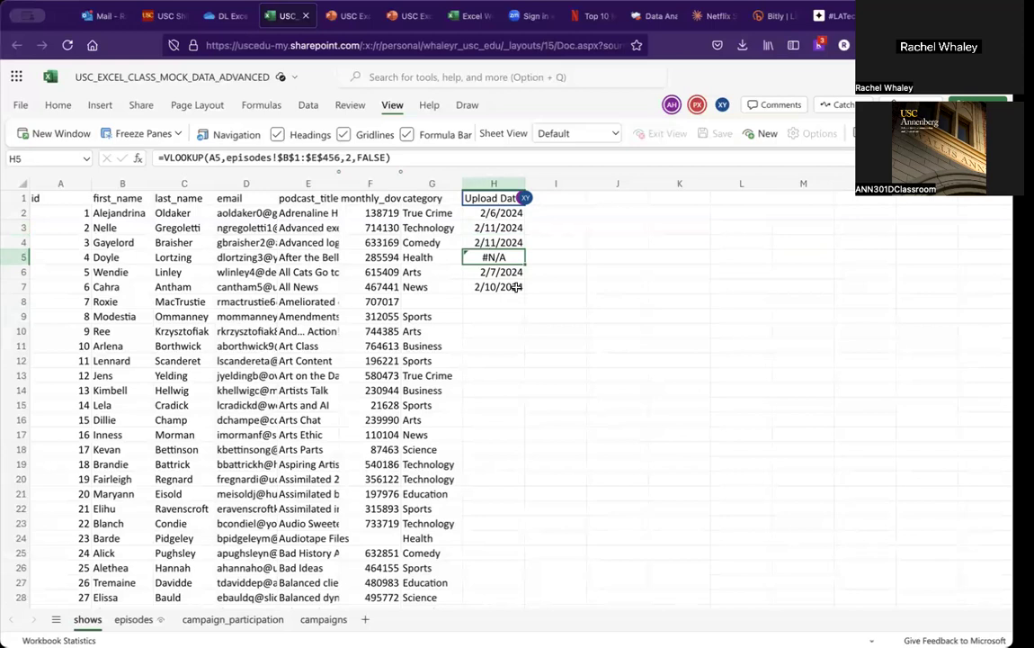
left_click(505, 214)
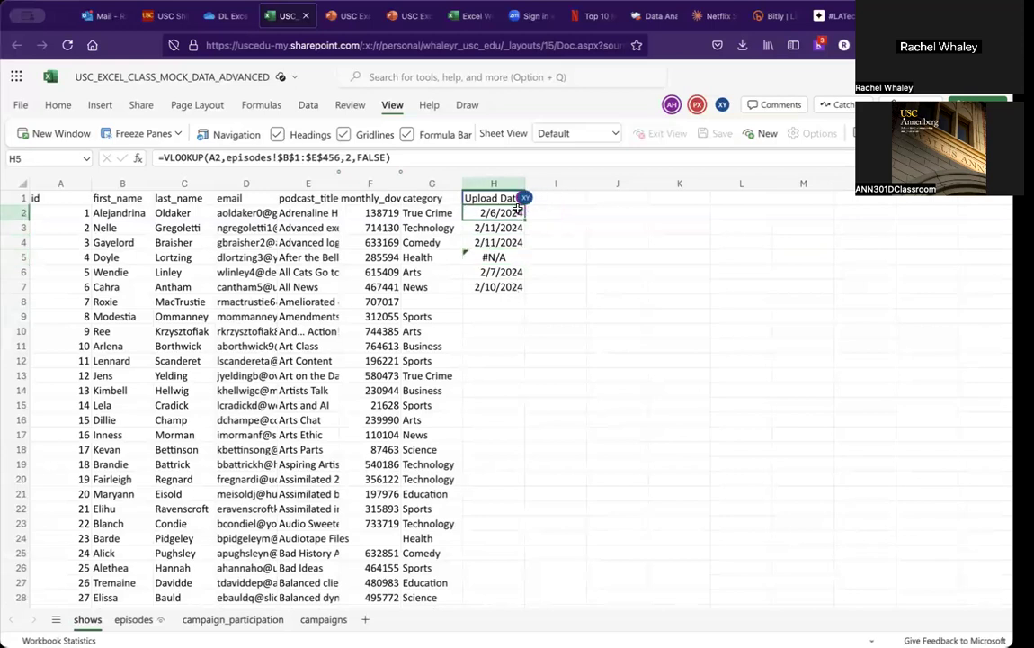
left_click(486, 238)
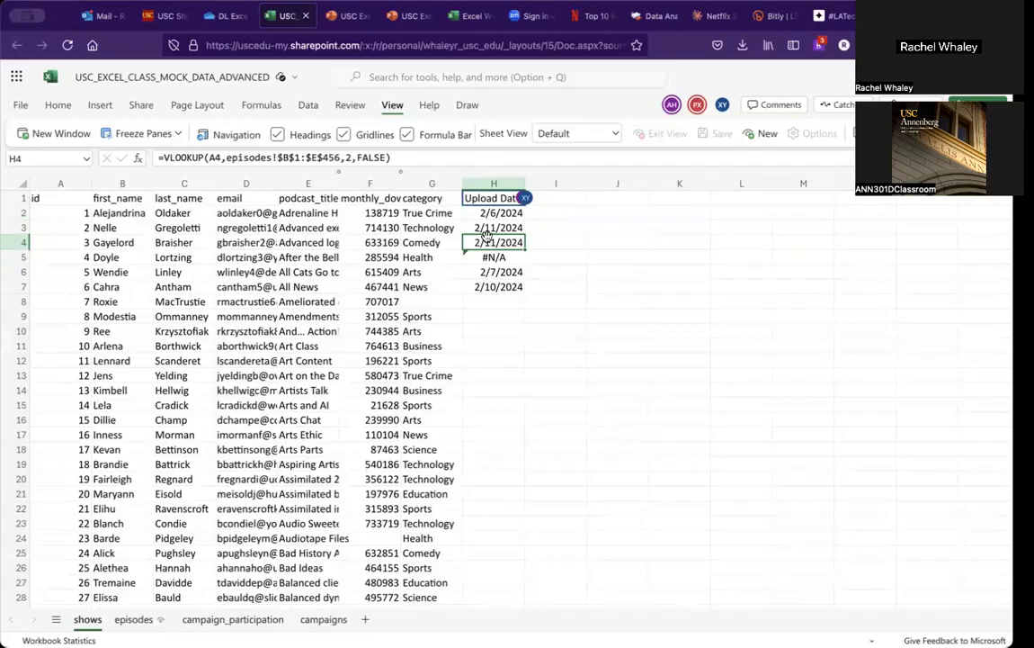
key("Down")
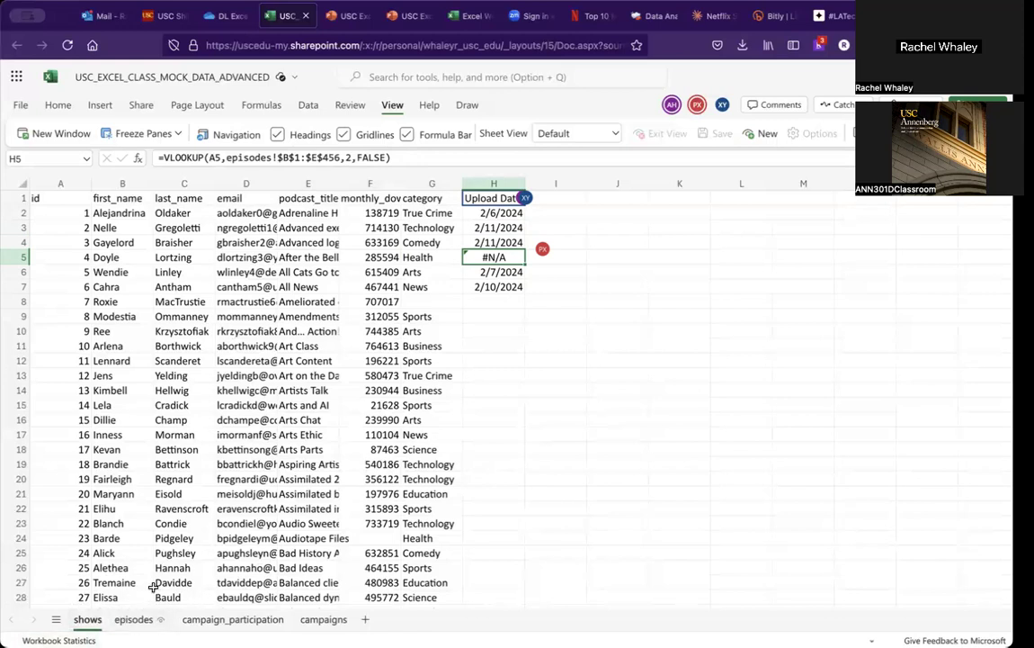
Step: Check the episodes sheet's show_id values around shows 3 to 5 to see which show has no episode
left_click(128, 620)
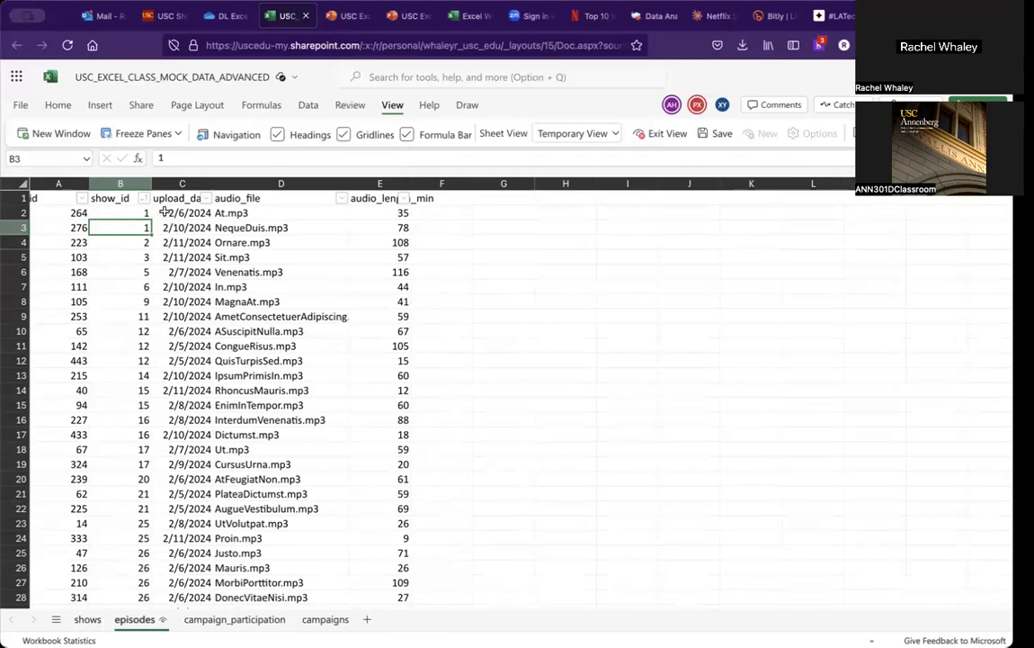
left_click(141, 259)
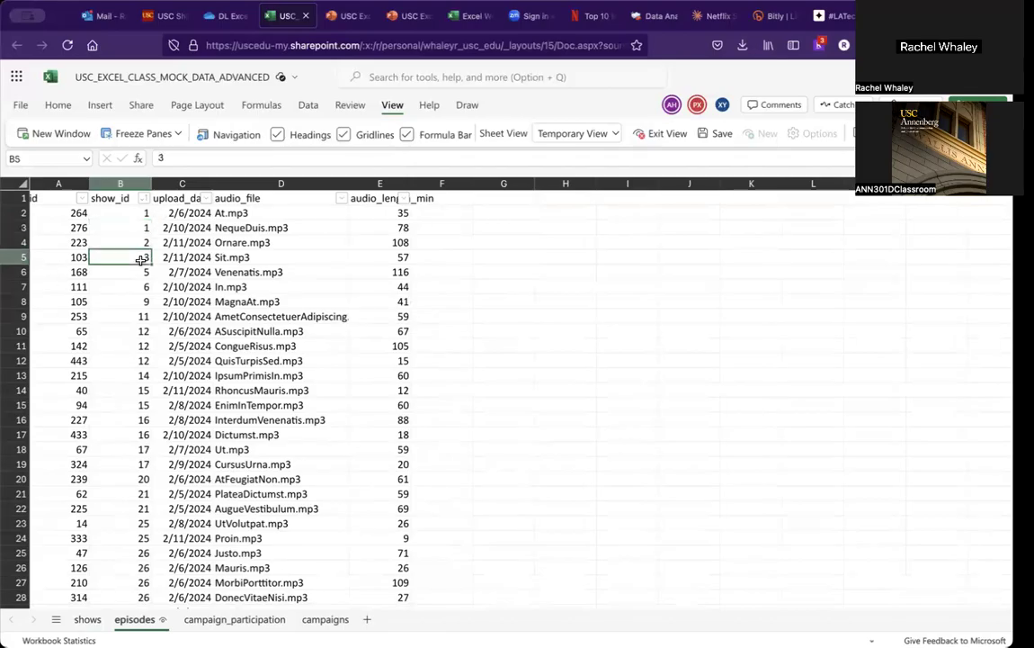
key("Down")
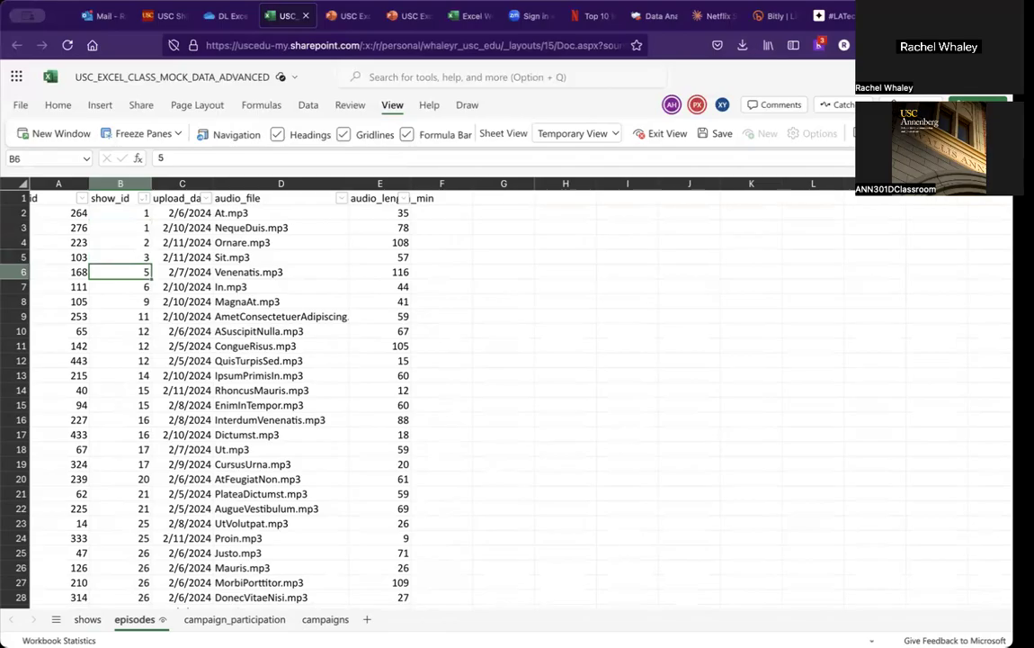
key("Up")
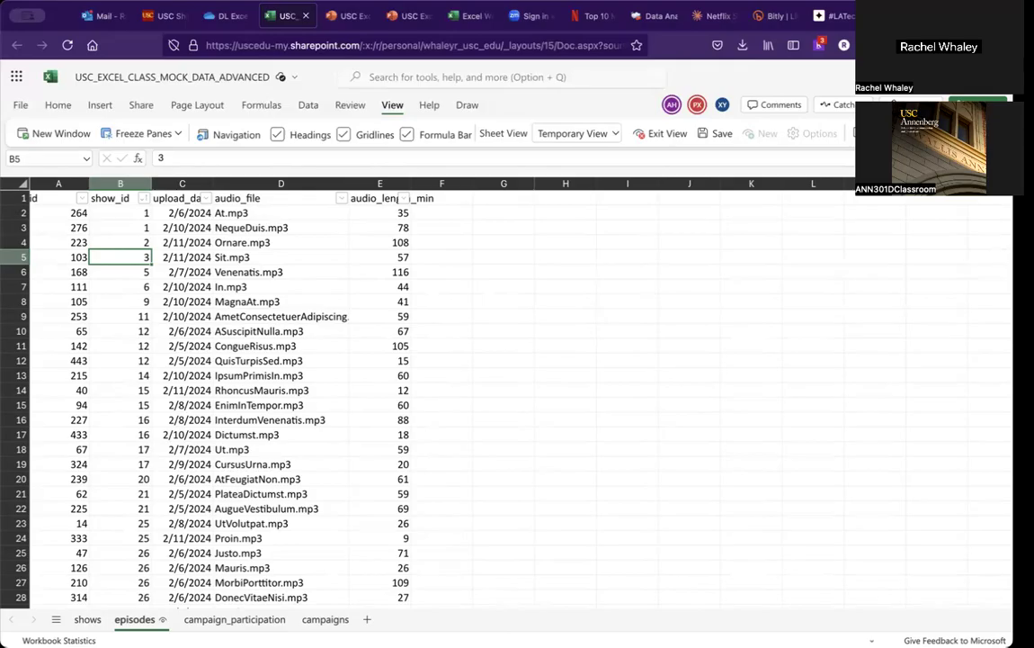
key("Up")
key("Down")
key("Down")
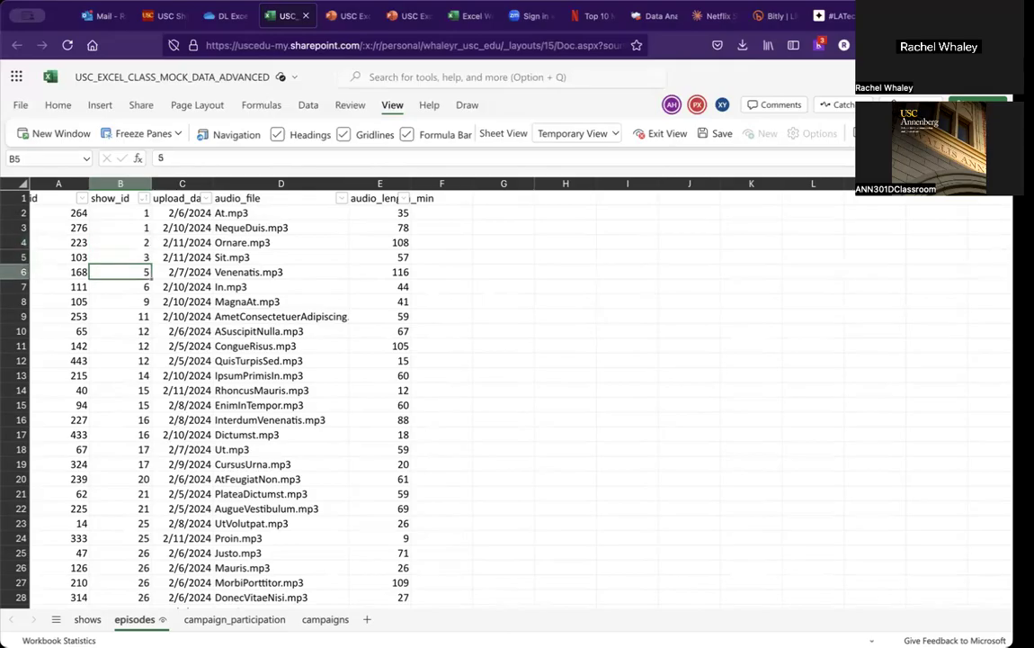
Step: Return to the shows sheet and inspect the error note on the #N/A cell in H5
left_click(87, 619)
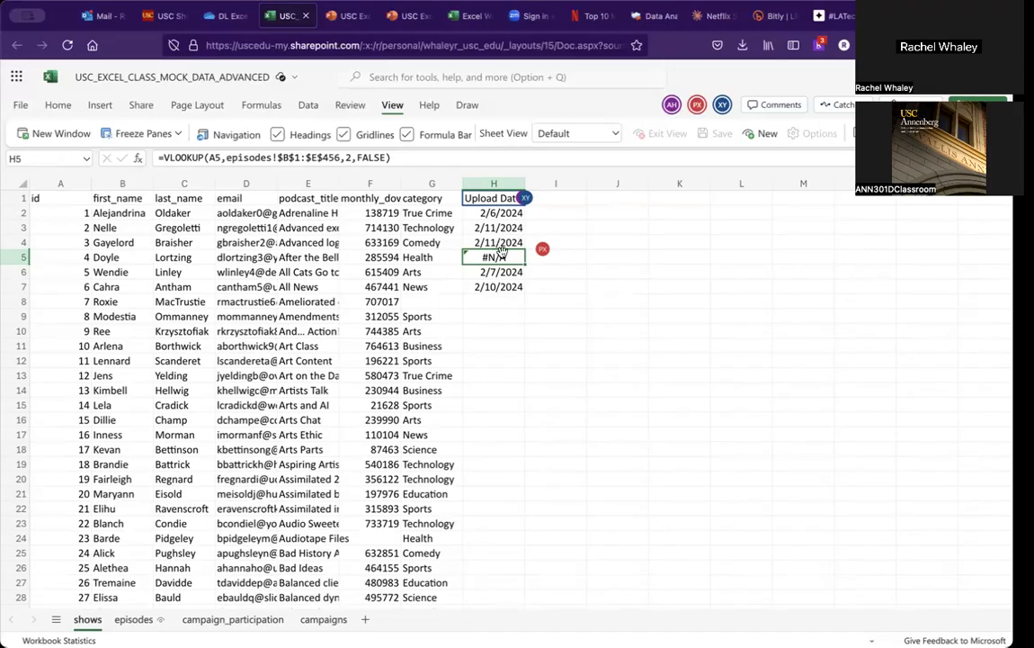
left_click(494, 285)
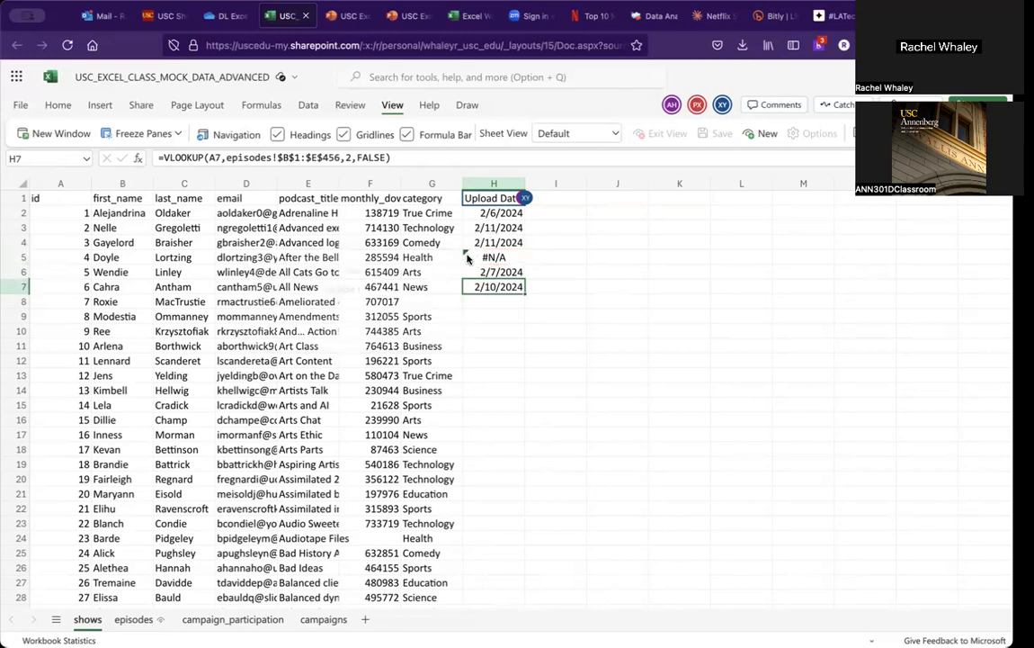
mouse_move(468, 259)
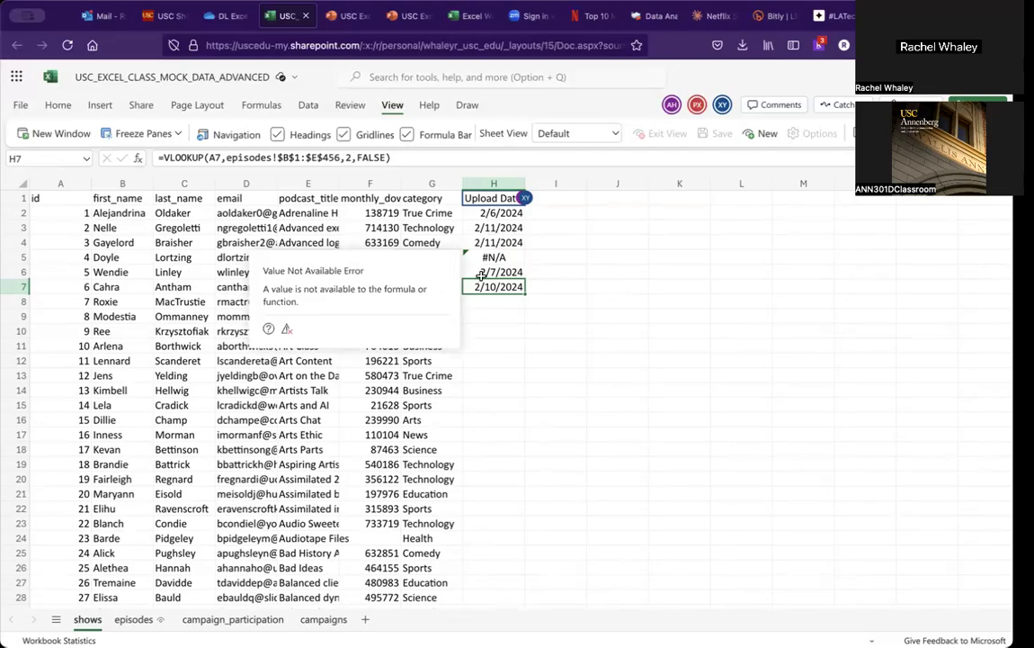
left_click(482, 274)
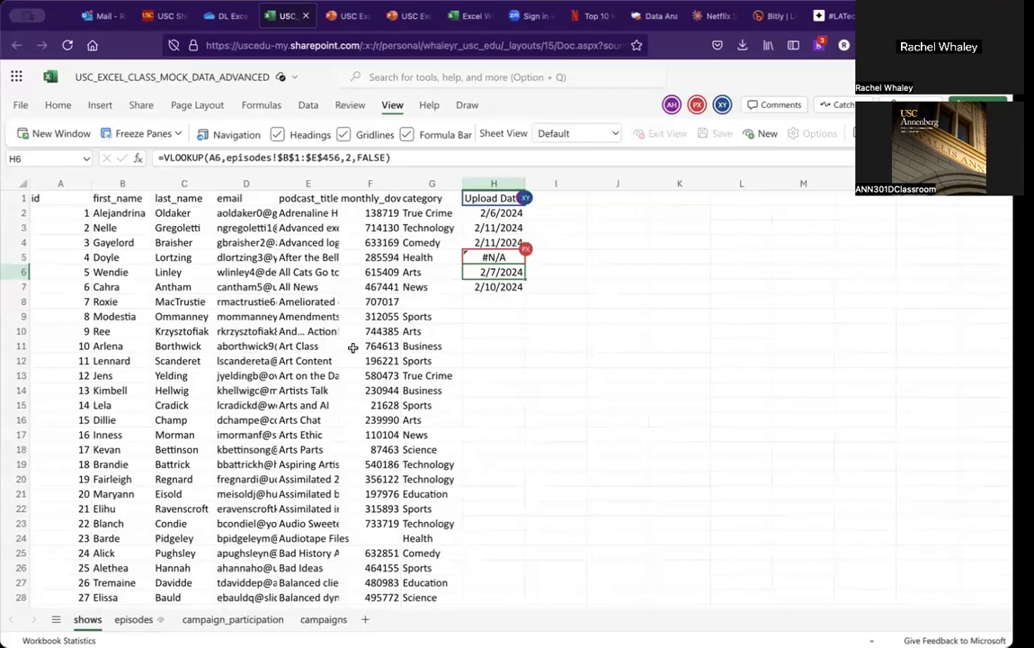
Step: Switch to the course slides and advance to the slide on handling VLOOKUP errors
left_click(347, 16)
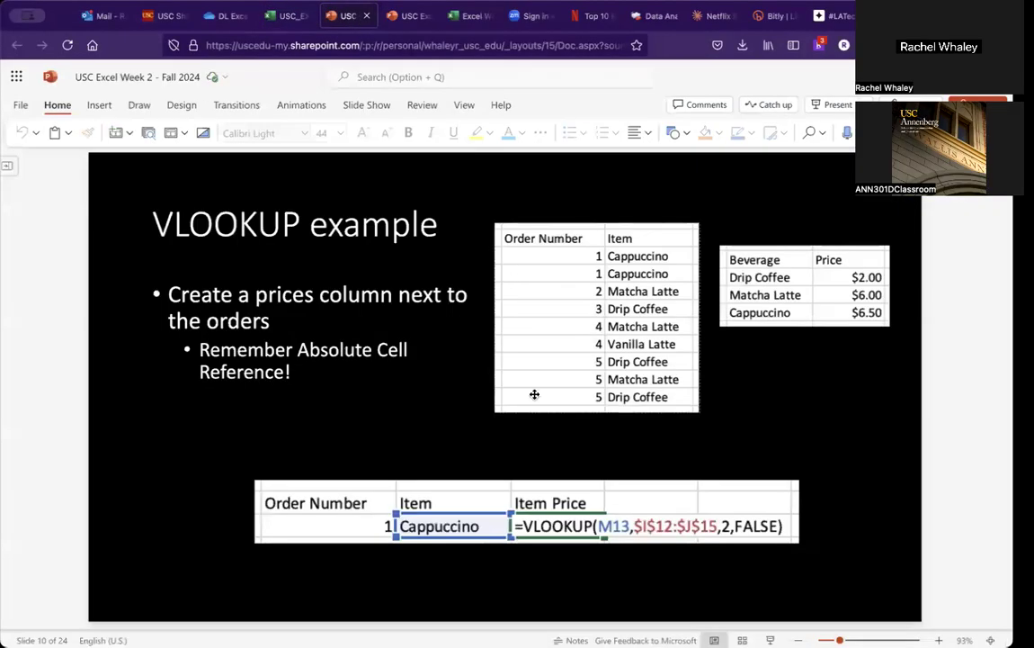
key("Down")
key("Down")
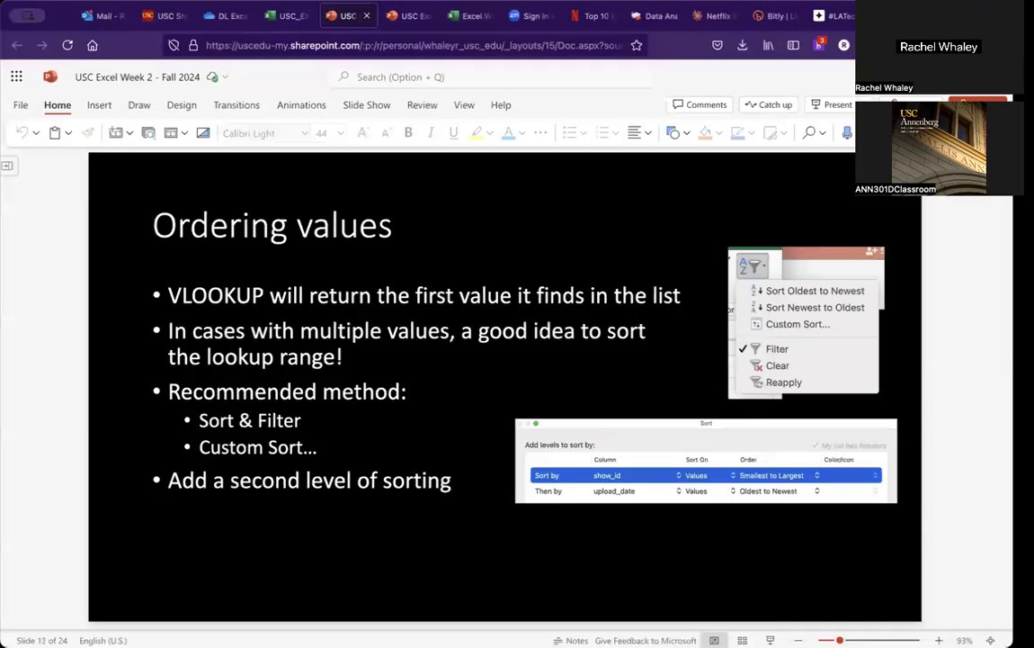
key("Down")
key("Down")
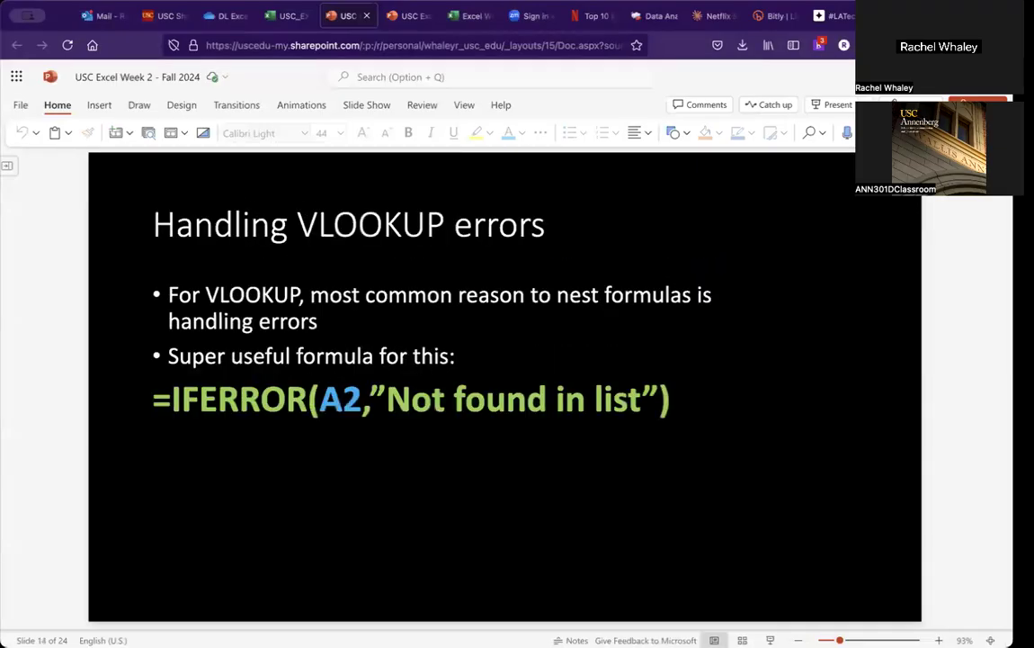
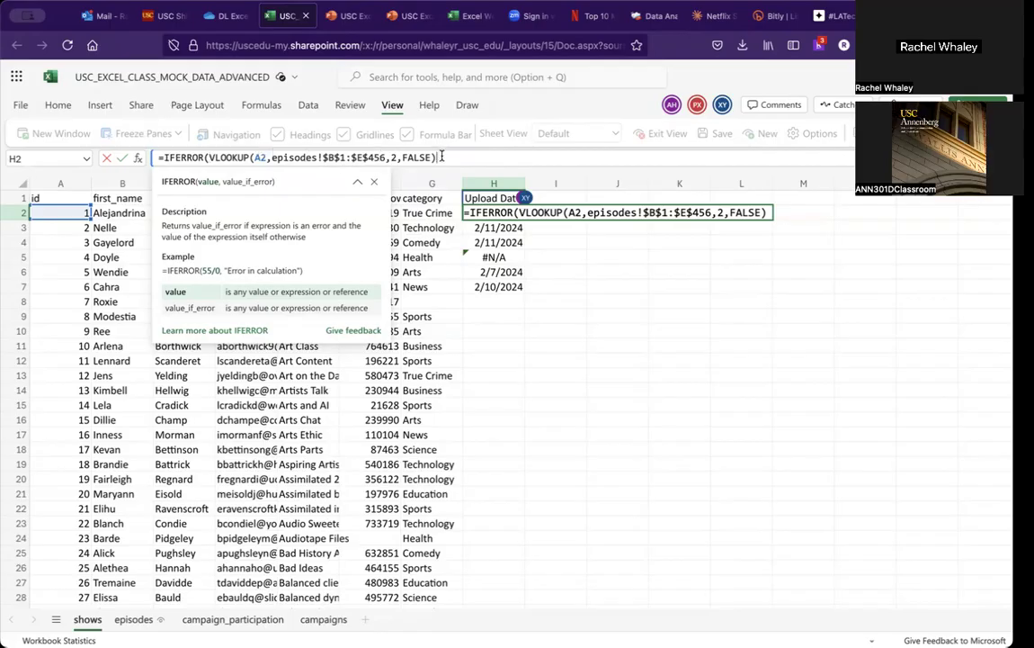
Step: Wrap H2's VLOOKUP in IFERROR so errors show "Not found in episodes sheet" and confirm the formula
type(",")
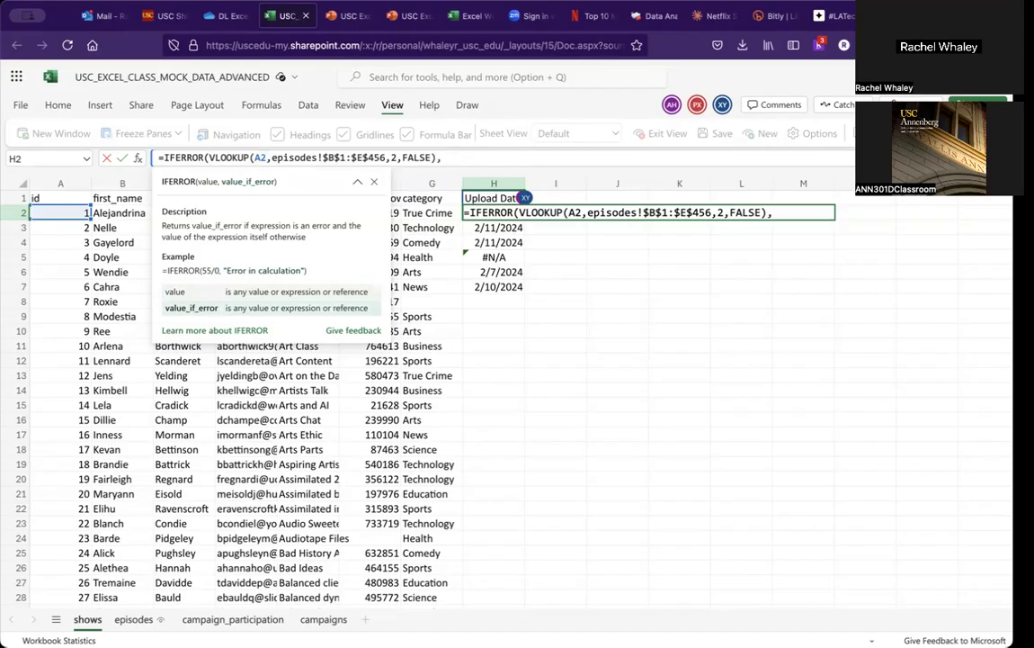
type("\"Not found in episo")
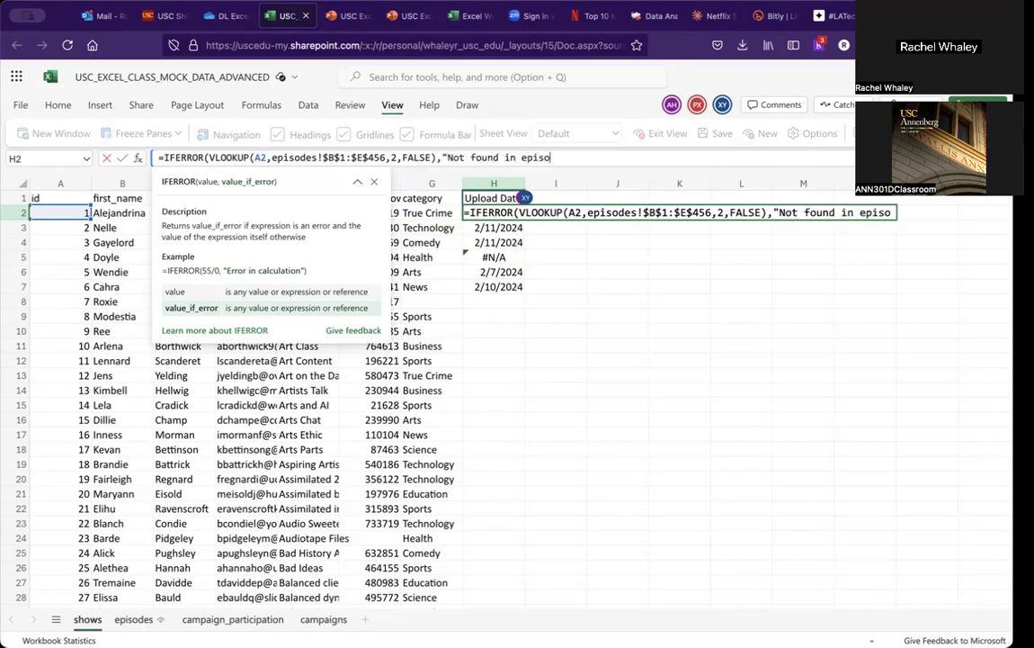
type("des sheet")
key("shift+Return")
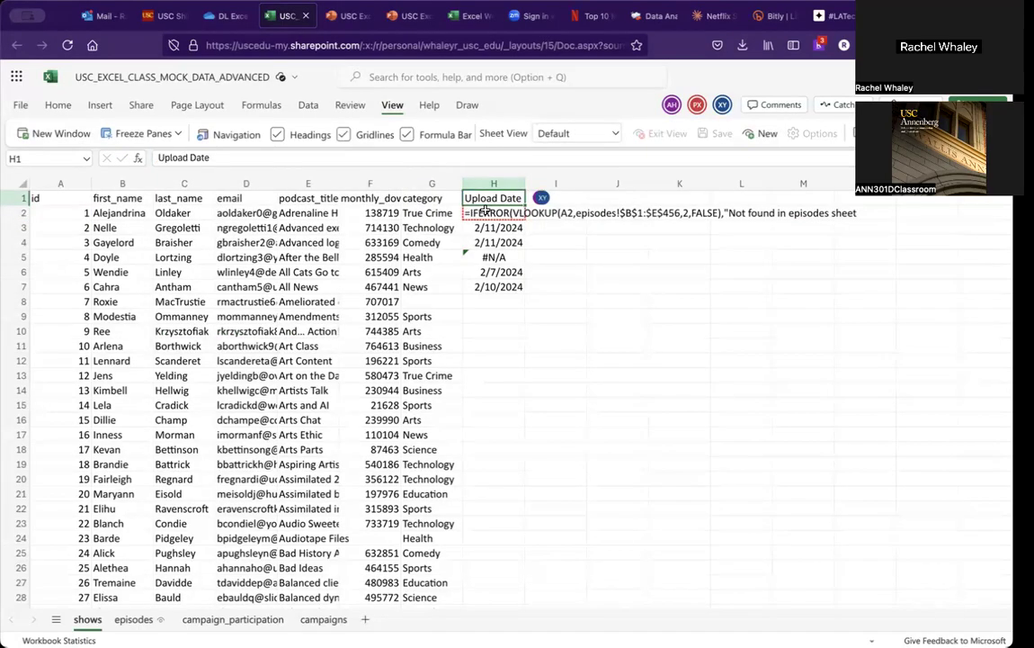
key("Down")
left_click(615, 156)
type("\")")
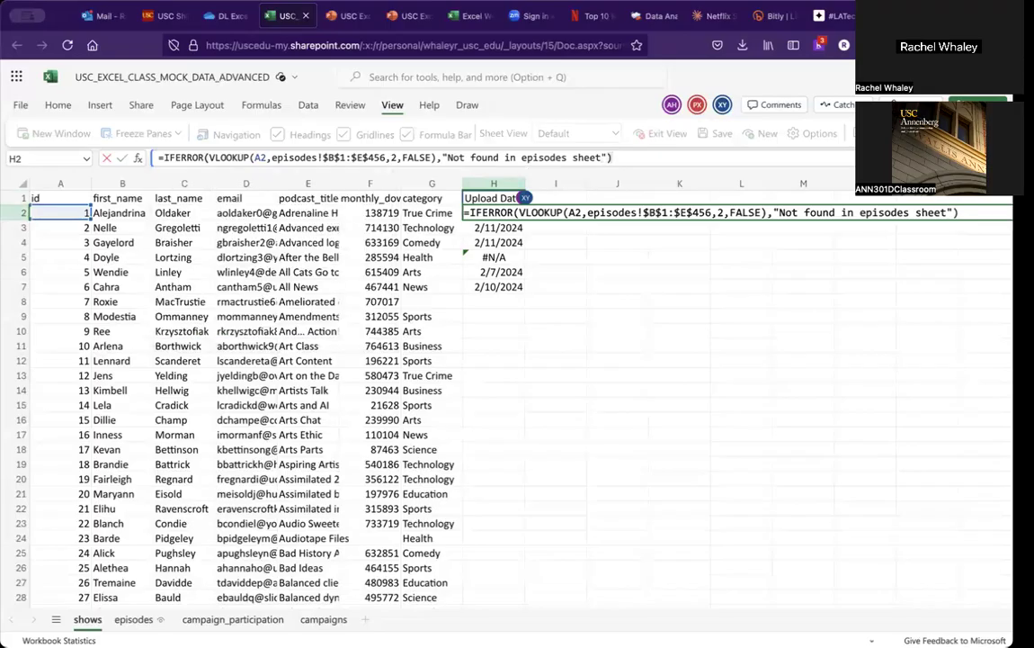
key("Return")
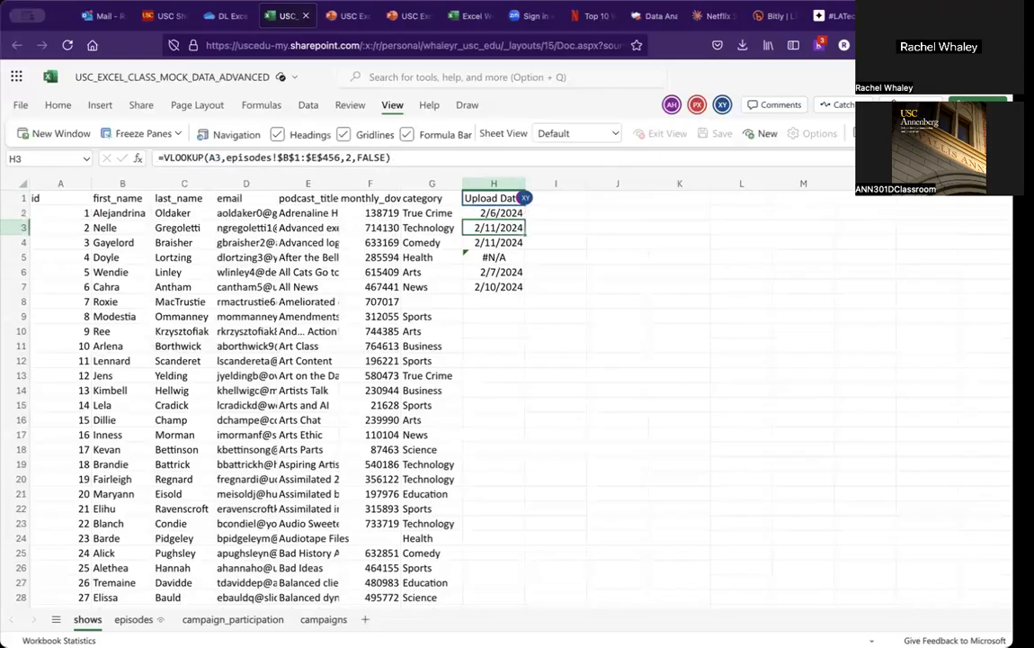
Step: Copy the IFERROR formula from H2 into H3 through H7
left_click(493, 214)
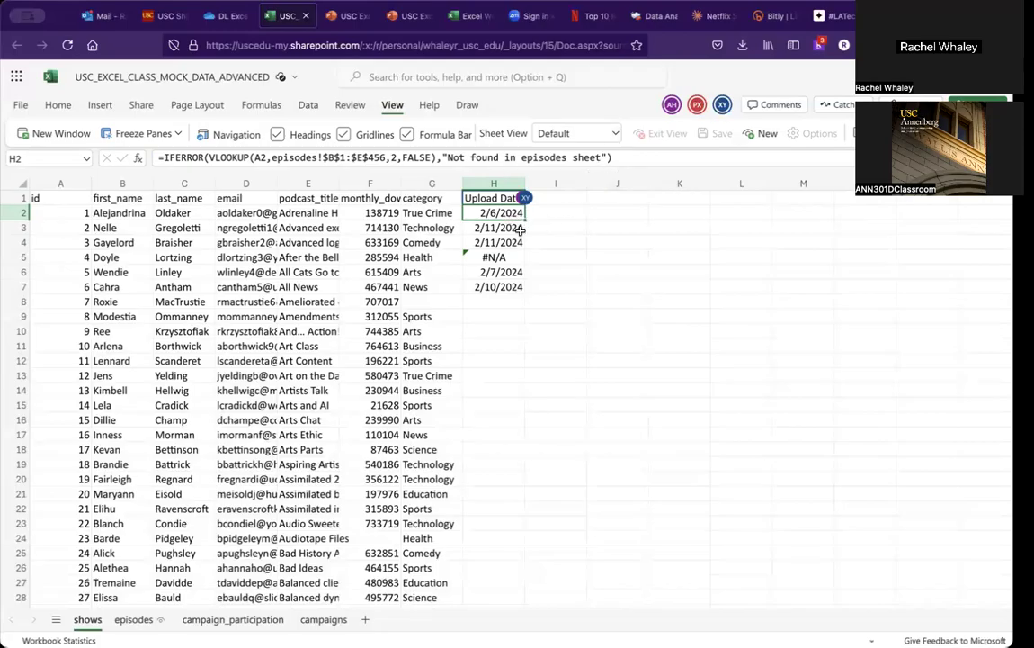
left_click(579, 285)
left_click(506, 216)
left_click_drag(500, 227, 500, 287)
key("ctrl+v")
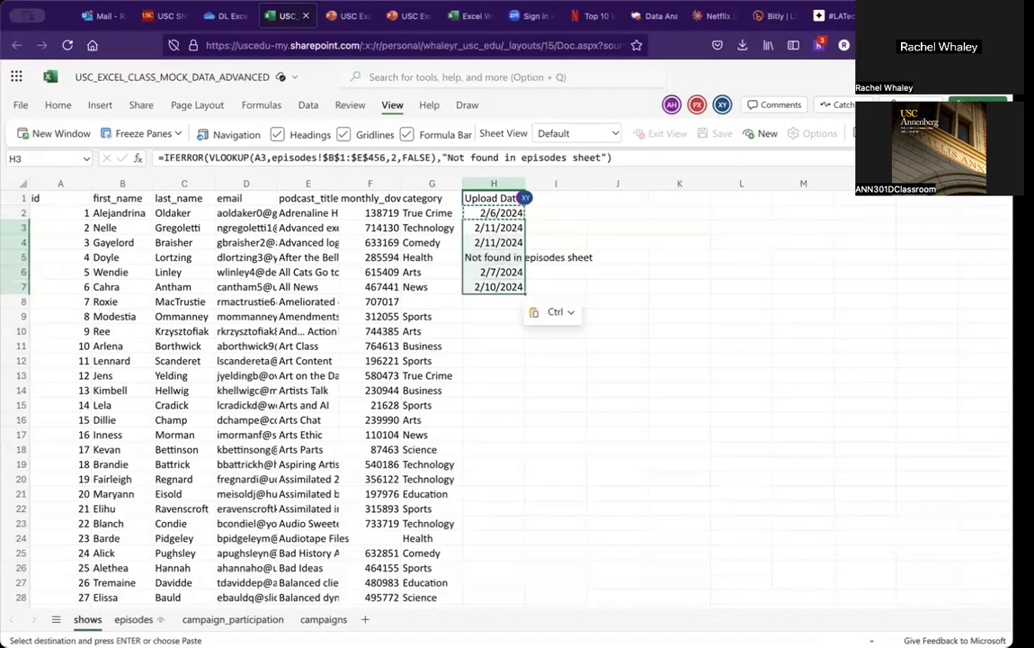
Step: Step between the H2 and H3 formulas to compare how their lookup references adjusted
left_click(491, 332)
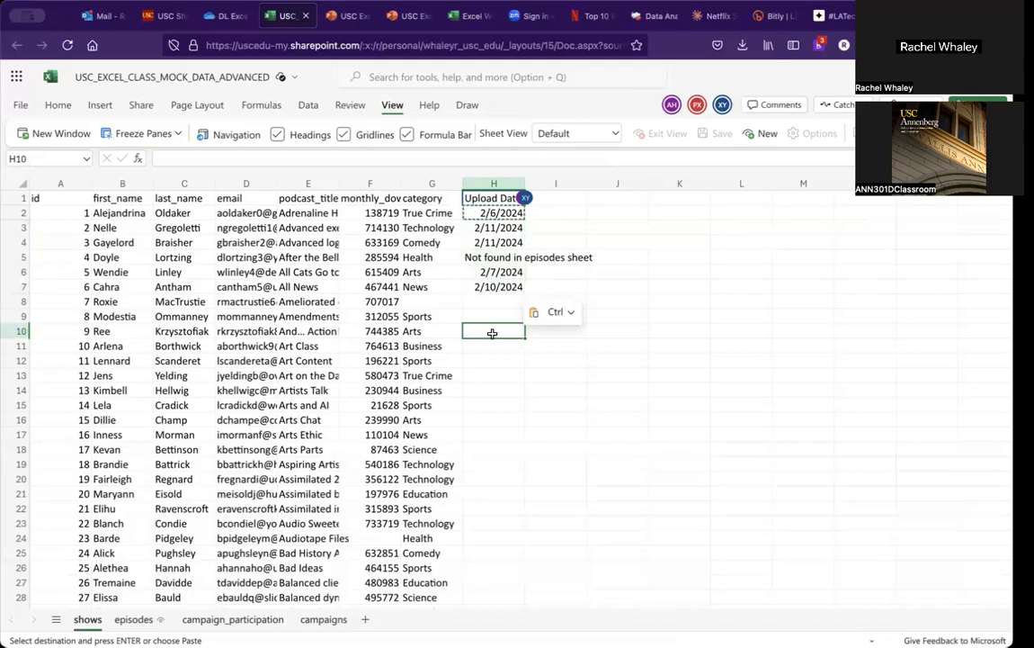
key("Up")
key("Up")
key("Up")
key("Up")
key("Up")
key("Up")
key("Up")
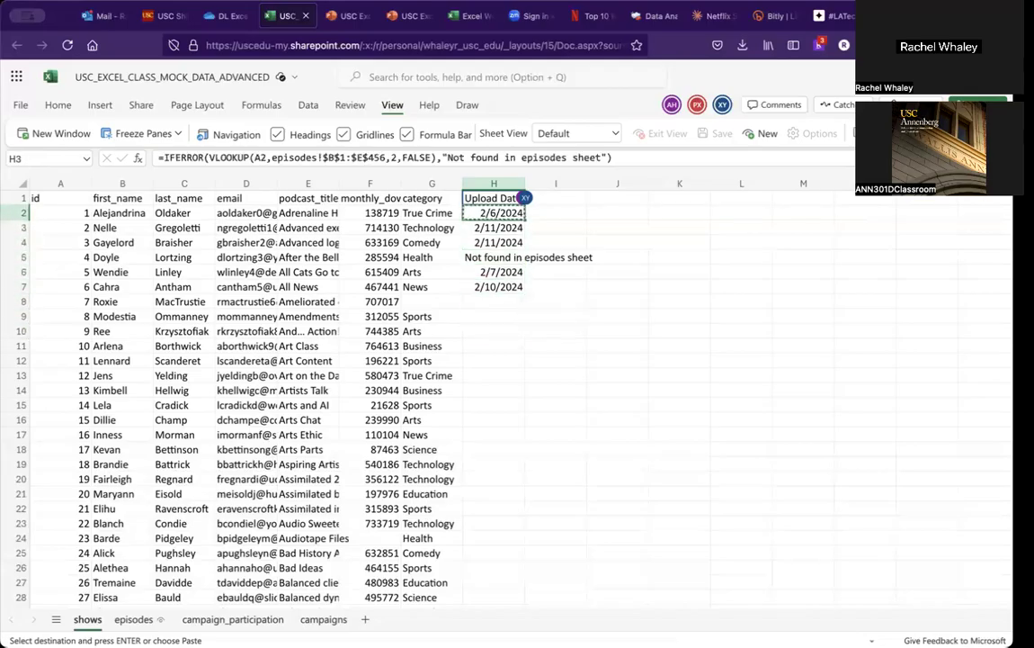
key("Down")
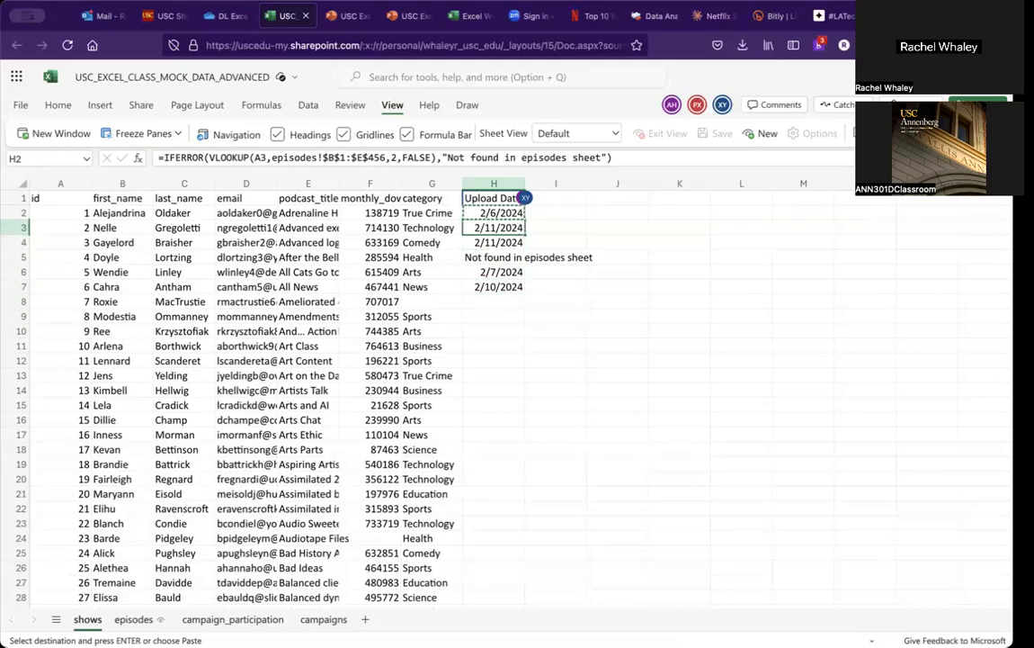
key("Up")
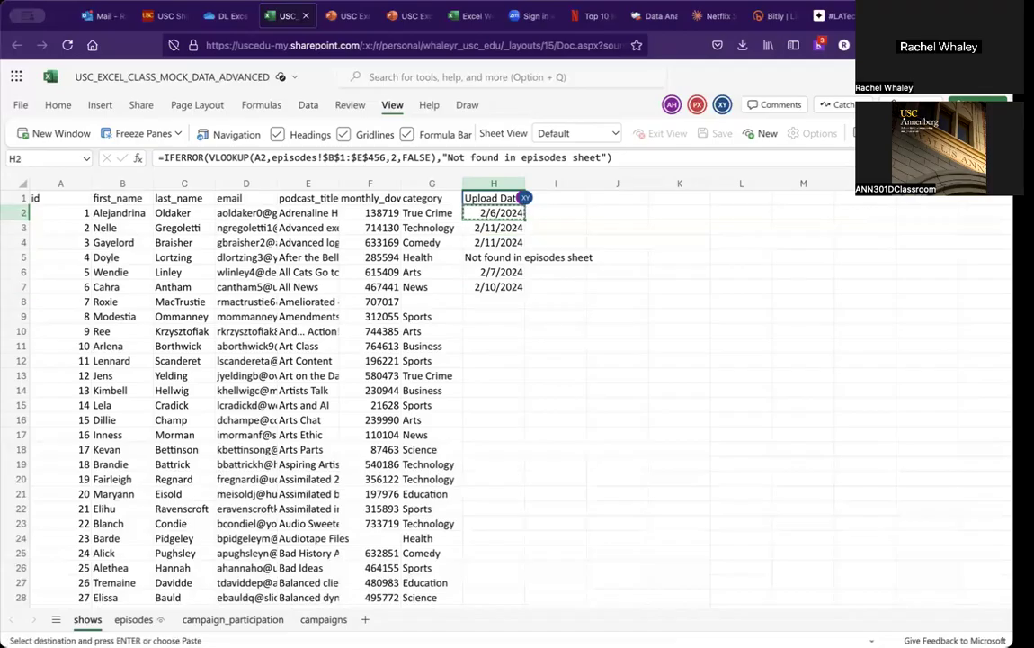
key("Down")
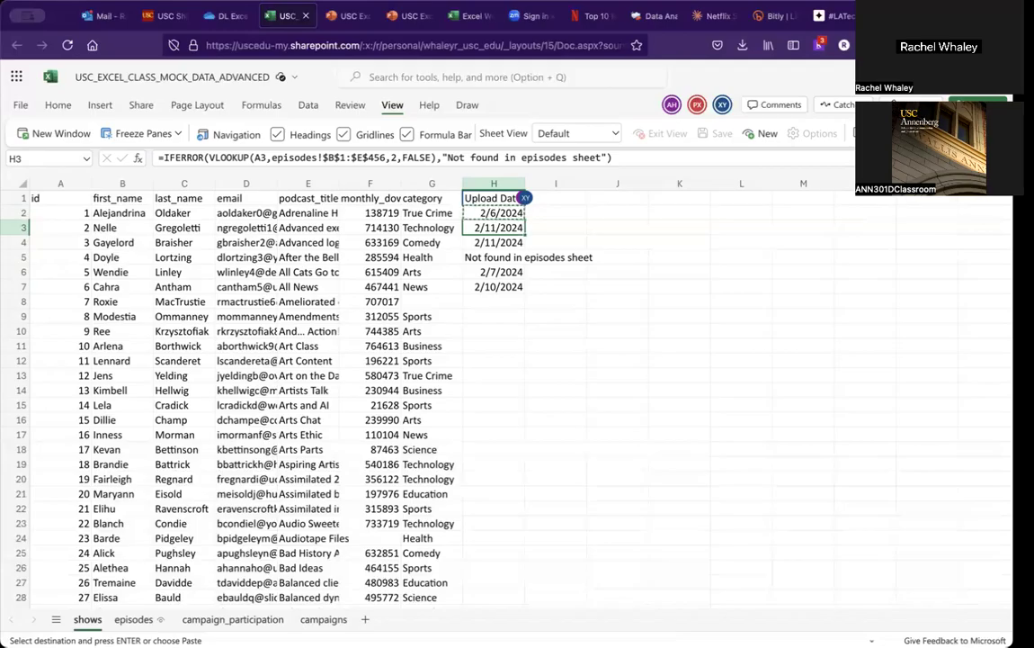
Step: Paste the IFERROR formula down the whole Upload Date column from H3 to the sheet's last row
key("ctrl+shift+Down")
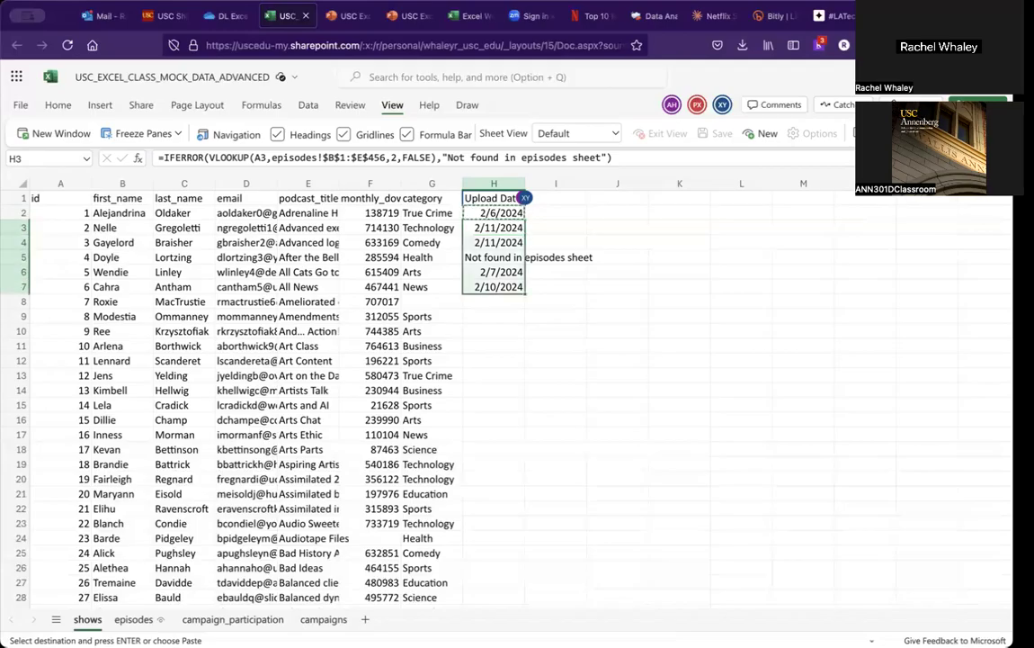
key("ctrl+shift+Down")
key("ctrl+shift+Up")
key("ctrl+shift+Down")
key("ctrl+shift+Up")
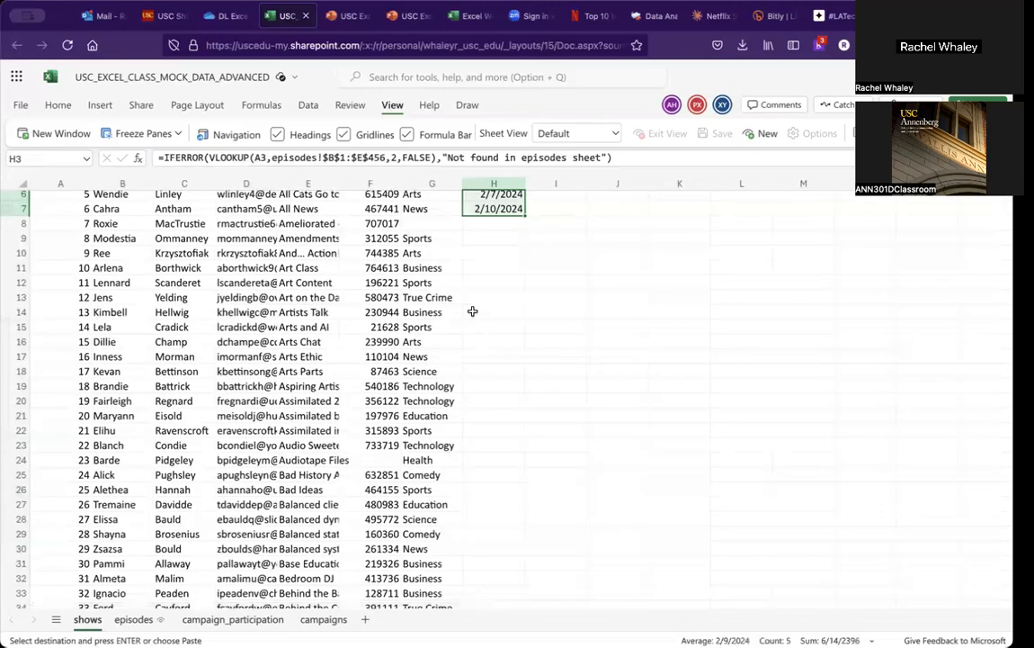
scroll(471, 307, "down", 2)
scroll(478, 309, "up", 4)
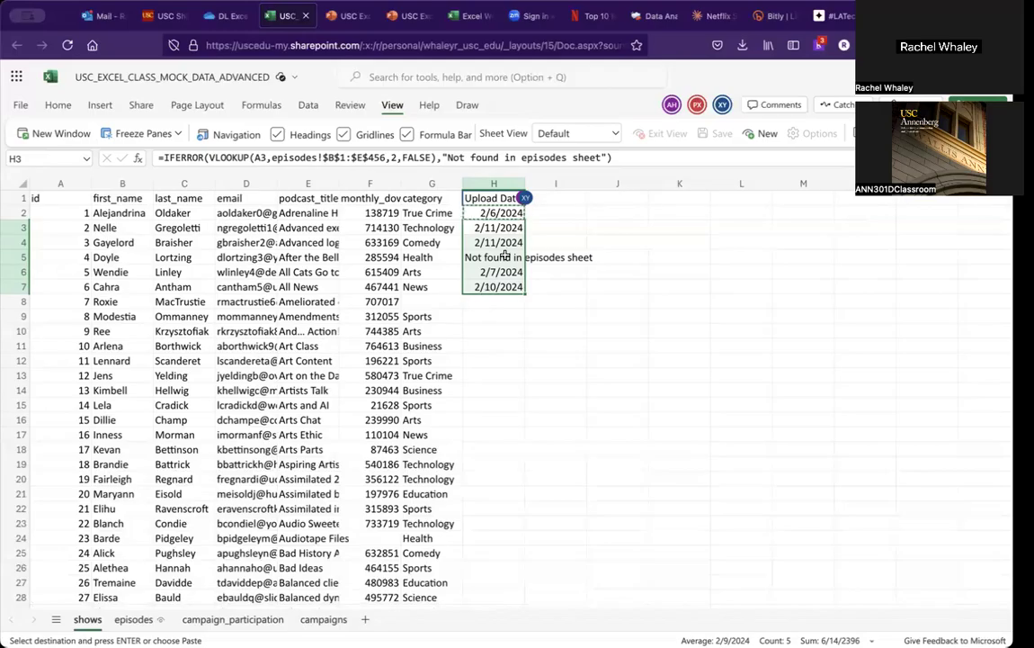
left_click(505, 227)
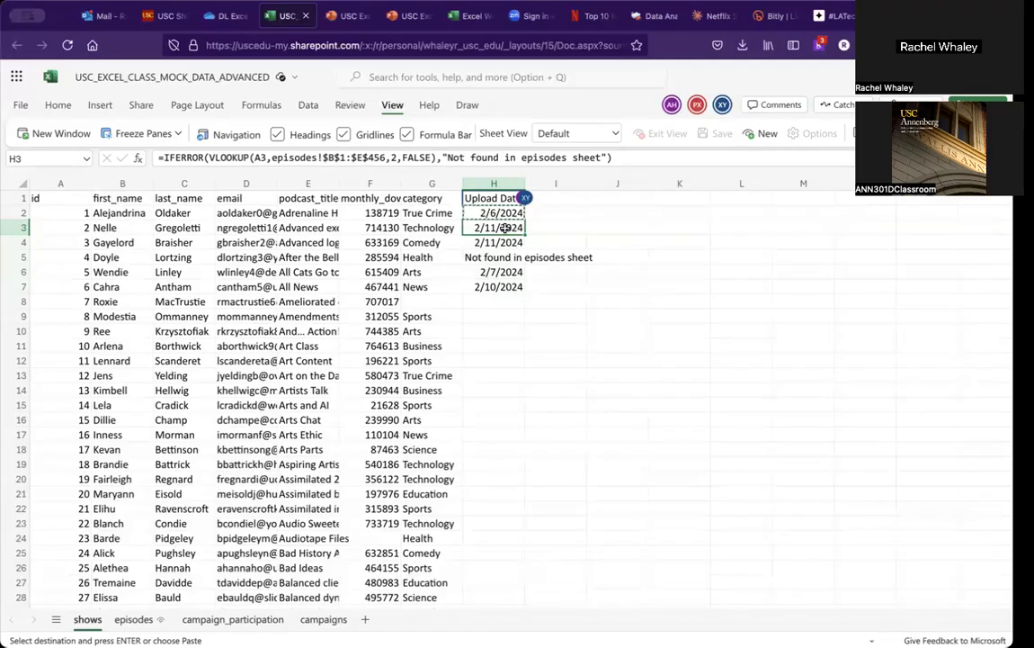
key("ctrl+shift+Down")
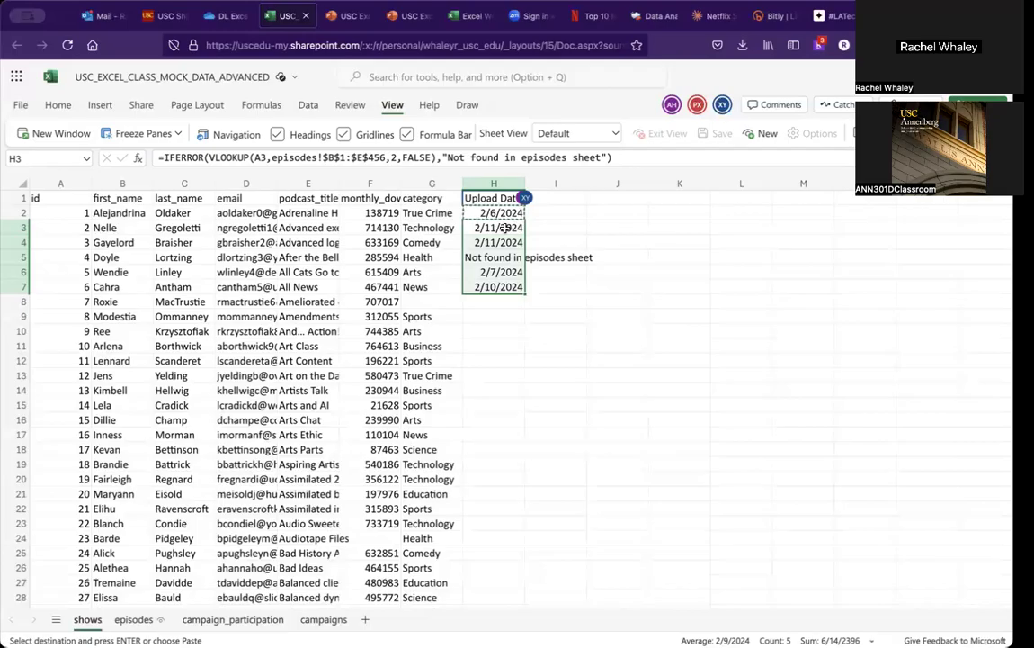
key("ctrl+shift+Down")
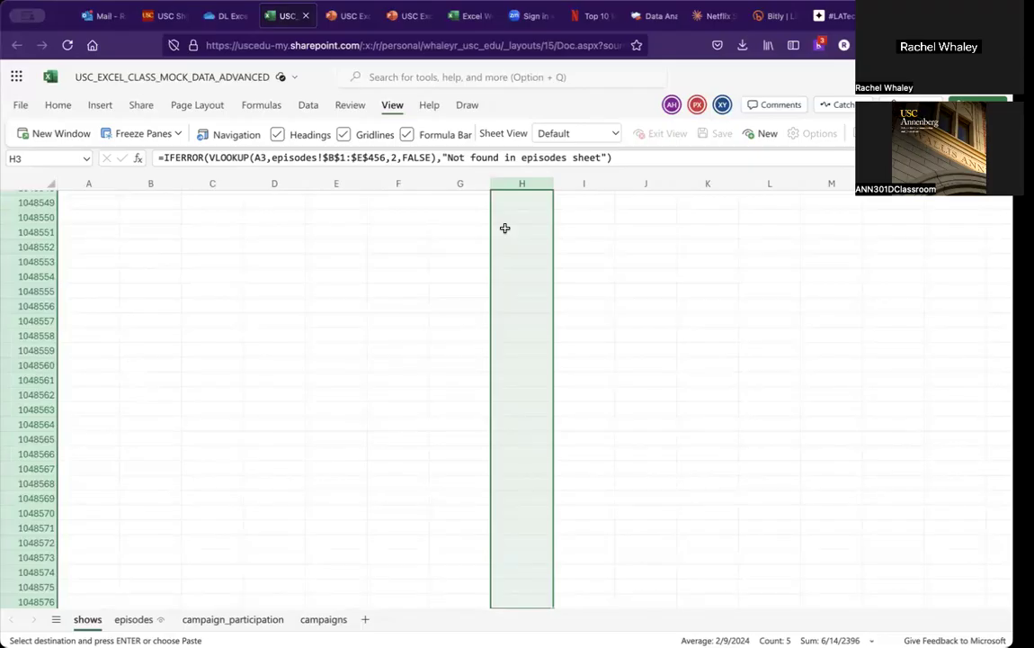
scroll(505, 301, "up", 15)
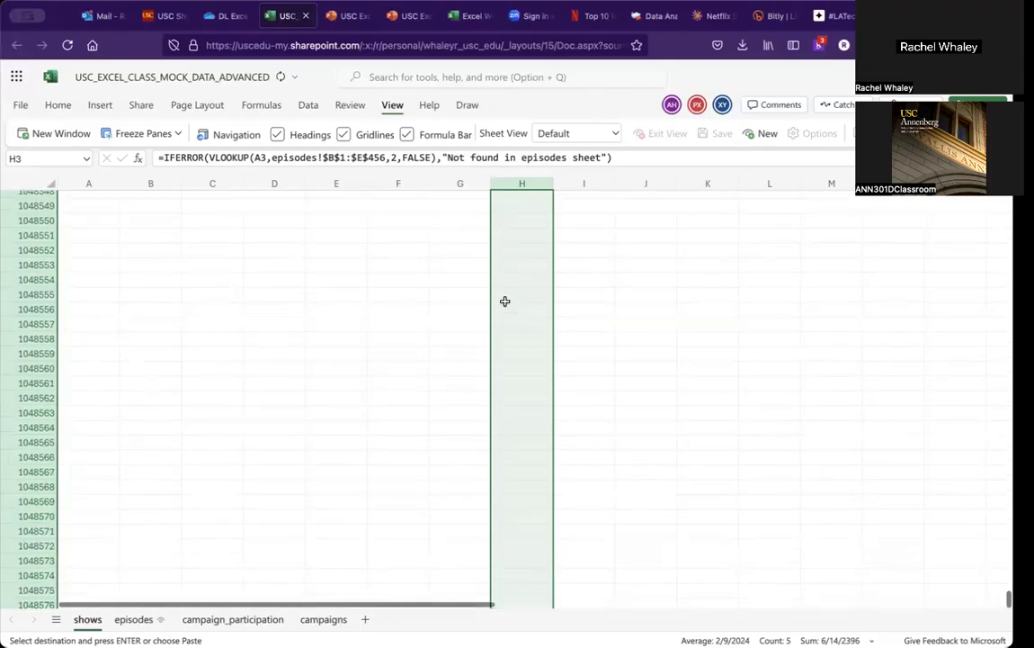
scroll(504, 302, "up", 20)
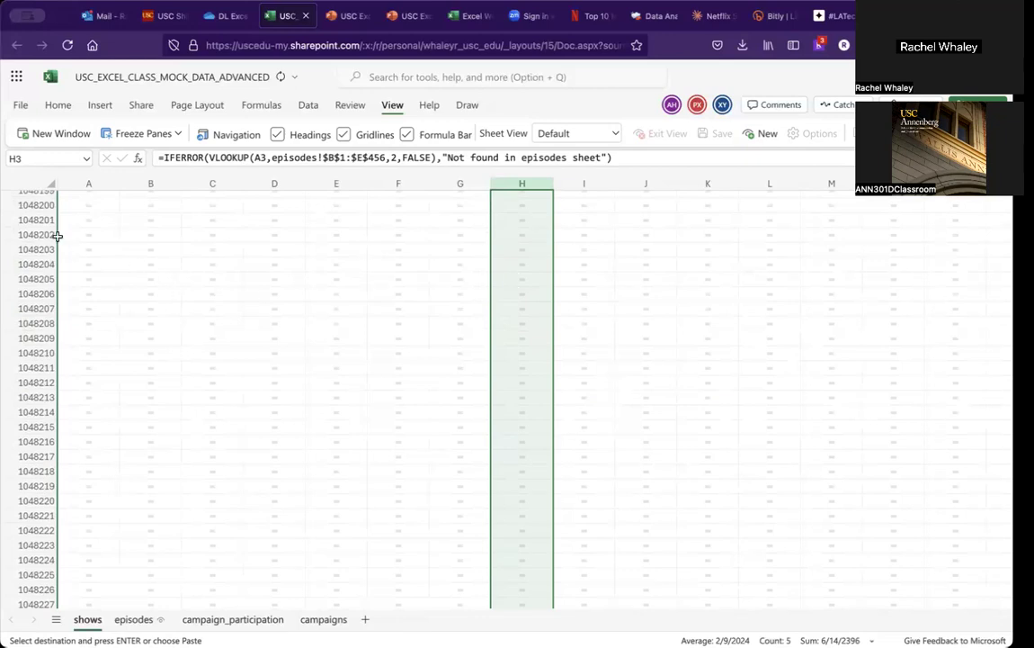
key("ctrl+v")
scroll(538, 257, "up", 8)
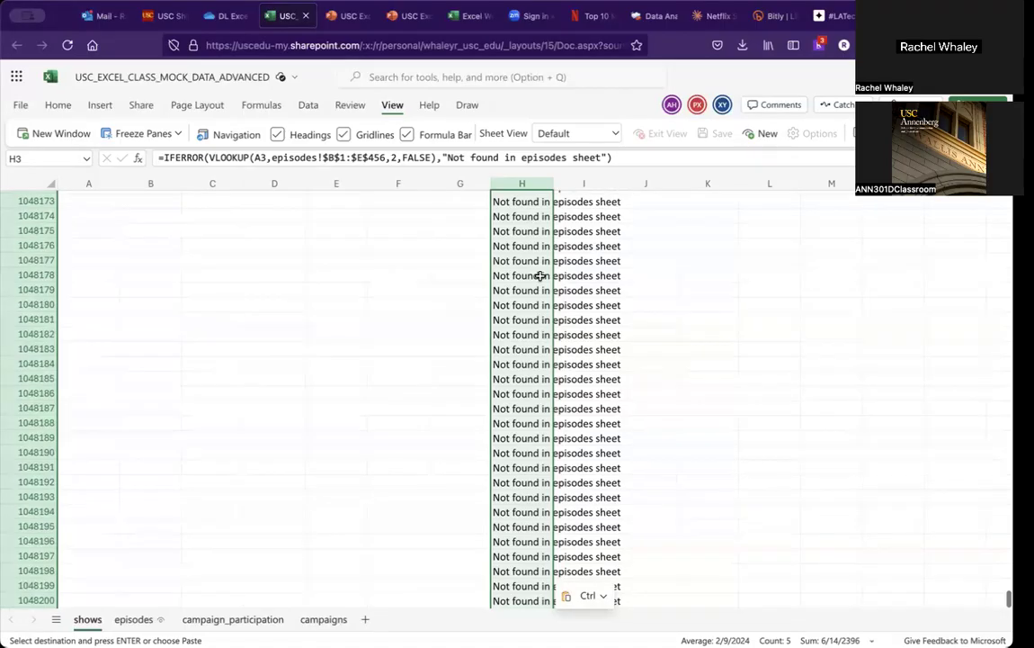
key("shift+super+Up")
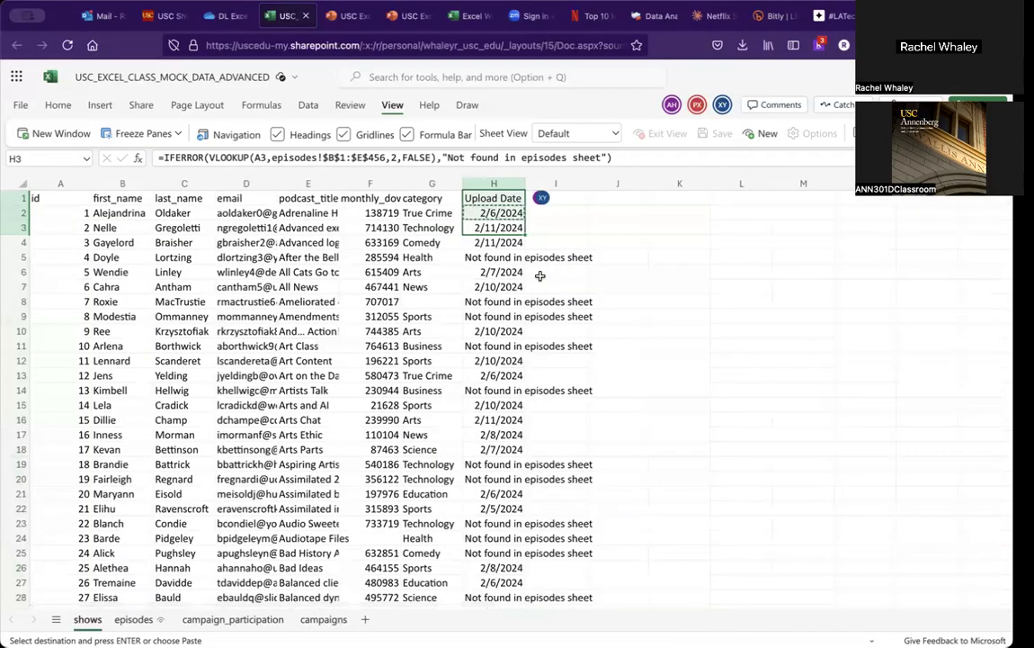
Step: Step through the Upload Date formulas in H2 to H6 to check each row's result
left_click(494, 271)
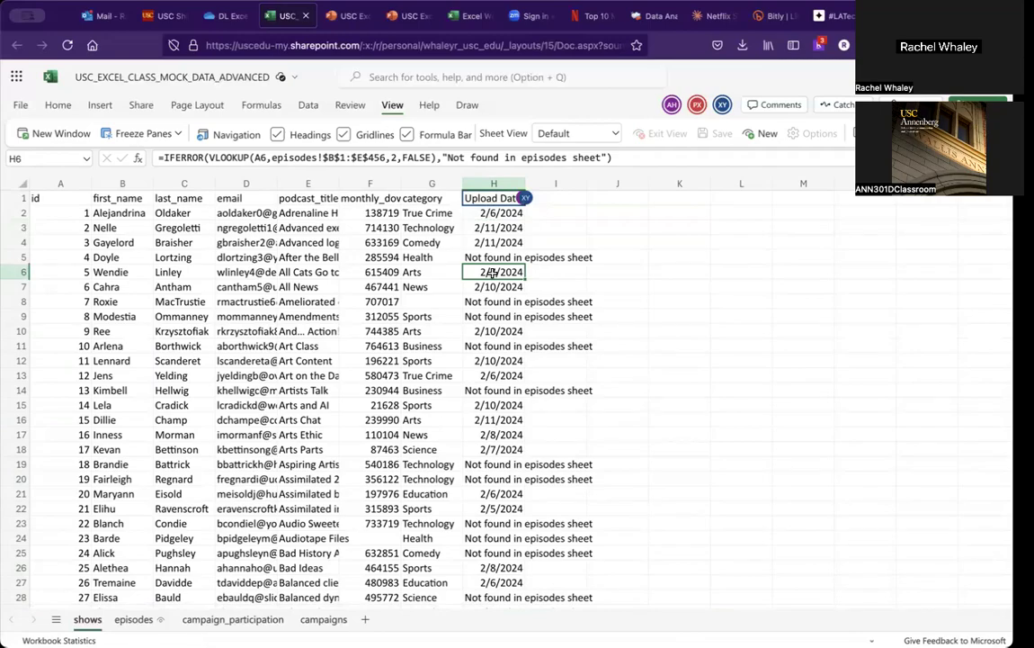
key("Up")
key("Up")
key("Up")
key("Up")
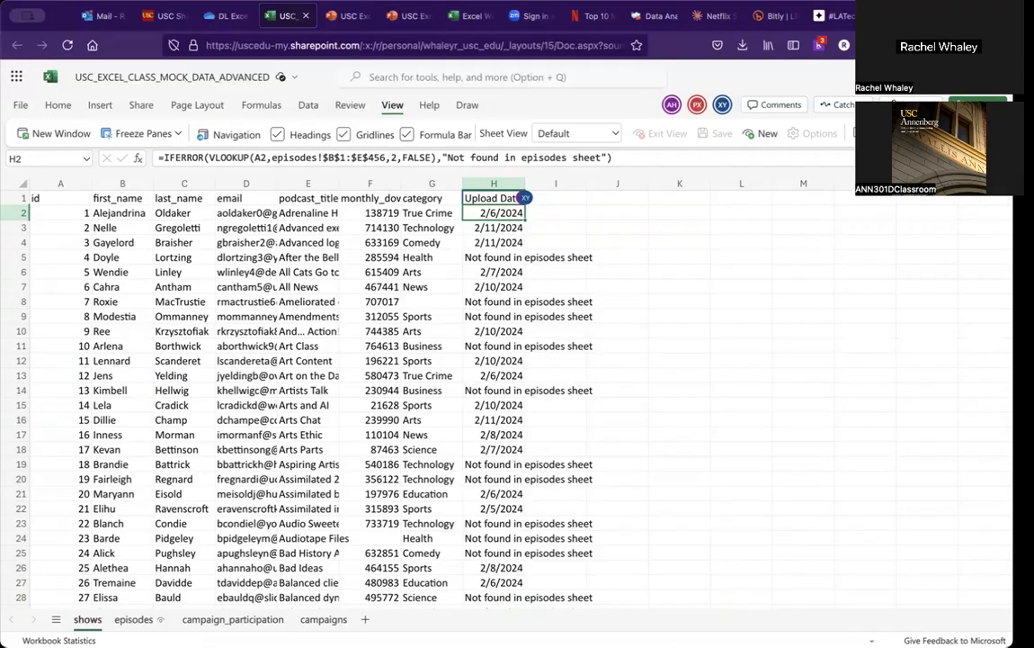
key("Down")
key("Down")
key("Down")
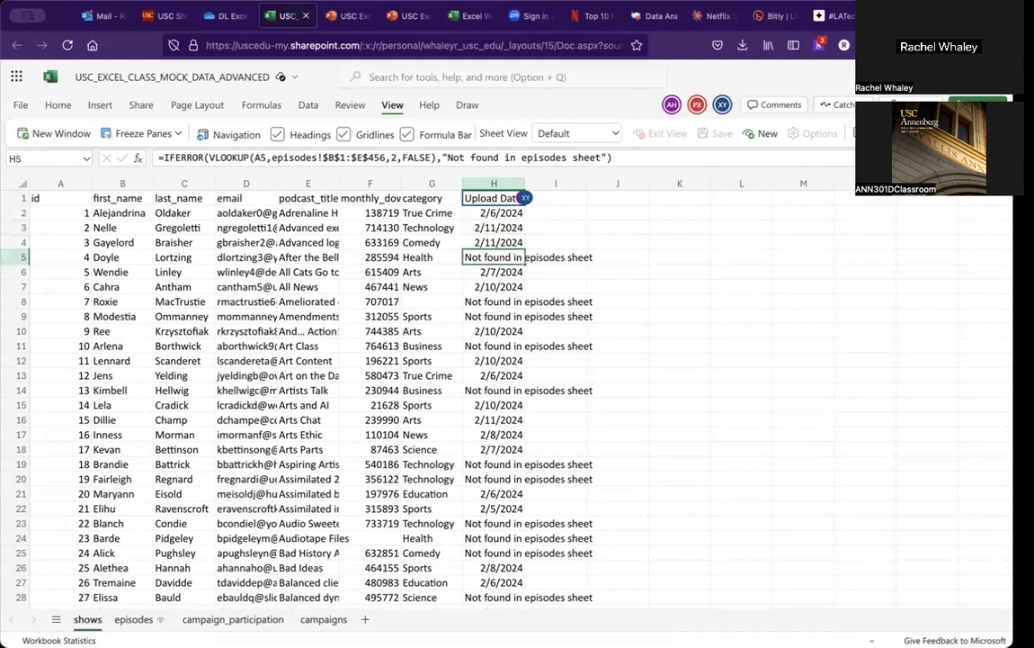
key("Up")
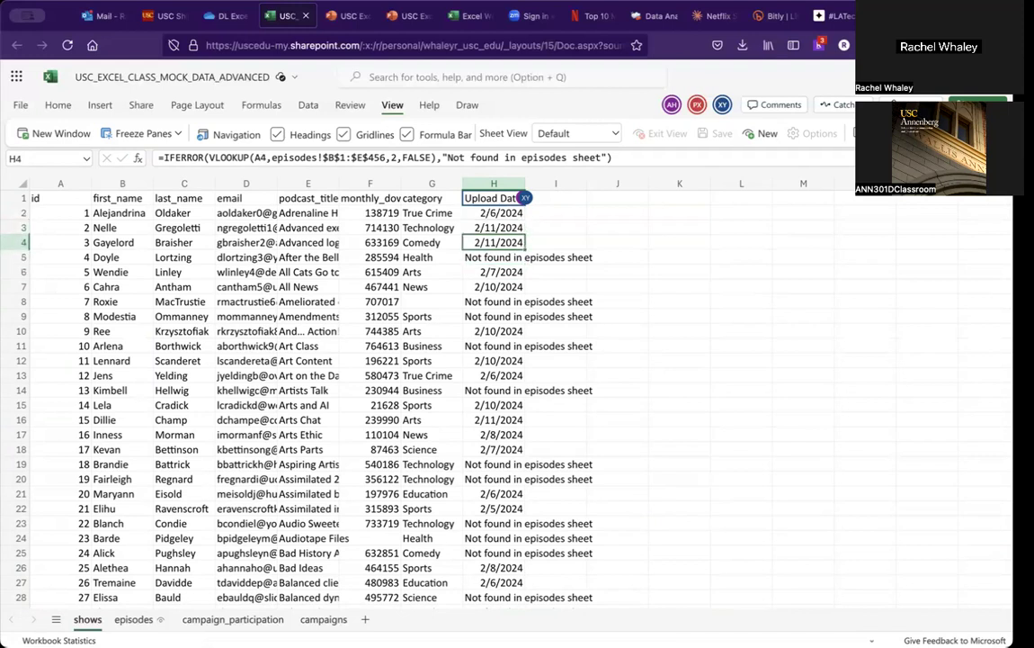
key("Down")
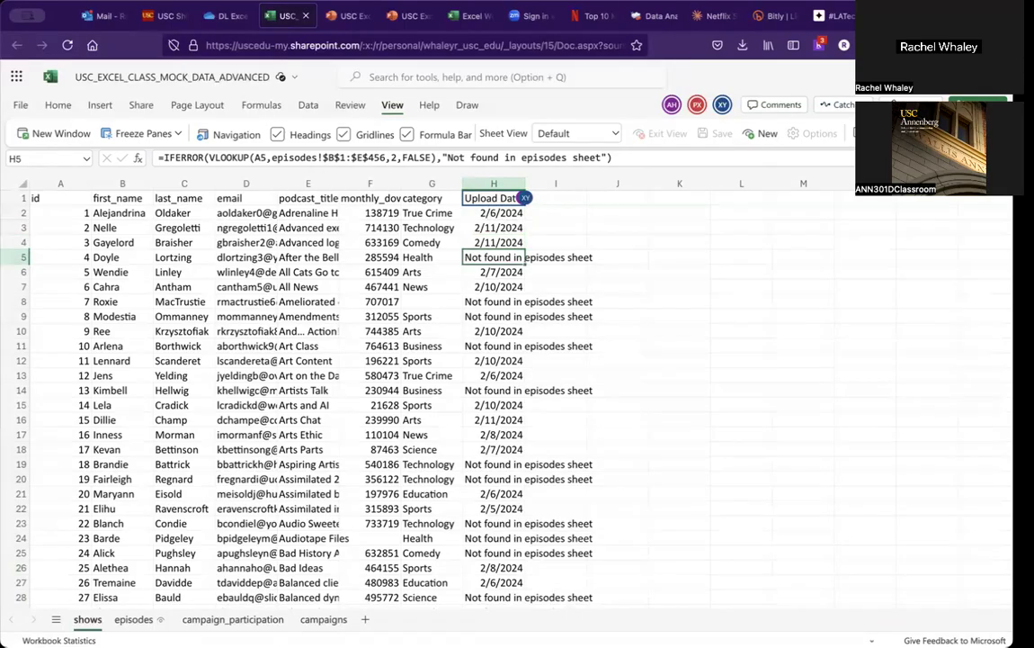
Step: Select the whole data table and turn on column filters
left_click(392, 257)
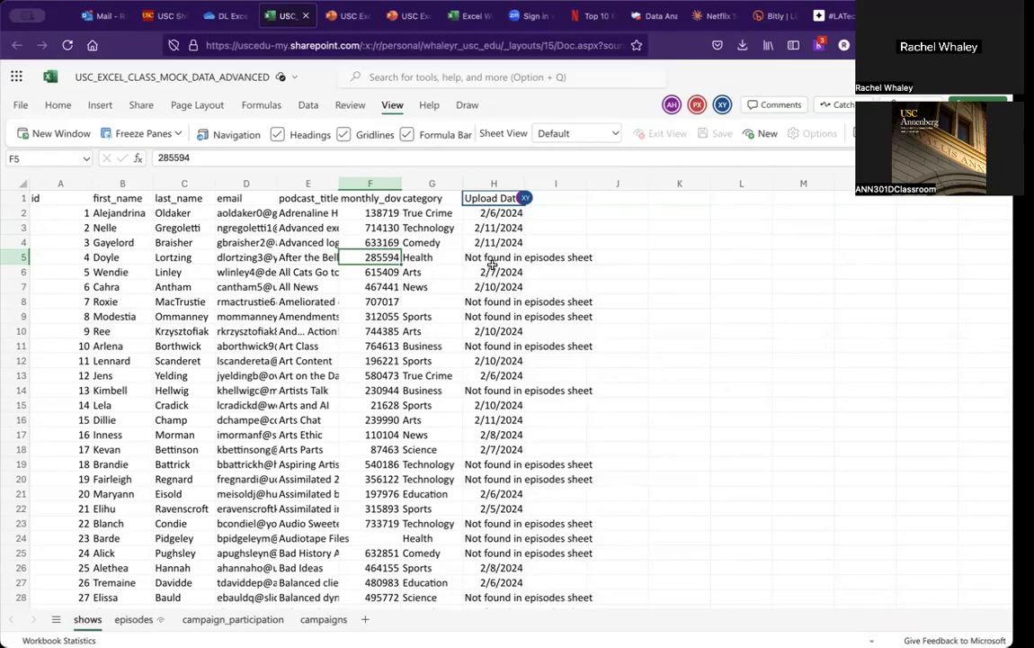
key("ctrl+a")
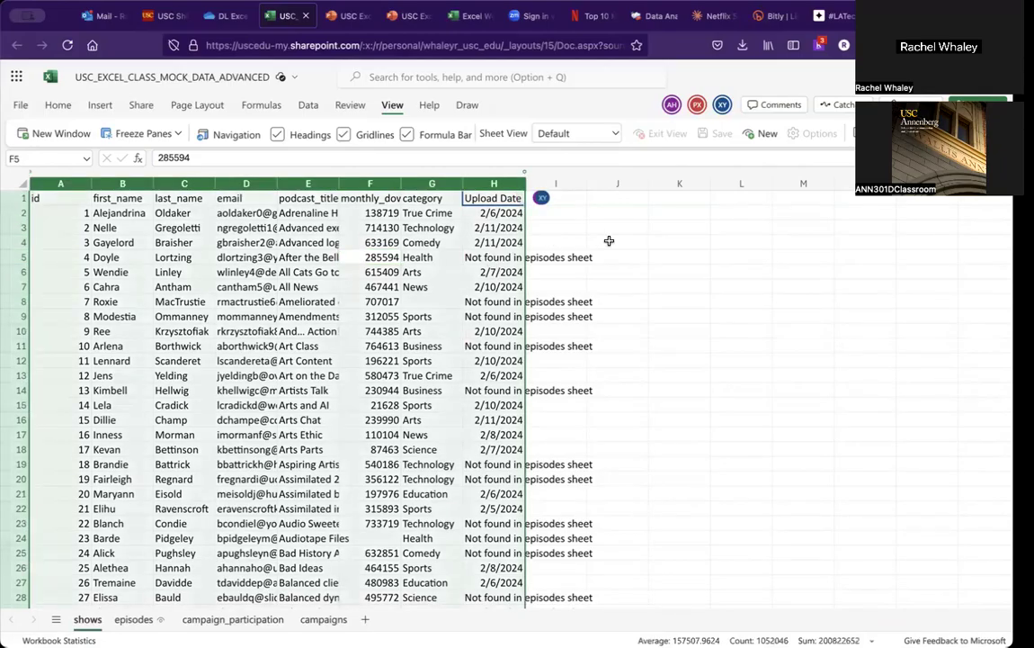
left_click(58, 105)
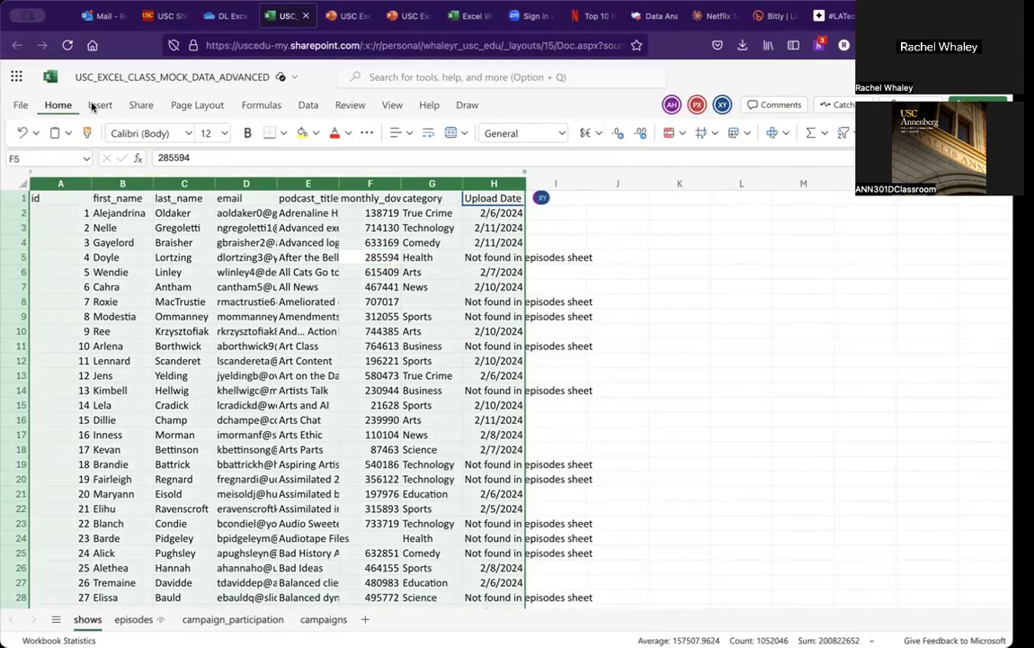
left_click(843, 140)
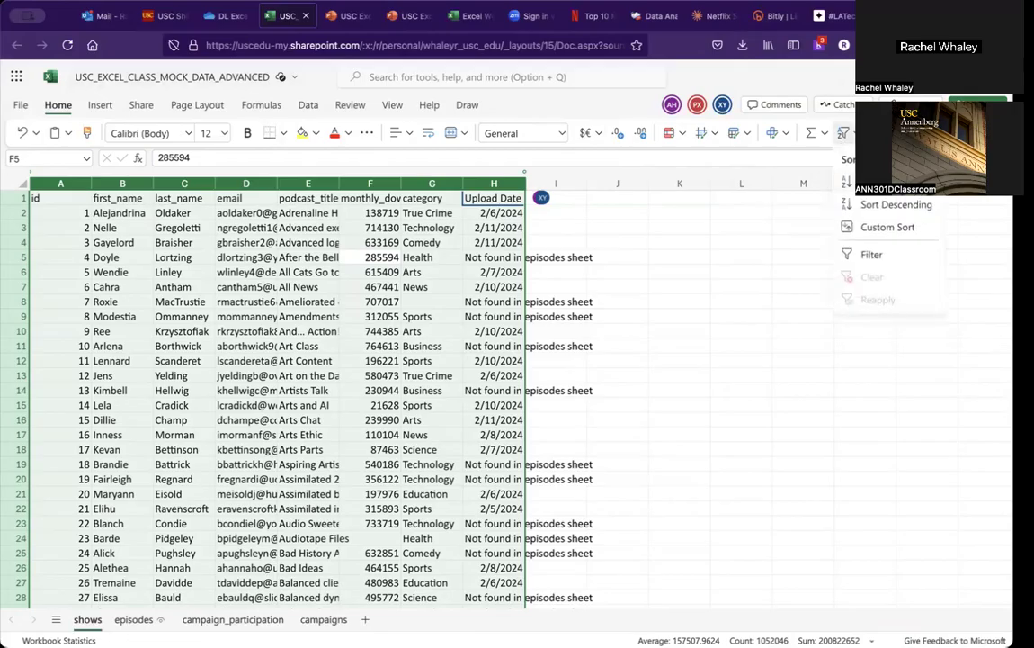
left_click(870, 255)
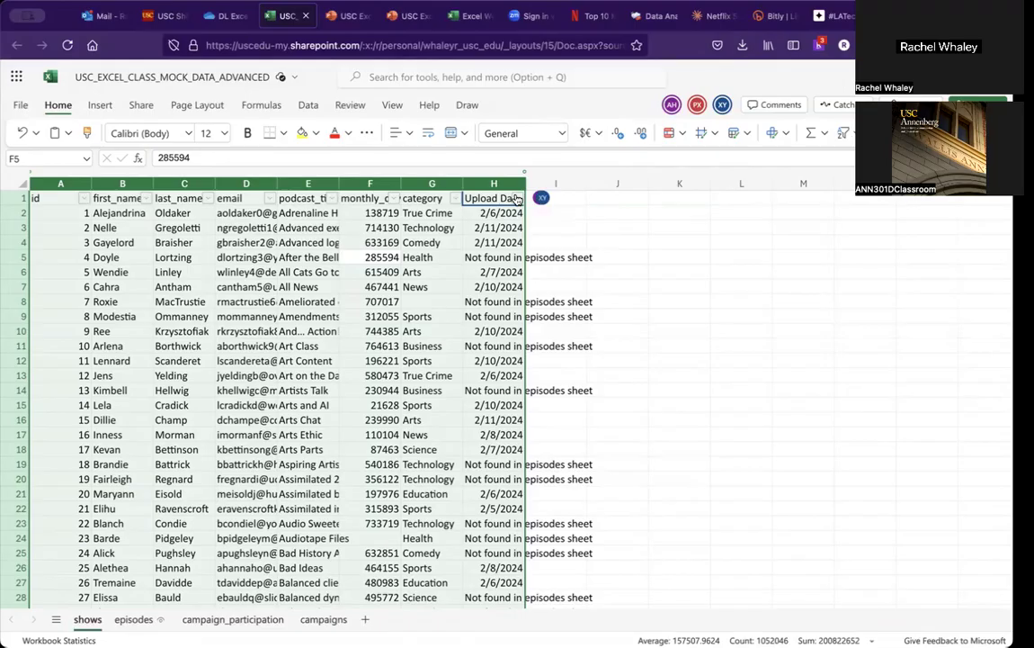
left_click(517, 199)
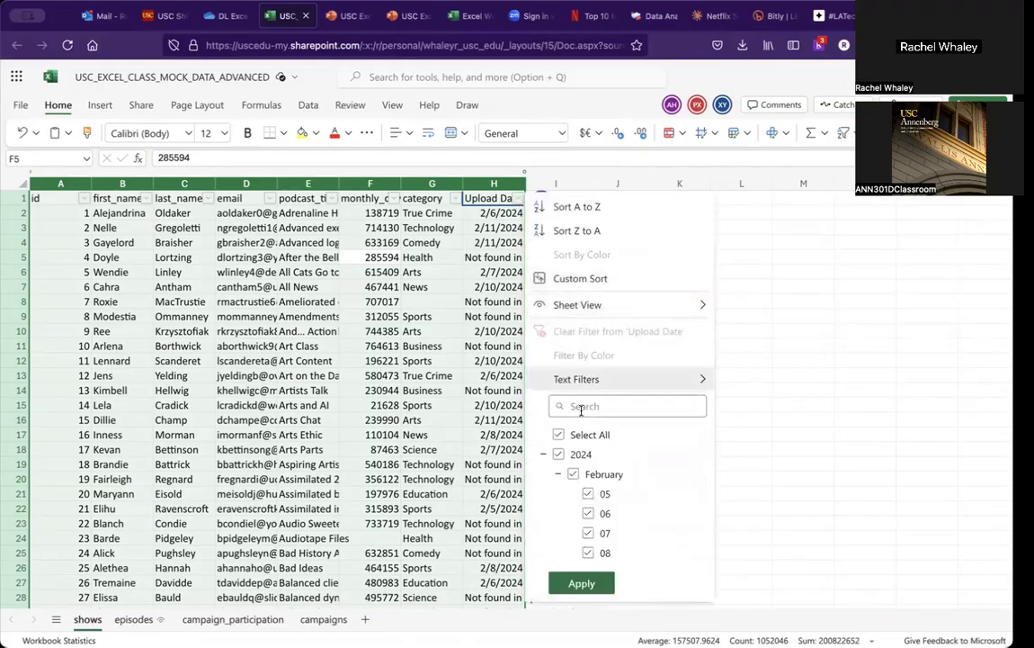
scroll(610, 524, "down", 2)
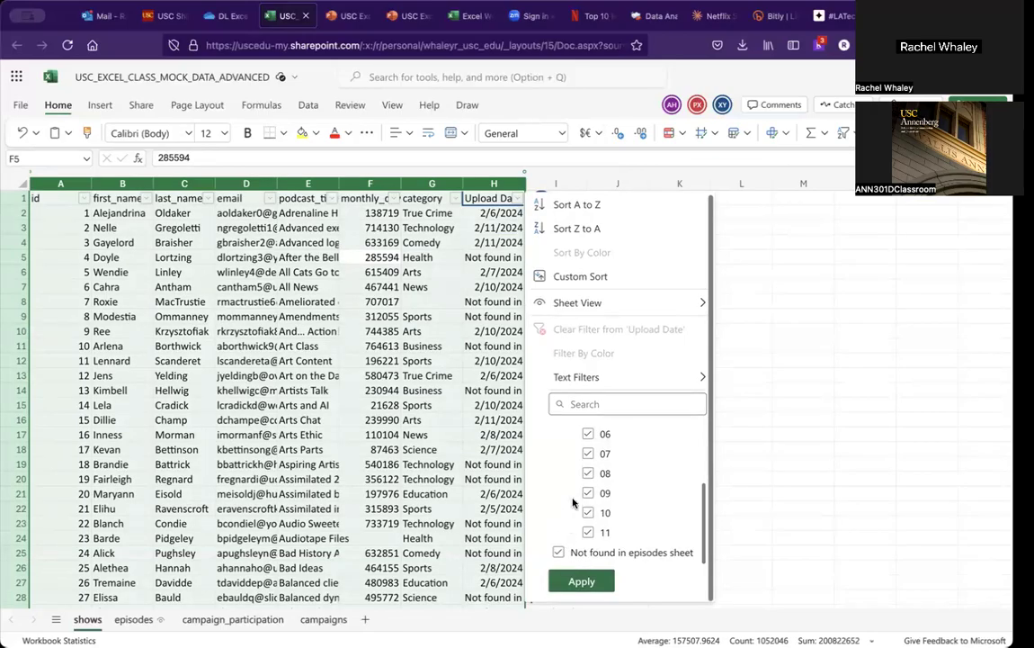
scroll(573, 502, "up", 3)
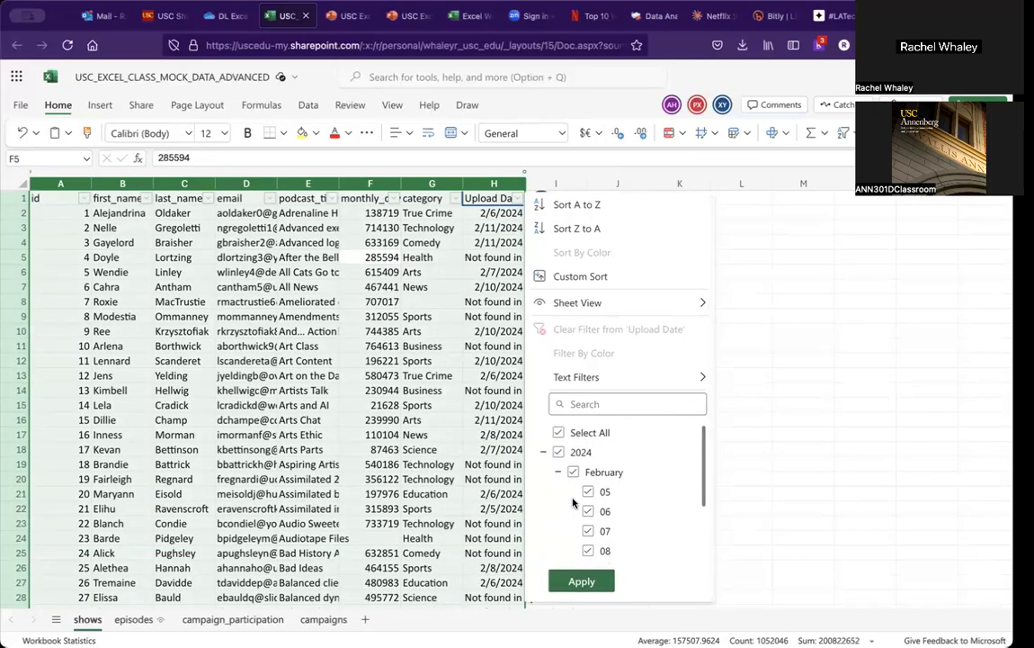
left_click(556, 455)
scroll(567, 460, "down", 1)
scroll(567, 458, "up", 2)
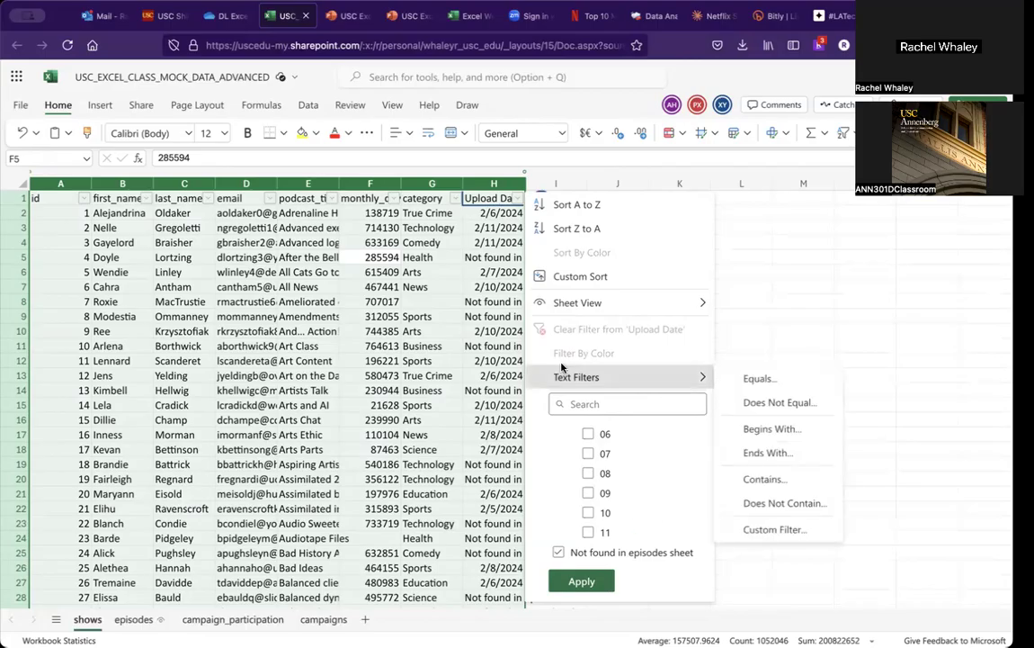
Step: Inspect the IFERROR lookup formulas in several Upload Date cells, including rows showing the not-found message
left_click(472, 353)
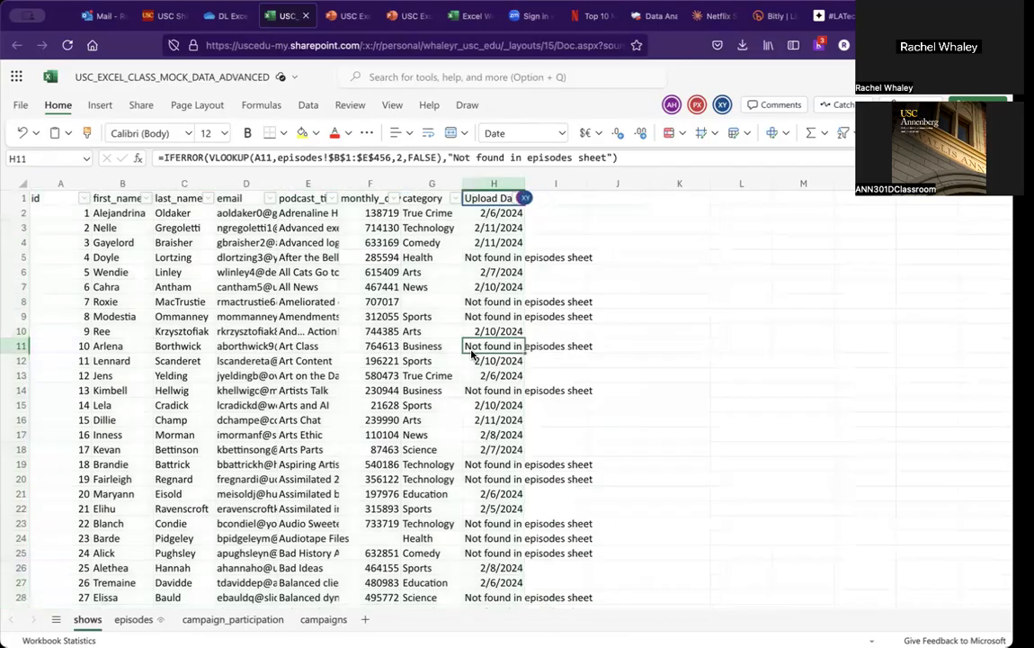
left_click(472, 315)
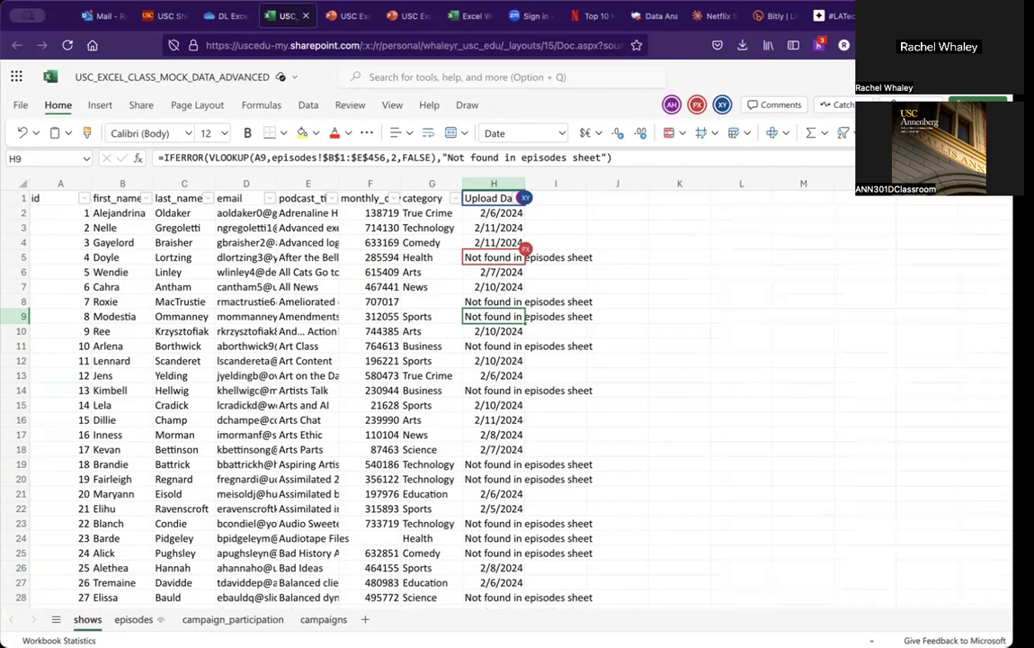
left_click(494, 302)
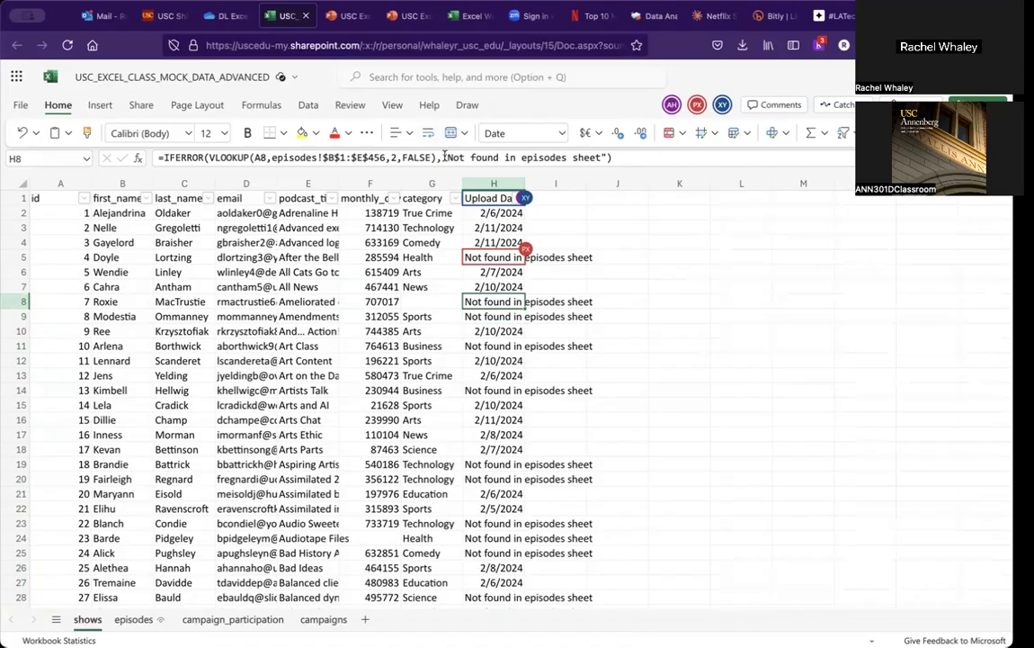
left_click(474, 214)
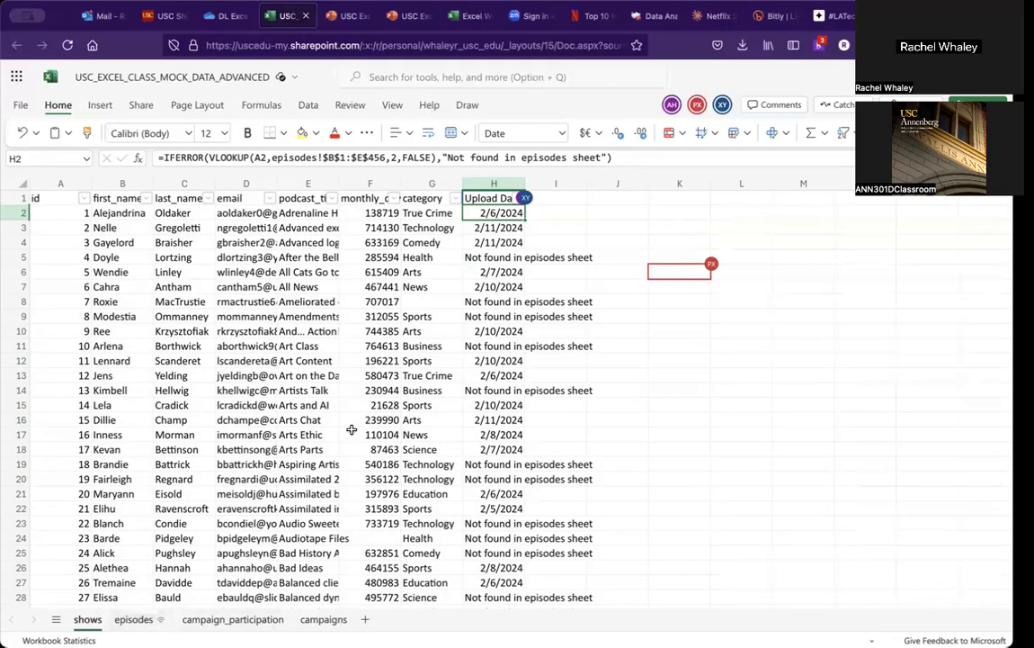
left_click(541, 211)
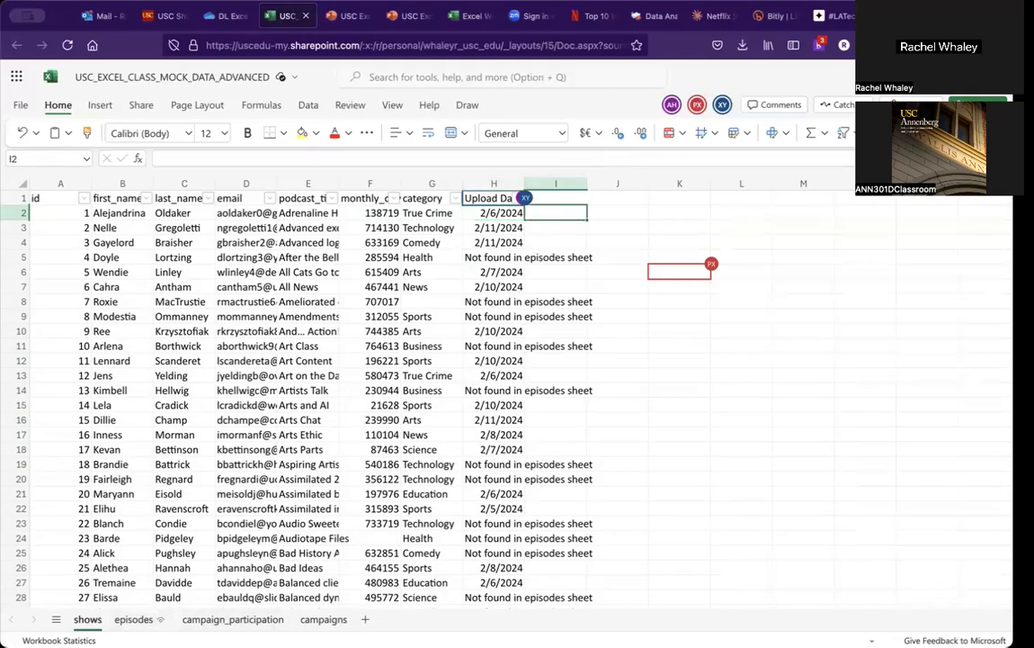
type("=vlookup(")
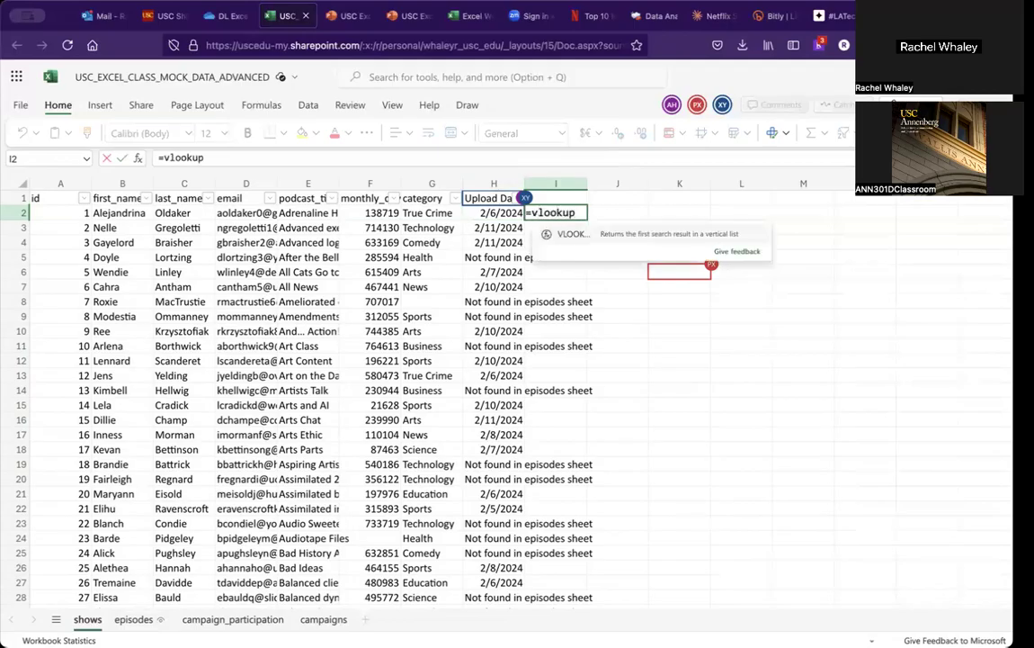
key("Left")
key("Left")
key("Left")
key("Left")
key("Left")
key("Left")
key("Left")
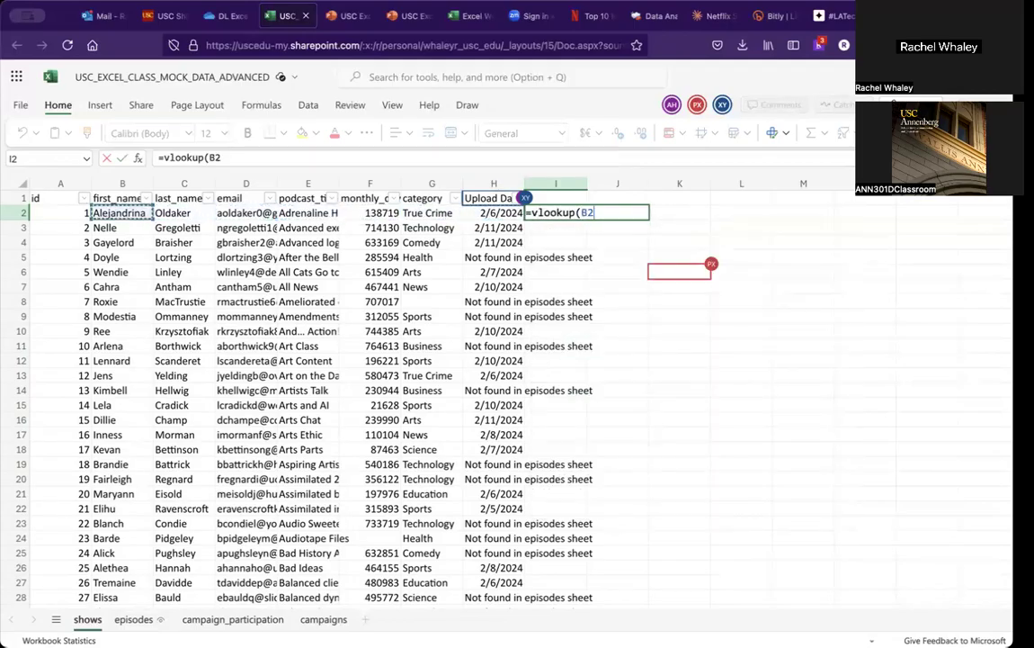
type(",")
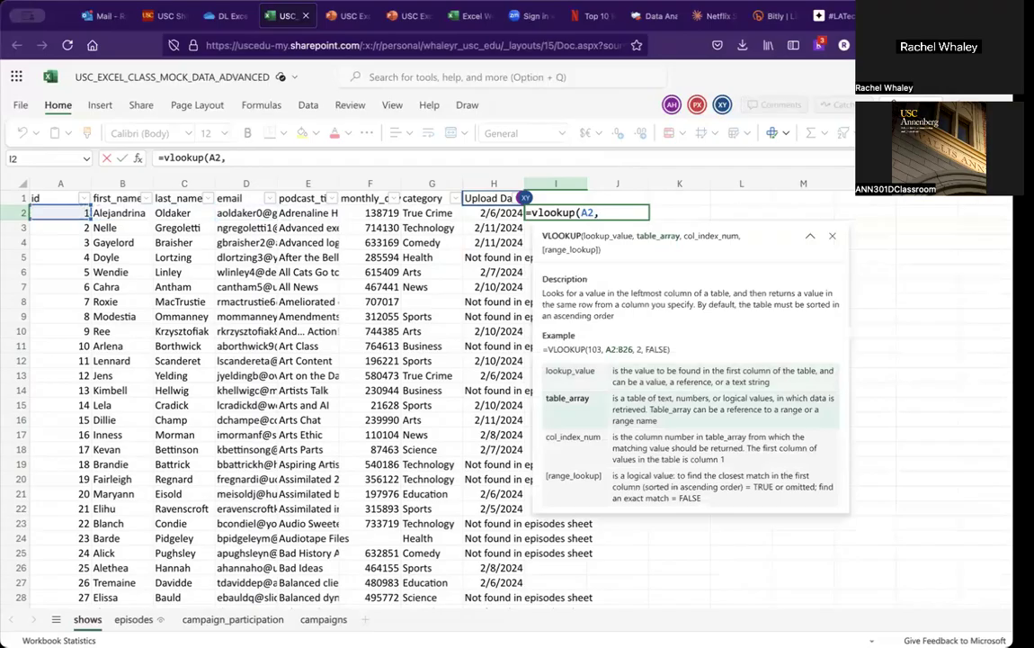
left_click(137, 619)
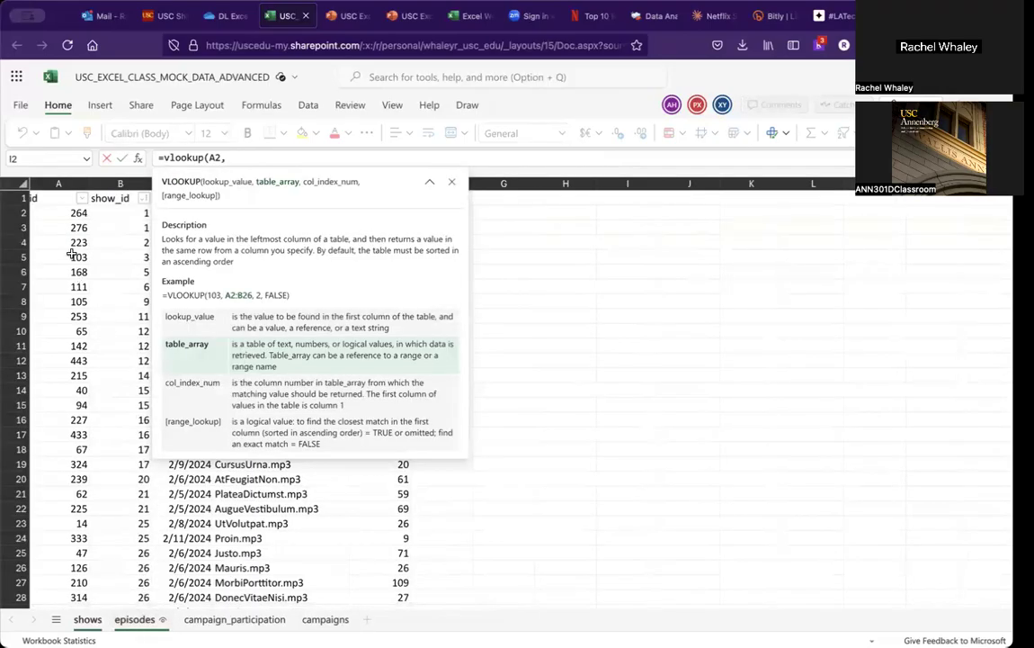
left_click(72, 296)
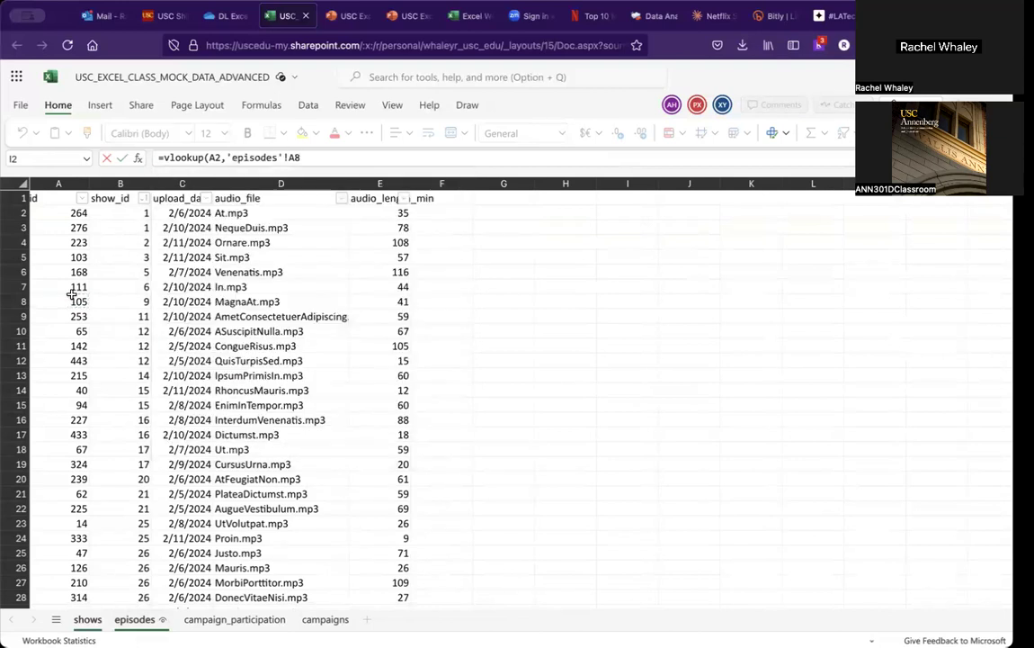
left_click(59, 201)
key("super+a")
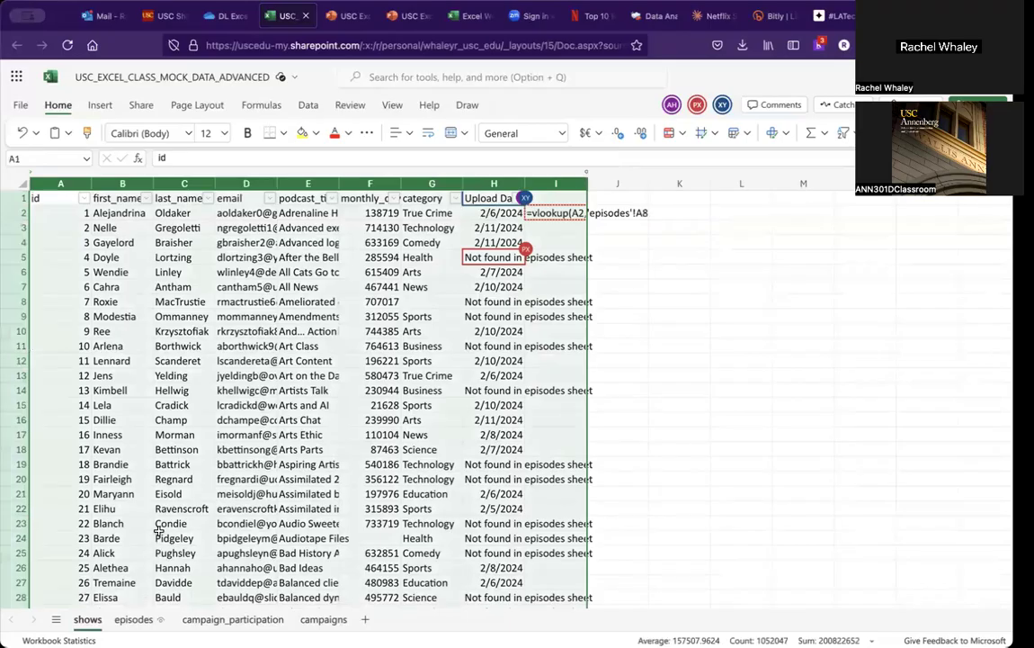
left_click(134, 618)
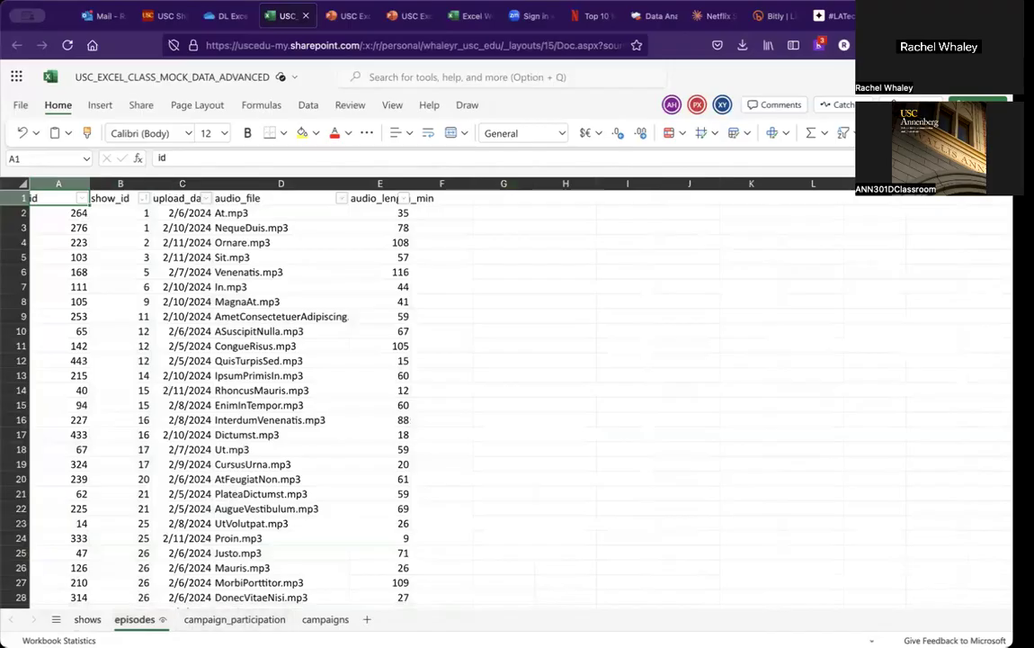
left_click(88, 619)
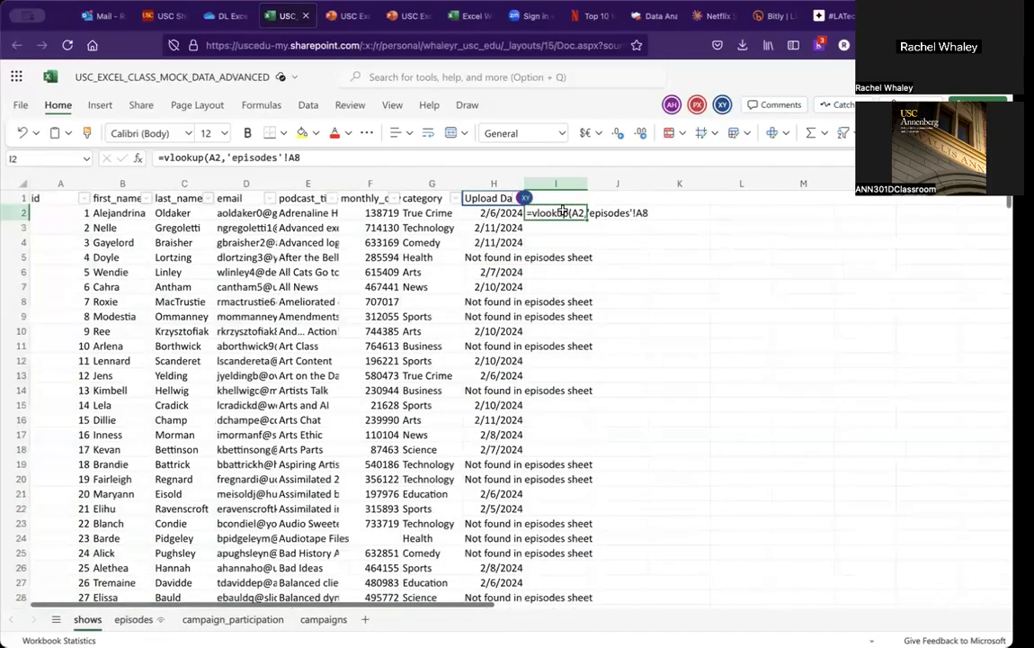
left_click(324, 158)
key("BackSpace")
key("BackSpace")
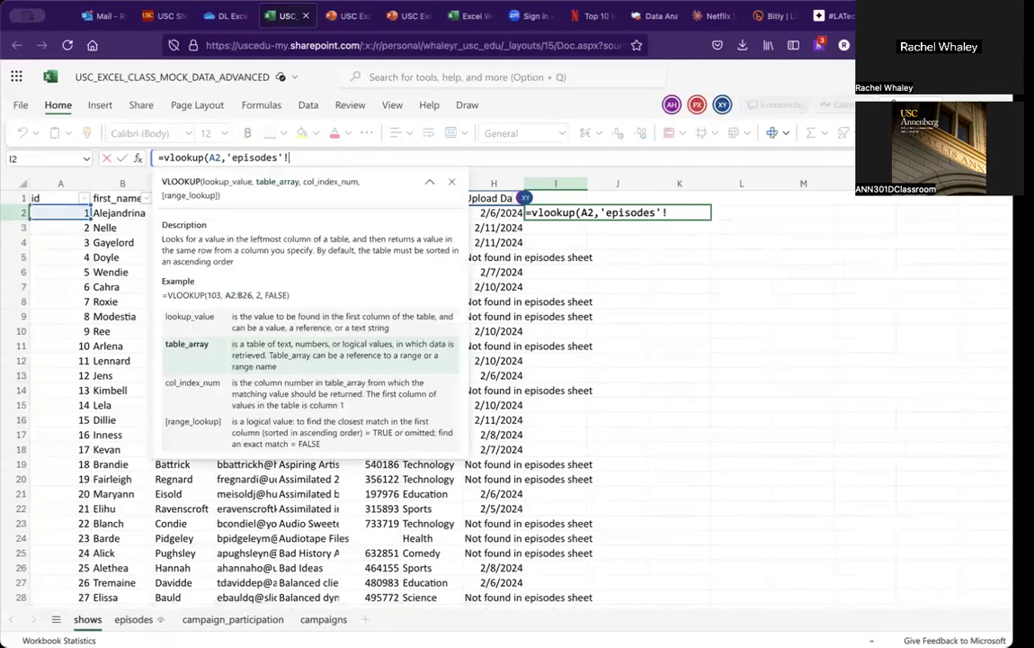
left_click(134, 619)
left_click(58, 198)
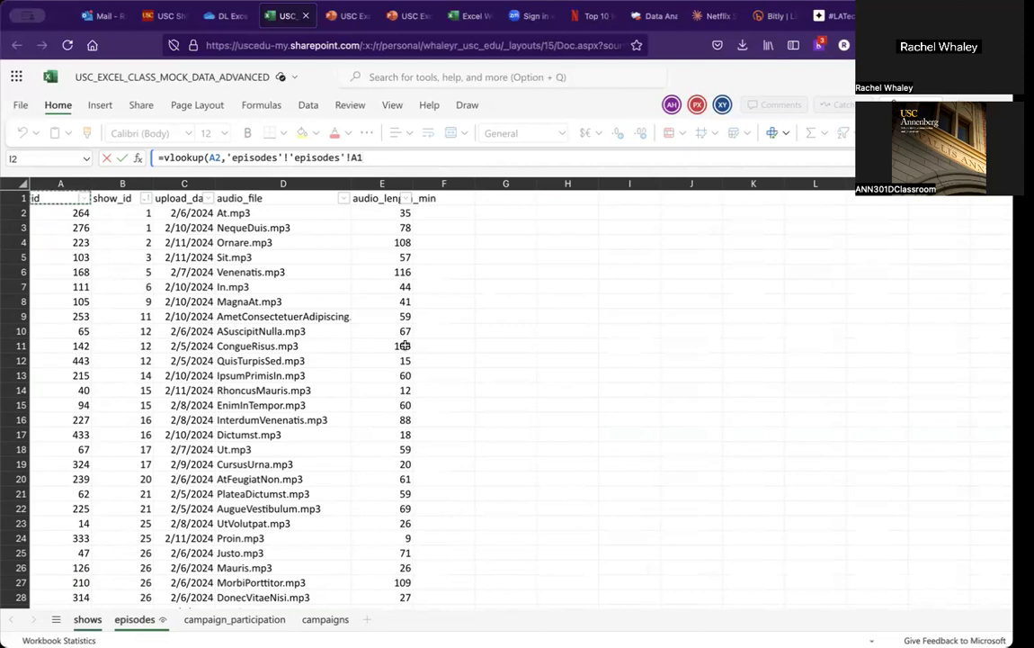
left_click(88, 620)
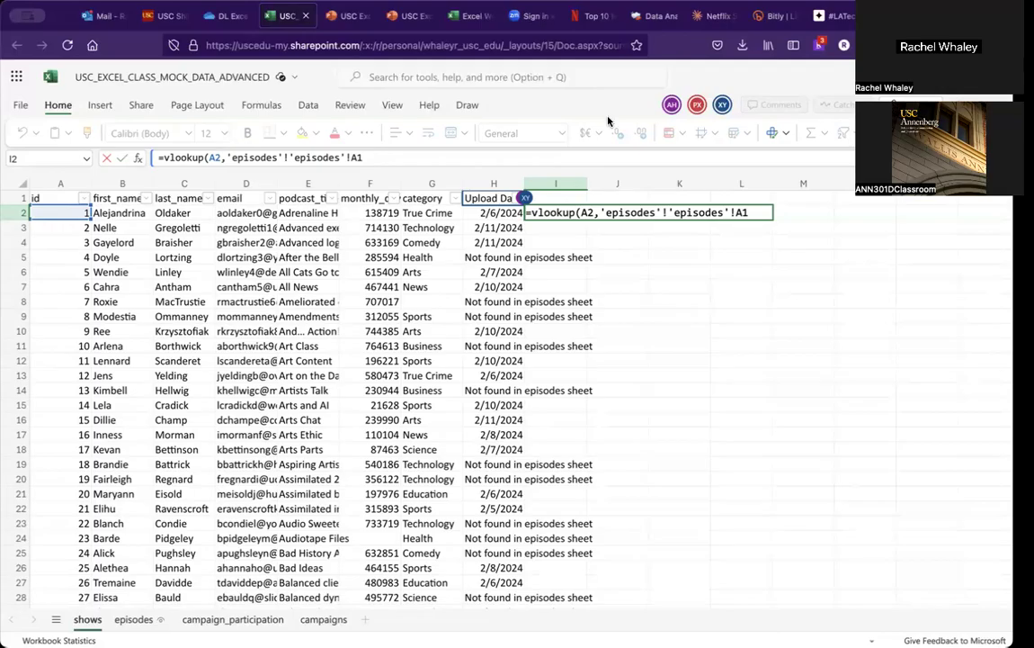
left_click_drag(374, 160, 155, 150)
key("BackSpace")
key("Return")
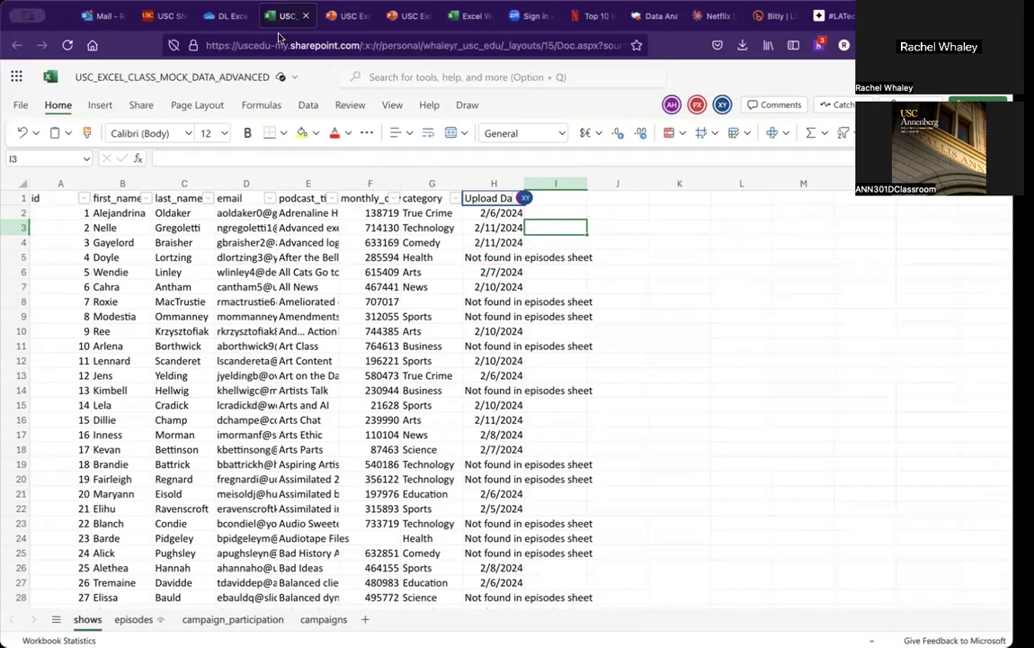
Step: Switch to the presentation to review the activity instructions slide, then return to the workbook
left_click(334, 14)
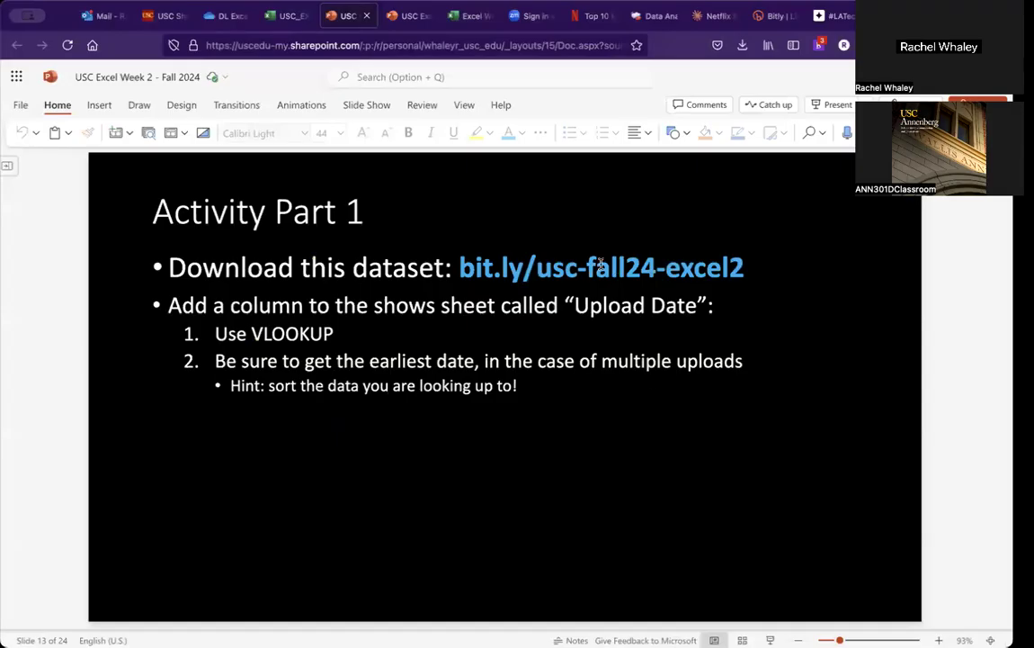
left_click(289, 16)
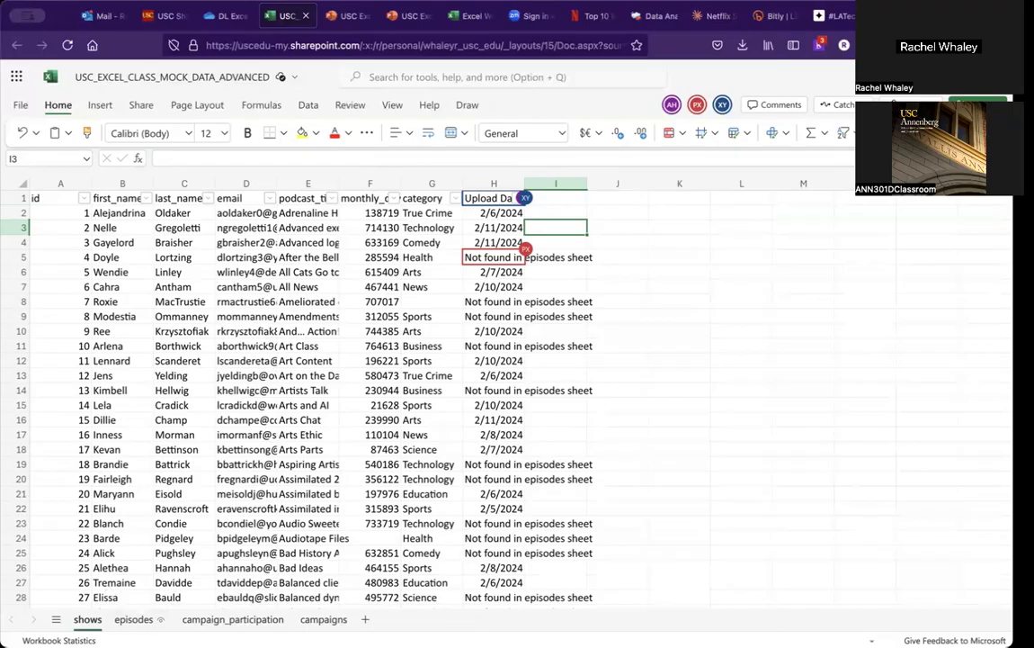
Step: Sort the episodes sheet by upload date from newest to oldest and check the Upload Date result in H2 on shows
left_click(133, 620)
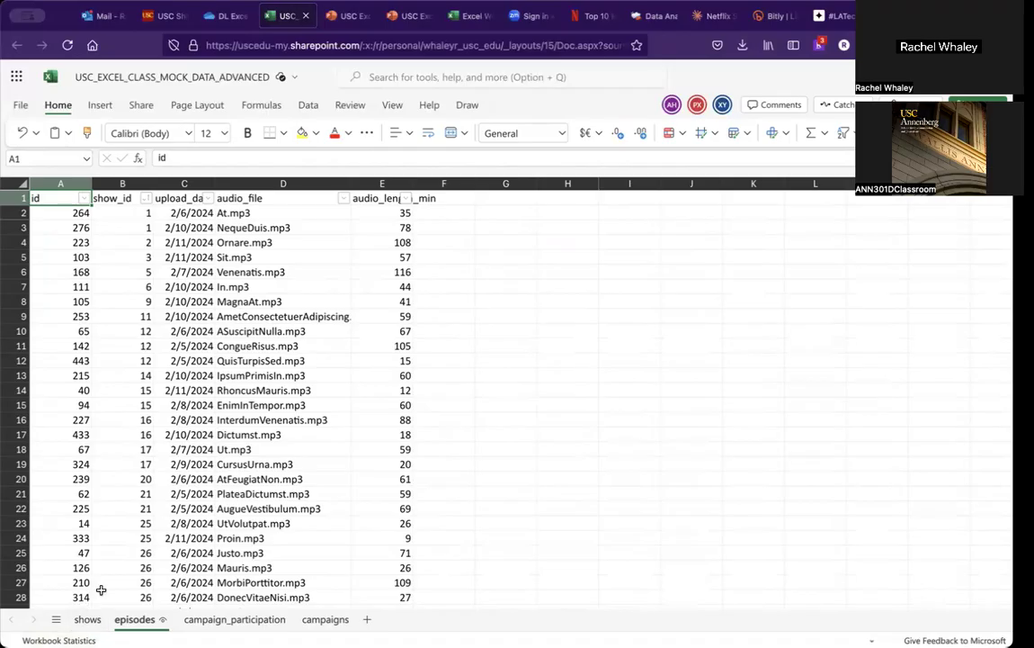
left_click(86, 618)
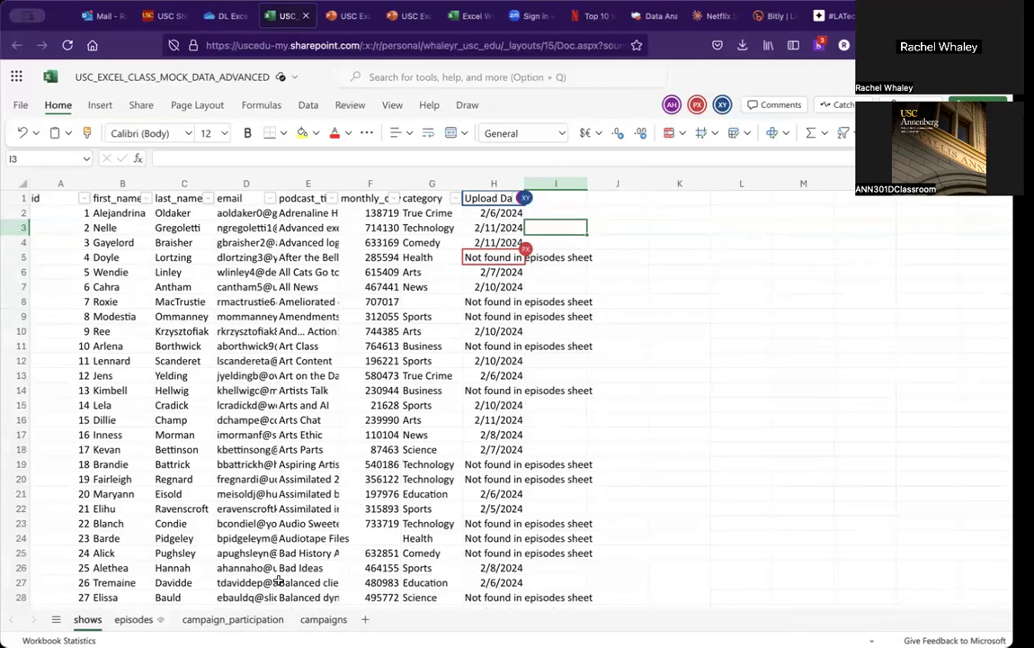
left_click(134, 619)
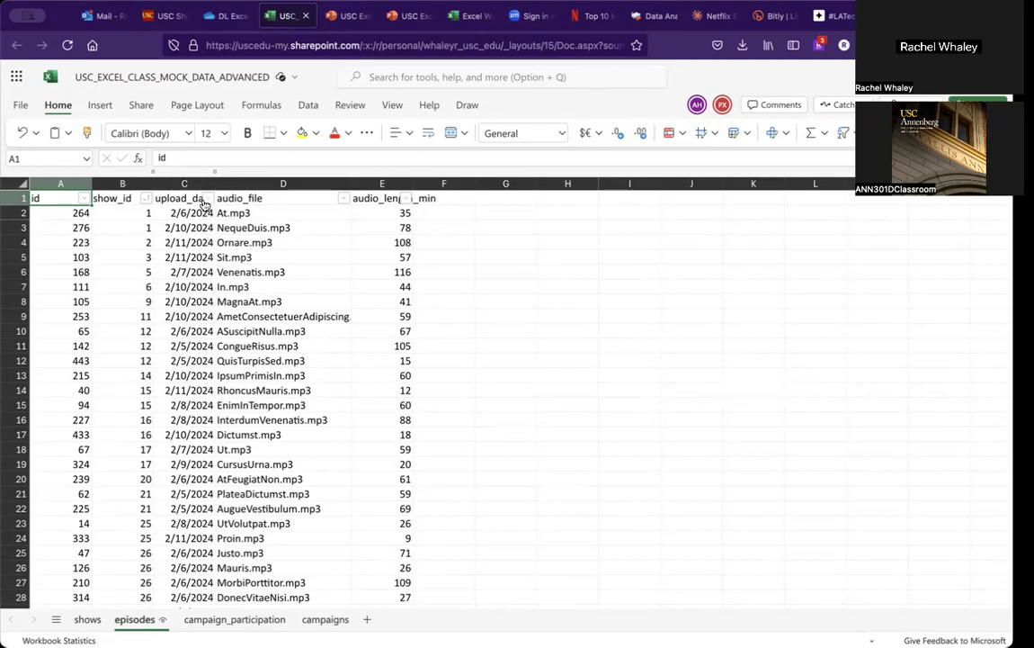
left_click(207, 199)
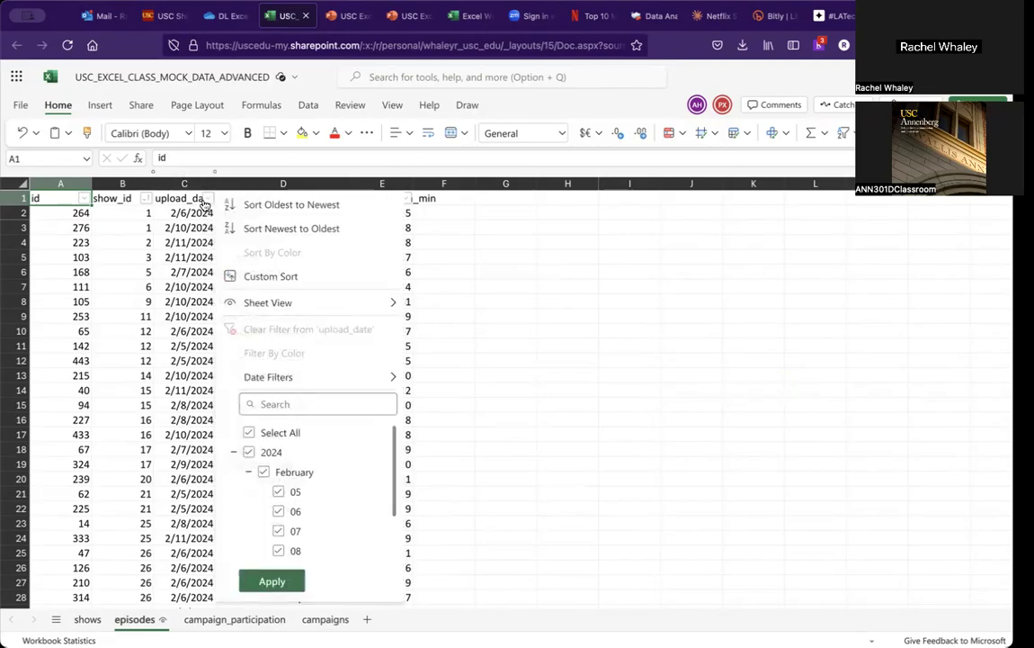
left_click(241, 230)
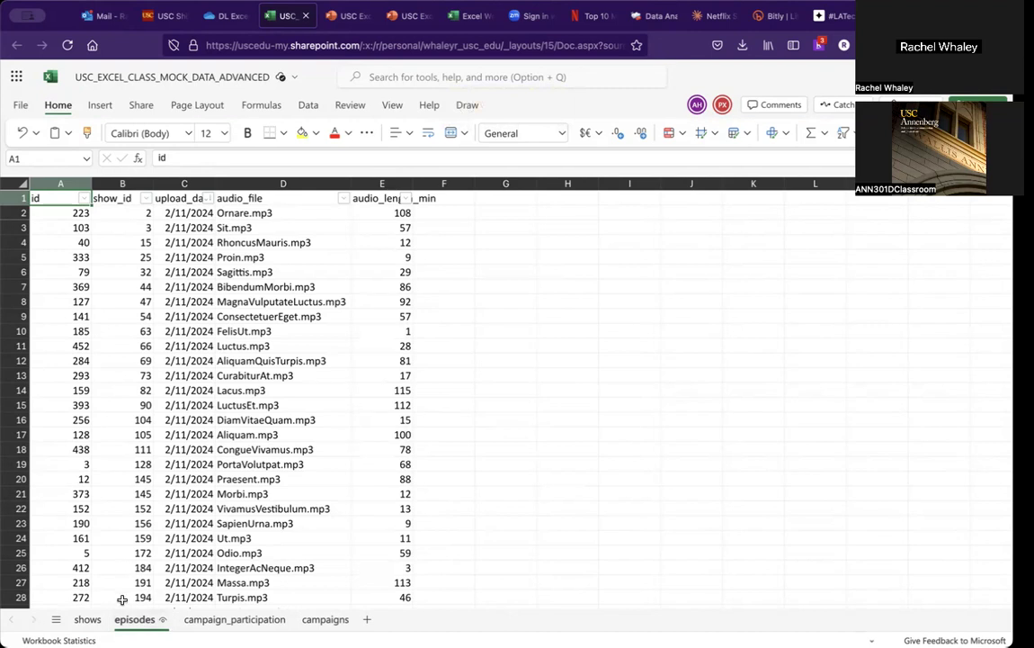
left_click(87, 620)
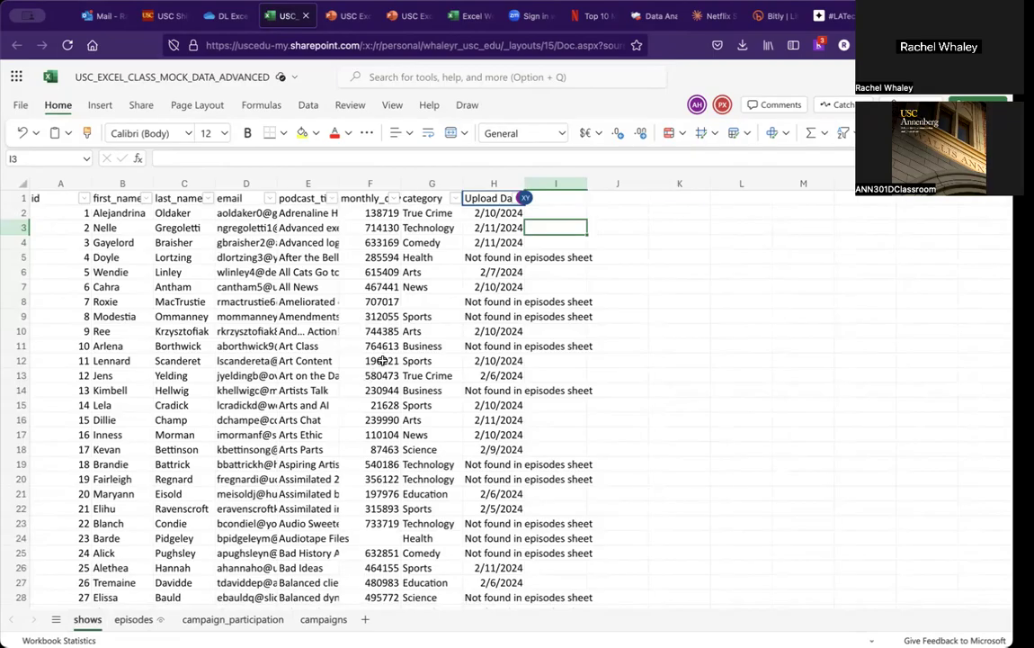
left_click(493, 212)
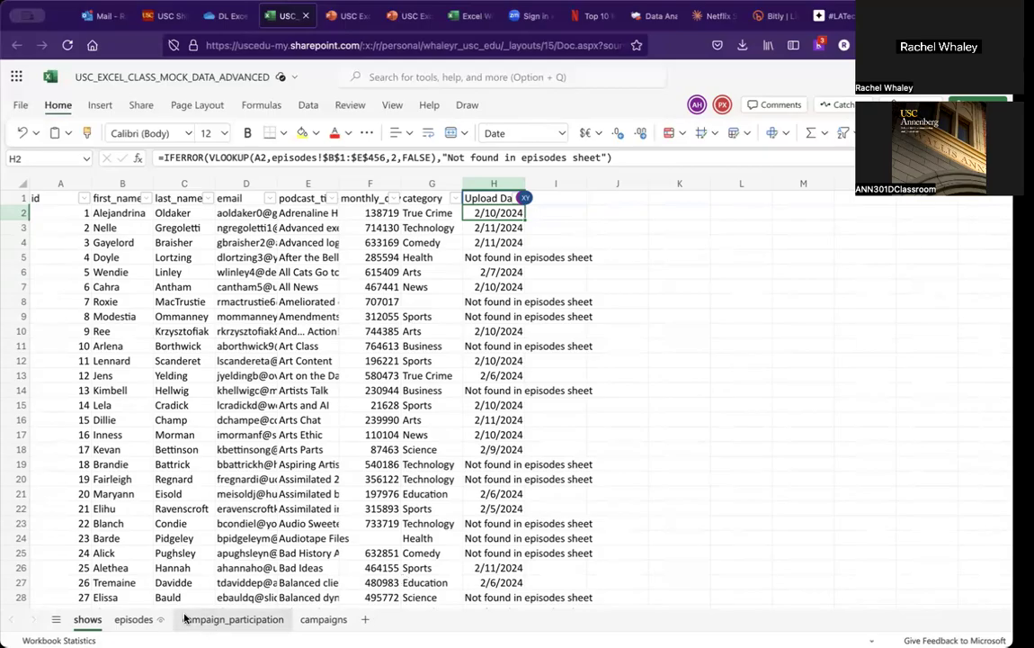
Step: Scroll through the episodes sheet to examine the order of upload dates
left_click(136, 619)
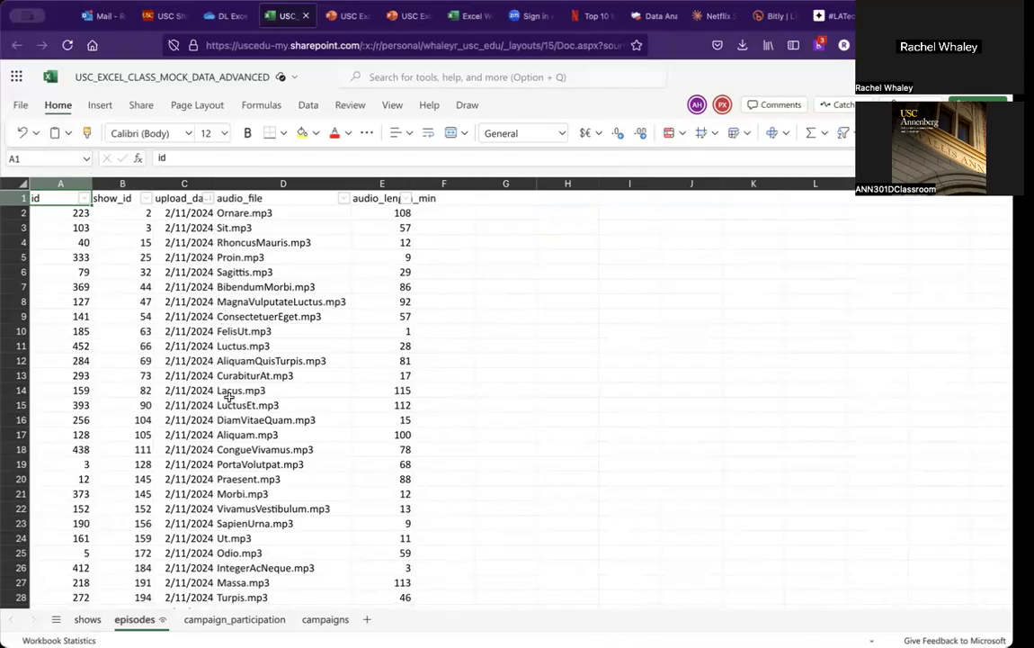
scroll(204, 491, "down", 7)
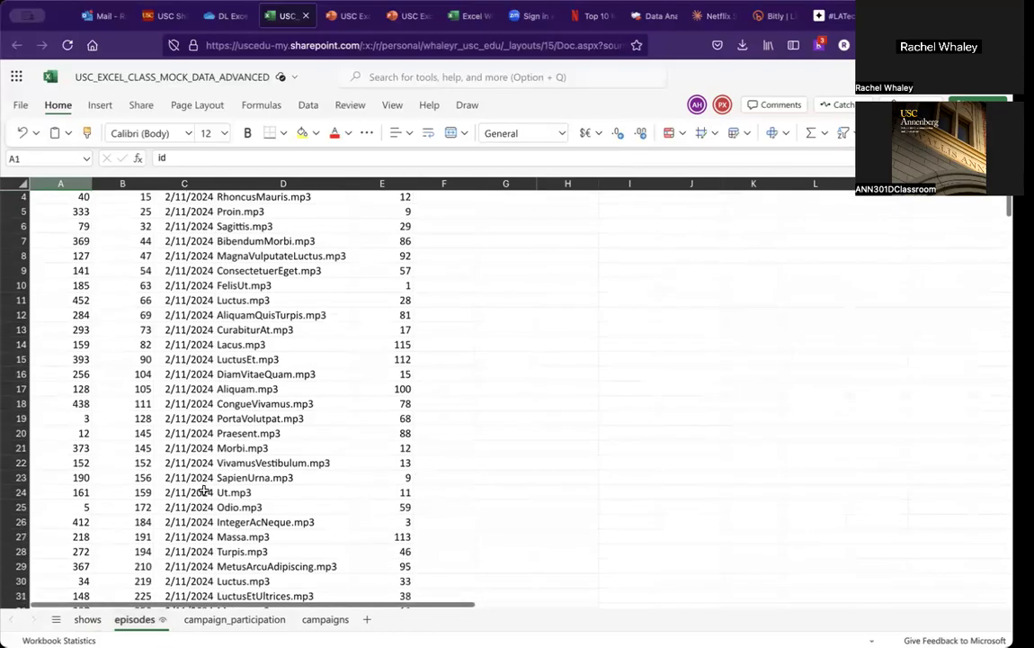
scroll(204, 490, "down", 11)
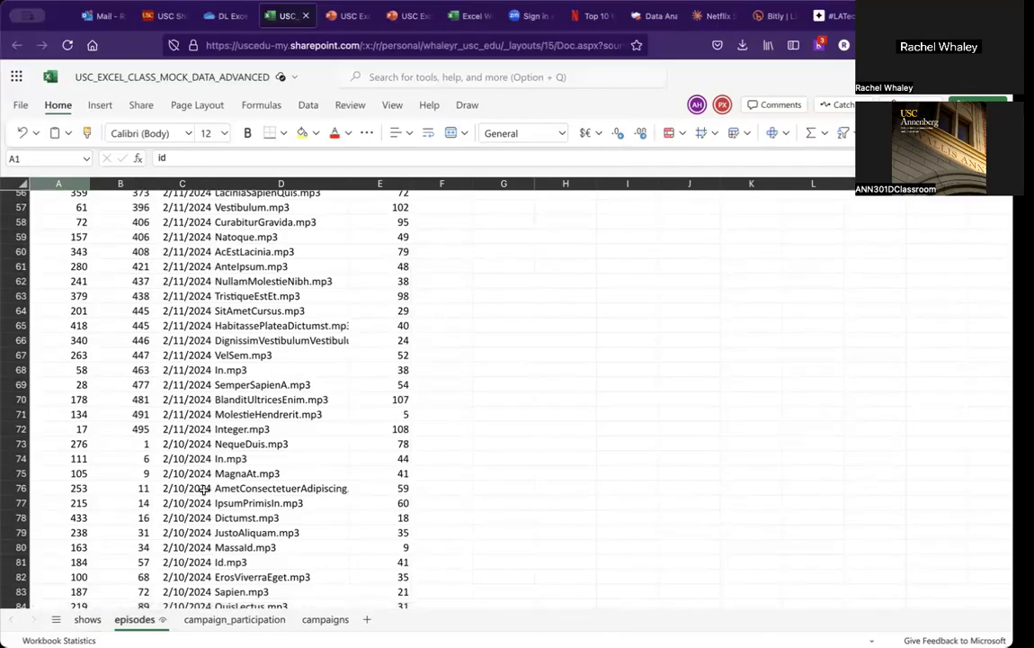
scroll(205, 489, "up", 2)
scroll(205, 489, "down", 8)
scroll(208, 495, "up", 20)
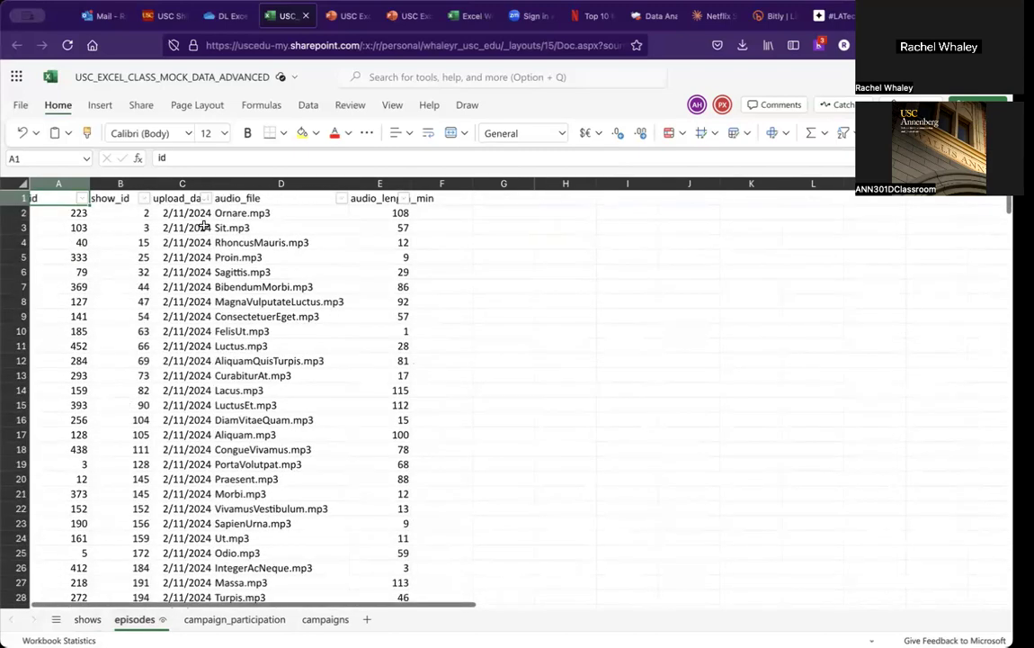
Step: Sort the episodes sheet by upload date from oldest to newest, then switch back to the activity slide
left_click(205, 209)
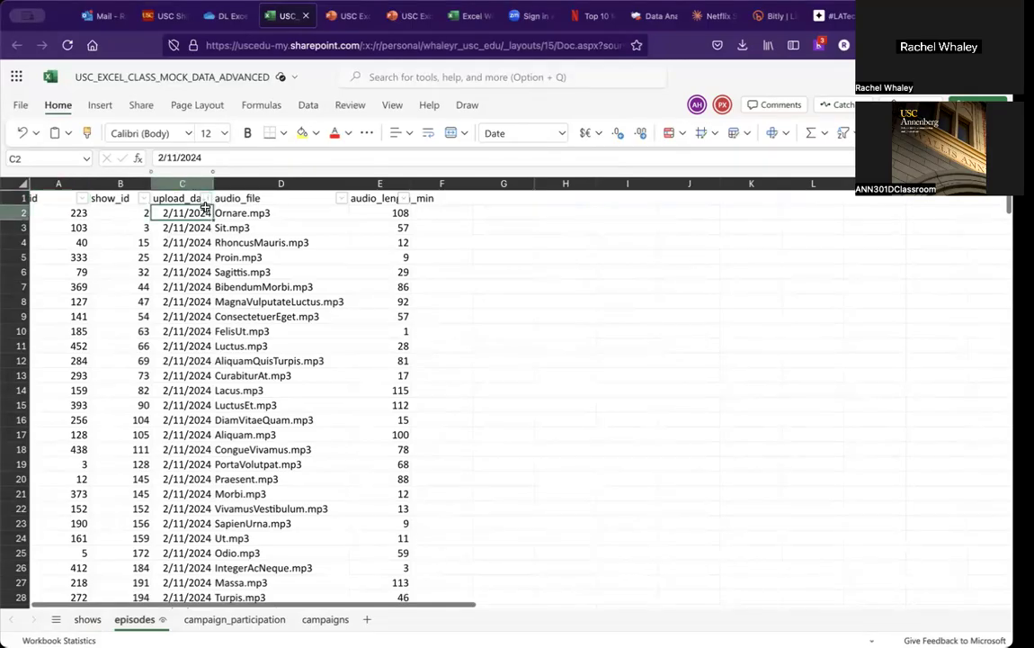
left_click(207, 201)
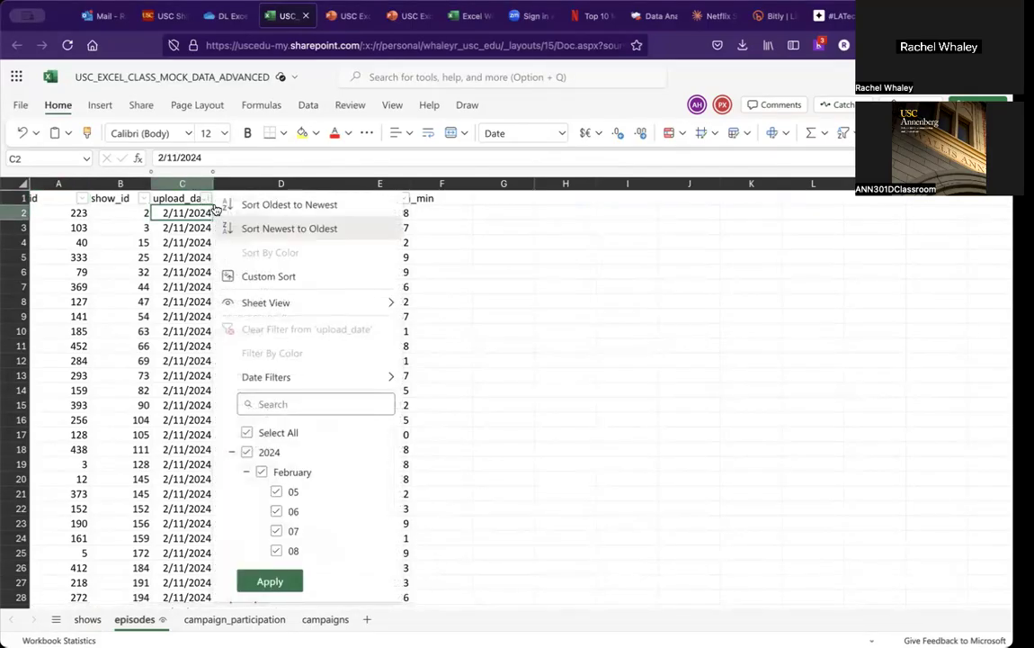
left_click(271, 207)
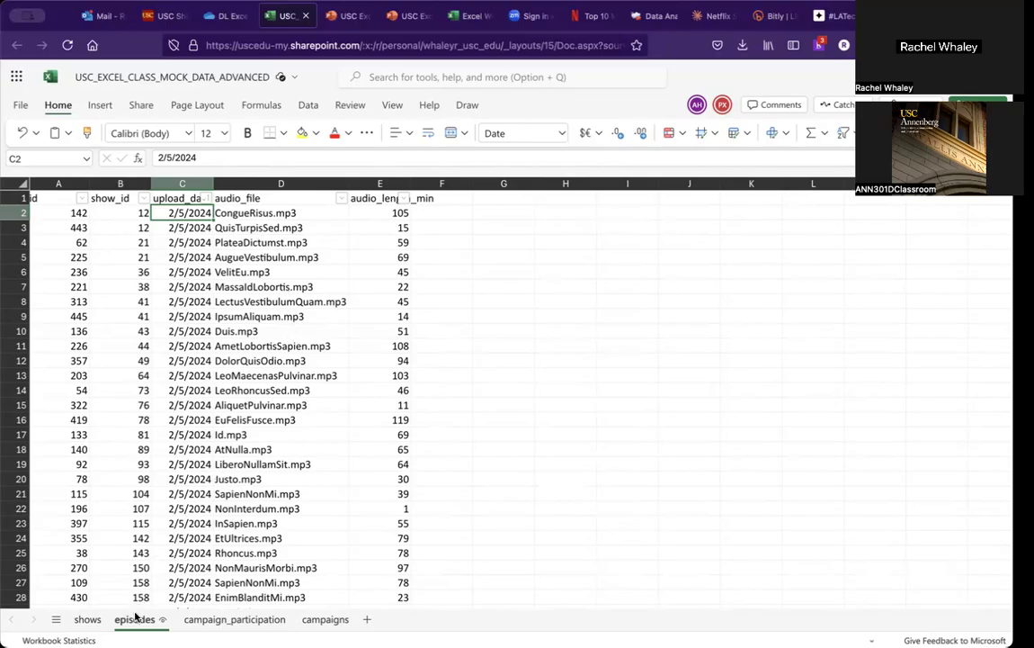
left_click(88, 620)
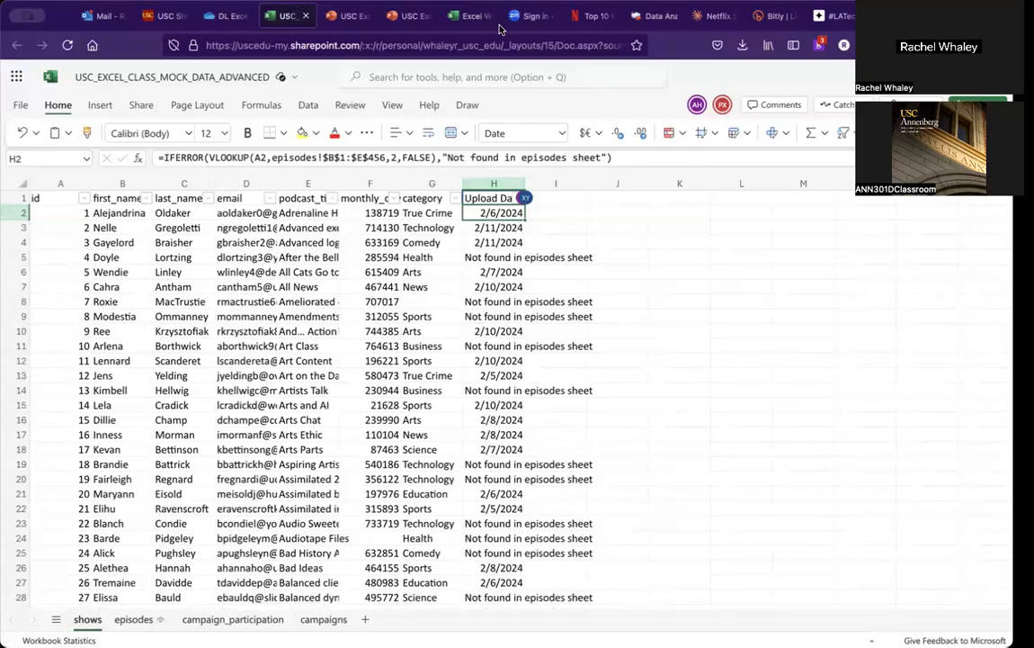
left_click(338, 16)
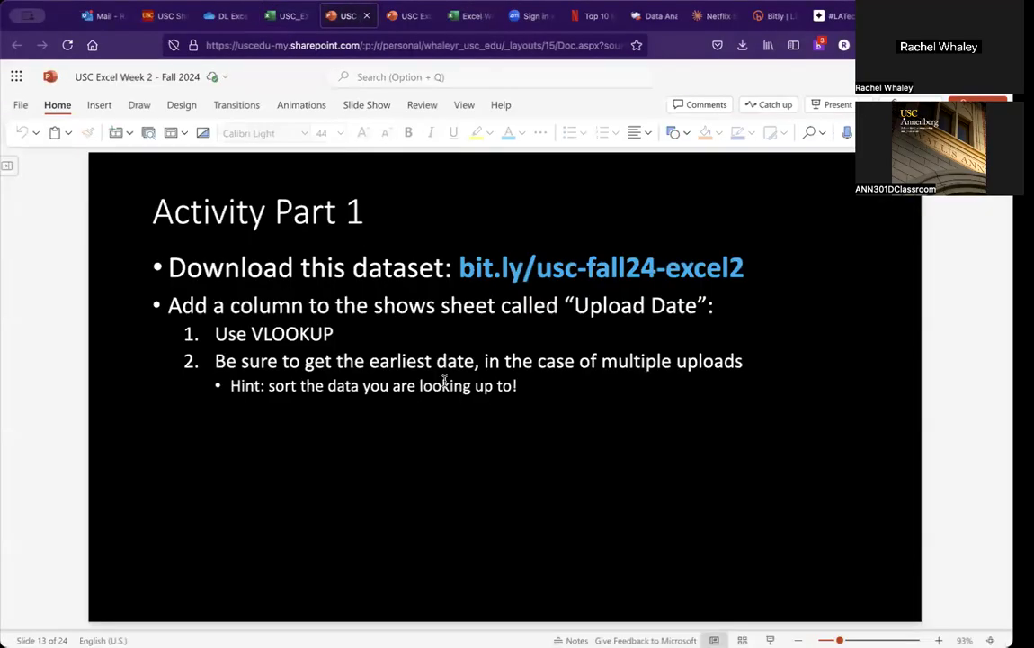
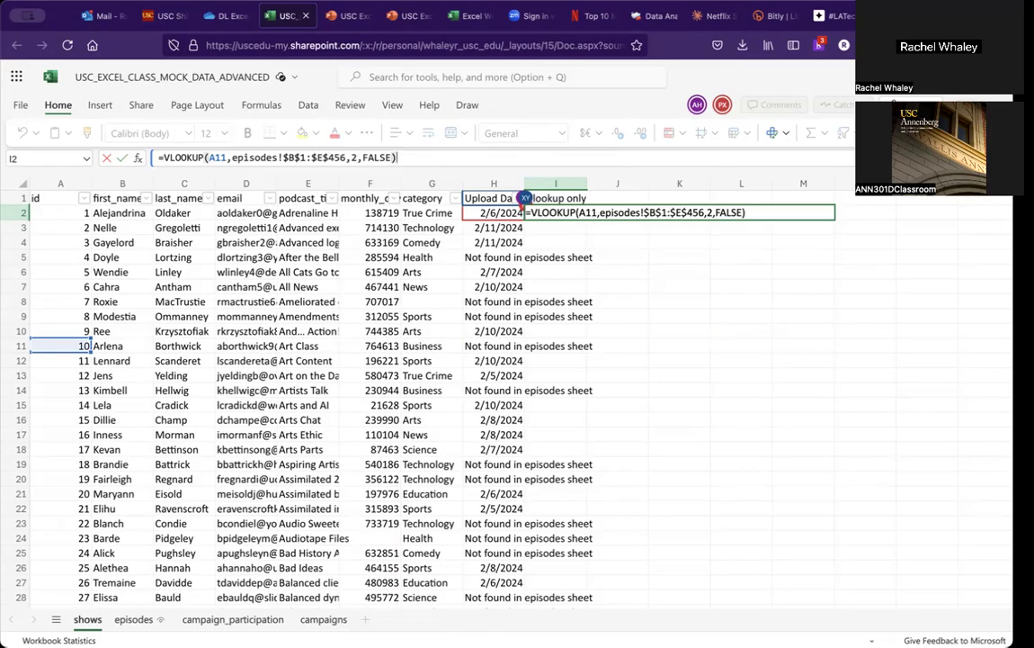
Step: Change the lookup value in I2's VLOOKUP formula from A11 to A2 and confirm the formula
left_click(224, 157)
key("BackSpace")
key("BackSpace")
type("2")
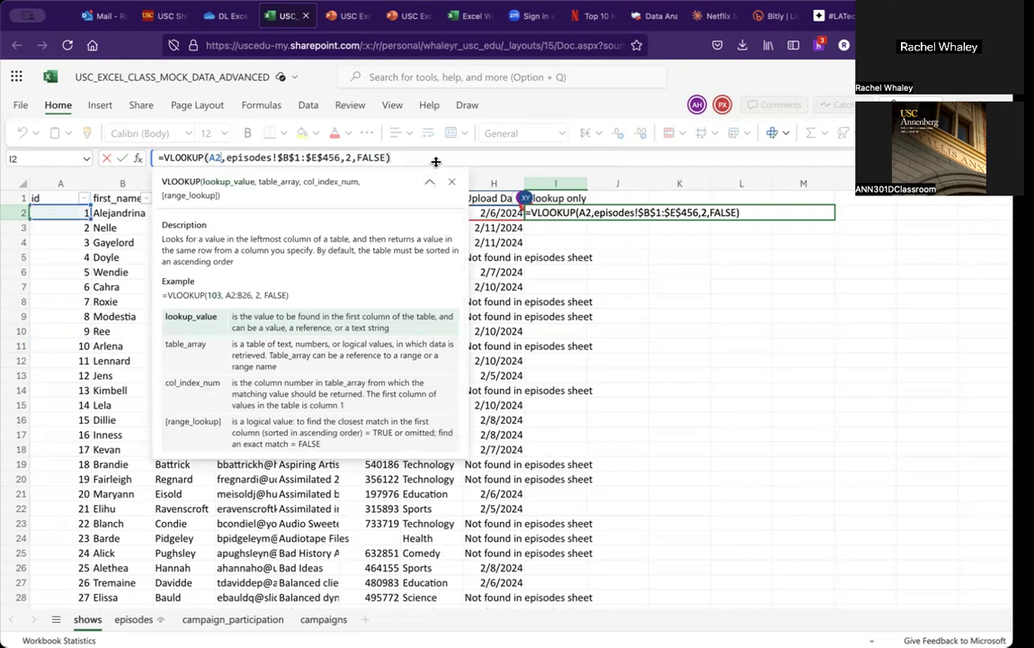
left_click(432, 158)
key("Return")
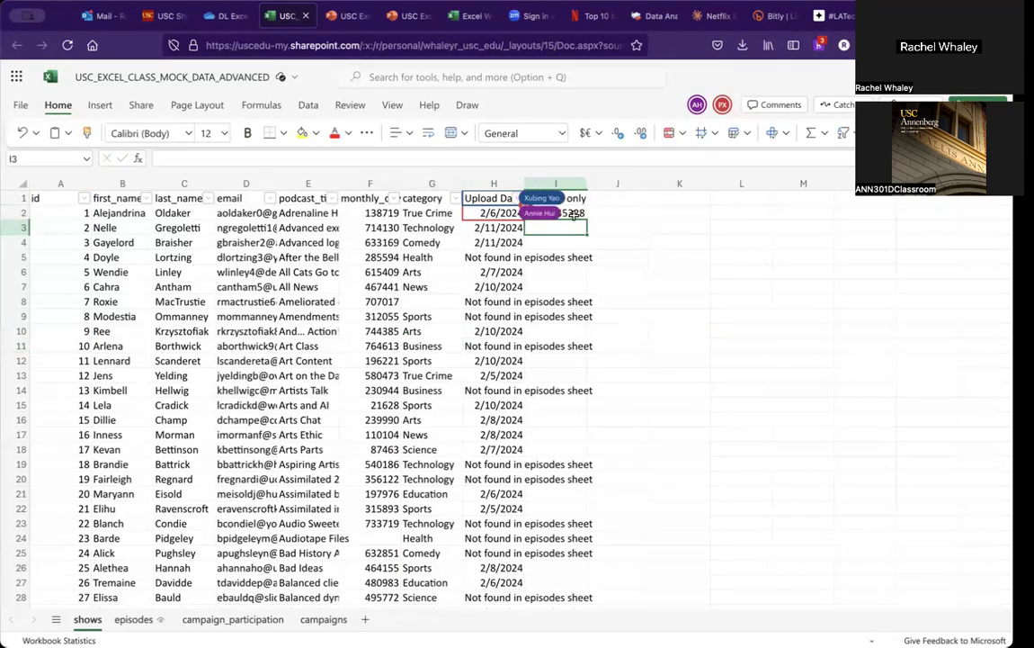
Step: Format cell I2 as Short Date
left_click(578, 213)
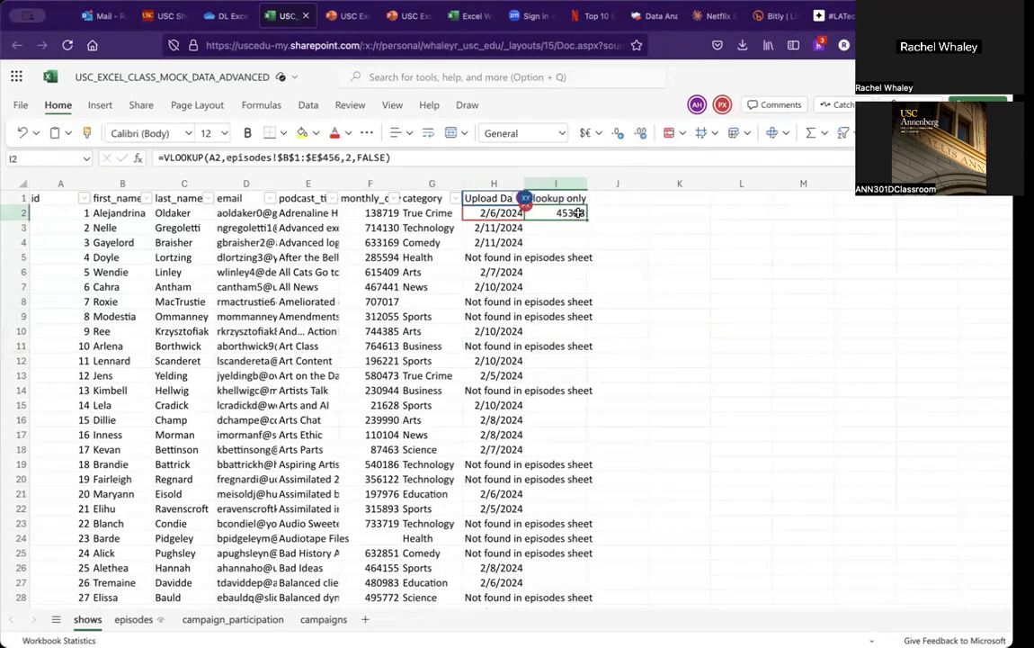
left_click(563, 133)
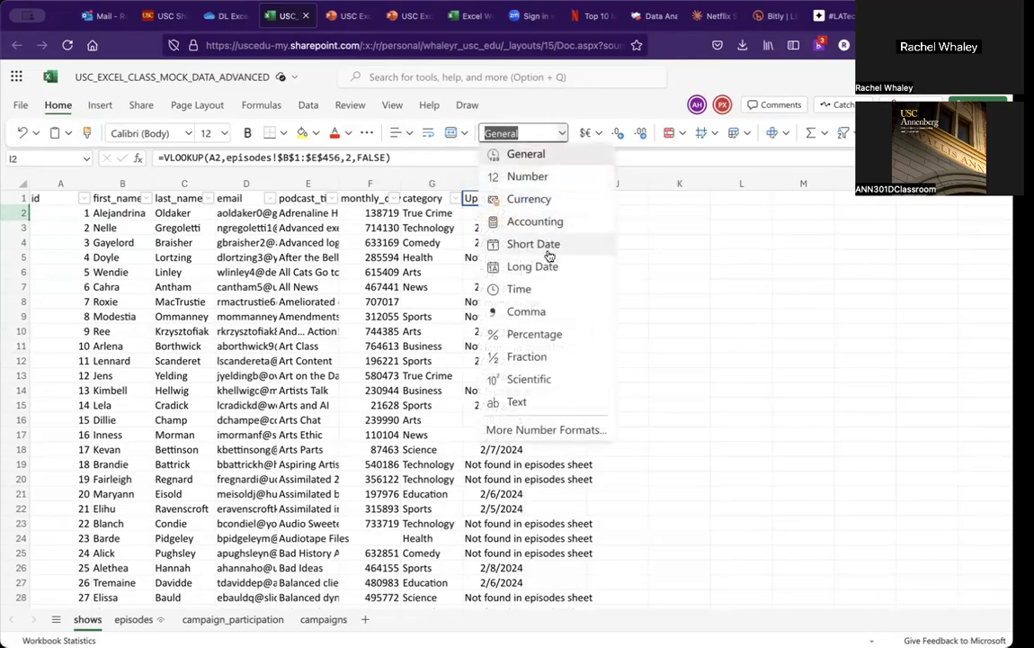
left_click(548, 252)
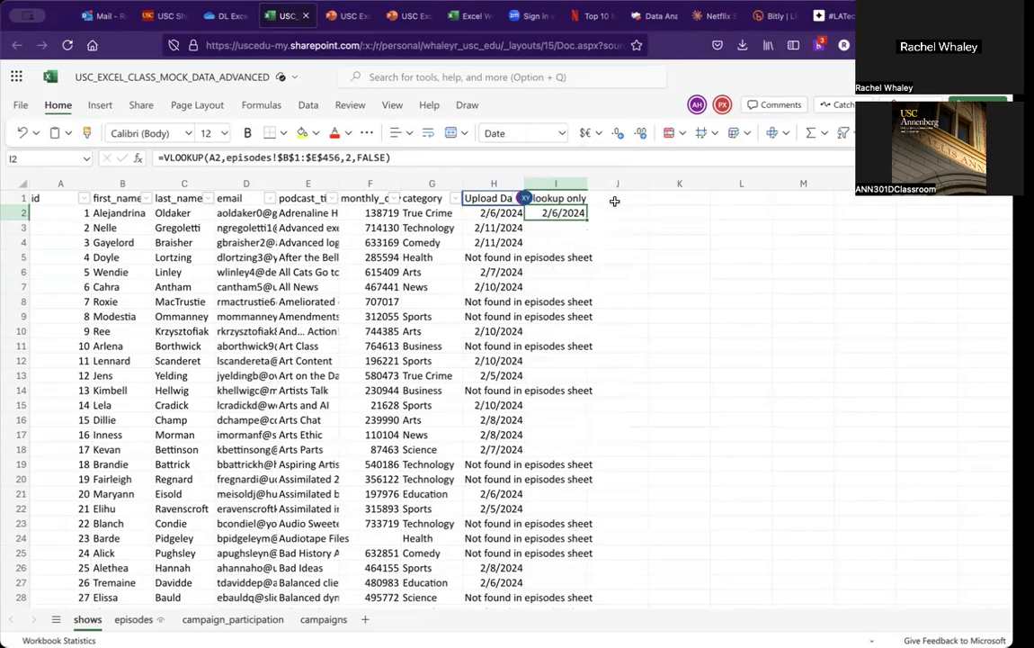
Step: Add the header "if error" in J1
left_click(614, 201)
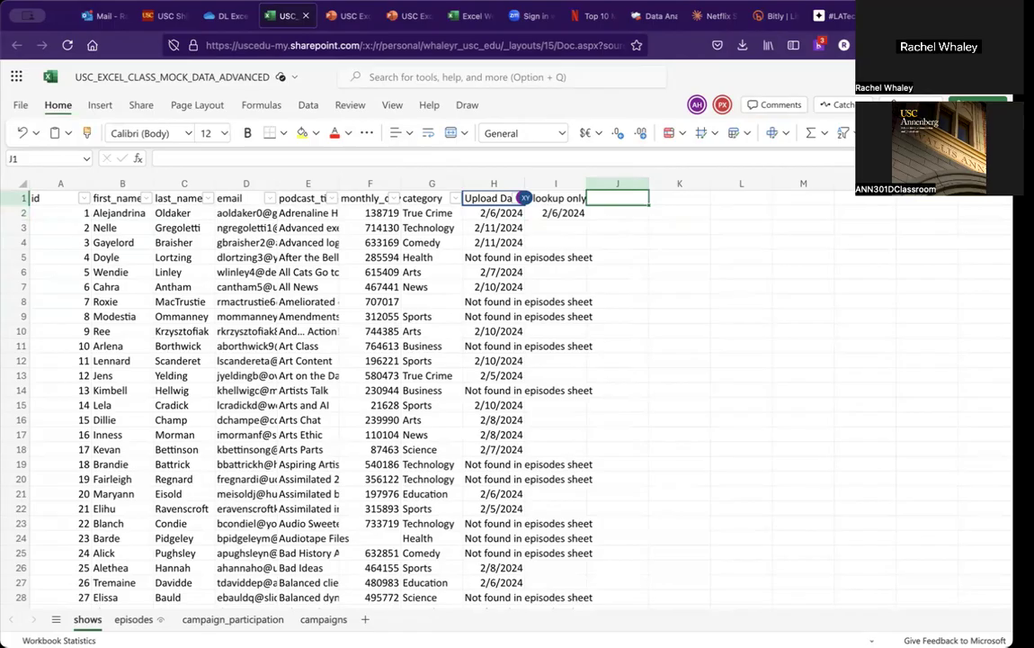
type("if error")
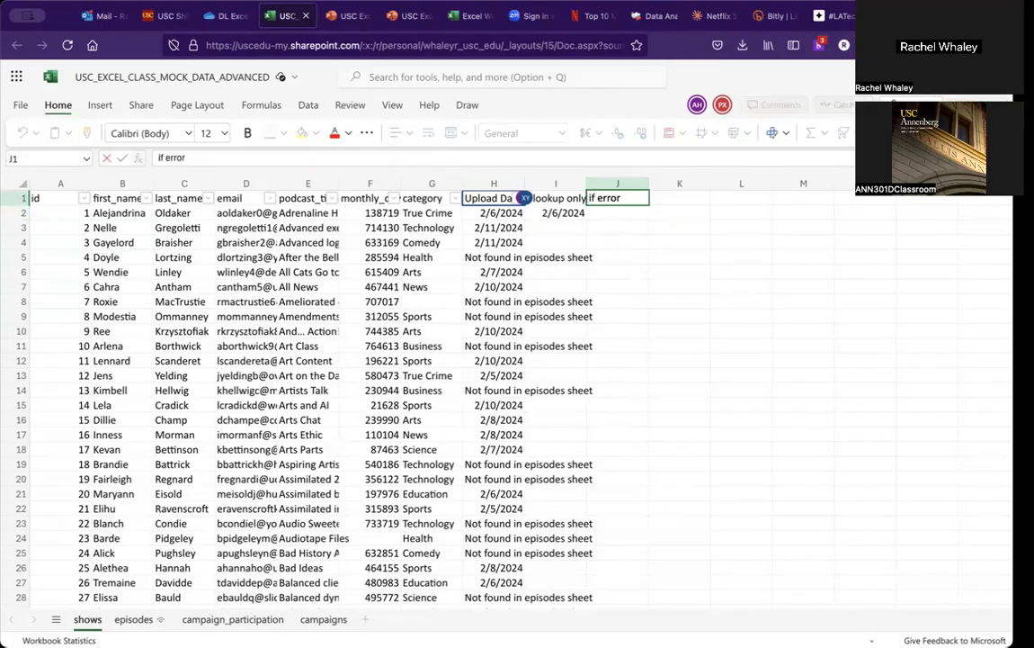
key("Return")
Step: In J2, enter =IFERROR(I2,"nice error message") to wrap the lookup result
type("=")
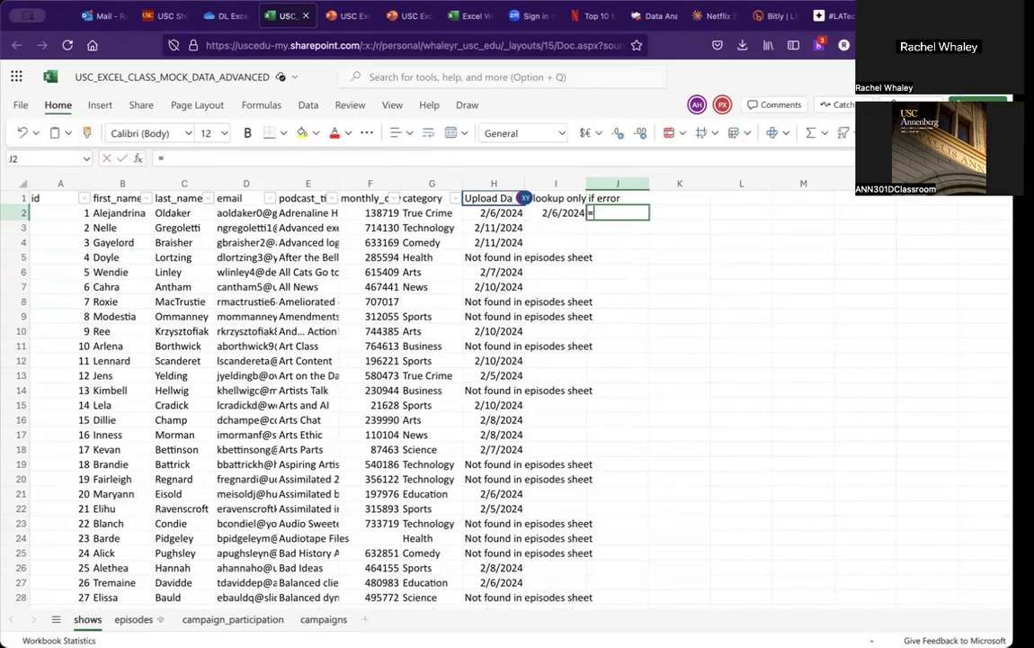
type("iferror(")
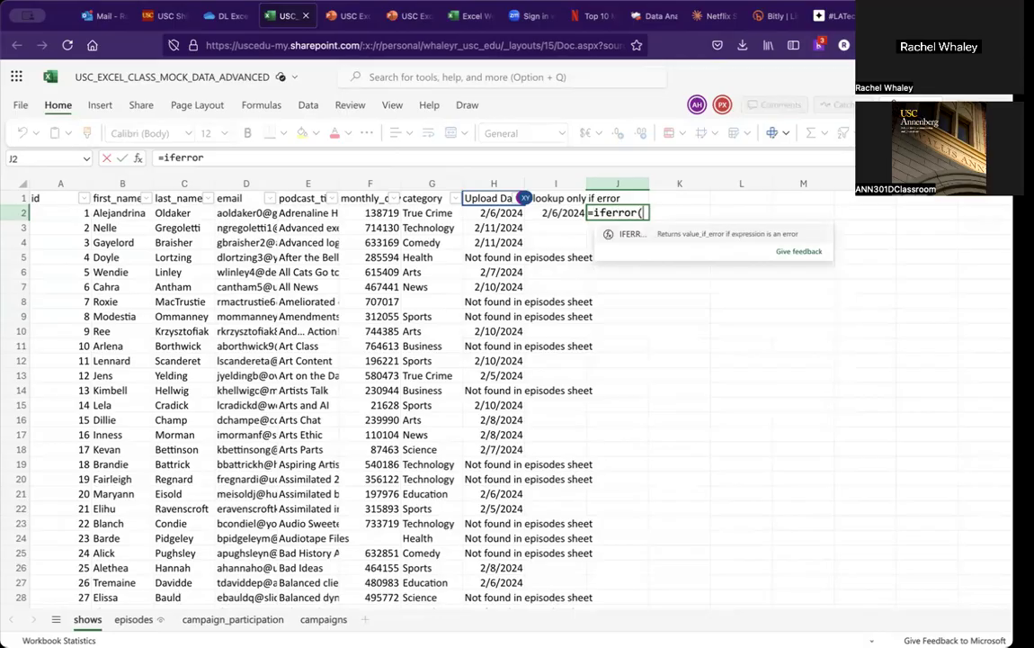
key("Left")
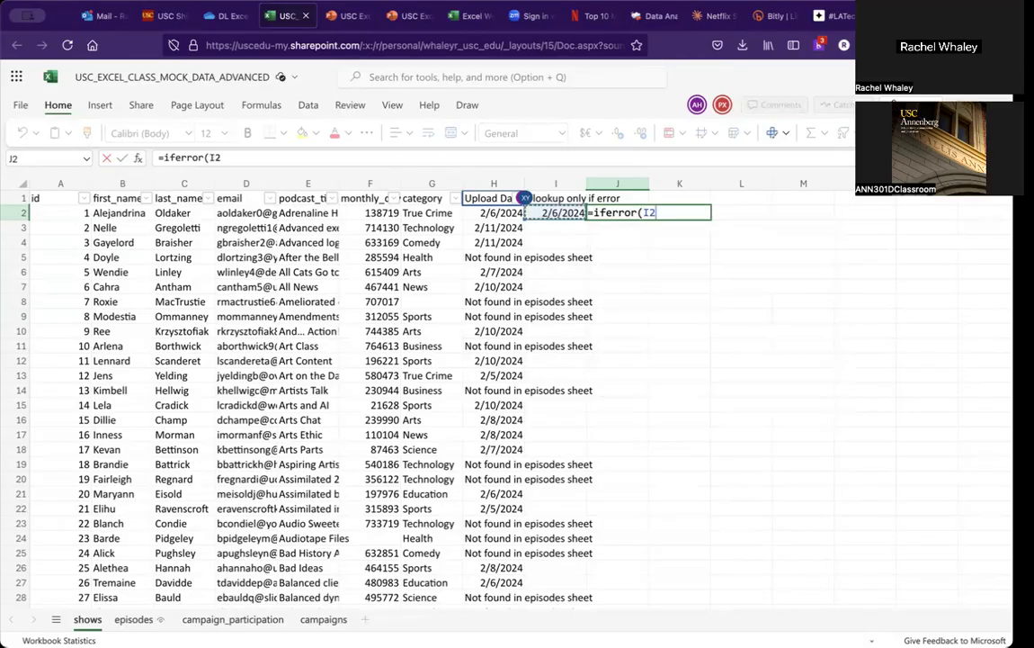
type(",")
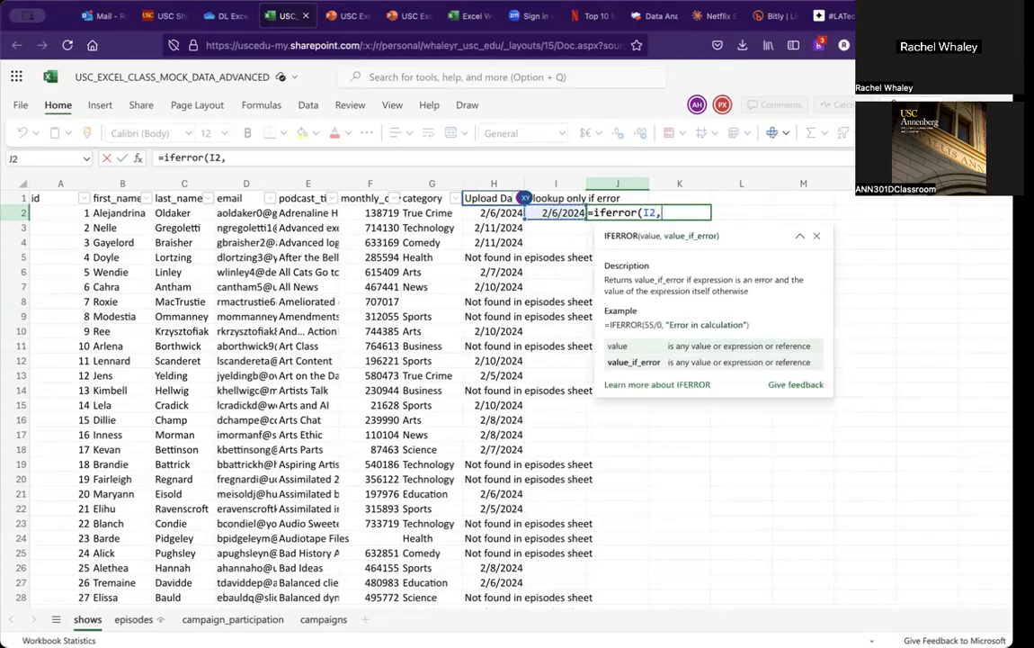
type("\"nice er")
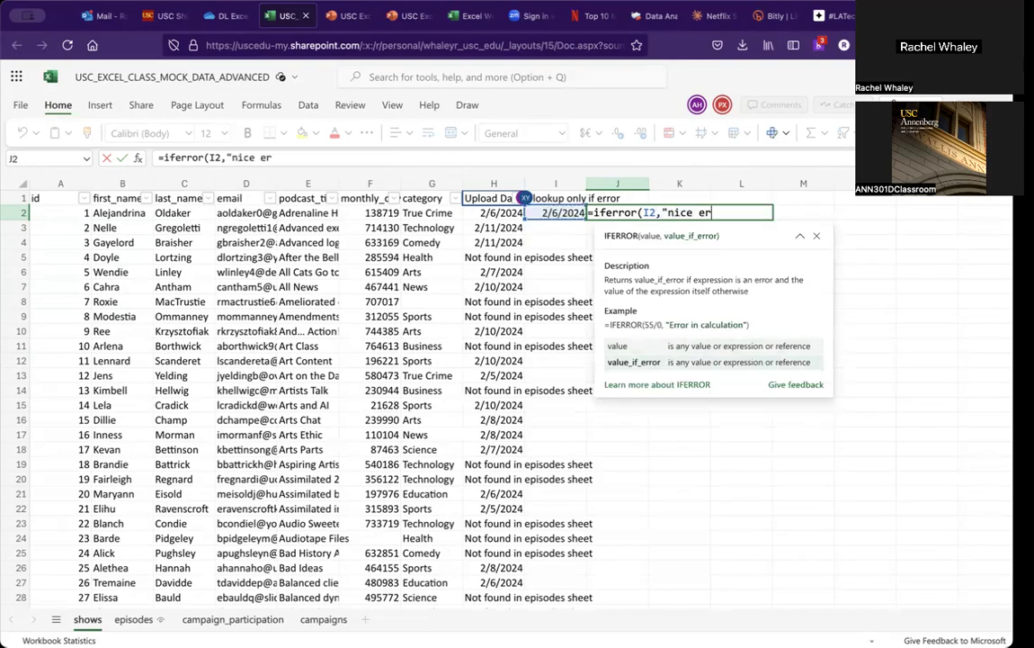
type("ror message\")")
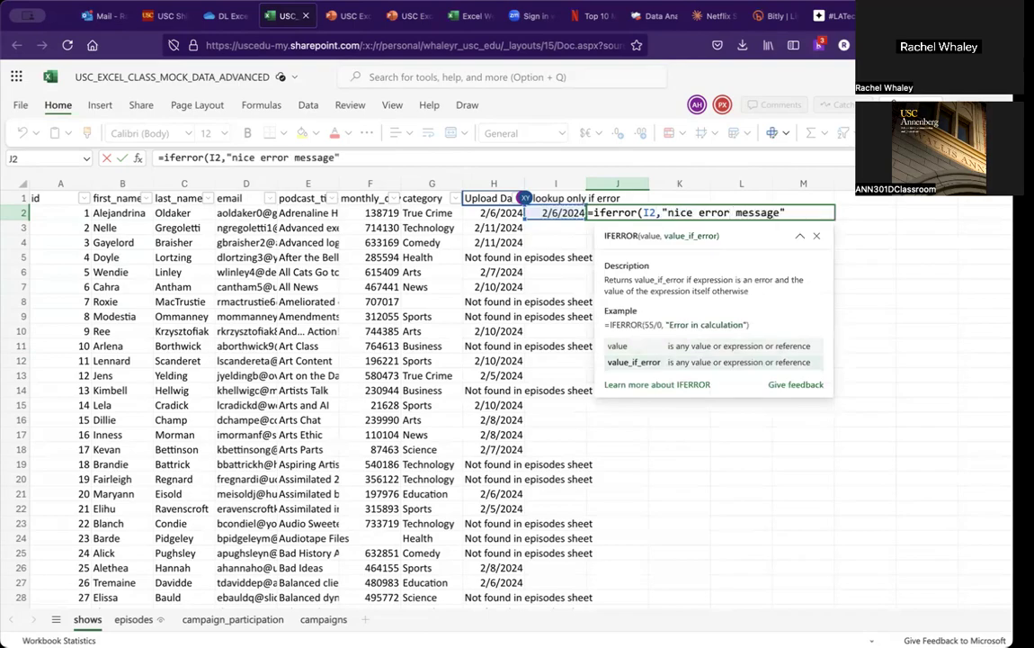
key("Return")
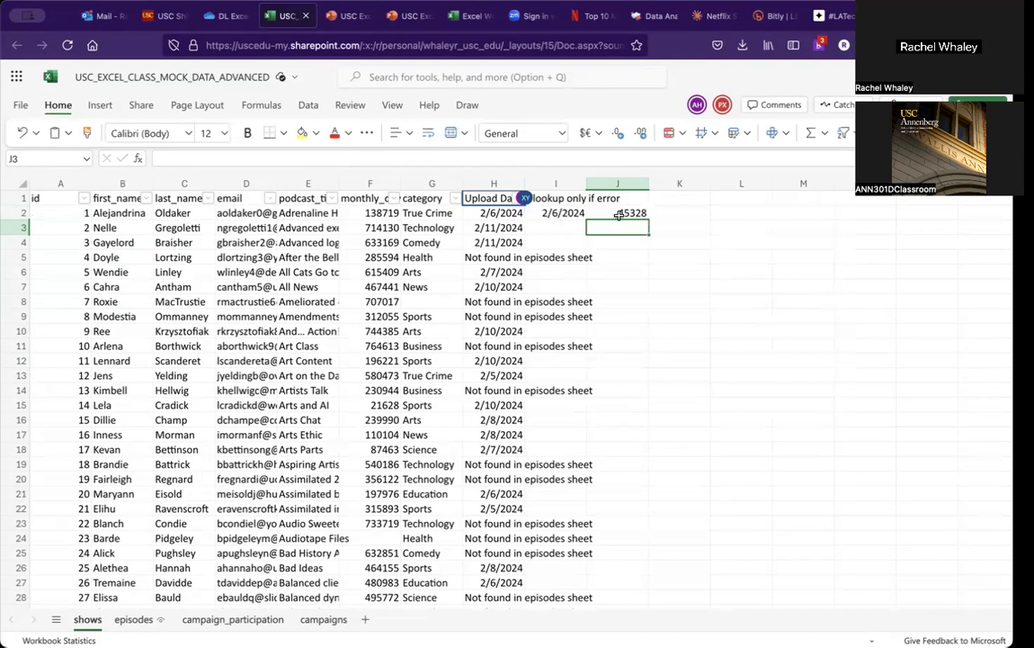
Step: Widen column I and format J2 as Short Date
left_click(617, 212)
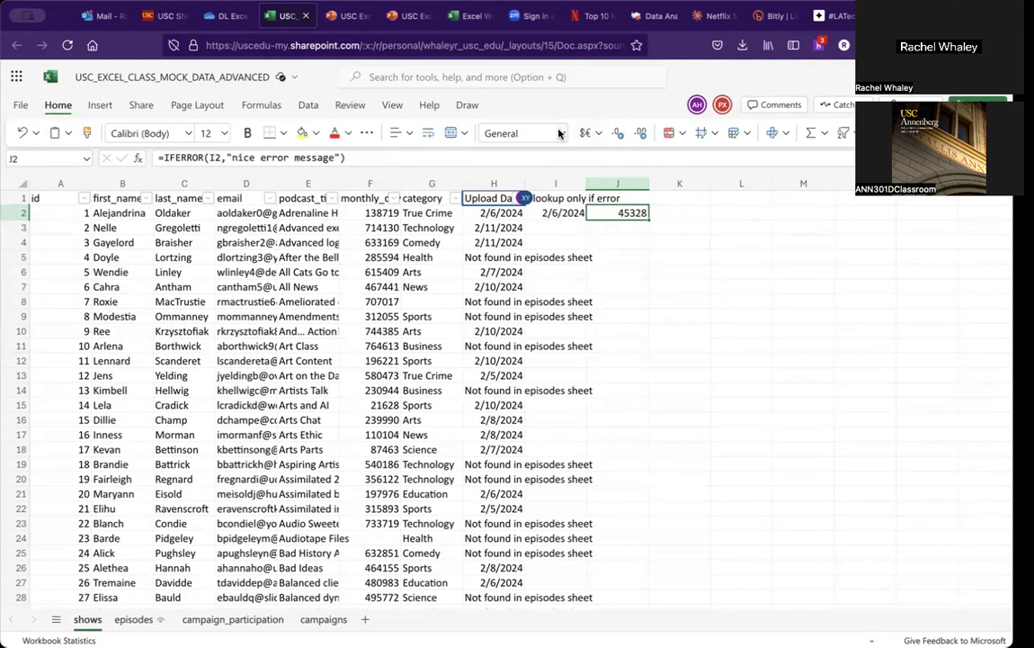
left_click(505, 128)
left_click(544, 160)
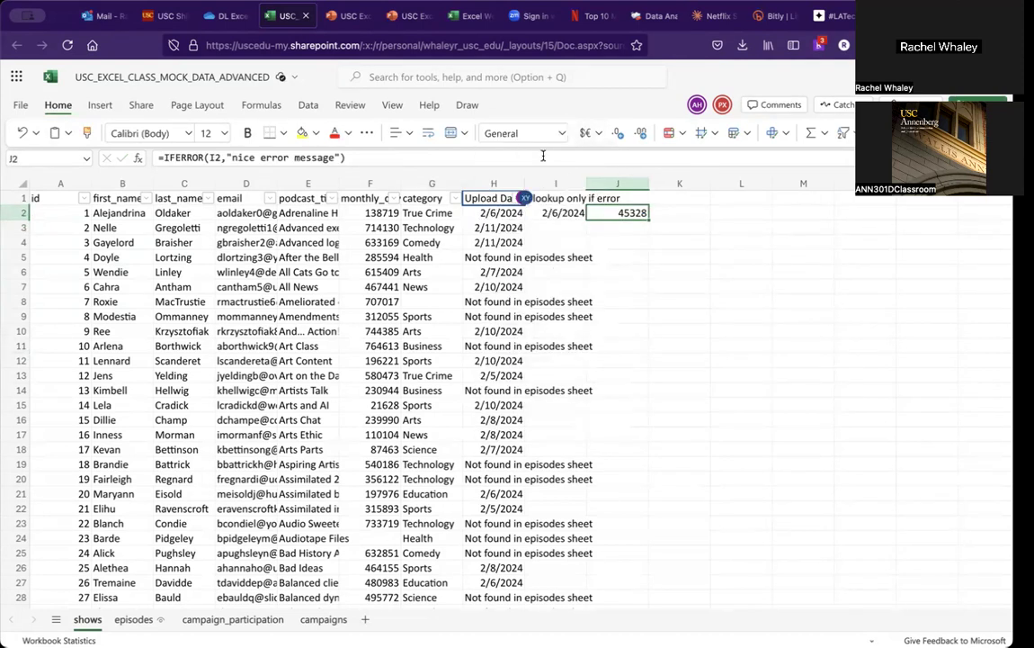
left_click(617, 241)
left_click_drag(585, 186, 612, 186)
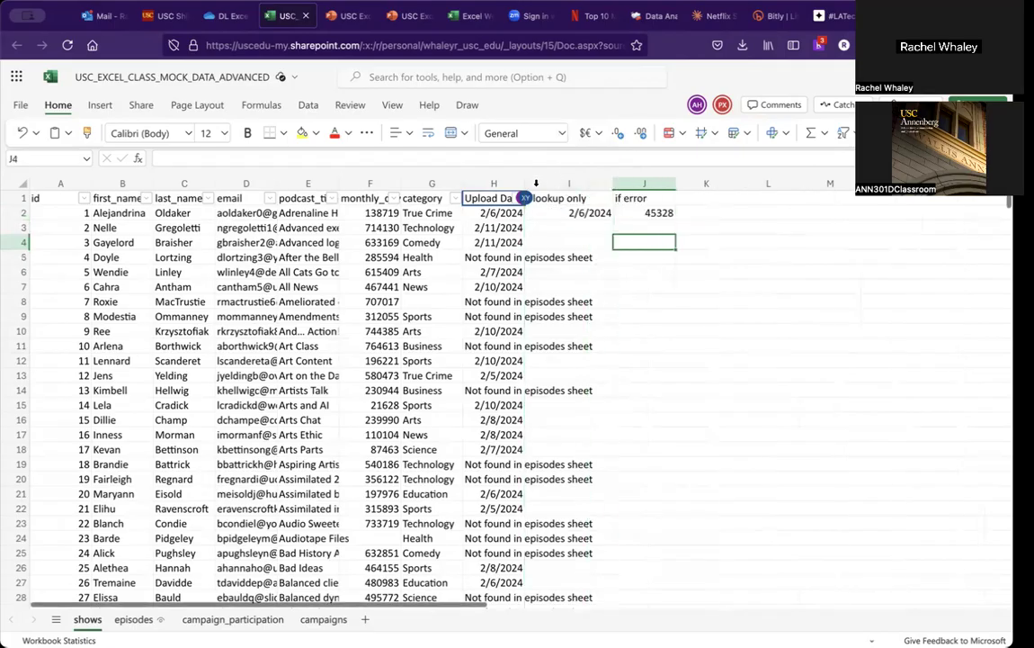
left_click(635, 215)
left_click(529, 132)
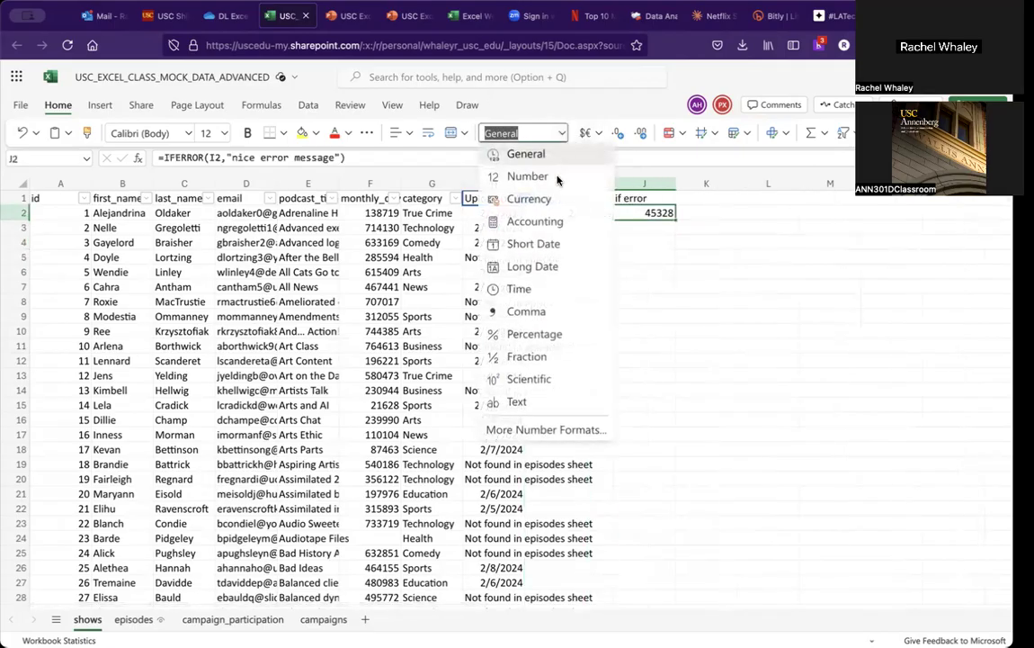
left_click(537, 242)
Step: Copy the lookup only and if error formulas from row 2 down through row 8
left_click_drag(567, 212, 644, 302)
key("ctrl+c")
key("ctrl+v")
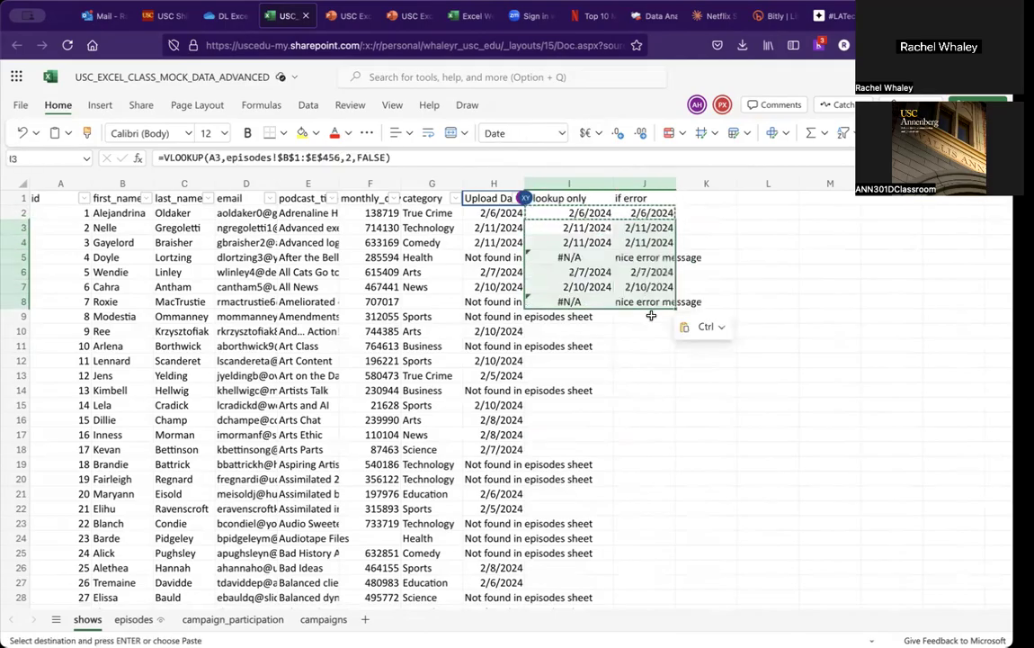
left_click(644, 361)
key("Escape")
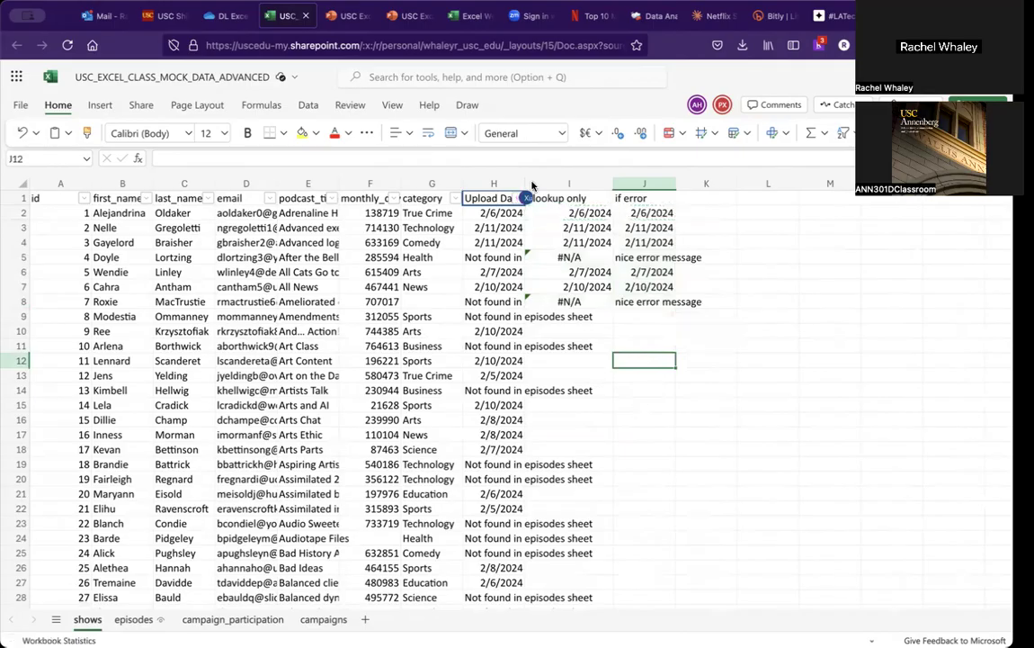
Step: Compare the formulas and results in the lookup only and if error columns across the first rows
left_click(488, 270)
key("Right")
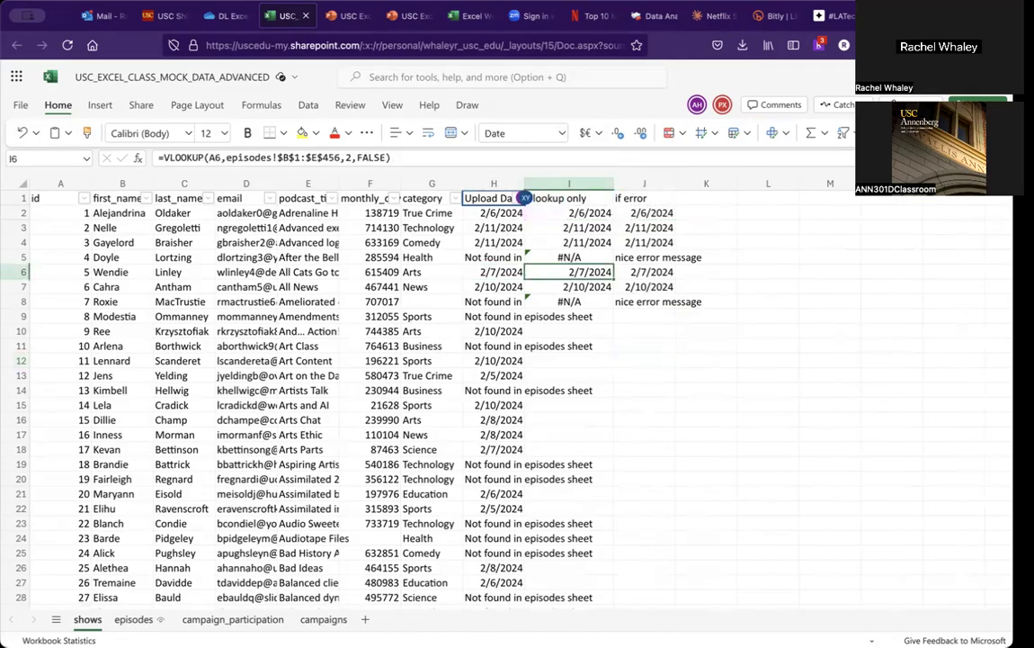
key("Up")
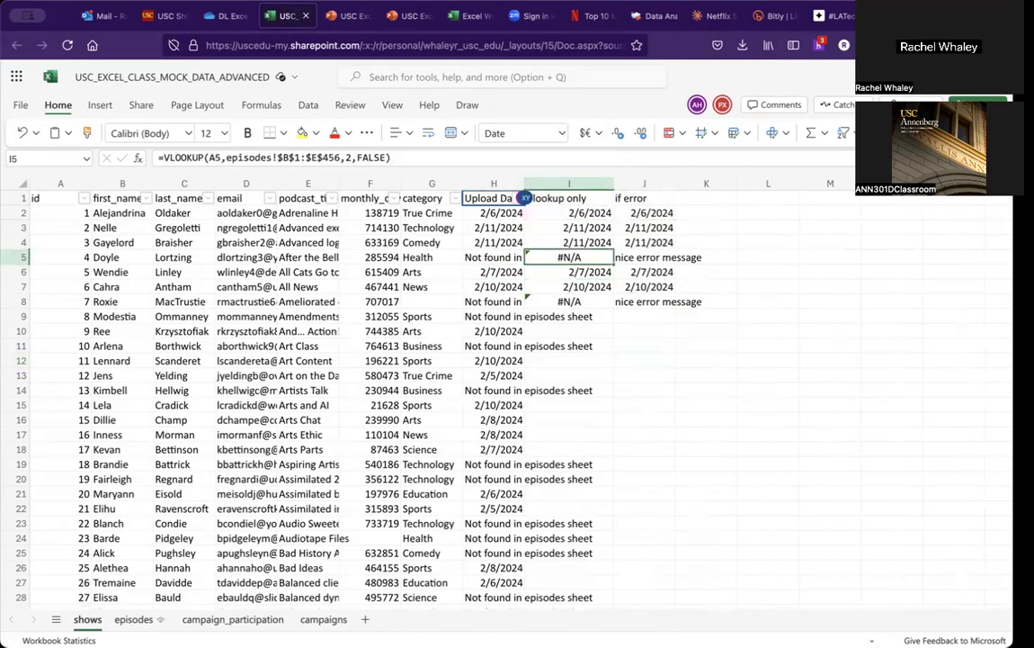
key("Right")
key("Up")
key("Up")
key("Up")
key("Up")
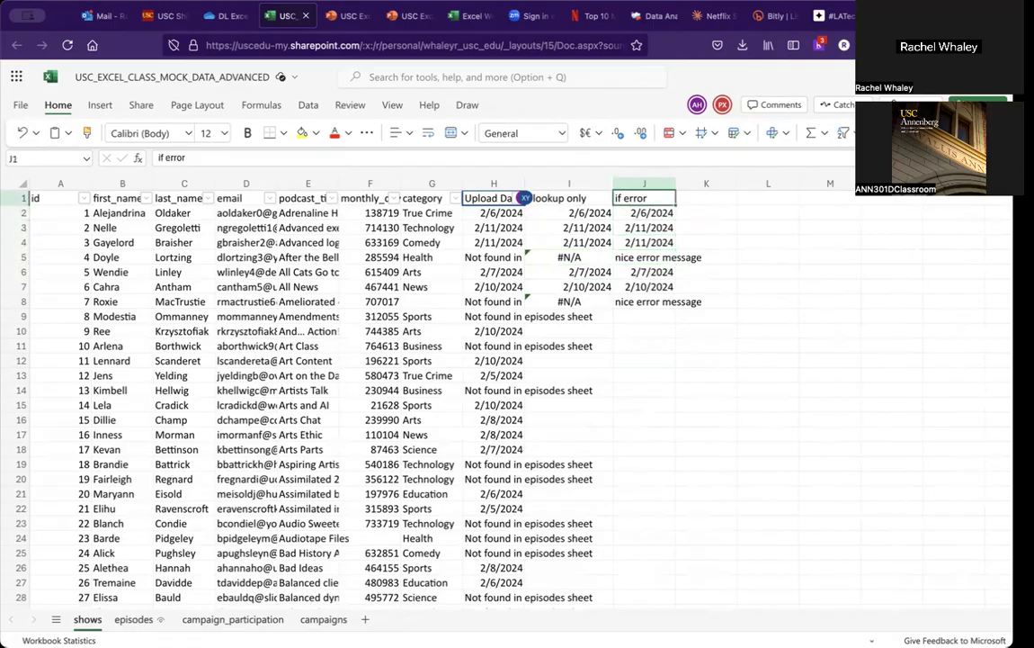
key("Down")
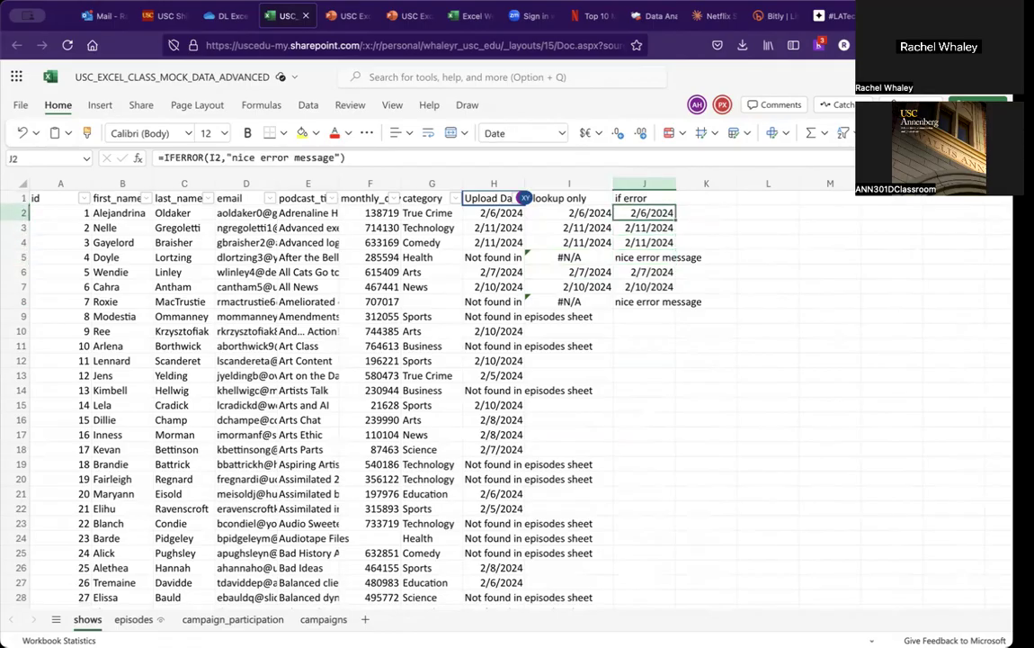
key("Left")
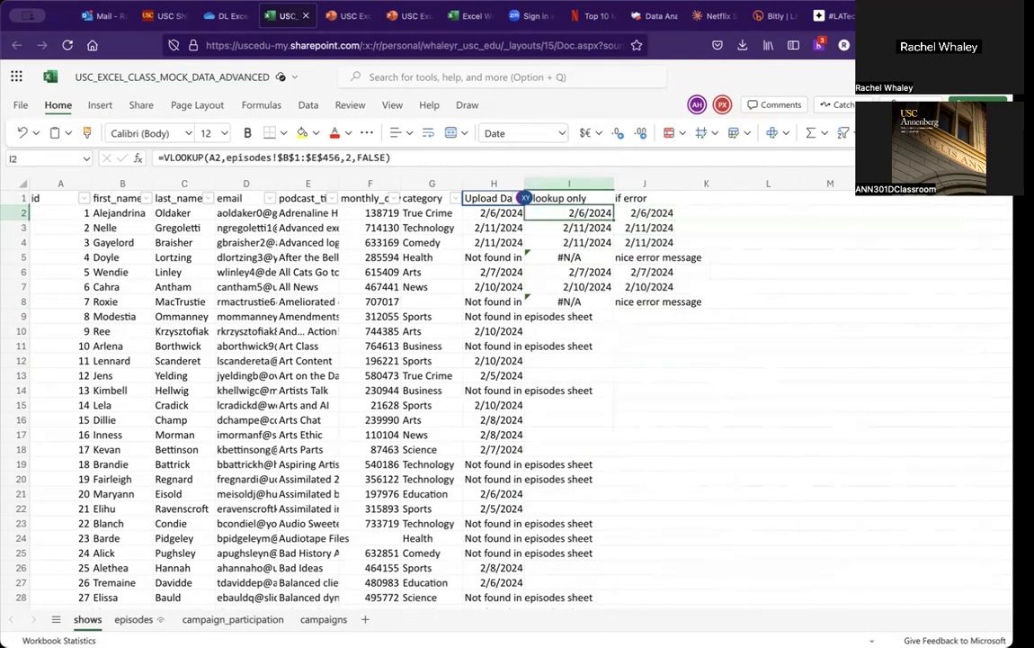
key("Right")
key("Down")
key("Down")
key("Down")
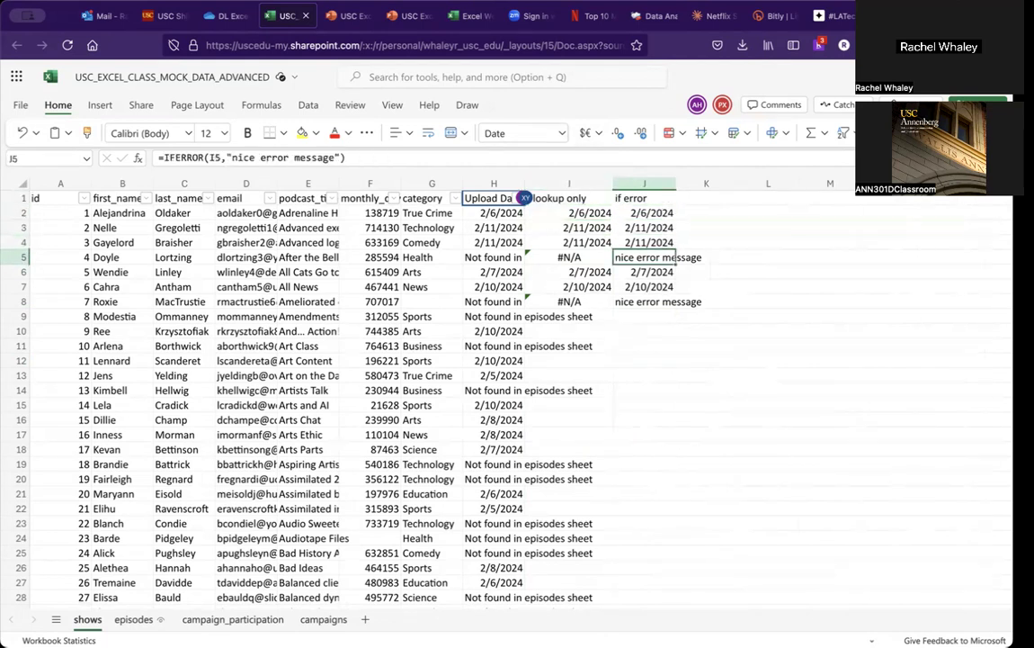
key("Left")
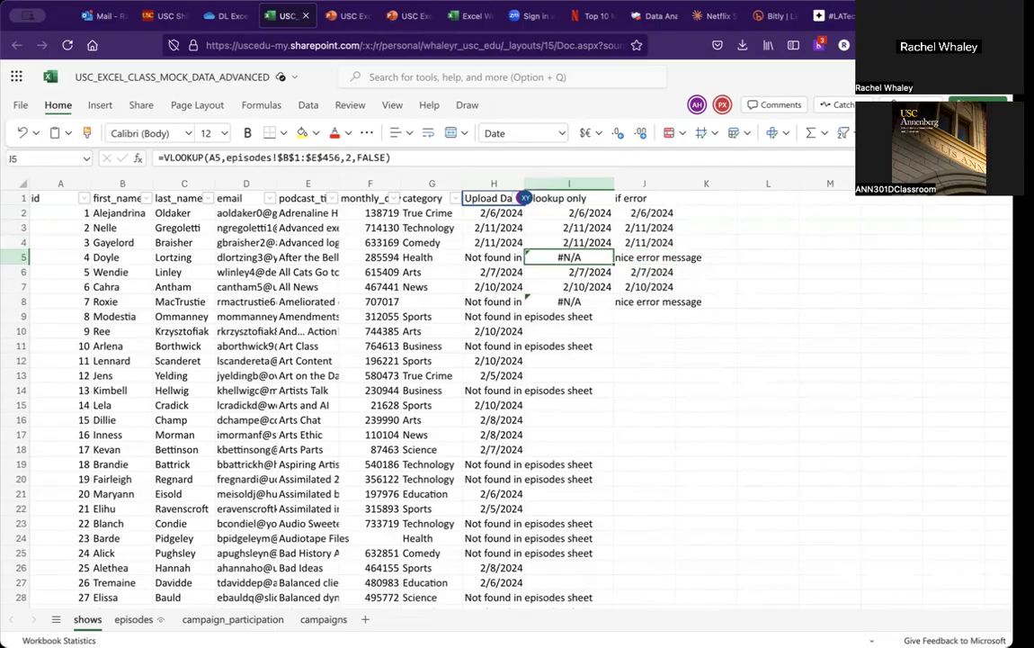
key("Right")
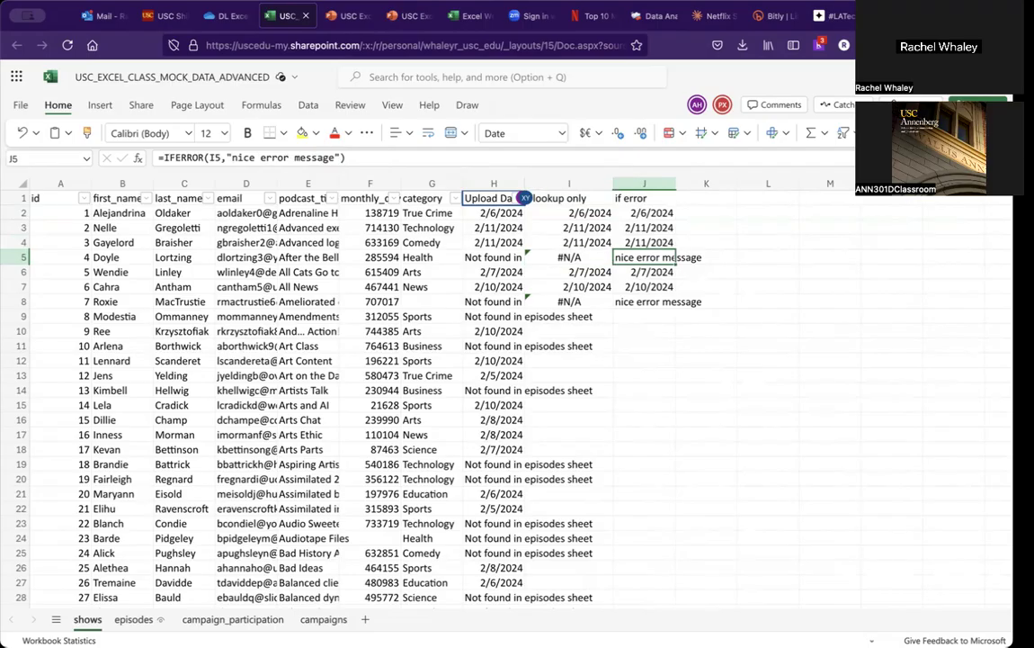
key("Left")
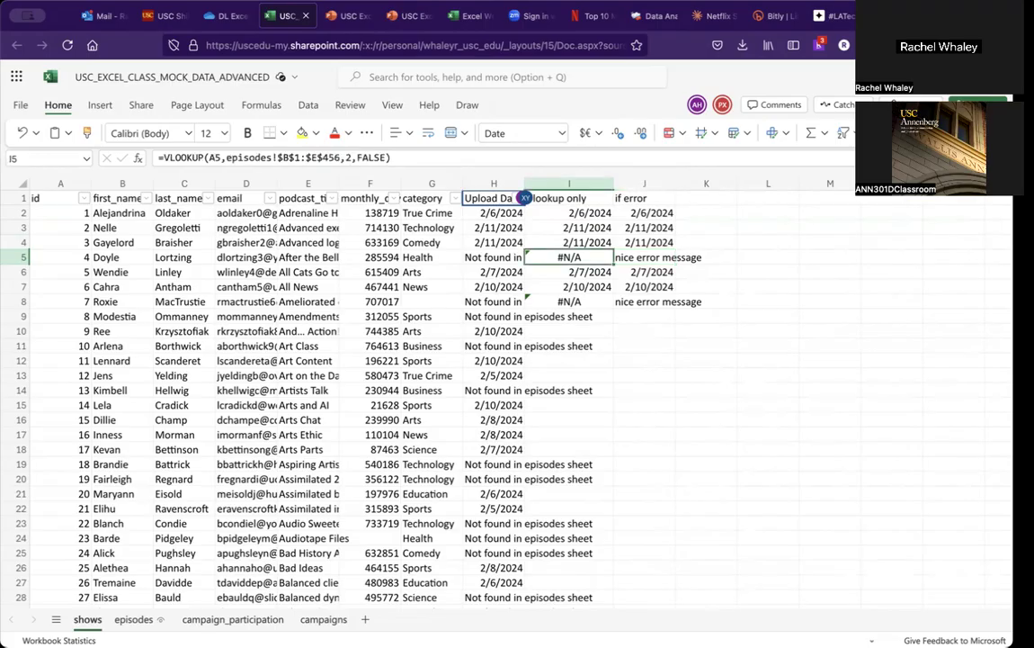
key("Right")
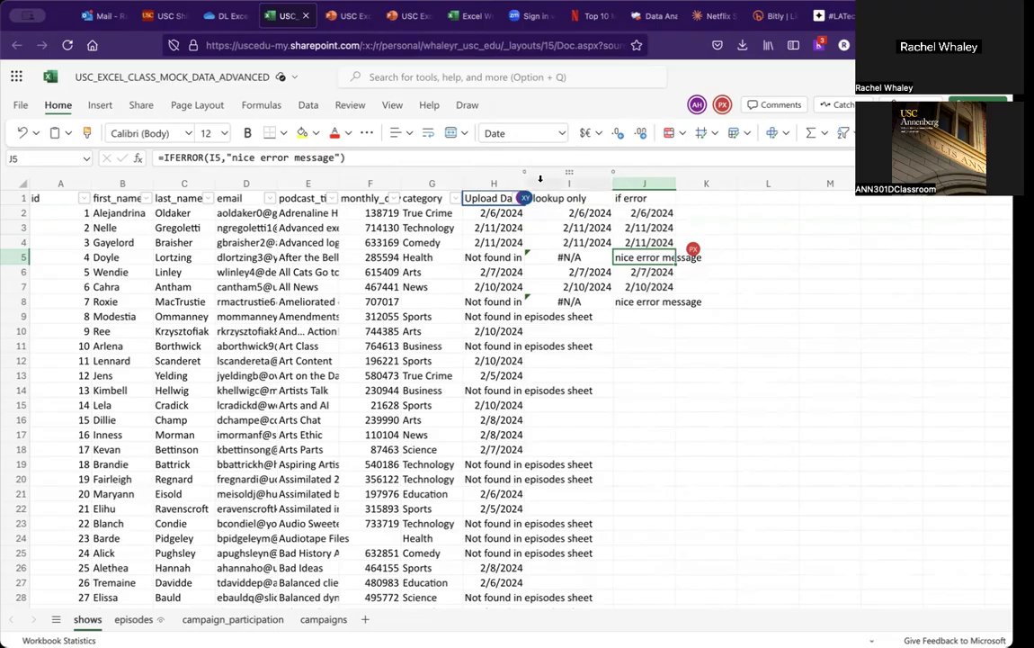
Step: Compare the Upload Date formula in H3 with the lookup only formula in I3
left_click(501, 227)
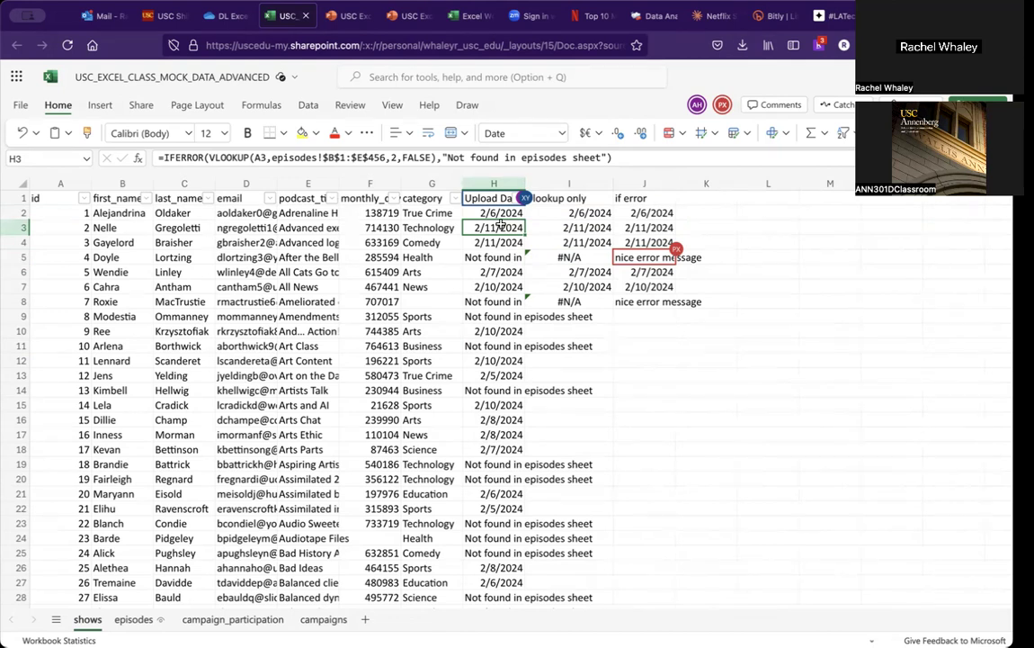
left_click(567, 227)
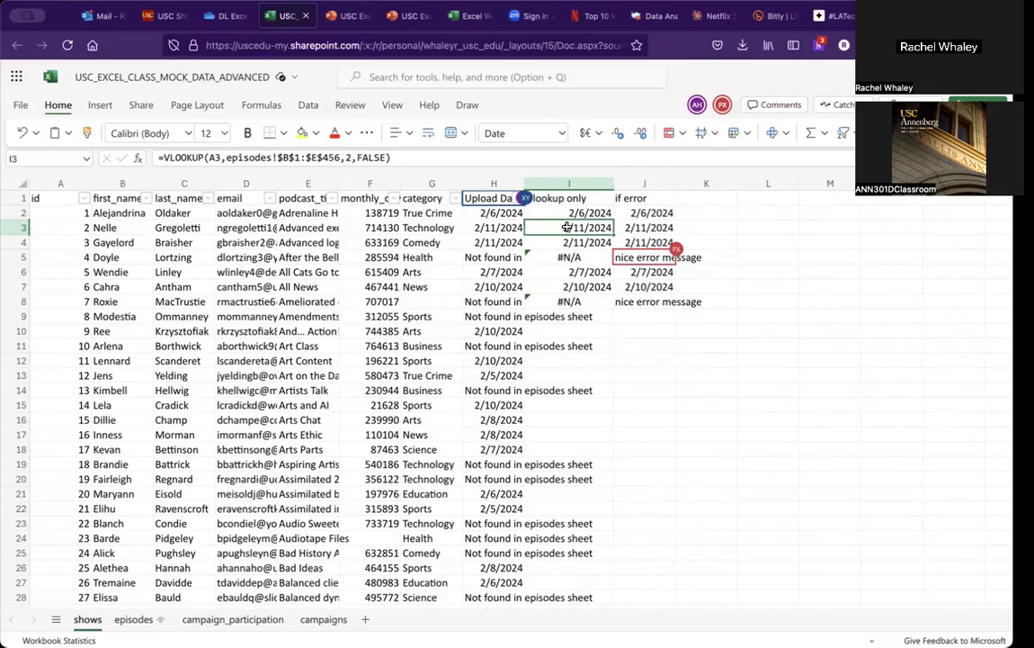
key("Right")
left_click(569, 227)
key("Right")
key("Left")
key("Left")
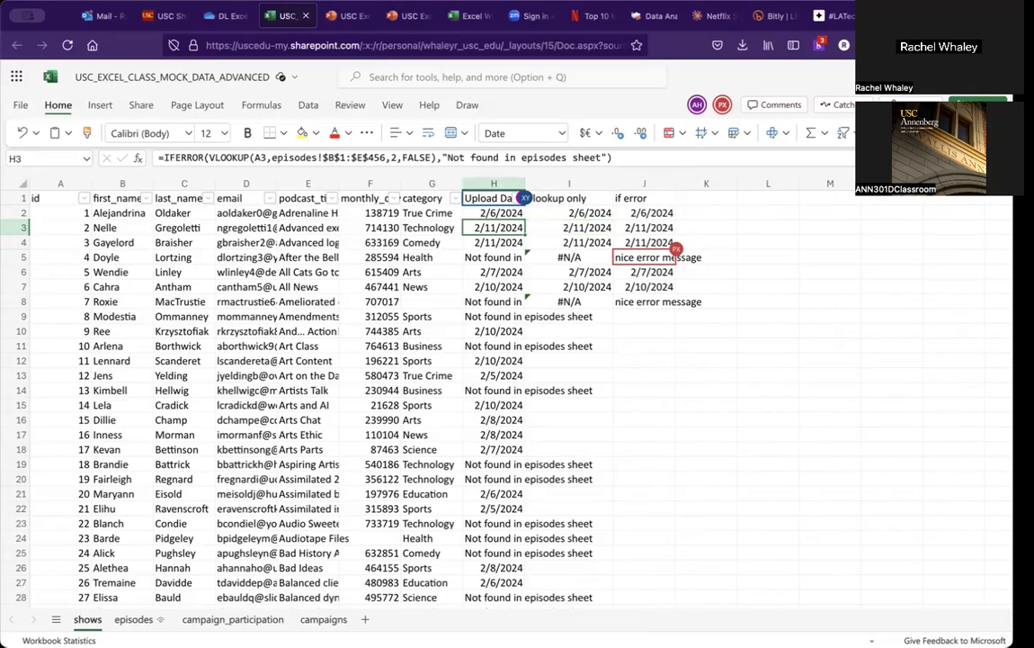
key("Right")
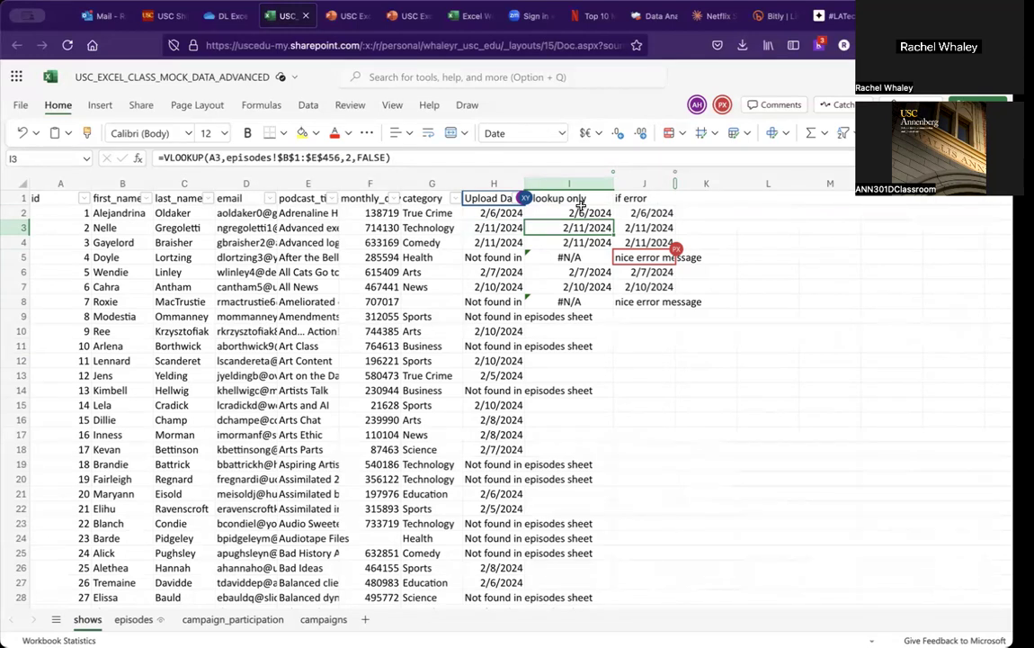
Step: Hide the lookup only column I
right_click(569, 182)
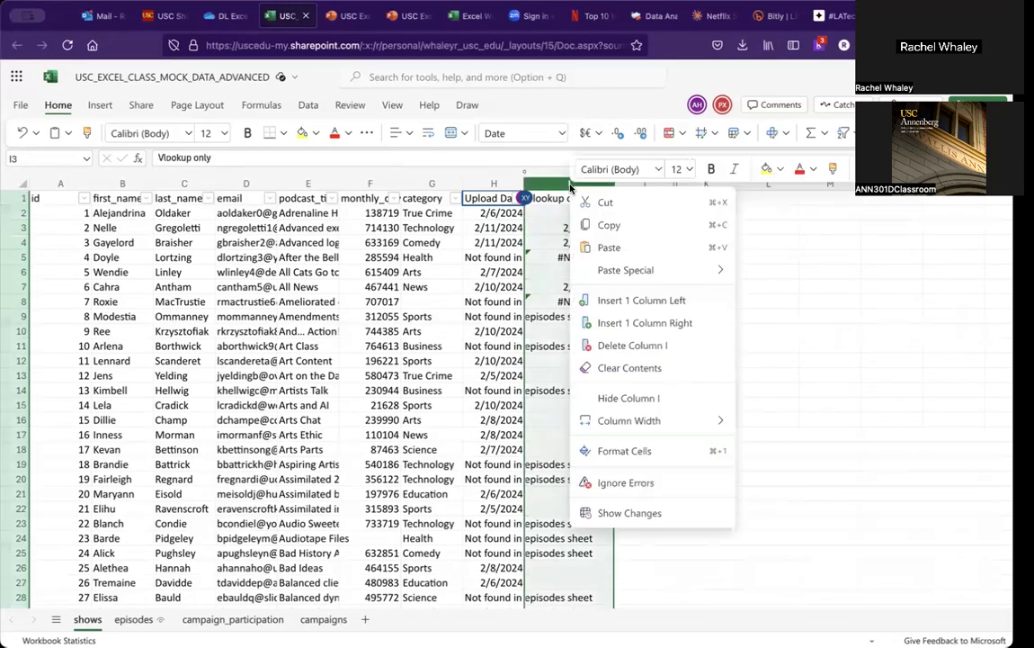
left_click(645, 396)
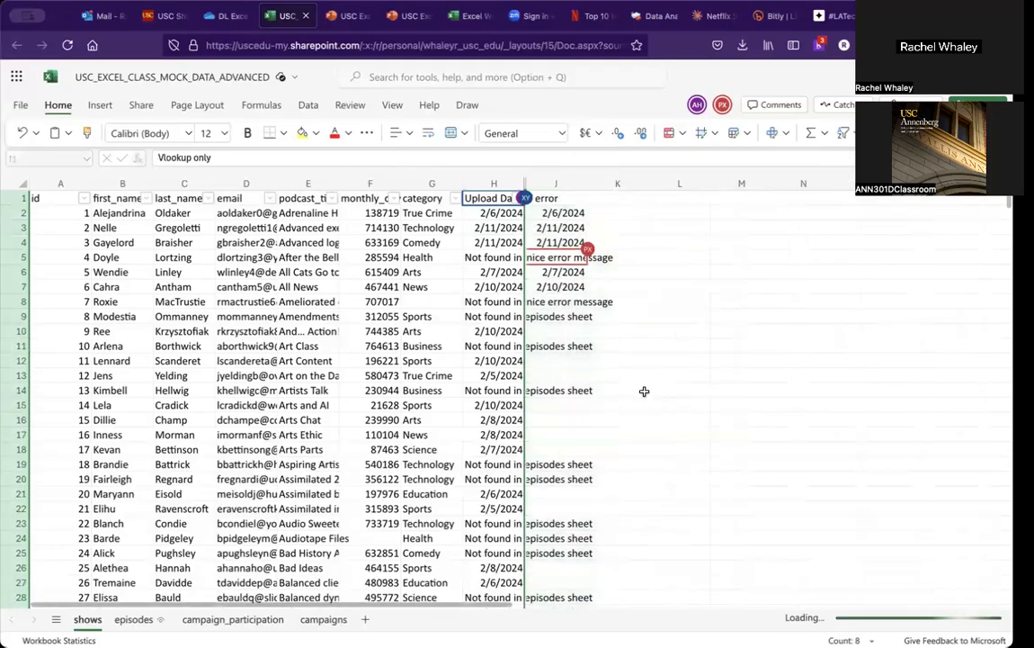
Step: Inspect the IFERROR-wrapped VLOOKUP formula in the Upload Date cell H2
left_click(624, 335)
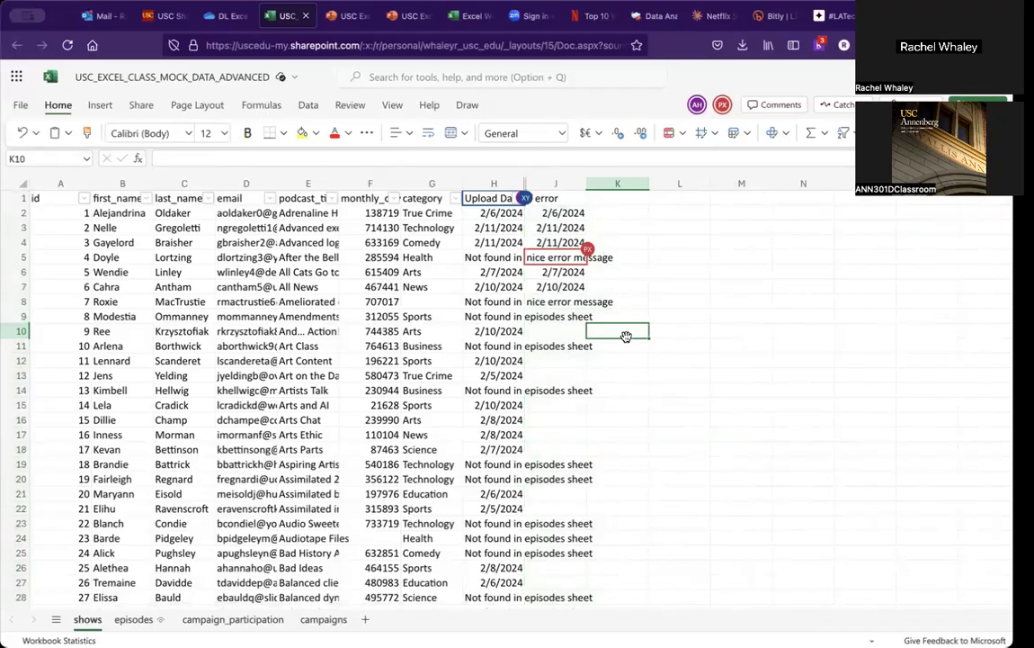
left_click(492, 206)
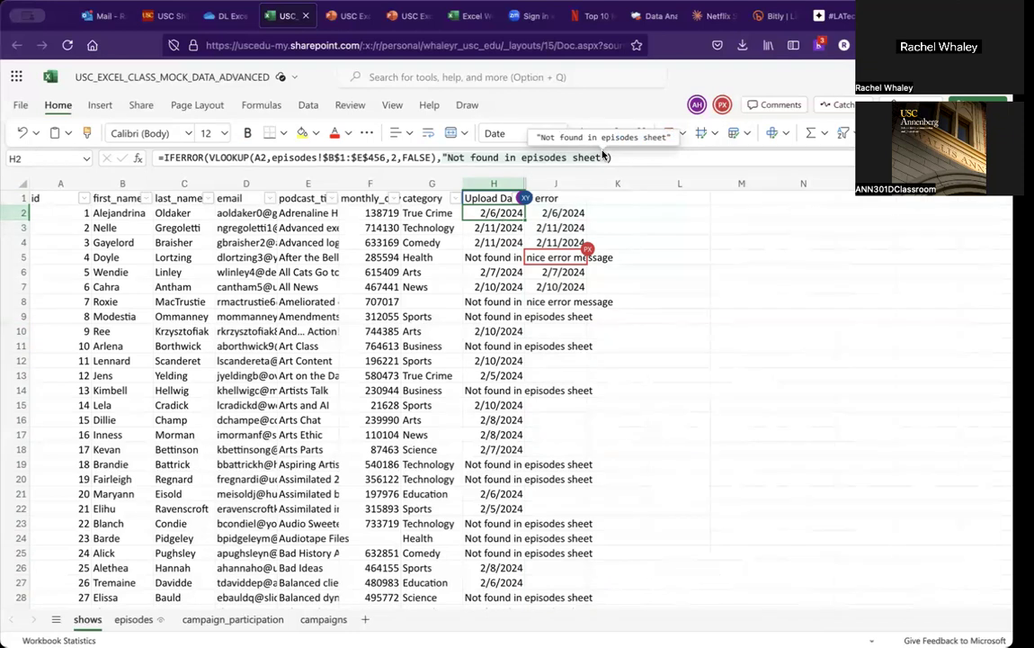
Step: Unhide the lookup only column I between the Upload Date and if error columns
left_click_drag(555, 184, 509, 183)
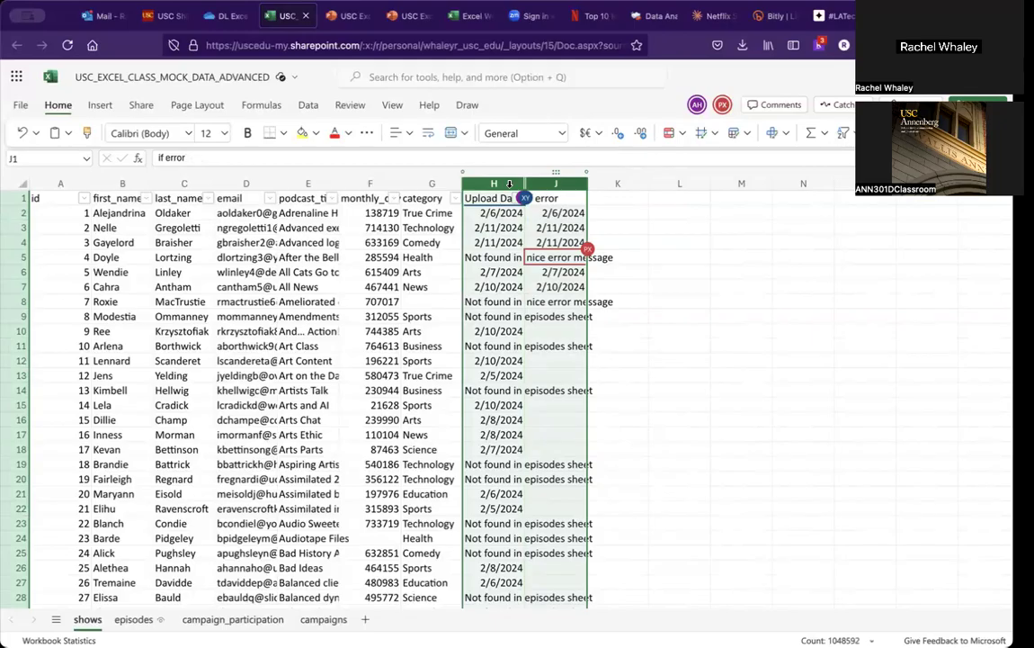
right_click(509, 184)
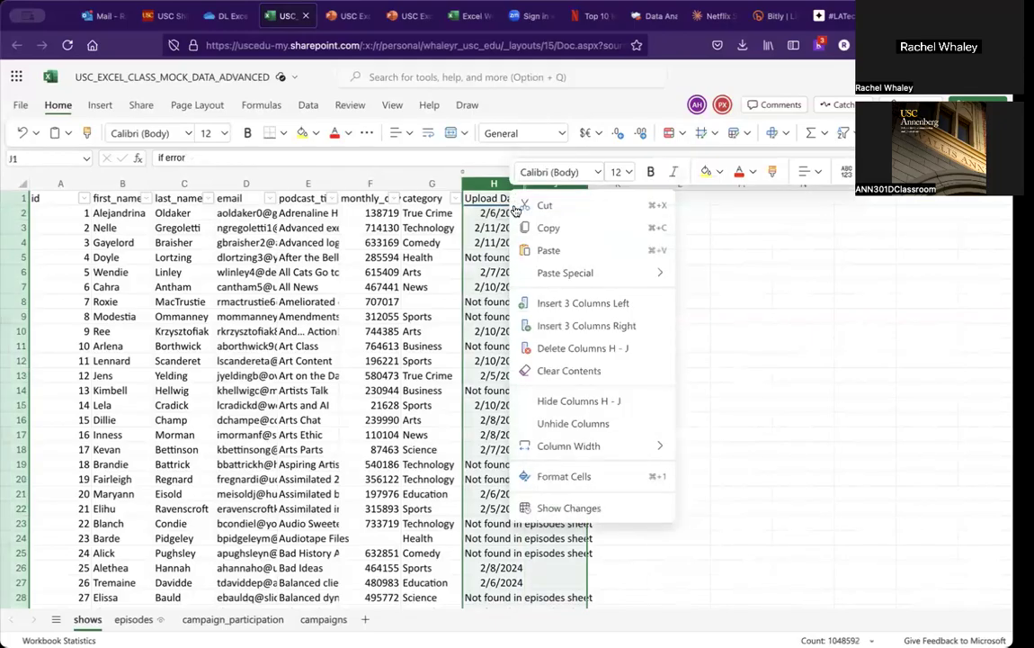
left_click(572, 426)
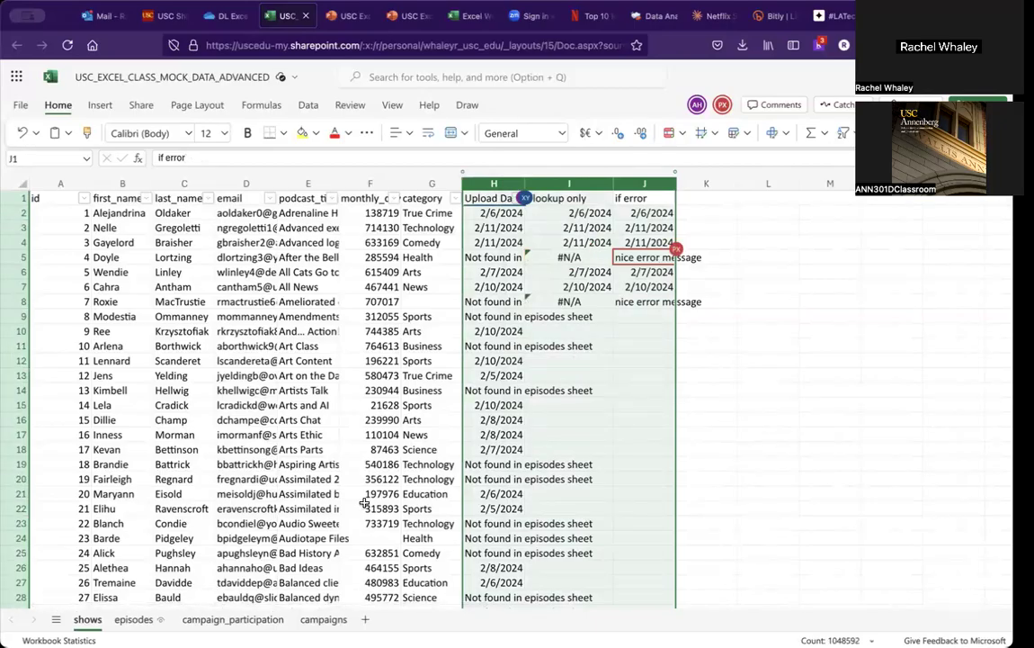
Step: Switch to the PowerPoint presentation and move on to the Activity Part 2 slide
left_click(349, 20)
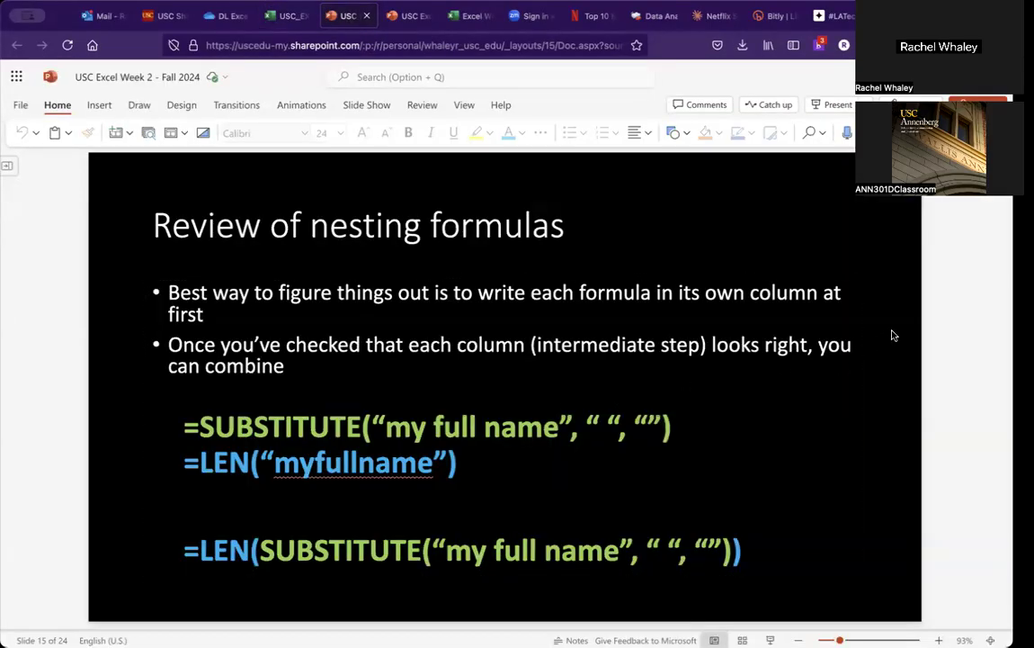
scroll(894, 335, "down", 1)
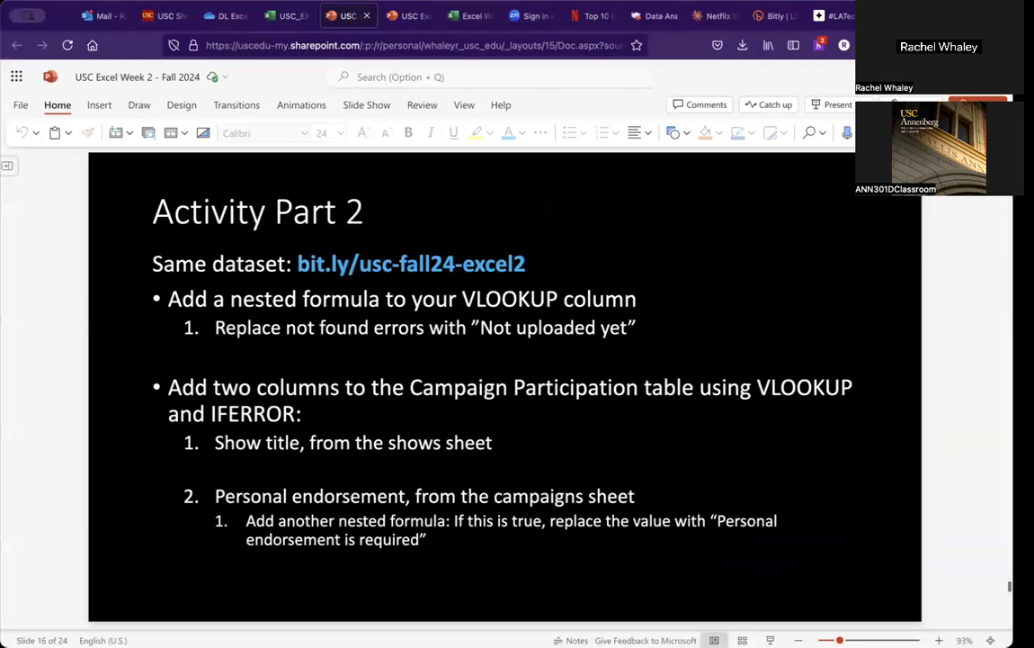
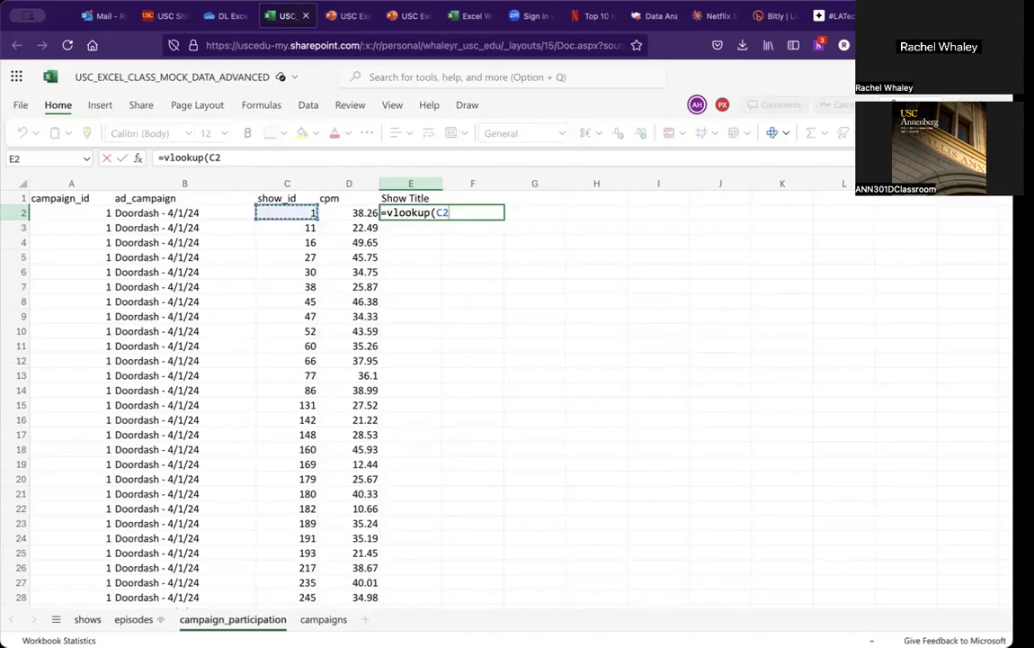
Step: Build a VLOOKUP in Show Title cell E2 that looks up C2 in the shows sheet range A1:E500, returning column 5 with exact match false
type(",")
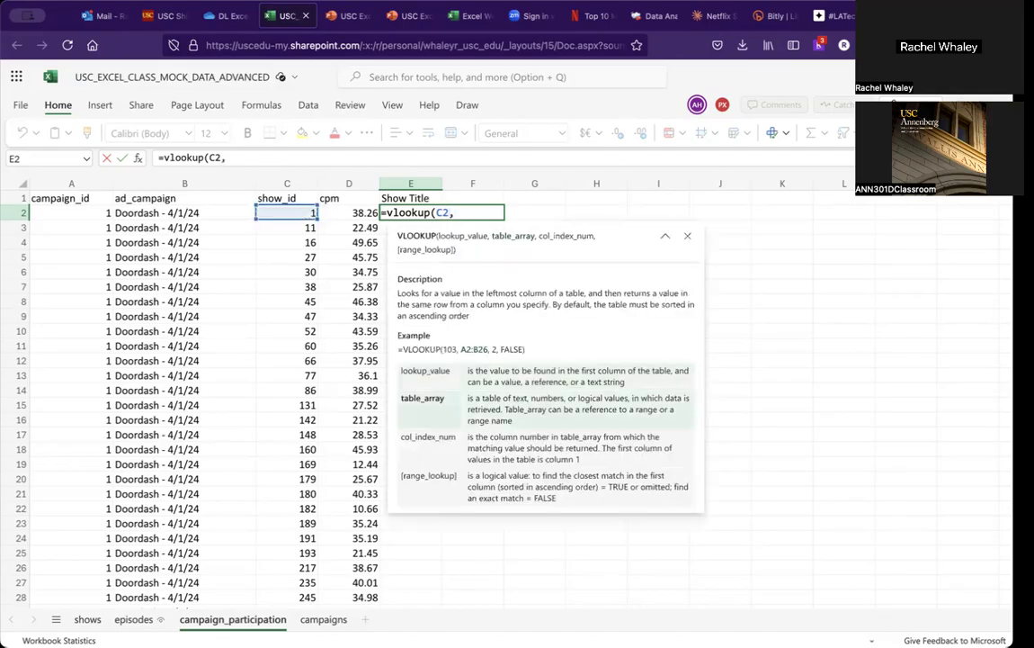
left_click(97, 619)
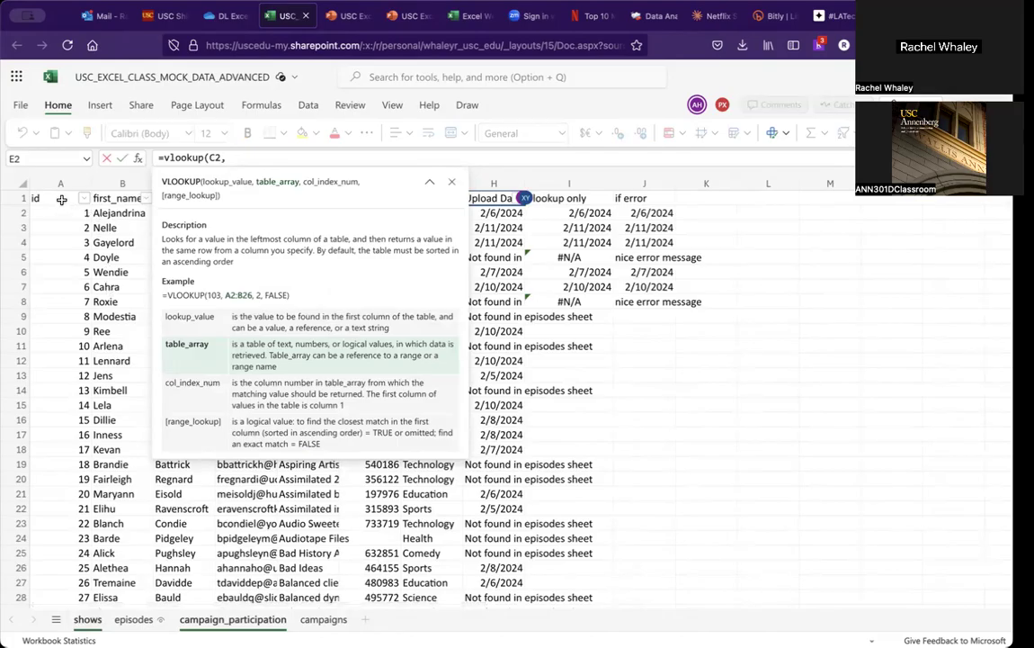
left_click_drag(61, 198, 111, 212)
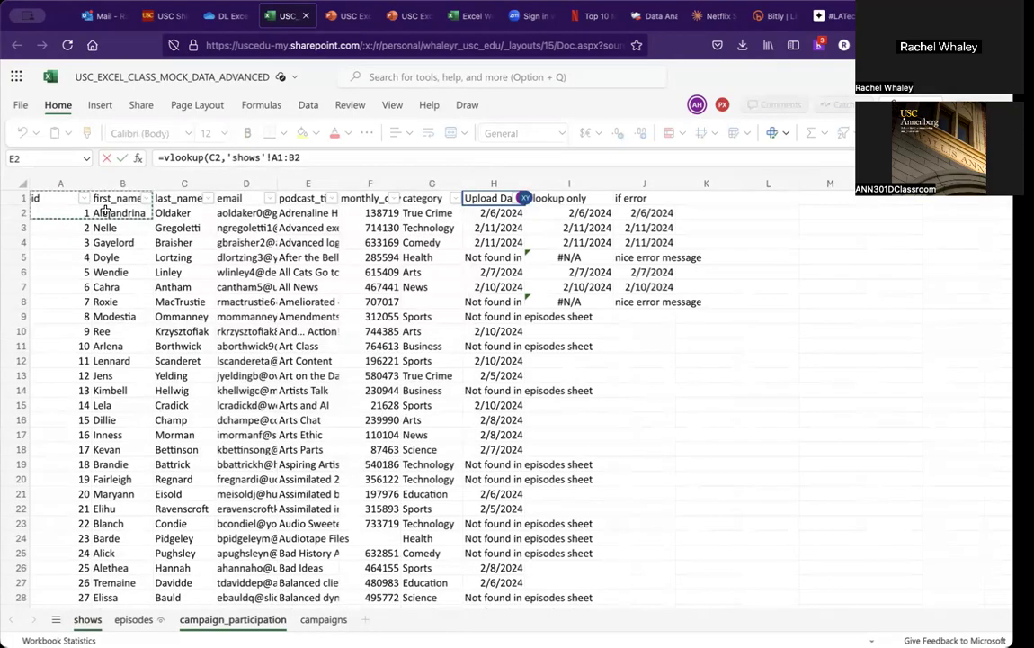
key("BackSpace")
key("BackSpace")
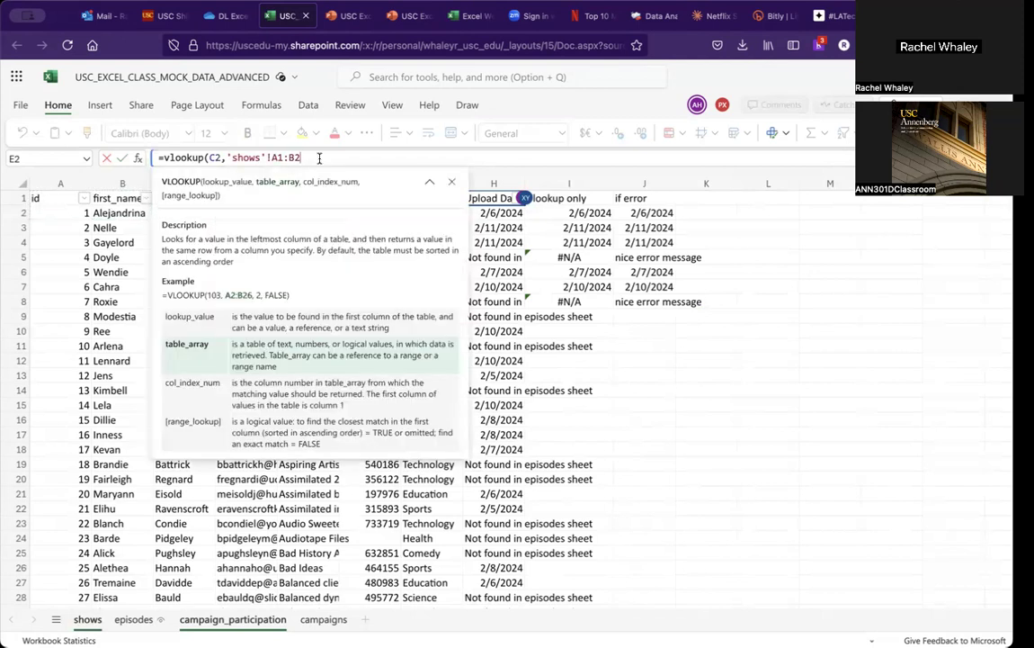
type("E500,")
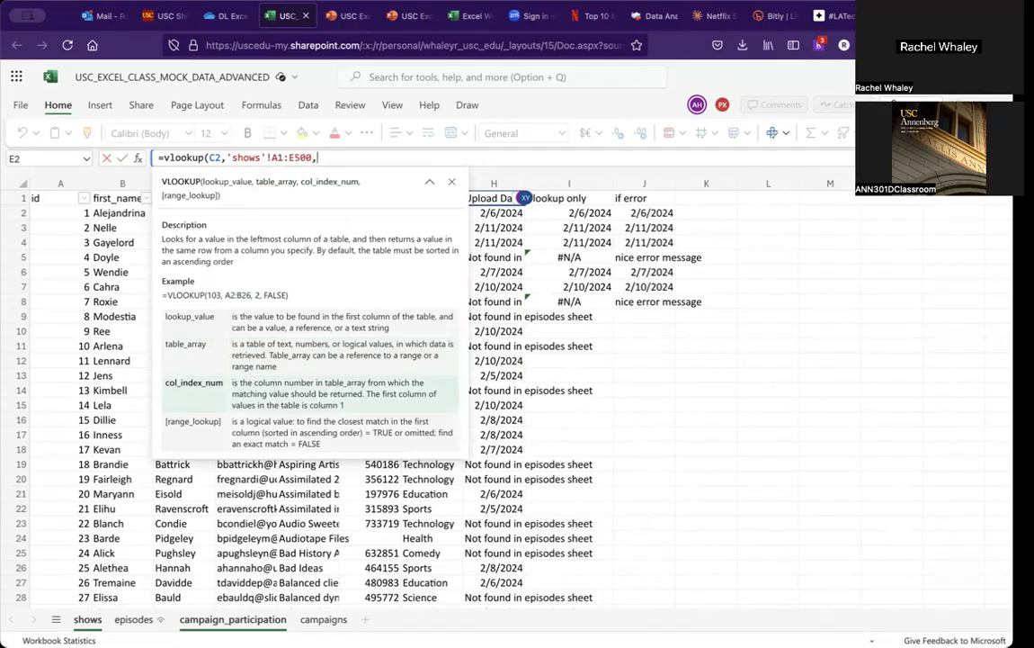
type("5,")
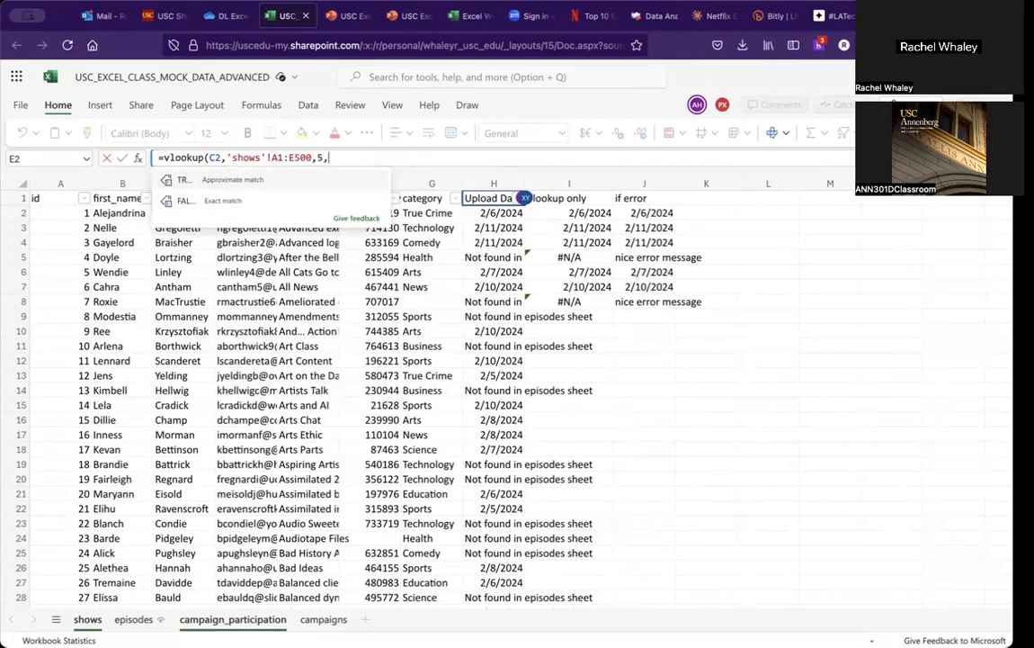
type("false")
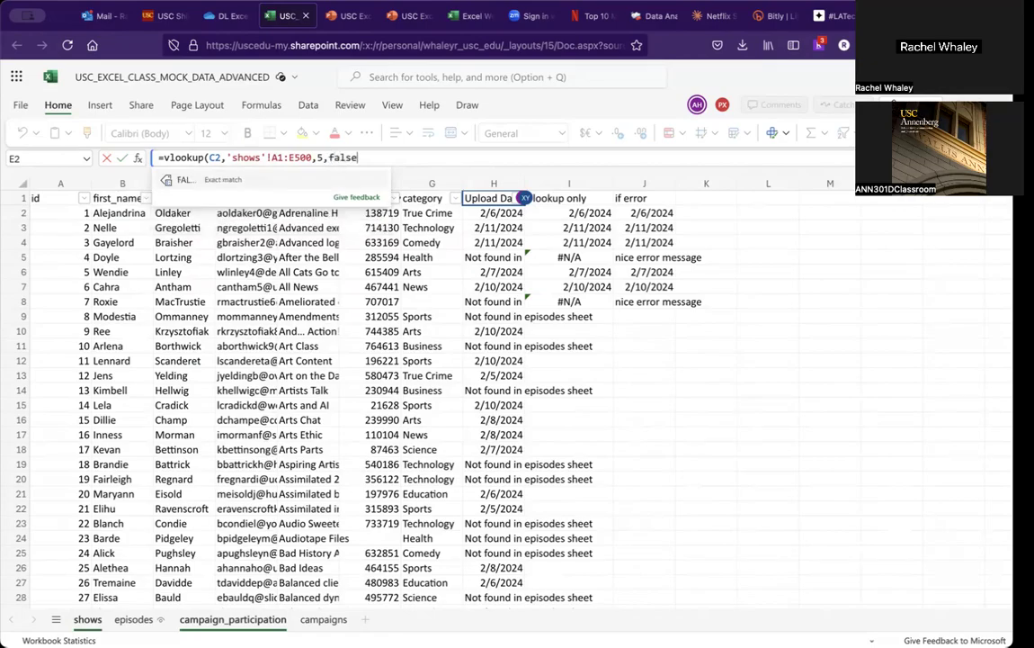
type(")")
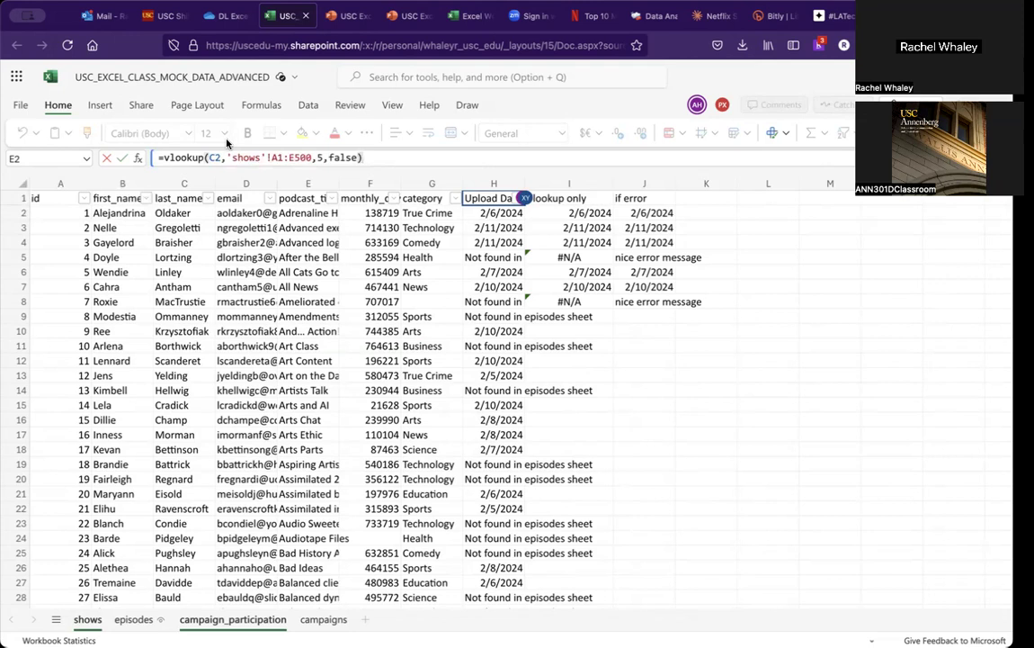
Step: Make the lookup table range absolute as $A$1:$E$500 and enter the formula in E2
left_click(273, 157)
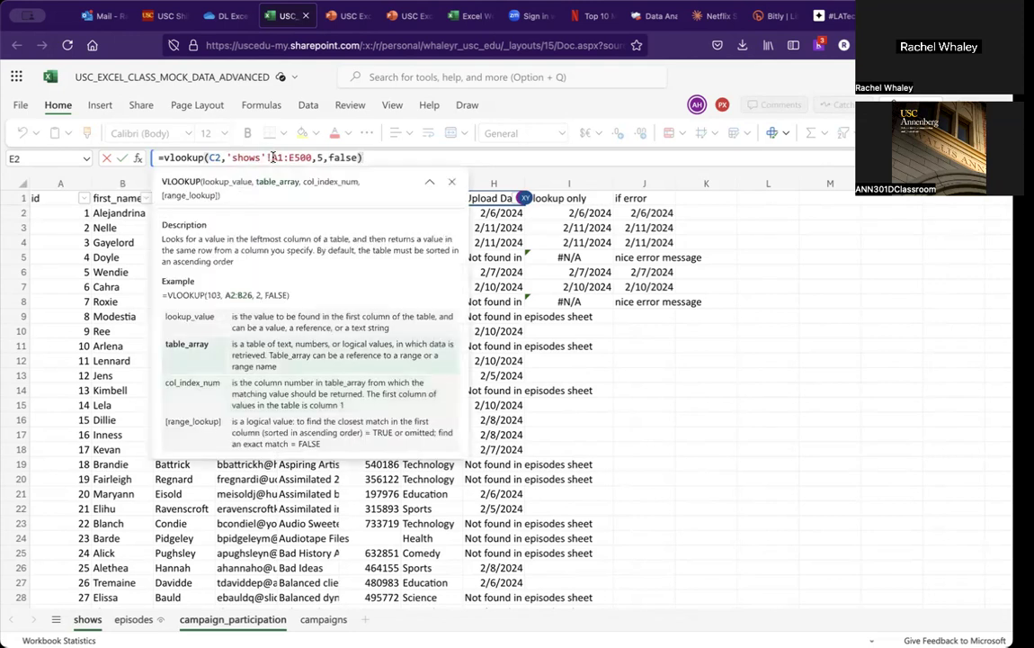
type("$")
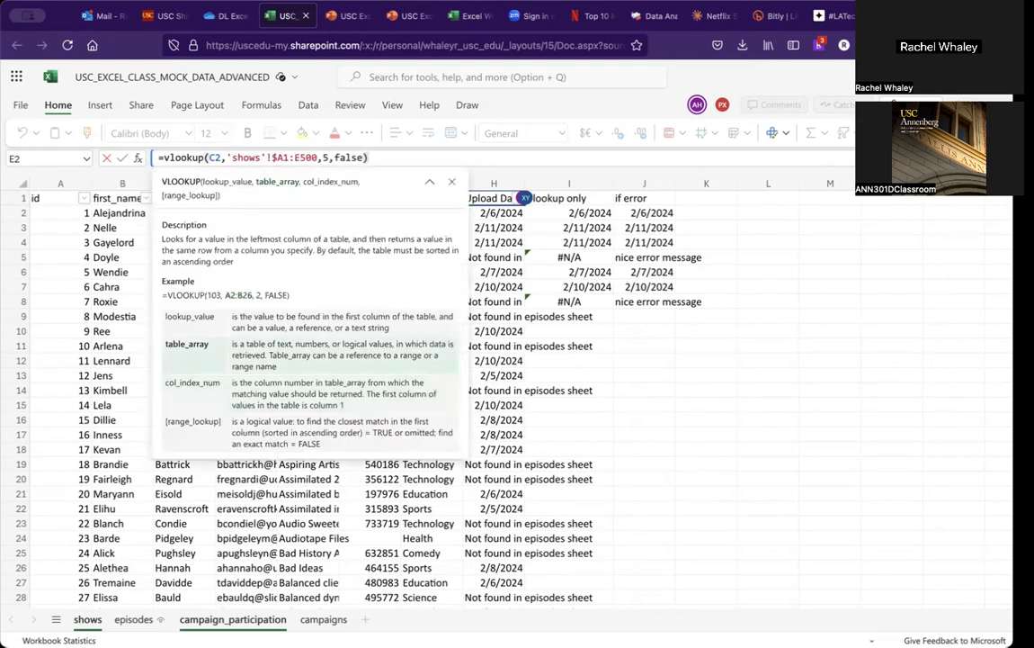
key("Right")
type("$")
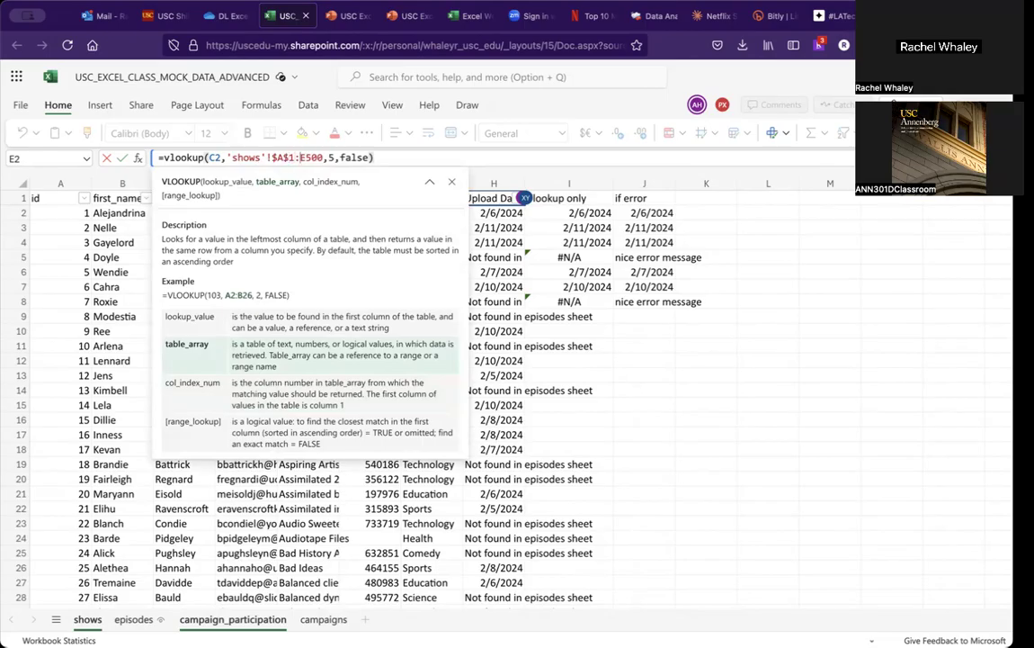
key("Right")
key("Right")
type("$")
key("Right")
type("$")
left_click(399, 155)
key("Return")
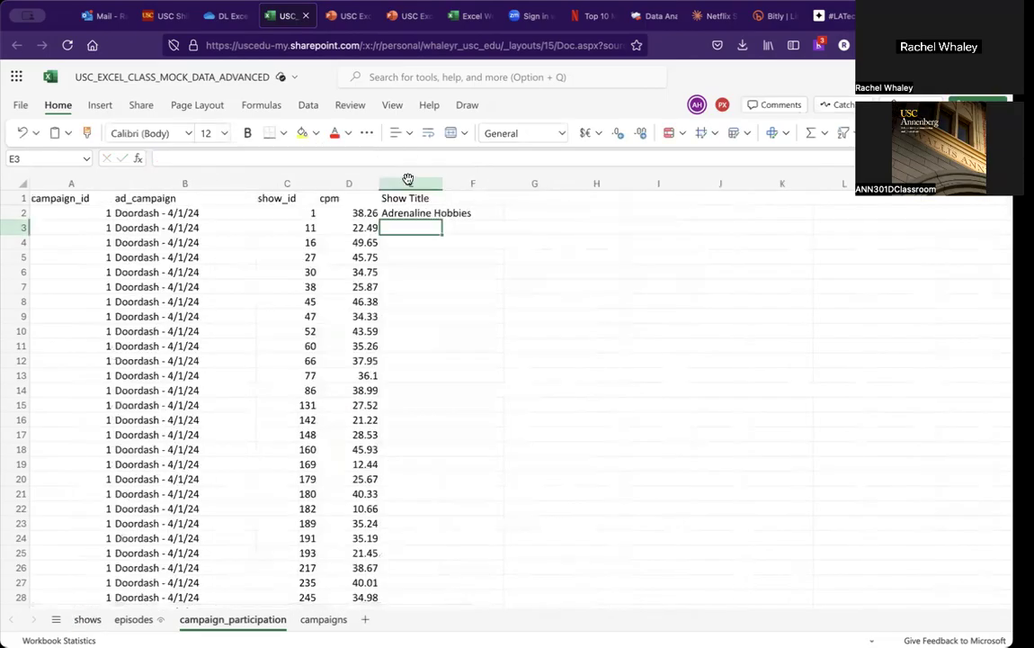
Step: Widen the cpm column D slightly and select the Show Title cell E2
left_click_drag(379, 185, 398, 185)
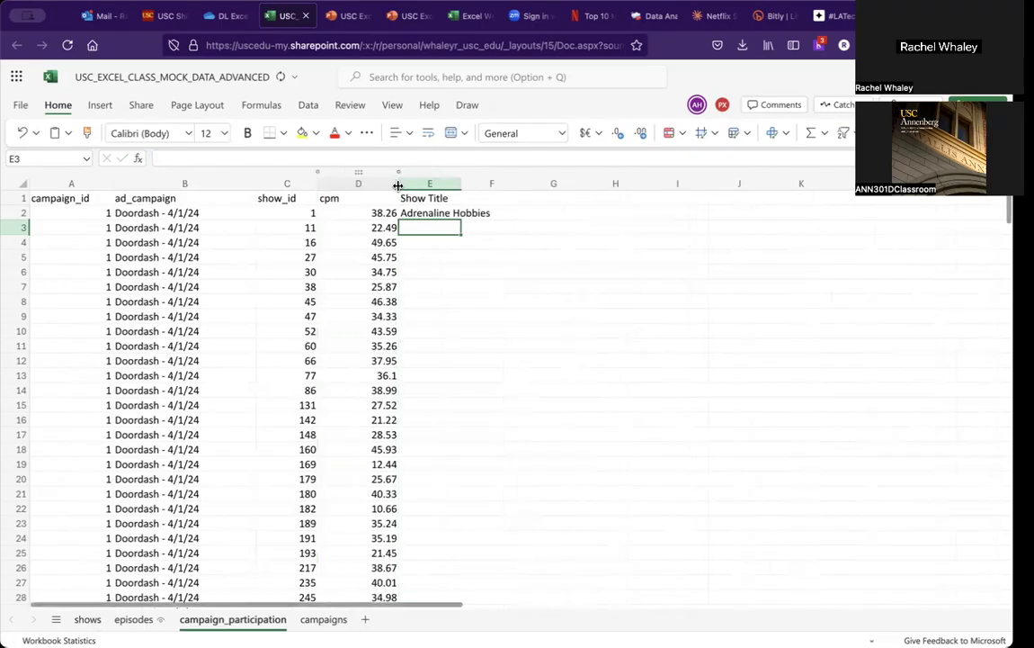
left_click(427, 213)
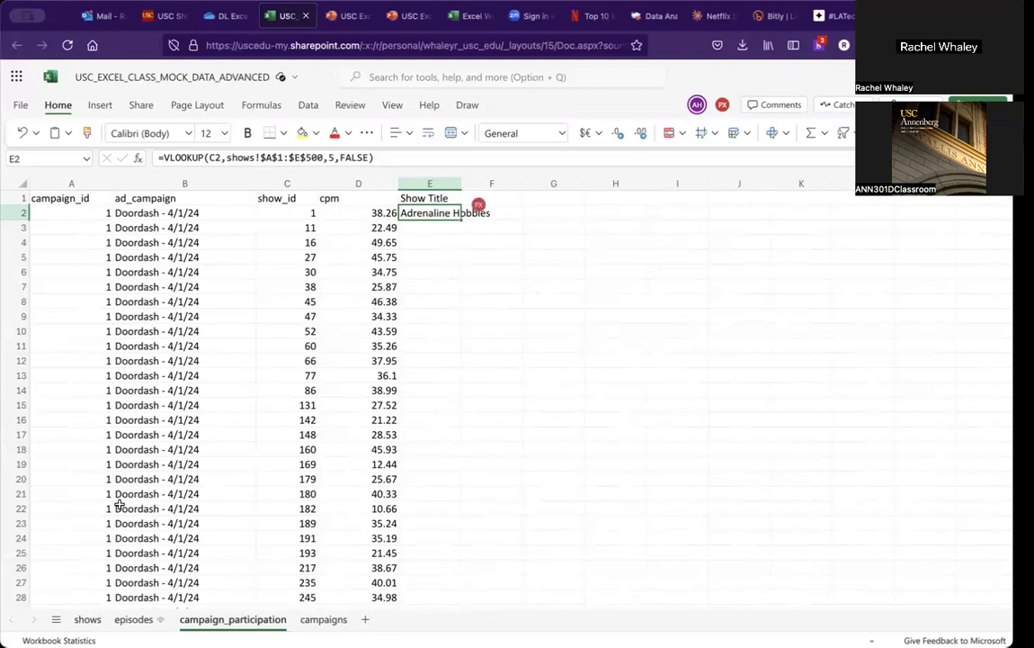
Step: Look over the shows and episodes sheets before returning to campaign_participation
left_click(87, 619)
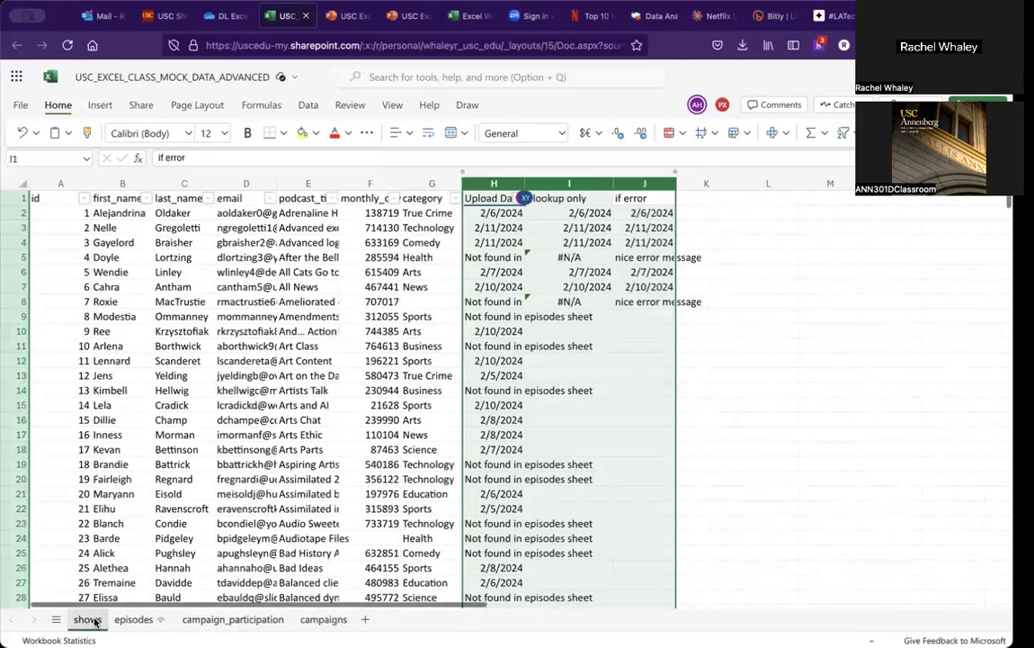
left_click(309, 209)
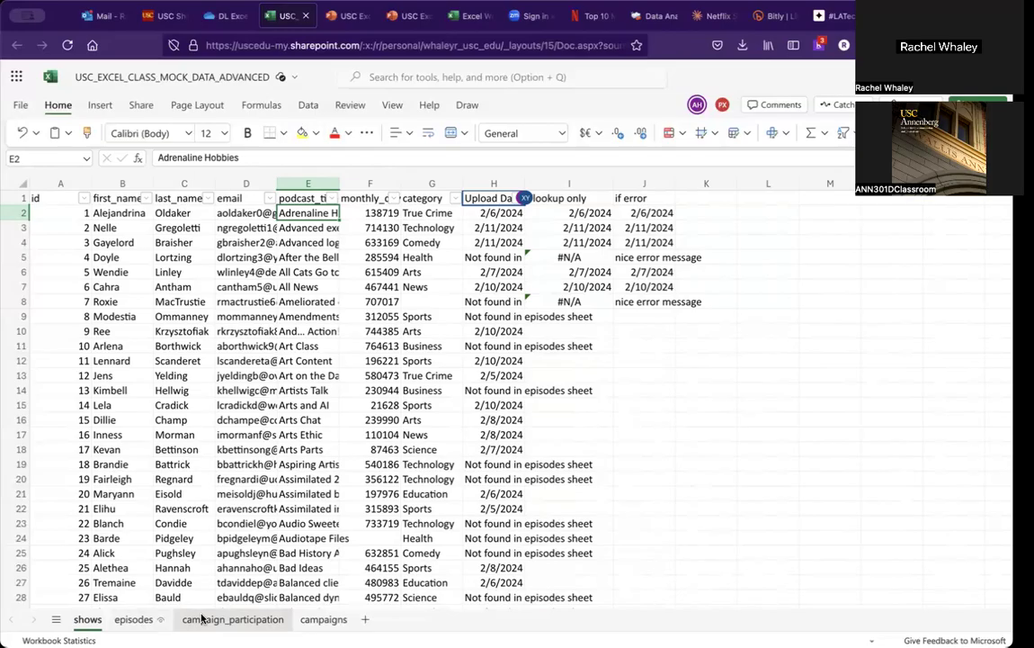
left_click(136, 619)
left_click(257, 620)
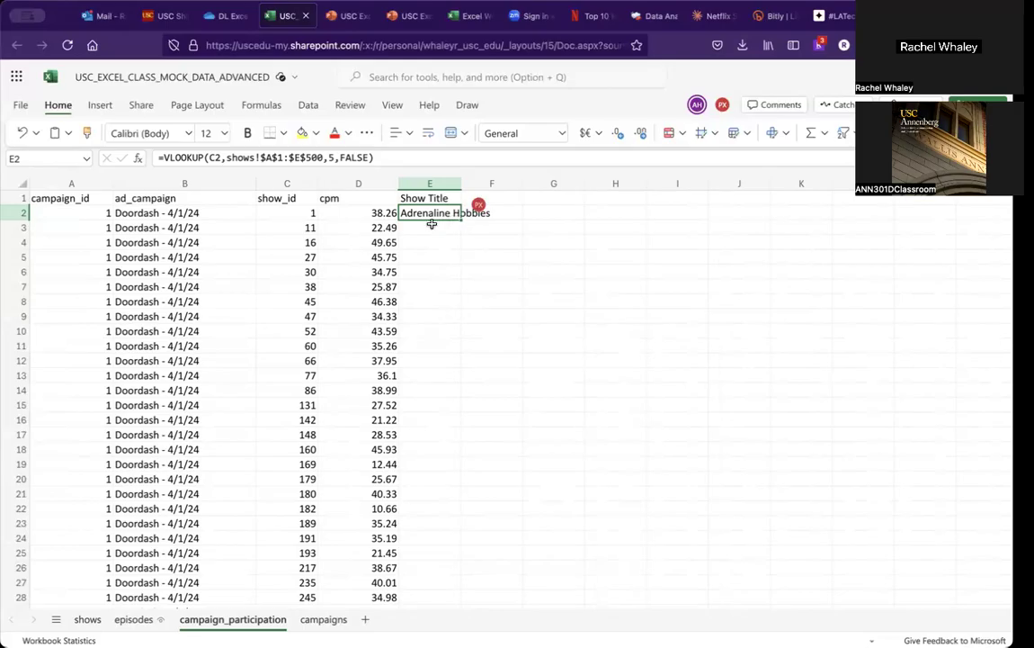
Step: Delete the table range argument from the VLOOKUP formula in E2
left_click_drag(322, 158, 260, 157)
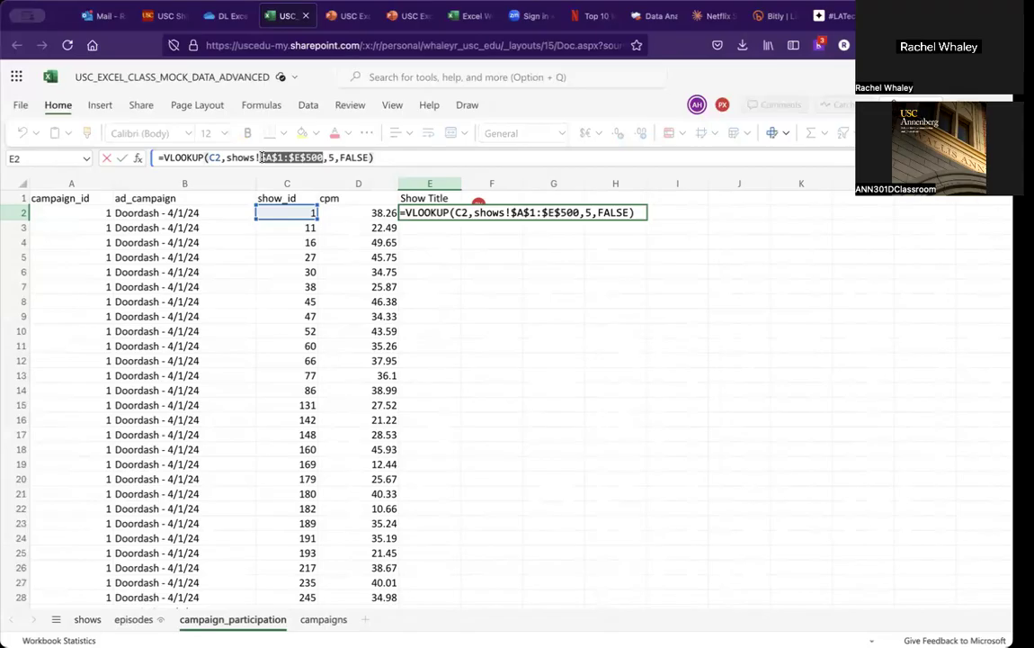
key("BackSpace")
key("BackSpace")
key("BackSpace")
key("BackSpace")
key("BackSpace")
key("BackSpace")
key("BackSpace")
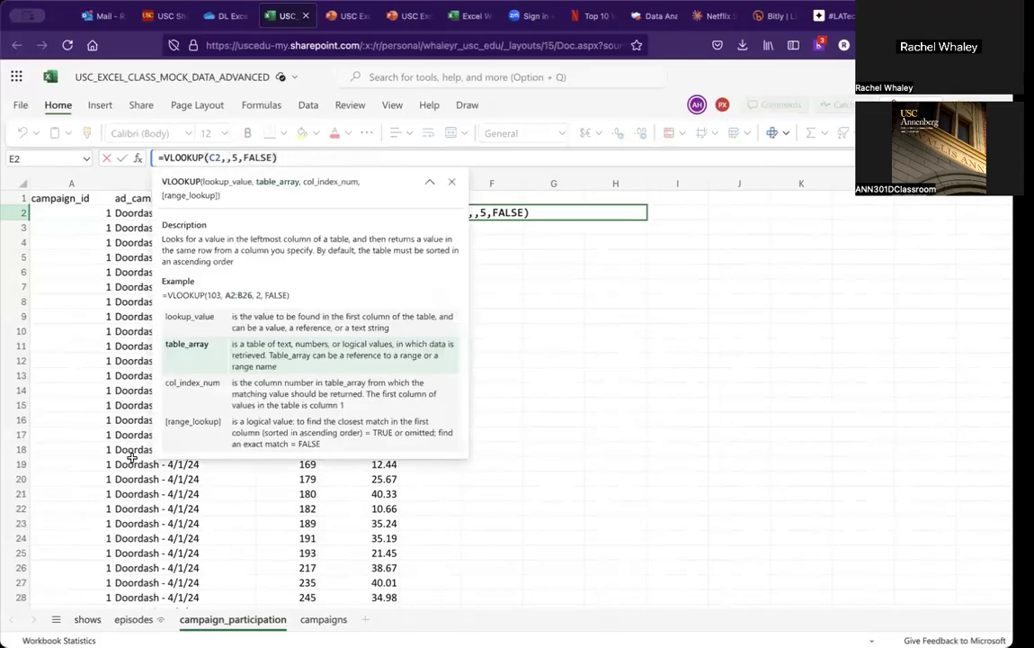
Step: Reselect a range on the shows sheet and edit the table argument to 'shows'!A1:E500
left_click(88, 619)
left_click_drag(41, 198, 440, 221)
key("super+a")
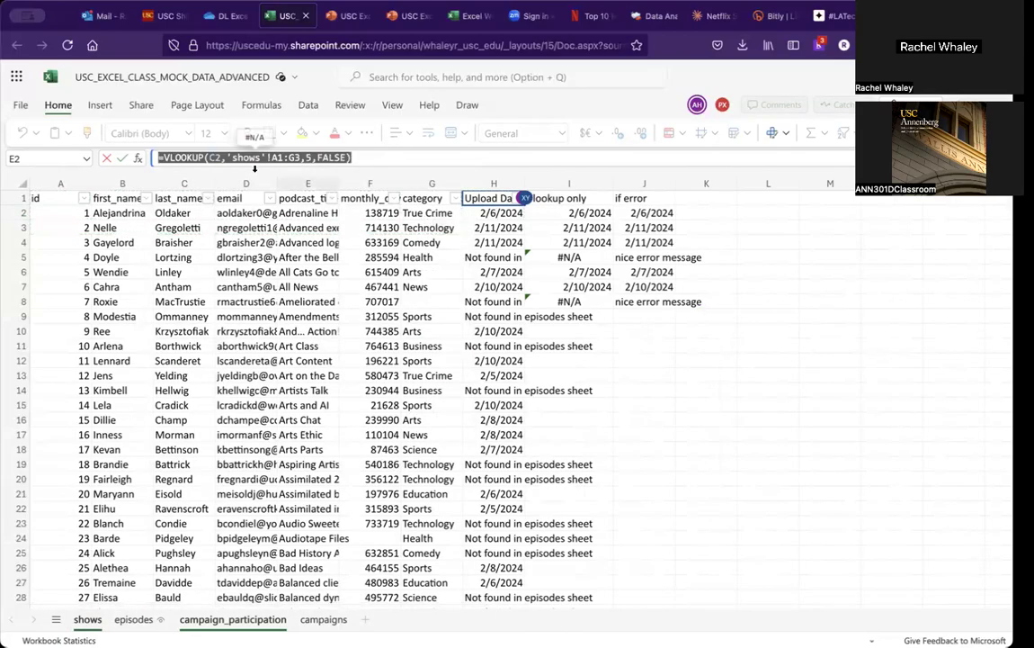
left_click(288, 157)
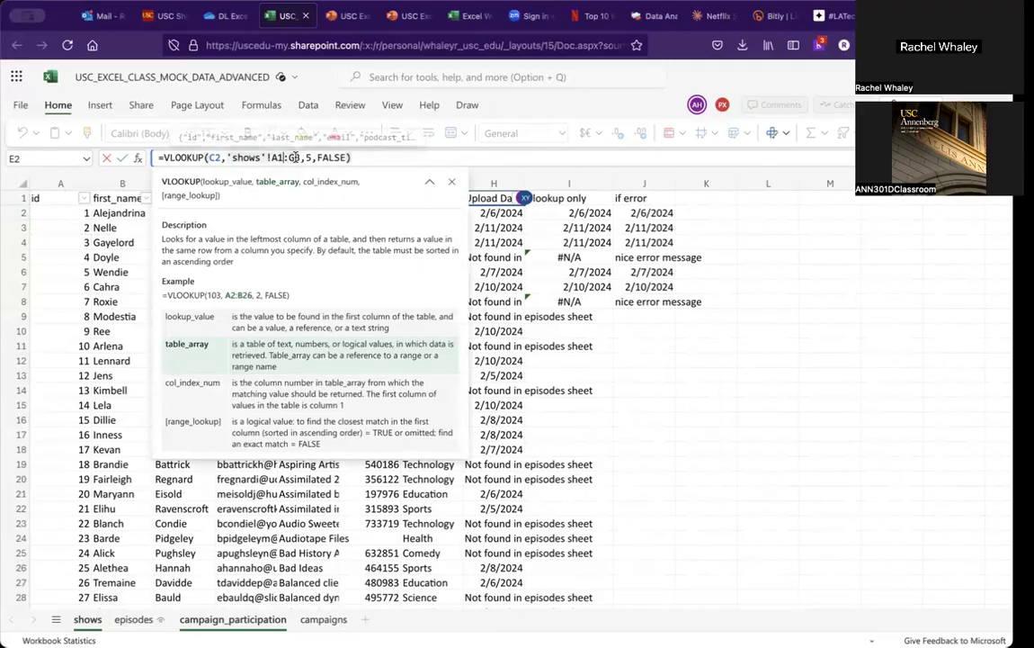
key("Right")
key("BackSpace")
key("BackSpace")
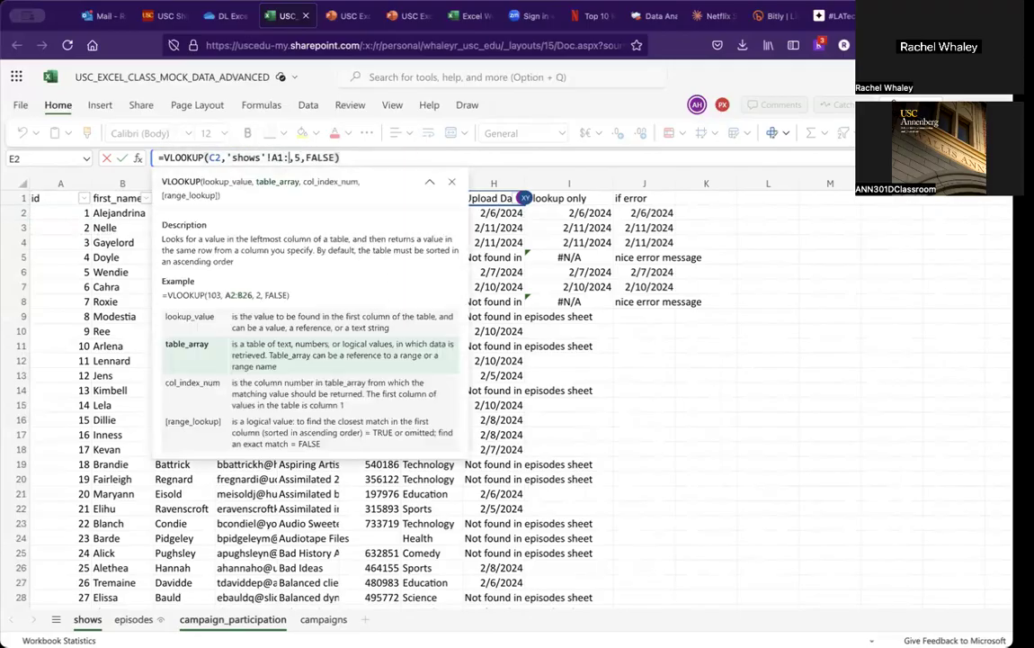
type("E500")
left_click_drag(313, 157, 271, 156)
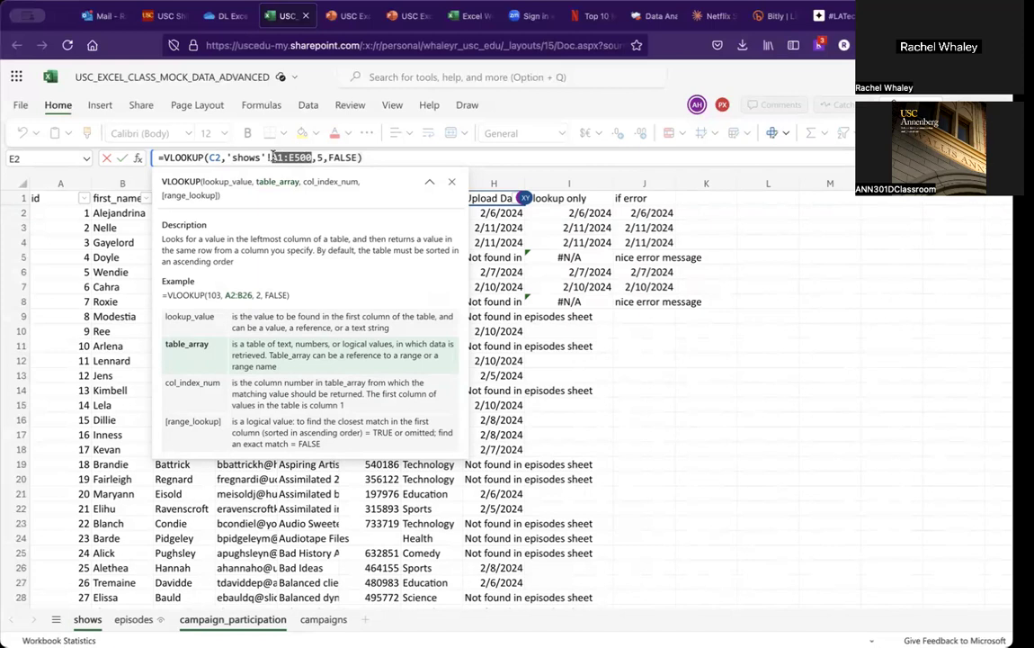
key("super+t")
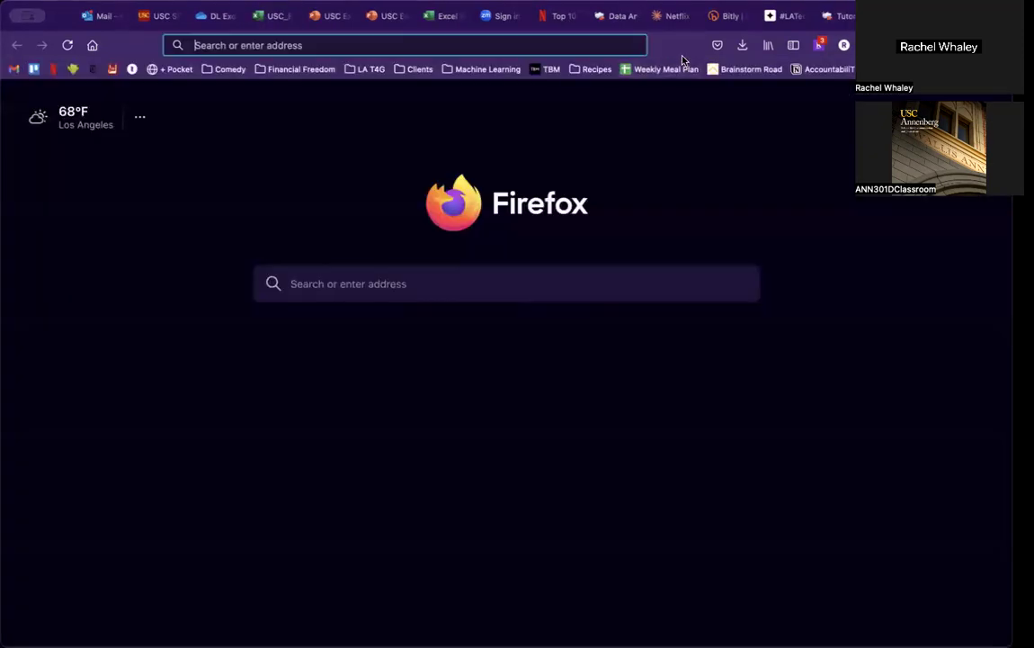
key("super+w")
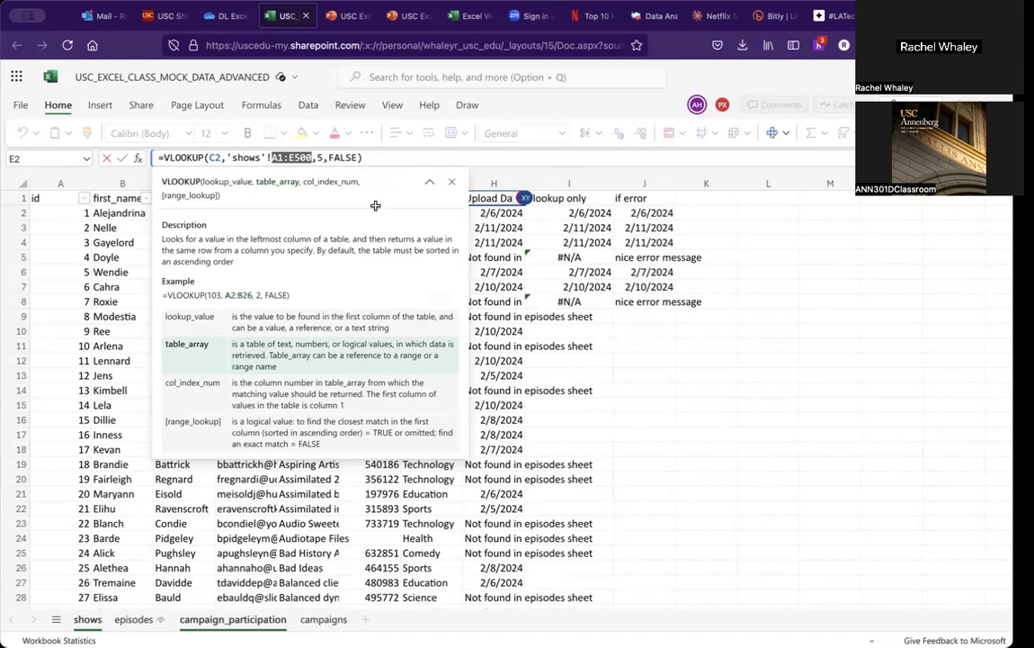
Step: Remove an accidental I9 reference and retype the table argument as 'shows'!A1:E500
left_click(547, 313)
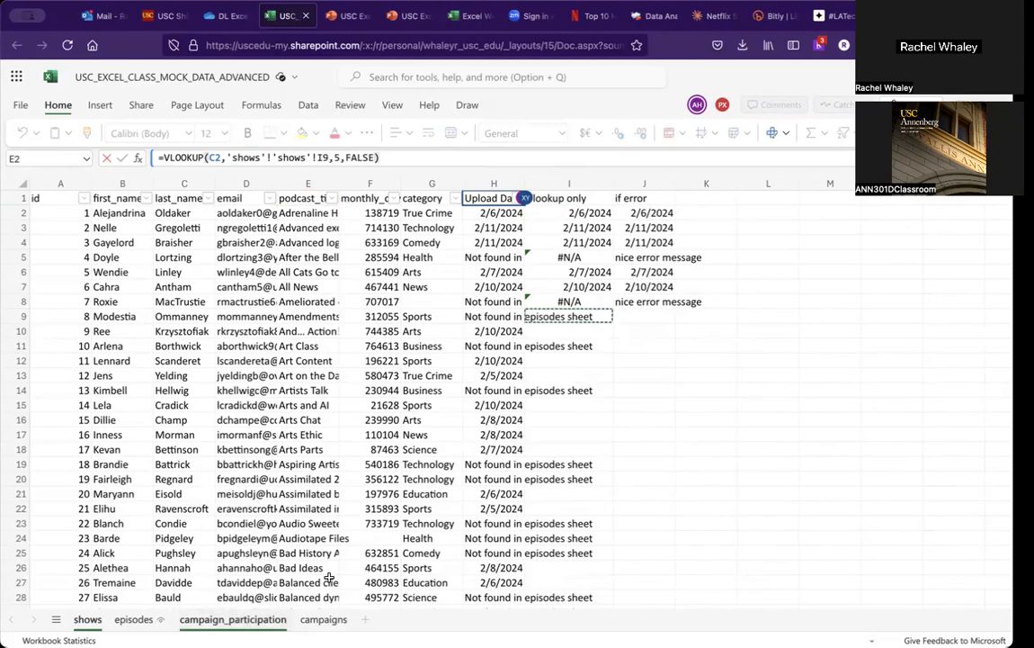
left_click(221, 619)
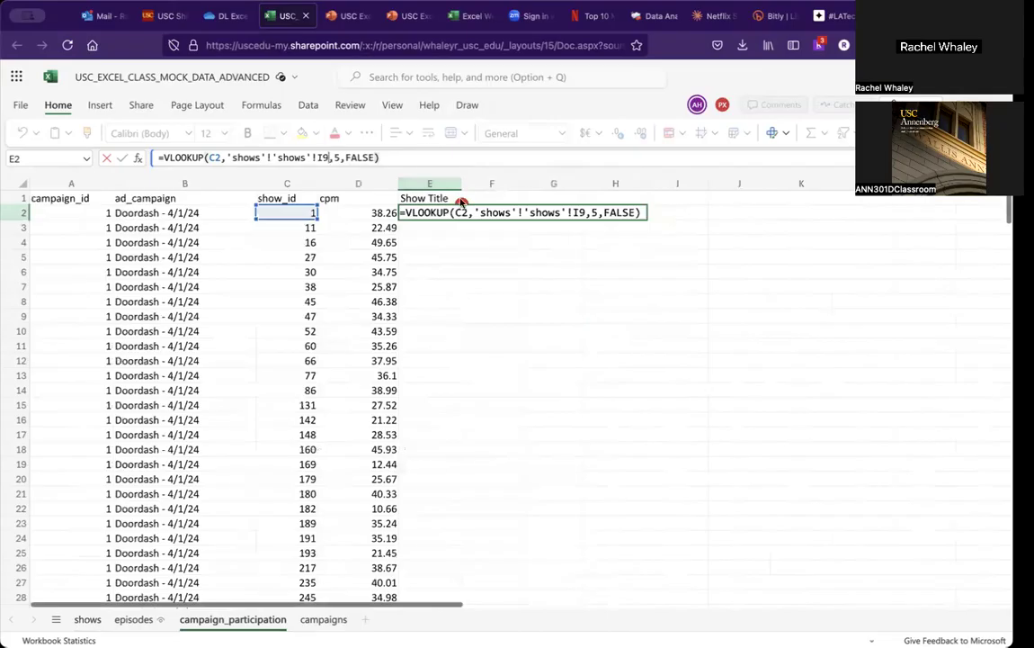
left_click_drag(329, 159, 271, 159)
key("BackSpace")
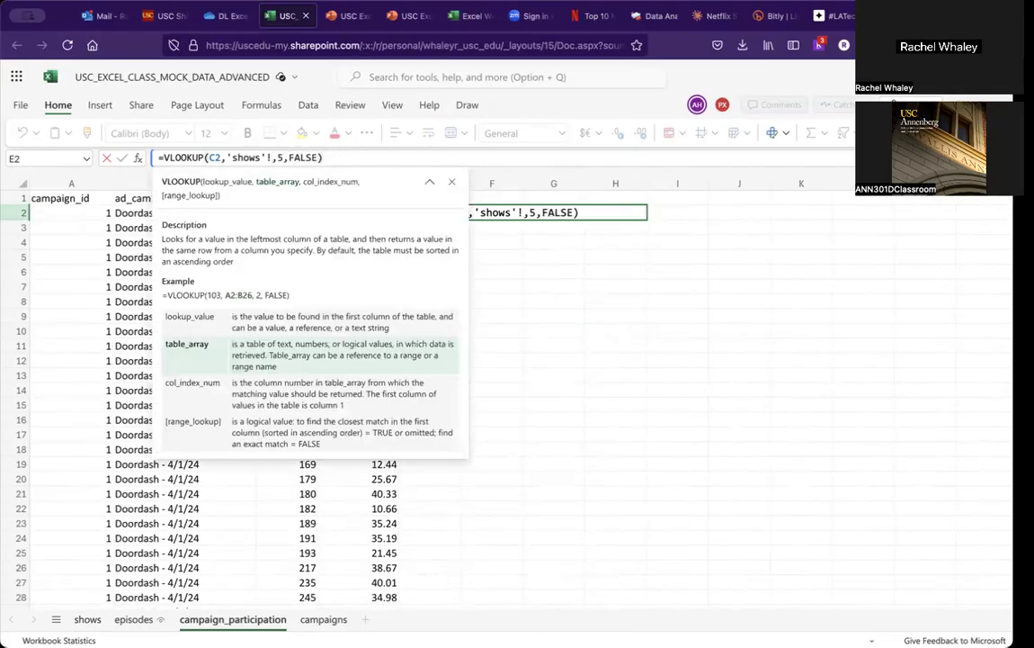
type("A1:E500")
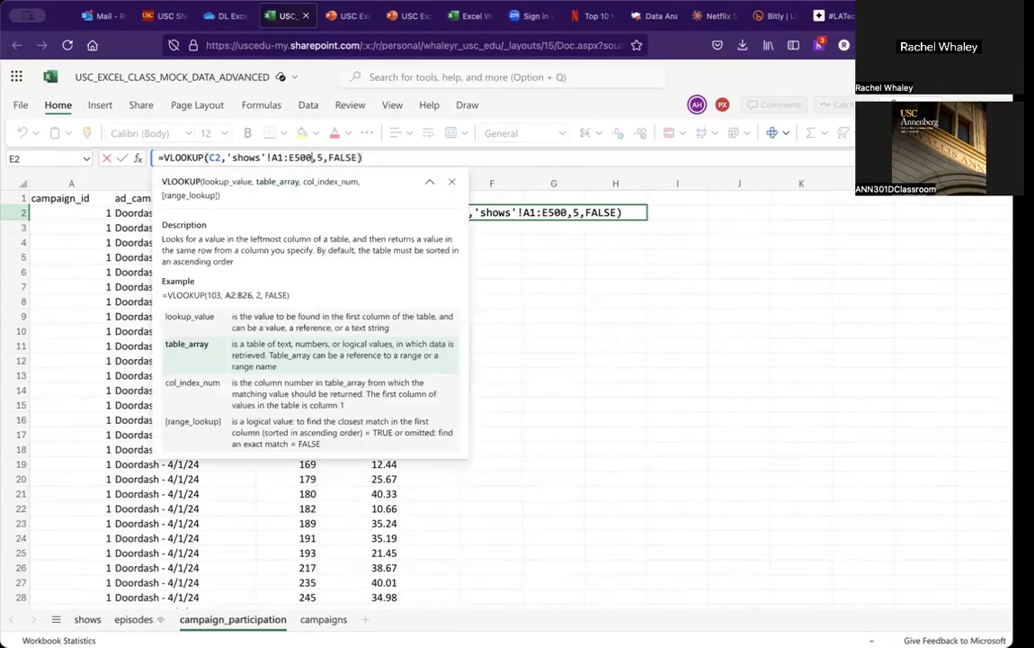
Step: Clear the stray references inserted while moving the cursor and make the range end absolute as $E$500
key("Left")
key("Left")
key("Left")
key("Left")
key("Left")
key("Left")
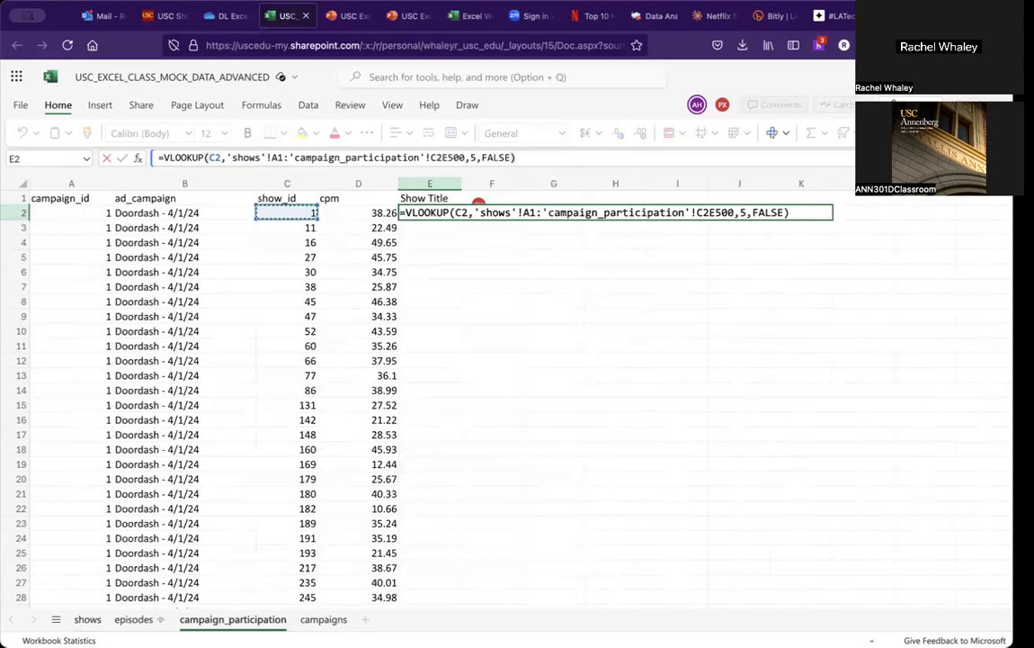
key("BackSpace")
key("BackSpace")
key("BackSpace")
key("BackSpace")
key("BackSpace")
key("BackSpace")
key("BackSpace")
key("BackSpace")
key("BackSpace")
key("BackSpace")
key("BackSpace")
key("BackSpace")
key("BackSpace")
key("BackSpace")
key("BackSpace")
key("BackSpace")
key("BackSpace")
key("BackSpace")
key("BackSpace")
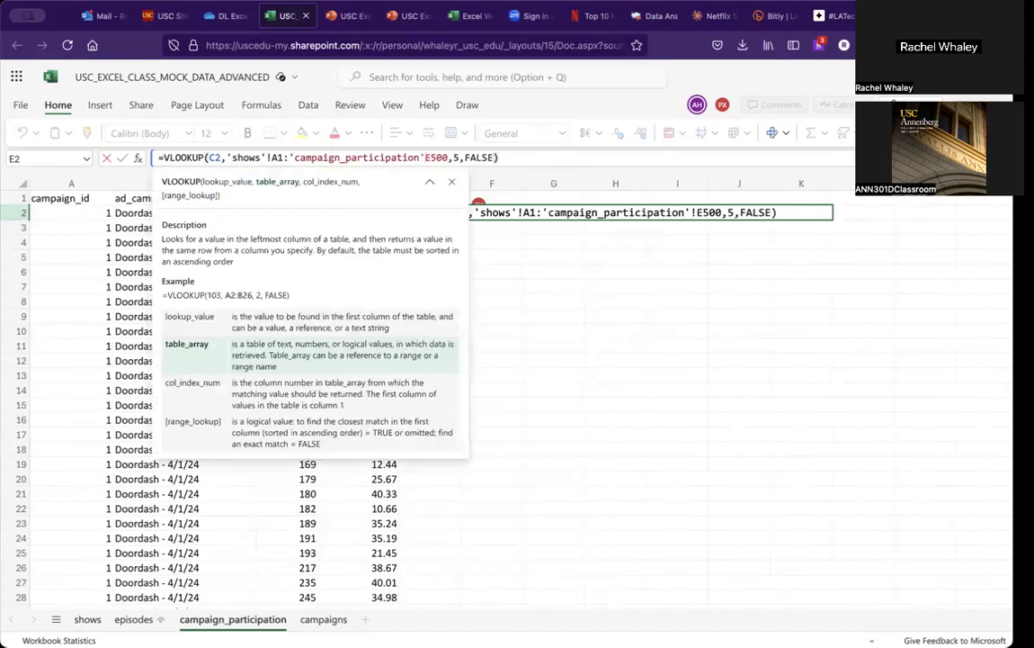
key("BackSpace")
key("BackSpace")
key("BackSpace")
key("BackSpace")
key("BackSpace")
key("BackSpace")
key("BackSpace")
key("BackSpace")
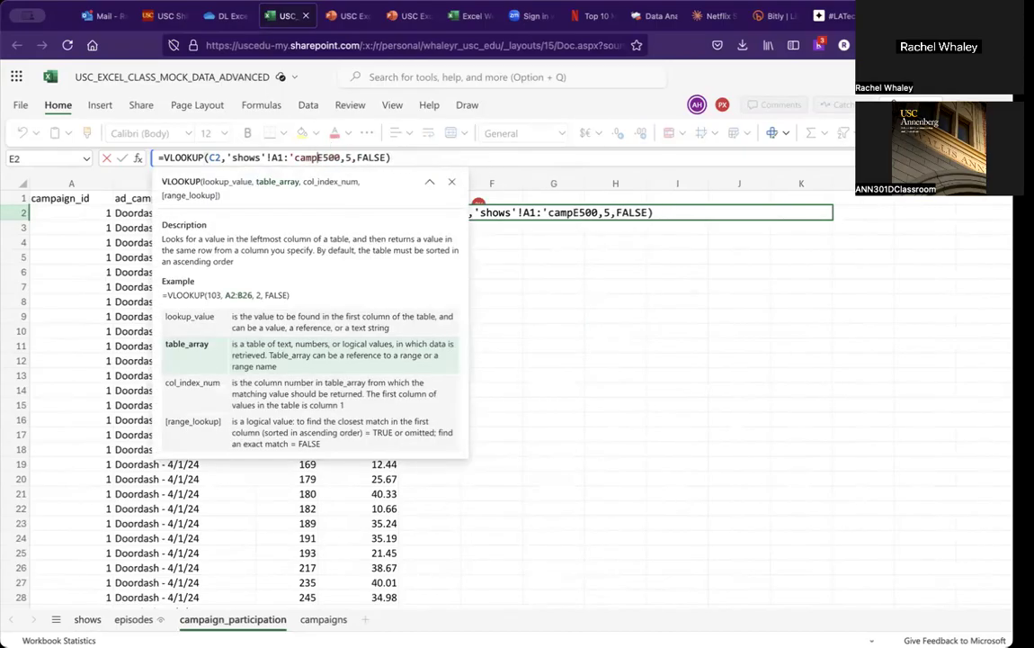
type("$")
key("Right")
type("$")
Step: Delete the leftover 'campaign_participation' sheet reference from the table argument, leaving 'shows'!A1:$E$500
key("Left")
key("Left")
key("Left")
key("Left")
key("Left")
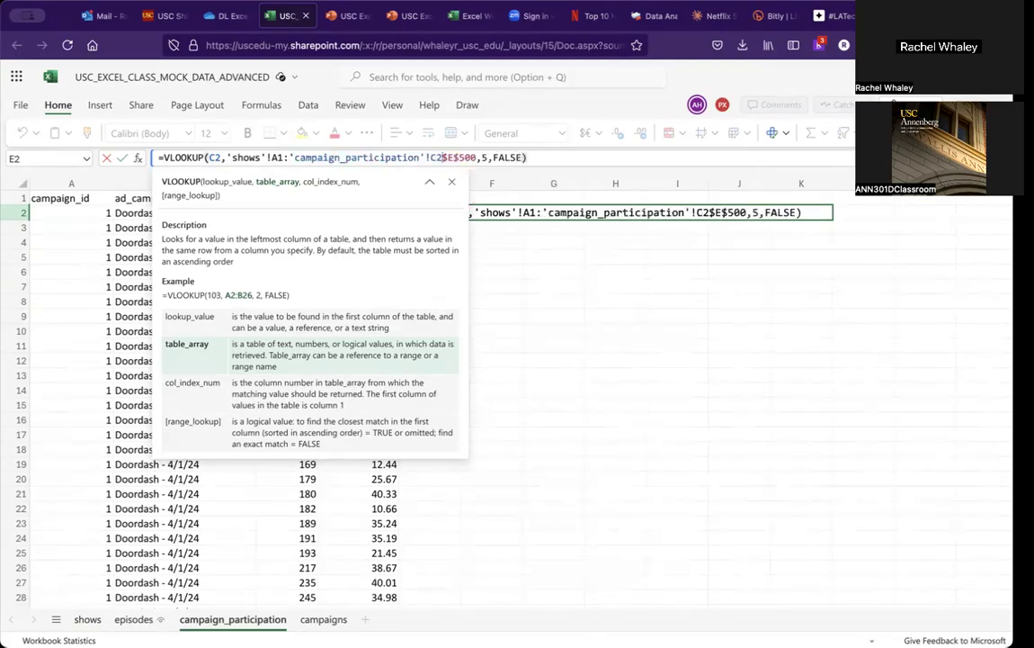
key("Left")
left_click_drag(442, 157, 290, 157)
key("BackSpace")
key("Left")
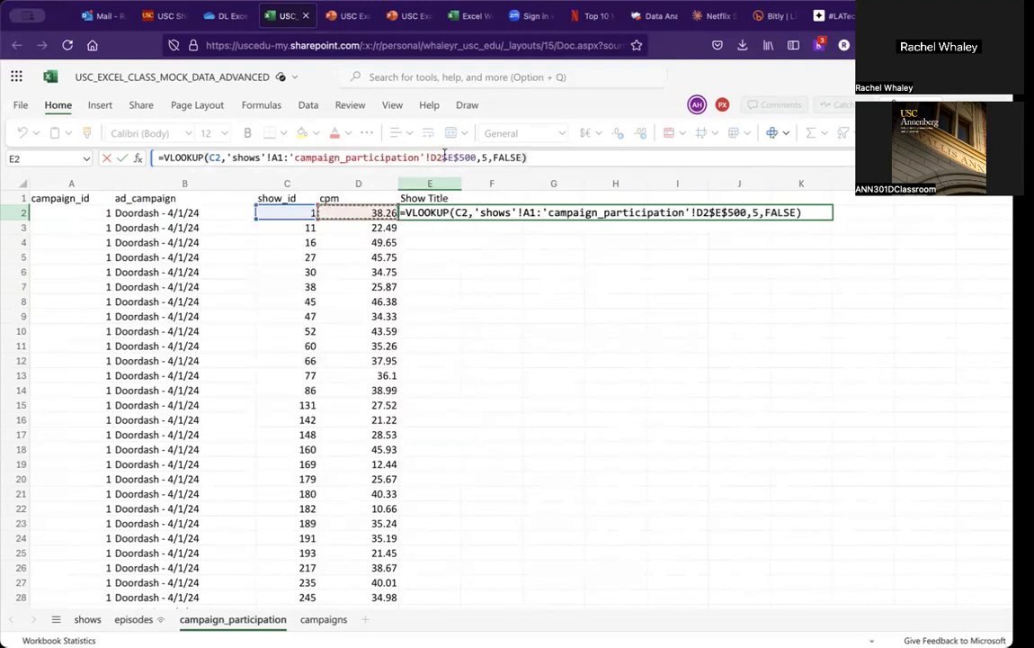
left_click_drag(445, 156, 290, 157)
key("BackSpace")
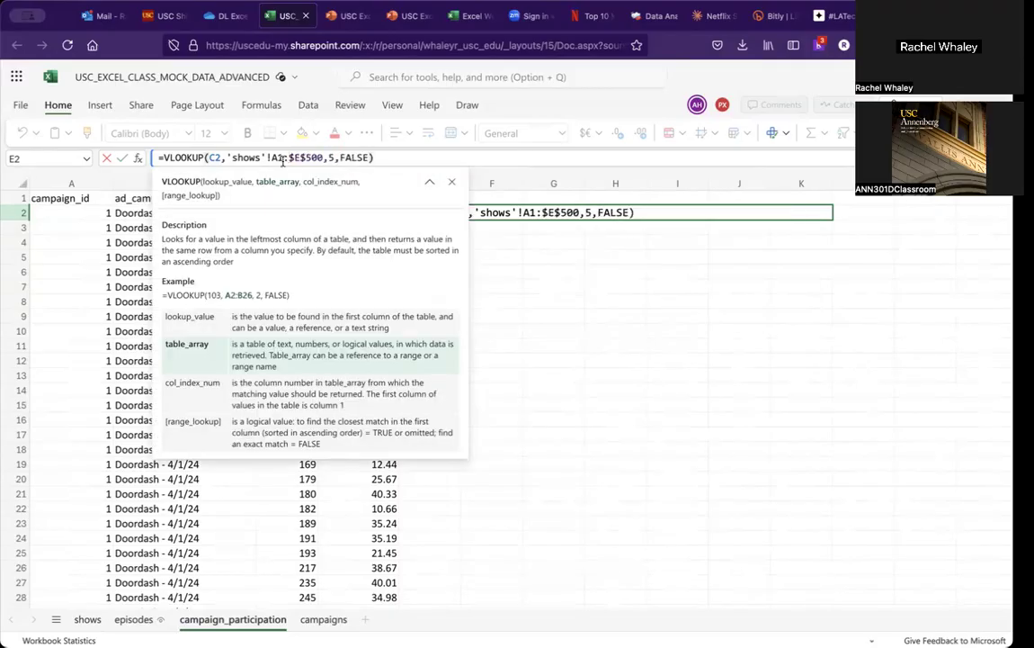
Step: Lock the range start as $A$1 and commit the VLOOKUP formula in E2
left_click(269, 158)
key("F4")
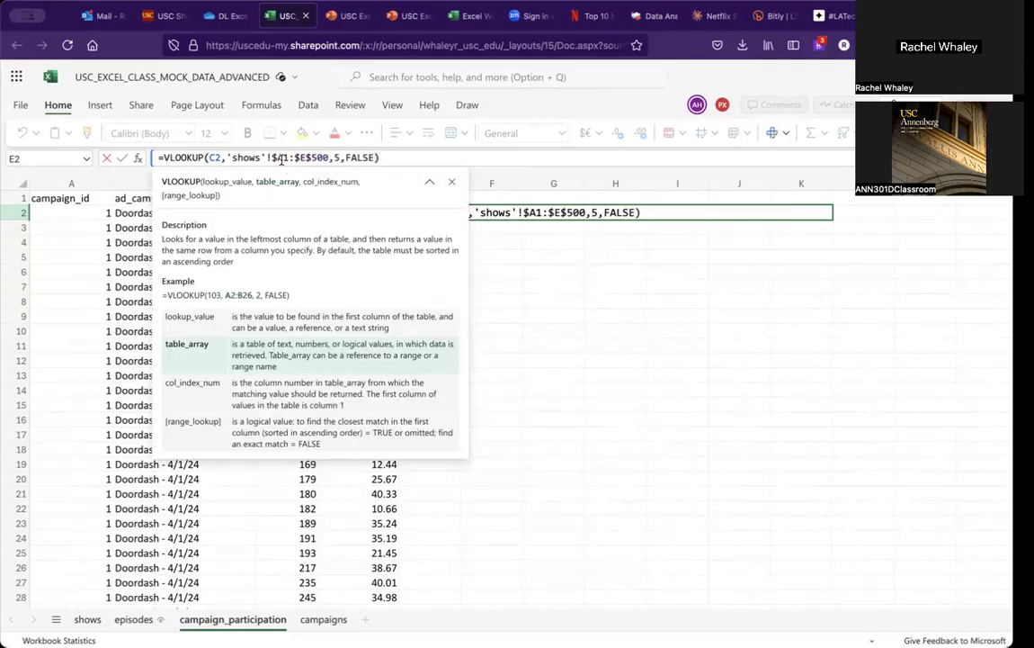
key("Return")
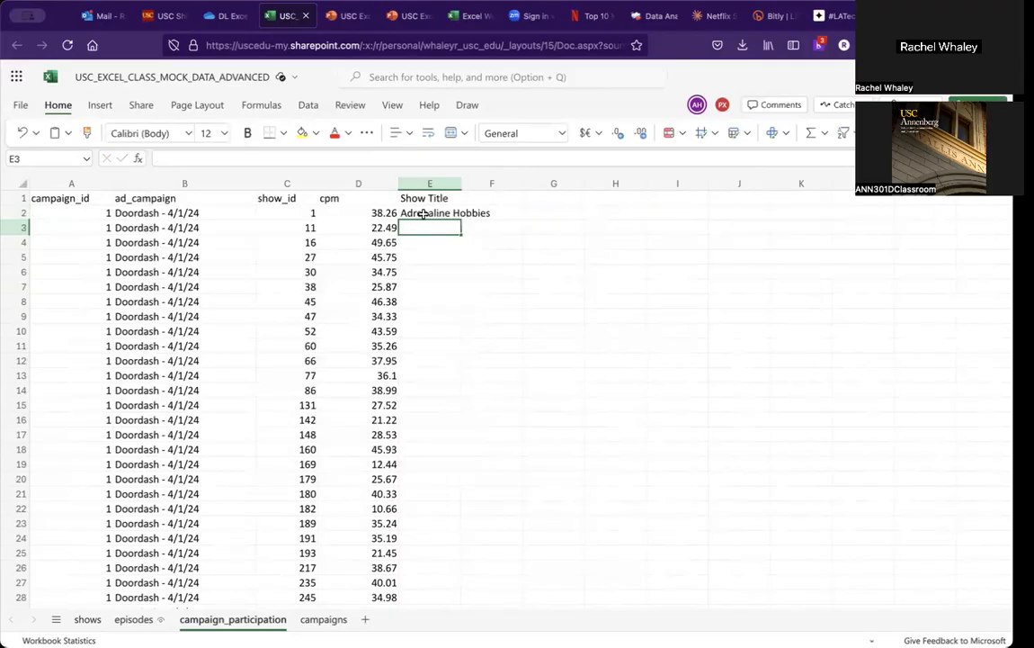
Step: Fill the E2 VLOOKUP formula down the whole Show Title column
left_click(423, 213)
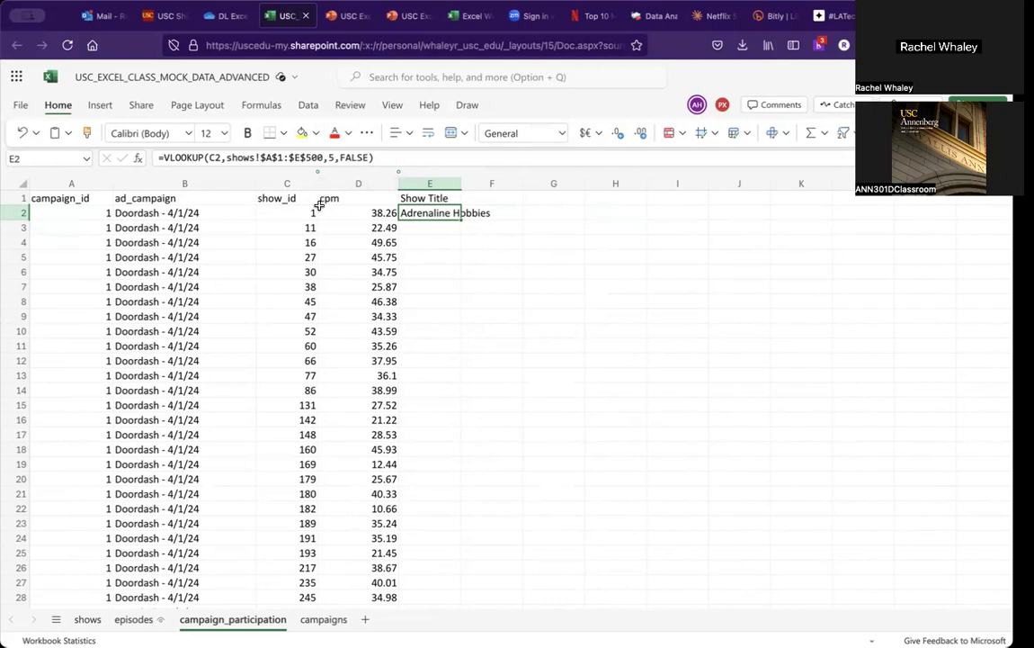
double_click(461, 219)
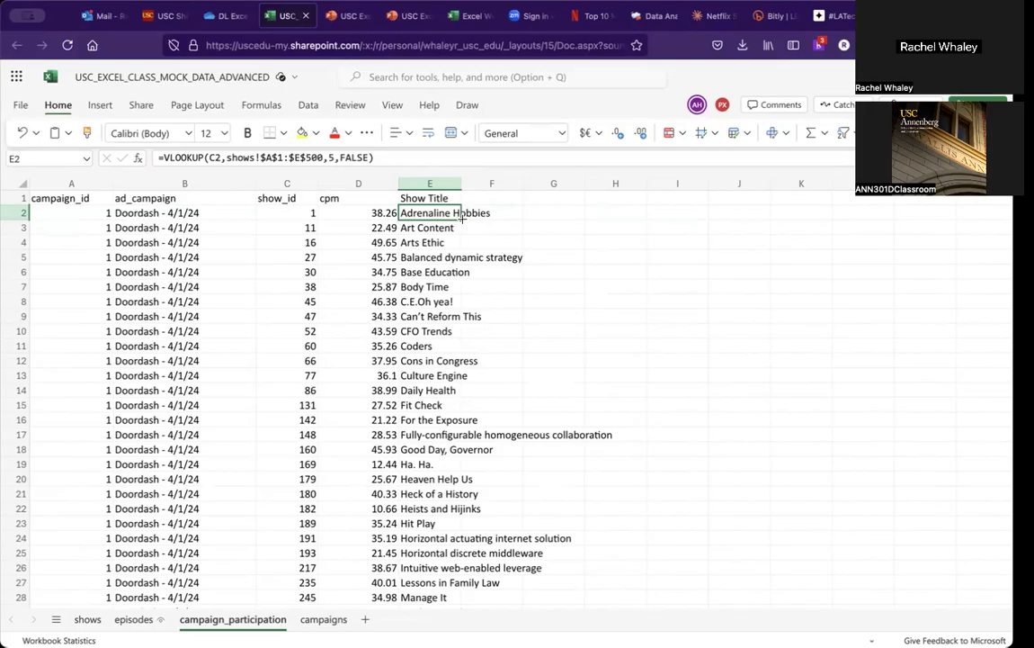
Step: Step through the Show Title cells to inspect the copied formulas' references
key("Down")
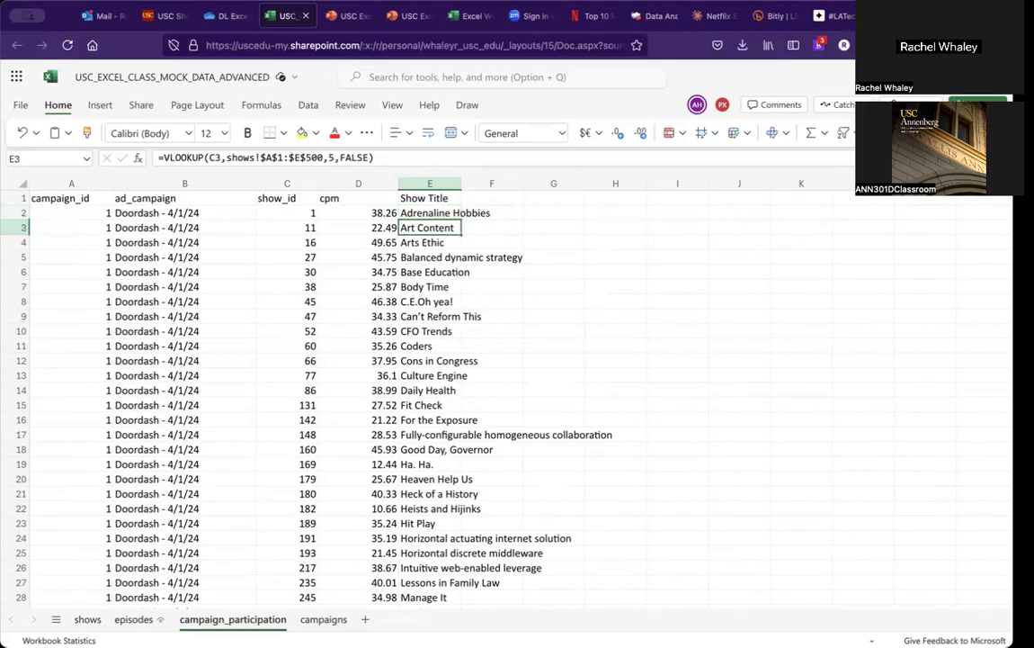
key("Down")
key("Down")
key("Up")
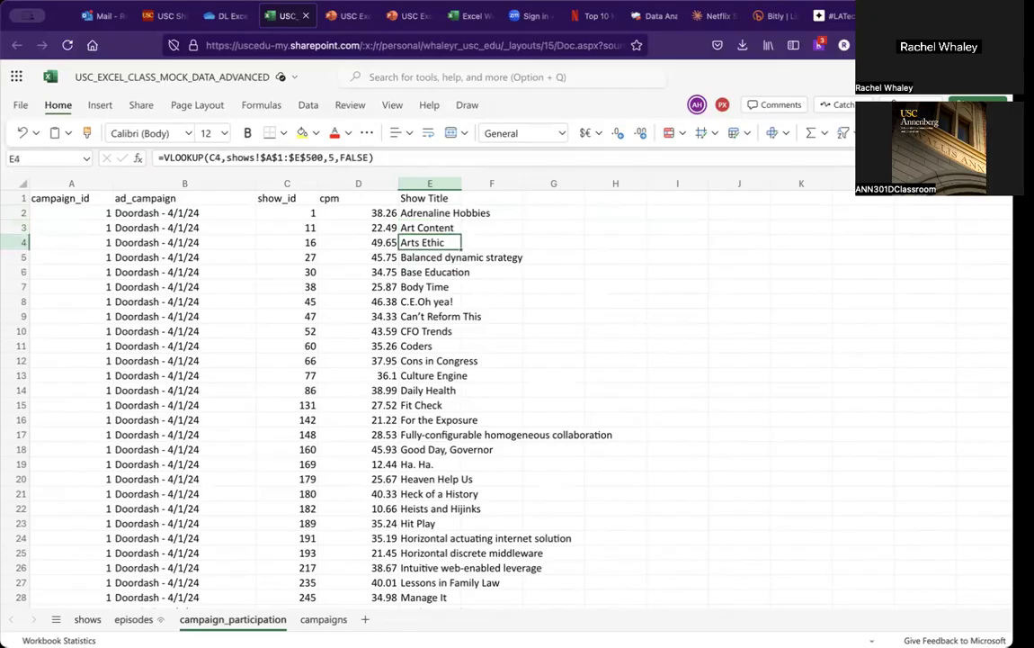
key("Up")
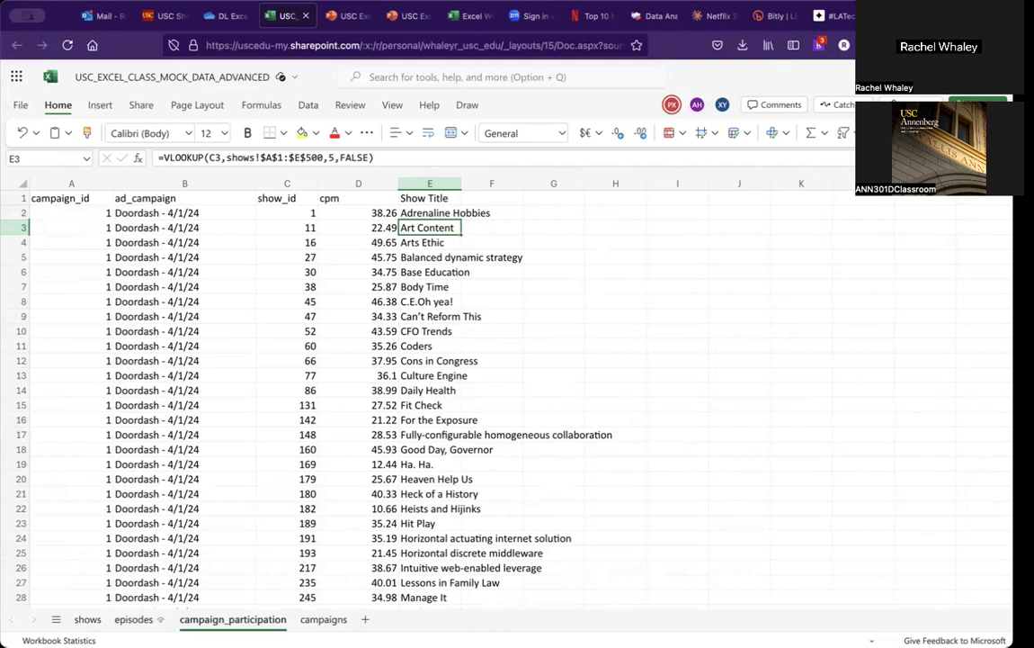
key("Down")
key("Down")
key("Down")
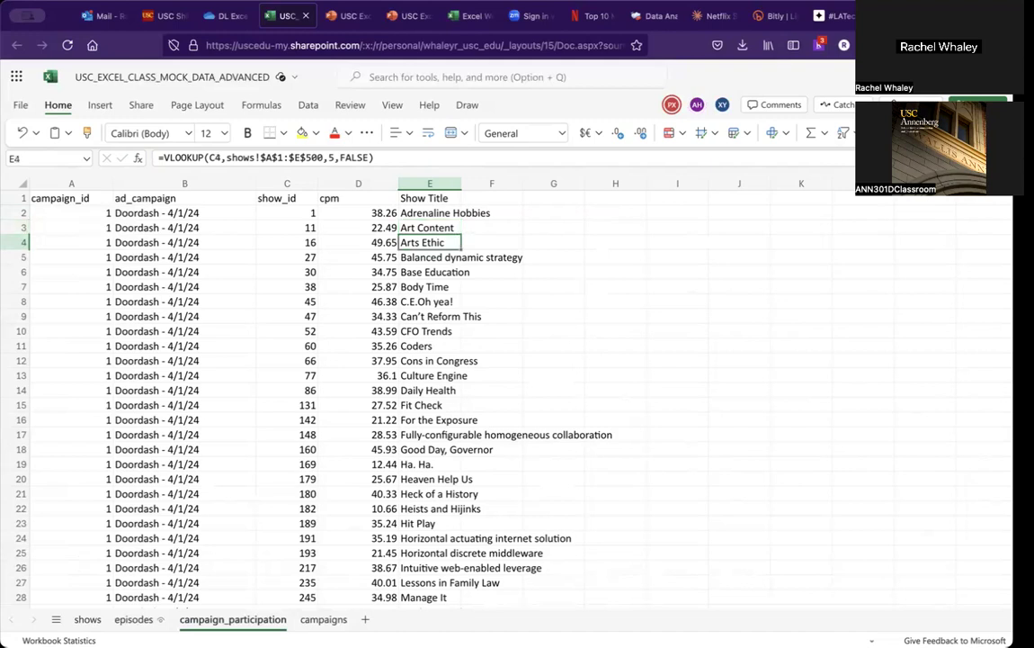
key("Down")
key("Down")
key("Down")
key("Down")
key("Down")
key("Down")
key("Down")
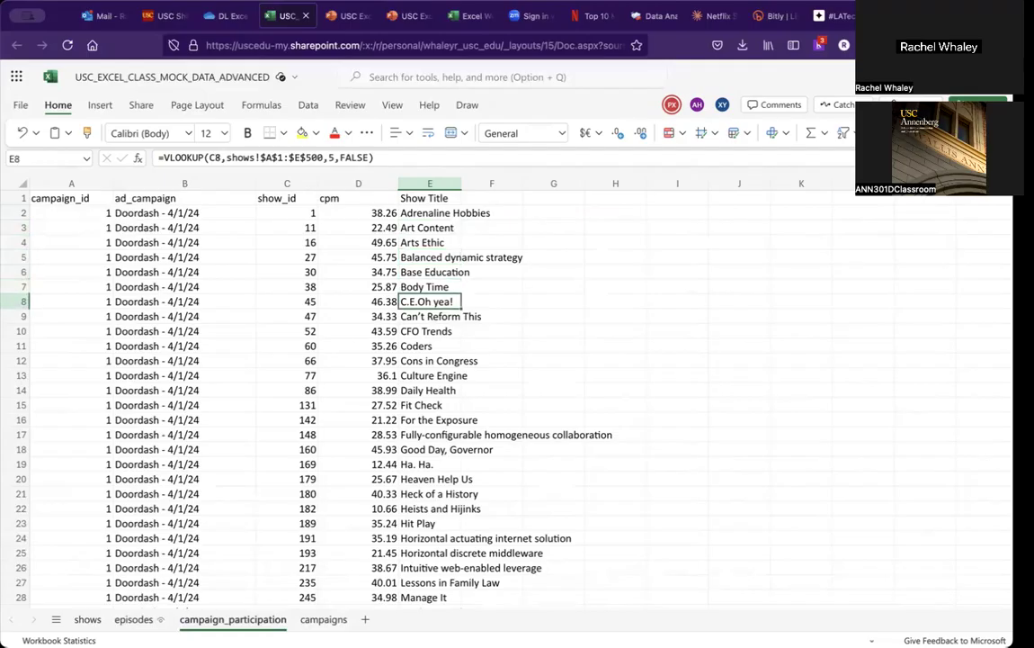
key("Down")
key("Down")
key("Down")
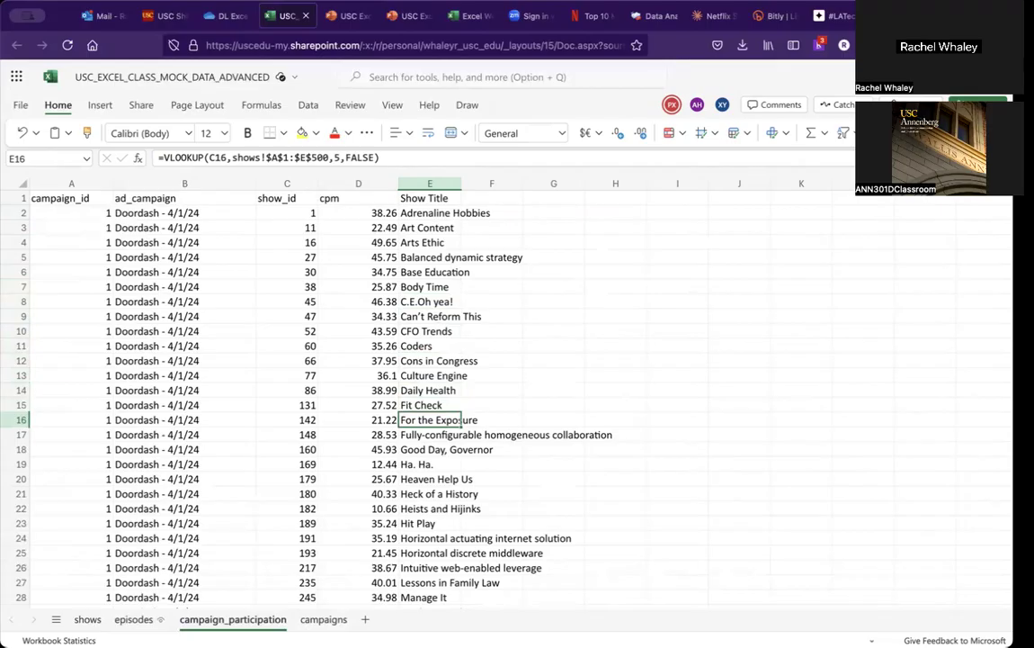
key("Up")
key("Up")
key("Up")
key("Up")
key("Up")
key("Up")
key("Up")
key("Up")
key("Up")
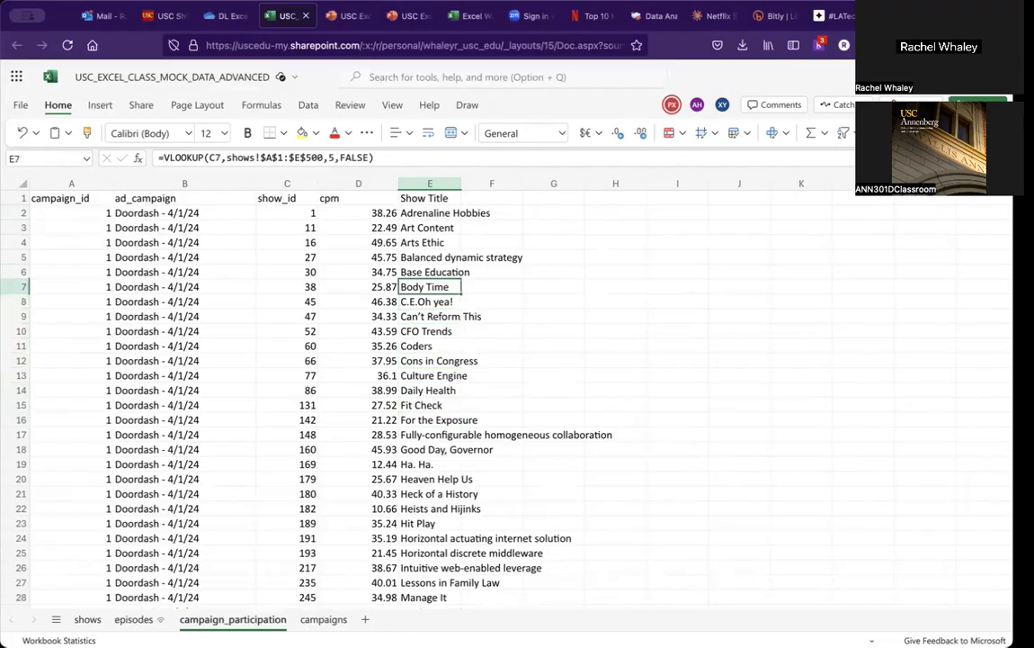
Step: Review the activity slide and add the column header Personal Endorsement? in F1
left_click(334, 16)
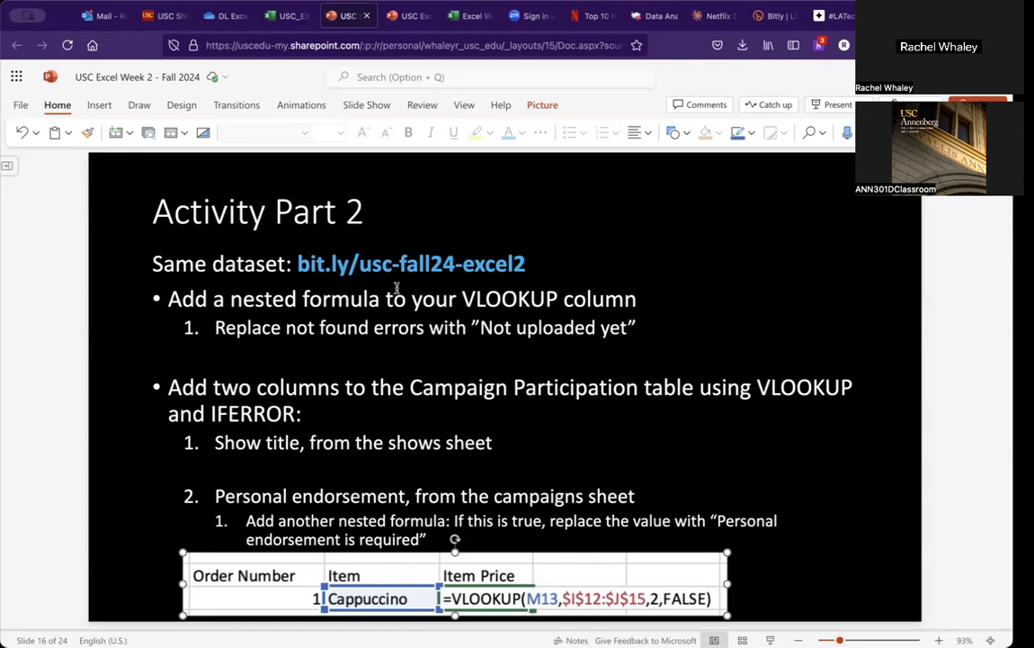
left_click(287, 20)
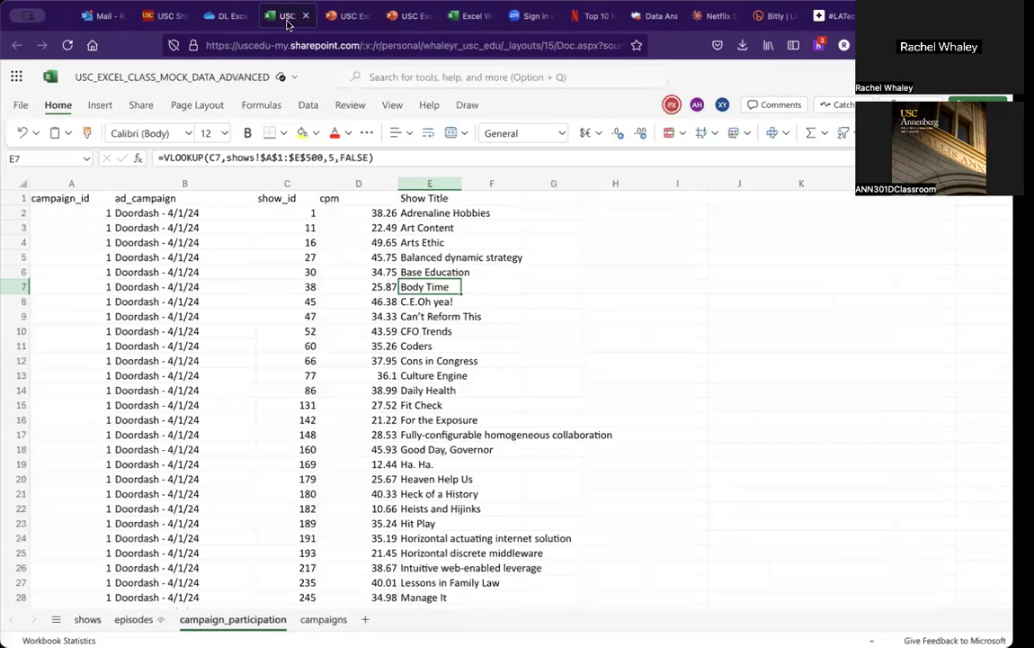
left_click(493, 196)
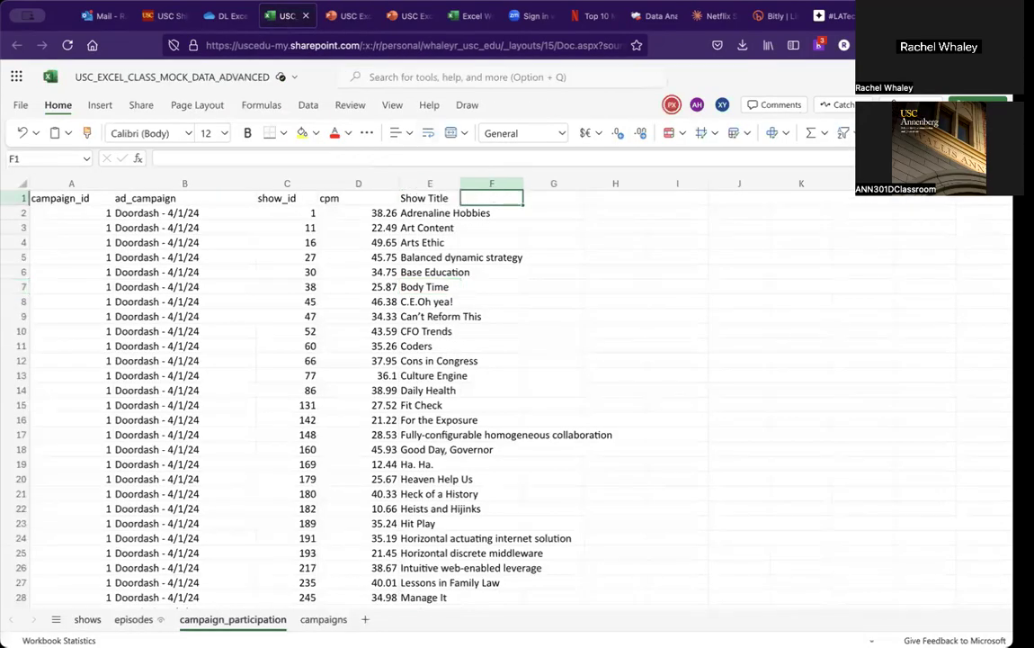
type("Personal Endorsement?")
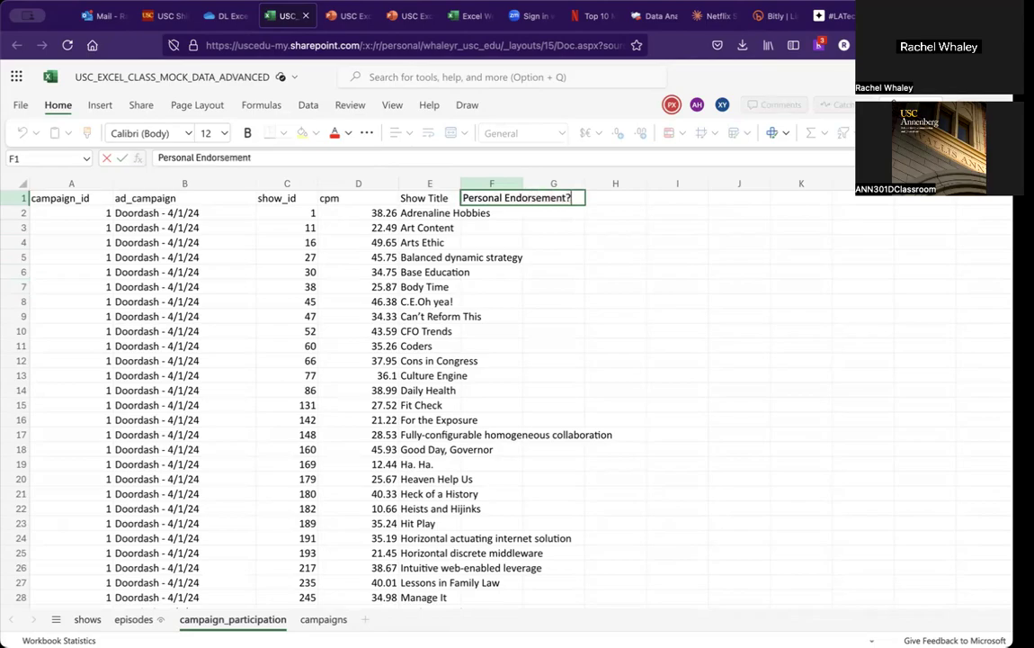
key("Return")
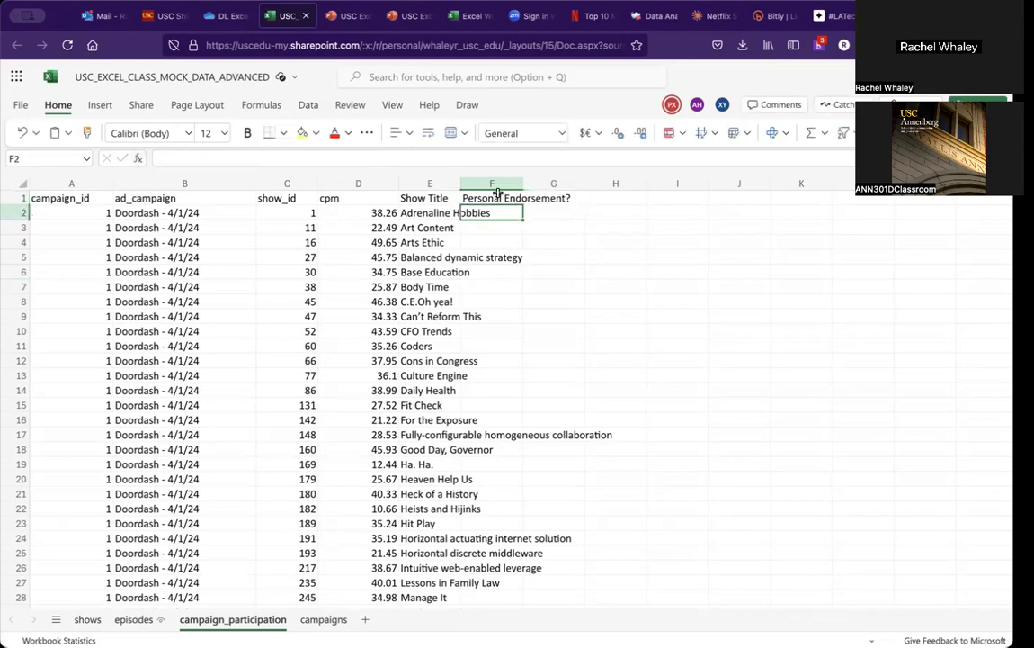
Step: Widen the Personal Endorsement? and Show Title columns to fit their text
left_click_drag(523, 186, 578, 187)
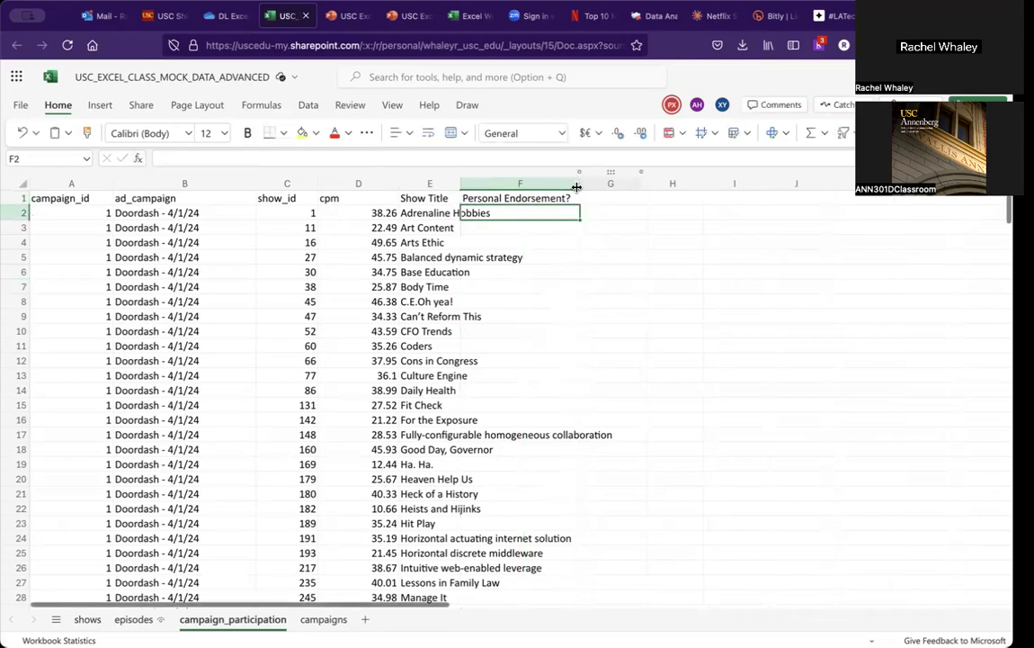
left_click_drag(461, 185, 527, 186)
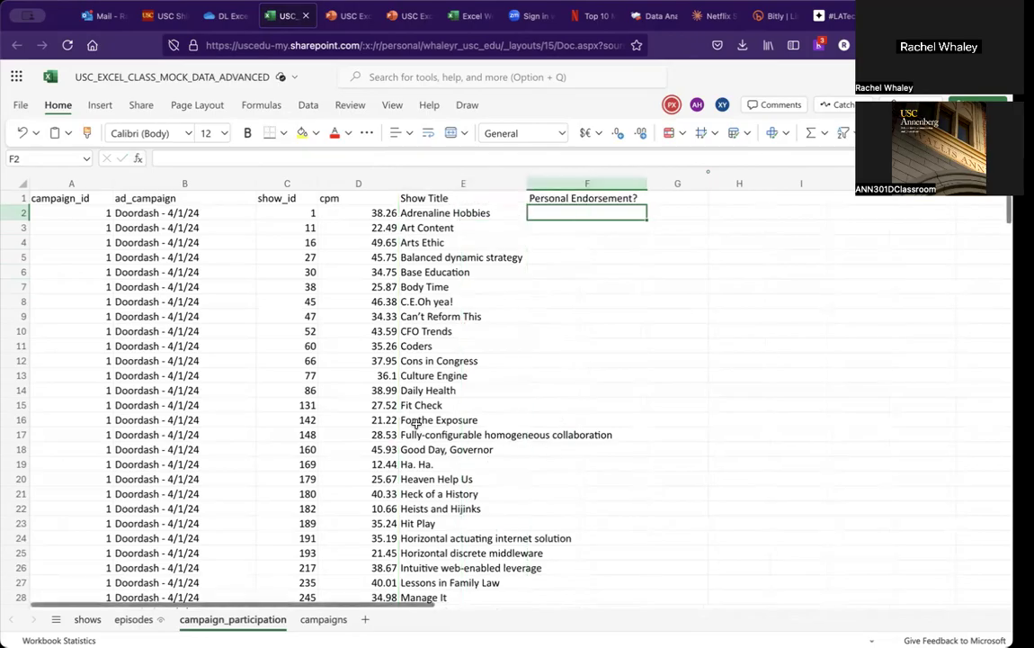
Step: Look over the campaigns sheet and the activity instructions slide
left_click(324, 619)
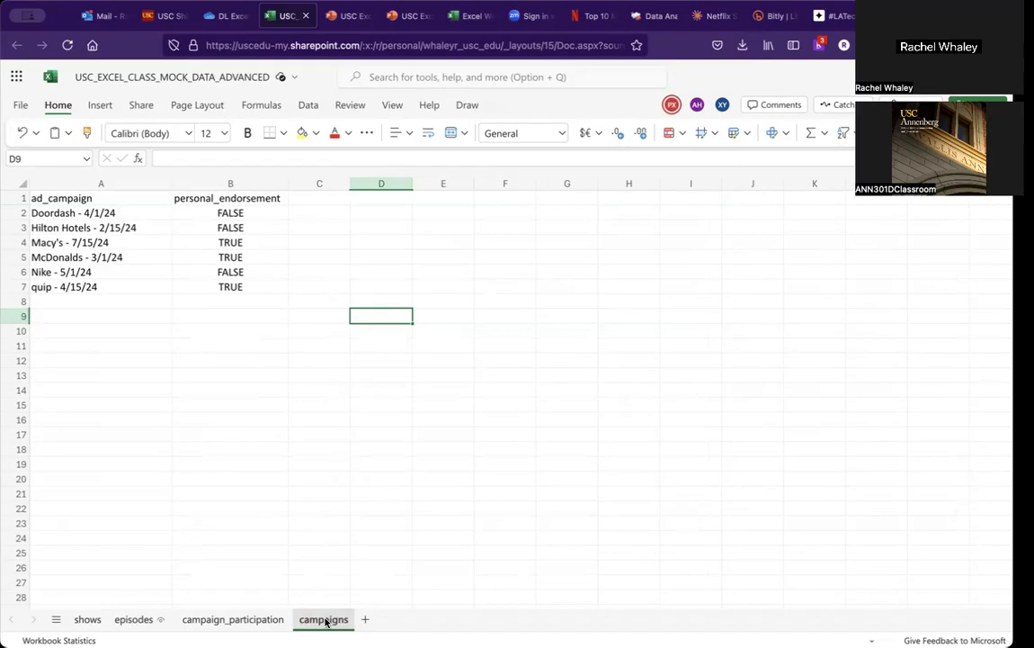
left_click(251, 620)
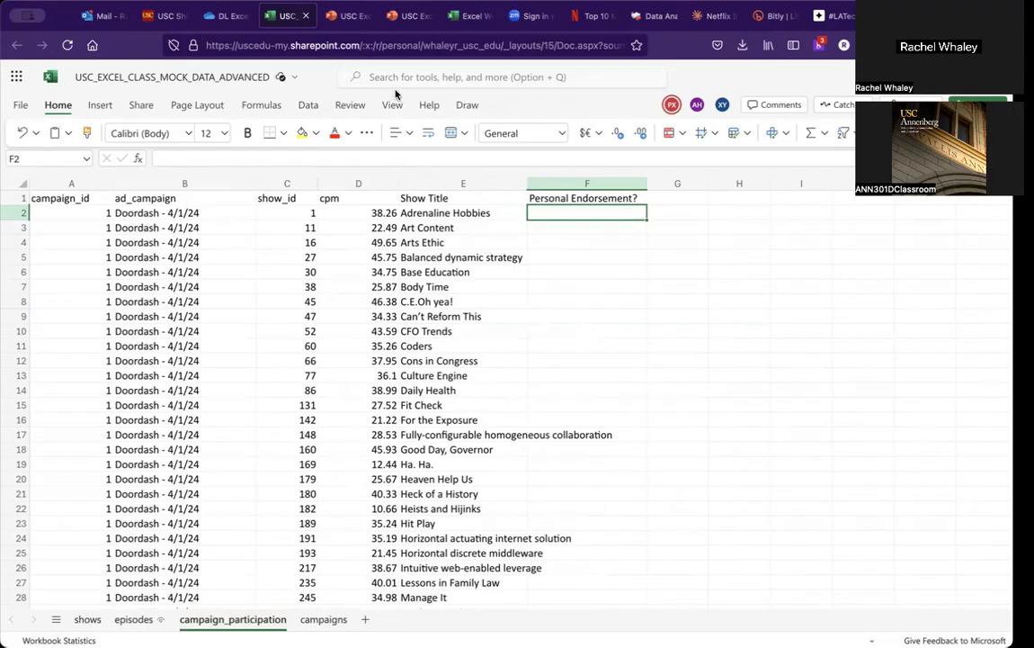
left_click(345, 16)
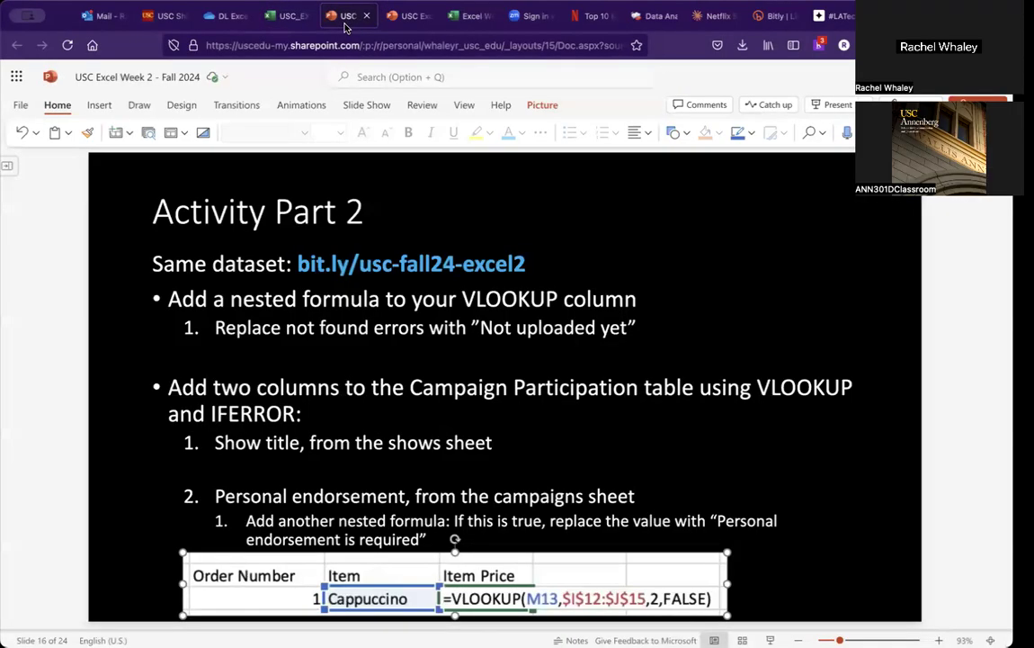
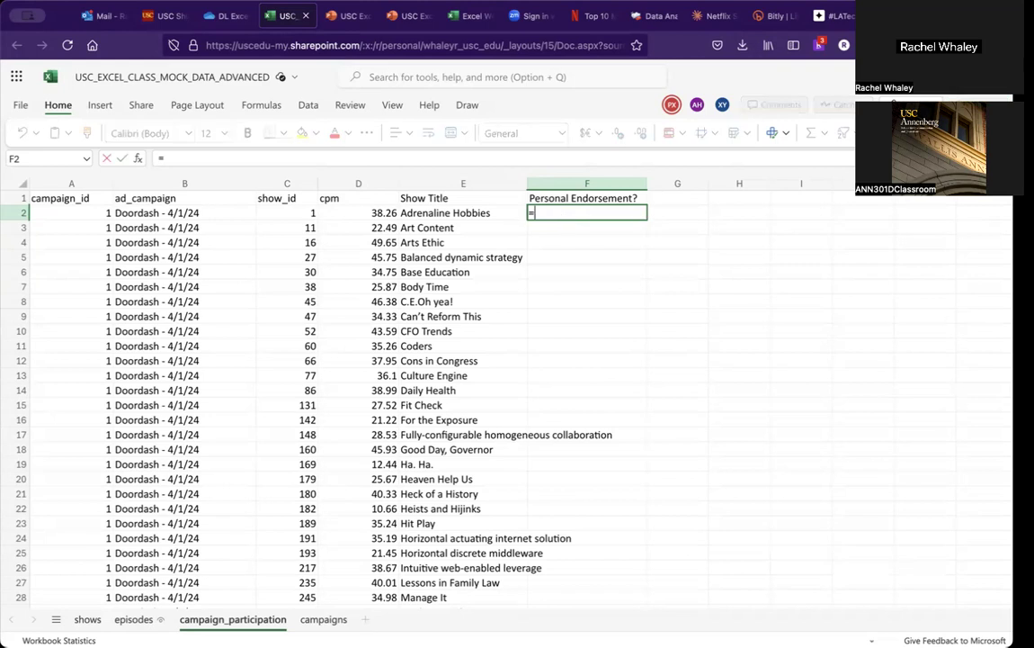
Step: Begin a VLOOKUP in F2 using B2 as the lookup value and the campaigns sheet's A1:B7 as the table
type("(")
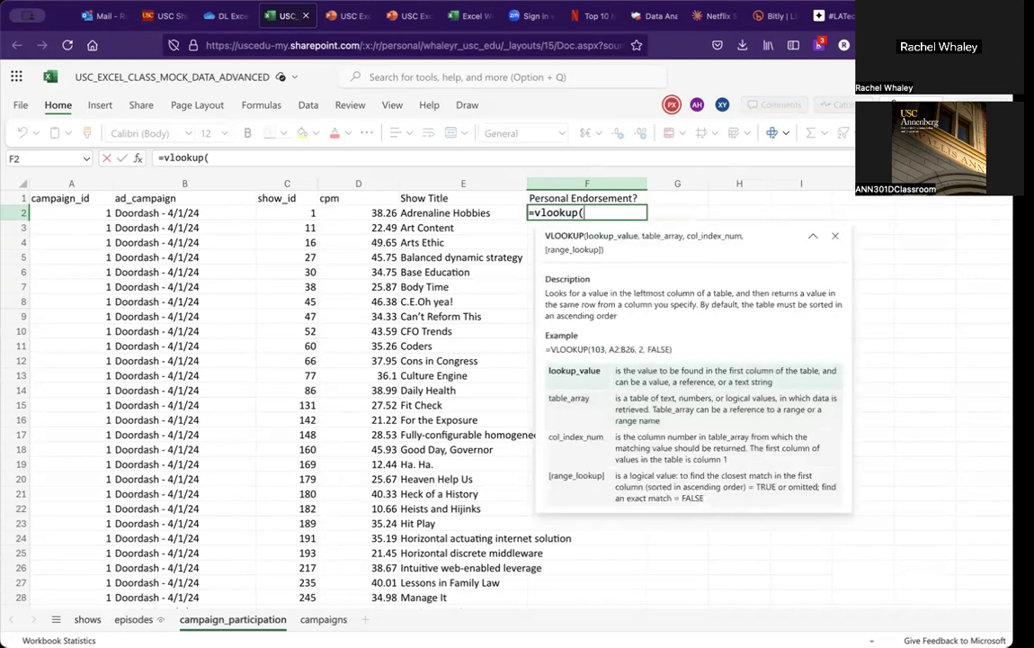
type("B2")
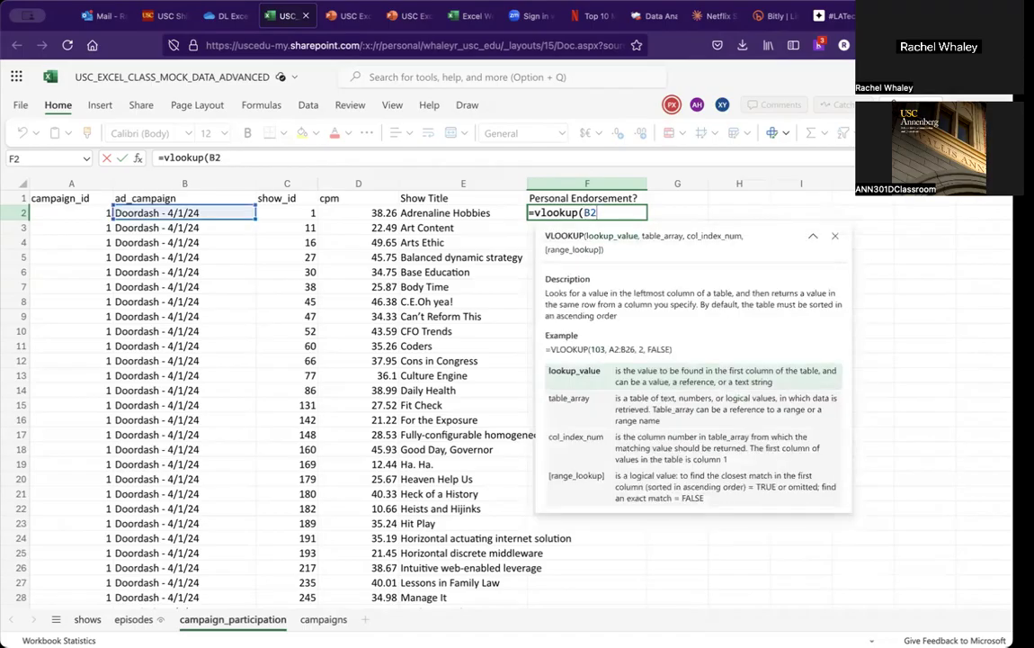
type(",")
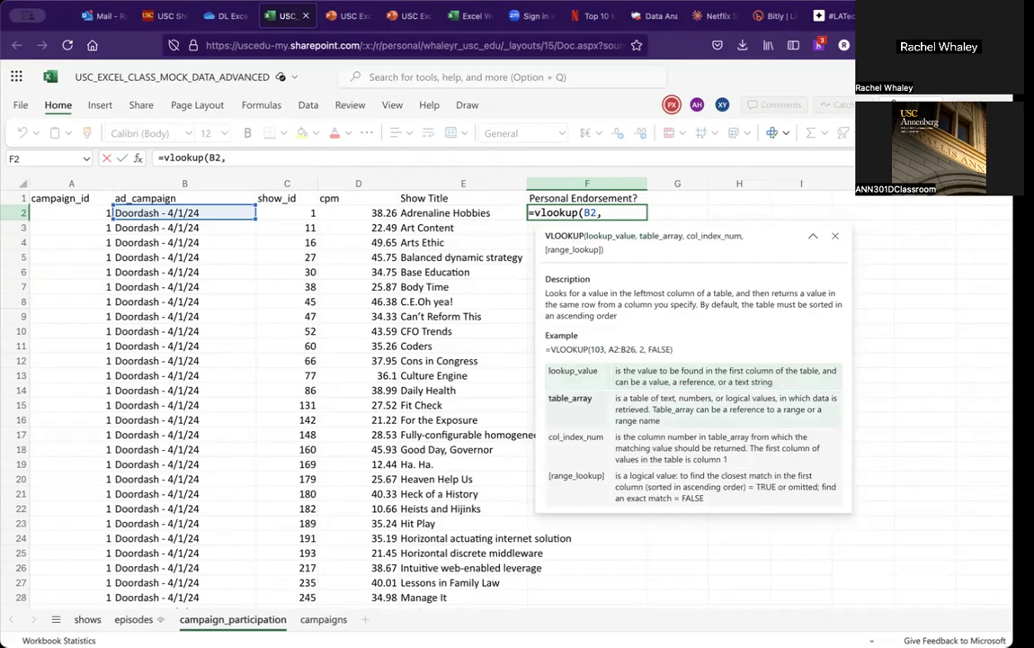
left_click(323, 625)
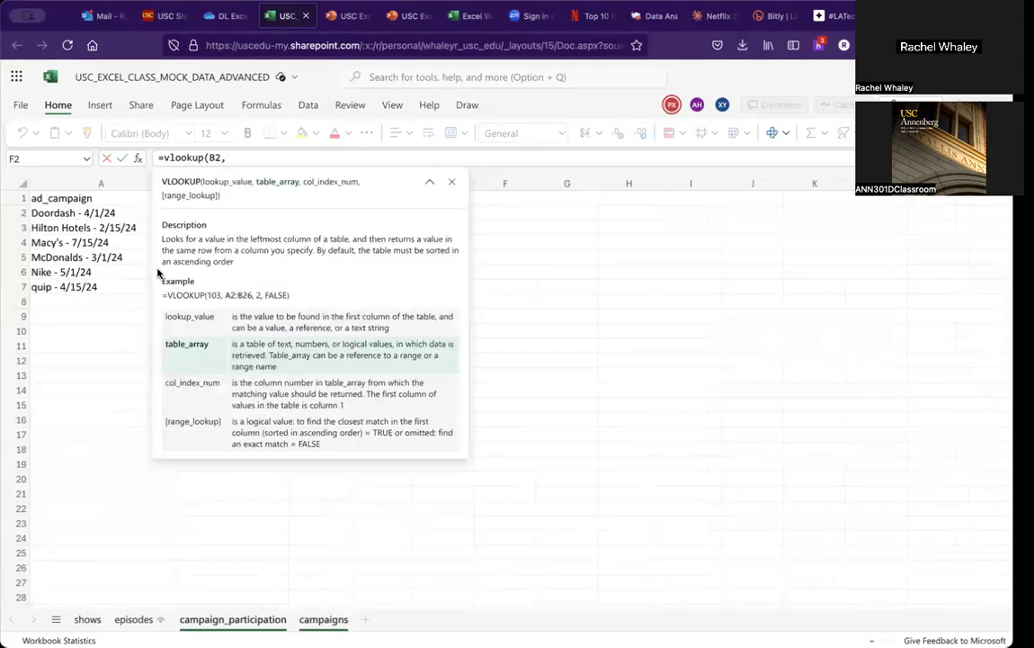
left_click_drag(90, 198, 194, 286)
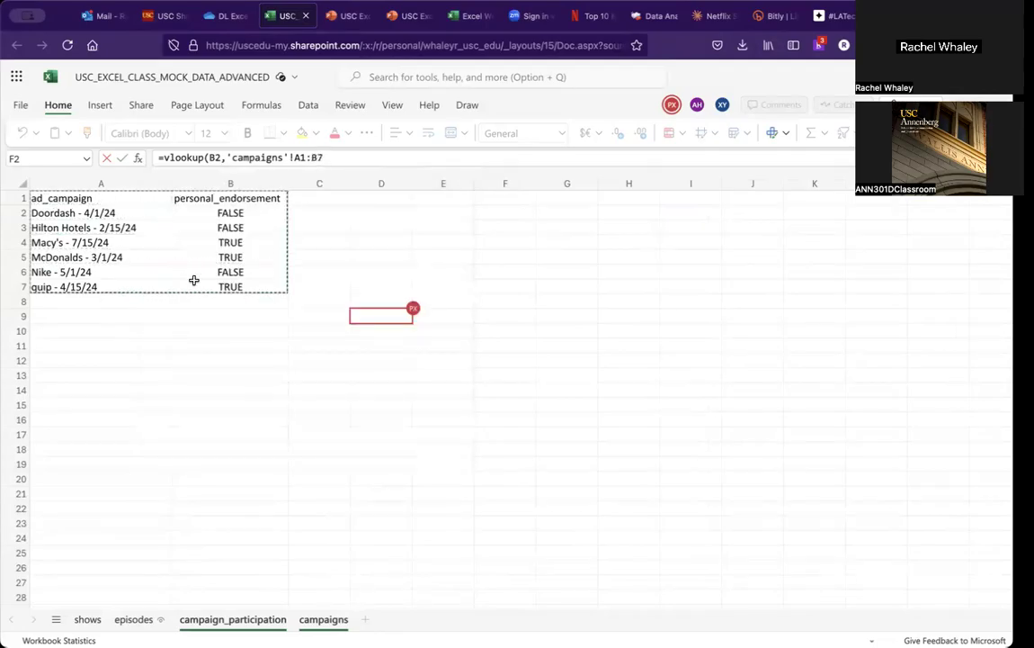
left_click(296, 158)
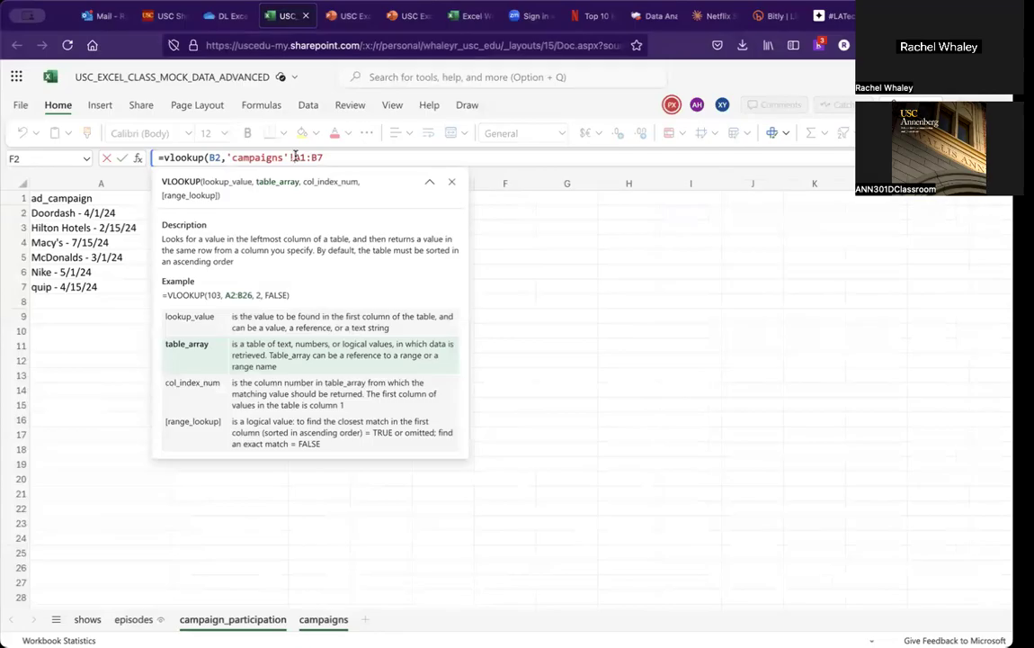
Step: Make the campaigns table reference absolute as $A$1:$B$7
type("$A$")
left_click(325, 156)
type("$B$")
left_click(331, 156)
type("$")
key("Right")
type(",")
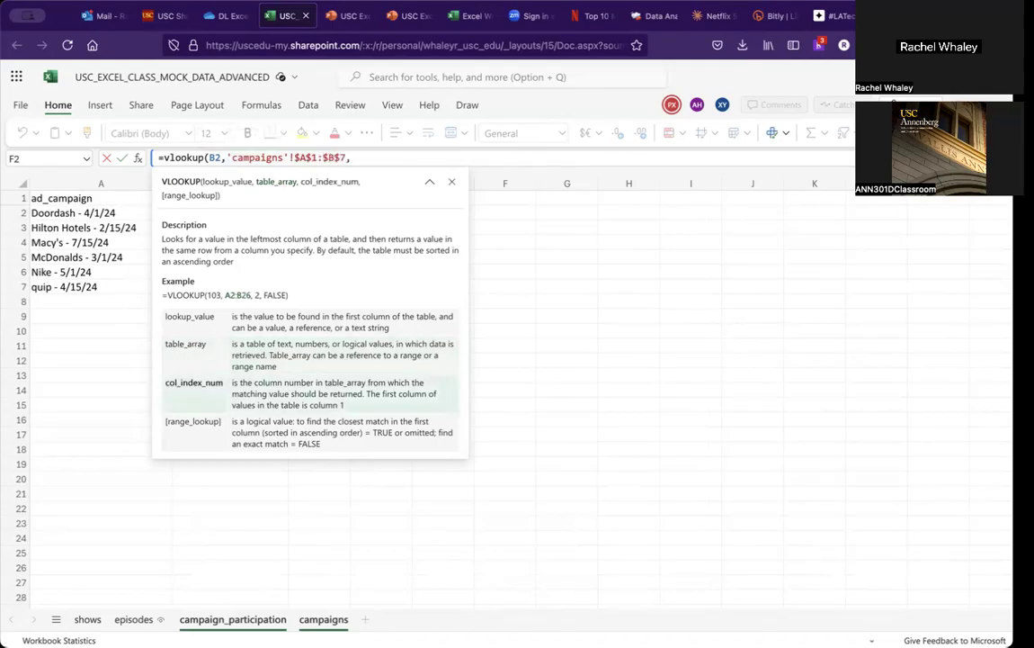
type("2")
Step: Finish the VLOOKUP with column index 2 and FALSE for an exact match, and enter it
left_click(429, 181)
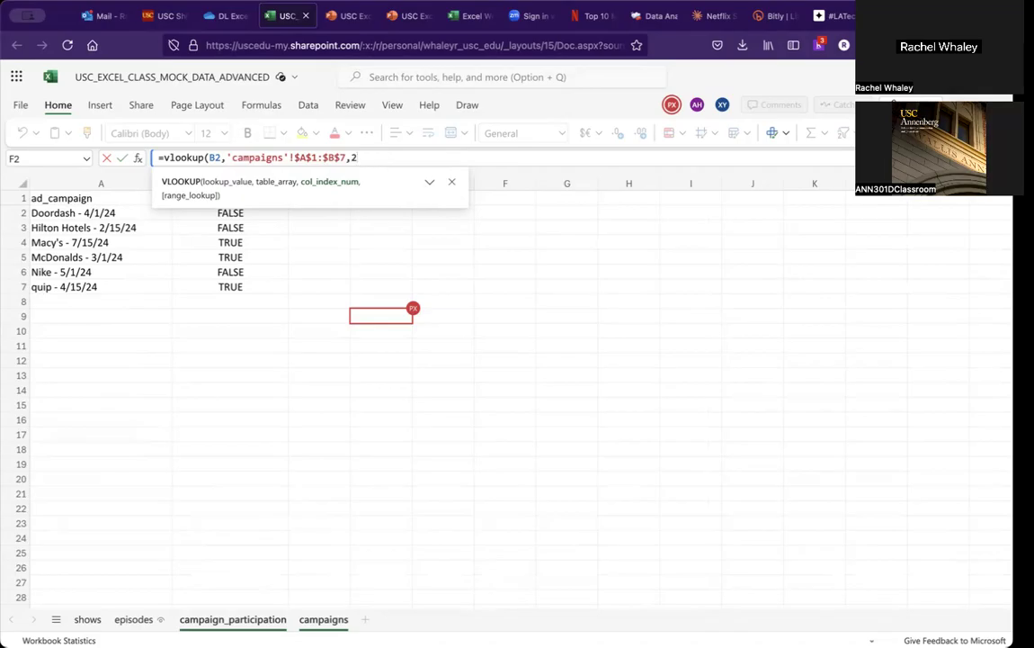
type(",false")
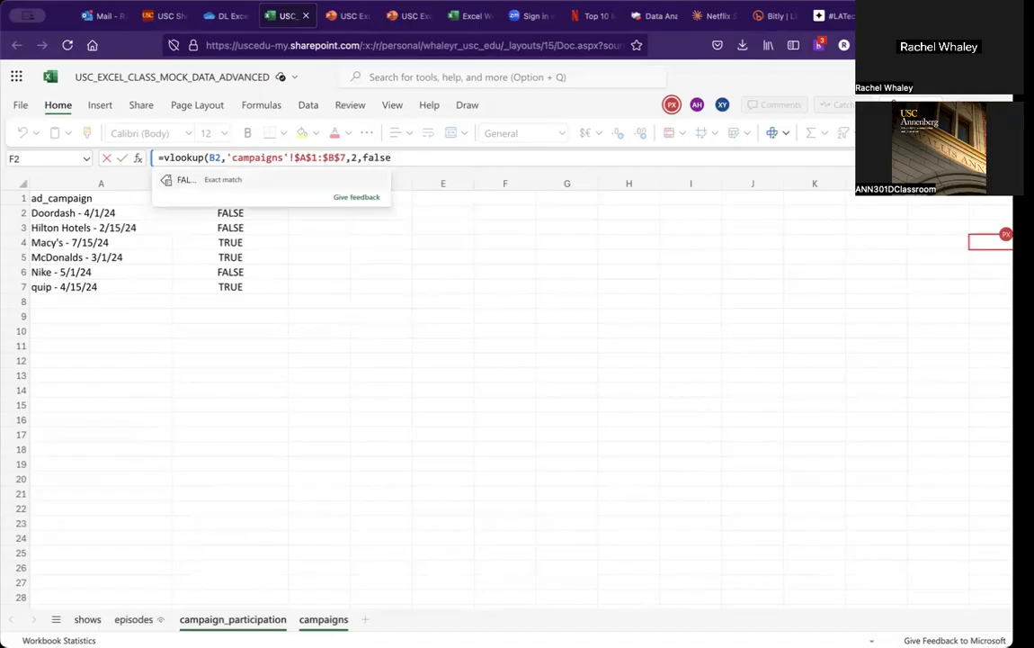
key("Return")
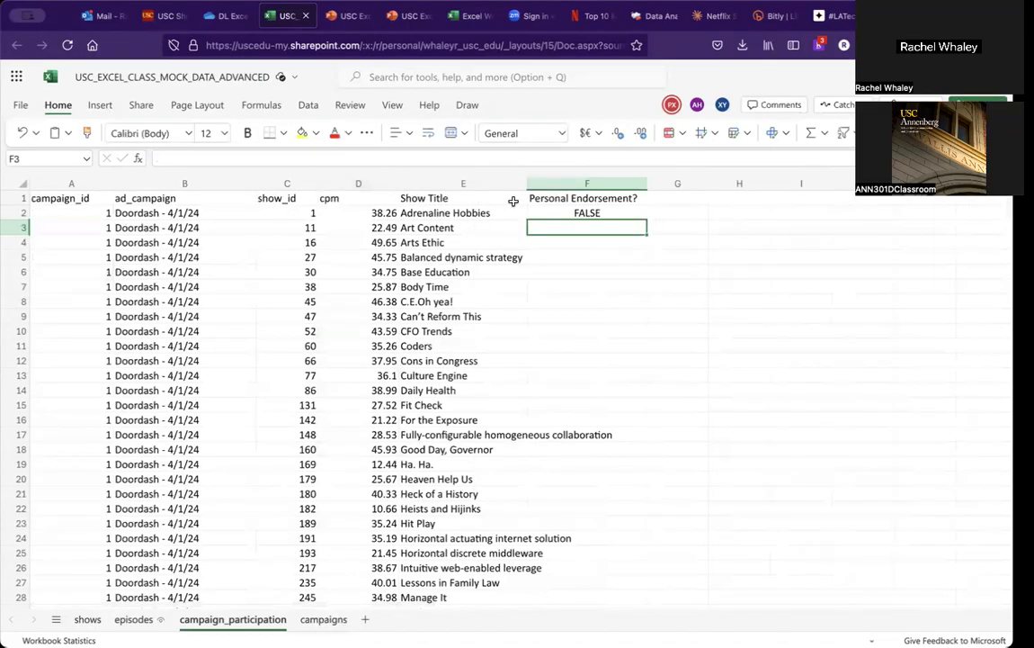
Step: Fill the F2 VLOOKUP formula down the whole Personal Endorsement? column
left_click(549, 215)
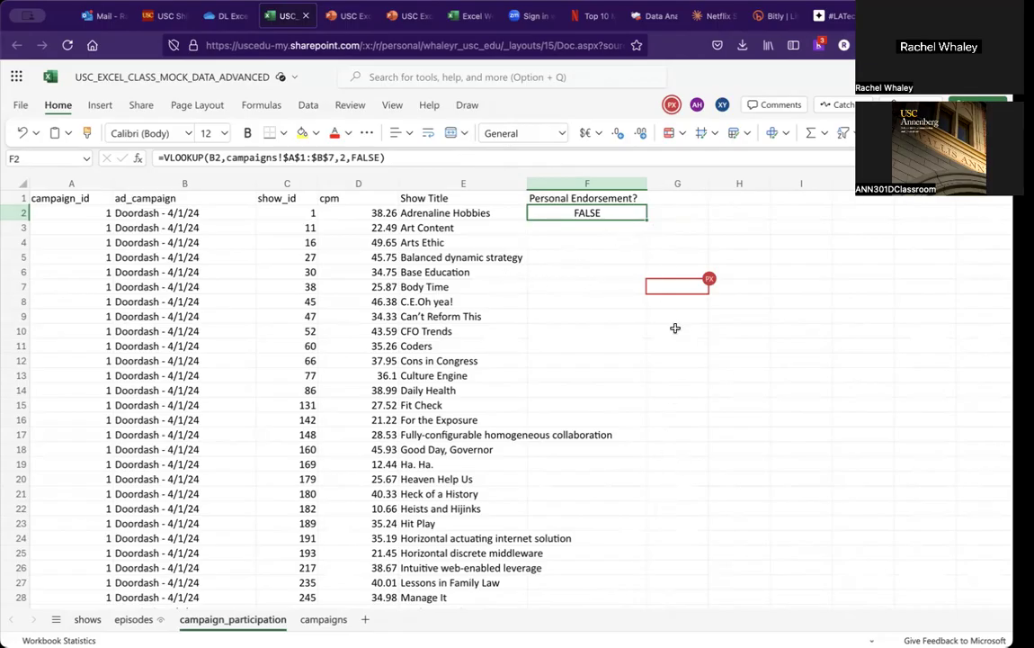
double_click(645, 220)
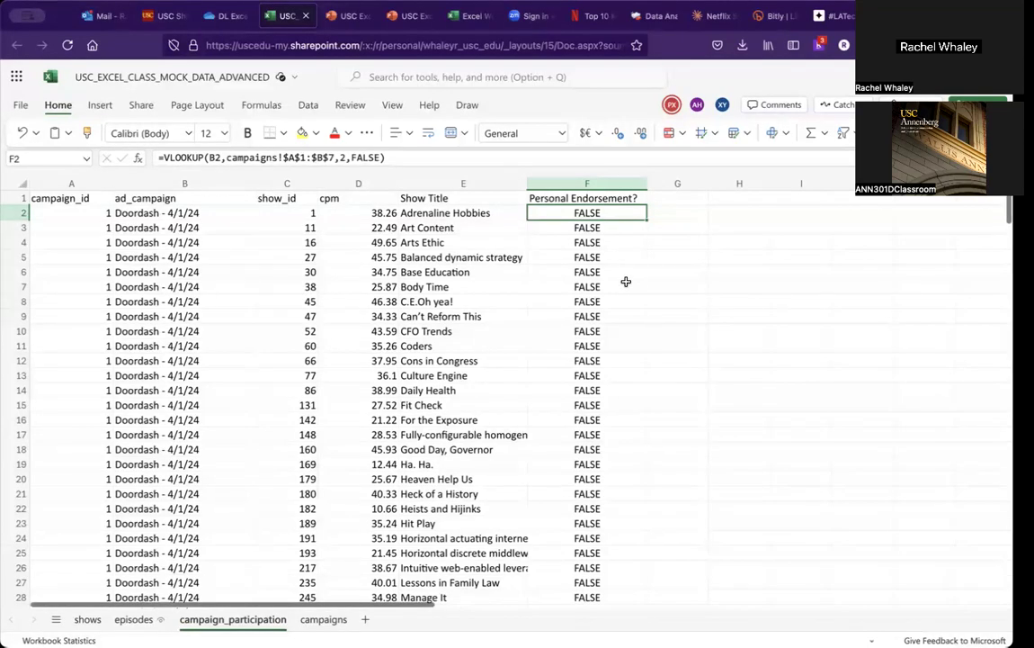
Step: Scroll through the Personal Endorsement? results and compare them with the campaigns sheet
scroll(626, 281, "down", 20)
scroll(626, 282, "up", 2)
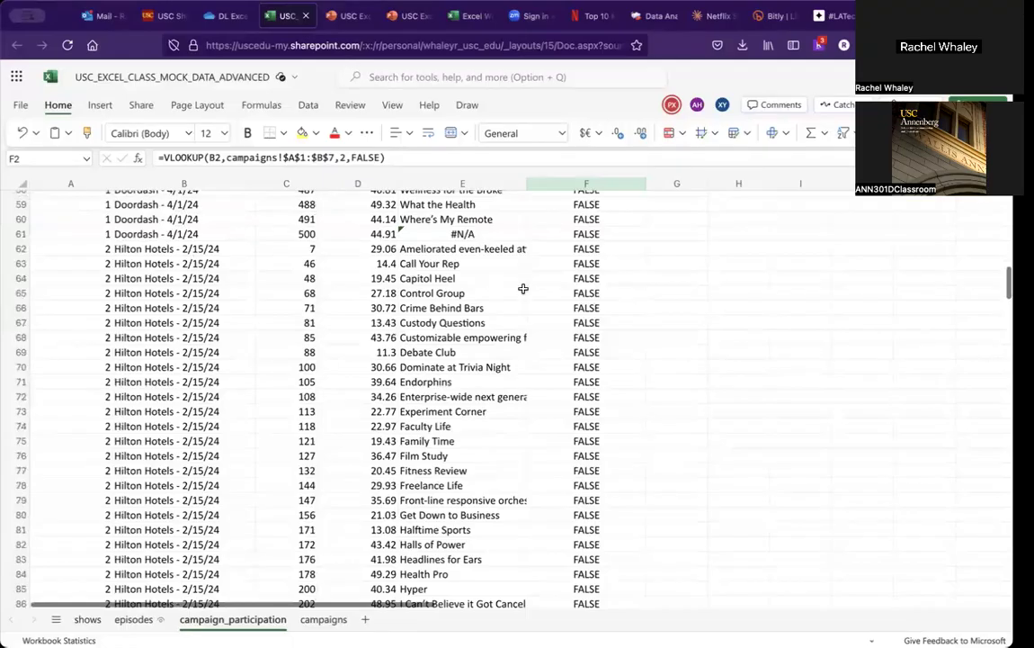
left_click(331, 619)
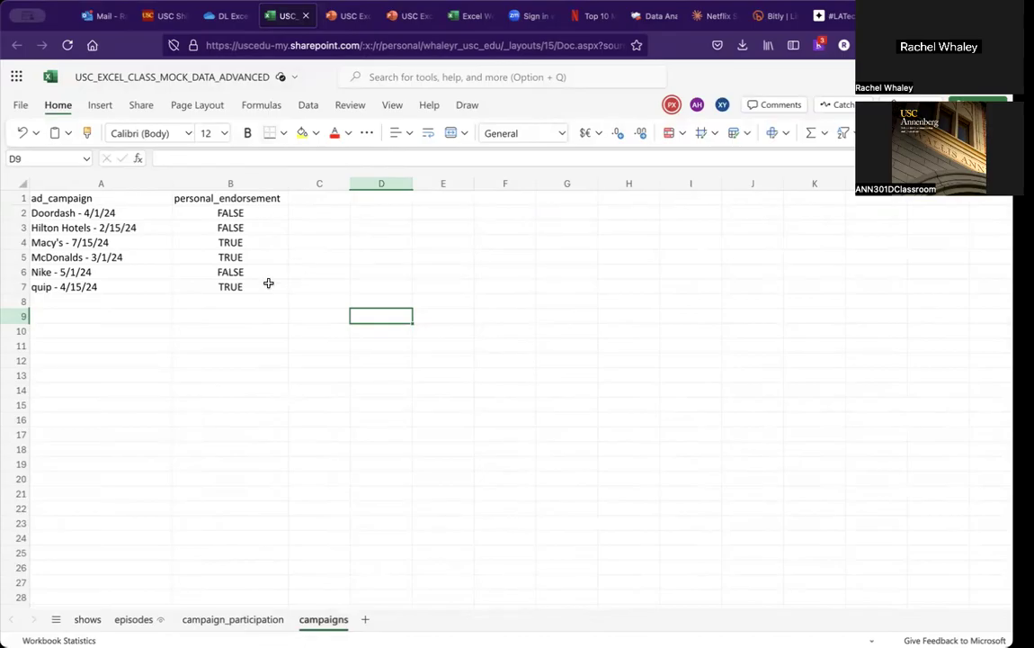
left_click(231, 620)
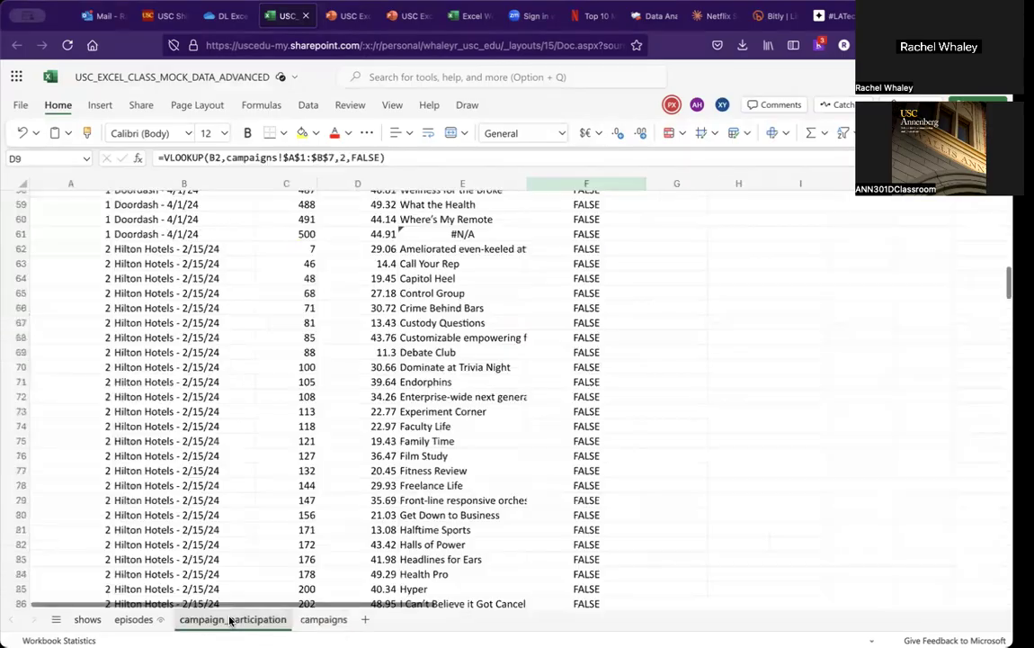
scroll(443, 471, "down", 20)
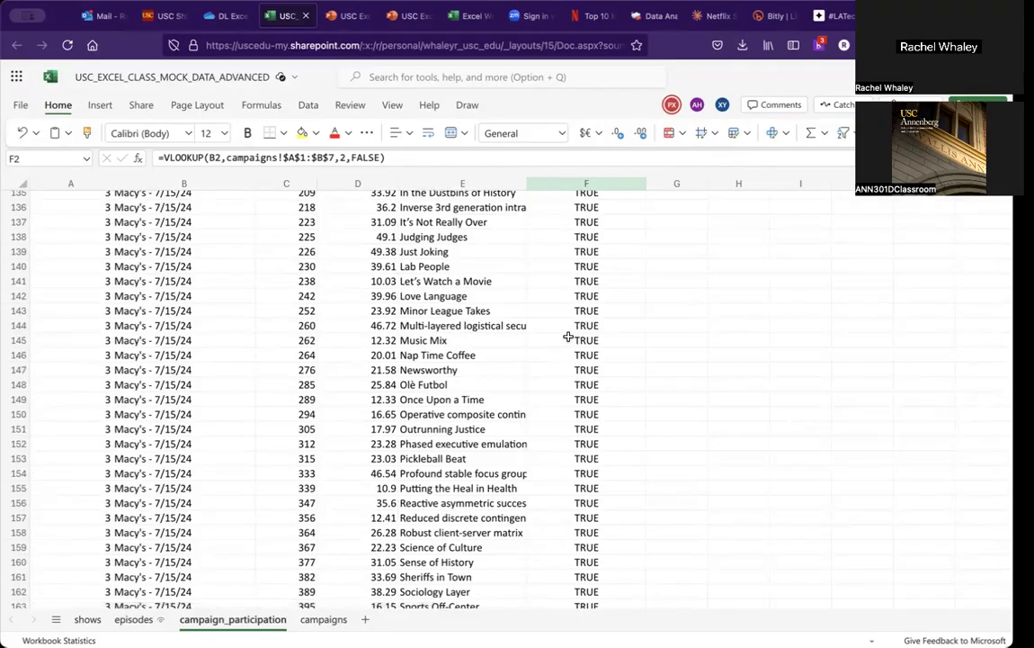
scroll(568, 336, "up", 20)
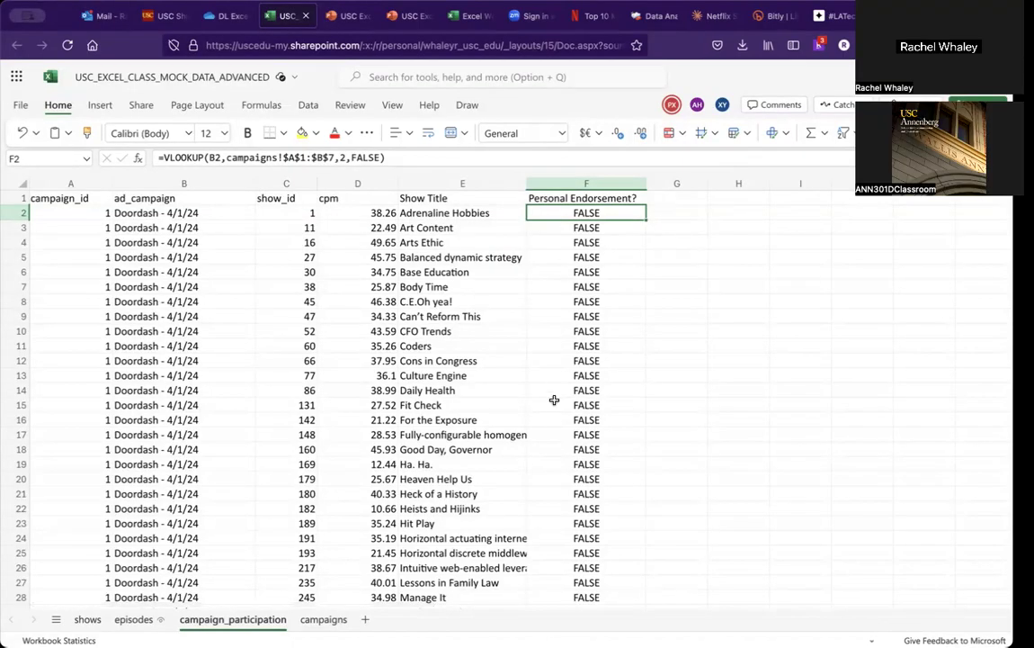
scroll(554, 412, "down", 8)
scroll(554, 412, "down", 4)
scroll(554, 412, "up", 12)
Step: Begin an IF formula in G2 that tests F2 and returns "Personal endorsement is required" when true
left_click(686, 213)
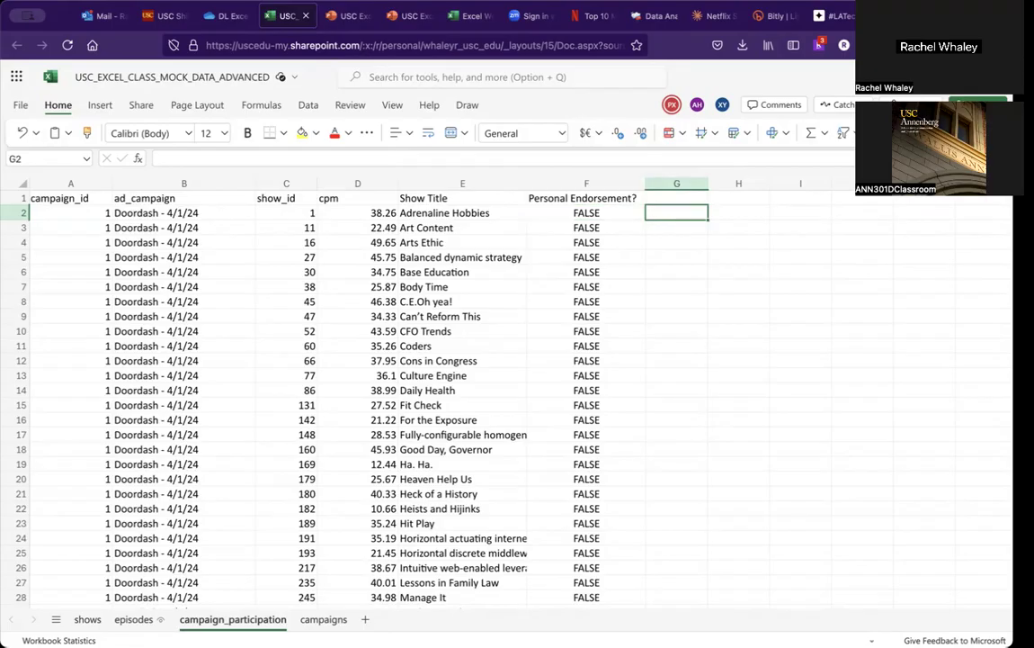
type("=")
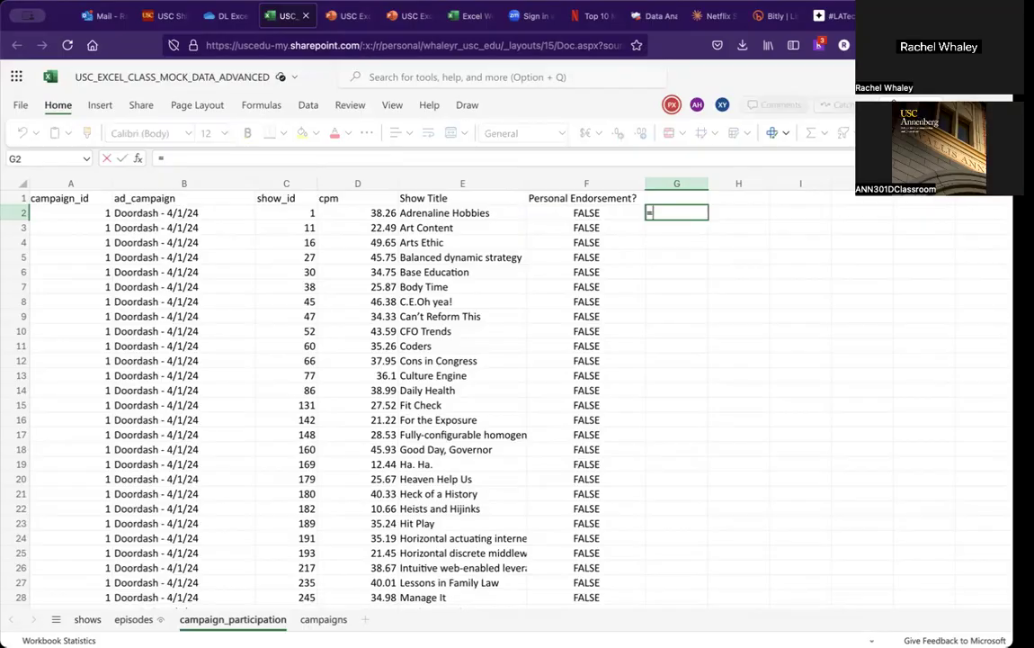
type("if")
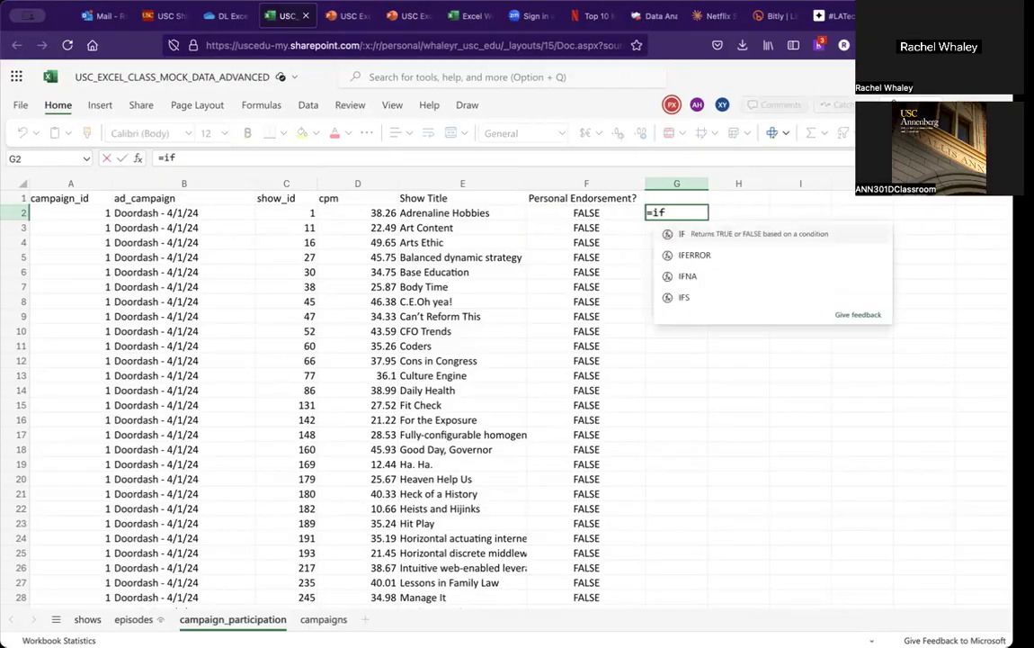
type("(")
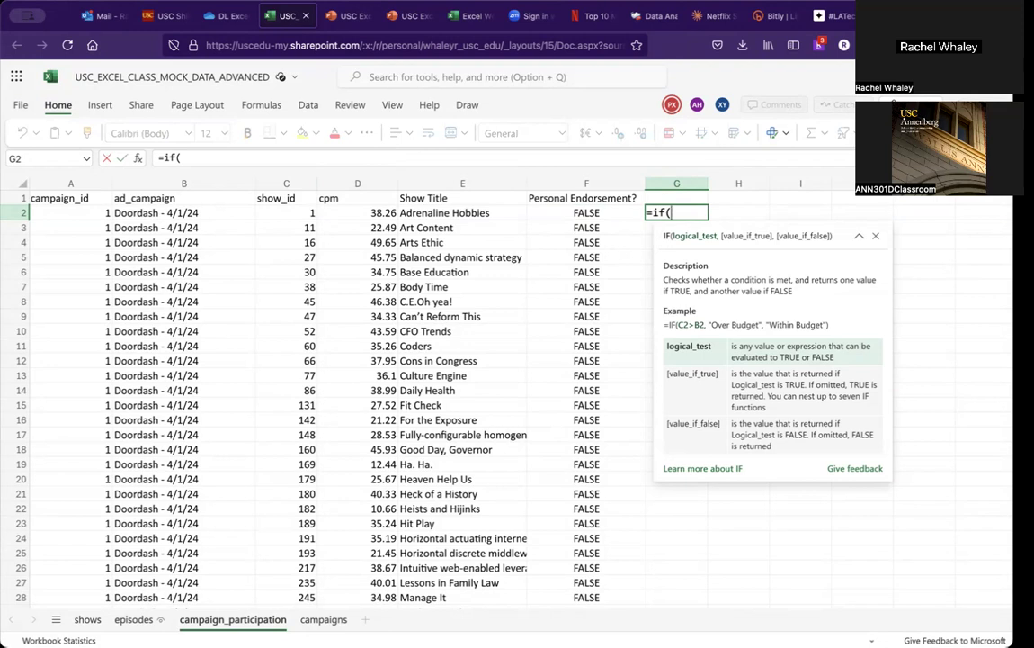
key("Left")
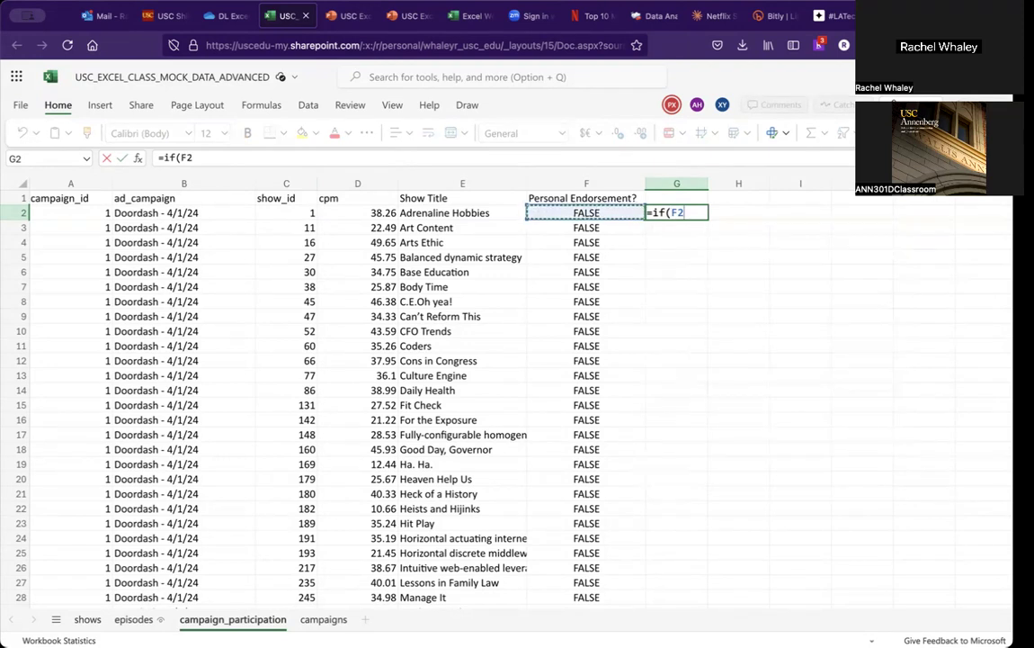
type(",\"Personal endorsement is required\"")
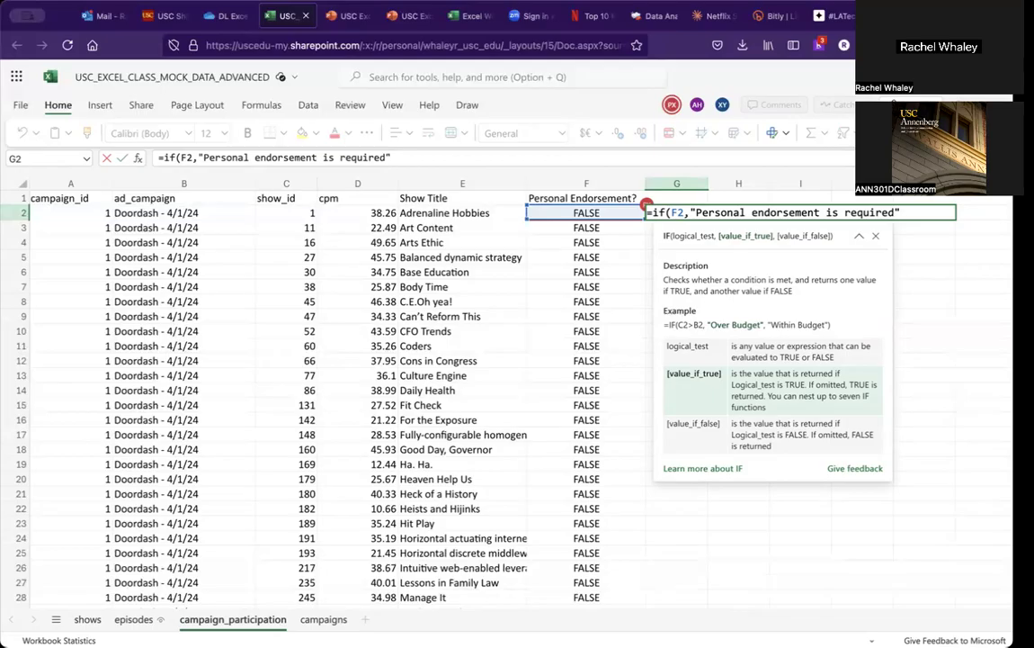
Step: Add "No PE required" as the IF formula's false value and enter it
type(",")
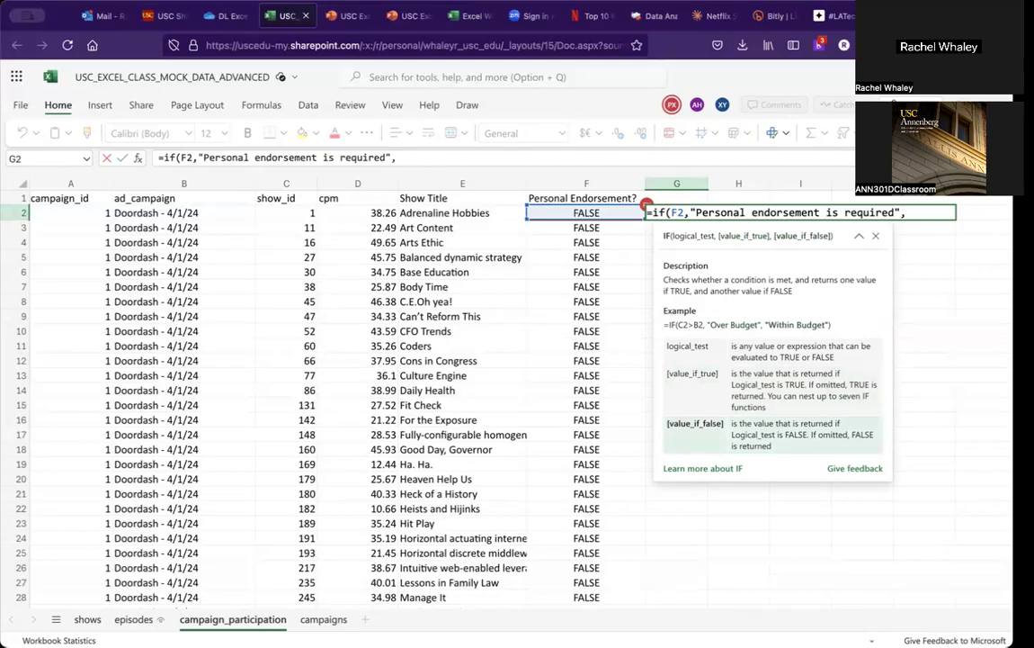
type(" \"No PE required")
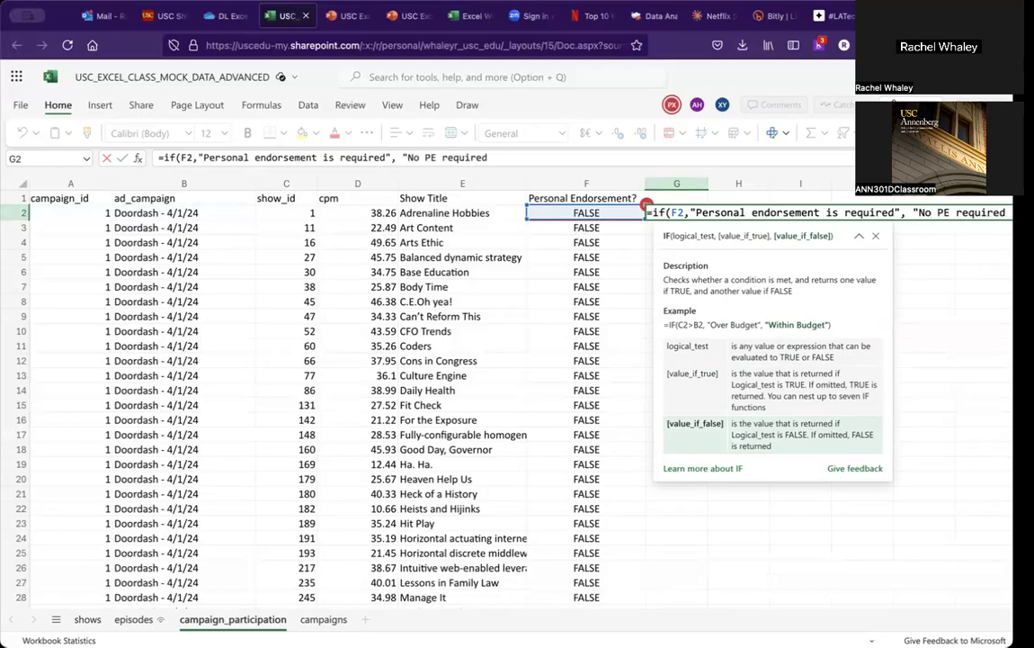
type("\")")
key("Return")
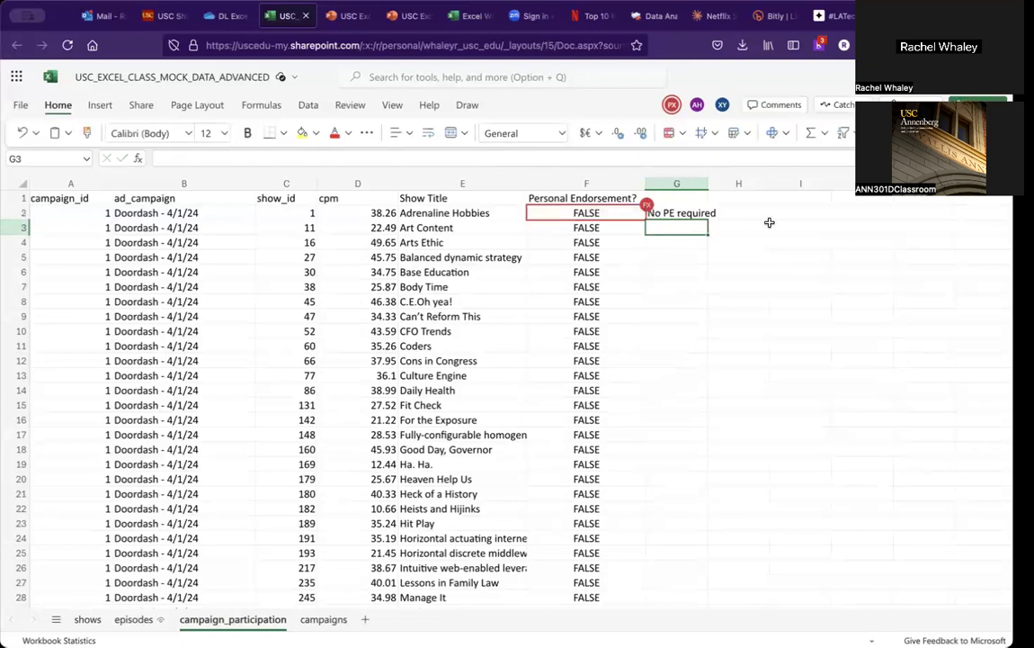
Step: Widen column G and fill the G2 IF formula down the column
left_click_drag(708, 184, 728, 184)
left_click(709, 208)
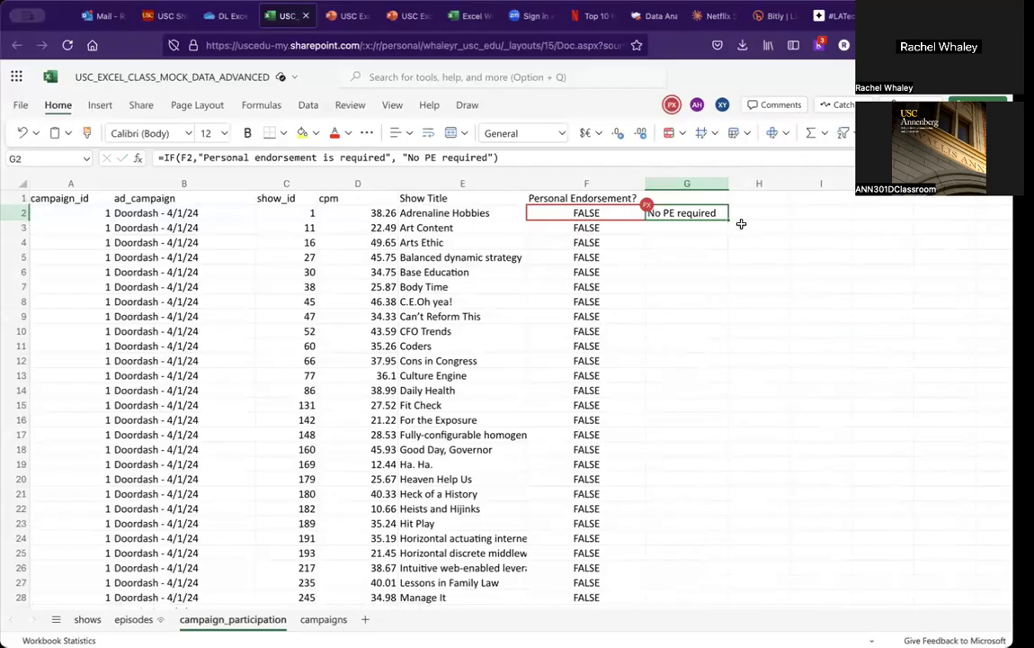
key("Left")
key("Right")
double_click(729, 218)
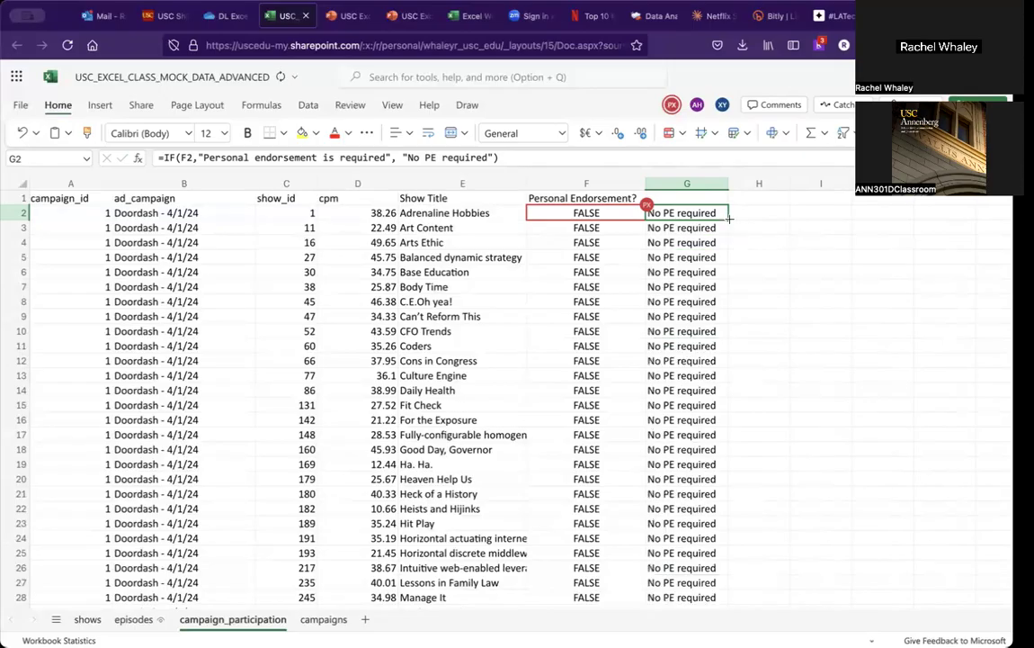
Step: Inspect the Personal Endorsement? and IF formulas in the Macy's rows and the top rows
scroll(698, 265, "down", 10)
scroll(698, 264, "down", 20)
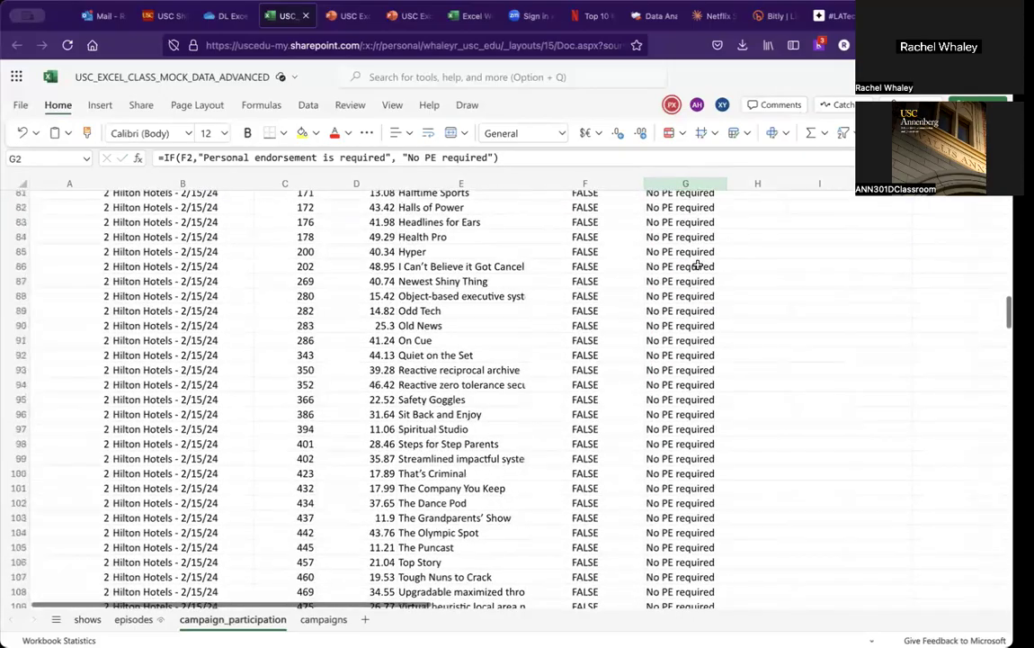
scroll(698, 265, "up", 1)
left_click(595, 337)
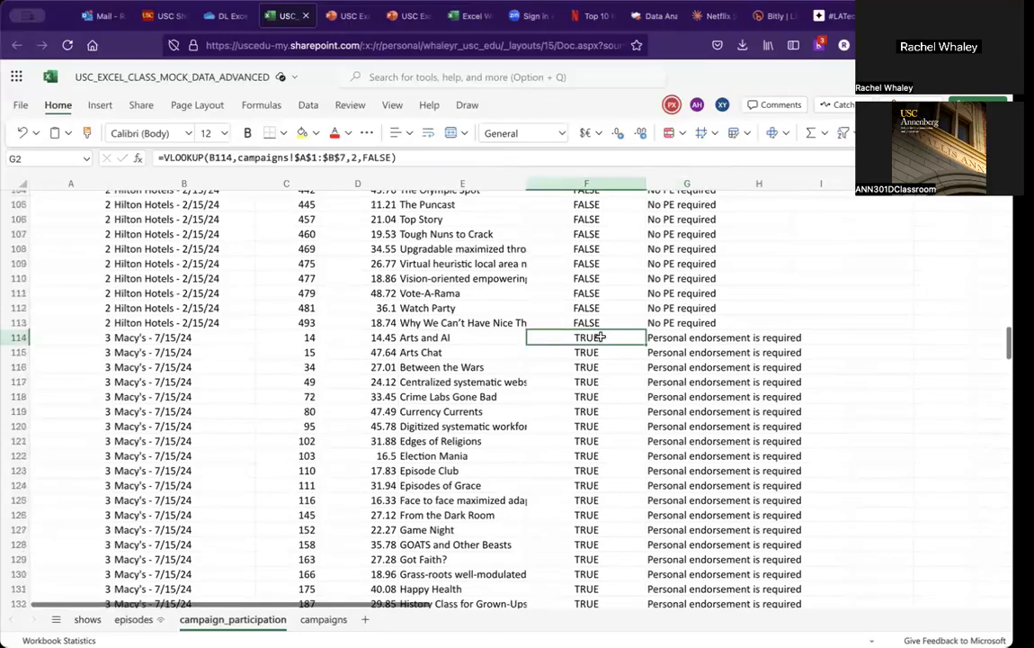
left_click(688, 337)
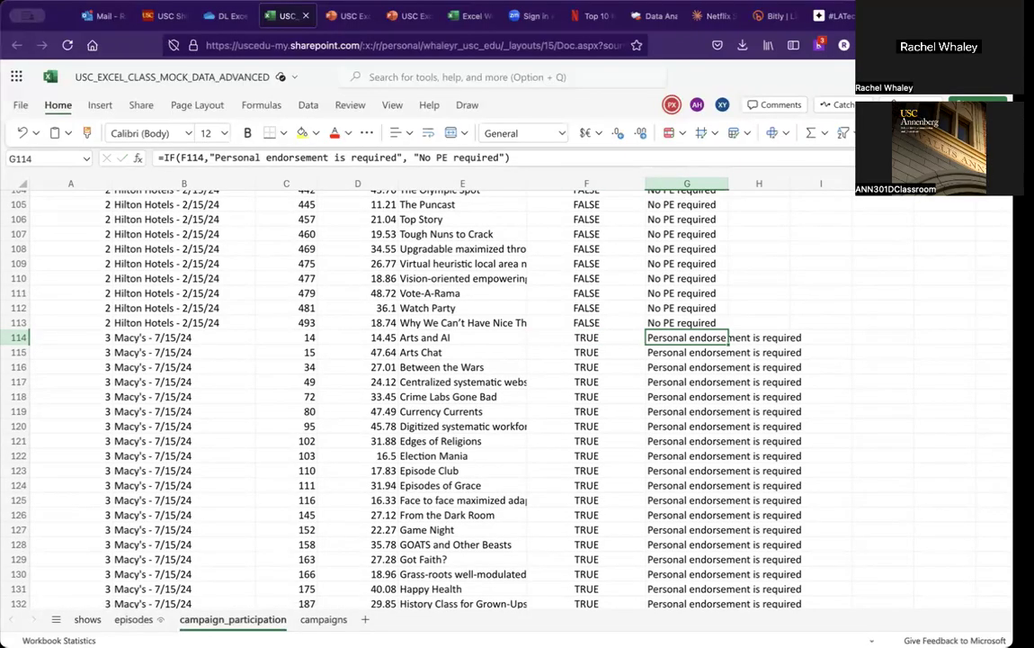
left_click(587, 337)
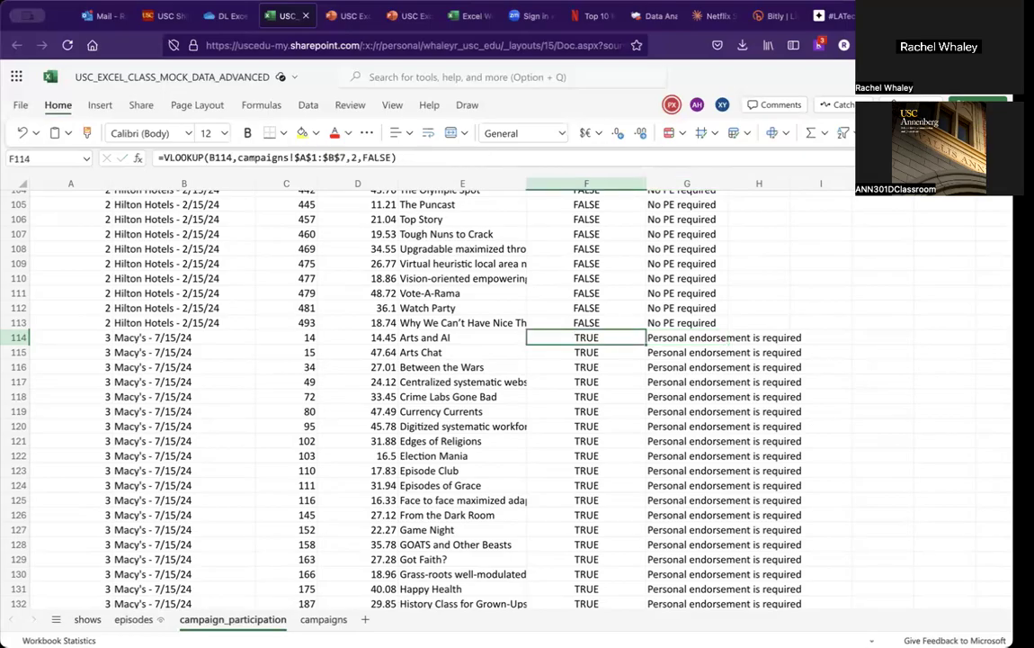
scroll(589, 306, "up", 20)
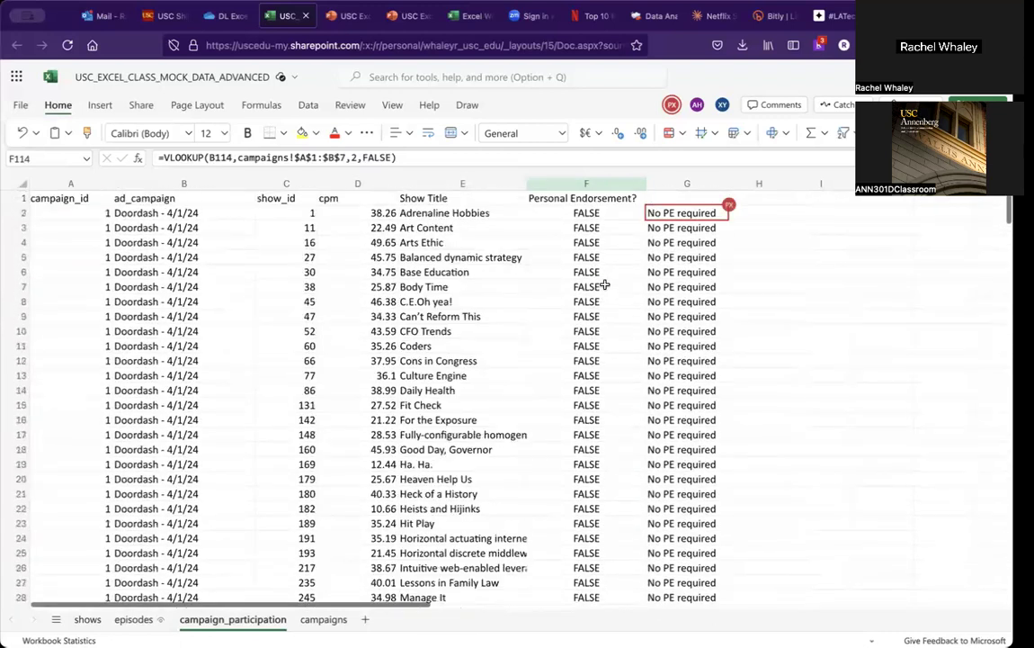
left_click(586, 214)
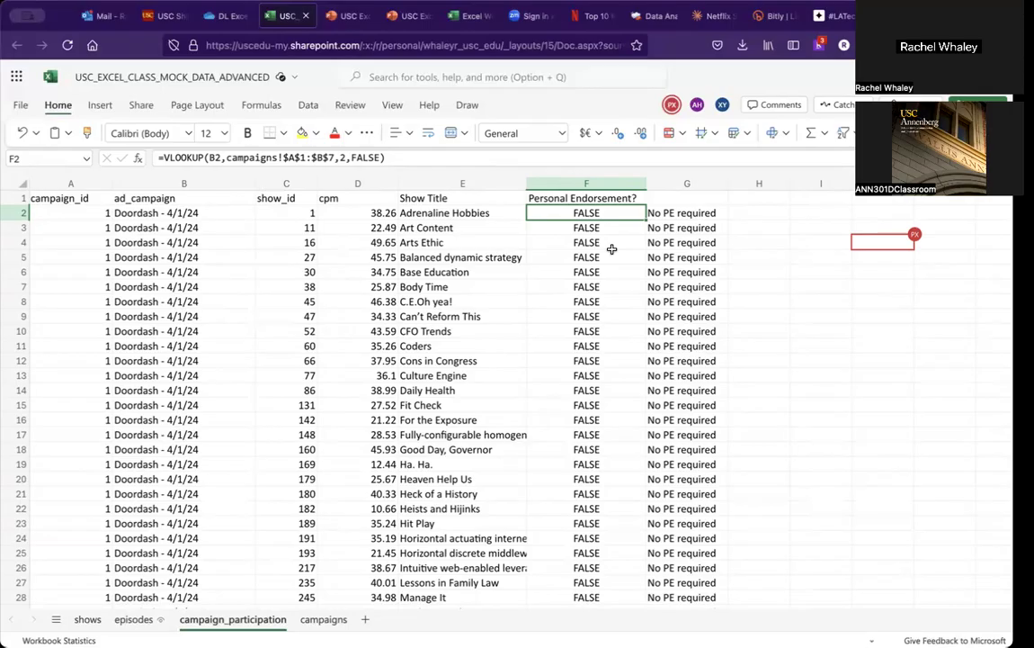
key("Left")
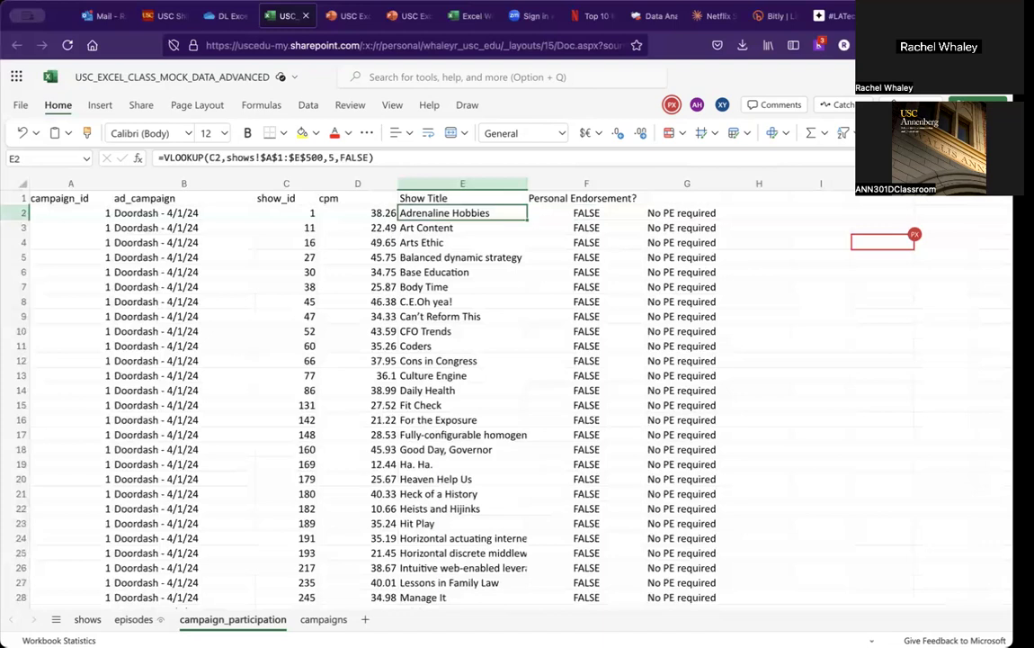
Step: Compare the Personal Endorsement? VLOOKUP in F2 against the campaigns sheet's ad_campaign and personal_endorsement table
key("Right")
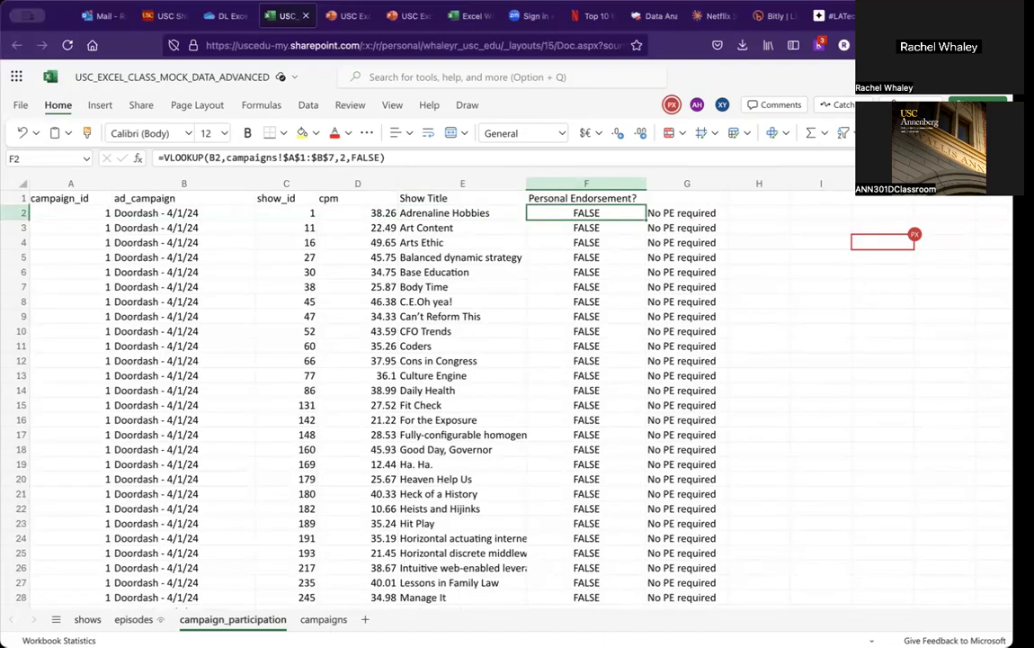
left_click(333, 621)
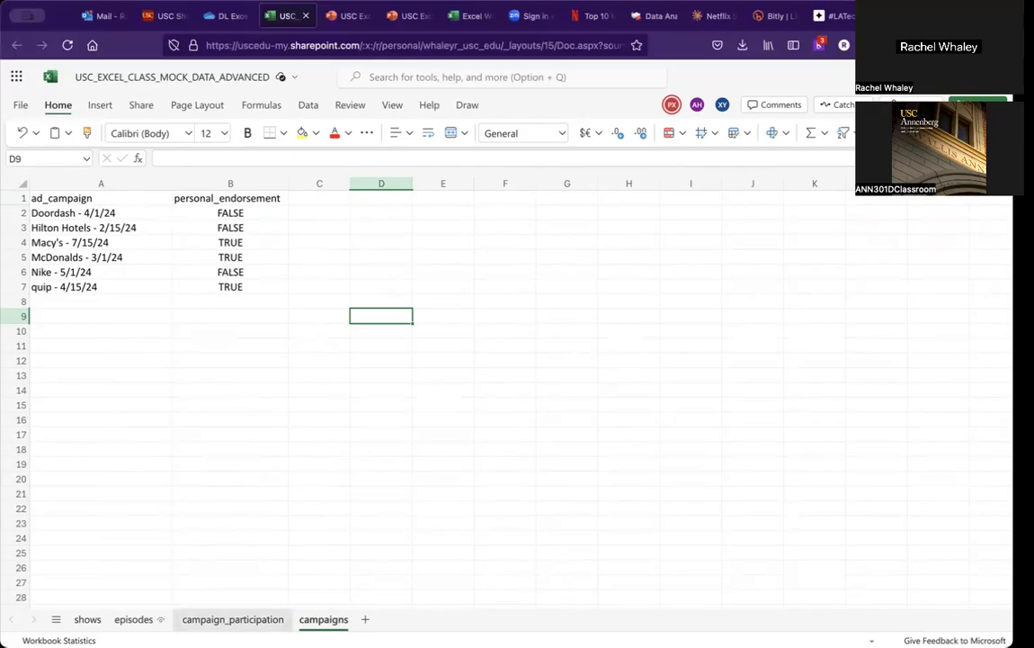
left_click(215, 618)
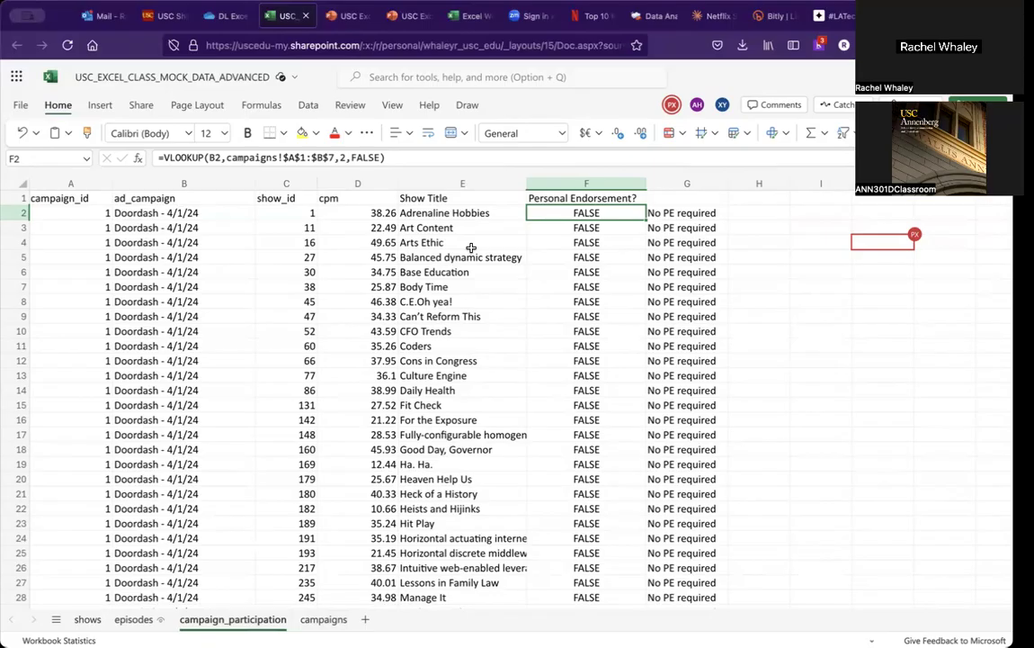
left_click(163, 212)
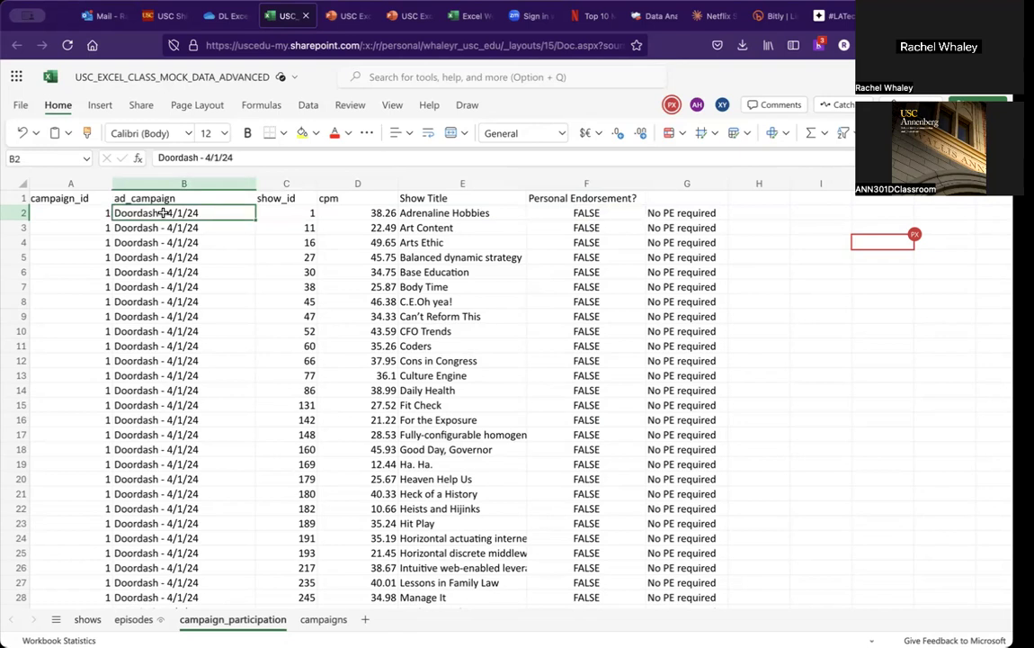
left_click(325, 619)
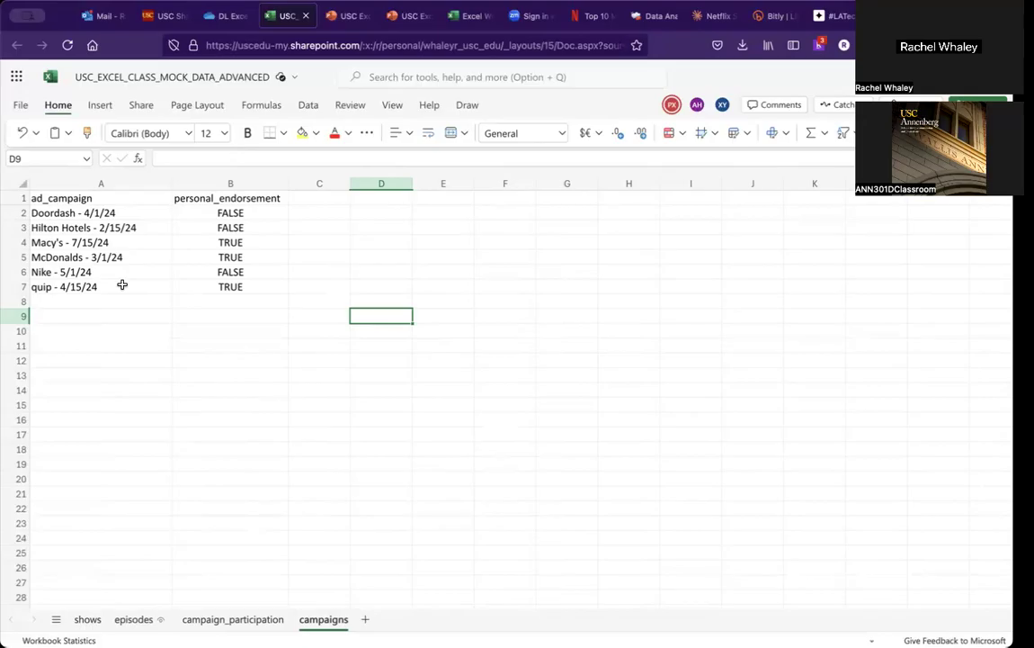
left_click(257, 618)
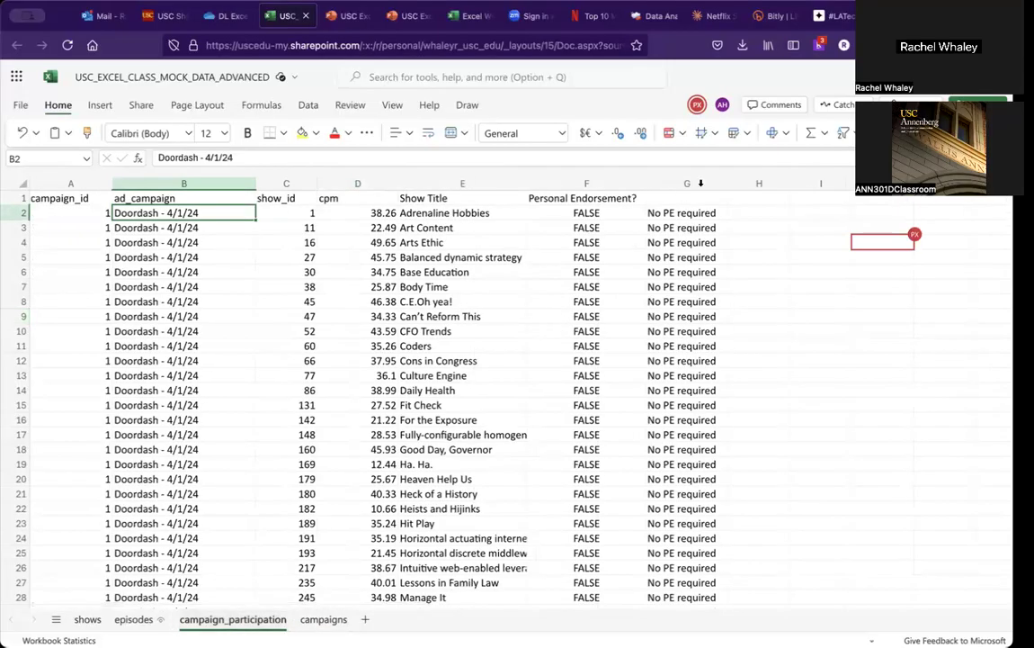
Step: Review the Show Title, Personal Endorsement? and IF formulas in row 2, reopening the G2 formula and re-entering it
left_click(681, 214)
key("Left")
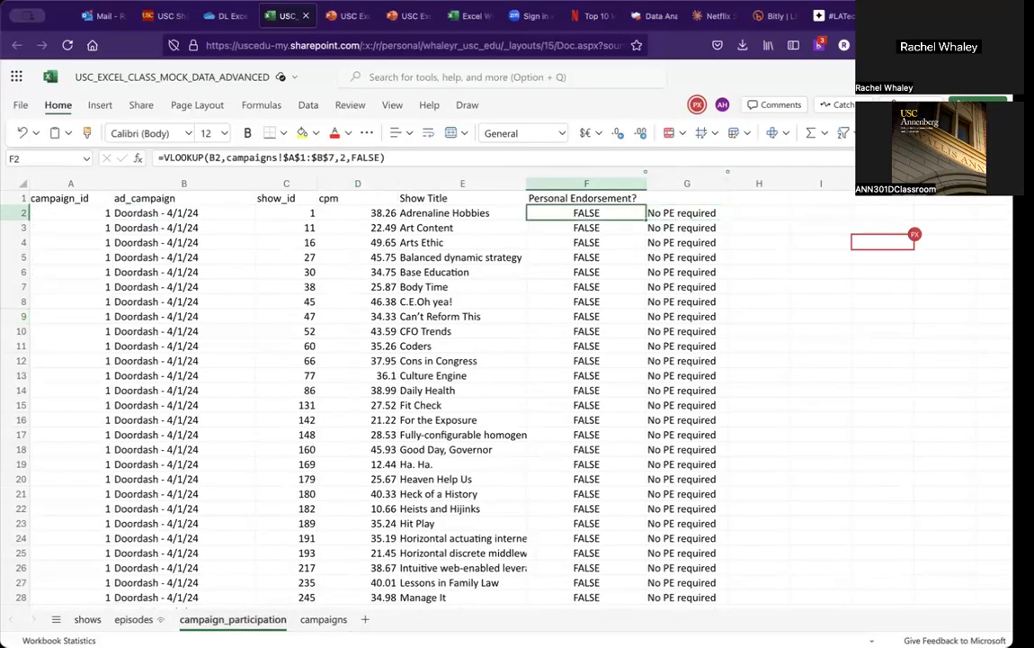
key("Right")
key("Left")
key("Left")
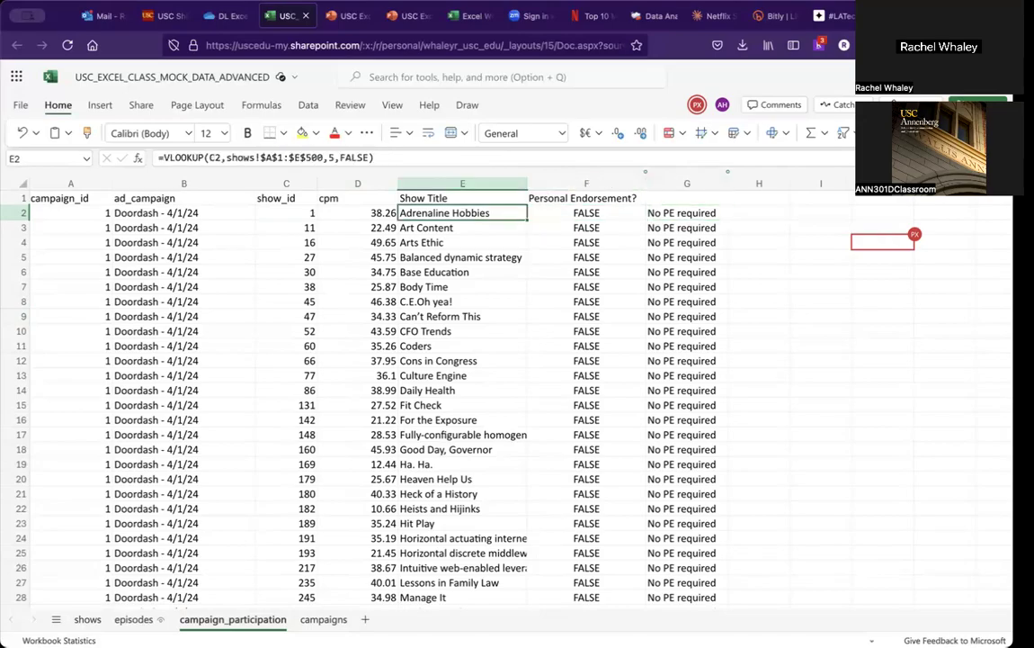
key("Right")
key("Right")
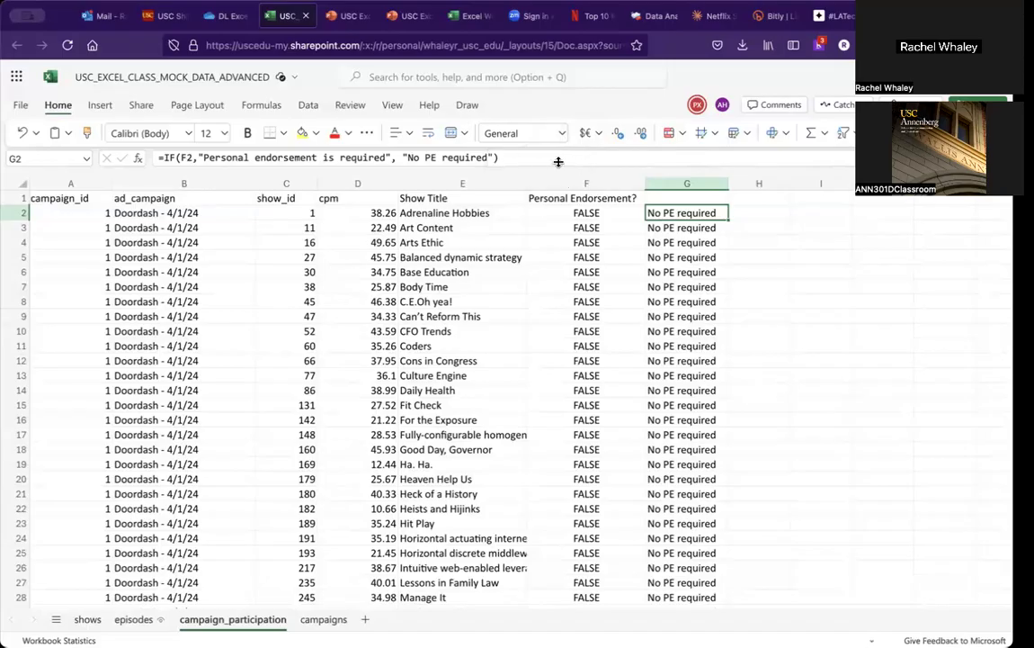
left_click(553, 159)
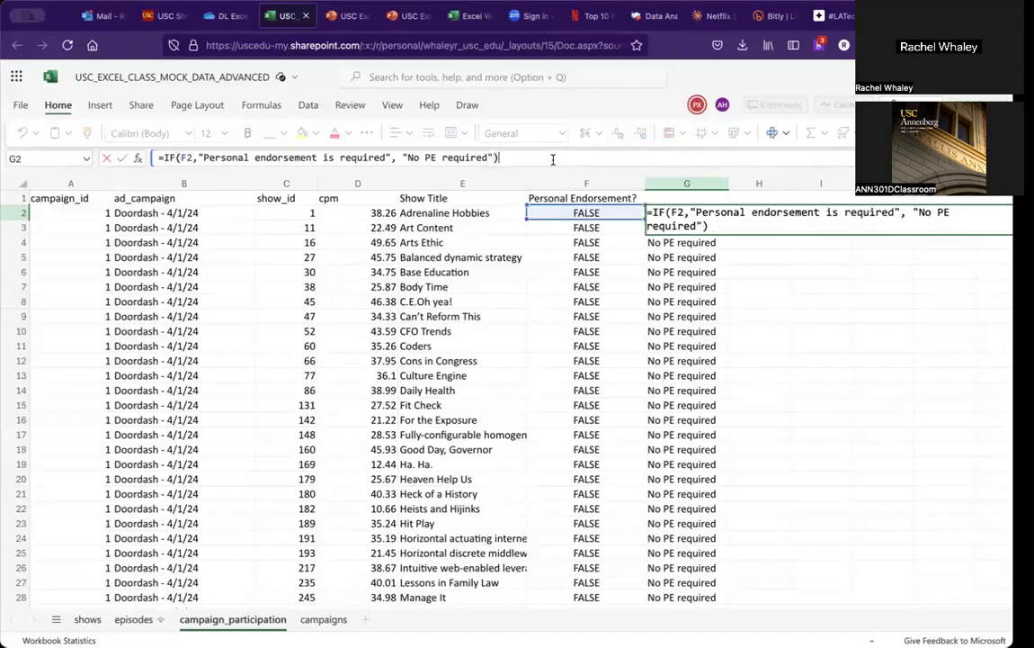
key("Return")
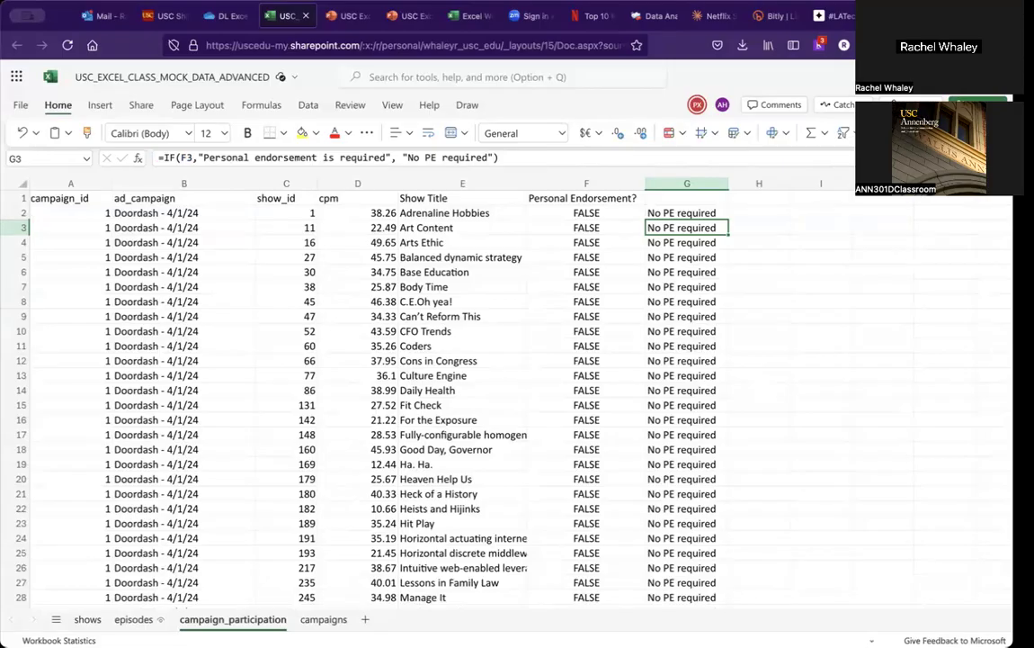
Step: Advance the class presentation to the VLOOKUP vs. XLOOKUP slide and review it alongside the shows sheet
left_click(340, 22)
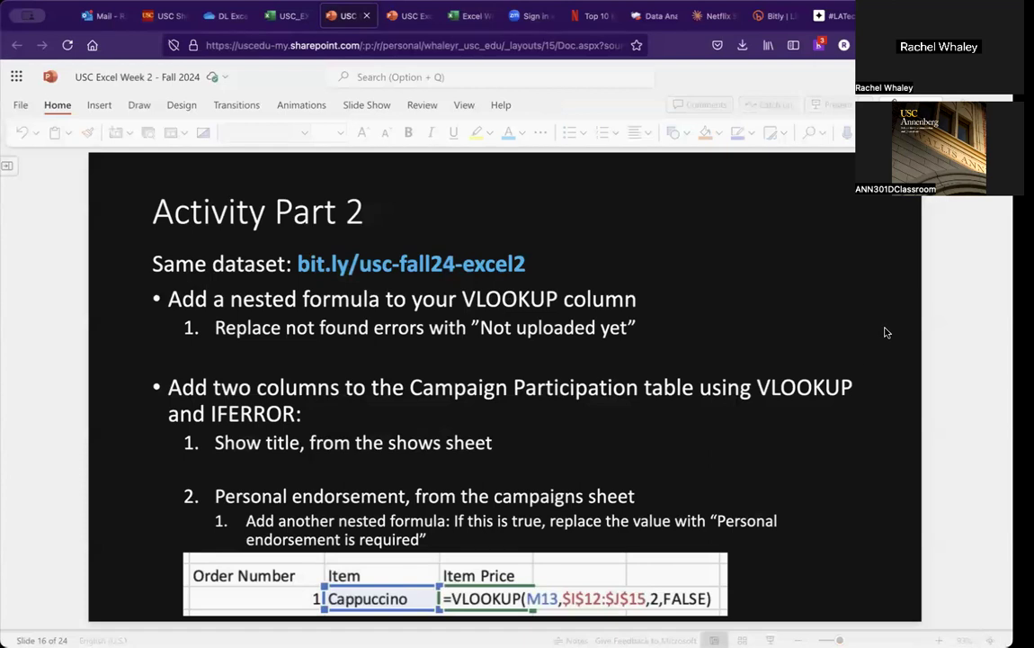
scroll(795, 298, "down", 1)
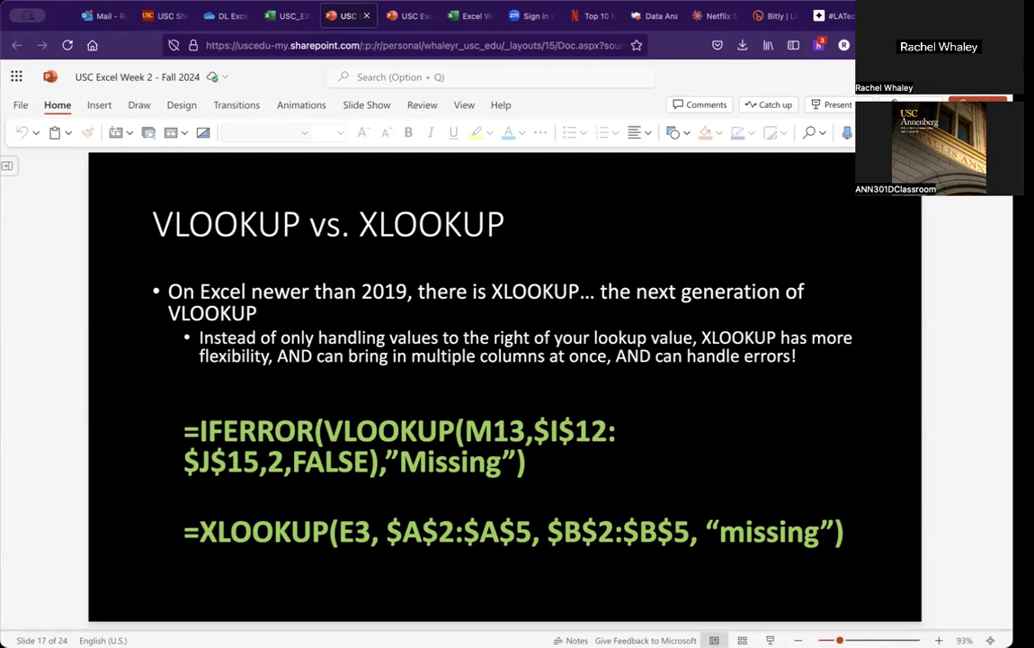
left_click(261, 18)
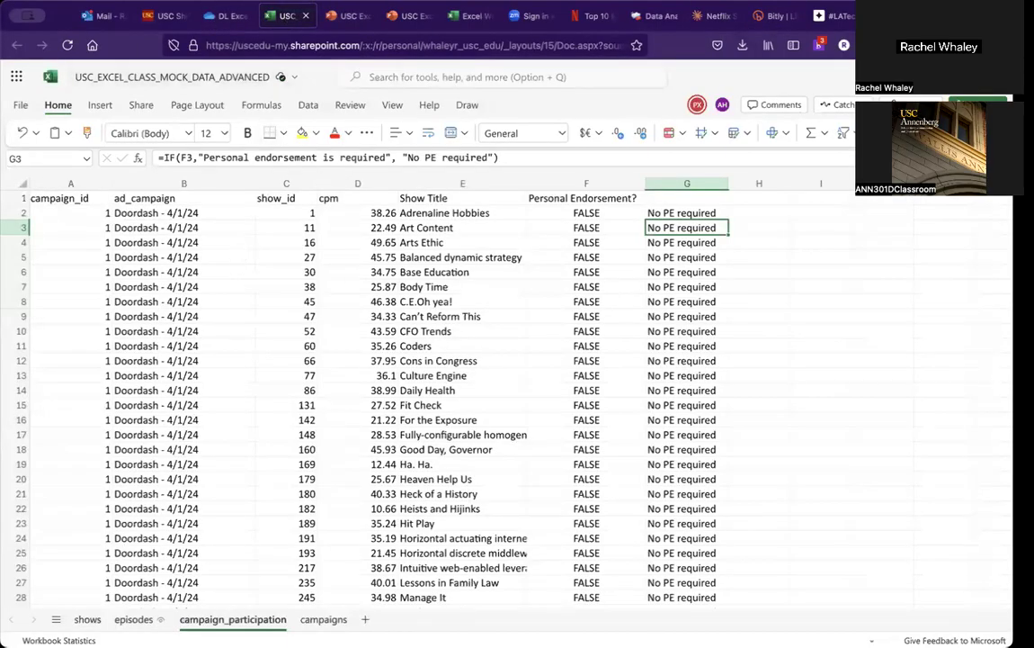
left_click(87, 618)
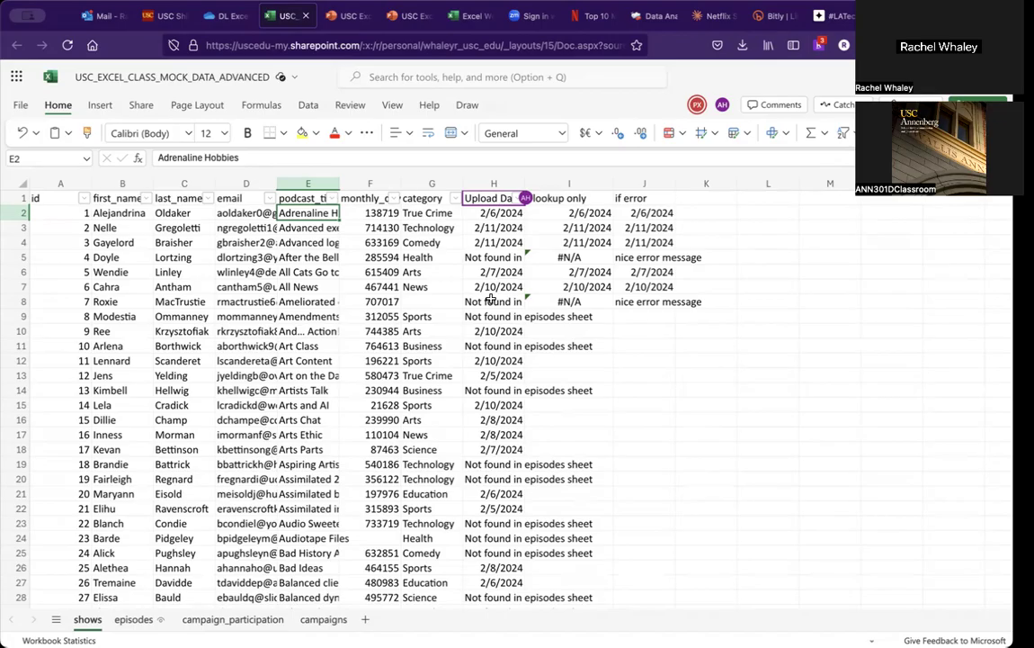
left_click(347, 16)
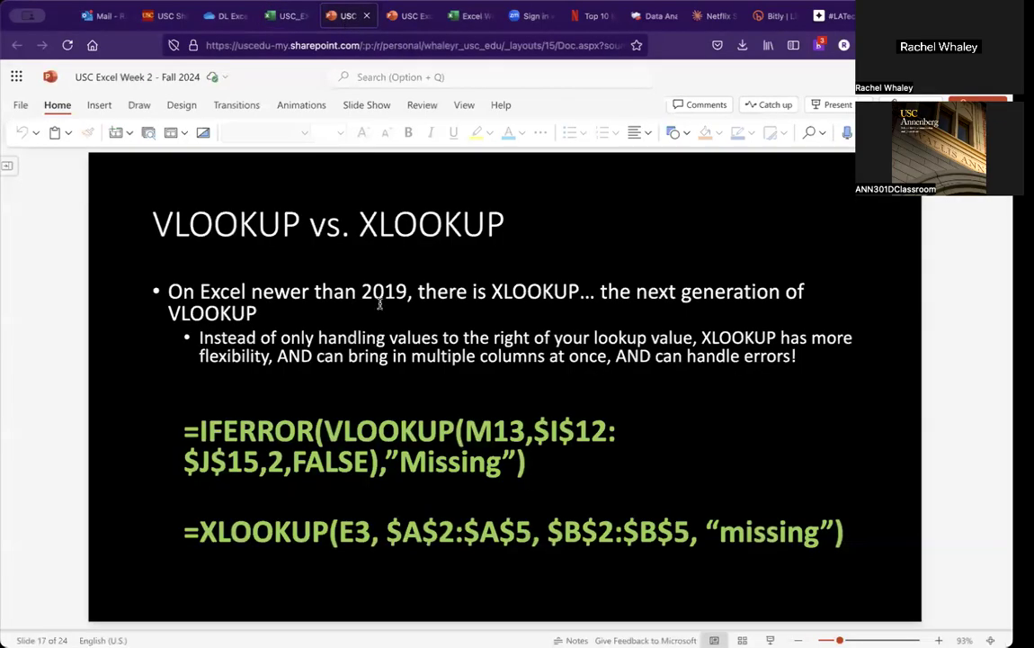
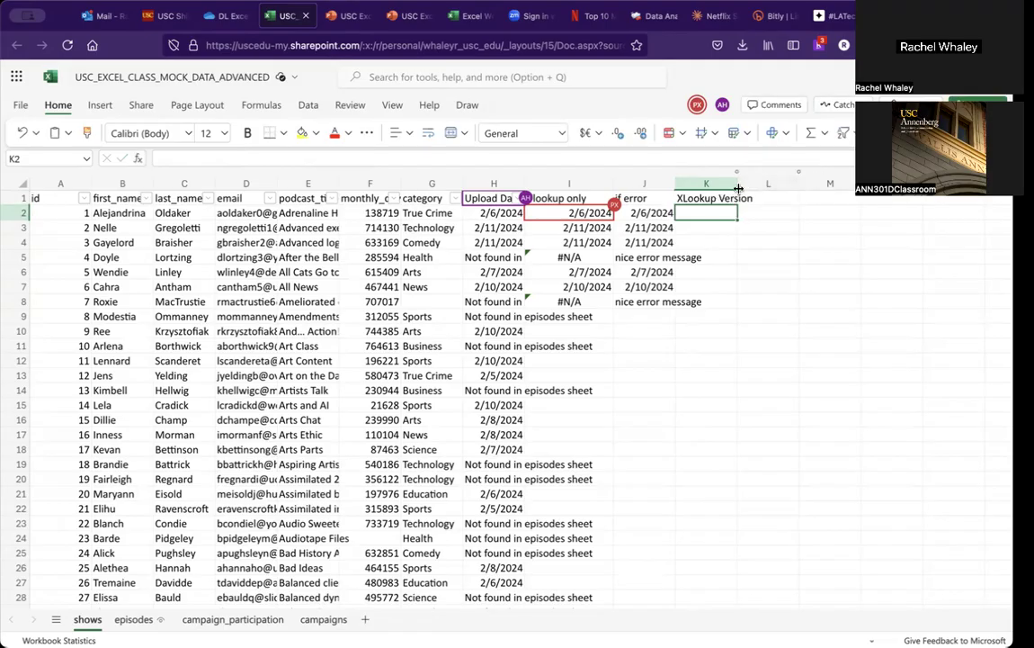
Step: Widen the XLookup Version column and start an XLOOKUP in K2 matching A2 against the episodes sheet's column B
left_click_drag(738, 188, 776, 187)
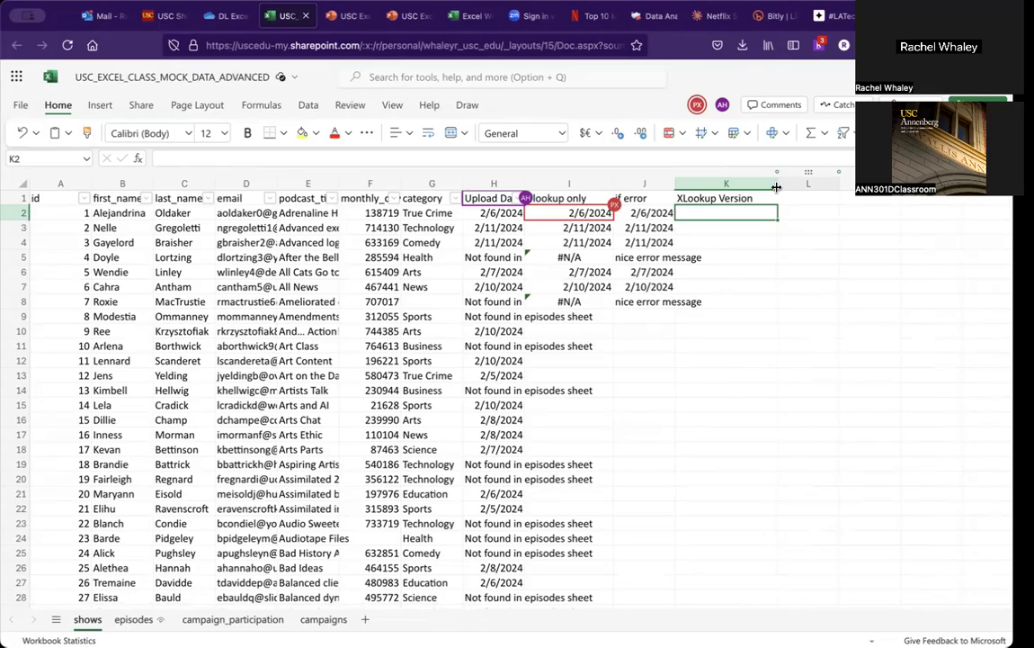
type("=")
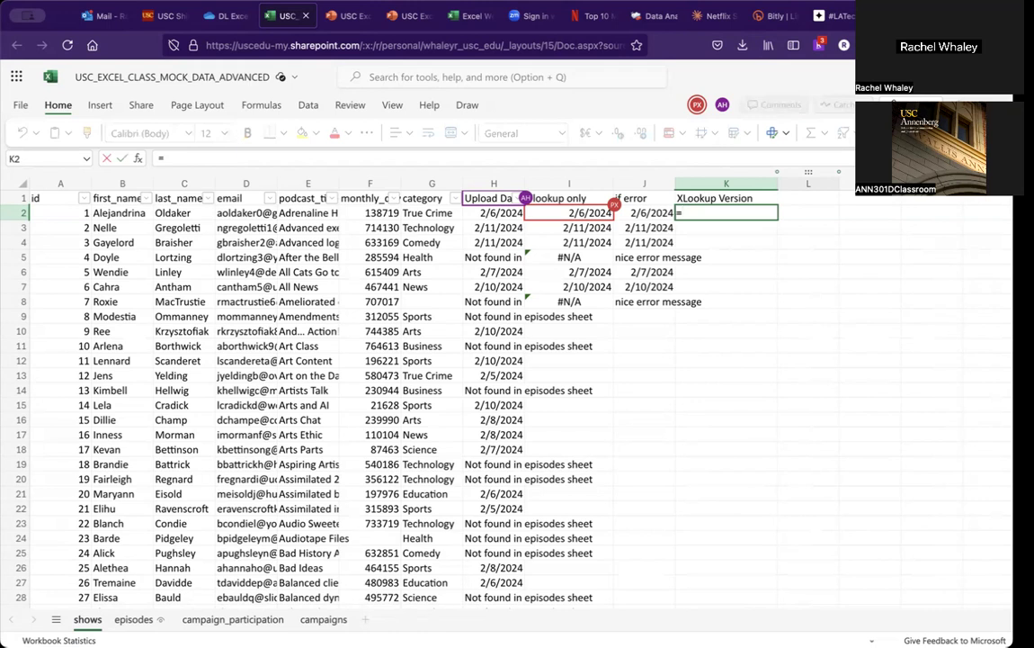
type("xloo")
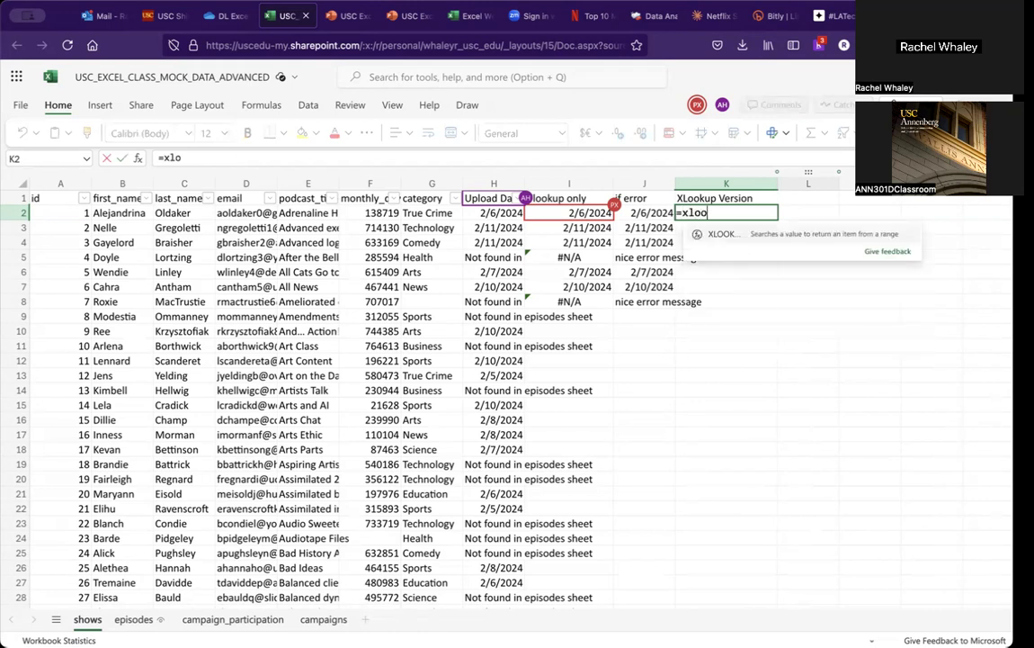
type("kup(")
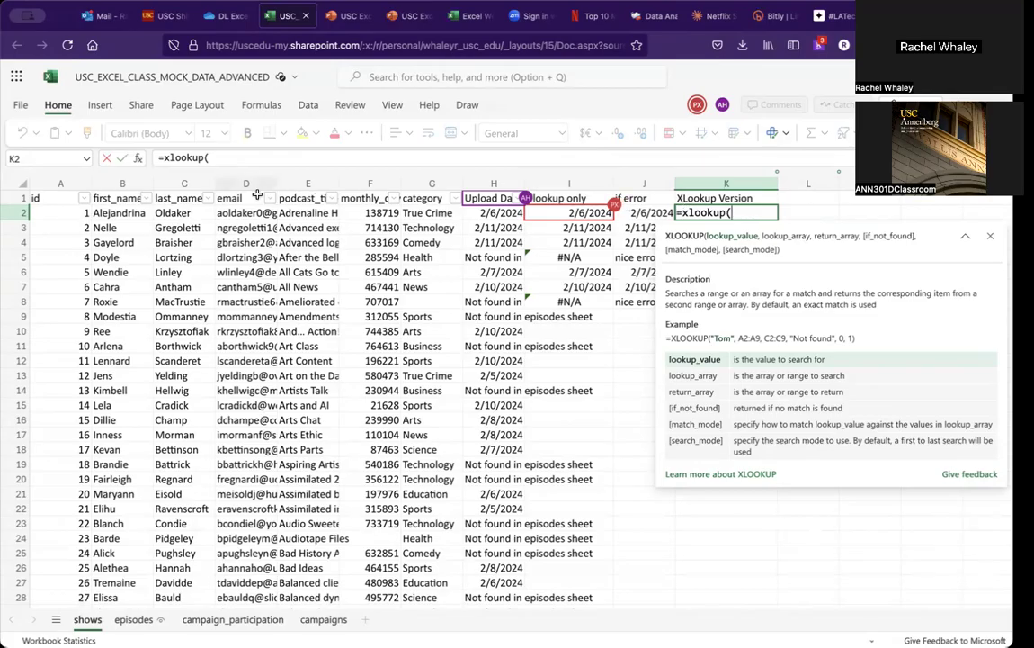
left_click(72, 213)
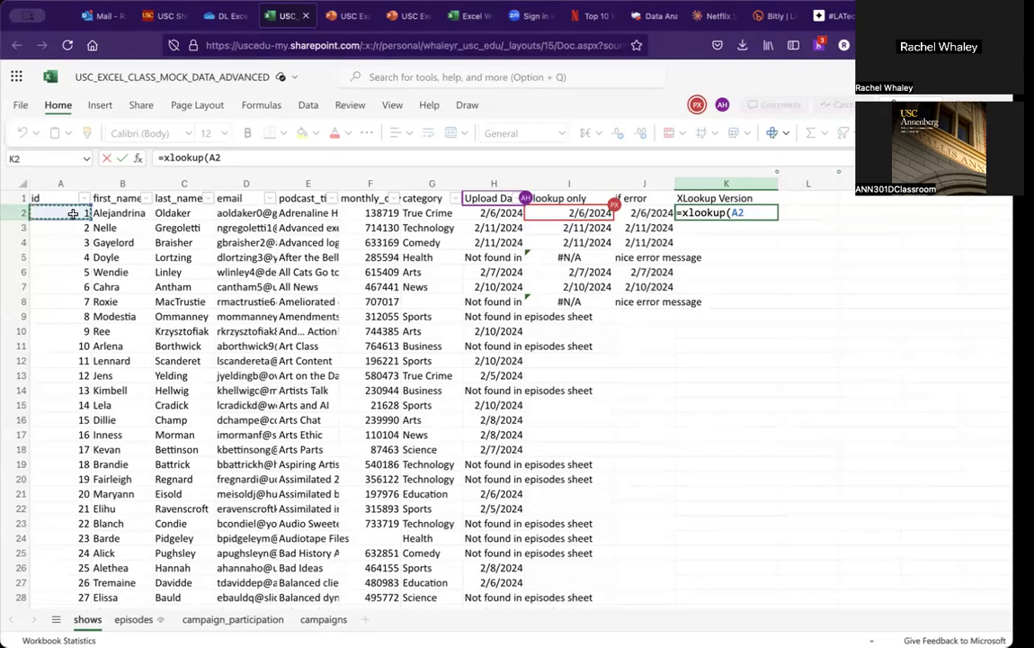
type(",")
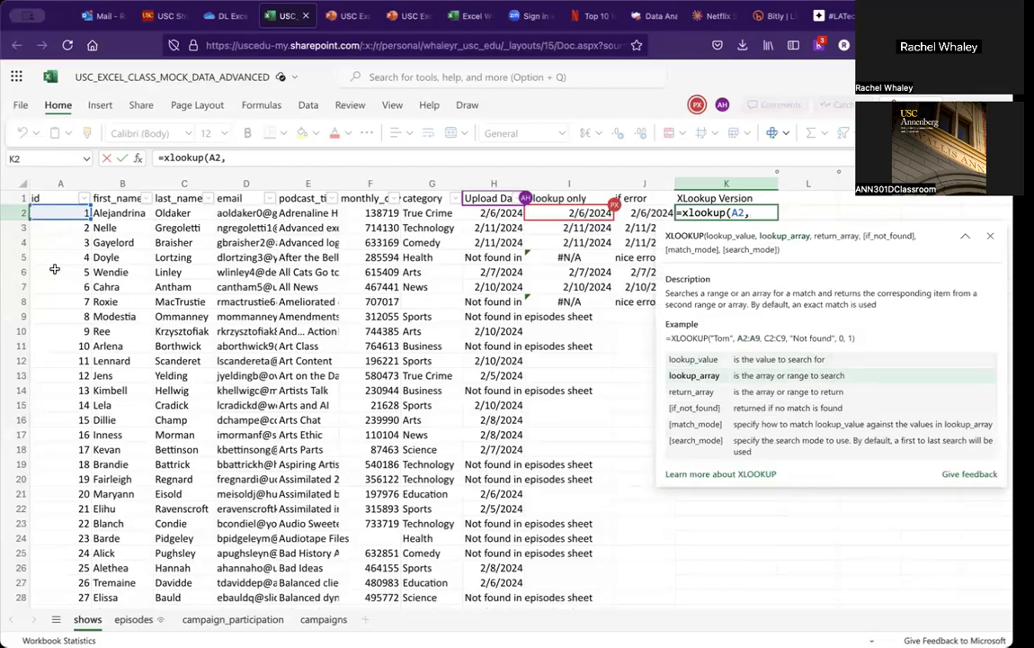
left_click(135, 620)
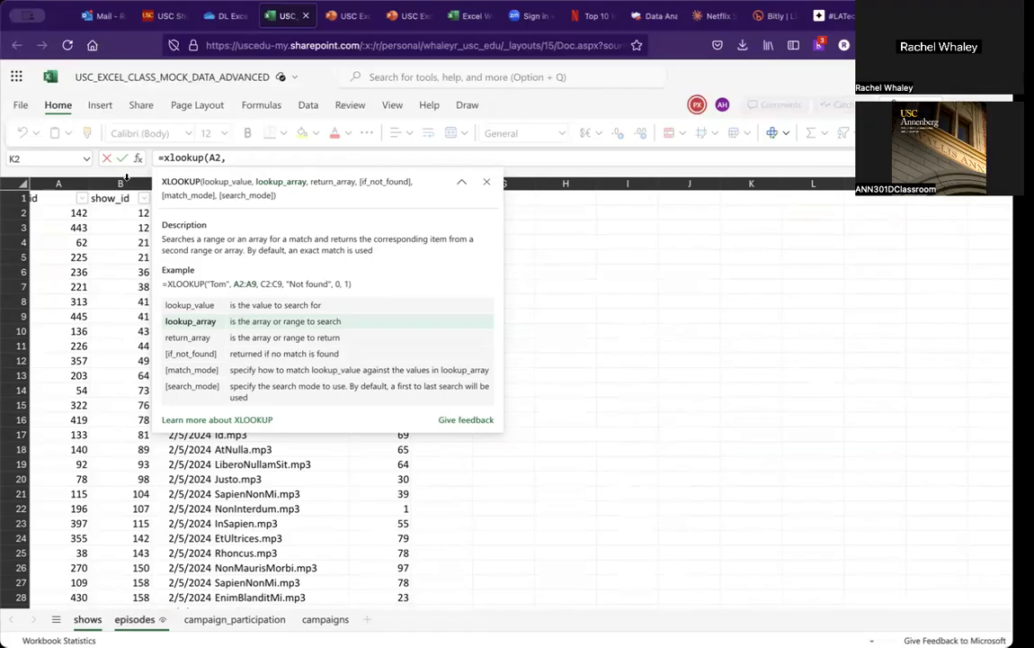
left_click(126, 177)
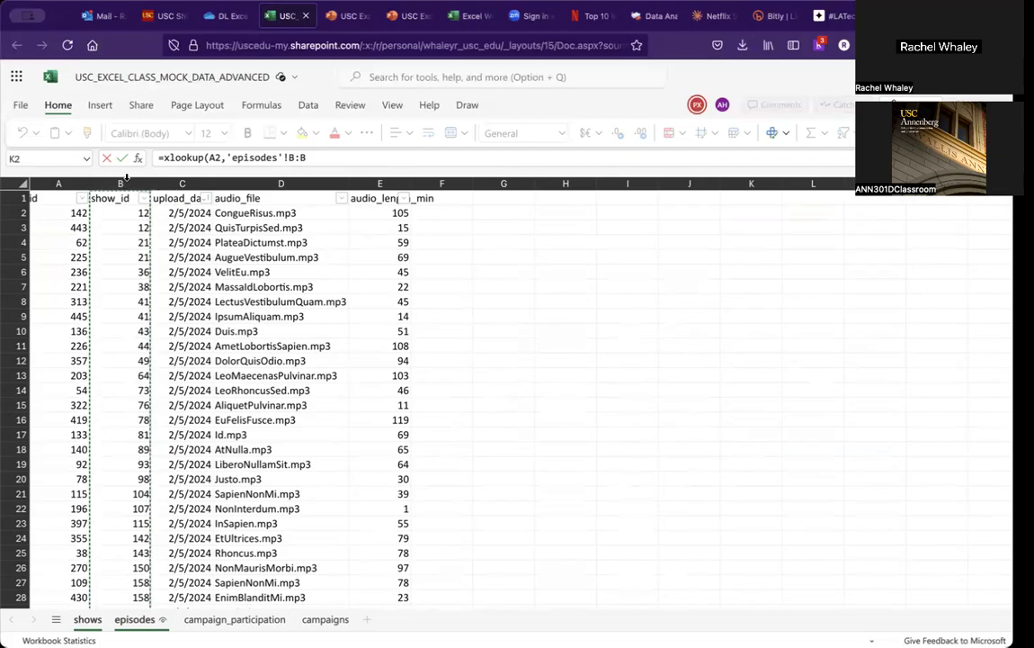
left_click(312, 158)
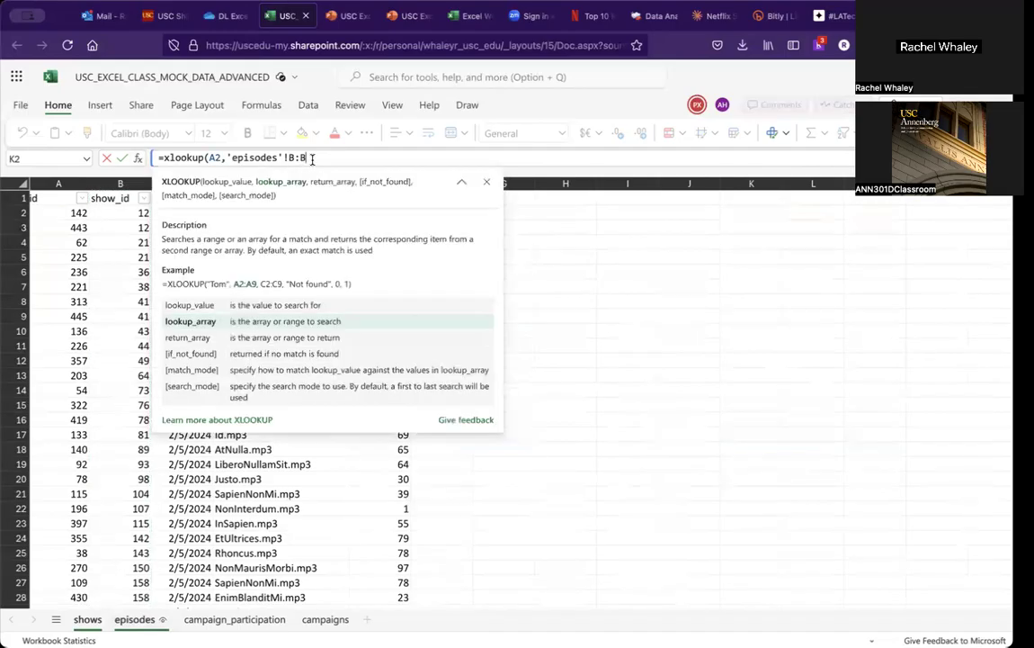
type(",")
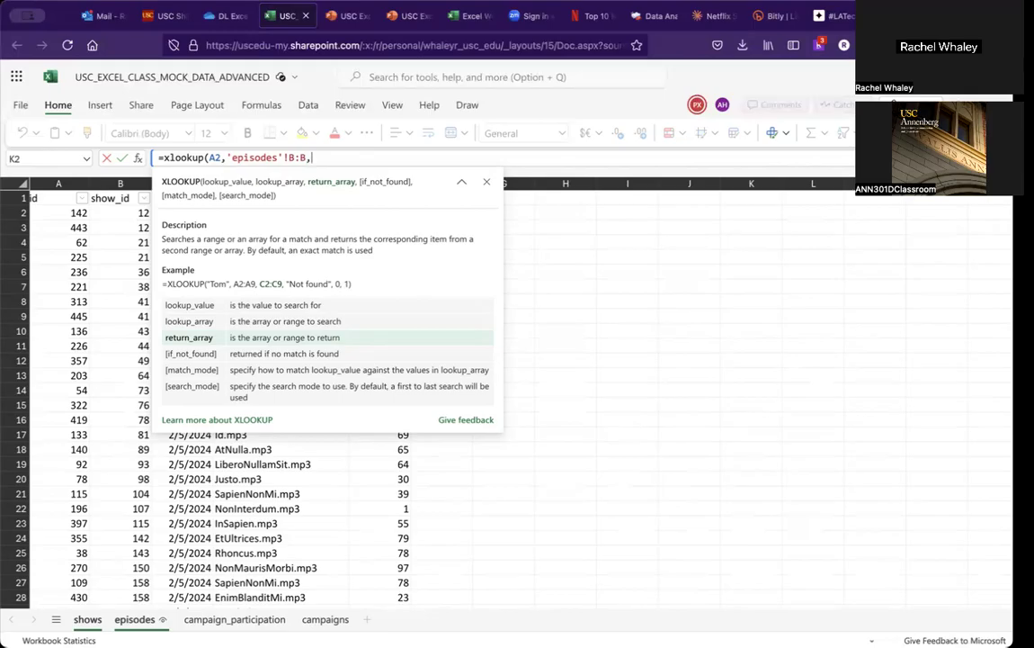
Step: Complete the K2 XLOOKUP to return episodes column C, with "not found" as the if-not-found value
left_click(461, 181)
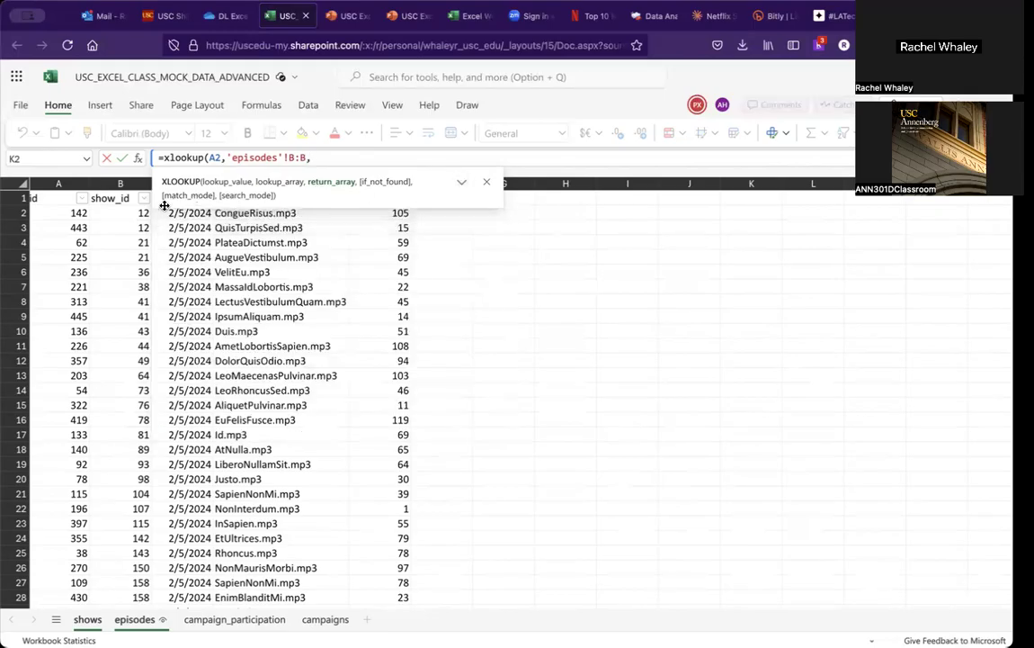
left_click(486, 181)
left_click(184, 184)
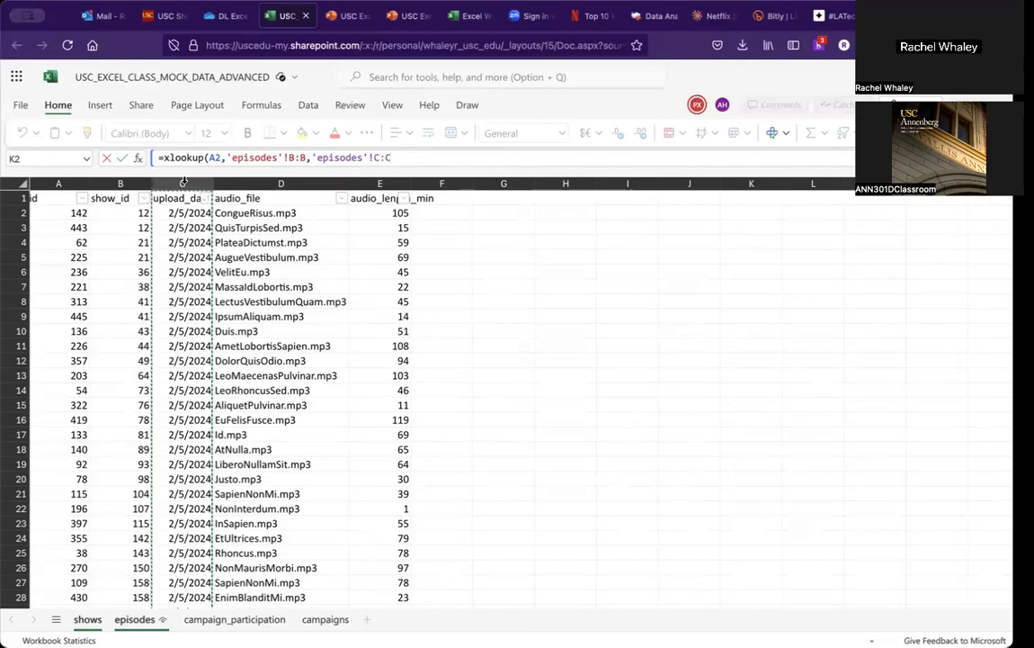
type(",")
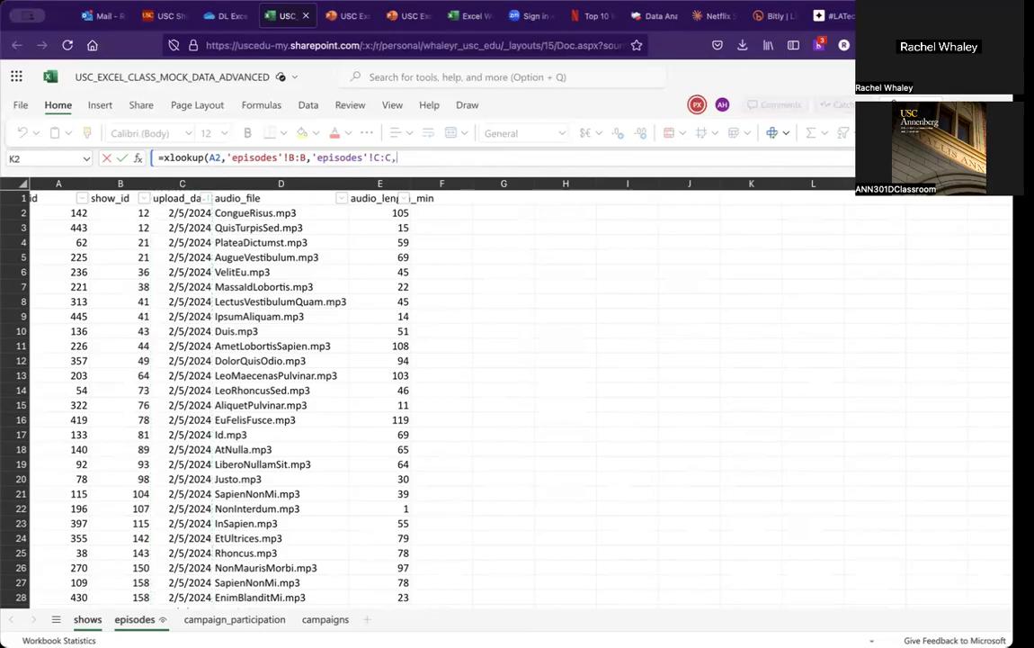
type("\"not ")
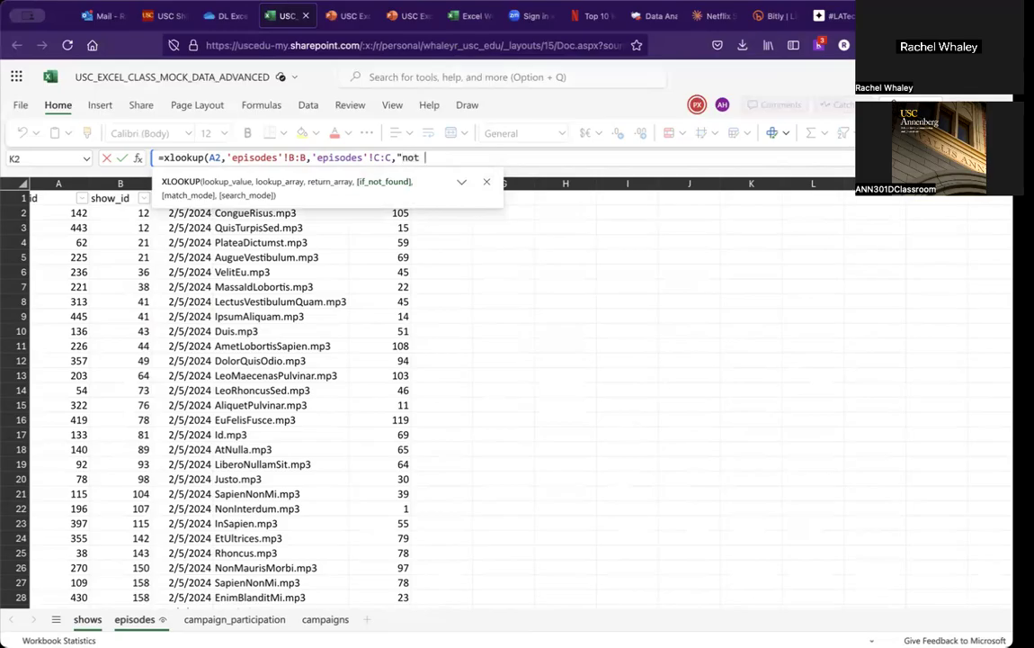
type("found\")")
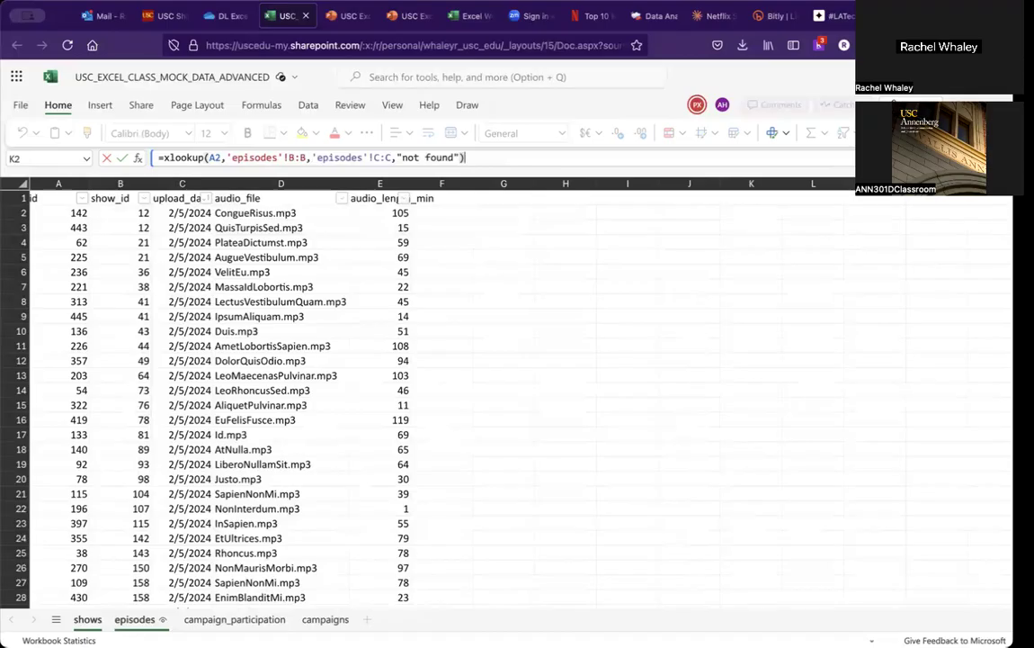
key("Return")
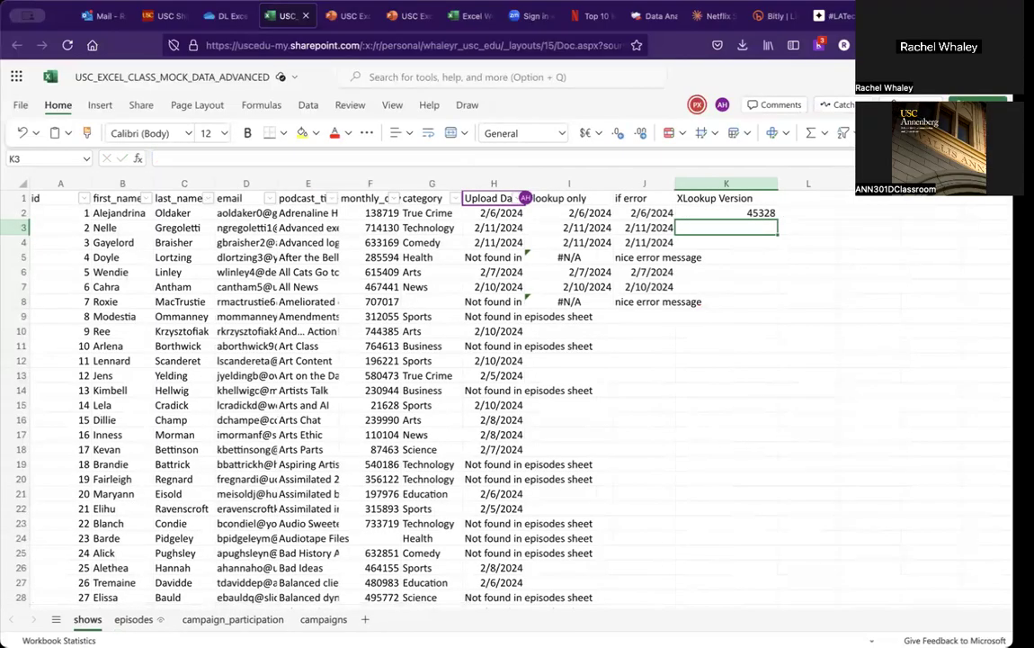
Step: Format the K2 result as Short Date
left_click(726, 214)
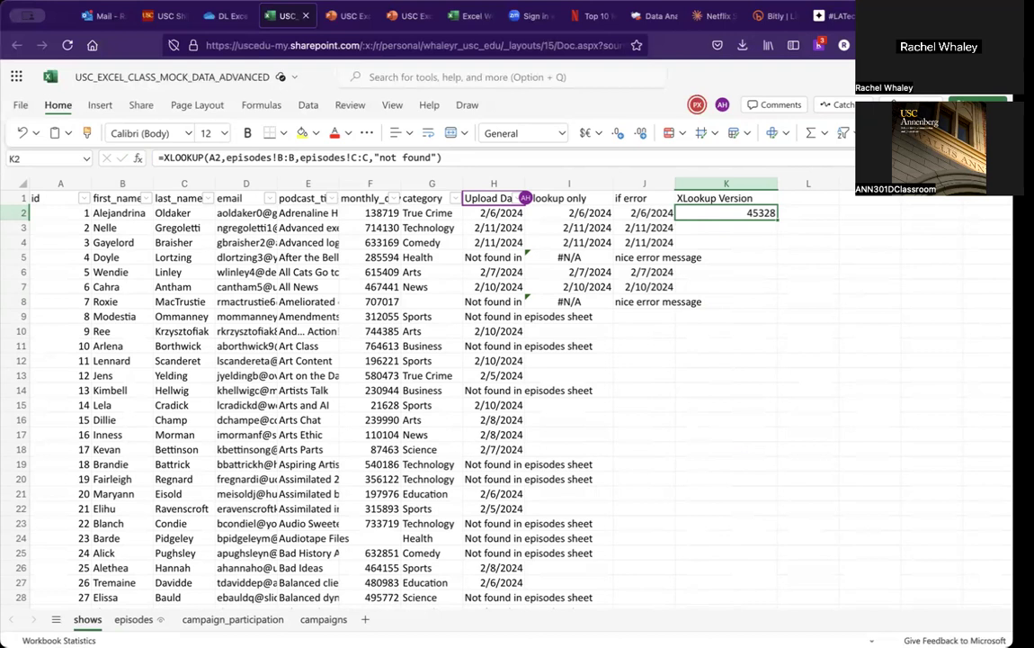
left_click(563, 132)
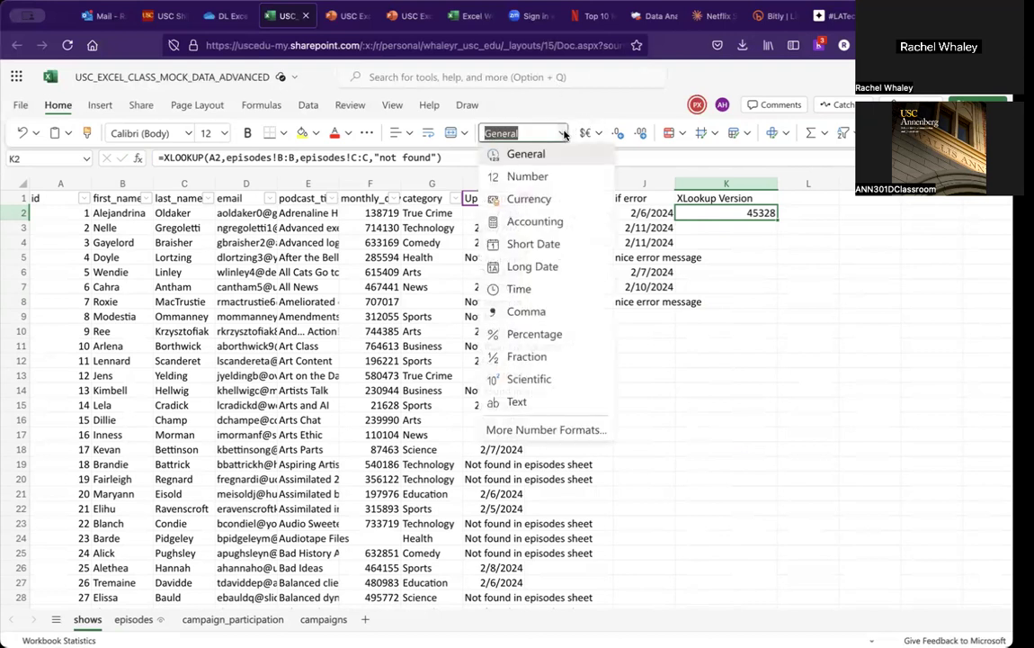
left_click(545, 243)
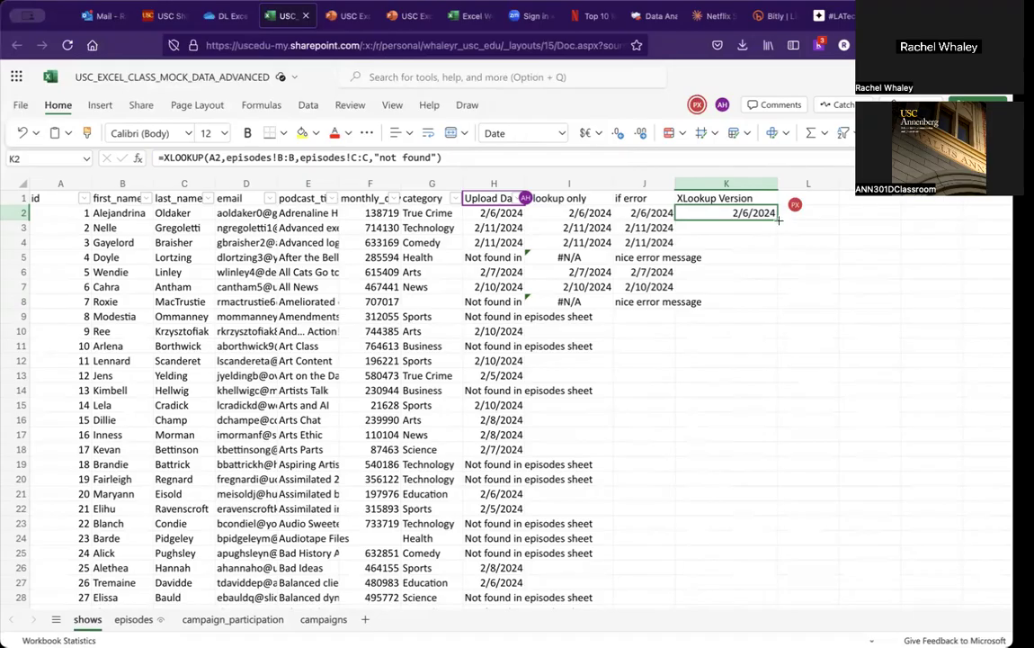
Step: Try to fill the K2 XLOOKUP formula down the XLookup Version column
double_click(779, 220)
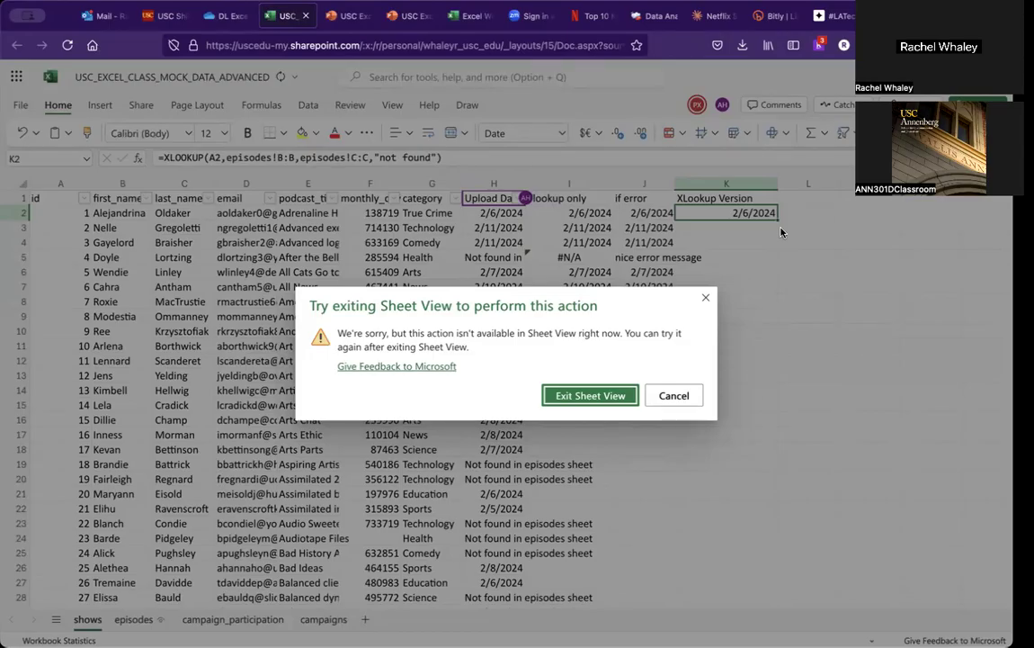
left_click(597, 396)
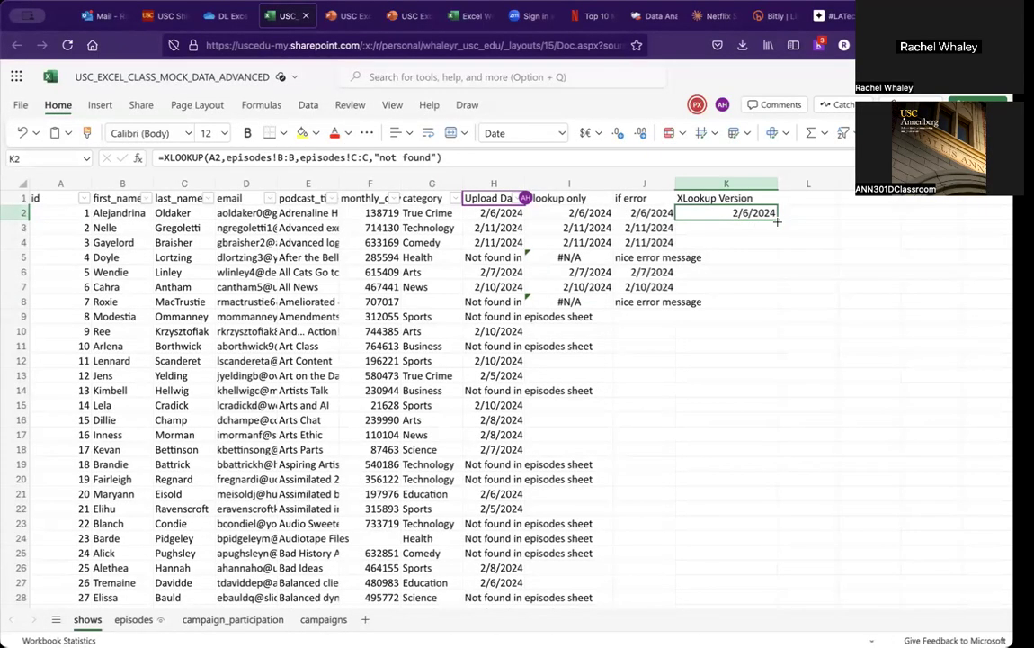
left_click_drag(777, 225, 778, 226)
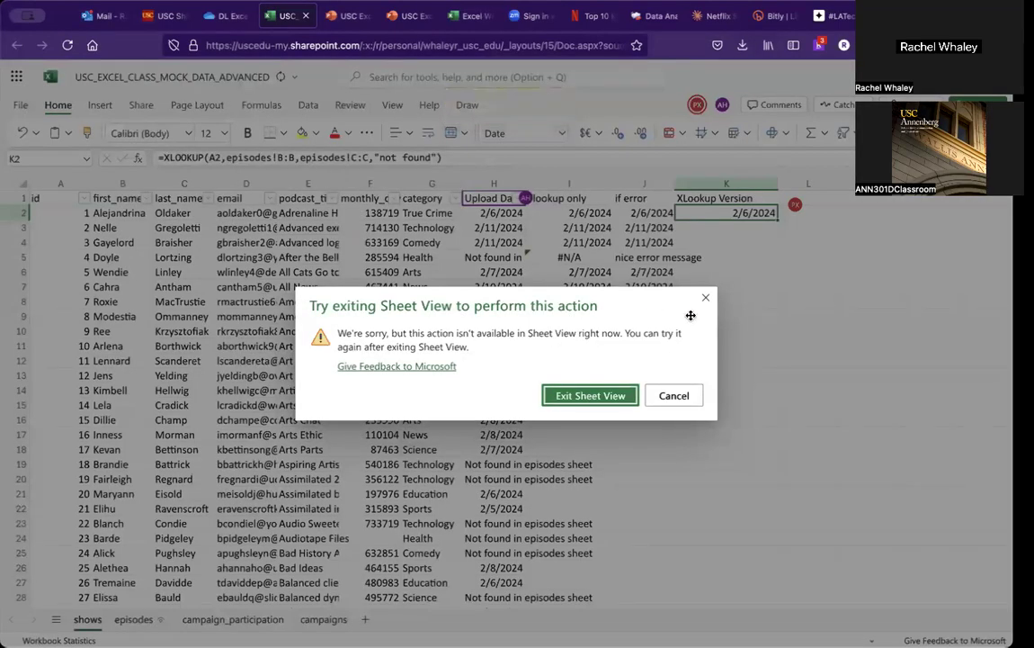
left_click(706, 298)
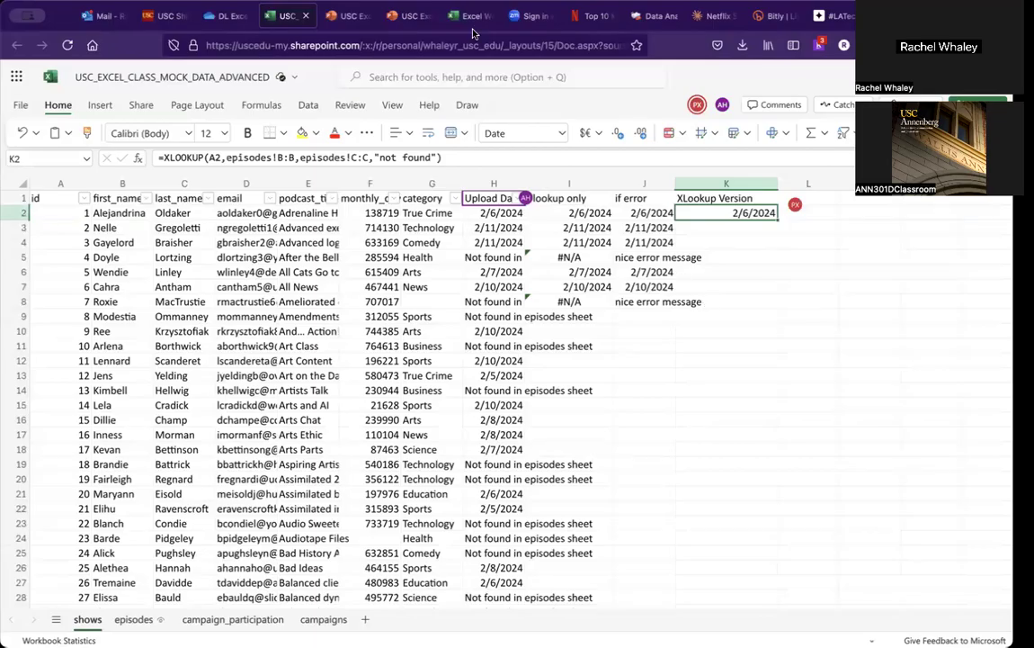
Step: Review the Activity Part 3 slide in the class presentation and return to the workbook
left_click(335, 16)
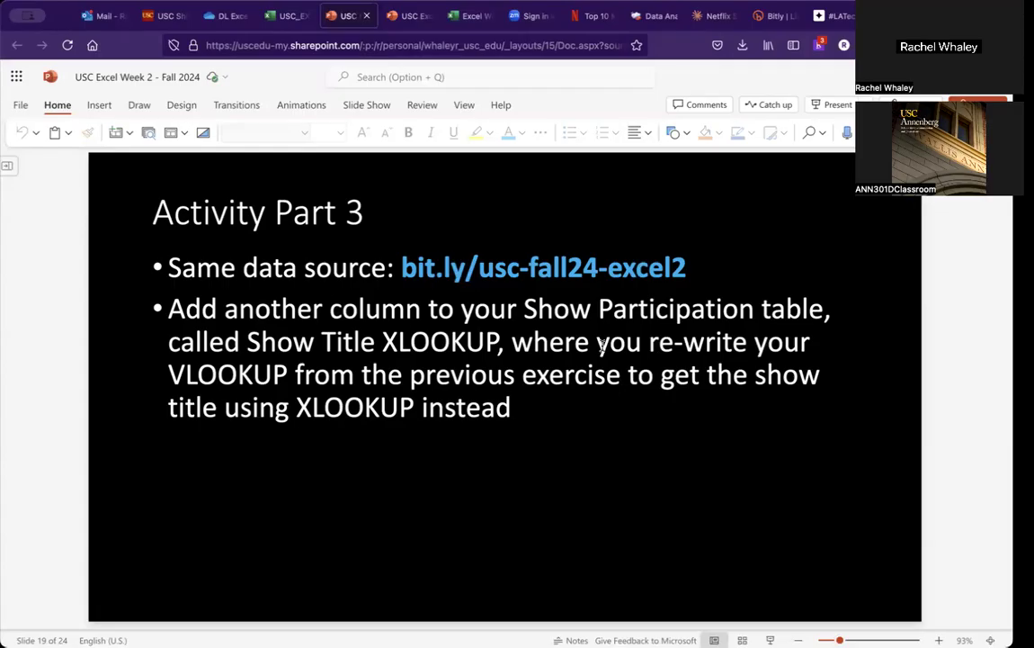
key("Down")
key("Up")
left_click(286, 16)
Step: Inspect the Show Title and Personal Endorsement? VLOOKUP formulas in the top rows of the campaign_participation sheet
left_click(251, 619)
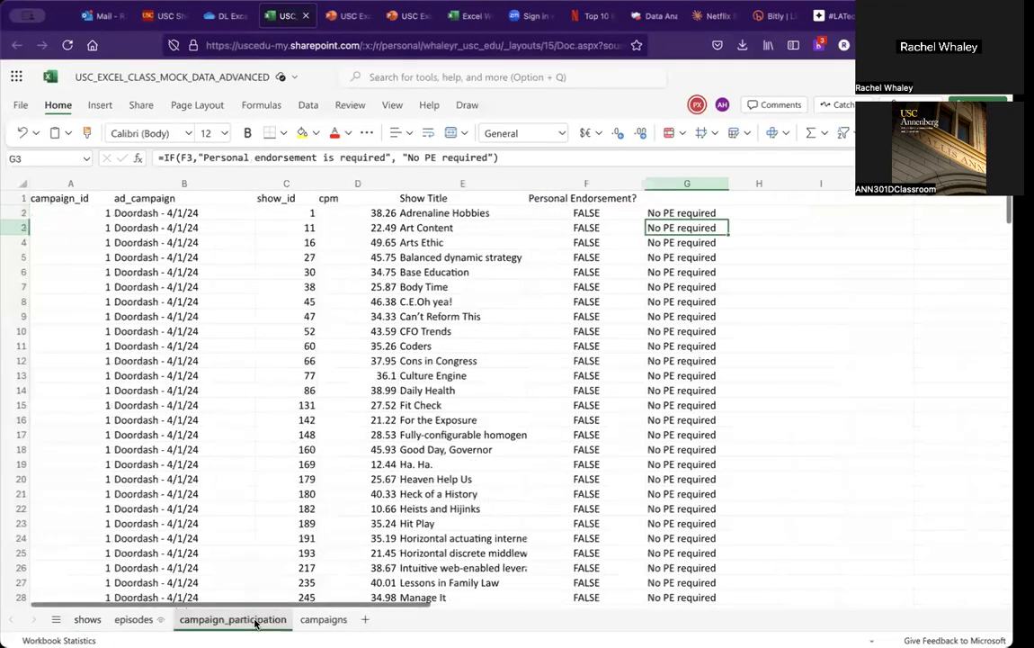
left_click(492, 227)
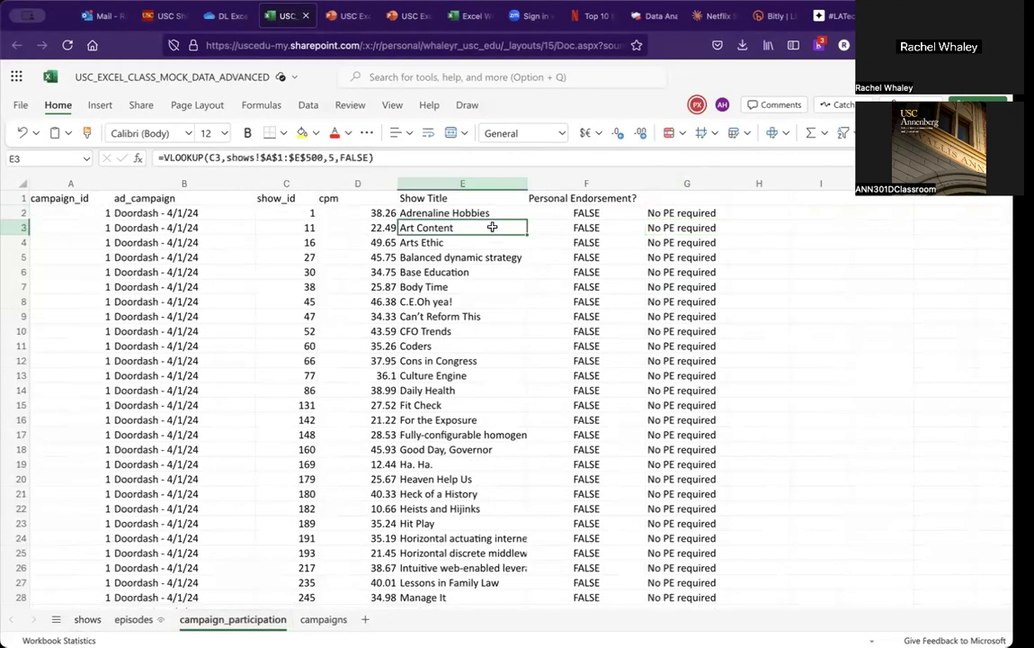
key("Up")
key("Up")
key("Down")
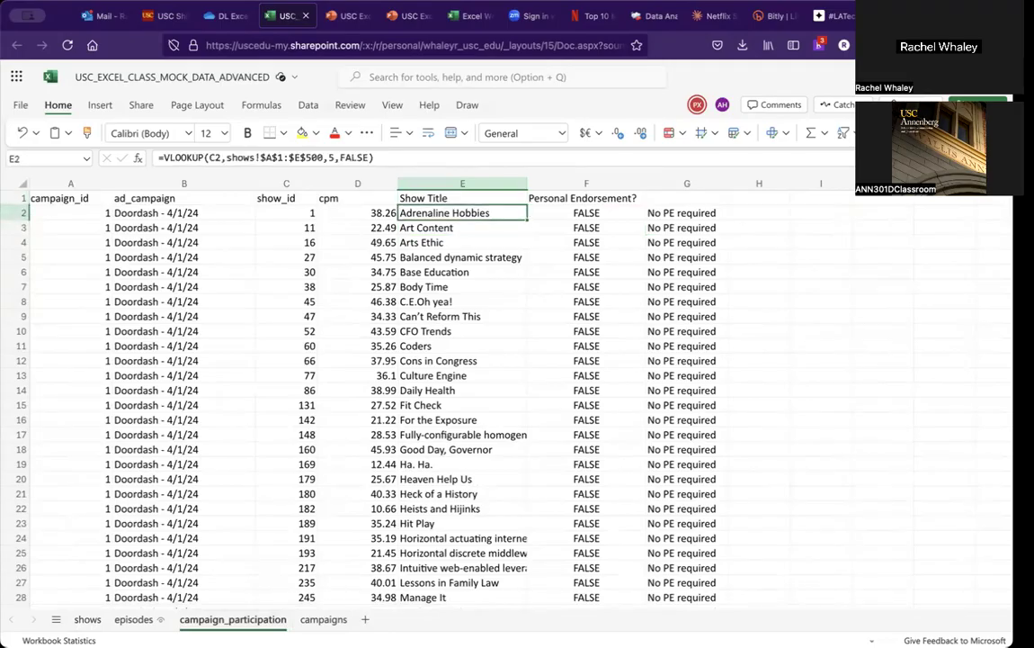
key("Up")
key("Right")
key("Left")
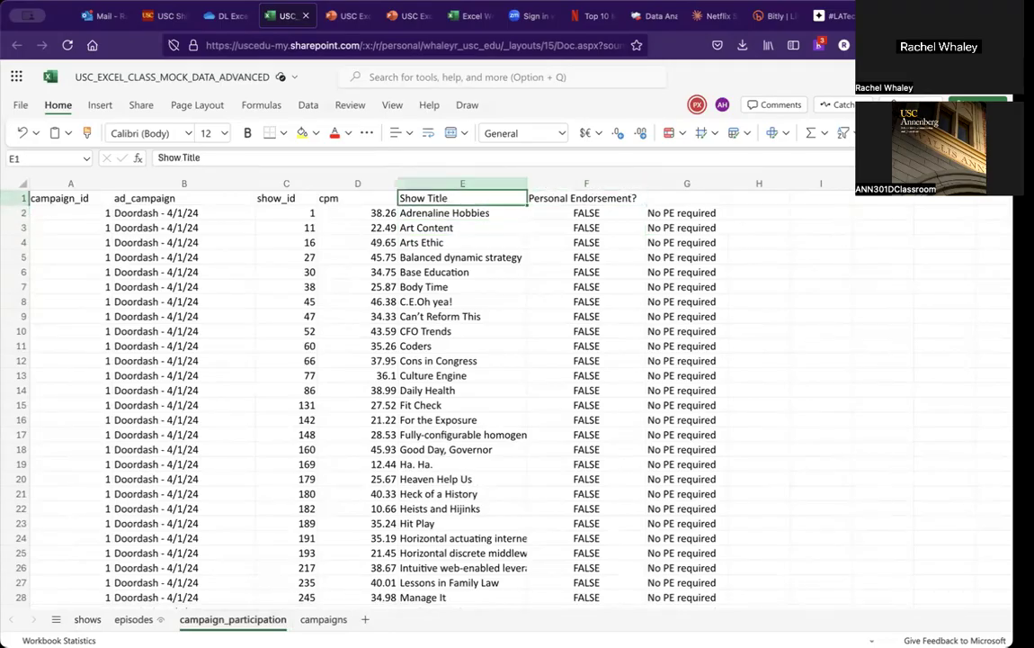
key("Right")
key("Down")
key("Left")
key("Left")
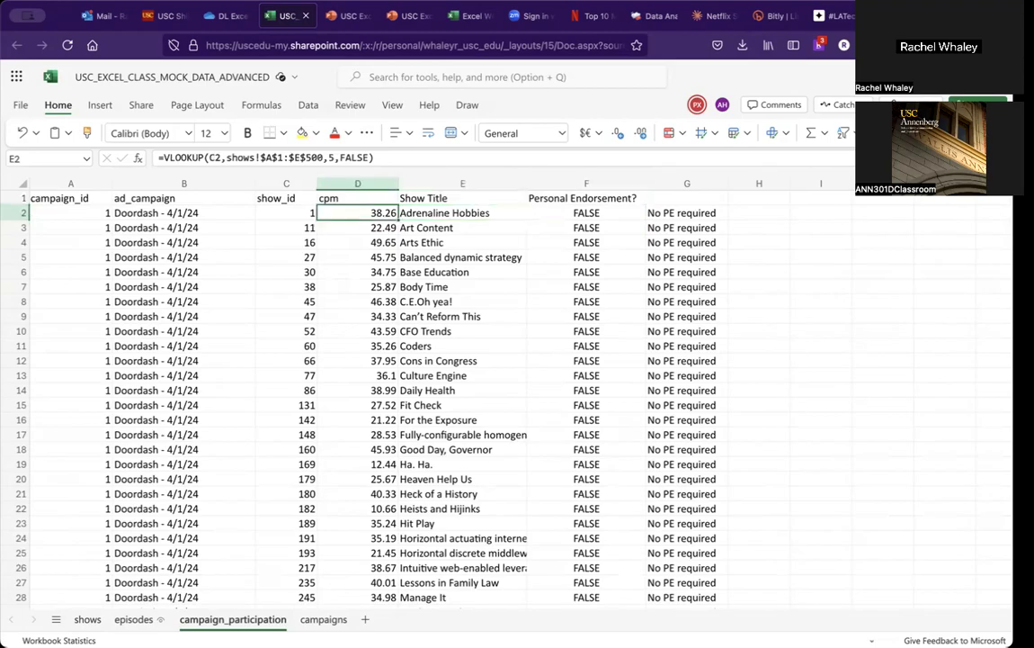
key("Right")
key("Right")
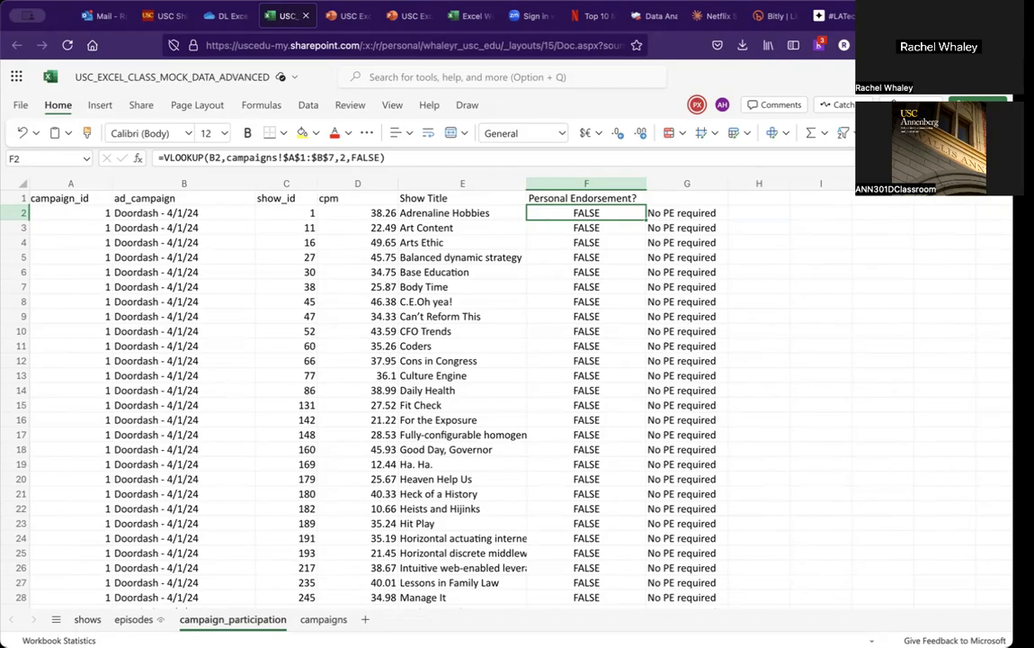
Step: Compare the IF formula in G2 with the Personal Endorsement? VLOOKUP in F2
left_click(695, 202)
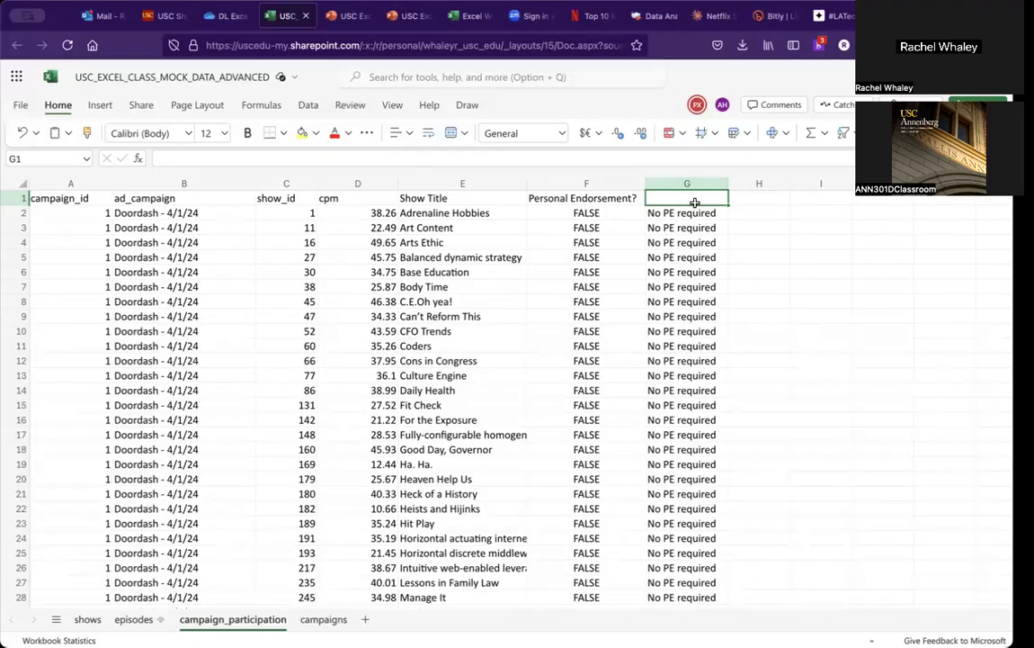
key("Down")
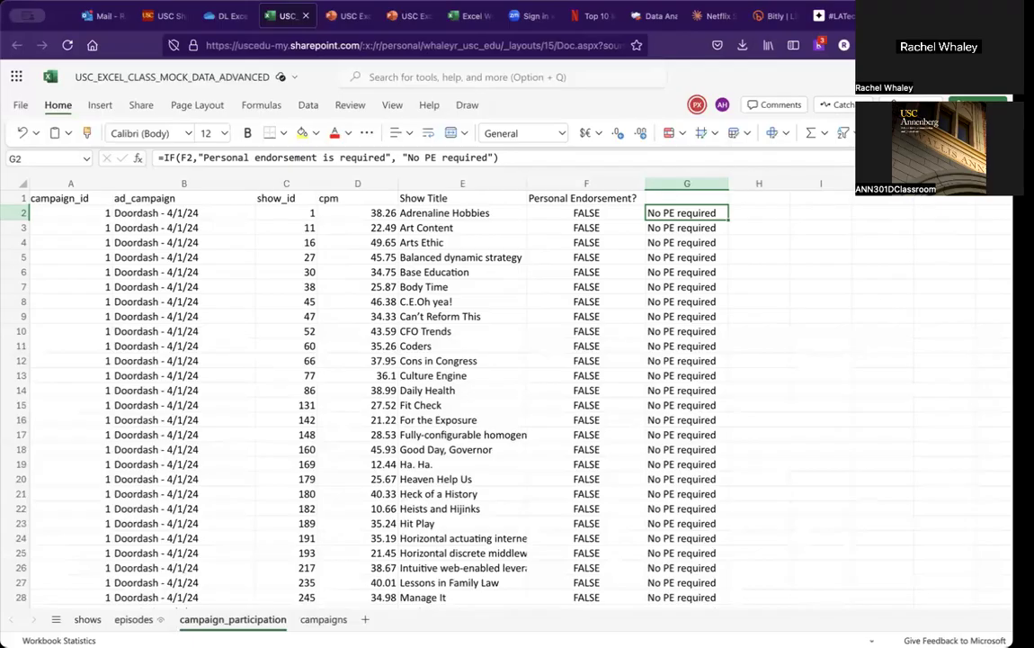
left_click(599, 215)
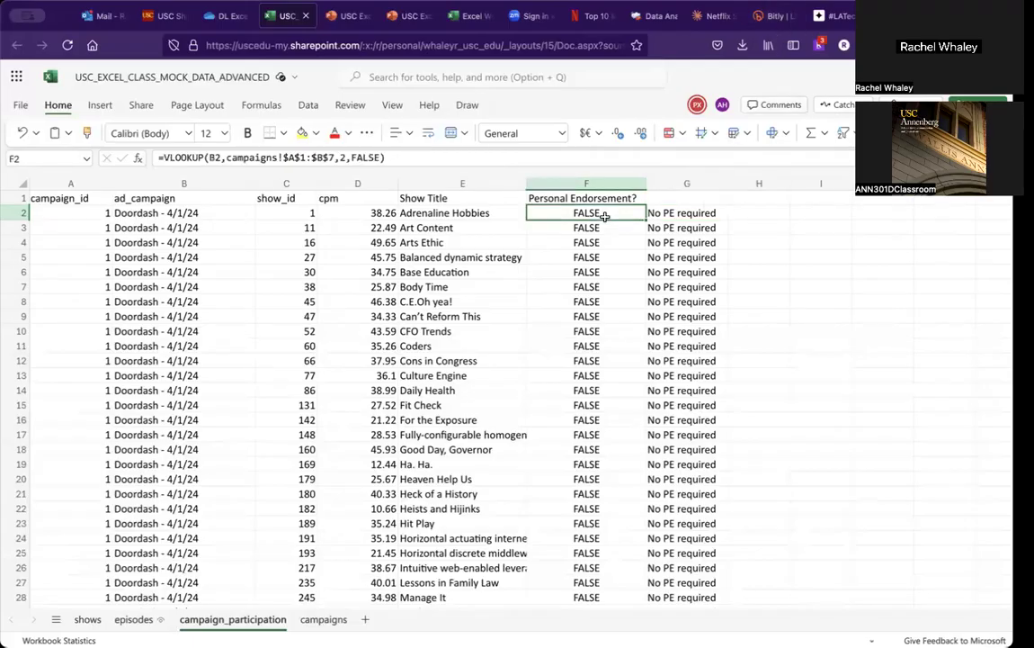
left_click(663, 212)
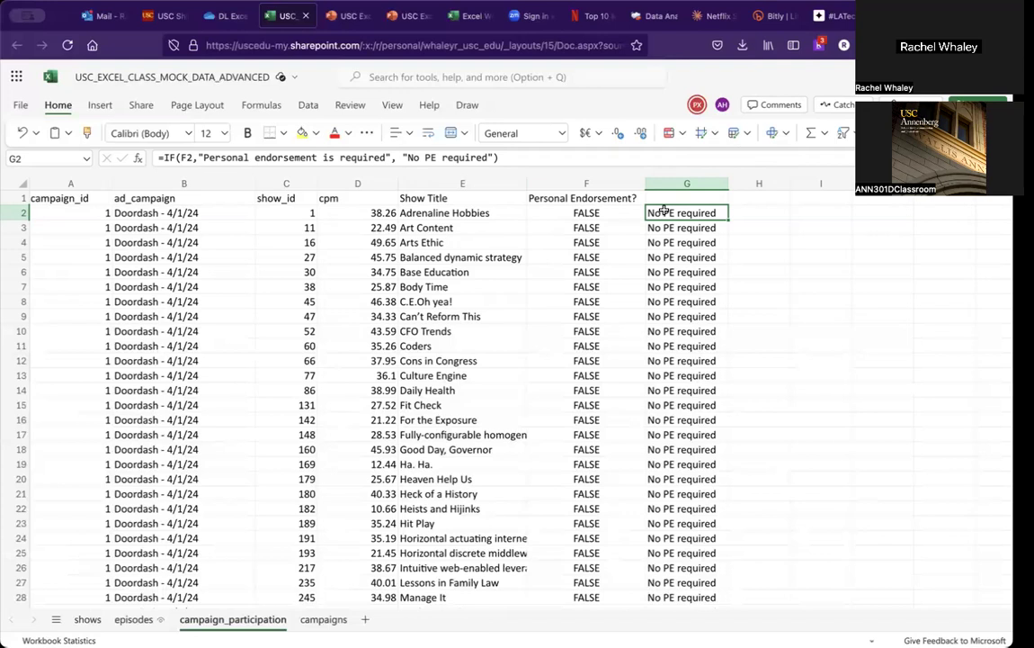
key("Right")
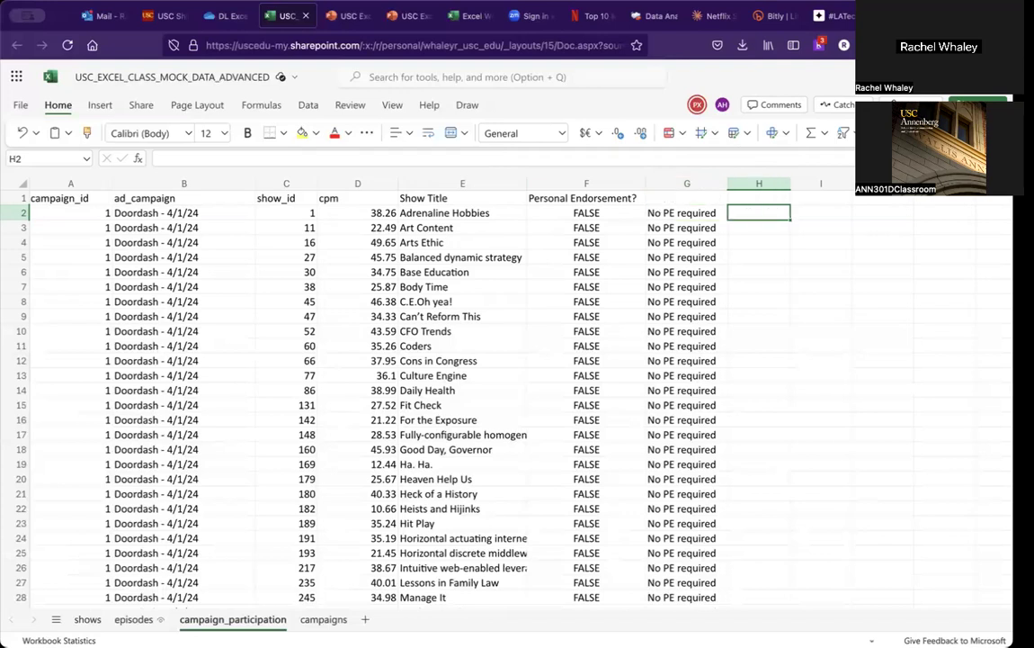
Step: Copy G2's IF formula into H2 and replace its F2 test with an XLOOKUP call
key("Left")
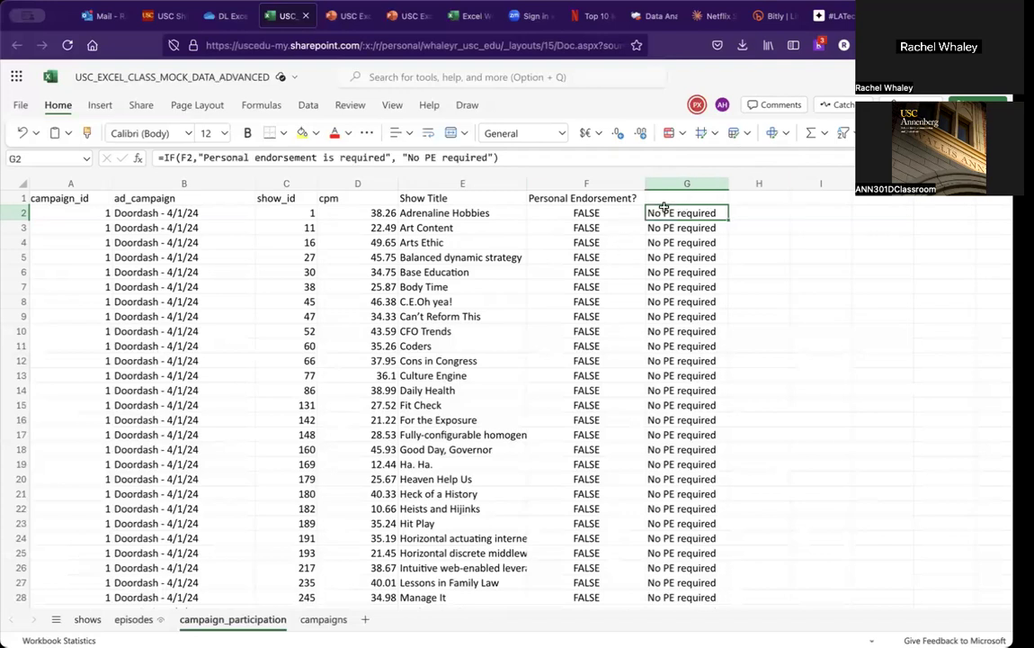
left_click_drag(482, 157, 151, 159)
key("ctrl+c")
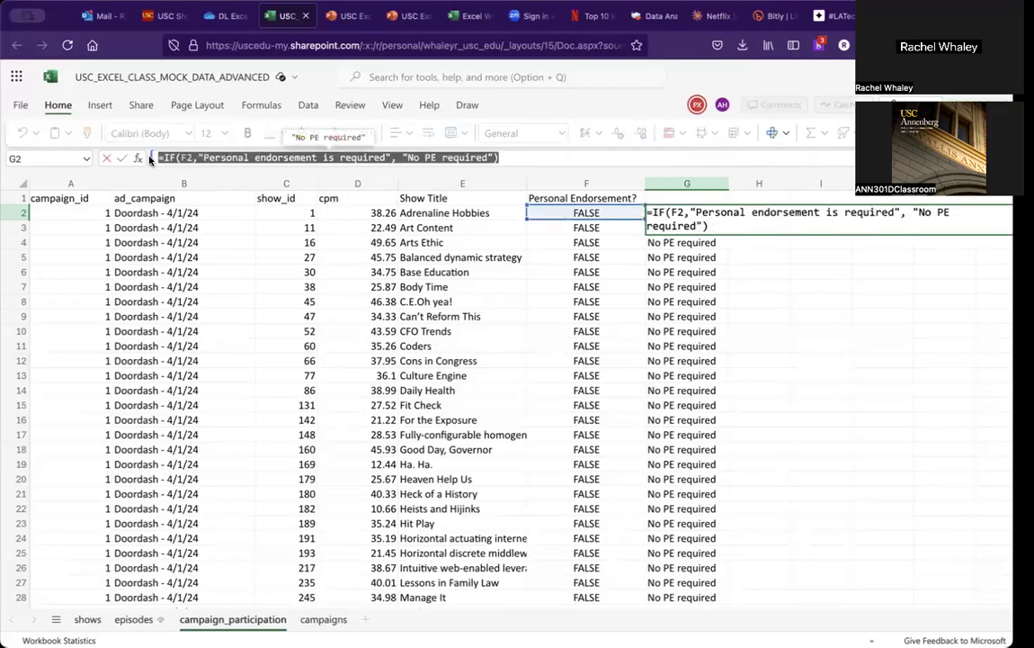
left_click(738, 272)
left_click(744, 212)
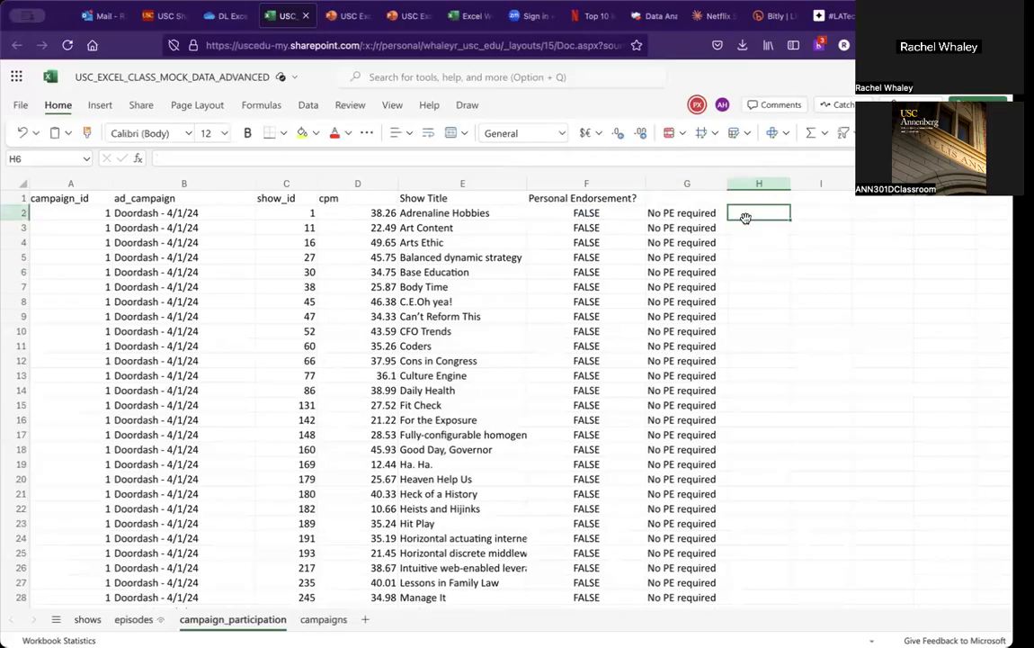
left_click(317, 158)
key("ctrl+v")
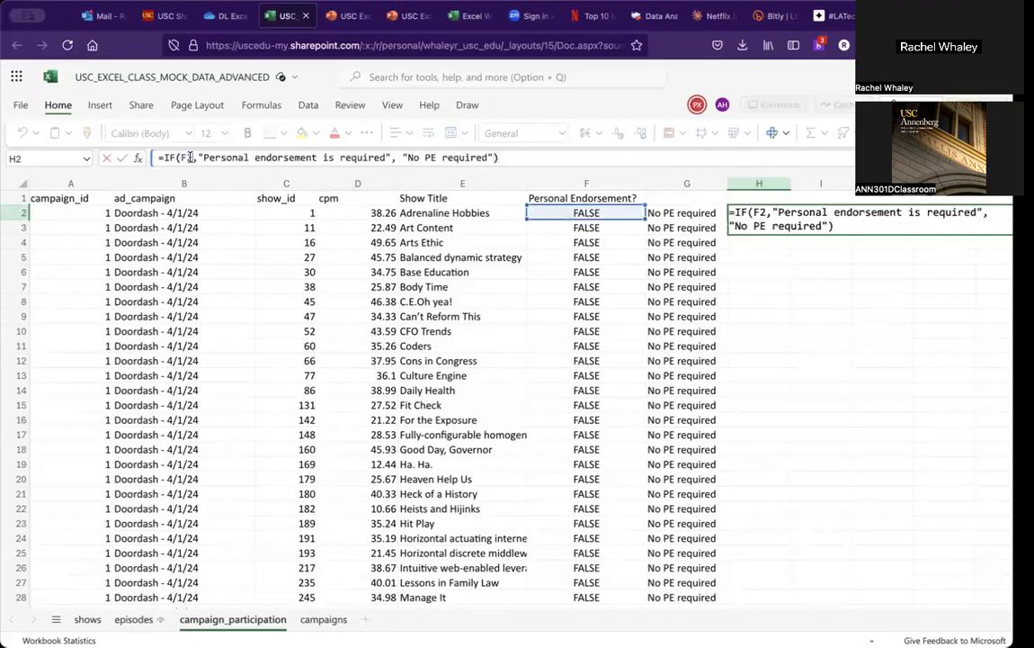
key("BackSpace")
key("BackSpace")
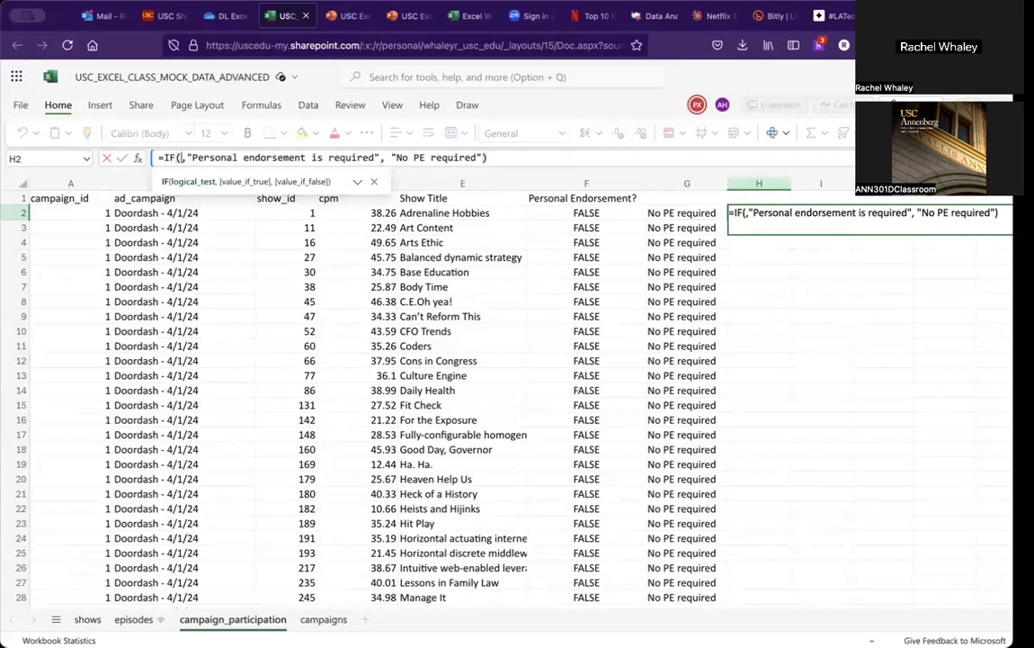
type("XL")
type("OOKUP(")
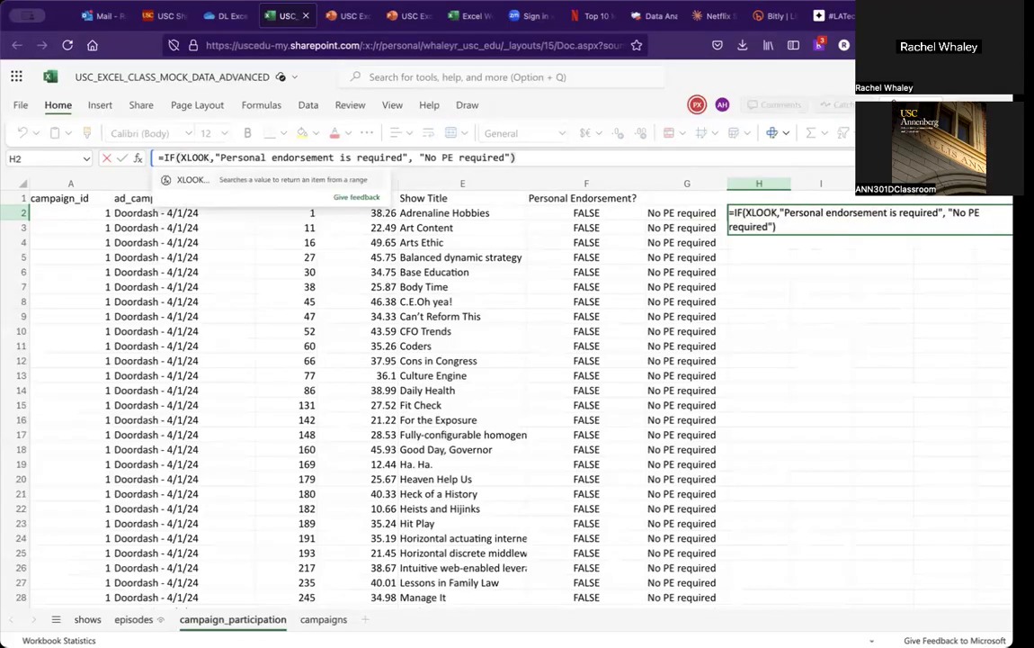
type(")")
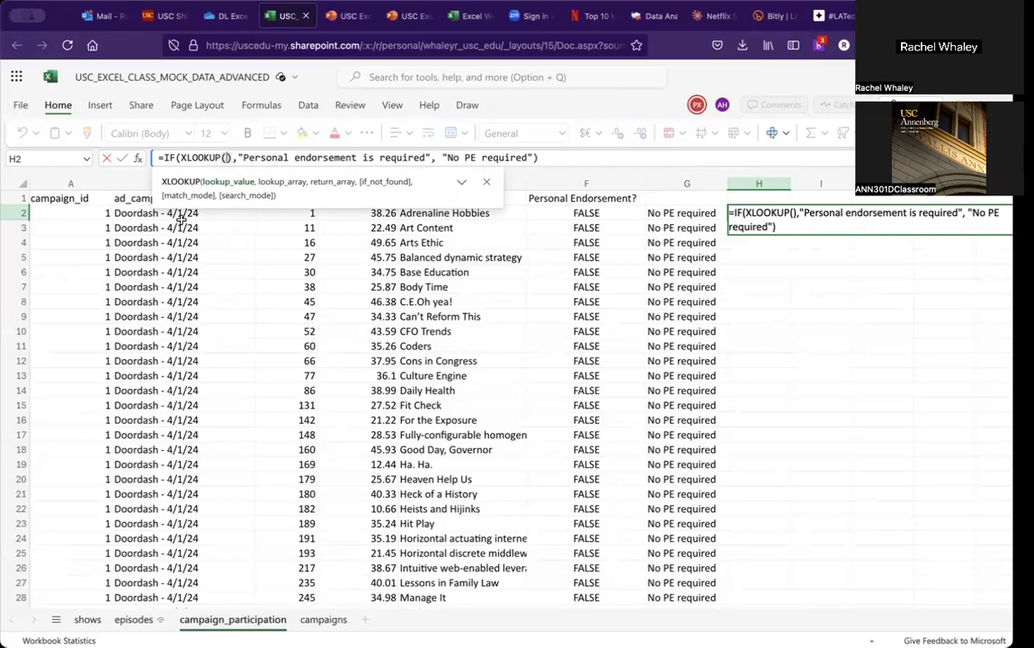
Step: Give the XLOOKUP arguments B2, campaigns column A, campaigns column B and "error!!!!", enter it, and fill H2 down
left_click(135, 213)
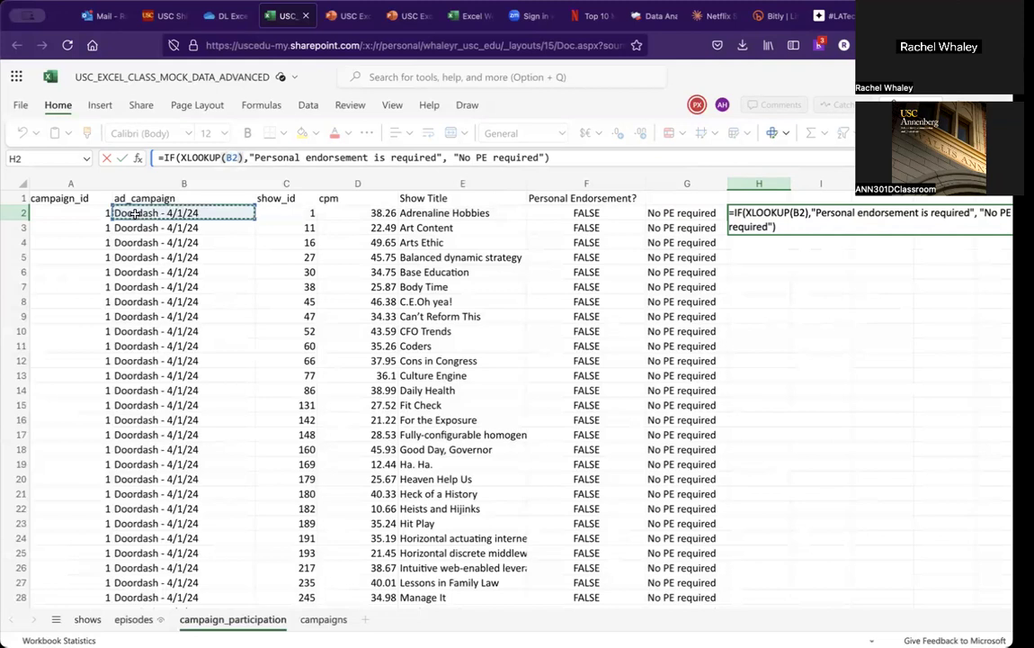
type(",")
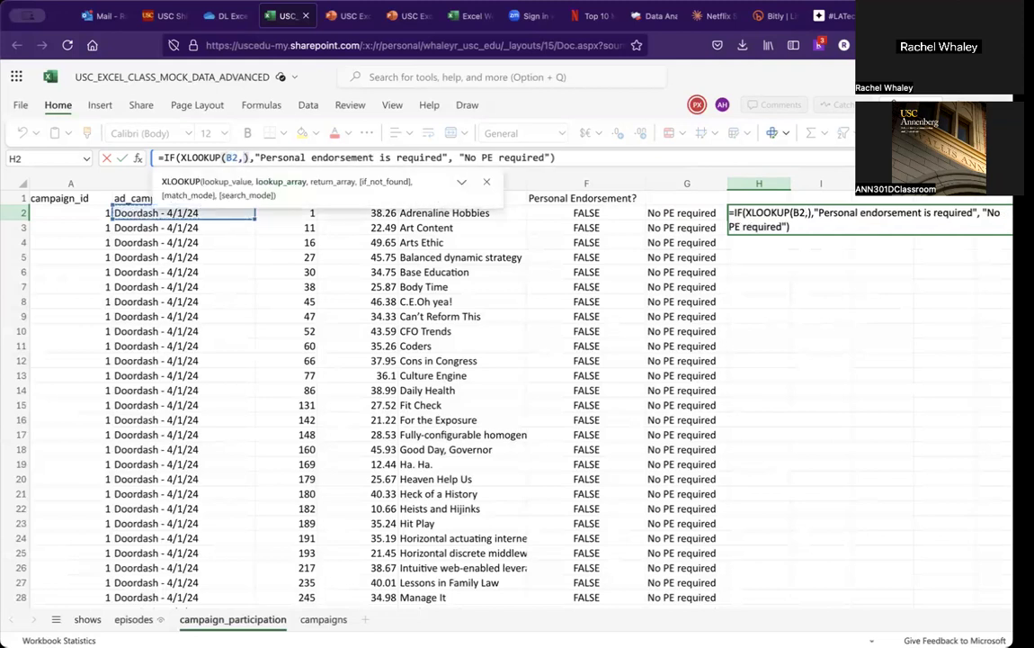
left_click(315, 619)
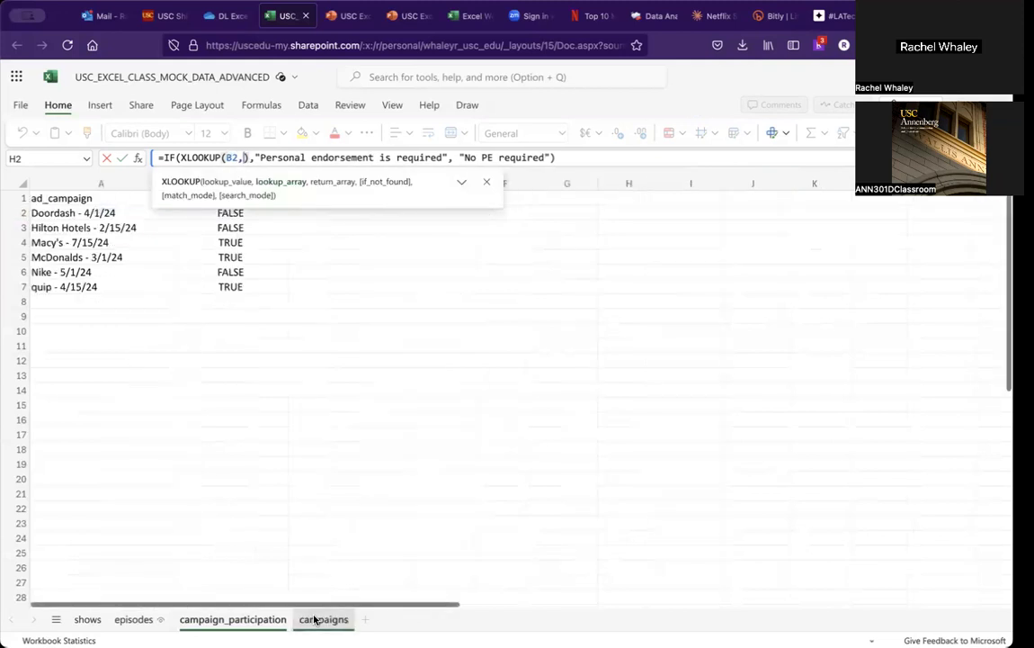
left_click(110, 175)
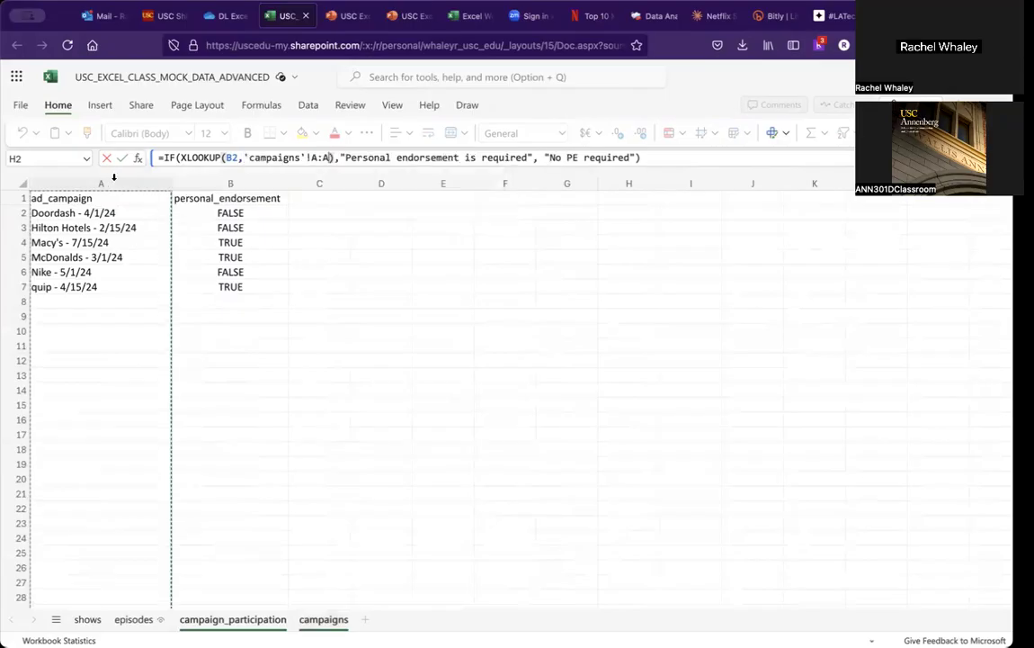
type(",")
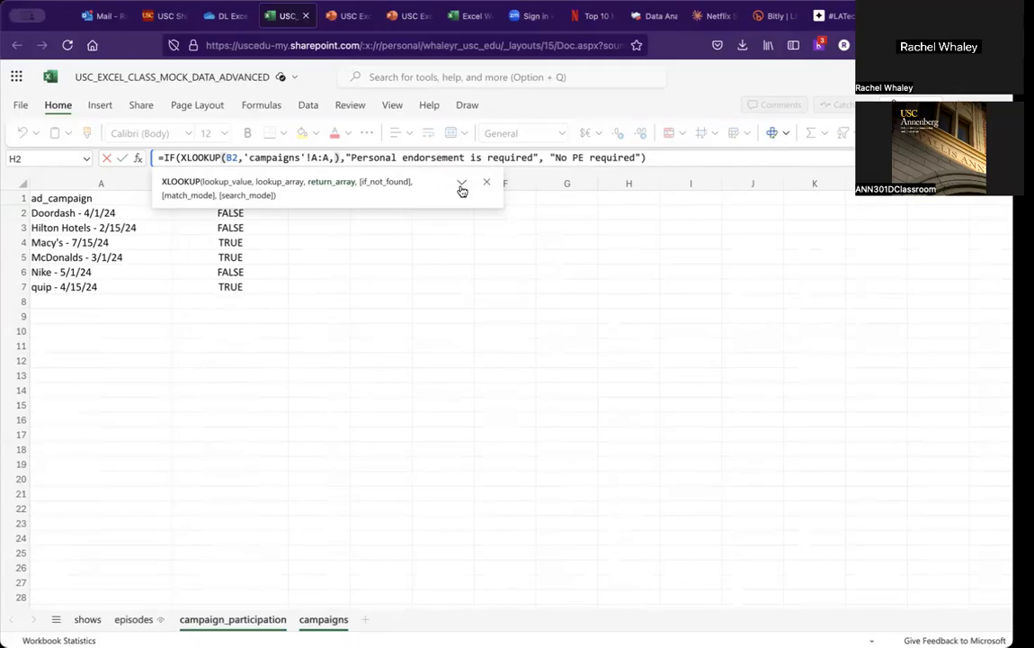
left_click(487, 182)
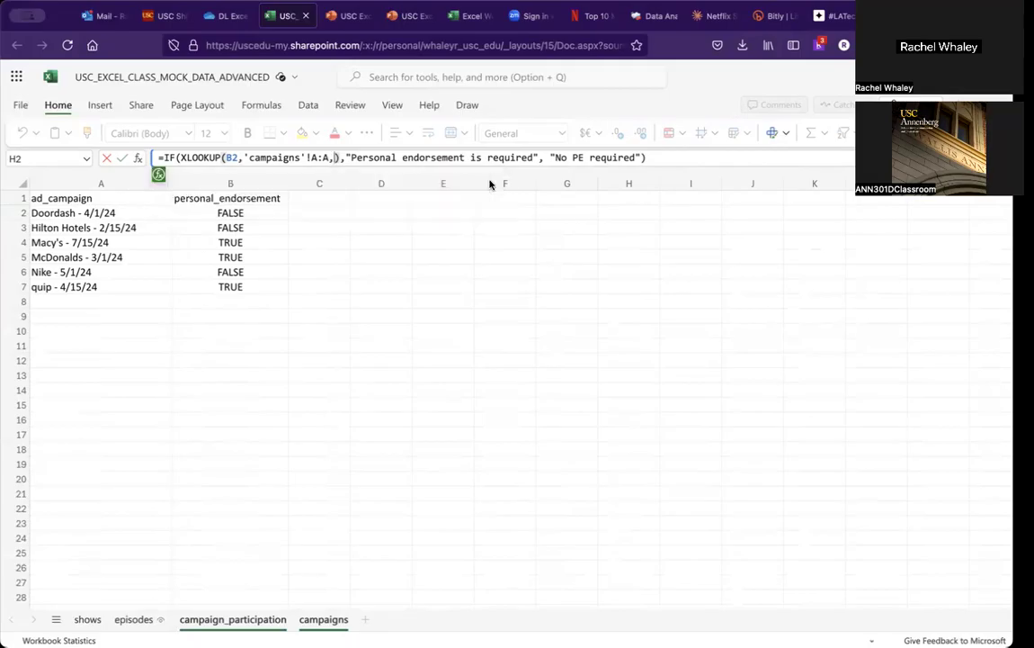
left_click(257, 189)
left_click(419, 157)
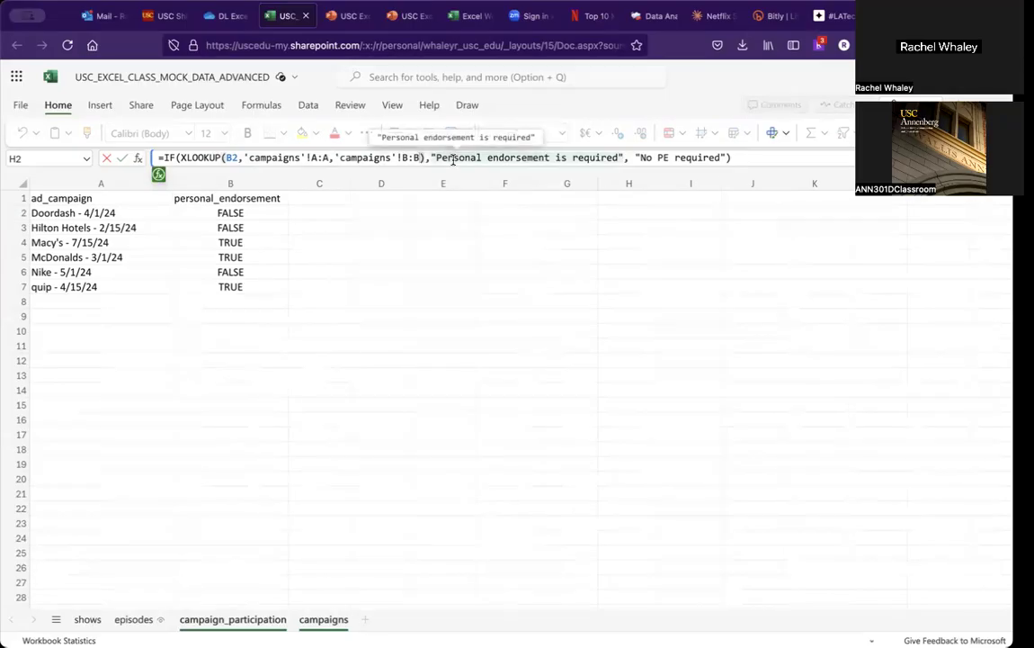
type(", \"error\"")
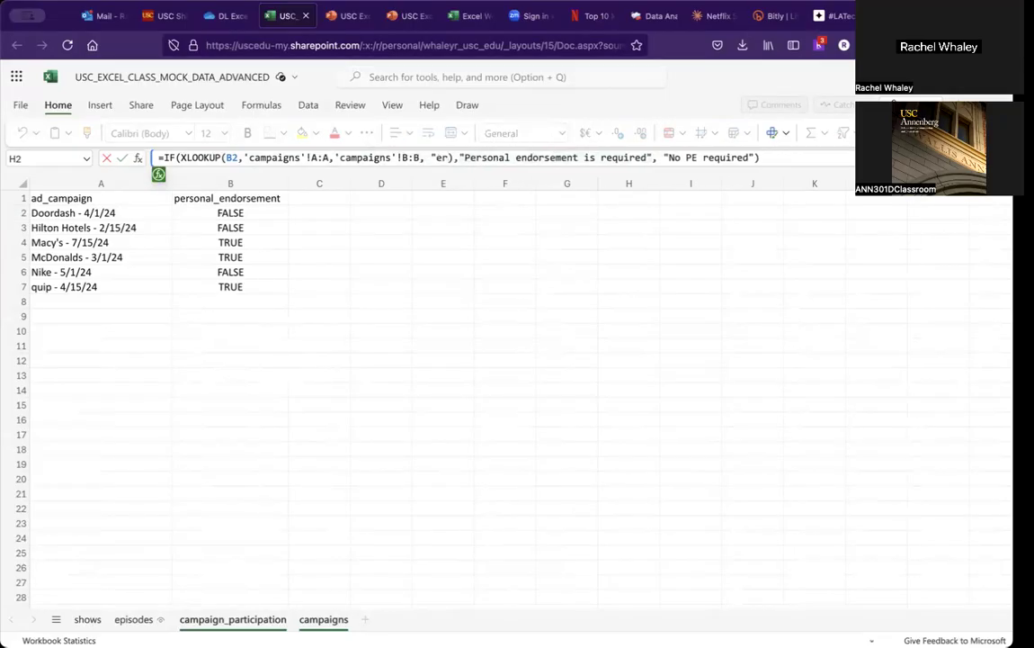
type("!!!!\"")
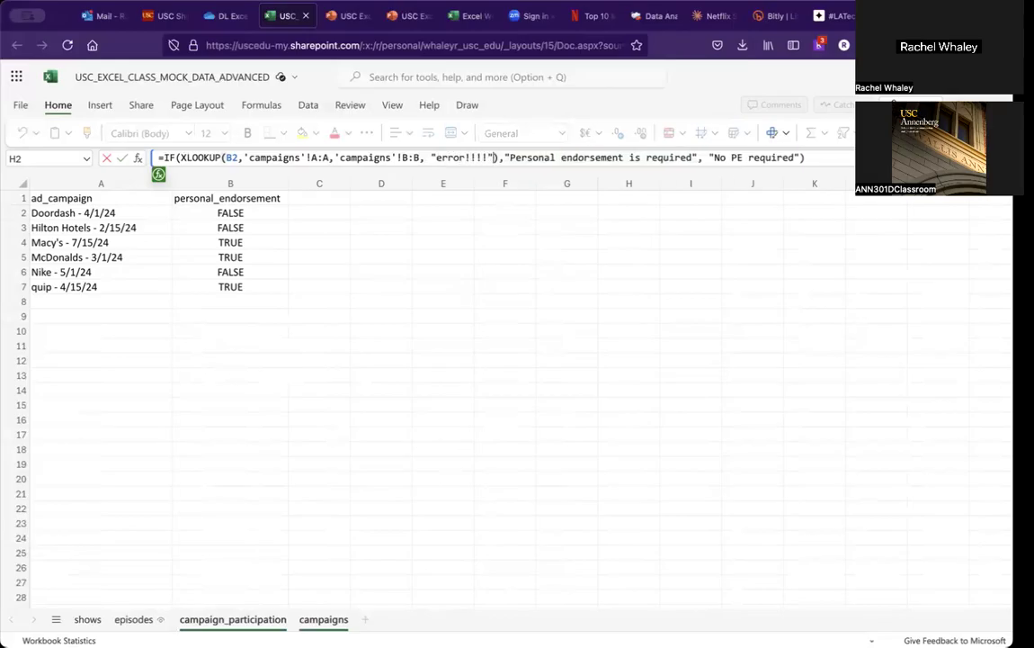
key("Return")
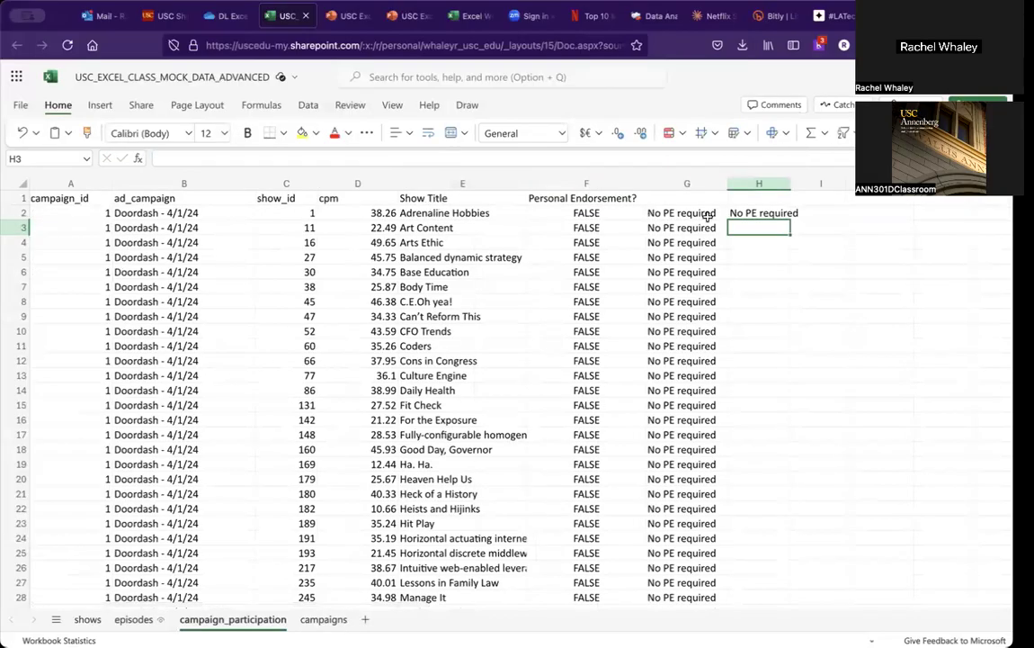
left_click(749, 213)
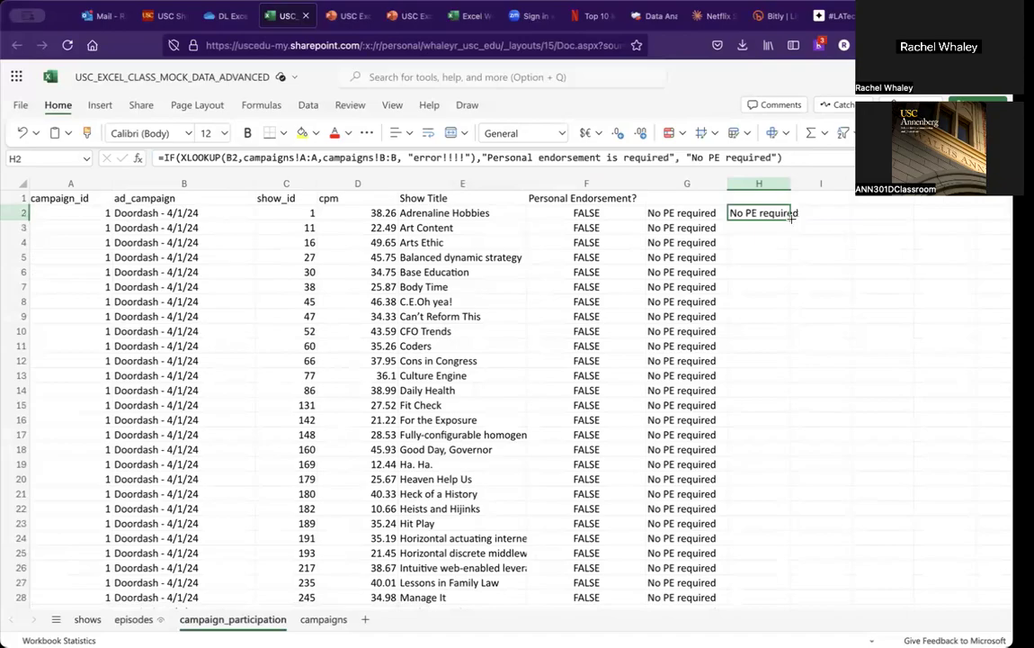
double_click(792, 216)
Step: Title column H "Xlookup nested" and column G "if formula"
left_click(765, 196)
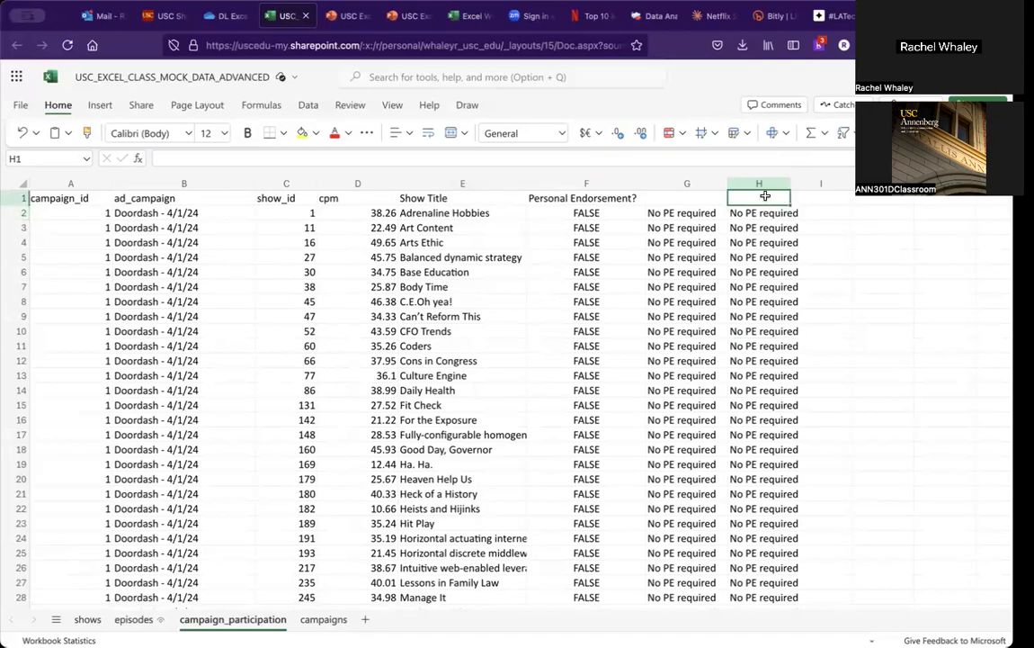
type("Xlookup nested")
key("Return")
key("Left")
key("Up")
type("if formula")
key("Return")
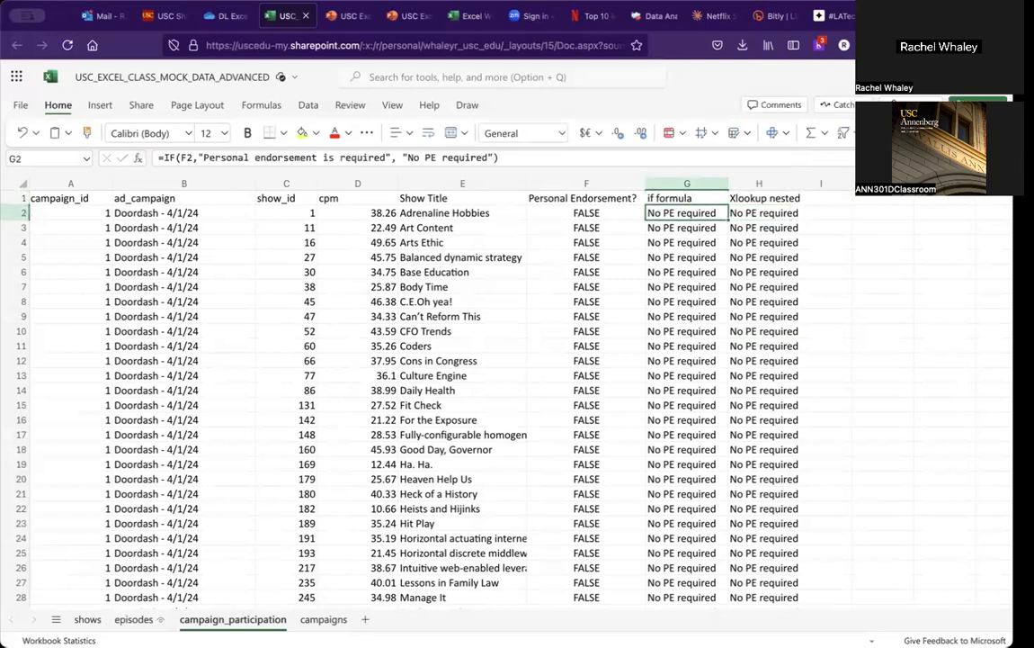
Step: Remove the IF wrapper from H2's formula, leaving only the XLOOKUP part
key("Left")
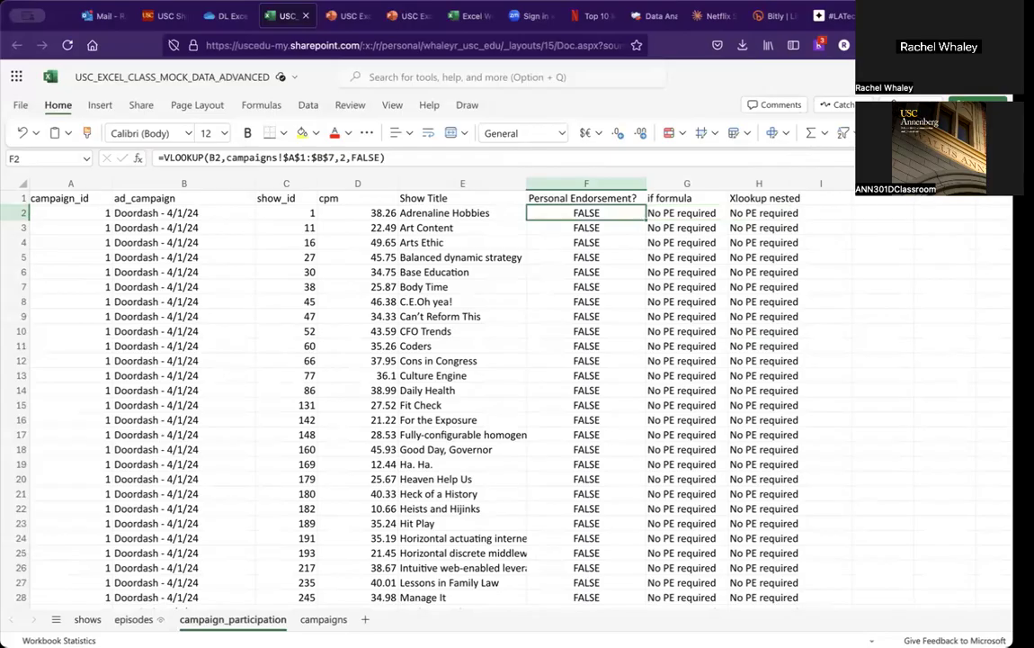
key("Right")
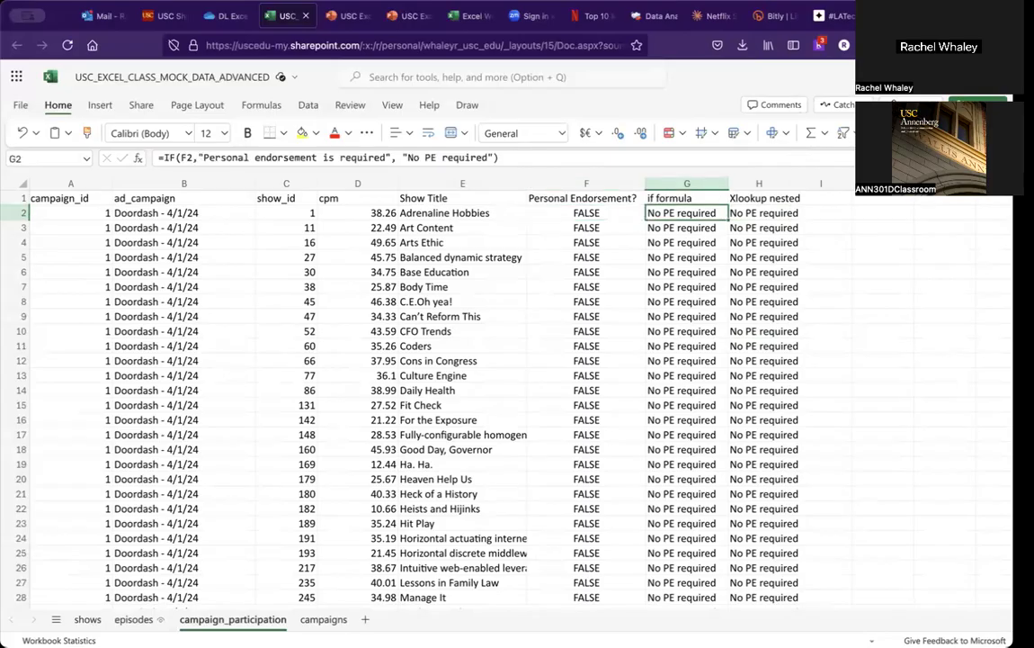
key("Right")
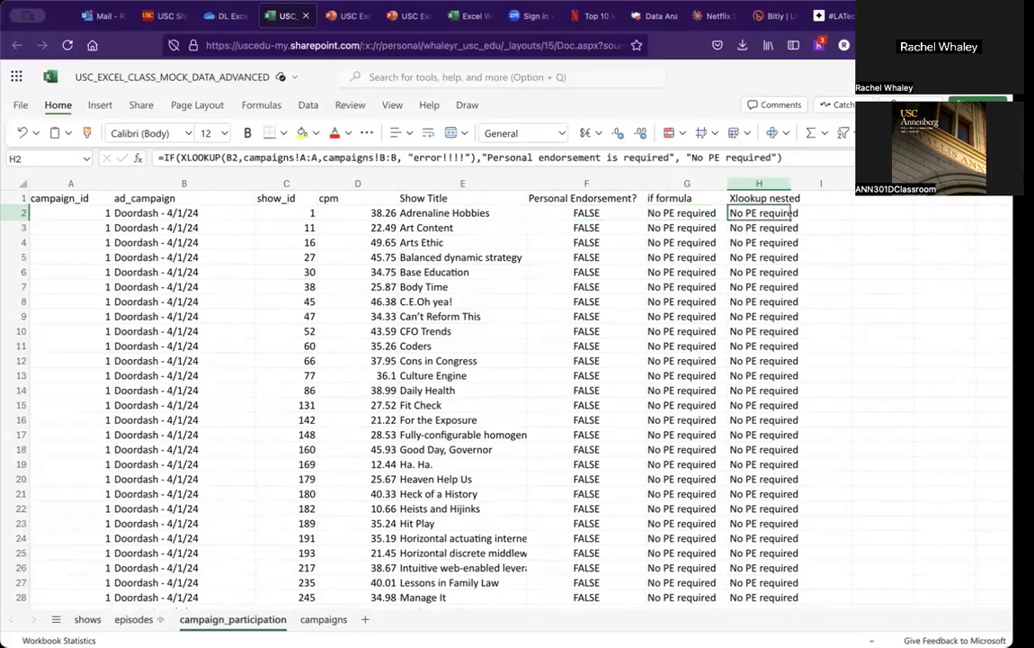
key("Left")
key("Right")
left_click_drag(782, 158, 476, 159)
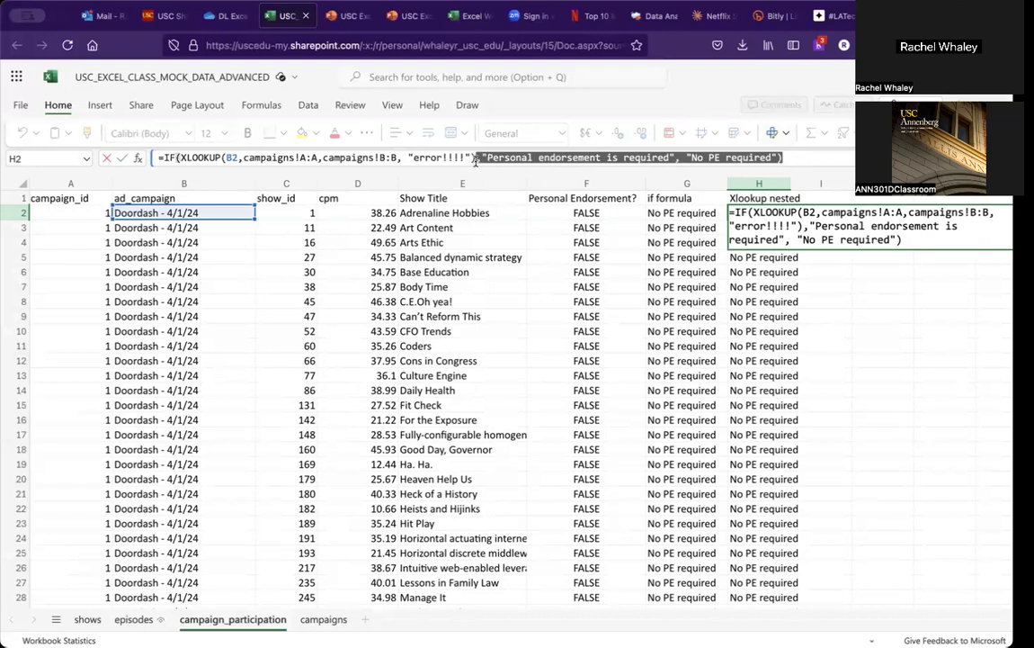
key("BackSpace")
left_click(163, 157)
key("Delete")
key("Delete")
key("Delete")
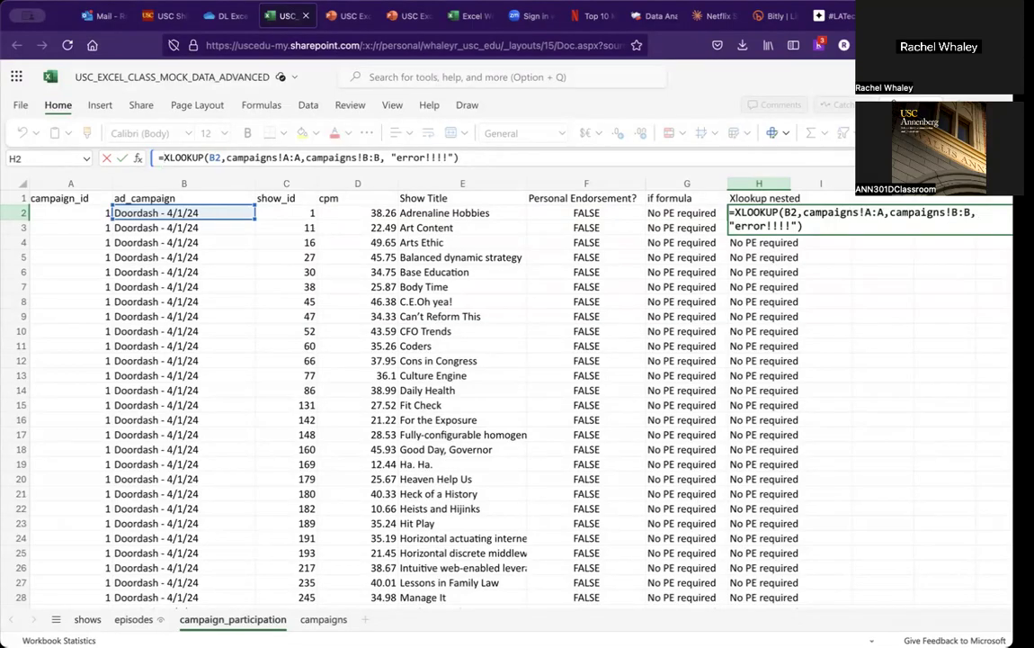
key("Return")
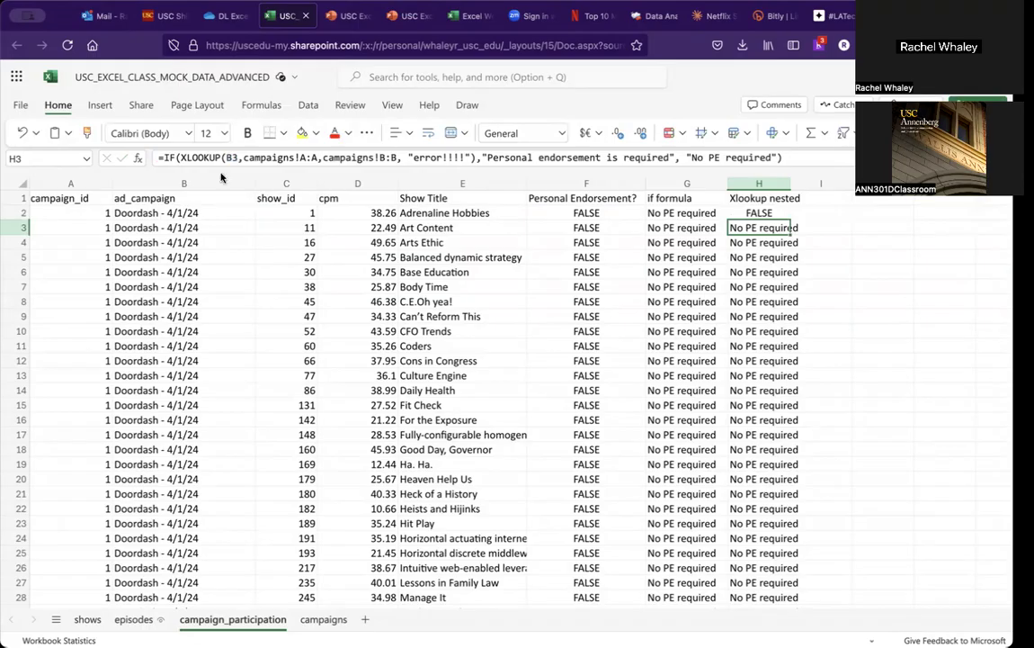
Step: Fill the plain XLOOKUP formula in H2 down the Xlookup nested column
left_click(772, 209)
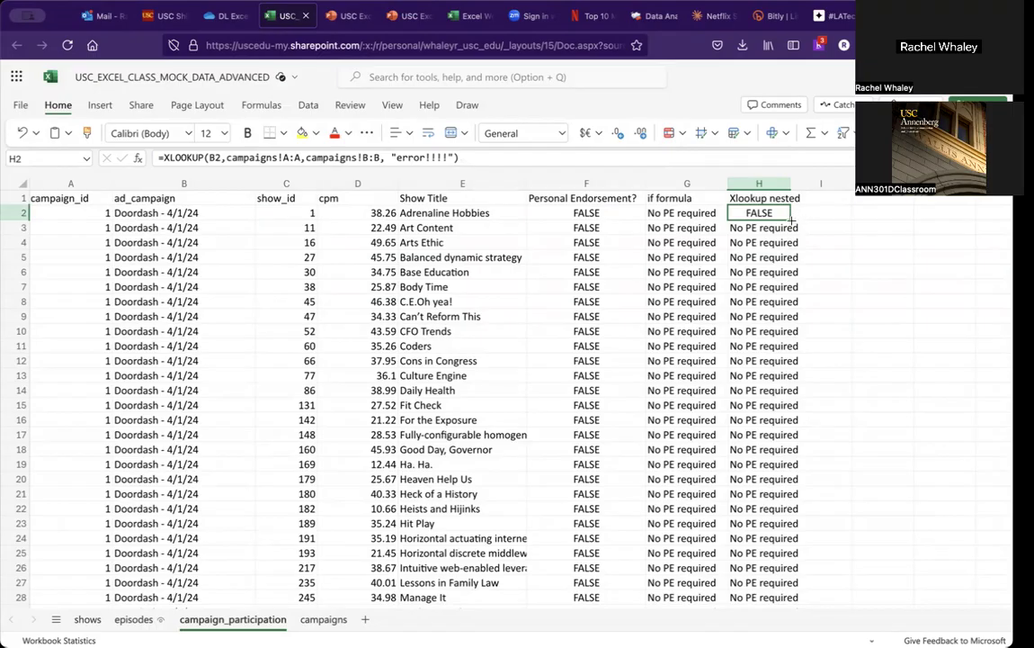
double_click(791, 219)
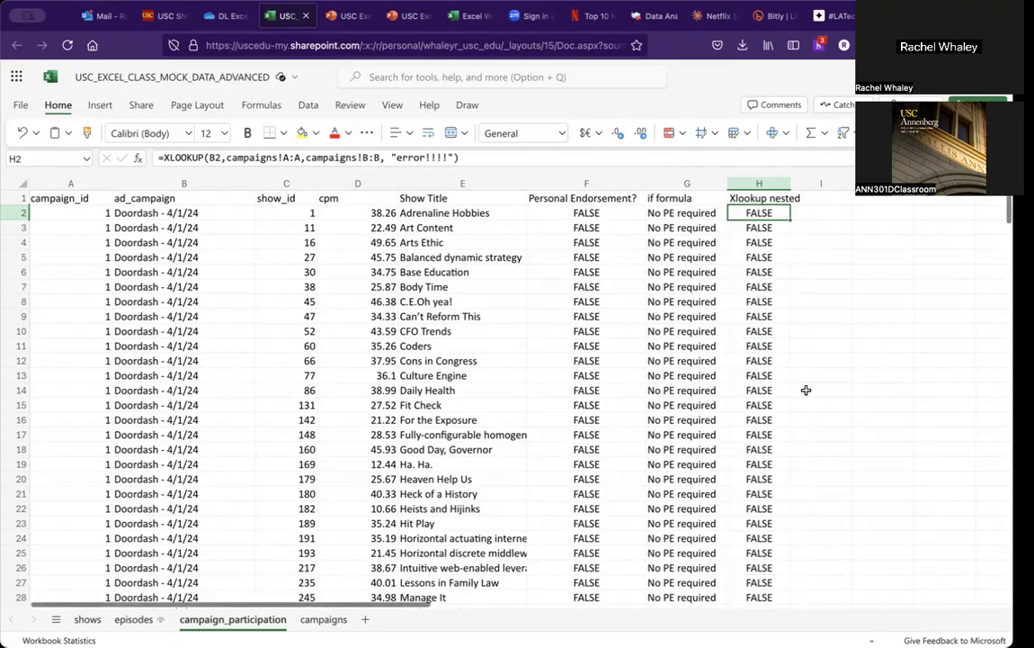
scroll(806, 390, "down", 7)
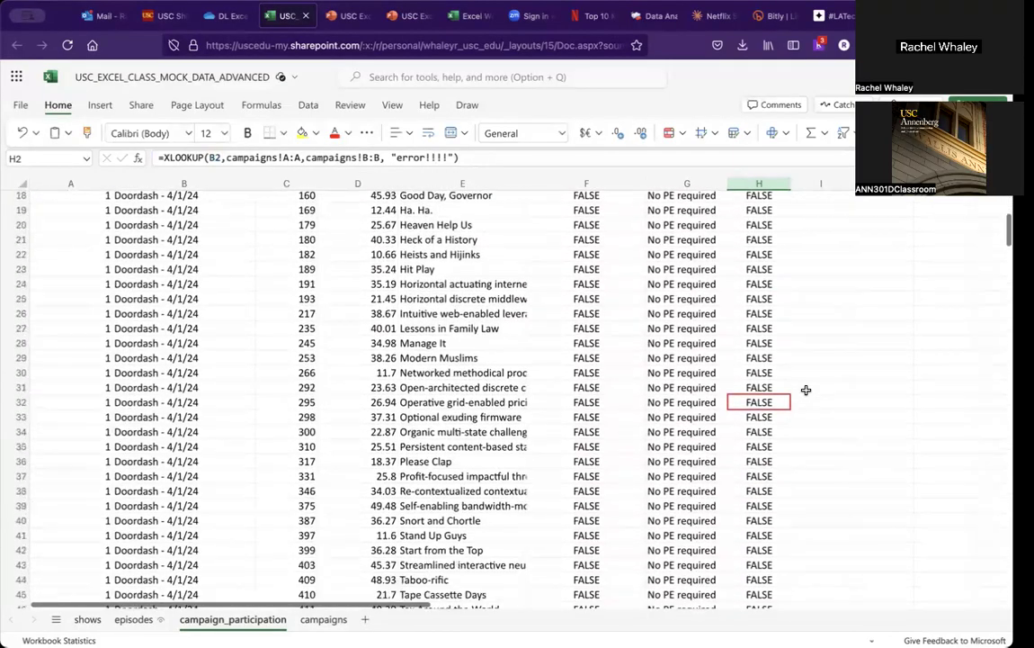
scroll(805, 389, "up", 7)
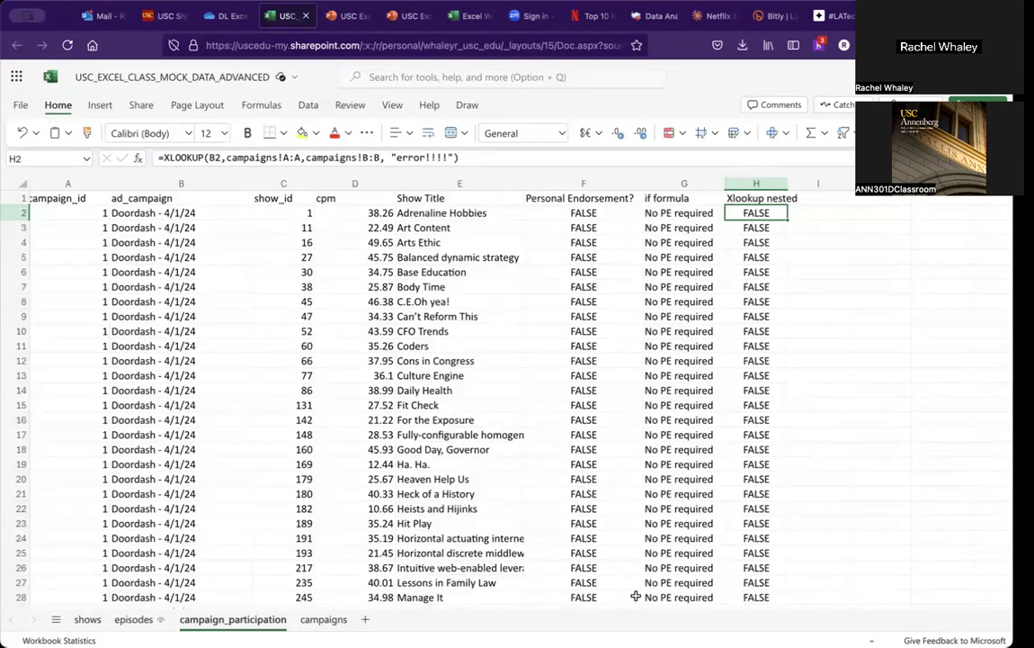
Step: Review the campaigns sheet and the XLOOKUP argument descriptions for H2's formula
left_click(307, 619)
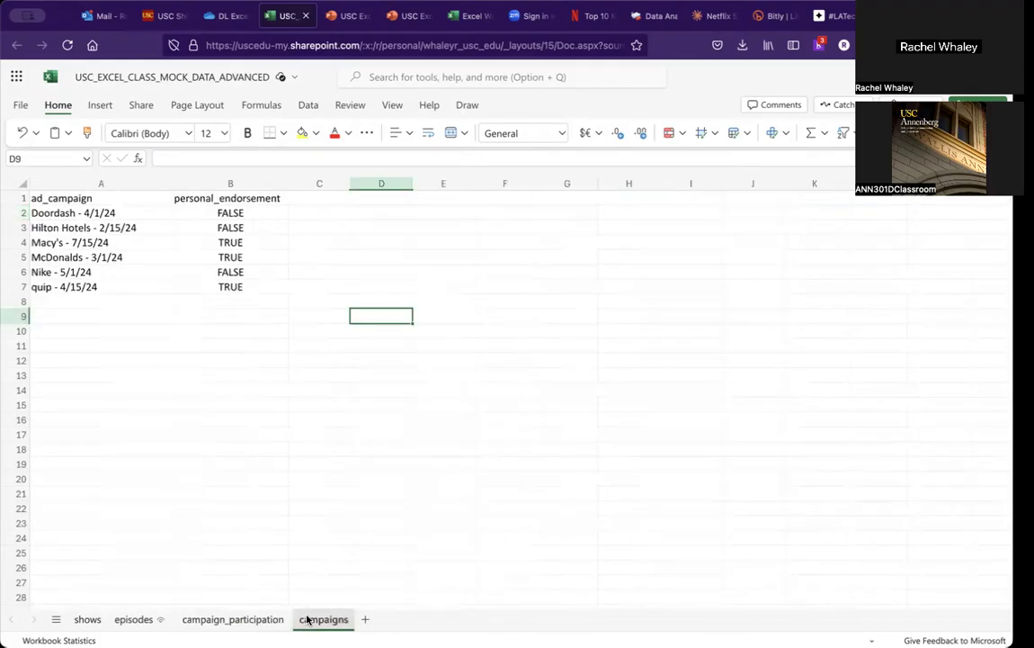
left_click(241, 624)
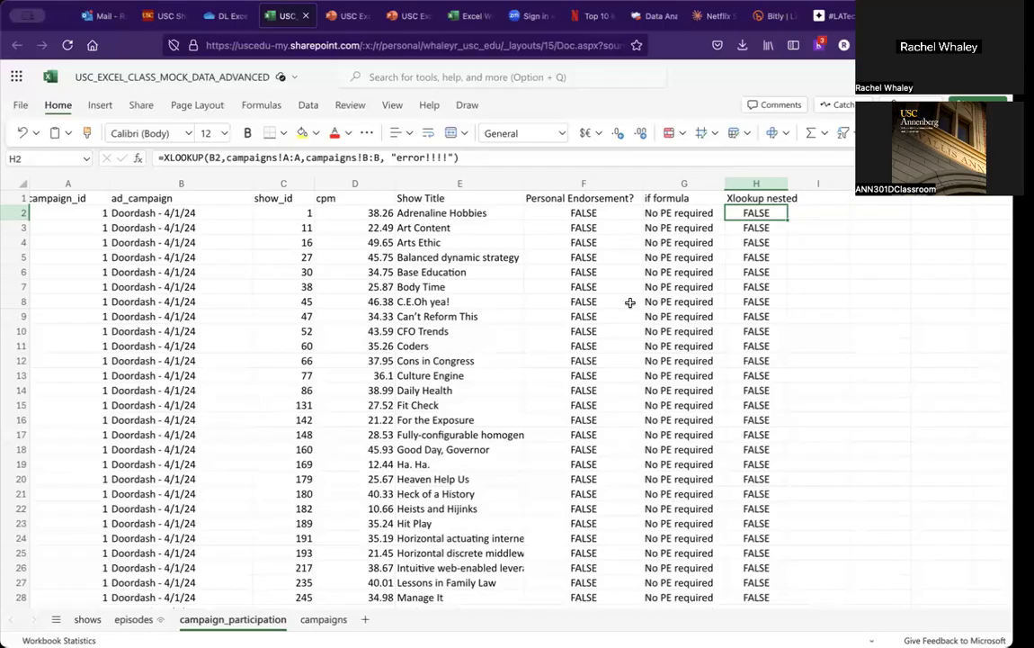
left_click(269, 157)
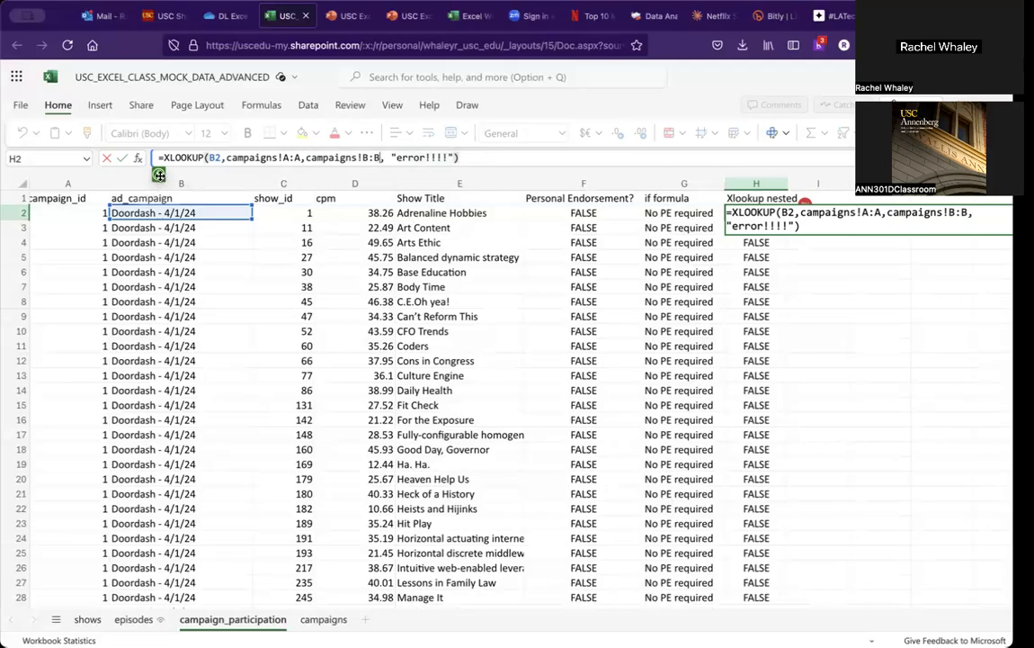
left_click(460, 180)
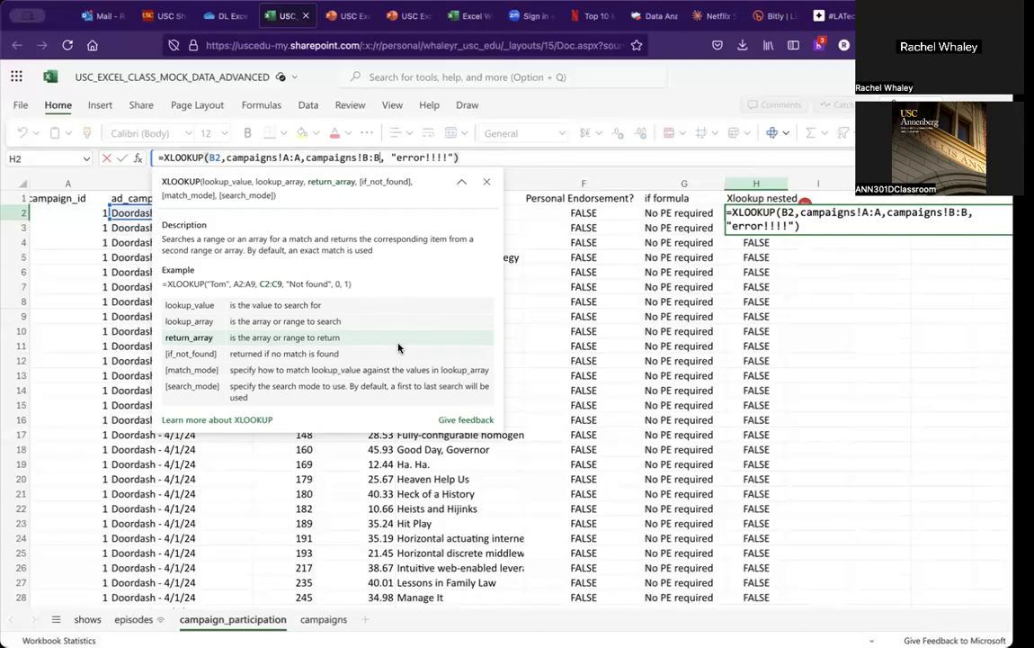
left_click(326, 620)
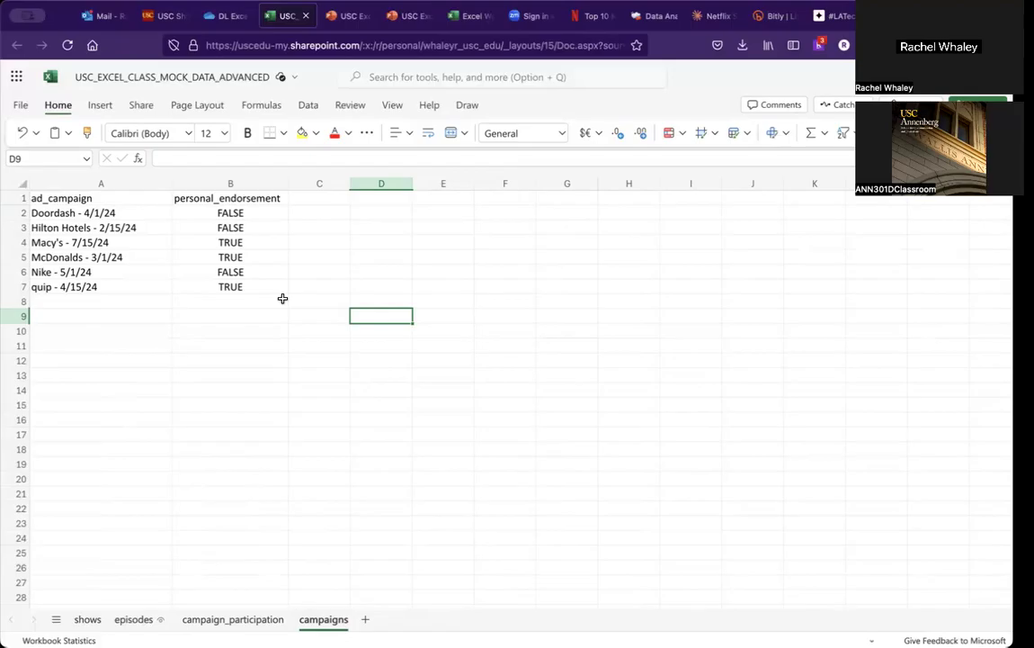
Step: Inspect the VLOOKUP formula for Show Title in E2 on the campaign_participation sheet and its argument descriptions
left_click(248, 619)
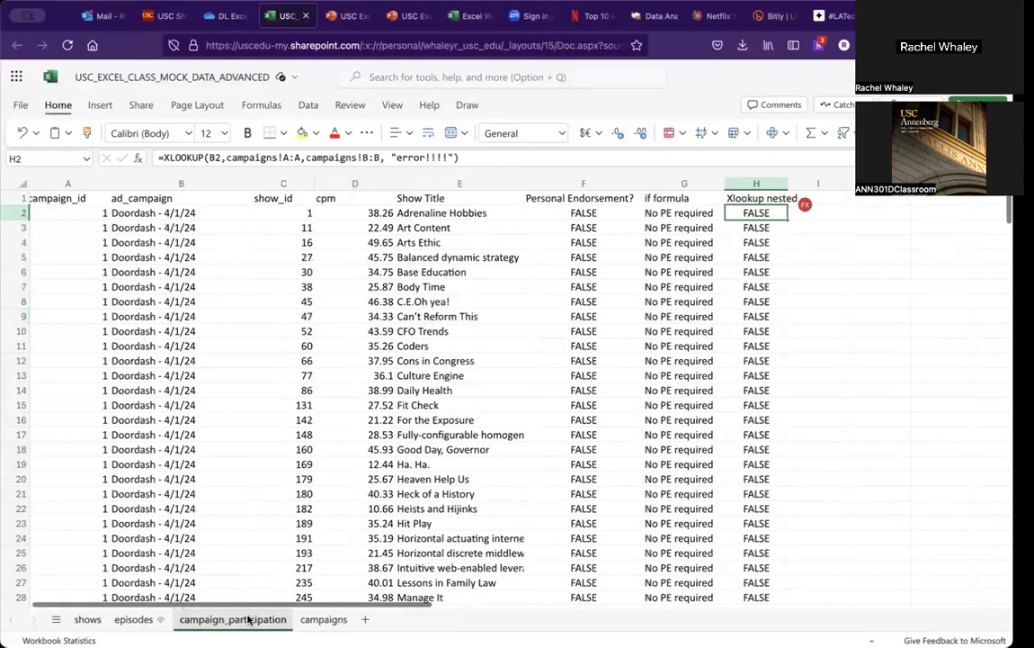
left_click(491, 211)
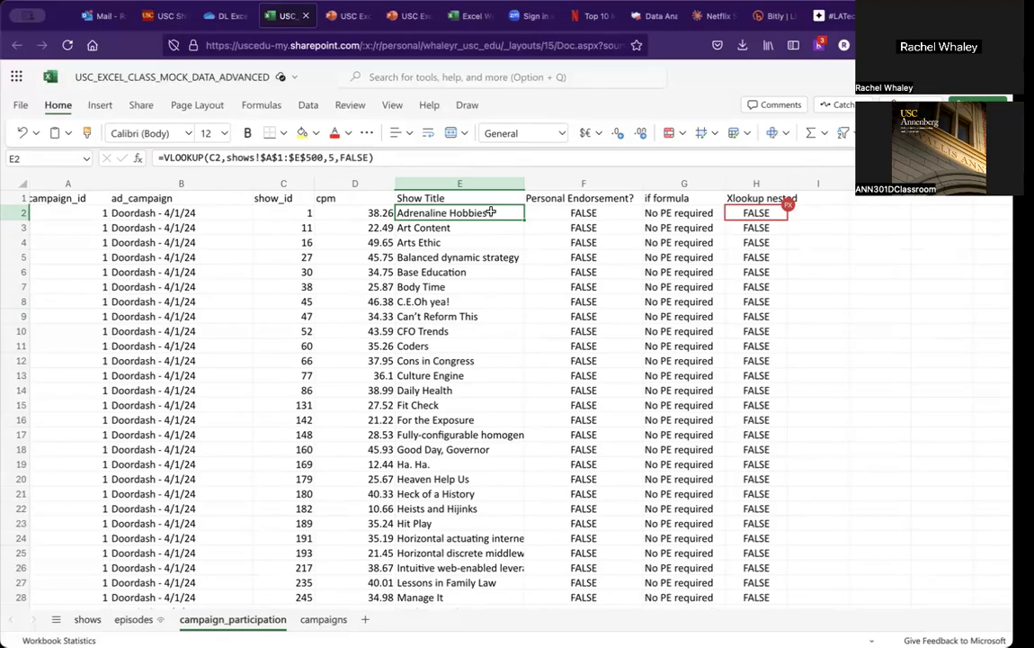
left_click(254, 157)
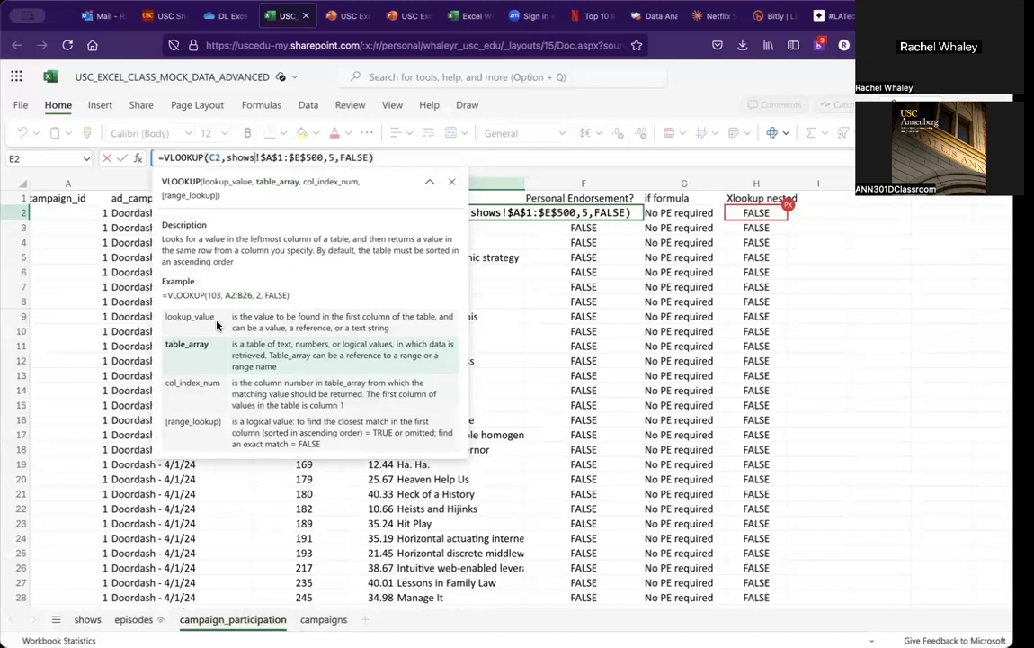
left_click(551, 243)
left_click(438, 212)
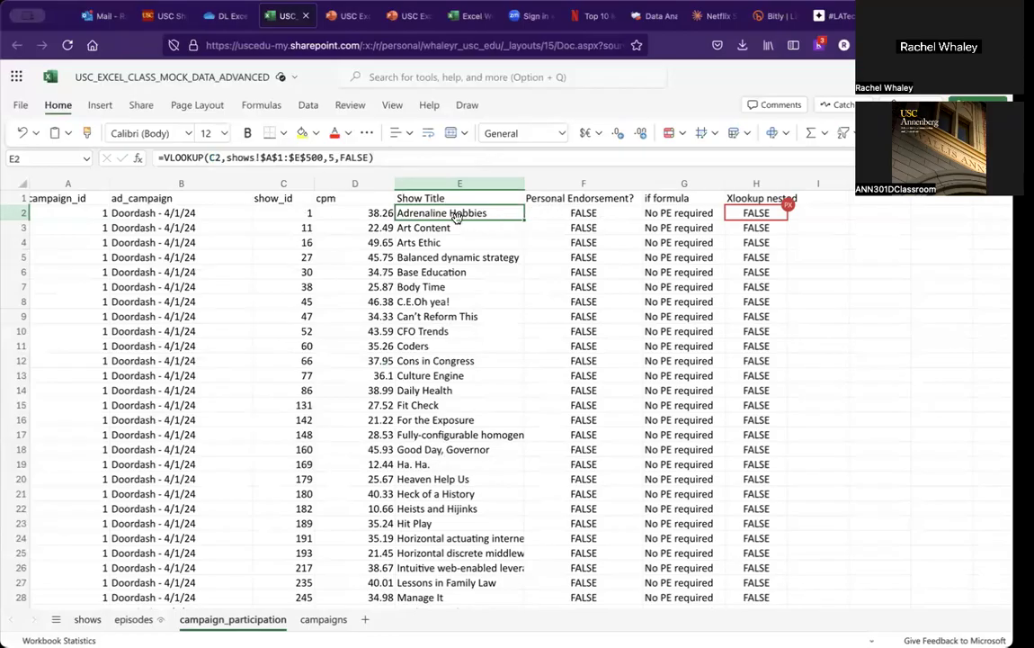
left_click(303, 223)
left_click(303, 214)
left_click(424, 214)
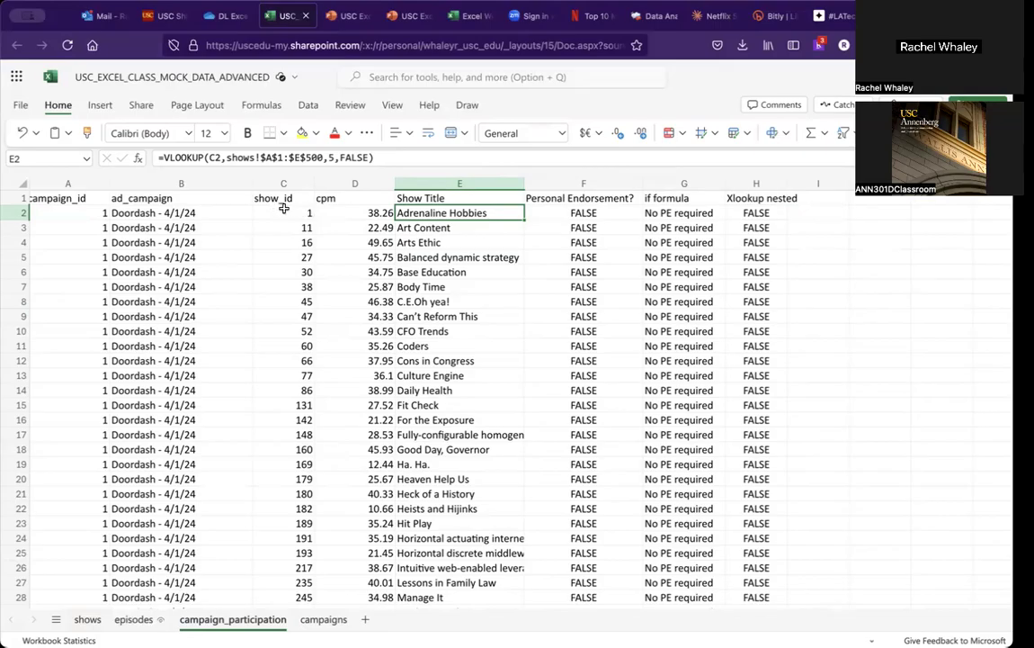
Step: Compare it with the XLOOKUP formula in K2 on the shows sheet and its argument descriptions
left_click(87, 620)
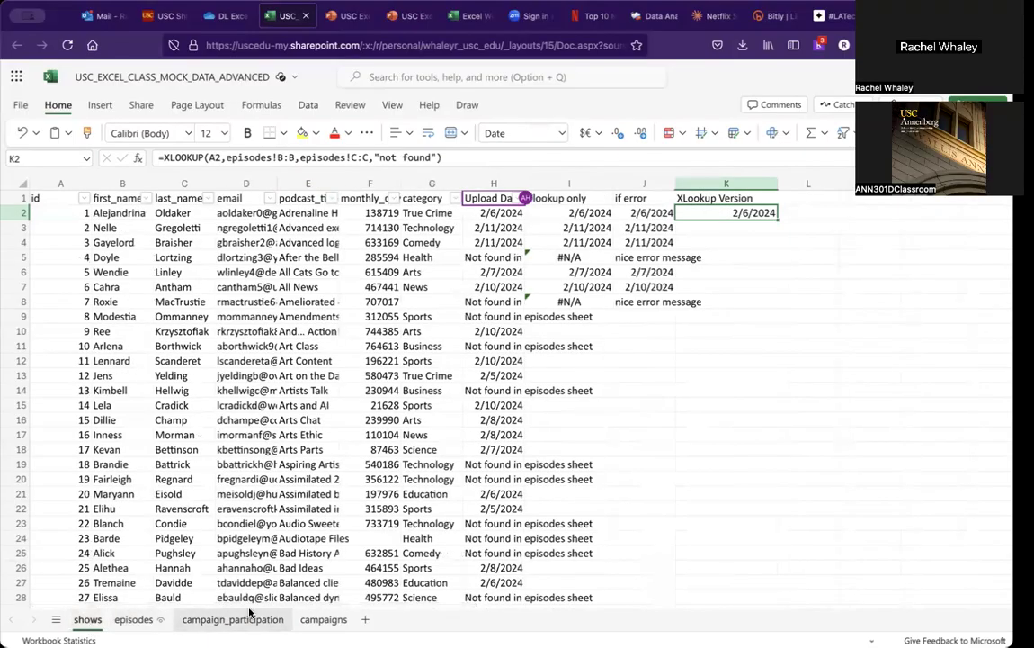
left_click(235, 617)
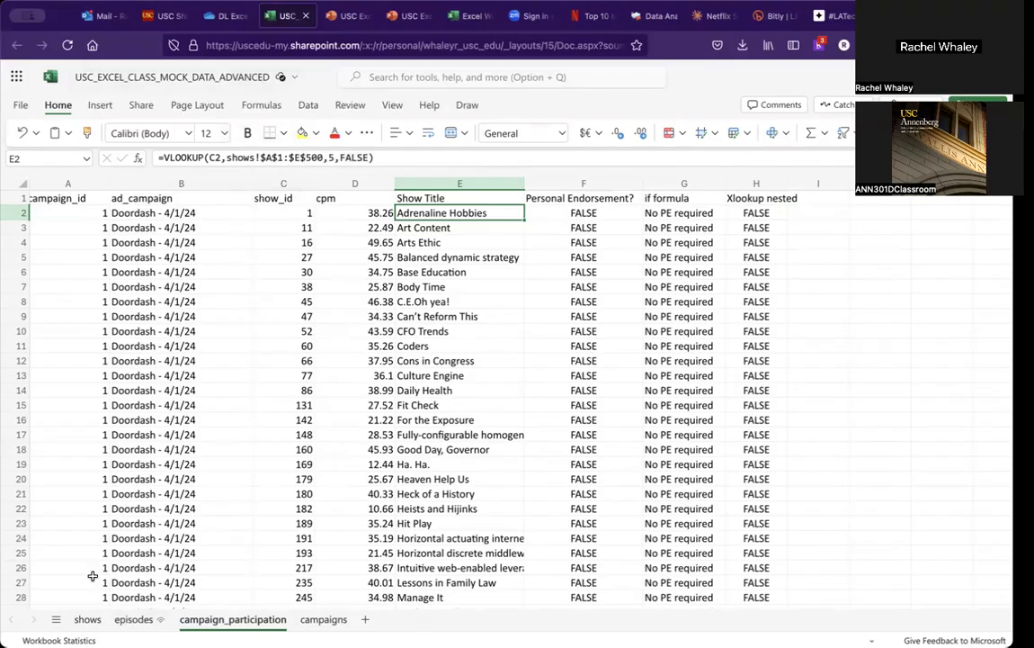
left_click(86, 618)
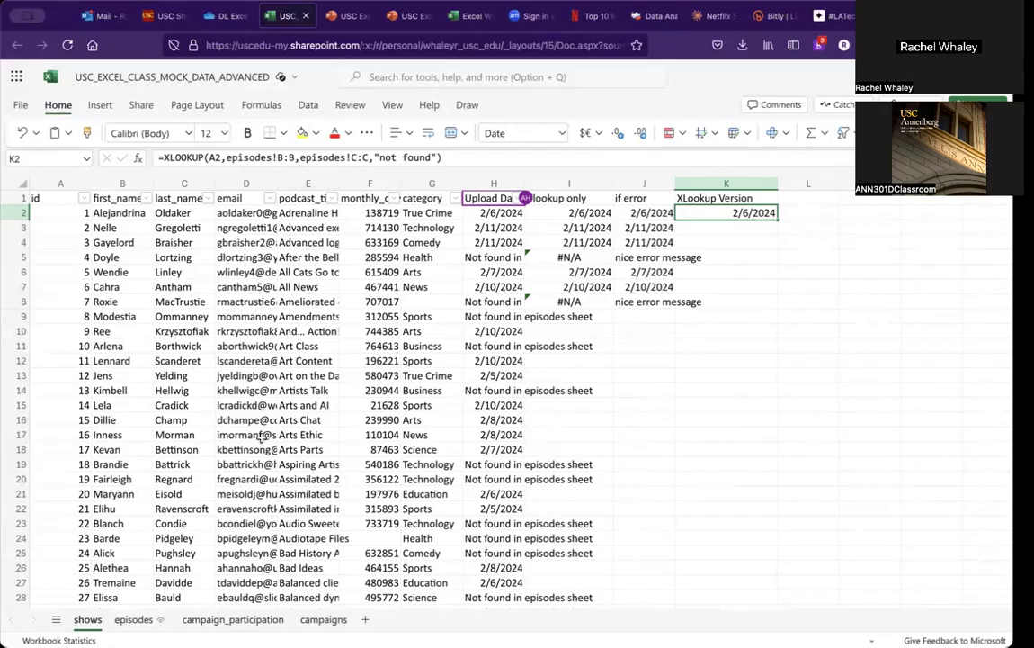
left_click(195, 159)
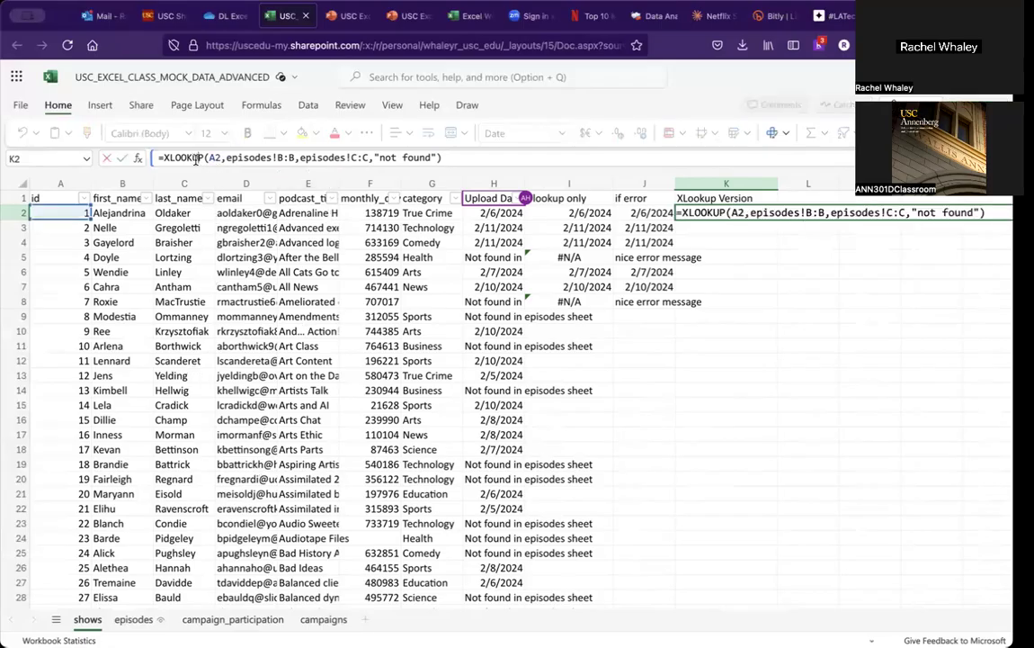
left_click(289, 160)
left_click(162, 157)
left_click(232, 158)
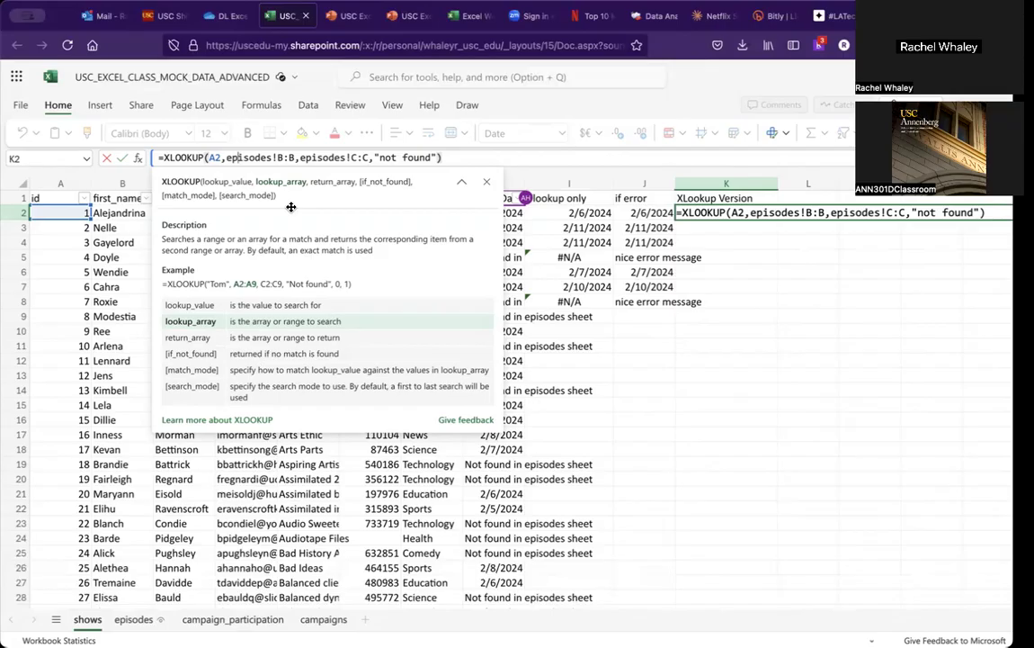
key("Return")
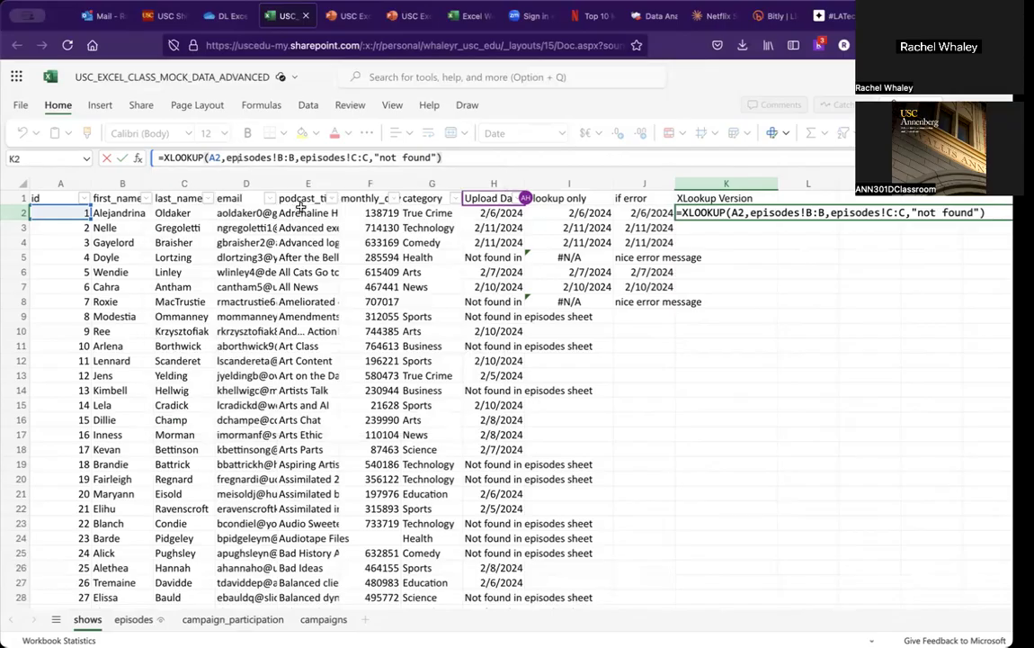
left_click(633, 301)
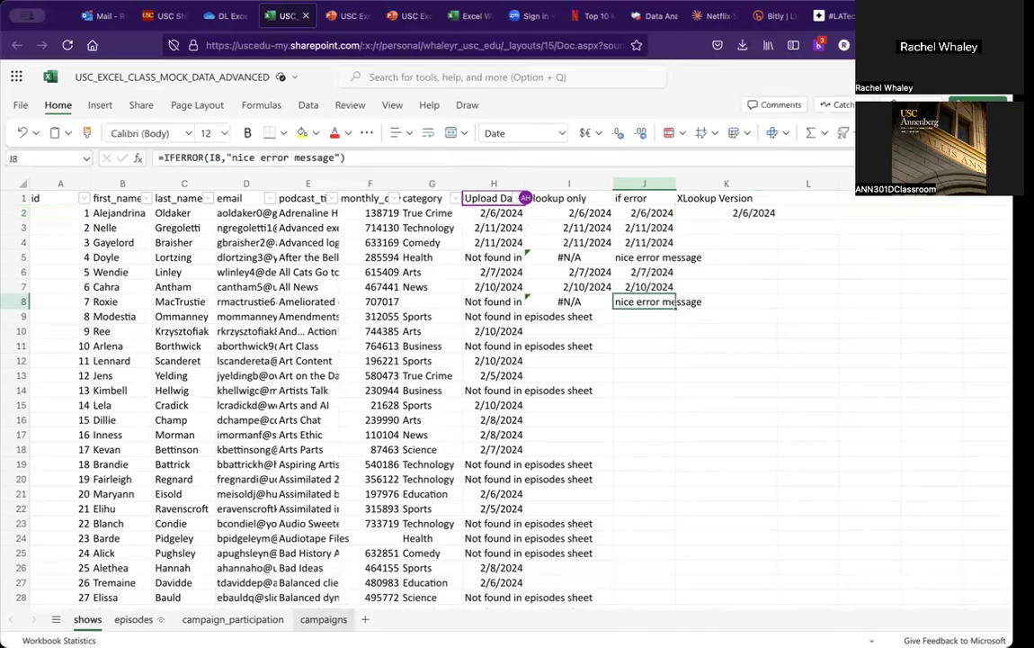
Step: Inspect the Personal Endorsement VLOOKUP in F2 and the XLOOKUP in H2 on the campaign_participation sheet
left_click(250, 621)
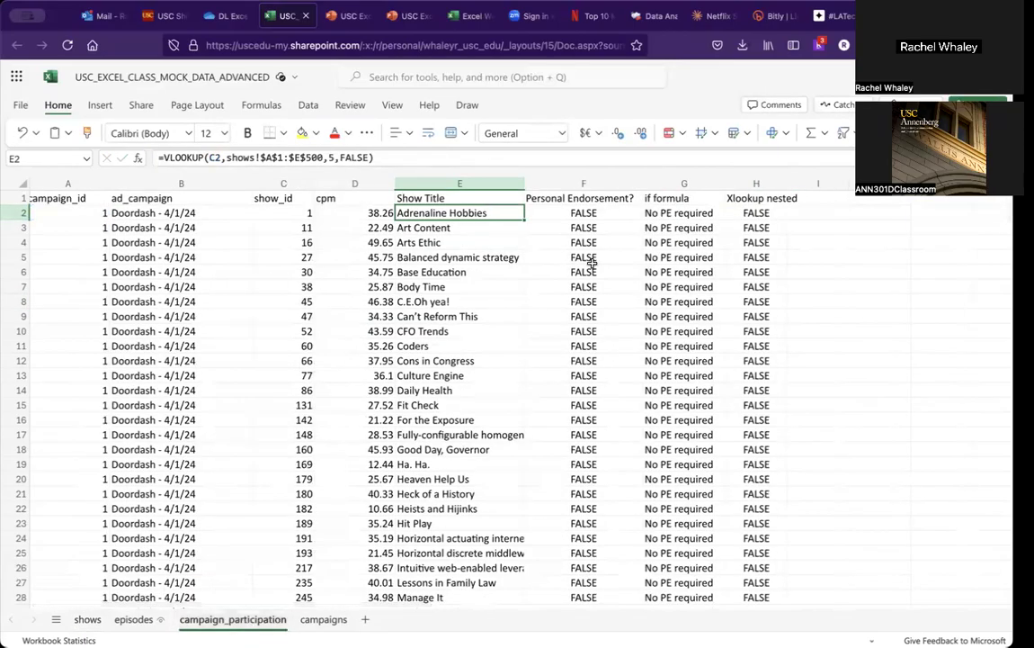
left_click(743, 213)
left_click(590, 210)
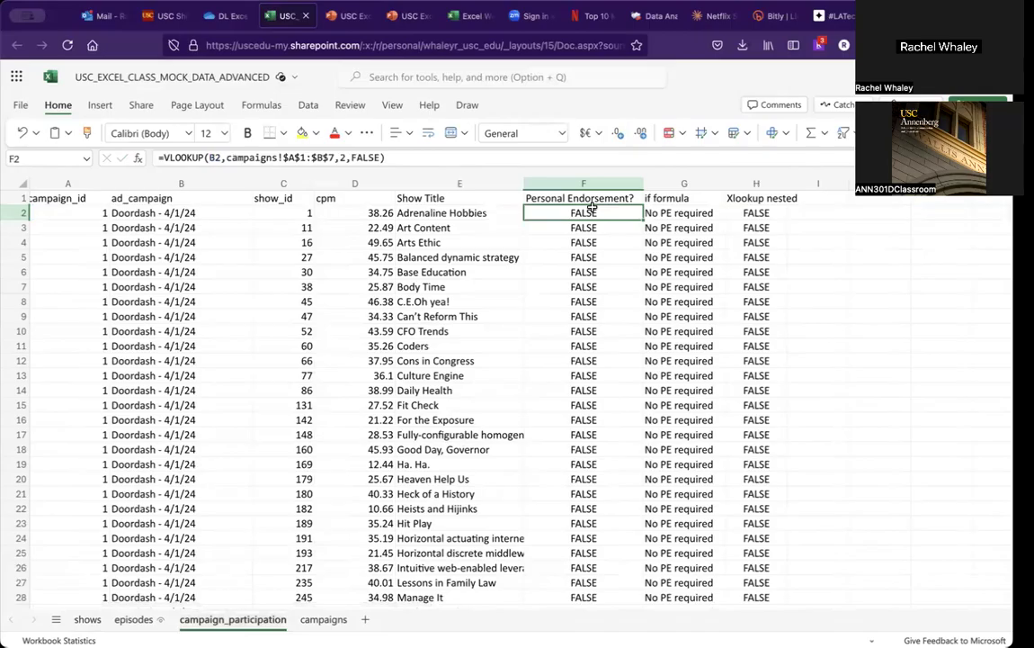
key("Right")
key("Right")
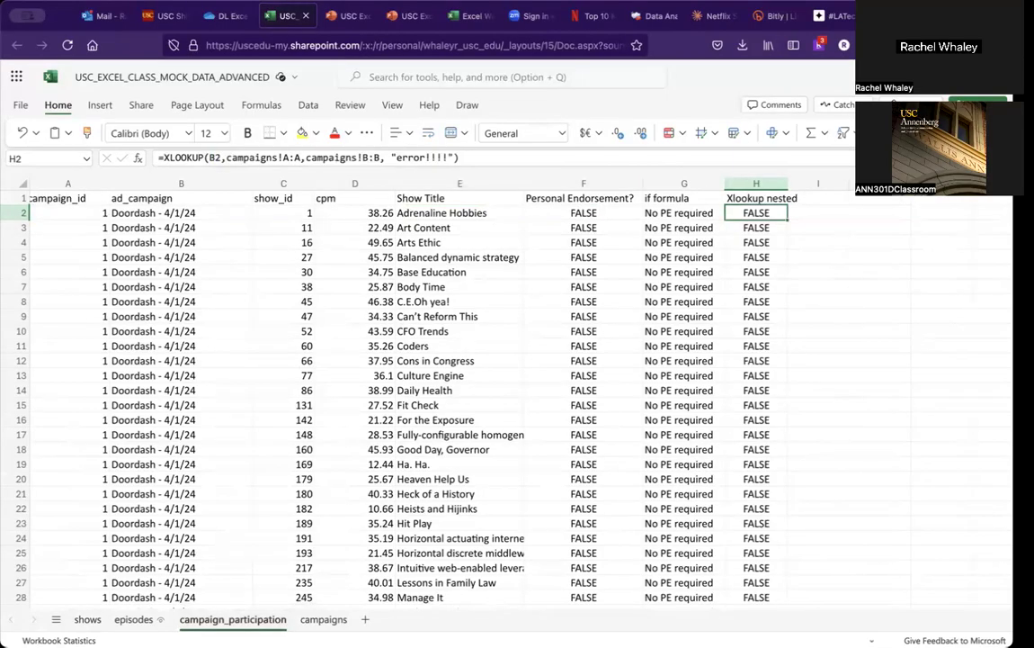
Step: Temporarily clear the Doordash campaign row on the campaigns sheet to test how the lookup columns respond
left_click(322, 618)
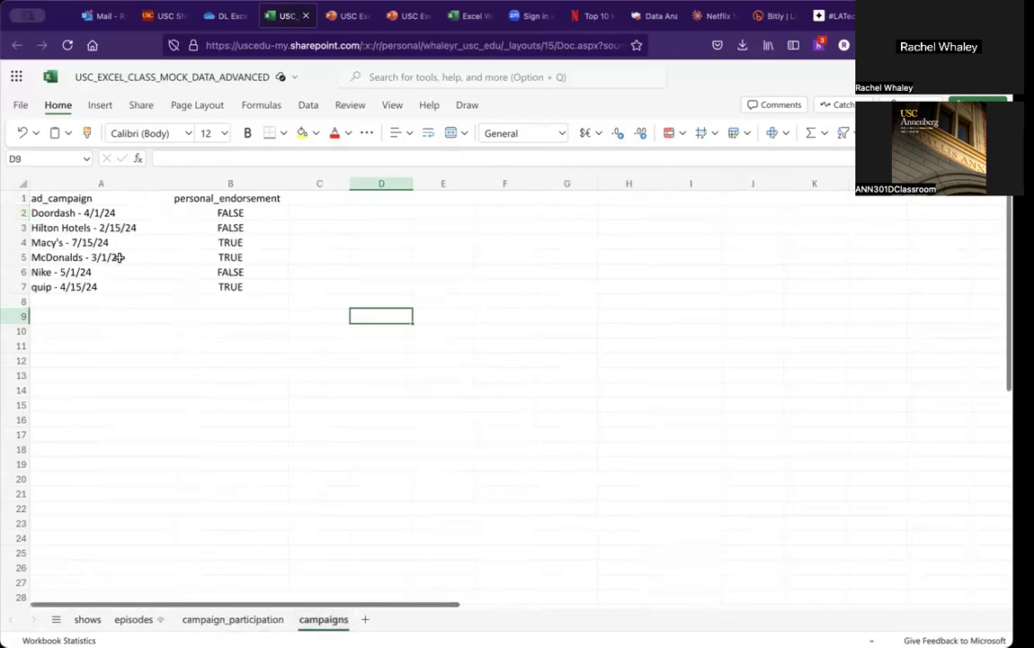
left_click(13, 212)
key("Delete")
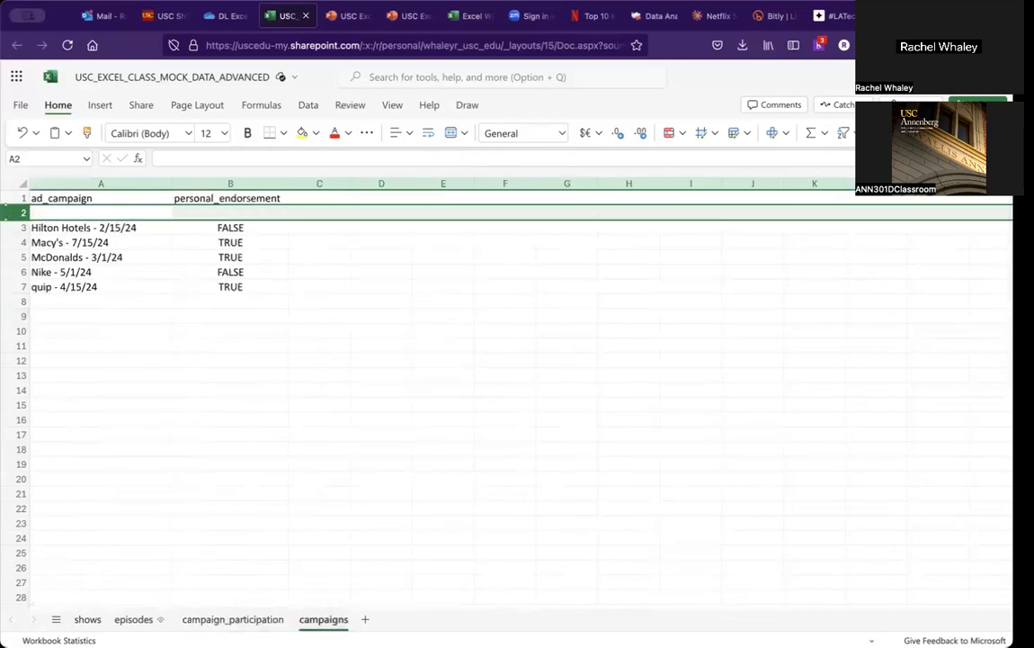
left_click(217, 619)
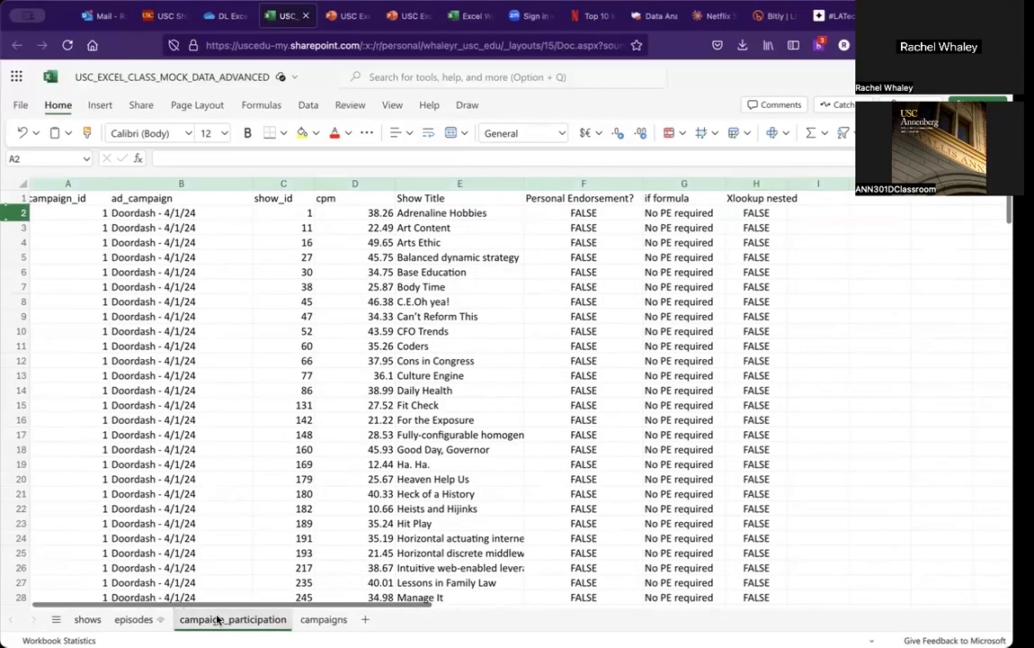
left_click(769, 273)
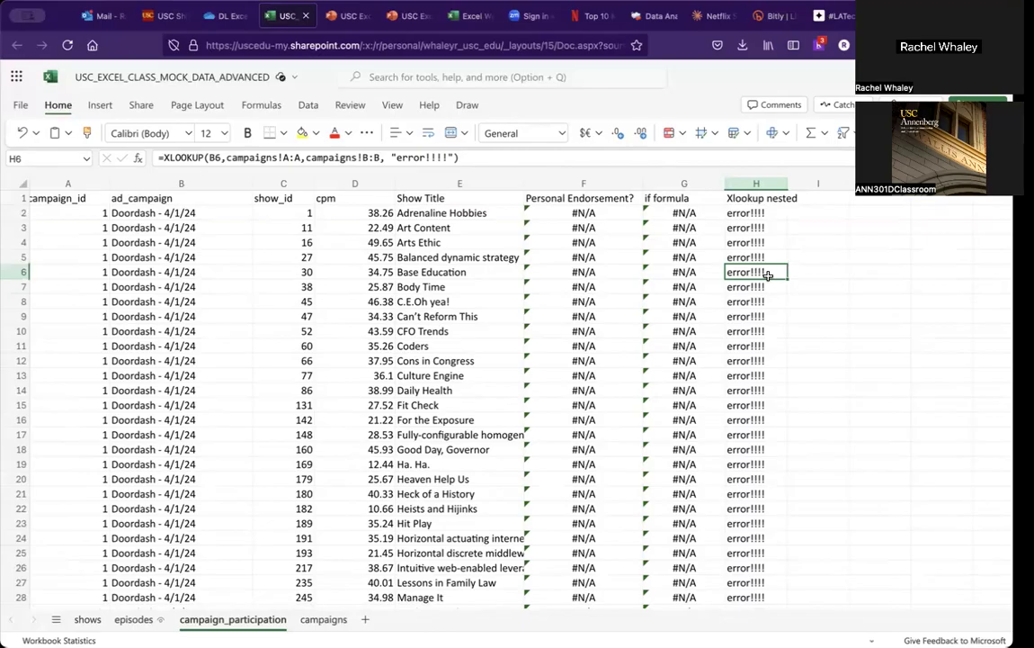
key("Up")
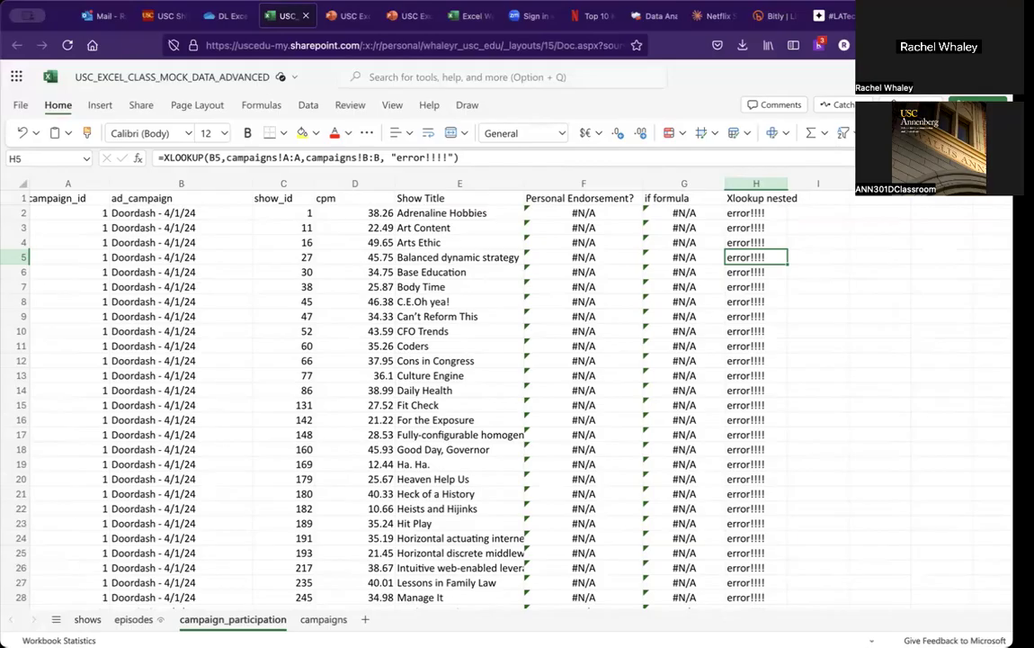
left_click(323, 620)
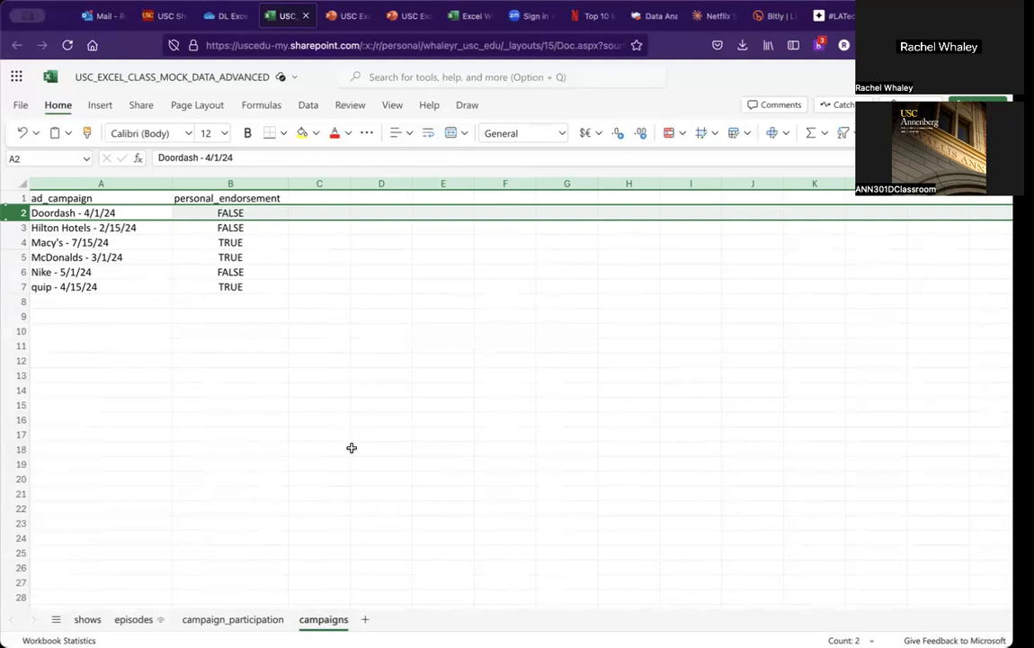
left_click(264, 620)
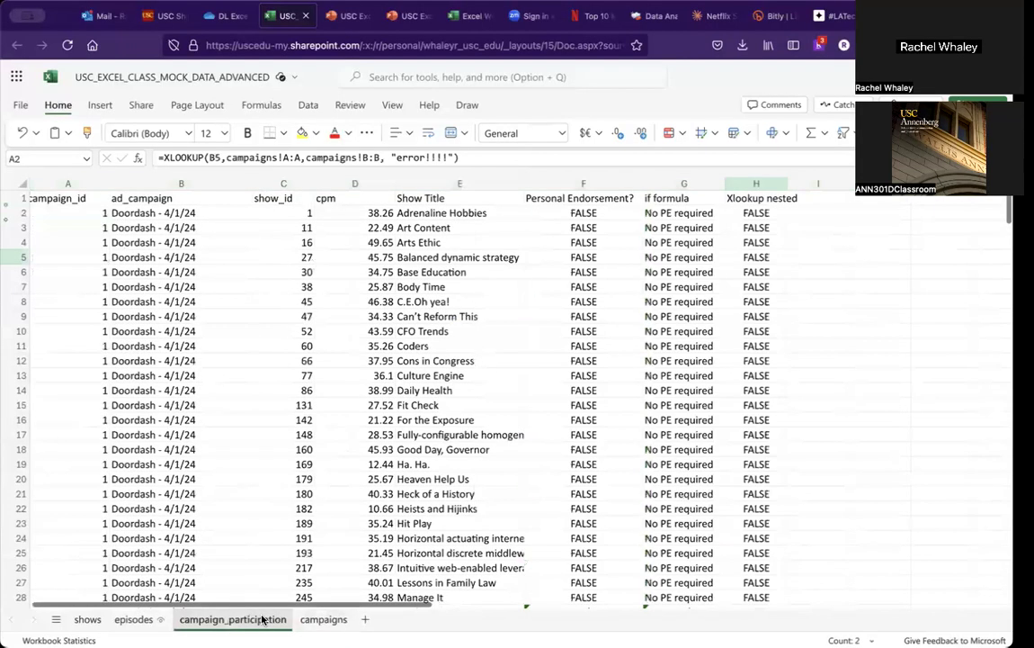
Step: Rename the campaigns sheet to campaigns_are_fun
left_click(330, 620)
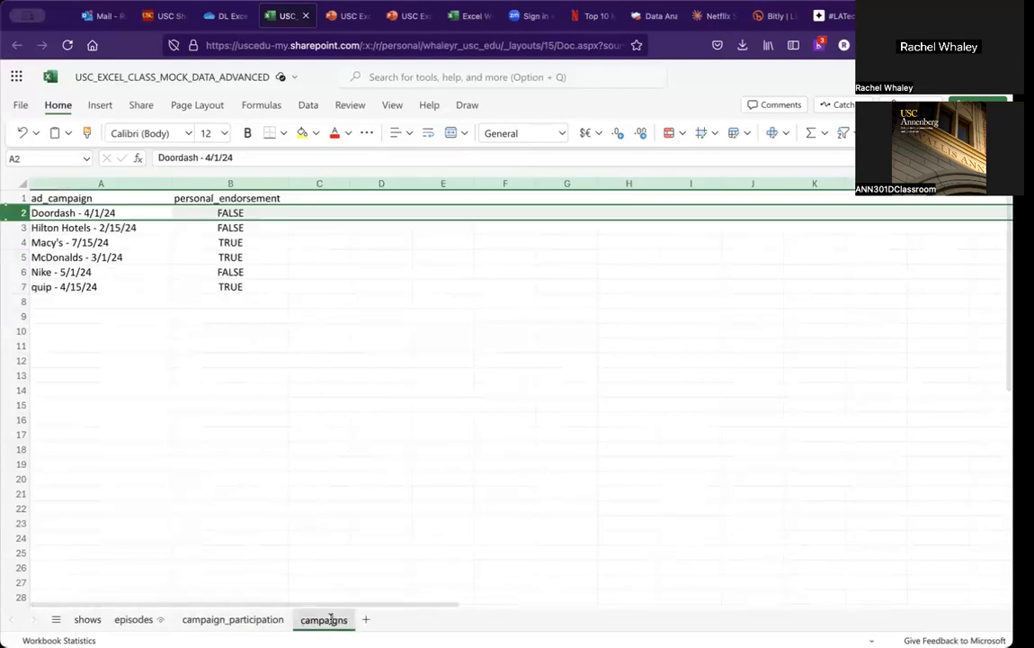
double_click(331, 618)
key("Right")
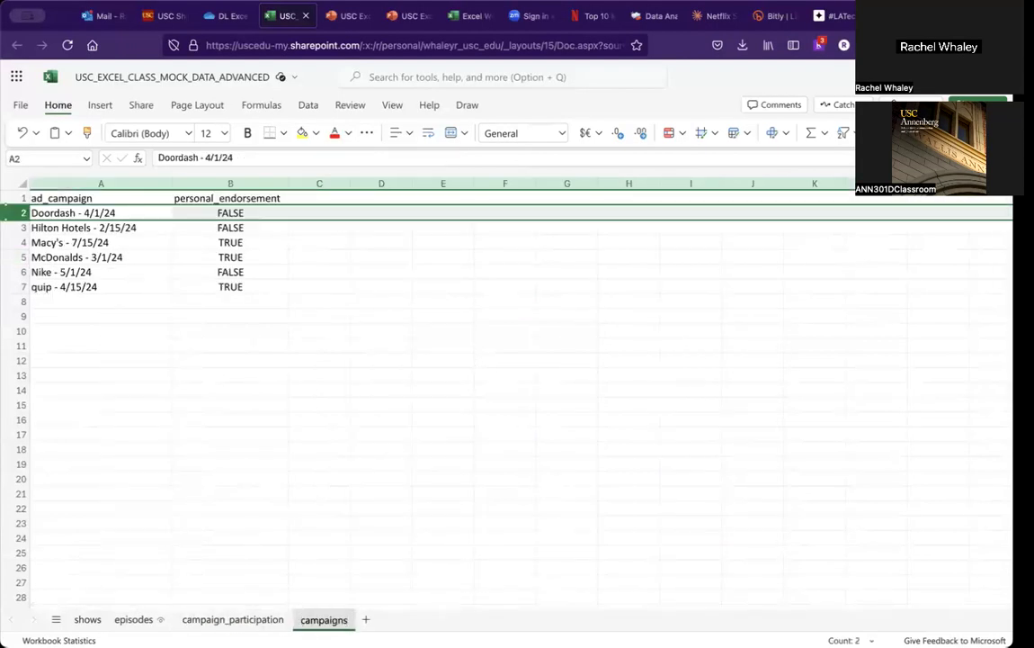
type("_are_fun")
key("Return")
Step: Check the lookup and IF formulas on the campaign_participation sheet for the renamed sheet references
left_click(239, 618)
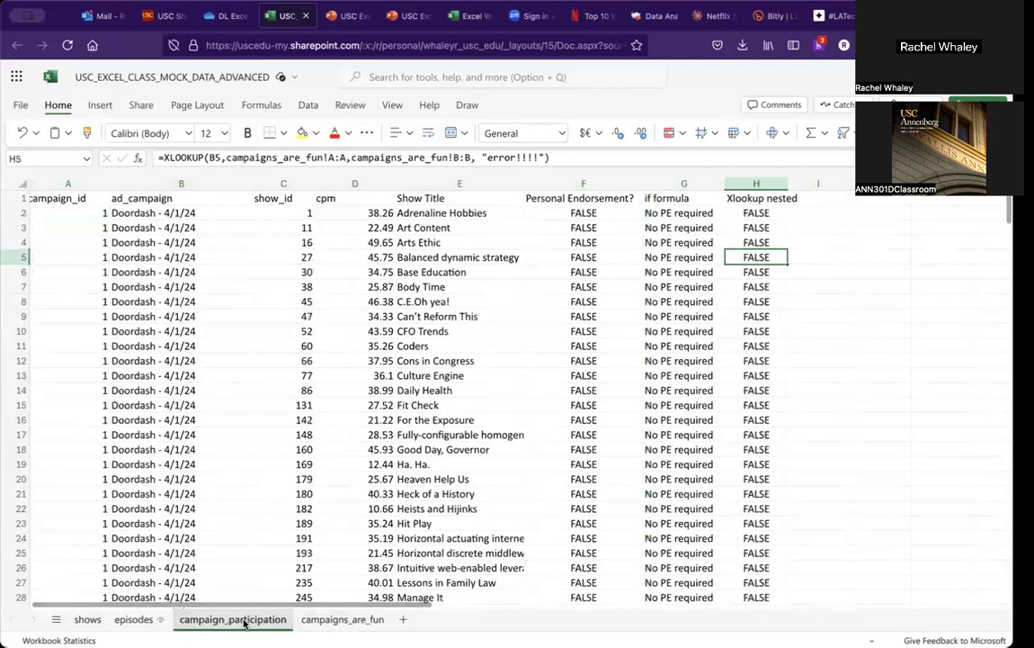
left_click(515, 286)
left_click(653, 358)
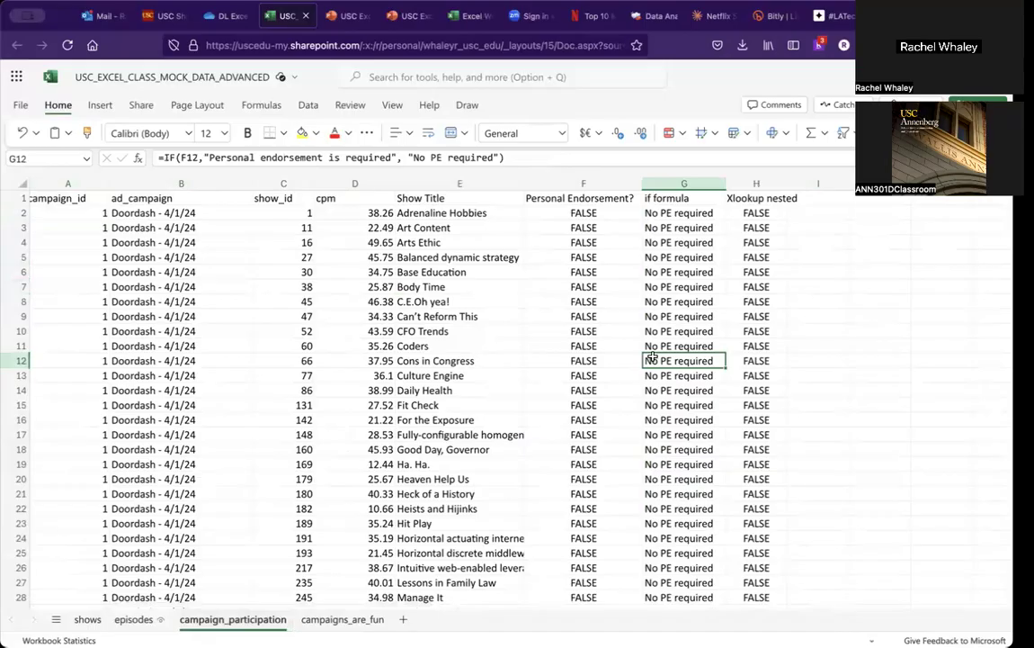
left_click(661, 347)
left_click(584, 346)
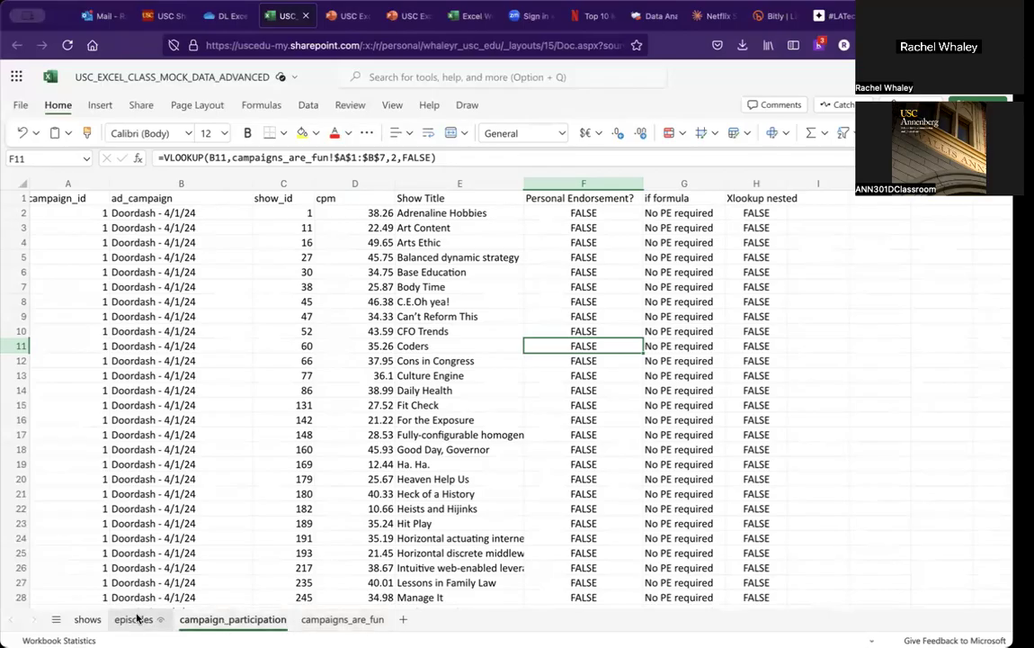
left_click(87, 619)
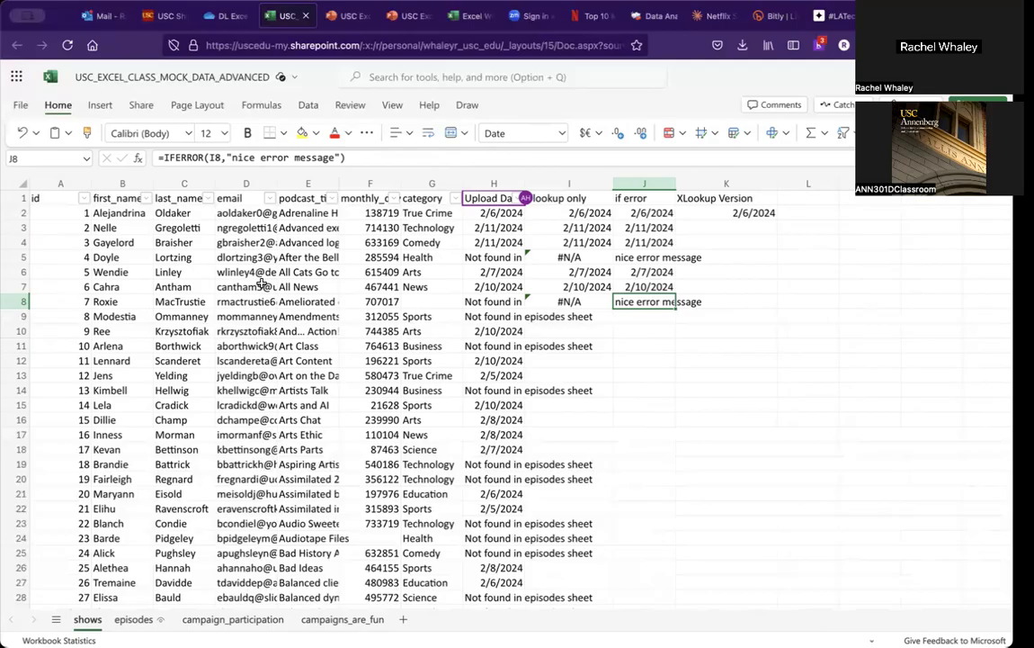
Step: Switch to the PowerPoint presentation and advance to the next slide
left_click(344, 16)
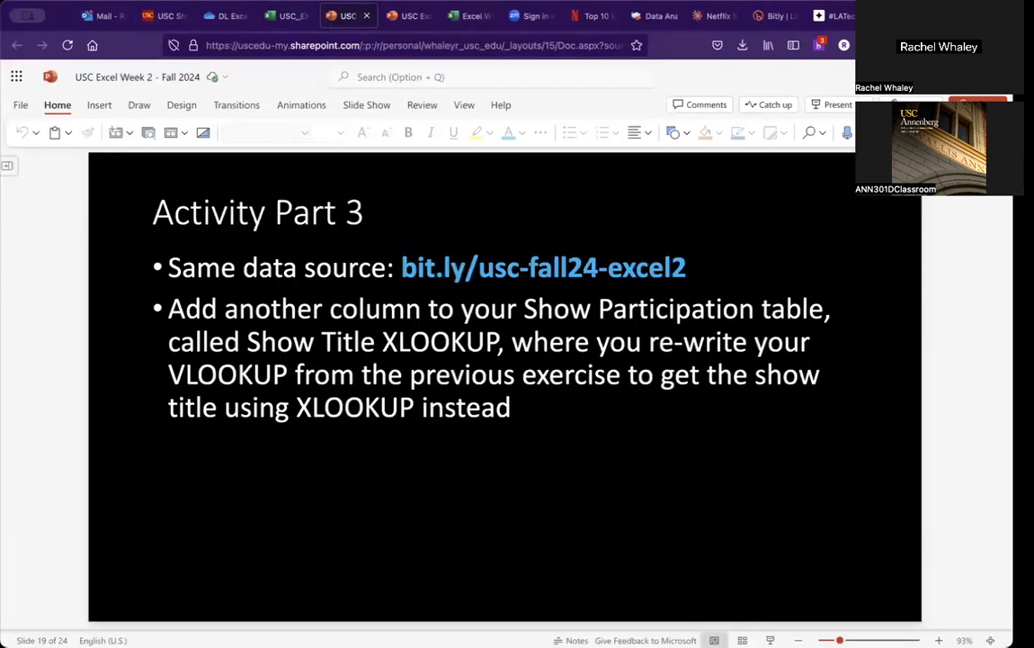
key("Page_Down")
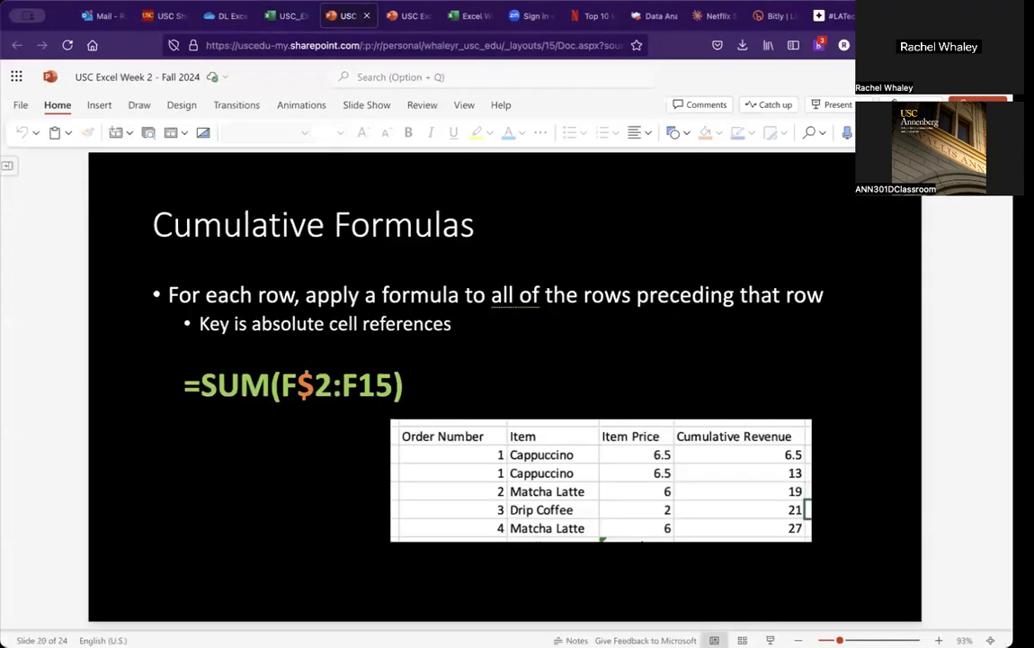
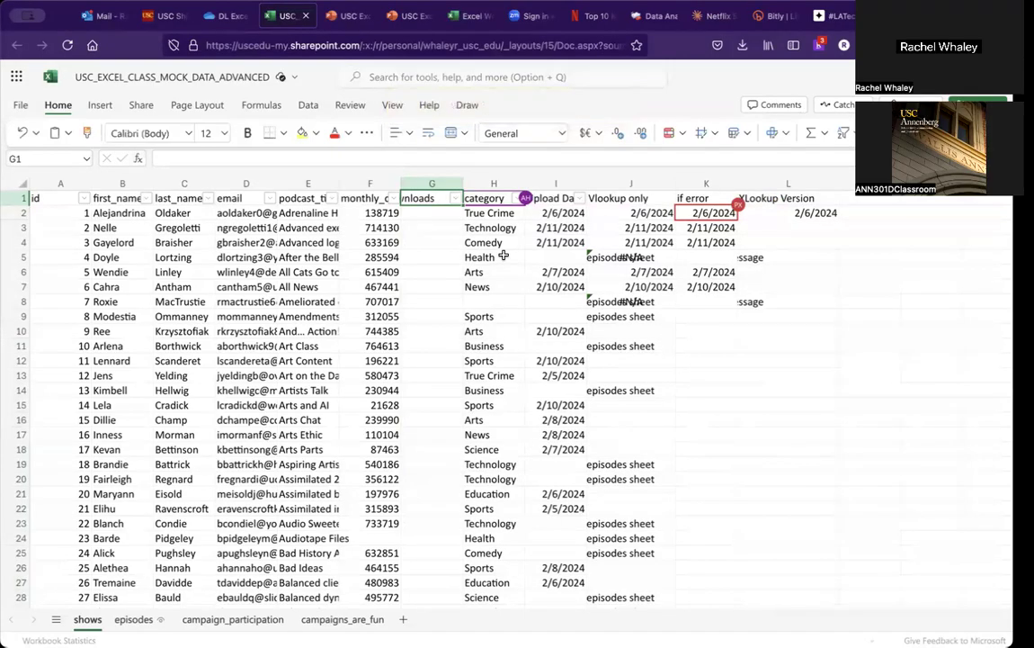
Step: Set cells G2 and G3 in the downloads column to equal the monthly values in F2 and F3
left_click(434, 213)
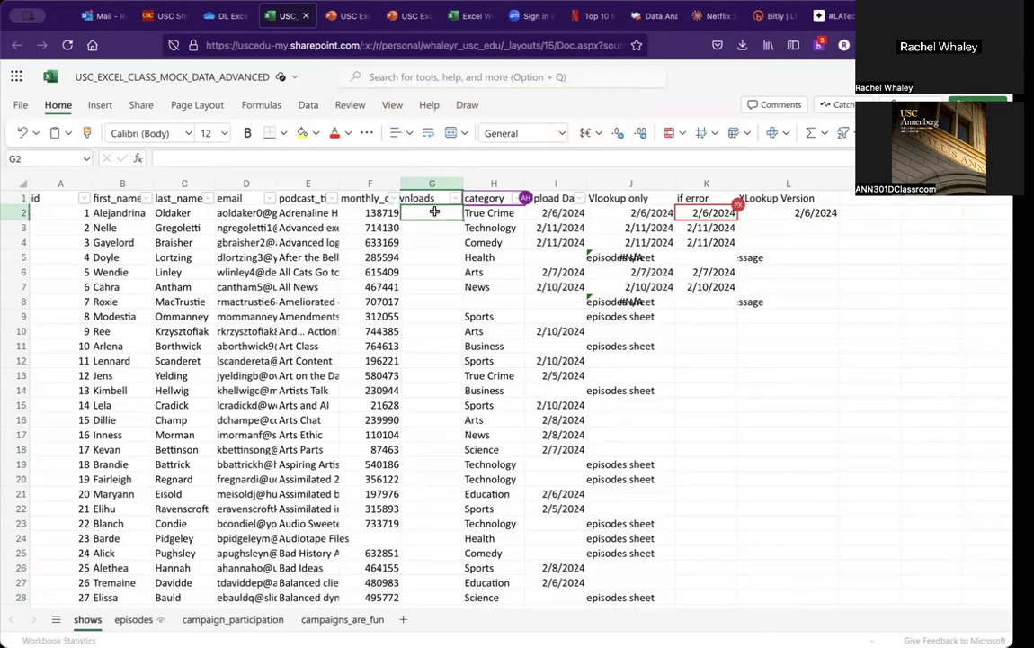
type("=")
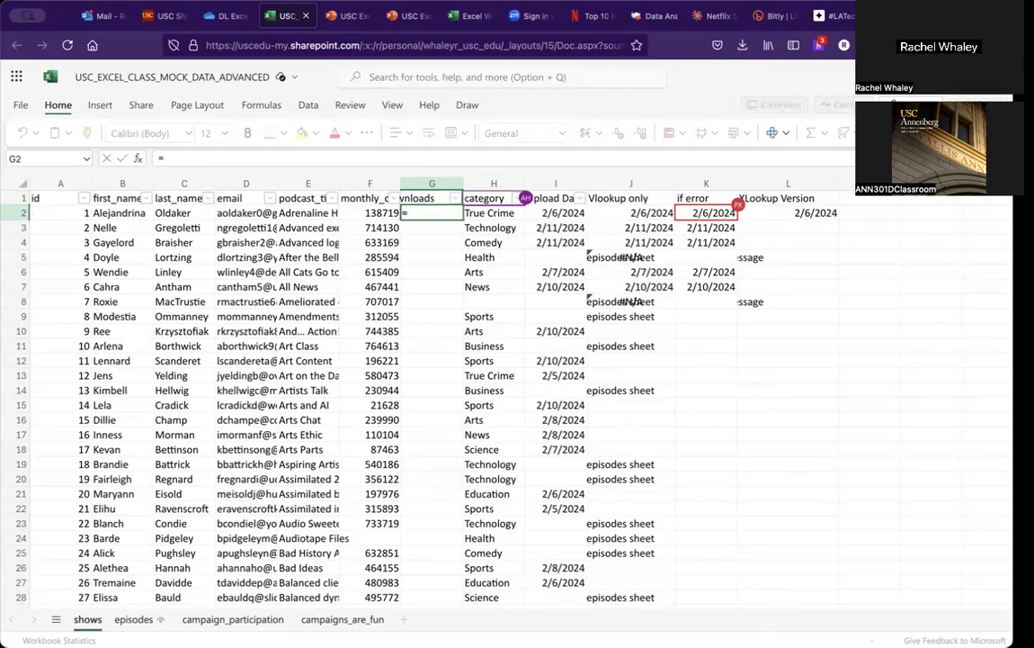
key("Left")
key("Return")
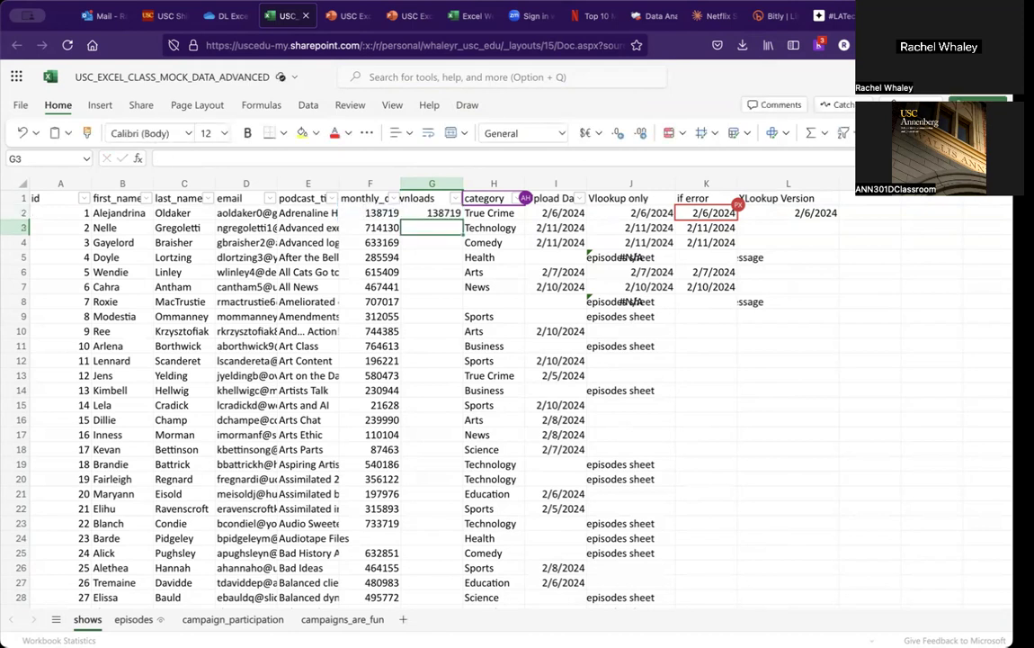
type("=")
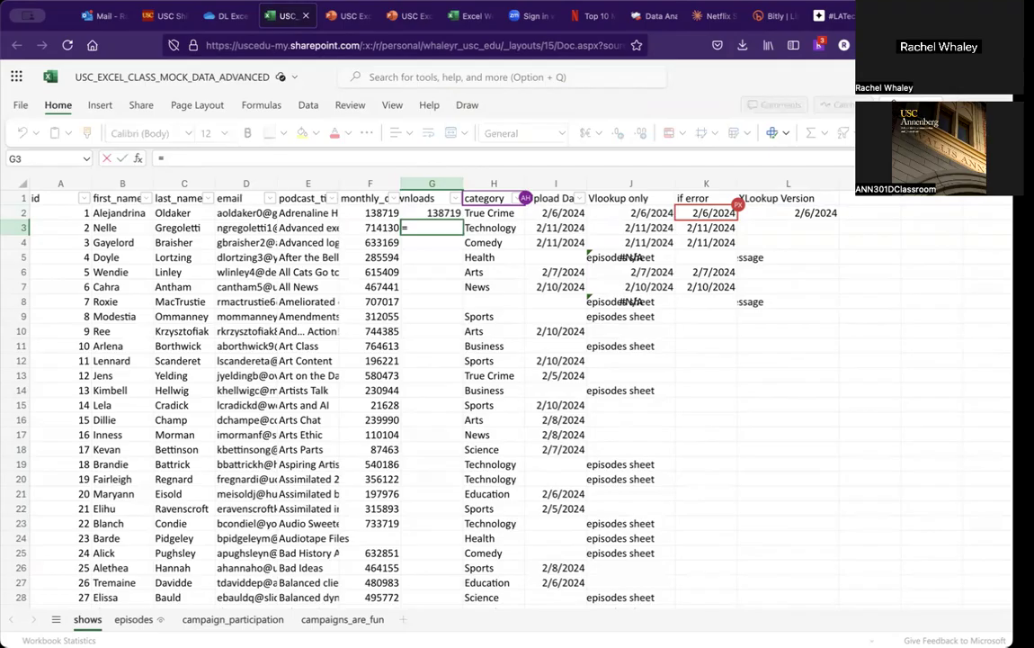
type("sum(")
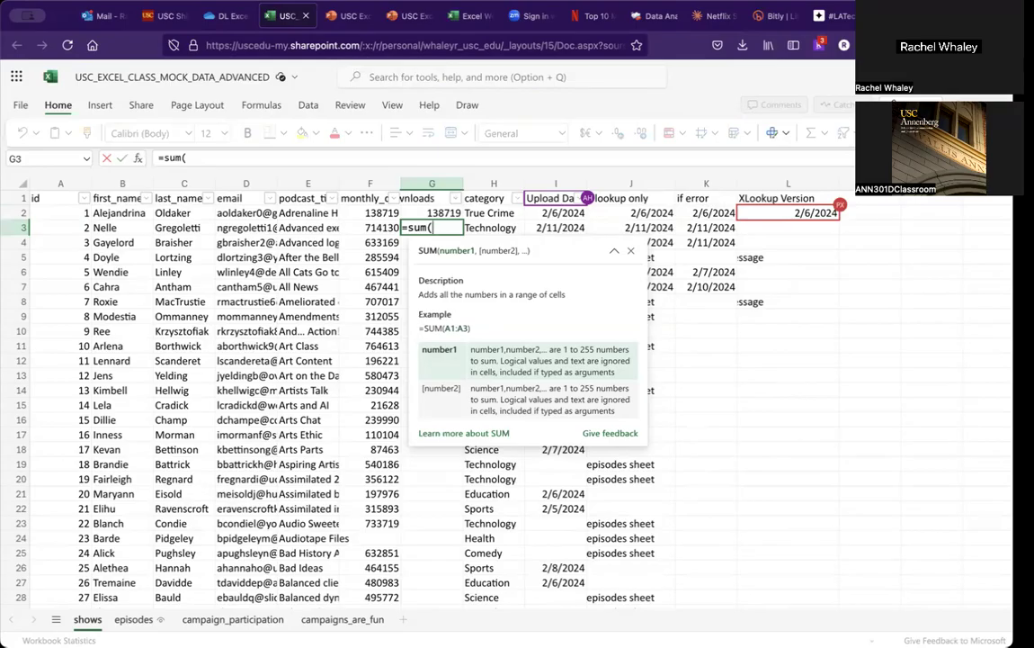
key("BackSpace")
key("BackSpace")
key("BackSpace")
key("BackSpace")
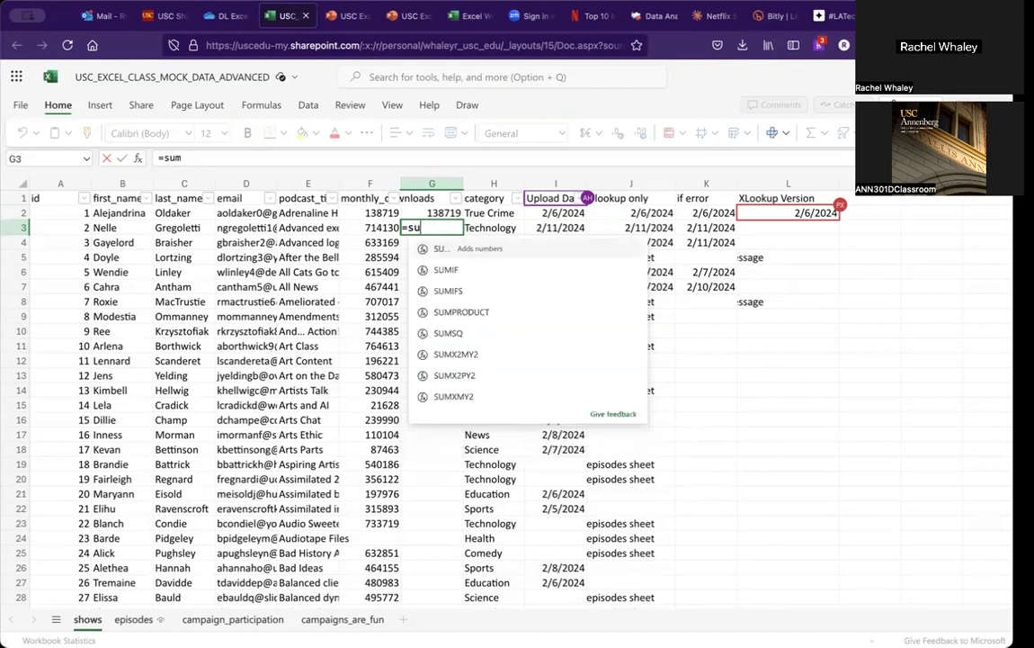
left_click(370, 227)
key("Return")
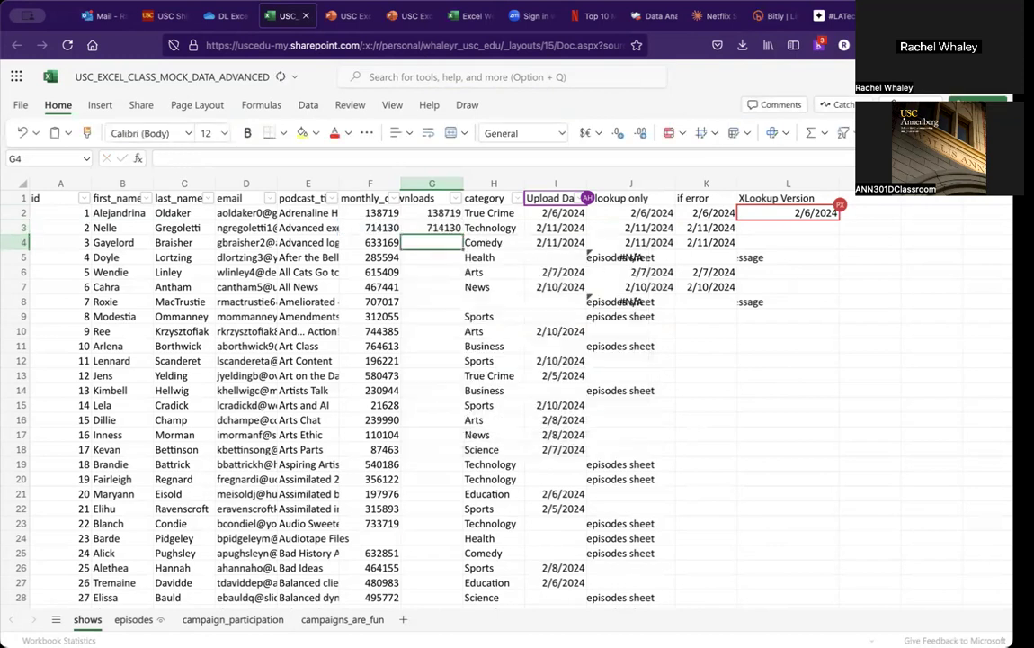
Step: Enter =SUM(G2:G3,F4) in G4 to add the preceding running values to the current monthly value
type("=")
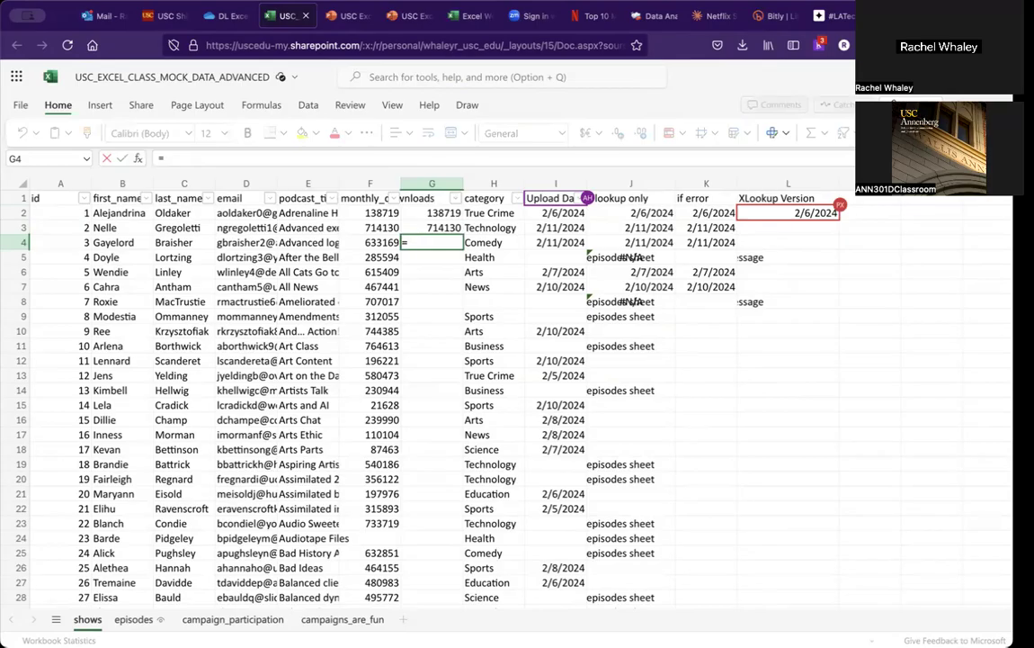
type("sum")
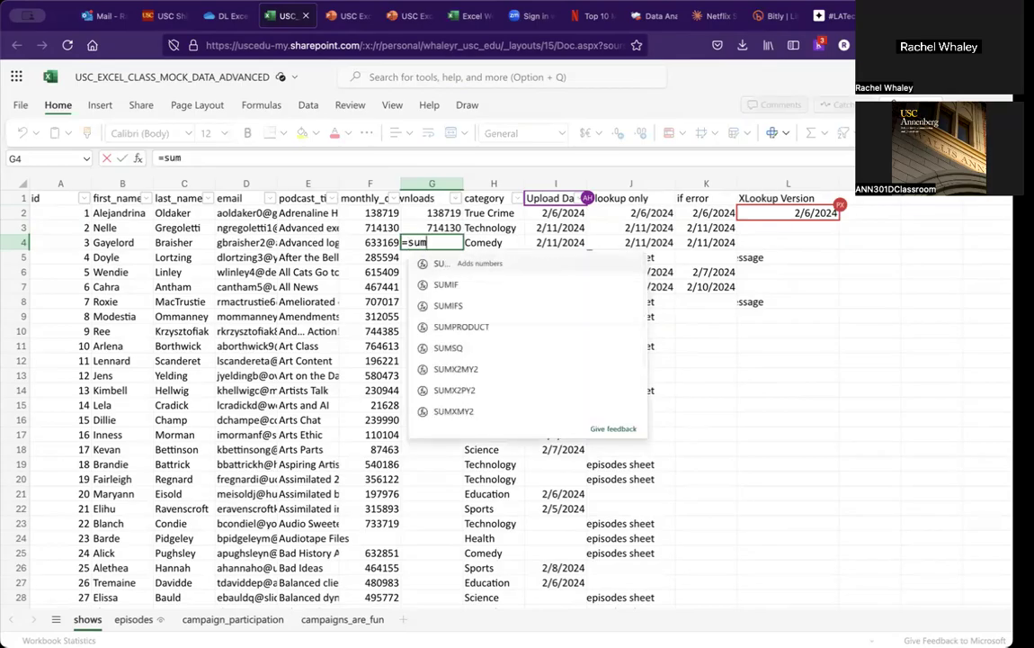
type("(")
key("Up")
key("Up")
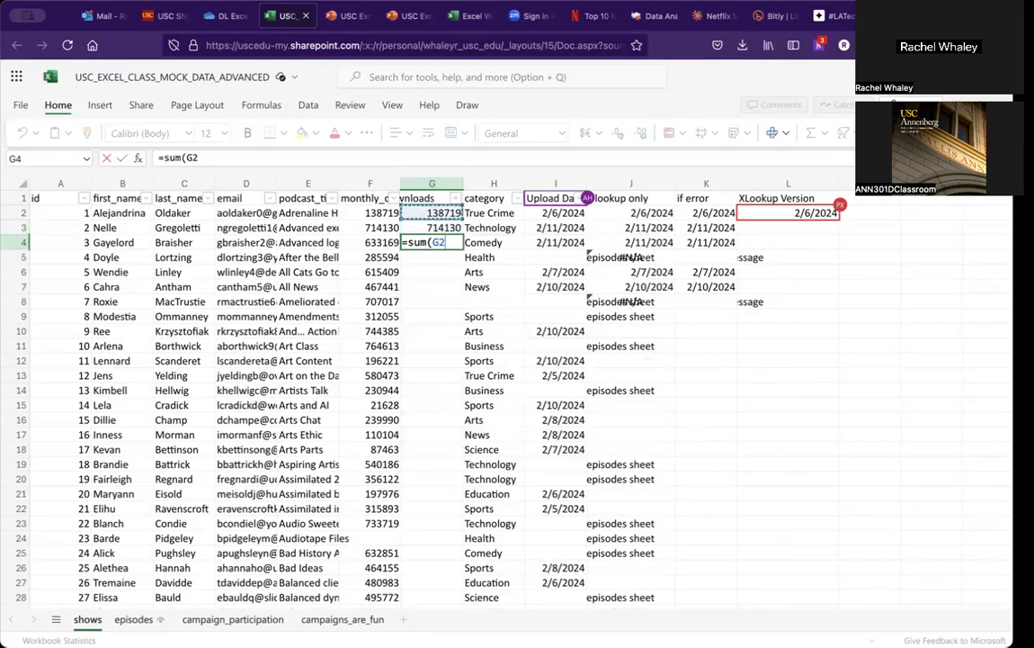
key("shift+Up")
key("Down")
key("shift+Down")
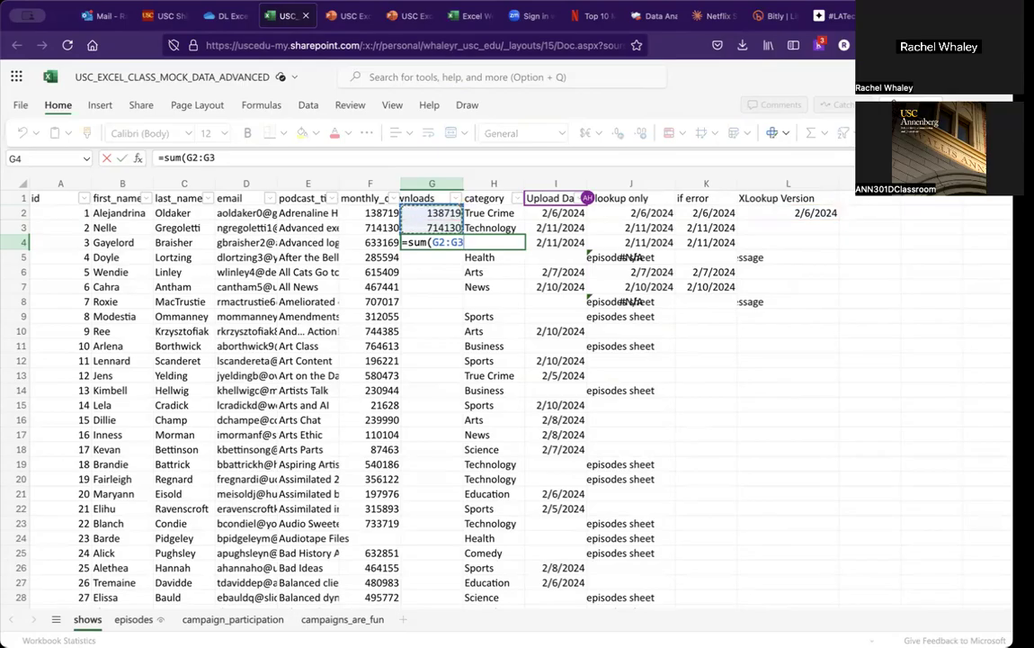
type(",")
key("Left")
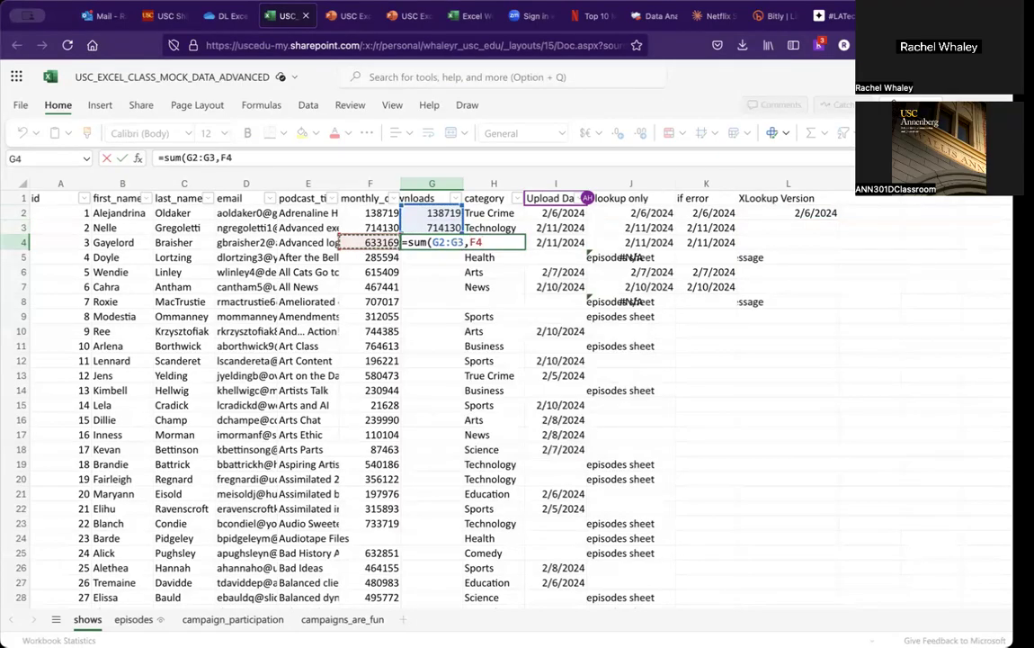
key("Return")
key("Up")
key("Up")
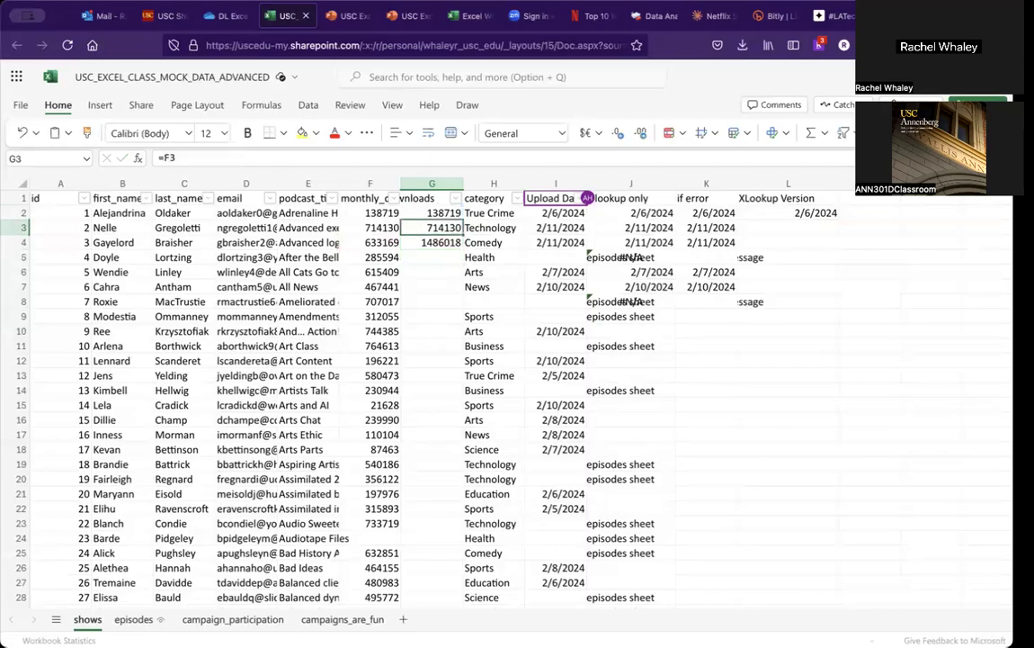
key("Up")
key("Down")
key("Down")
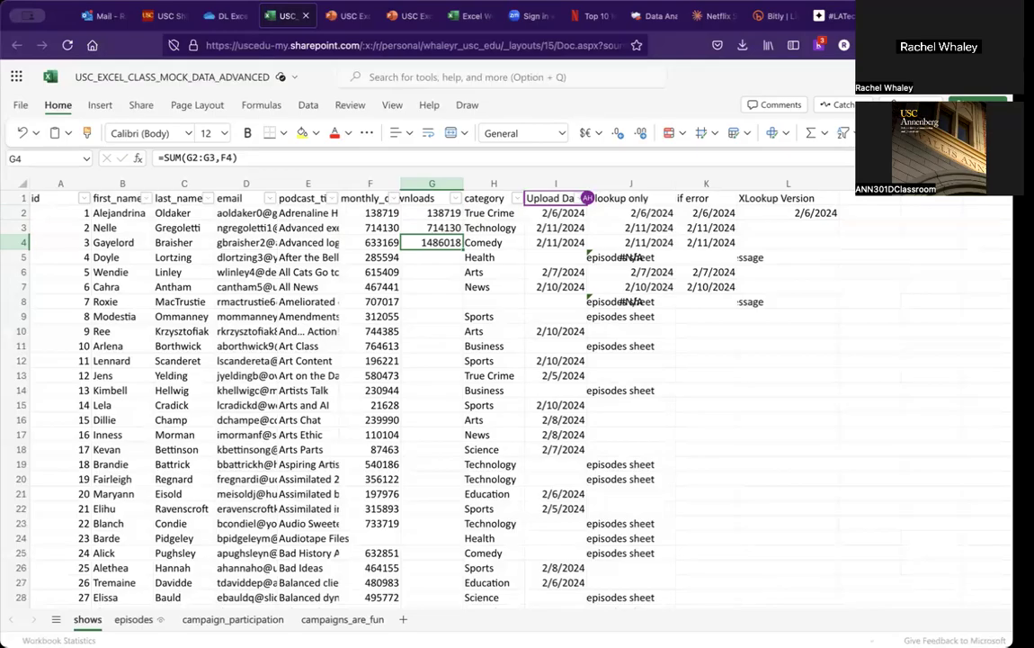
Step: Copy the G4 formula into G5
key("ctrl+c")
key("Down")
key("ctrl+v")
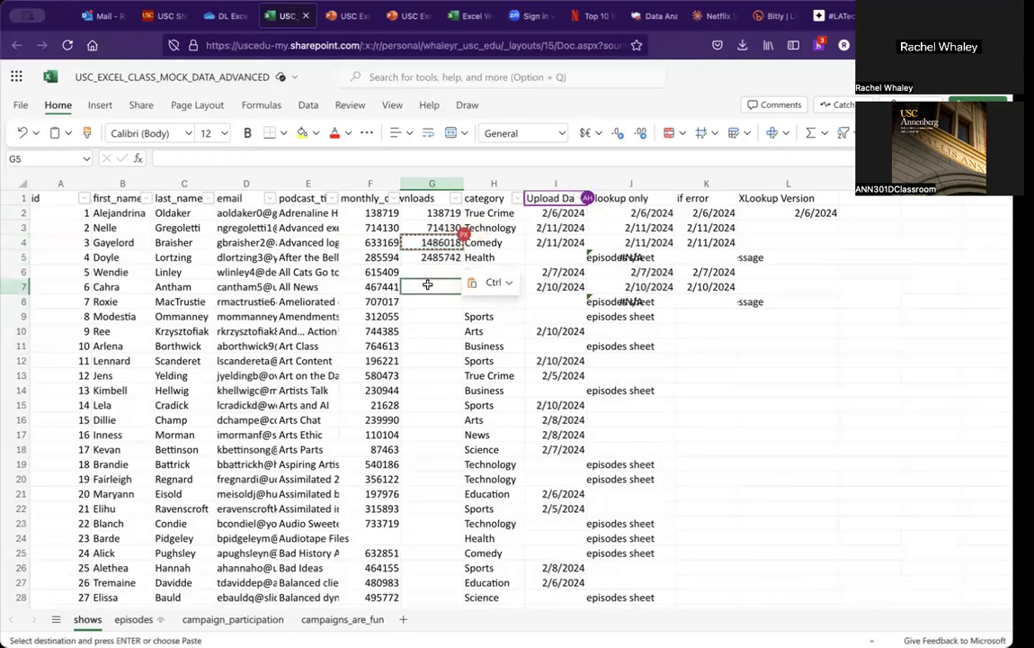
key("Escape")
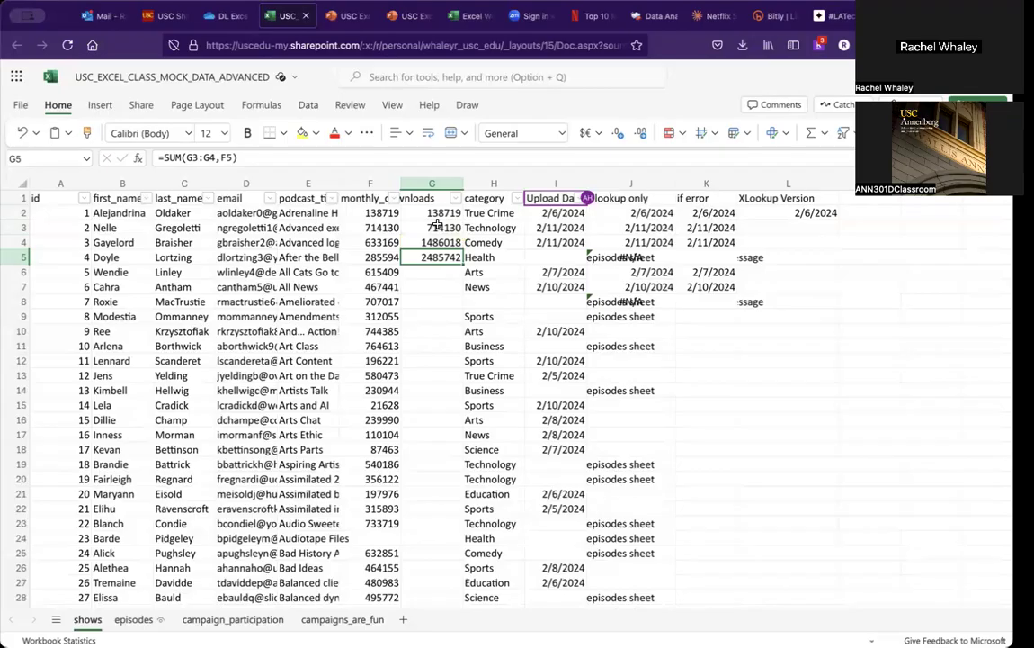
Step: Inspect the formulas in G3 through G5 to compare how their referenced ranges shifted
left_click(436, 225)
left_click_drag(436, 225, 432, 259)
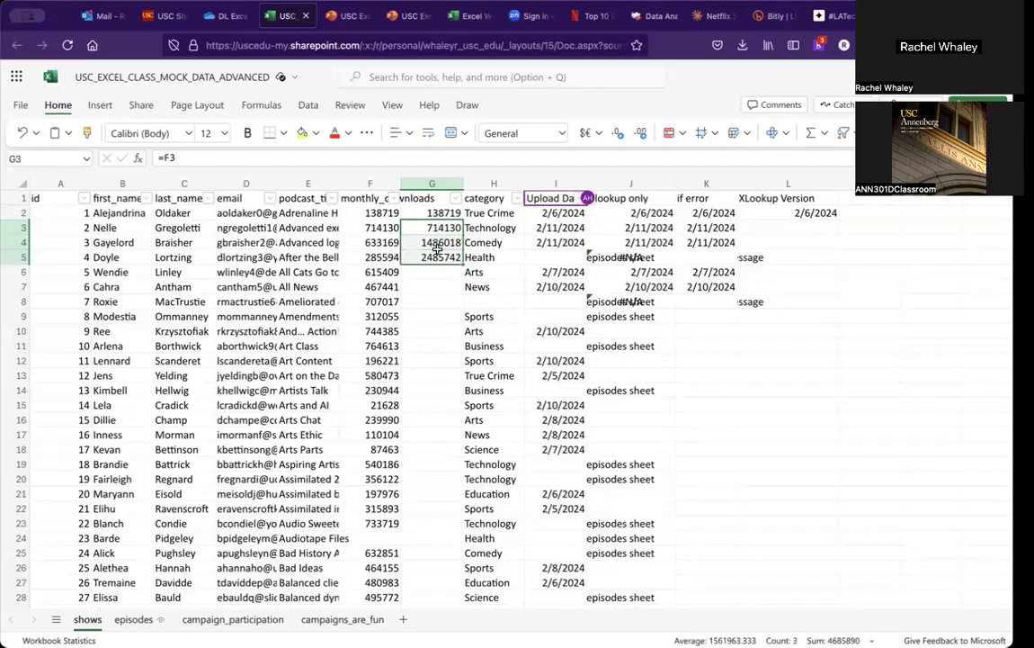
left_click(429, 287)
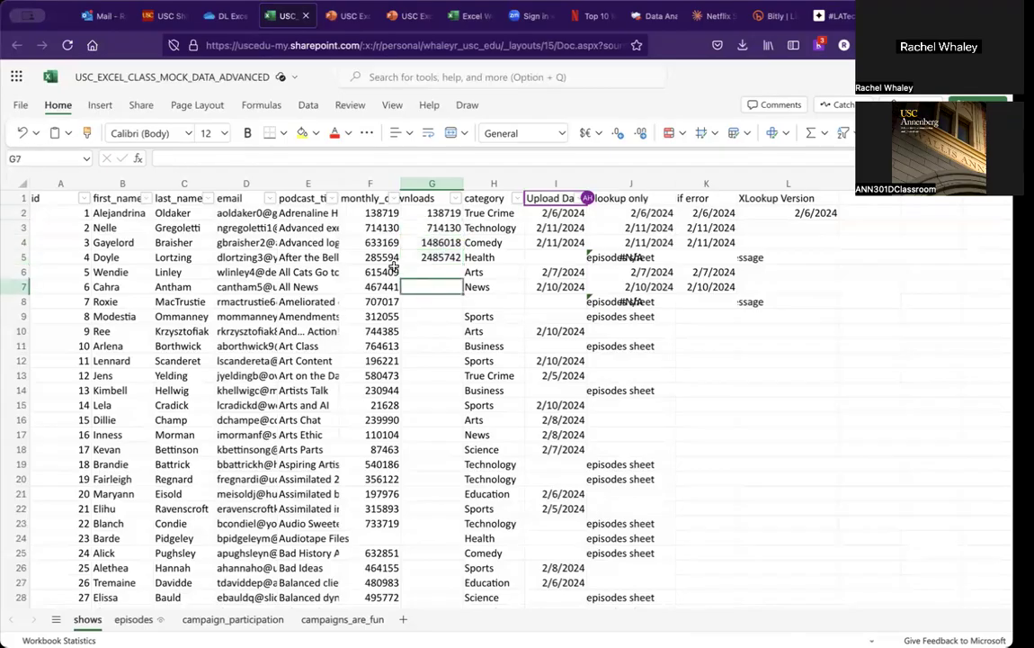
left_click(386, 258)
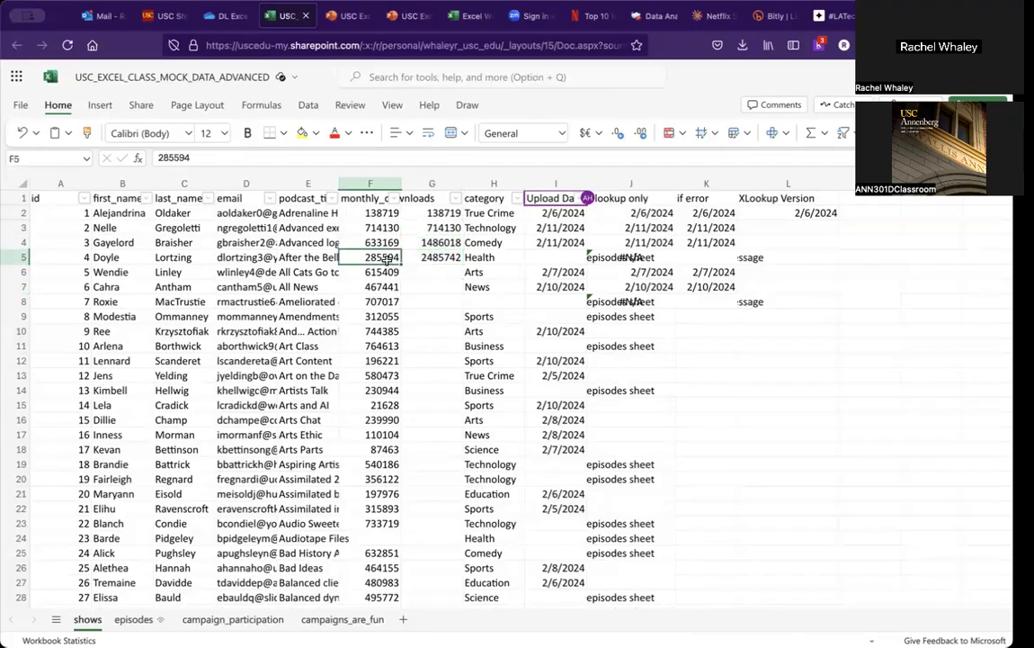
left_click(437, 259)
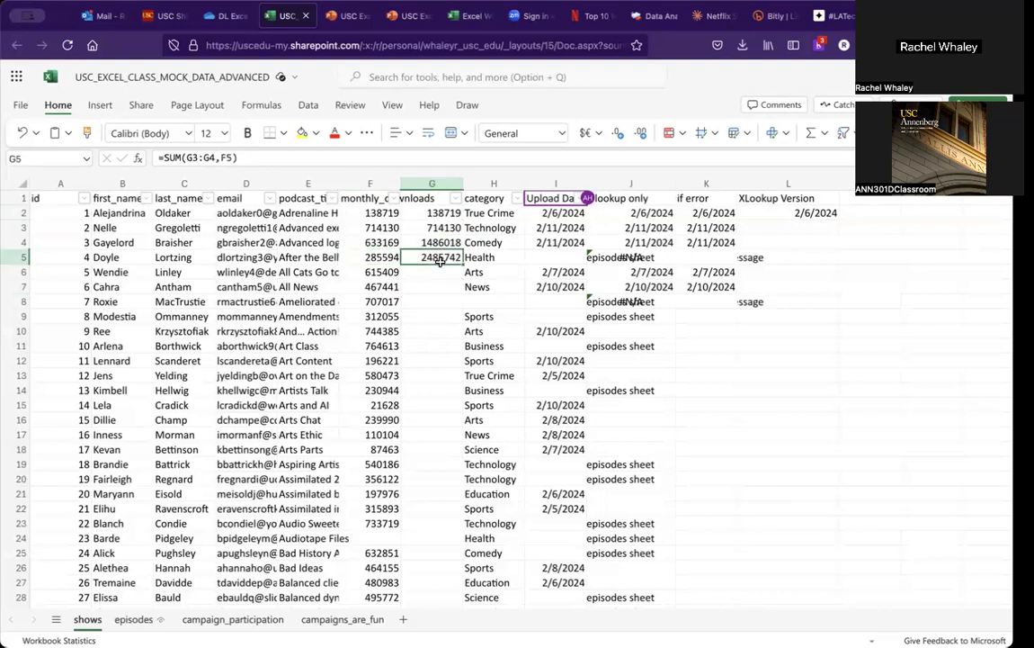
key("Up")
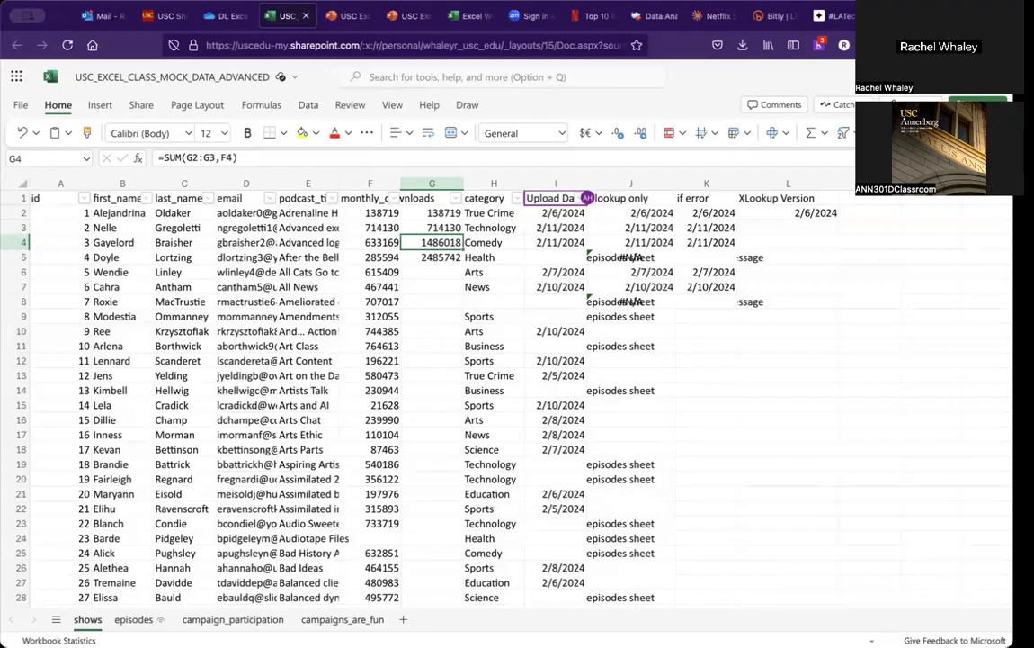
key("Down")
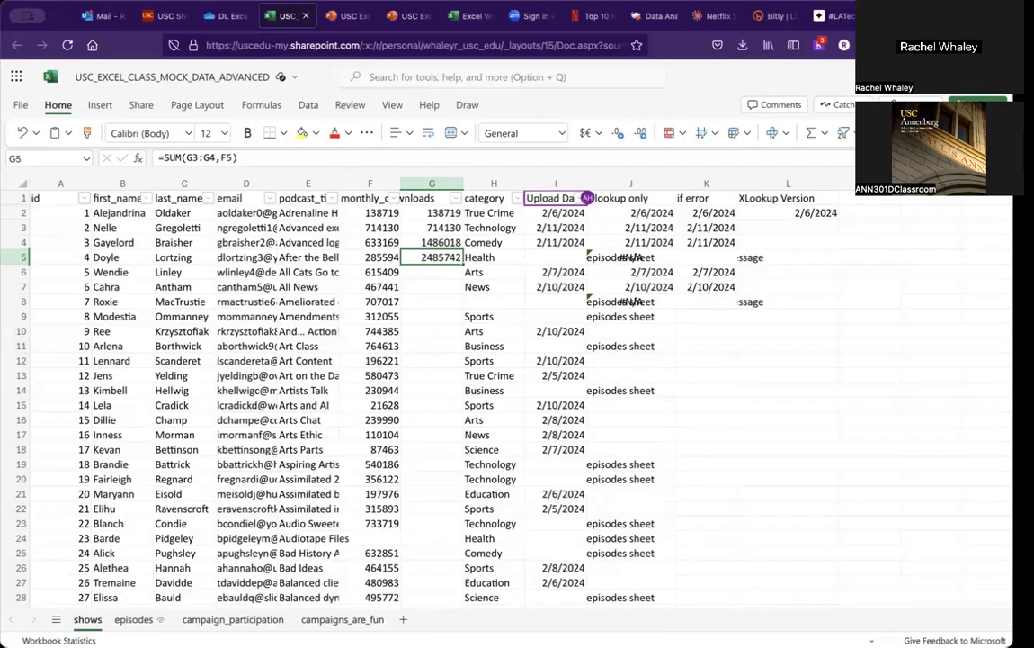
key("Up")
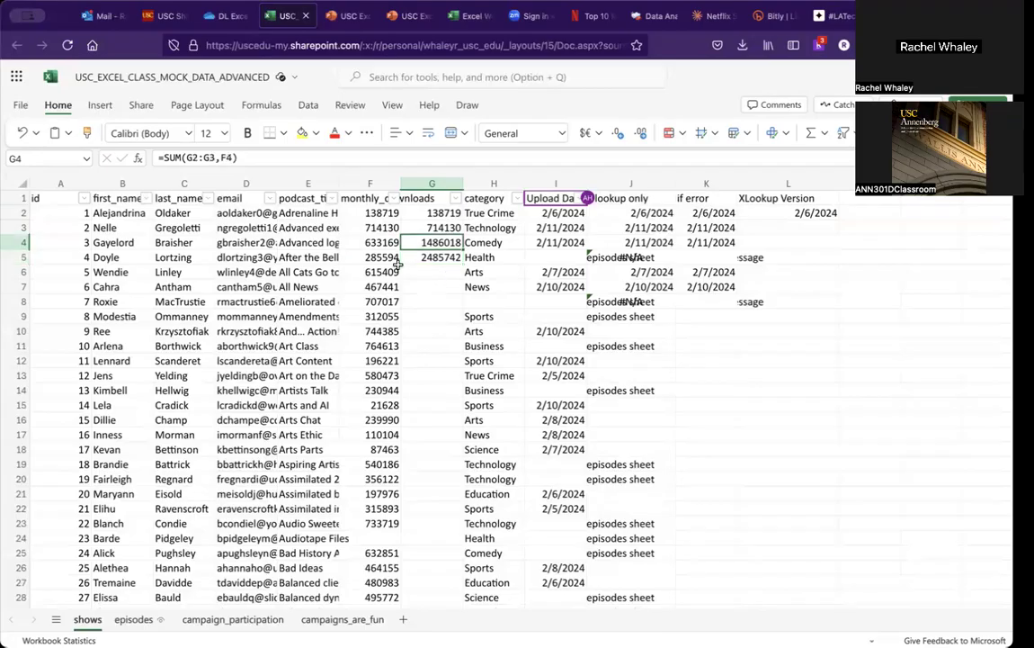
Step: Lock the start of G4's sum range by changing it to G$2
left_click(192, 157)
type("$")
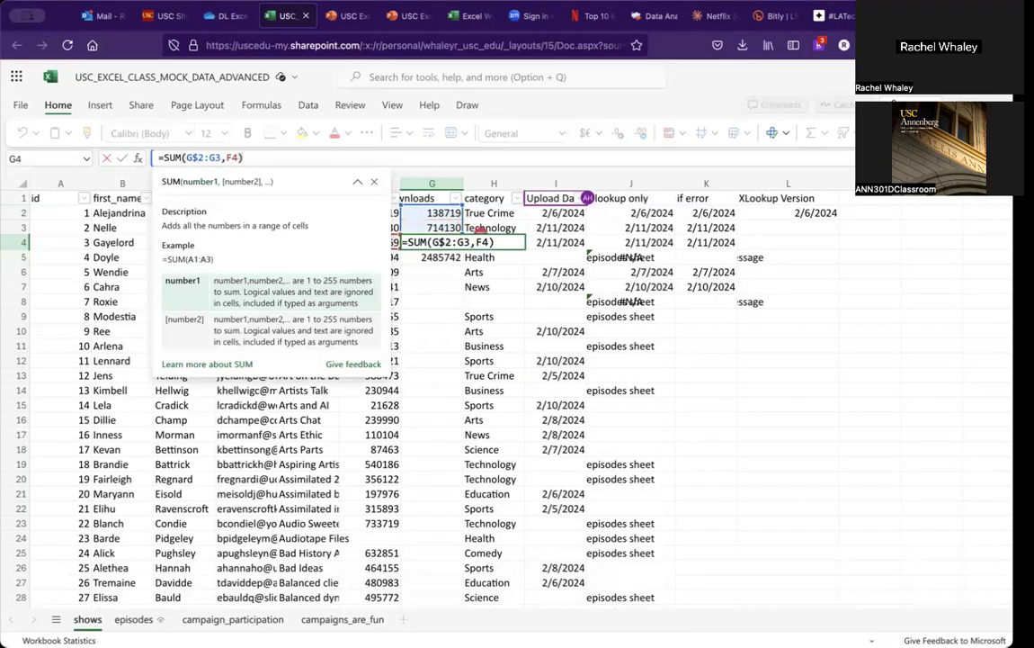
key("Return")
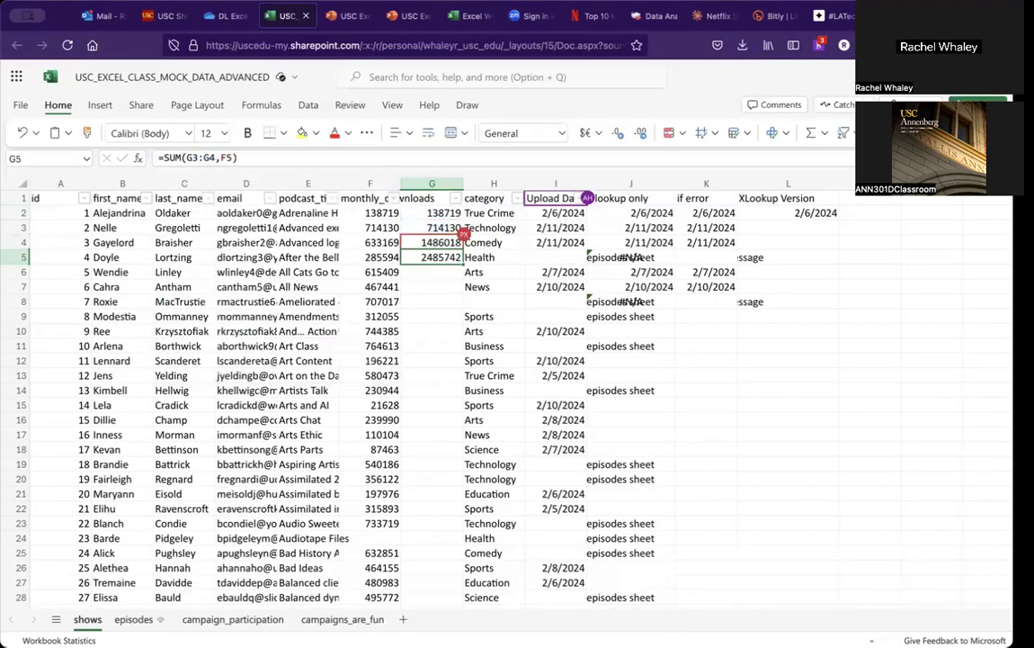
Step: Copy the corrected G4 formula into G5
left_click(432, 243)
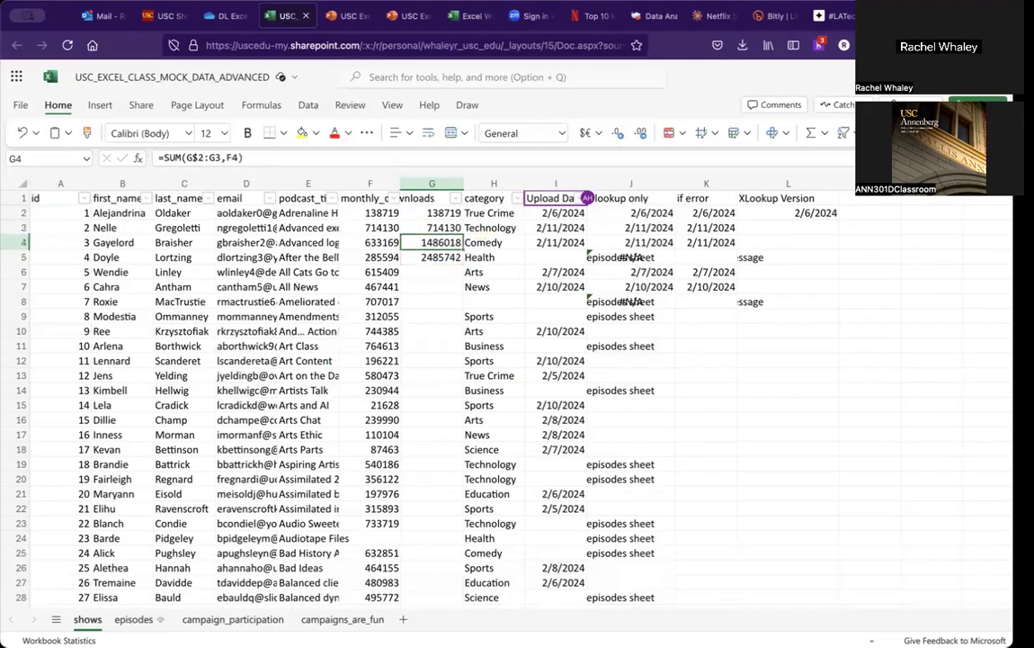
key("ctrl+c")
key("Down")
key("ctrl+v")
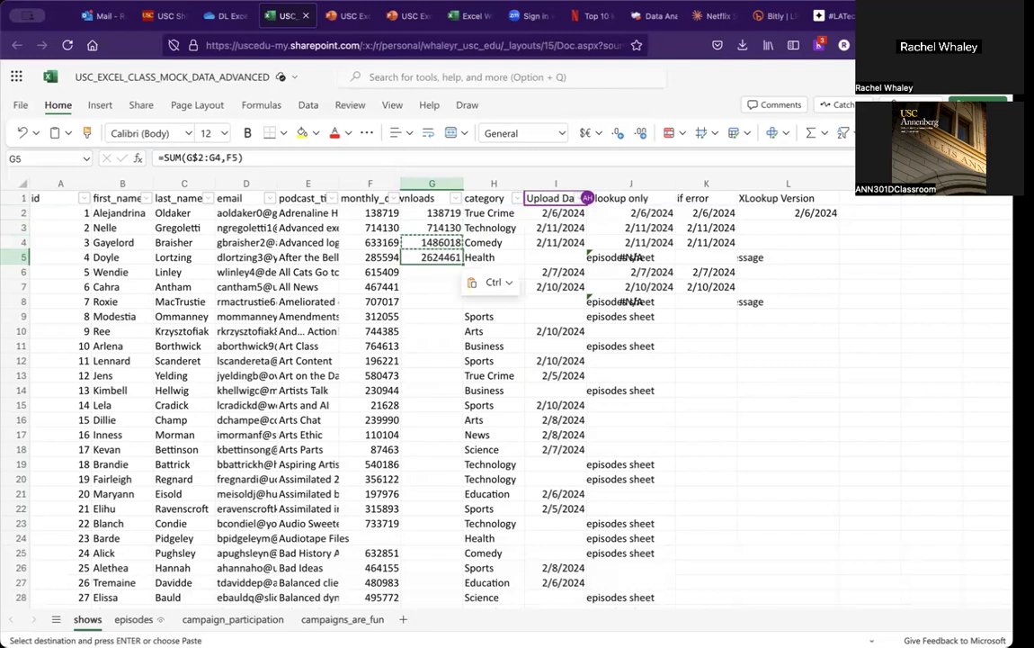
key("Escape")
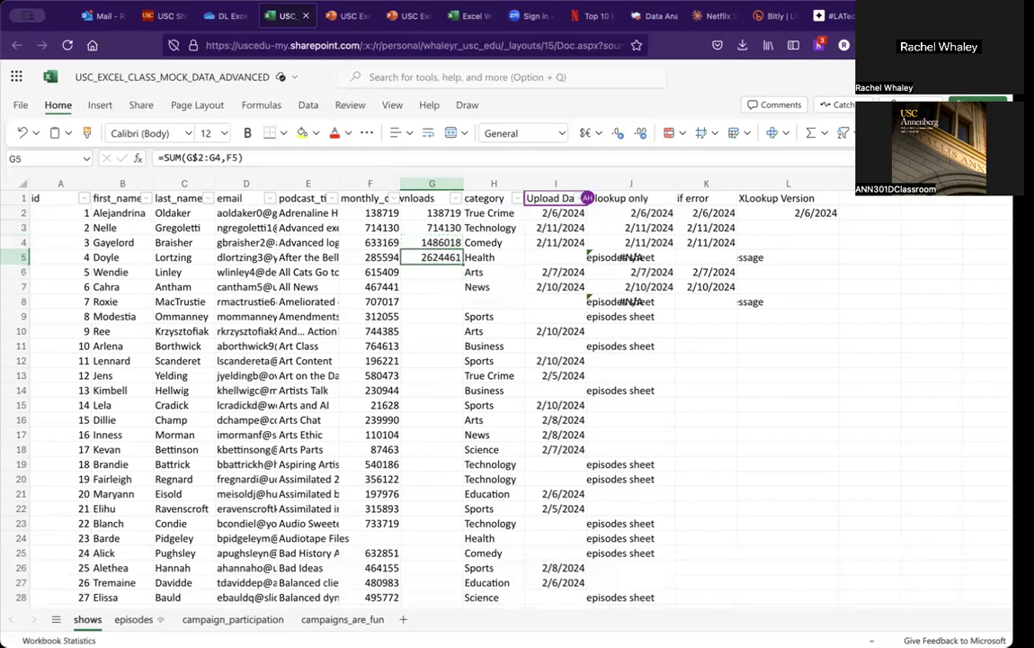
Step: Fill the cumulative sum formula from G5 down the column to row 17
left_click(432, 243)
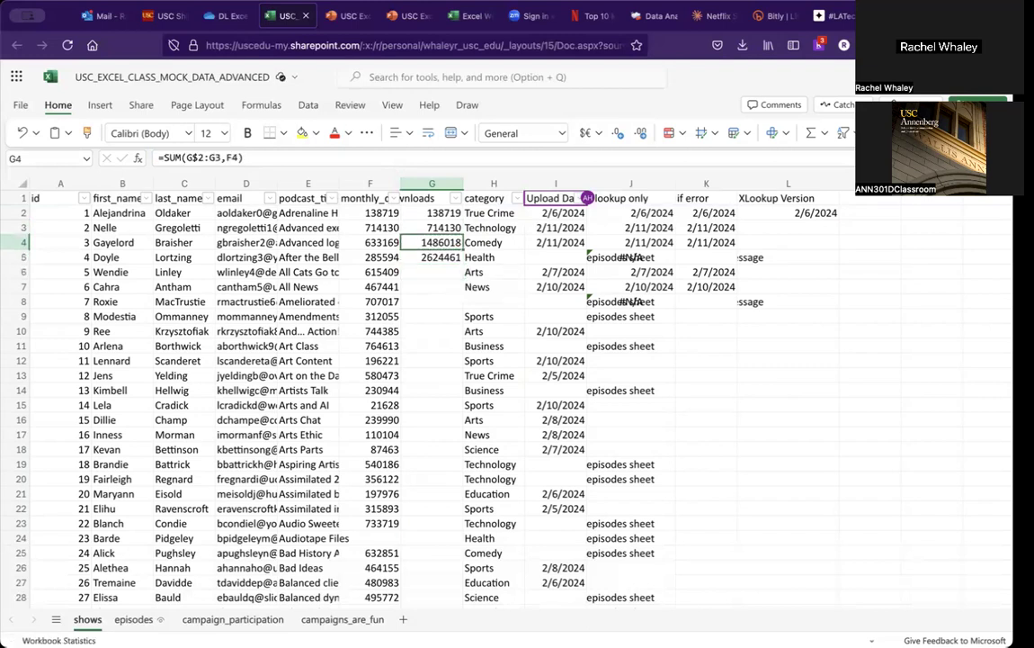
left_click(432, 257)
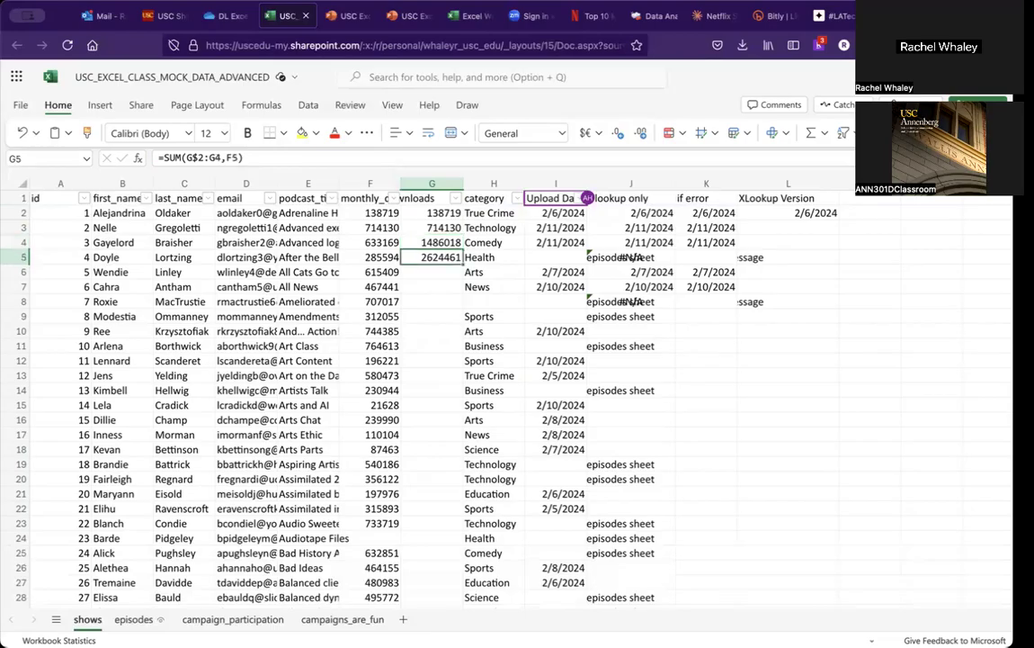
left_click(432, 242)
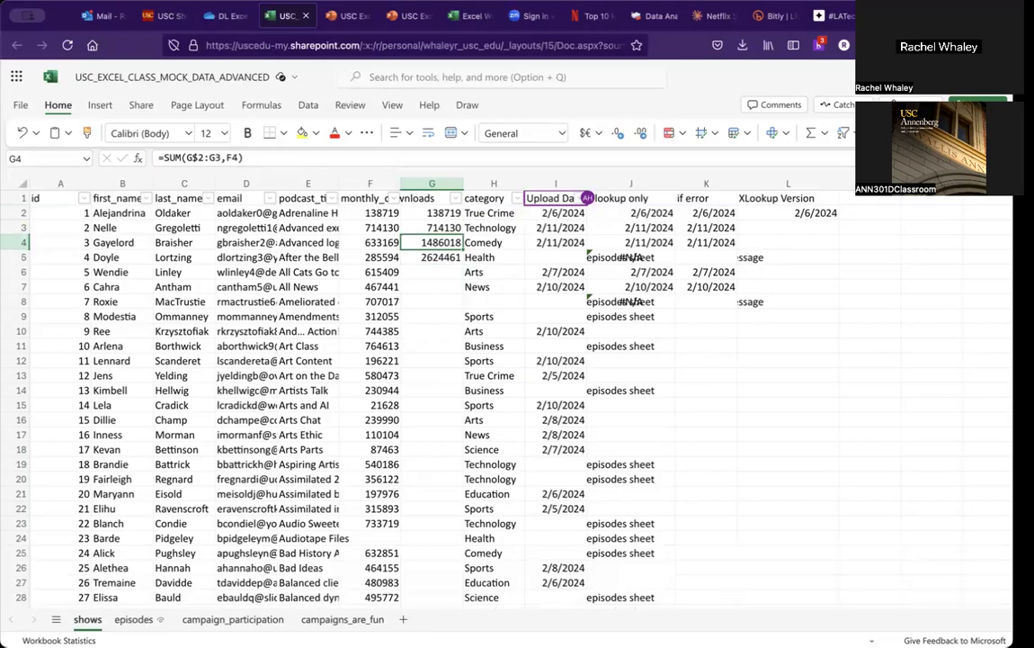
left_click(432, 257)
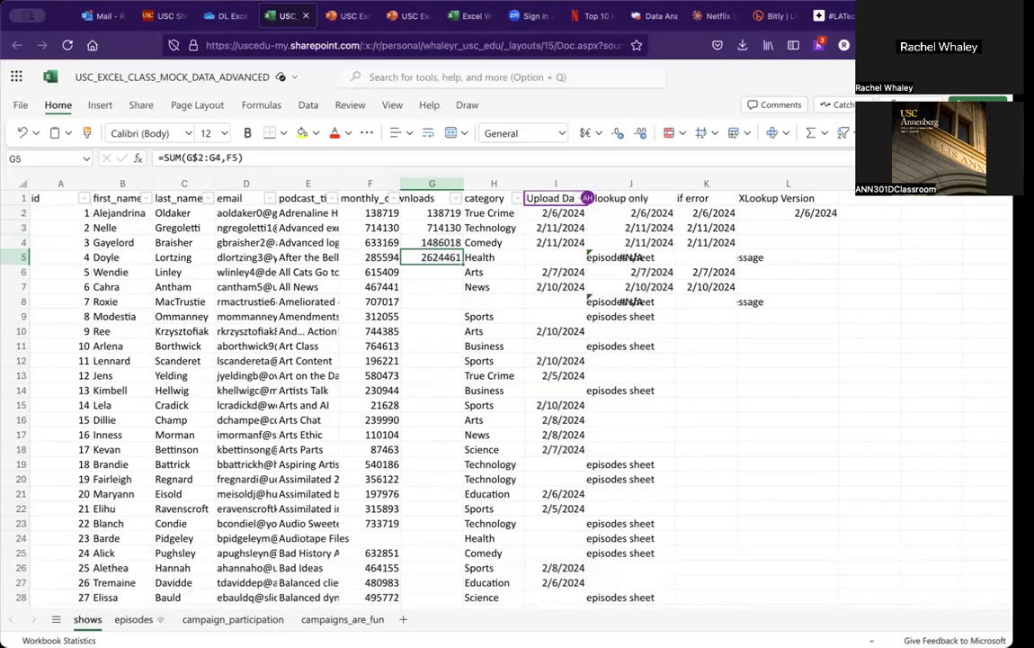
left_click(432, 243)
left_click(432, 257)
left_click_drag(461, 264, 440, 431)
left_click(439, 434)
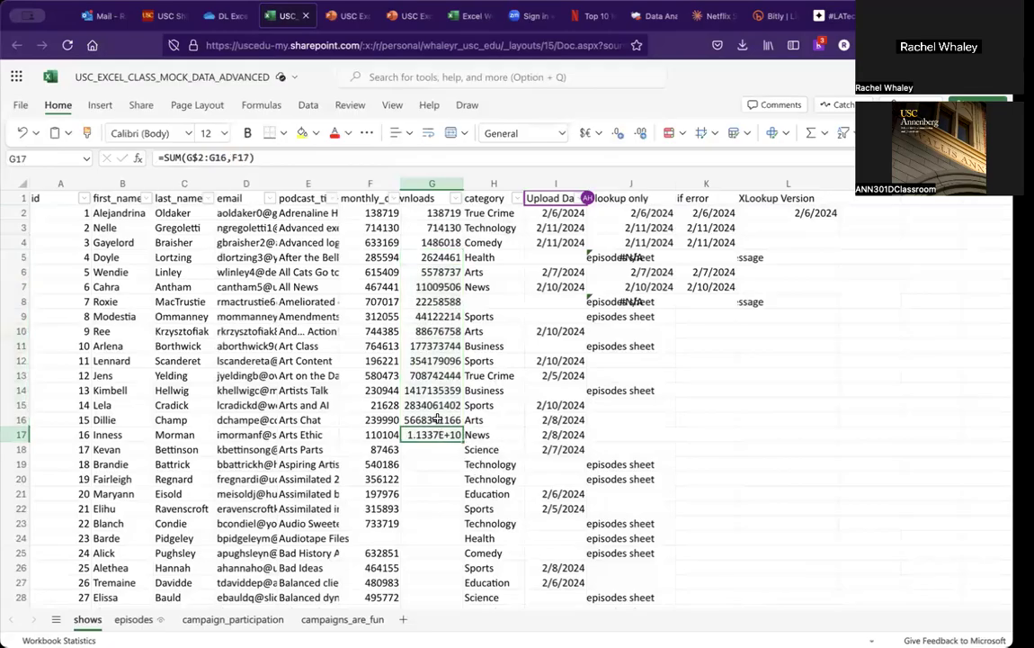
Step: Review the formula in G16, then switch to the PowerPoint presentation's cumulative formulas slide
left_click(436, 419)
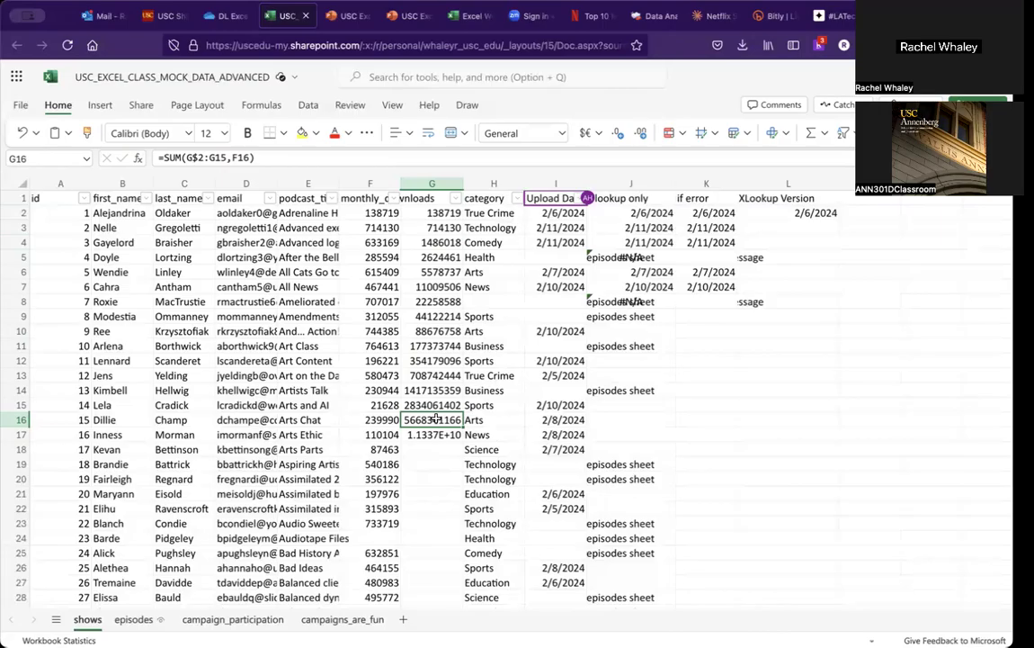
left_click(343, 23)
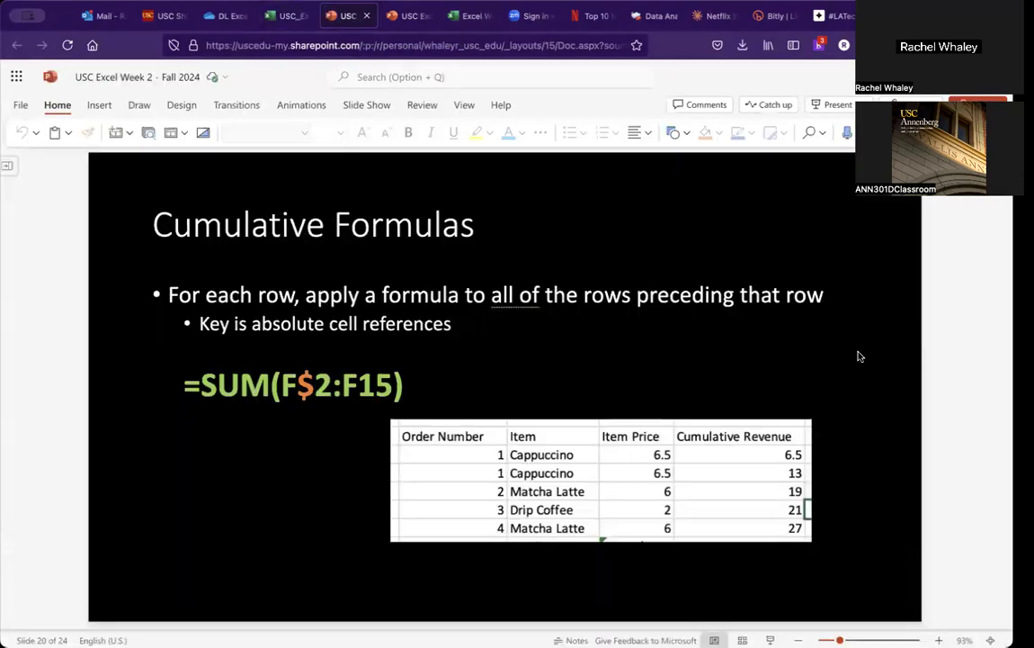
Step: Advance to the Activity part 4 slide, then open the workbook's campaign_participation sheet
scroll(860, 356, "down", 1)
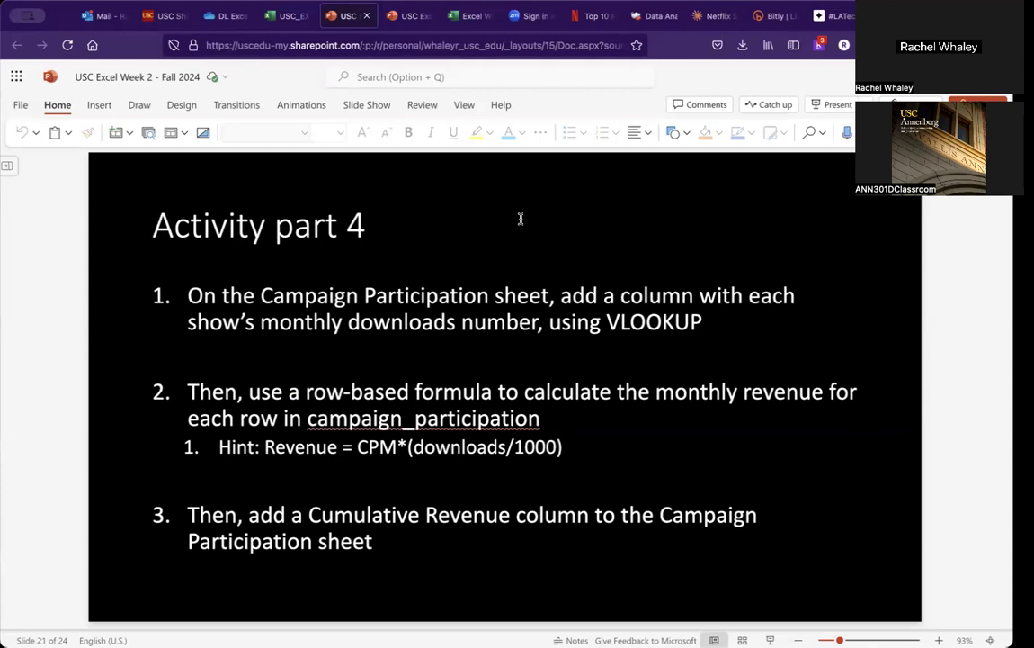
left_click(288, 18)
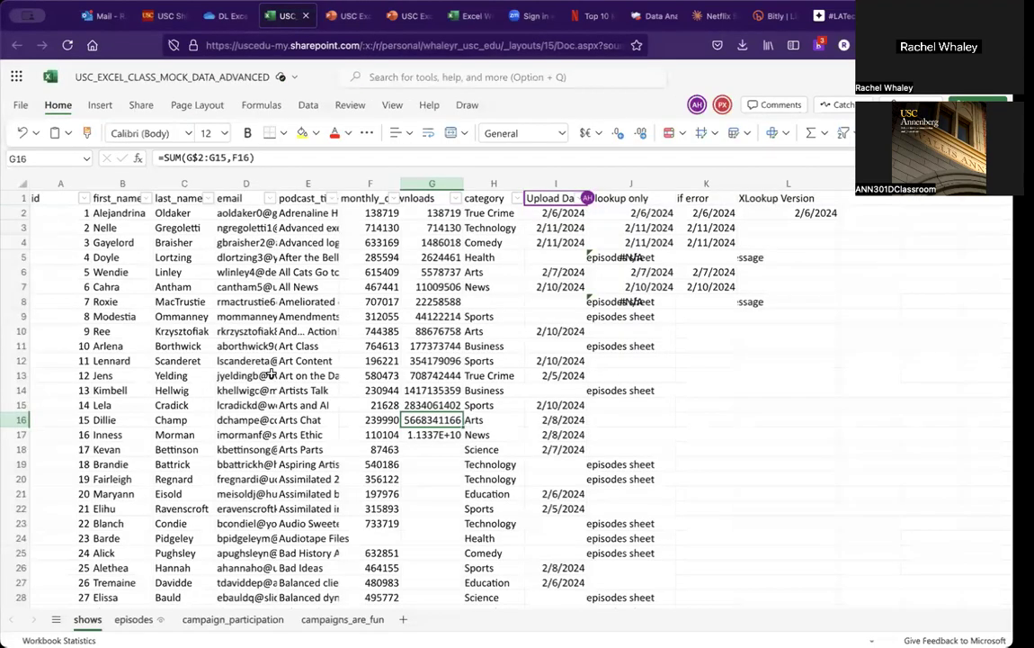
left_click(235, 618)
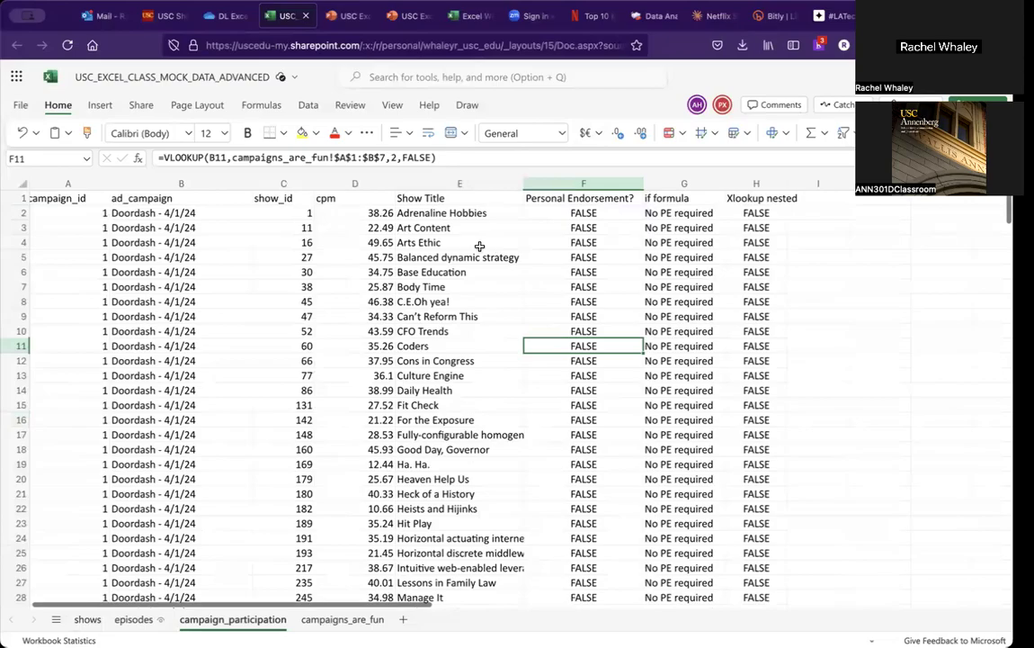
Step: Inspect the cpm value and the Show Title VLOOKUP formula in row 2, then return to the activity slide
left_click(357, 224)
key("Up")
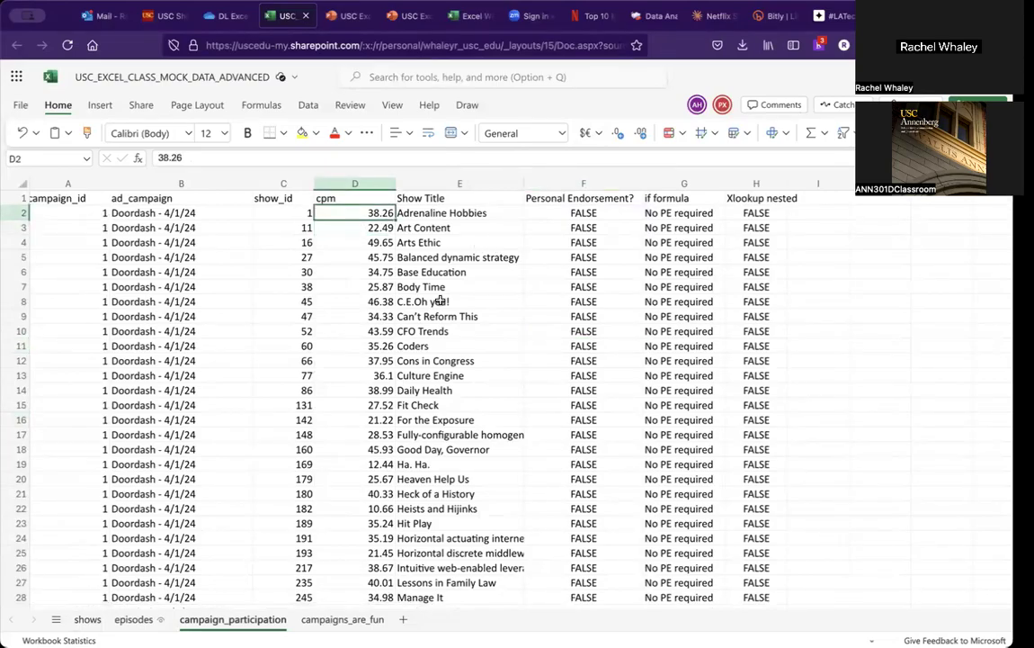
left_click(475, 216)
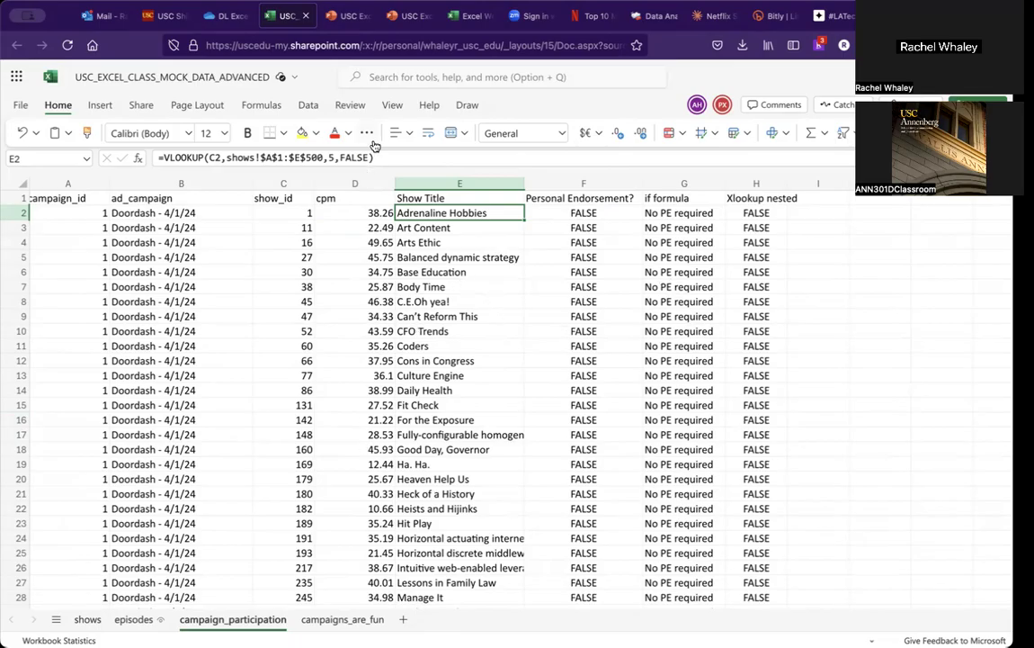
left_click(349, 15)
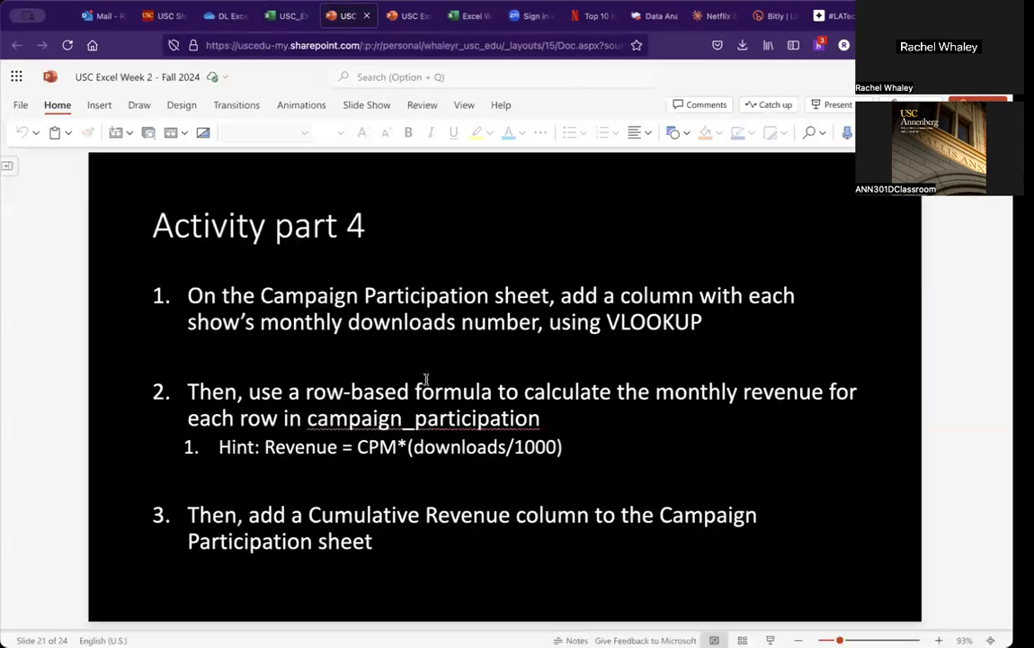
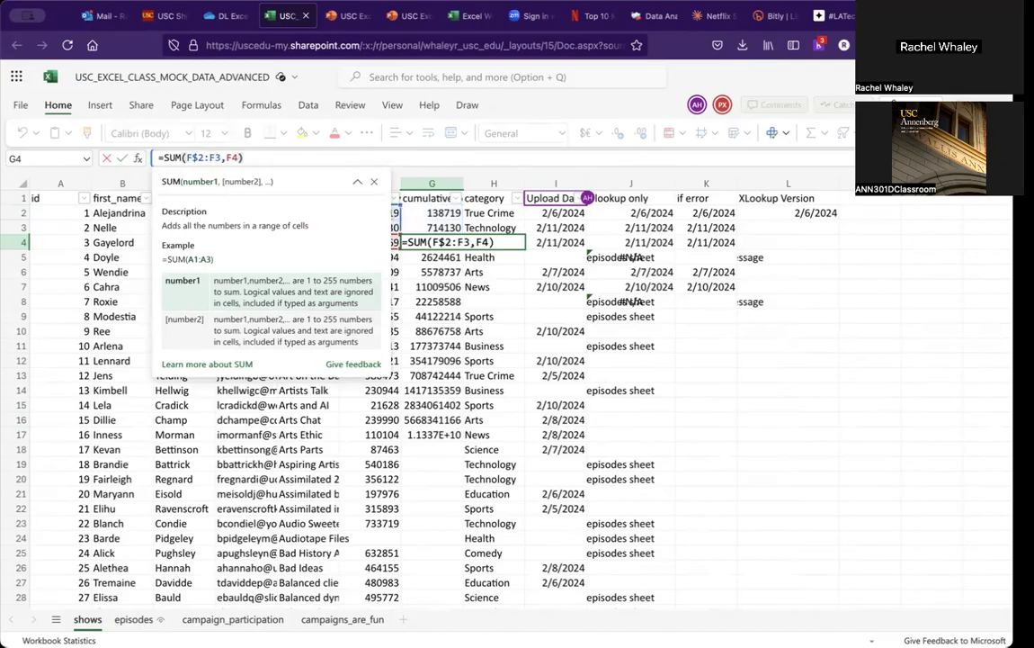
Step: Rewrite the cumulative formula in G4 as =SUM(F$2:F4)
key("BackSpace")
key("BackSpace")
key("BackSpace")
key("Return")
key("Up")
key("Up")
key("Down")
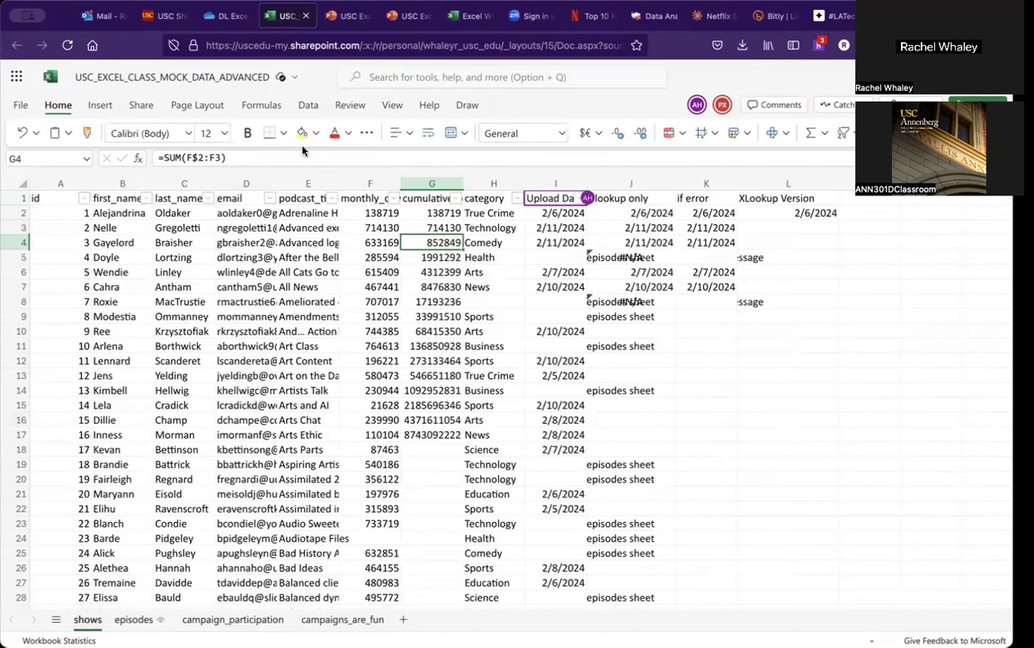
left_click(223, 158)
key("BackSpace")
type("4")
key("Return")
key("Up")
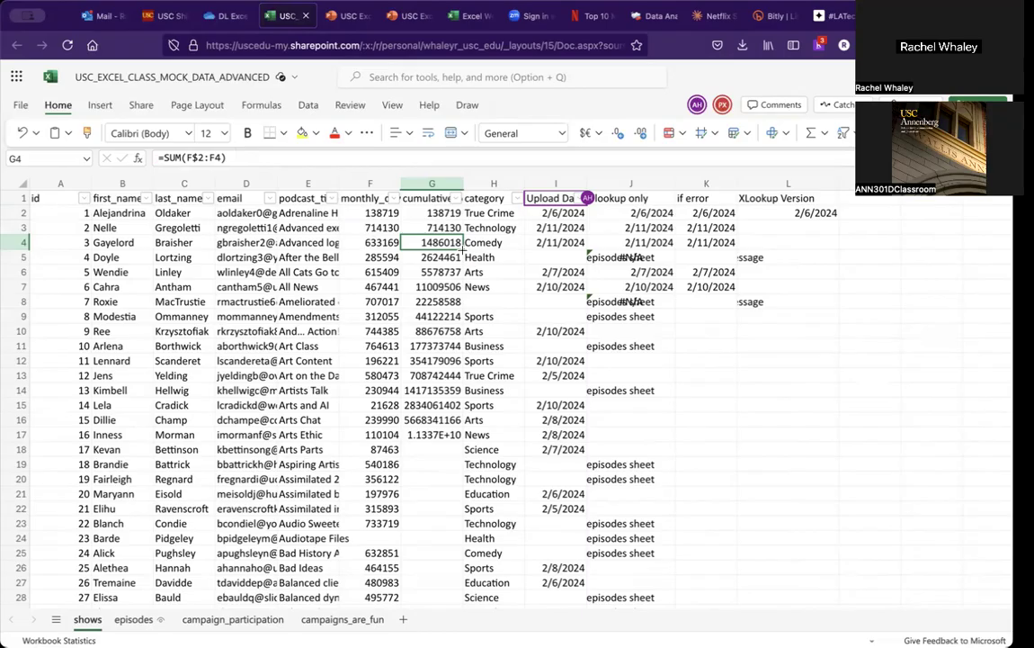
Step: Fill G4's cumulative formula down column G to row 16
left_click_drag(463, 249, 440, 435)
left_click(430, 464)
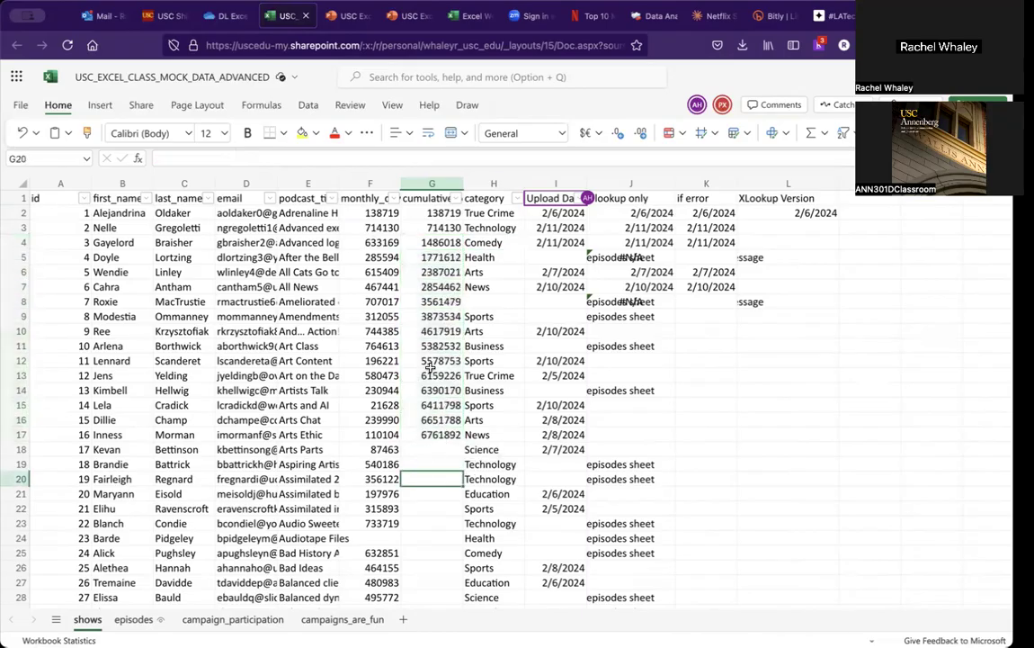
Step: Copy G4's cumulative formula and paste it into G3
left_click(435, 258)
key("Up")
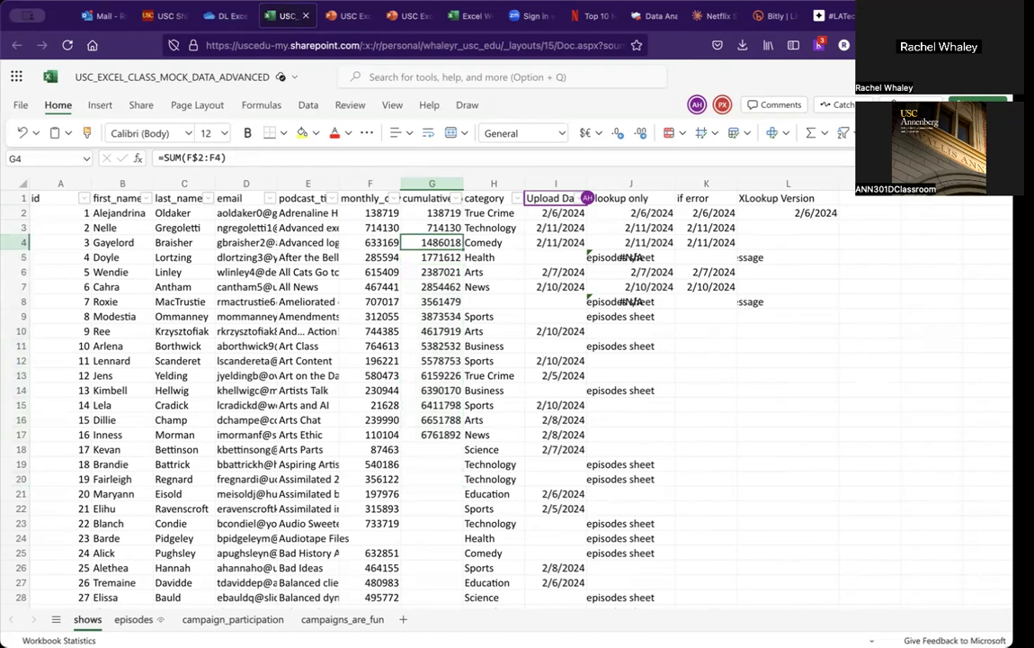
key("Up")
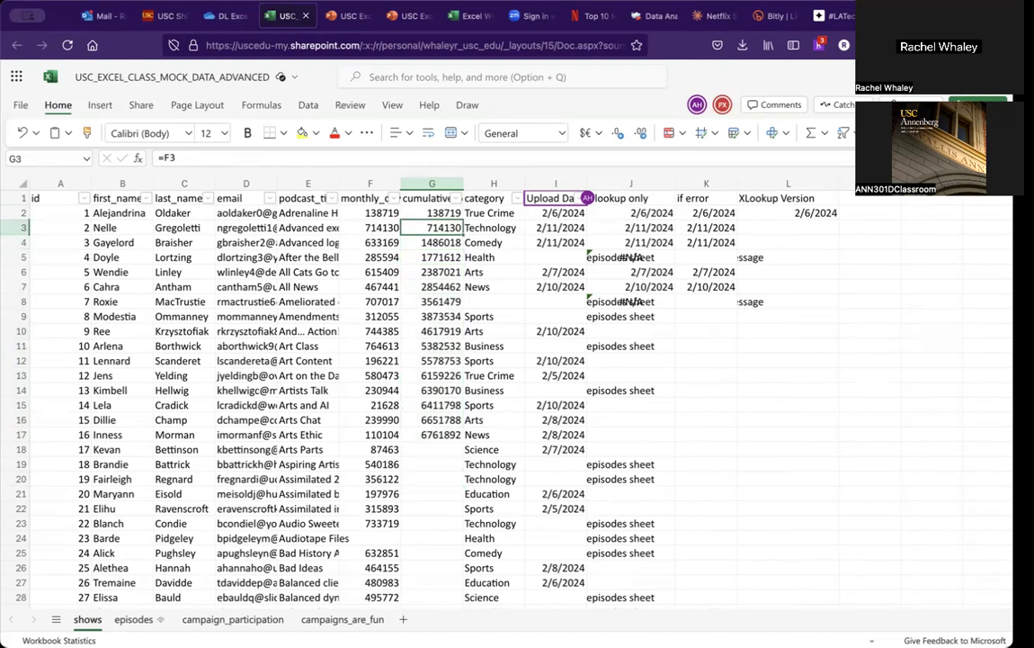
key("Down")
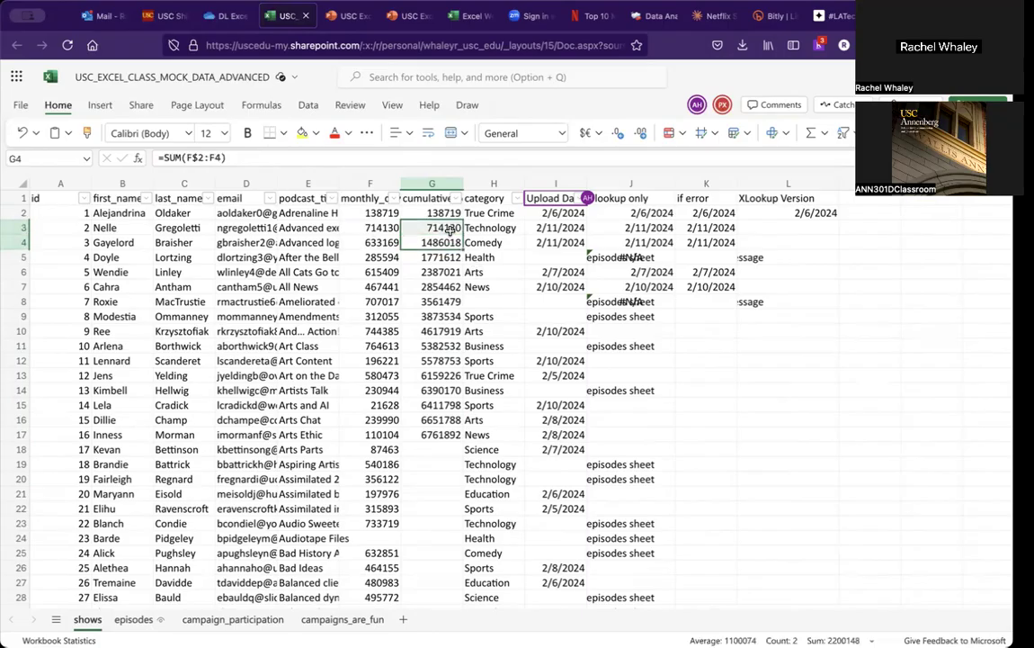
key("ctrl+c")
key("Up")
key("ctrl+v")
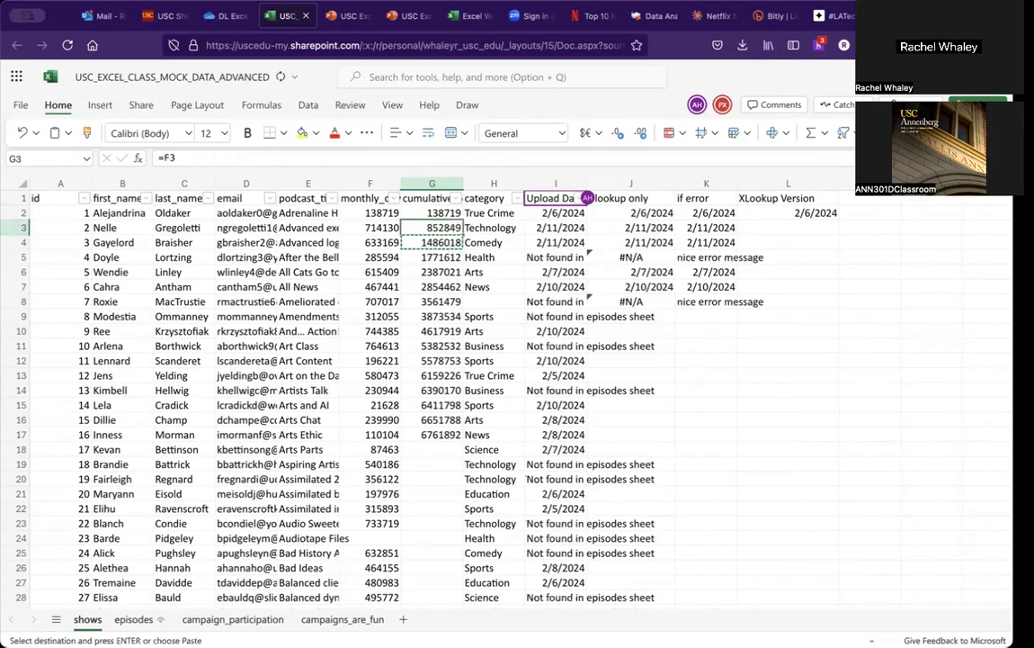
key("Down")
key("Escape")
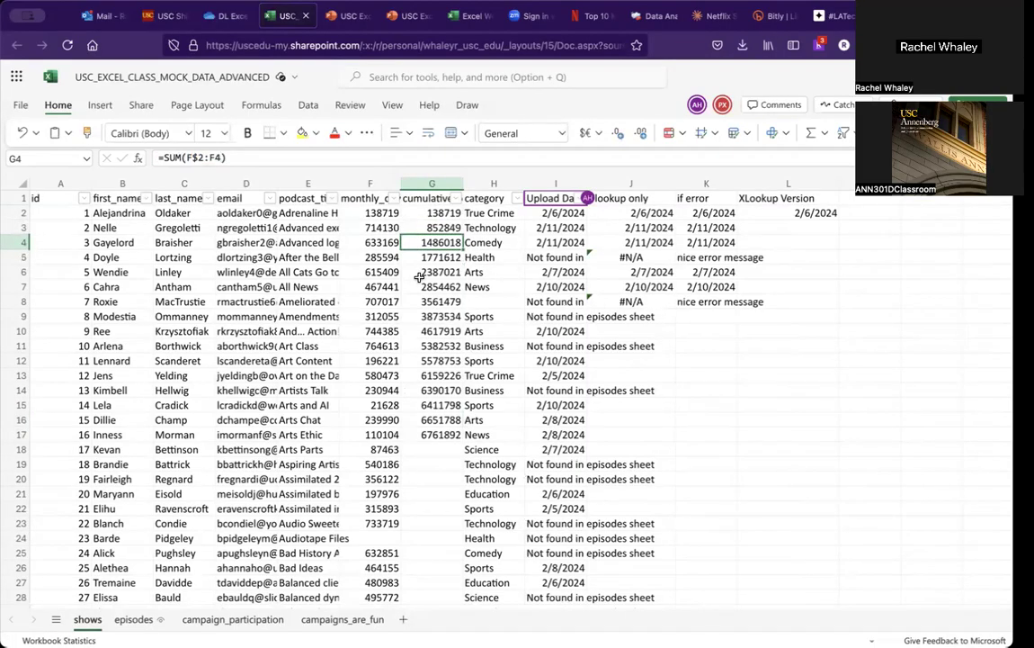
Step: Step through the cumulative cells G2 to G4 to compare their formulas
key("Up")
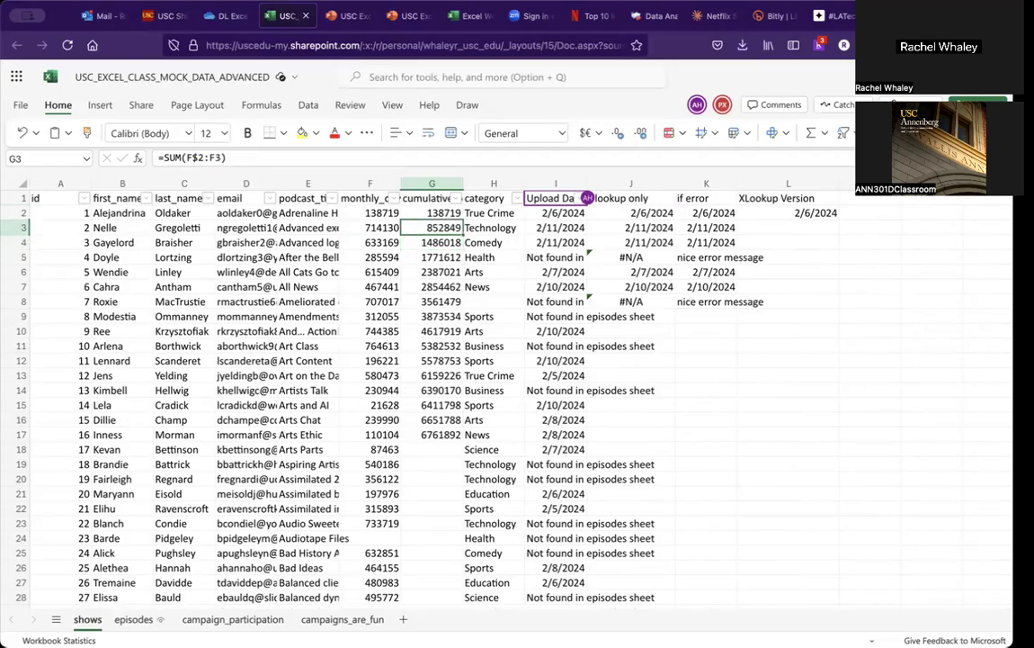
key("Left")
key("Right")
key("Up")
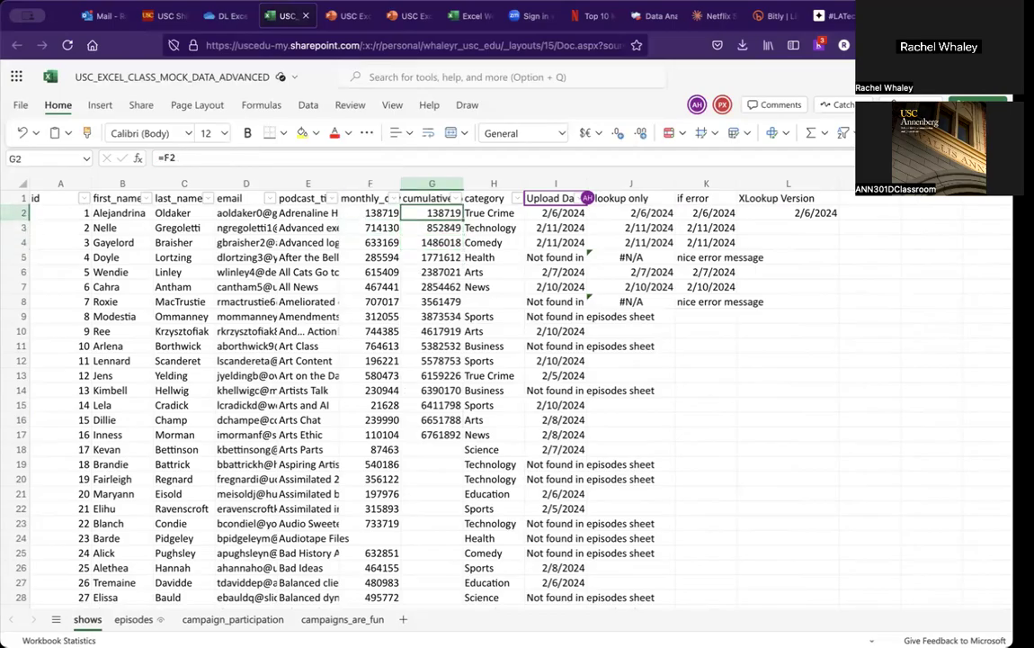
key("Down")
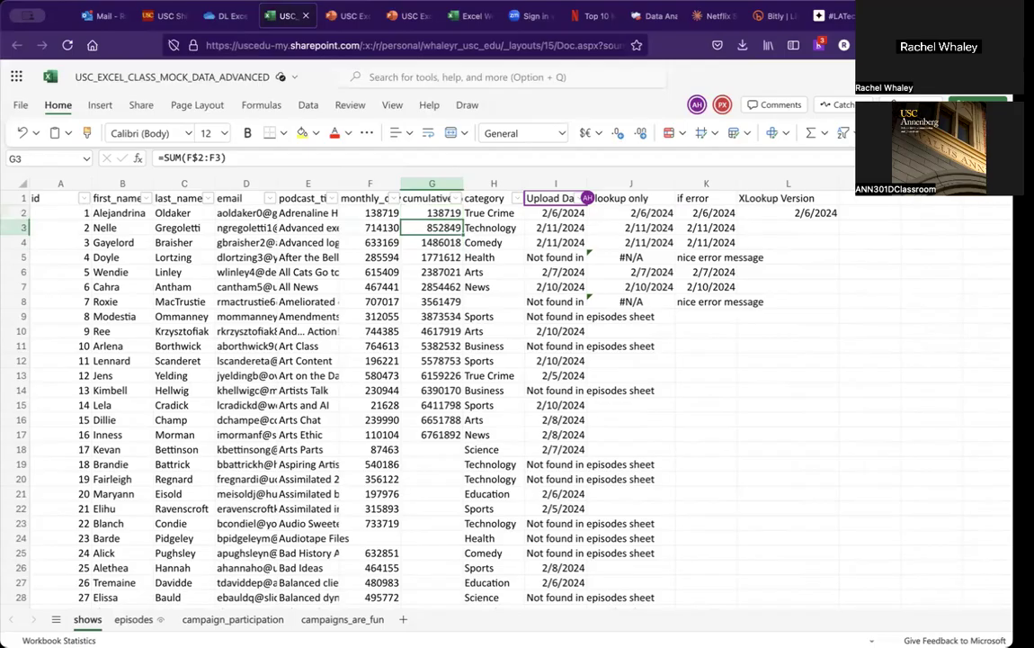
key("Left")
key("Up")
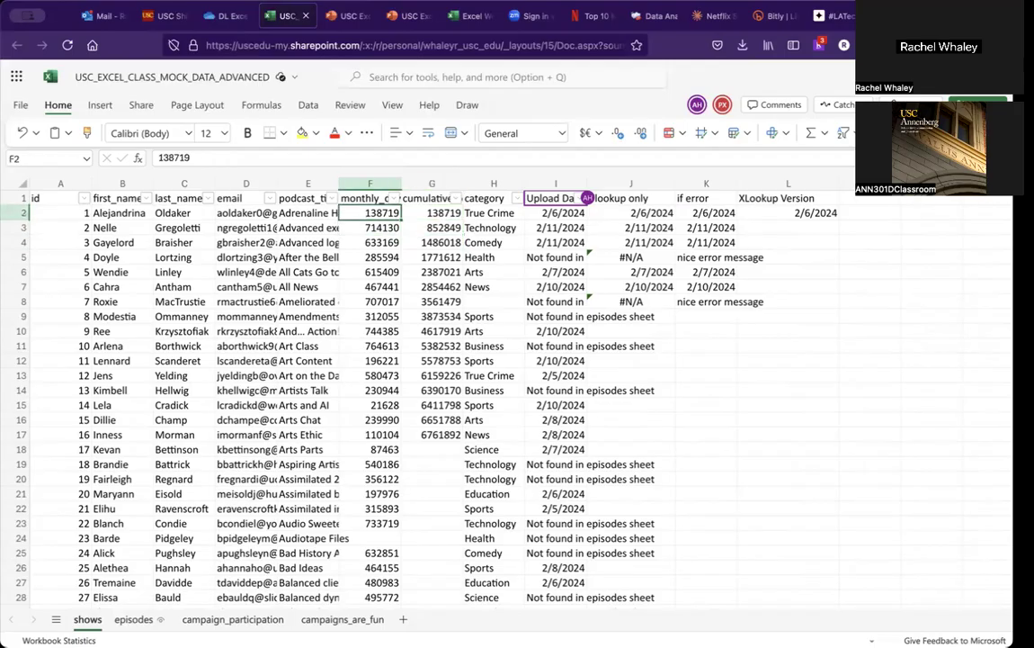
Step: Select monthly download cells in column F and step down column G to check the running totals
key("shift+Down")
key("Right")
key("Down")
key("Down")
key("Left")
key("Up")
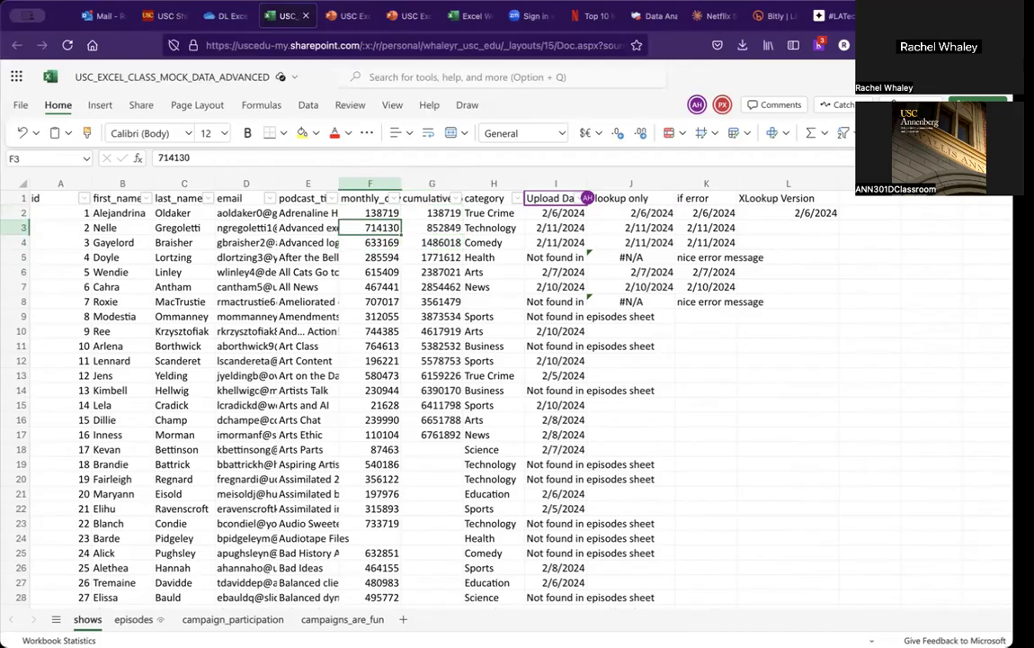
key("Up")
key("shift+Down")
key("shift+Down")
key("Right")
key("Down")
key("Down")
key("Down")
key("Down")
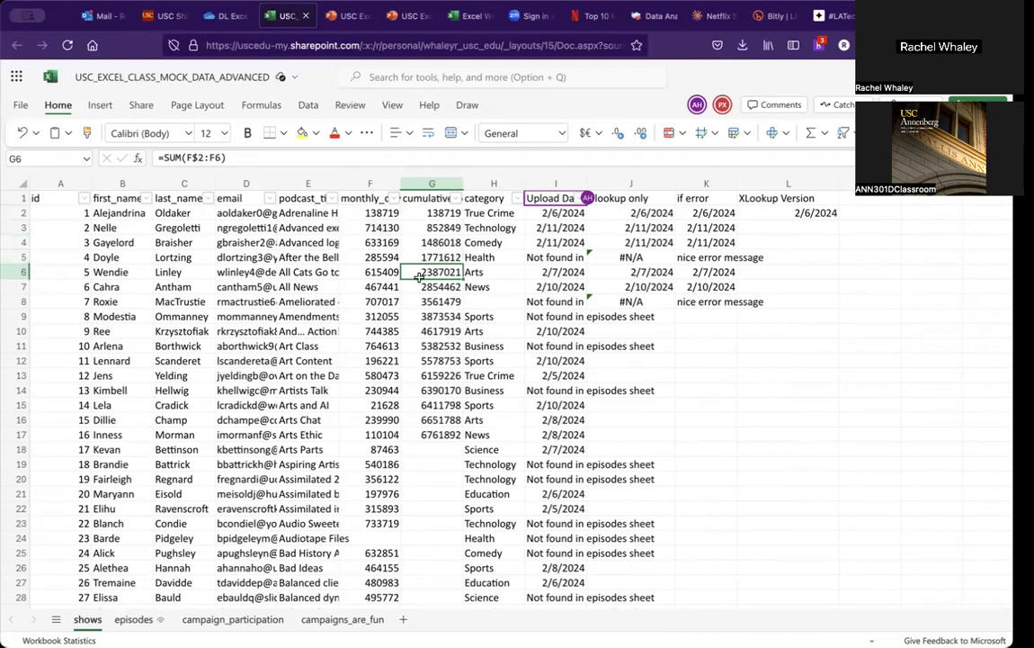
Step: Review the Activity part 4 slide, then return to the workbook's campaign_participation sheet
left_click(342, 19)
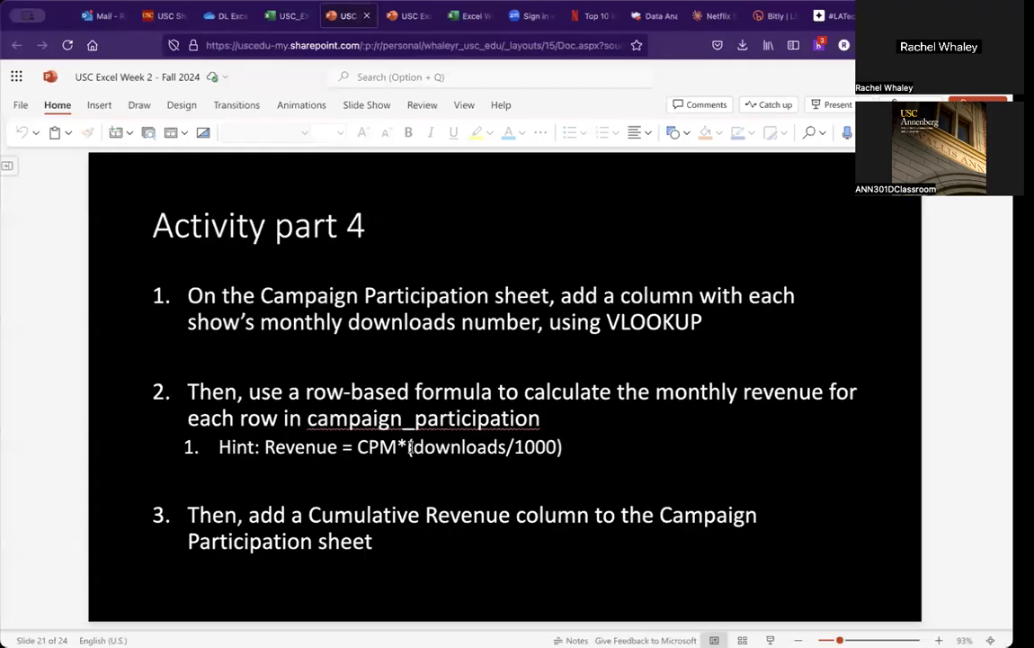
left_click(286, 16)
left_click(247, 619)
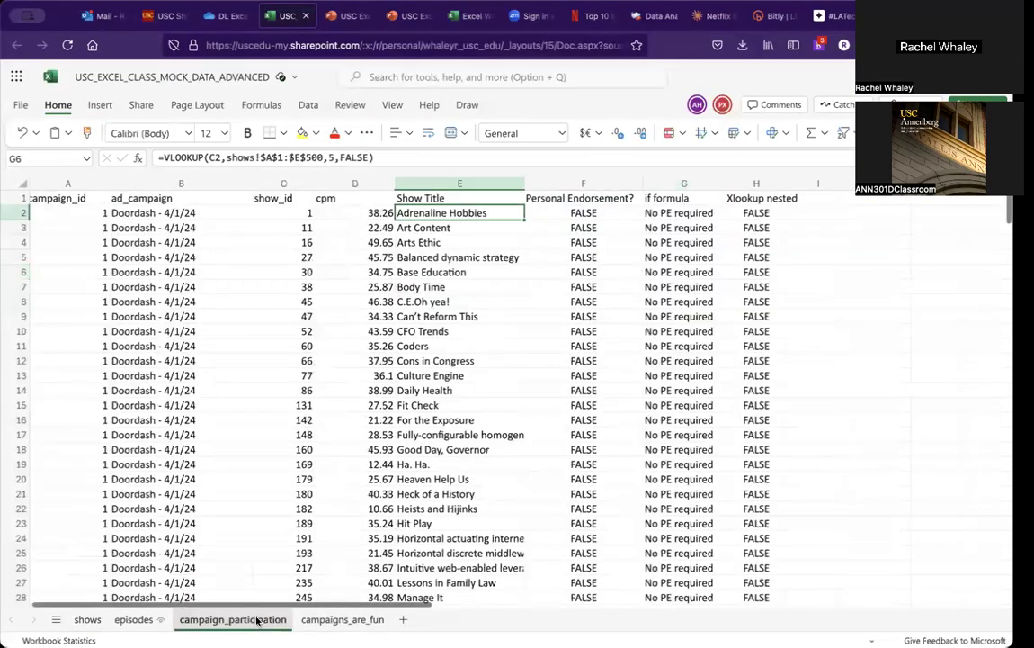
Step: In I2, enter =XLOOKUP(A2,shows!A:A,shows!F:F) to pull monthly downloads from the shows sheet
left_click(828, 213)
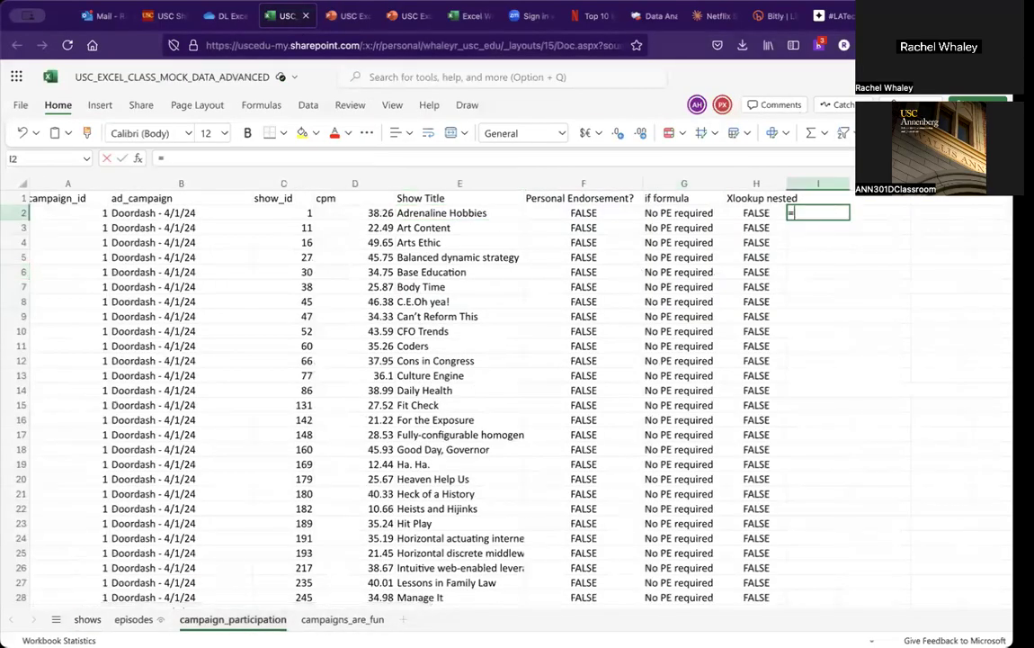
type("=xlookup(")
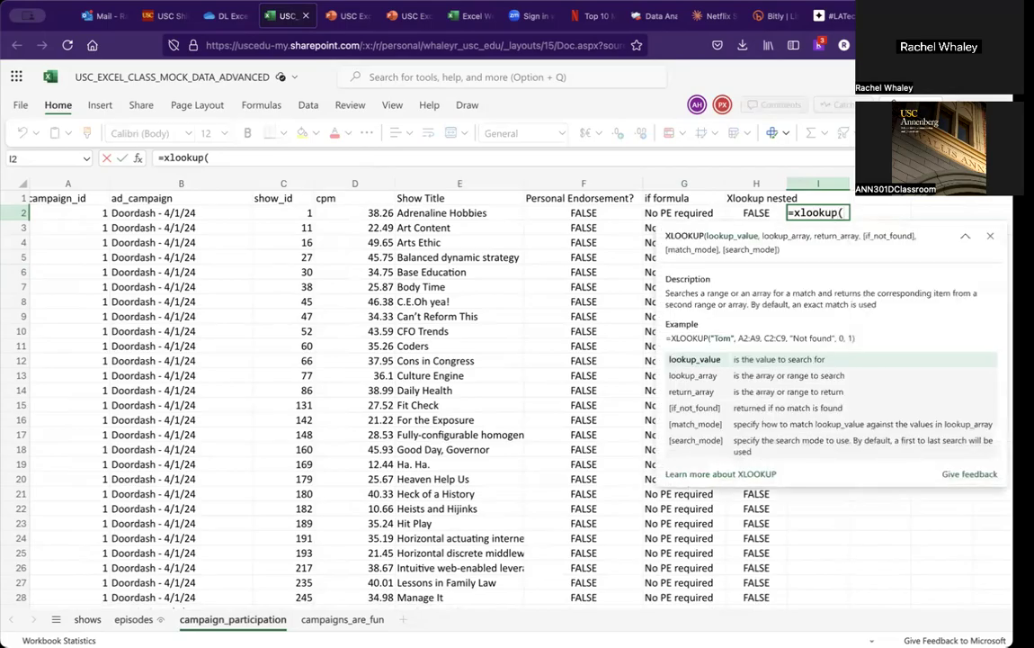
key("Left")
key("Left")
key("Left")
key("Left")
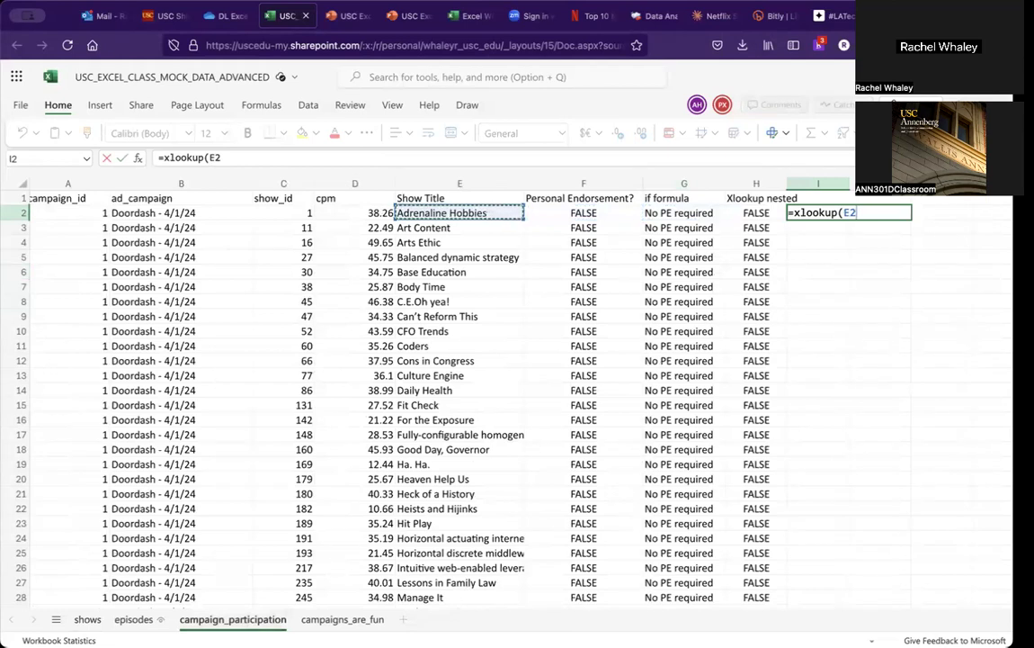
key("Left")
key("Left")
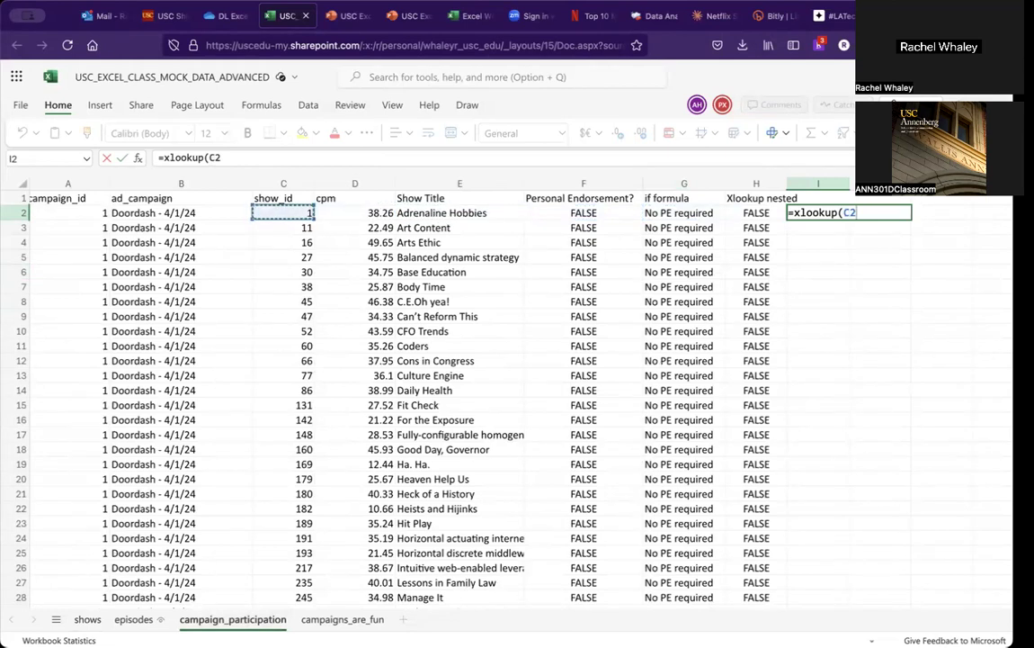
key("Left")
key("Left")
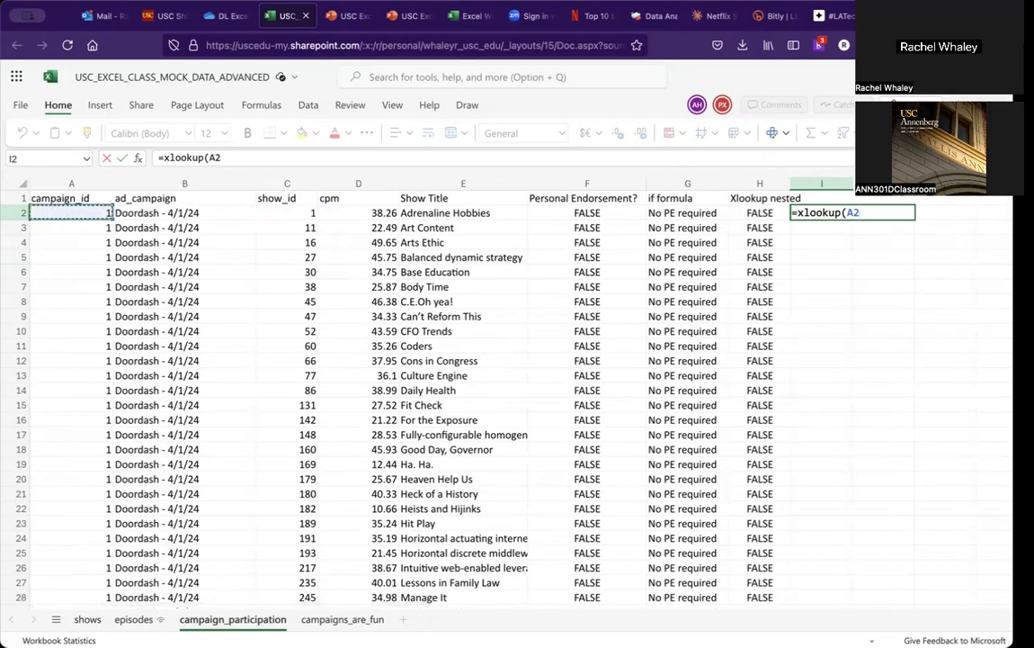
type(",")
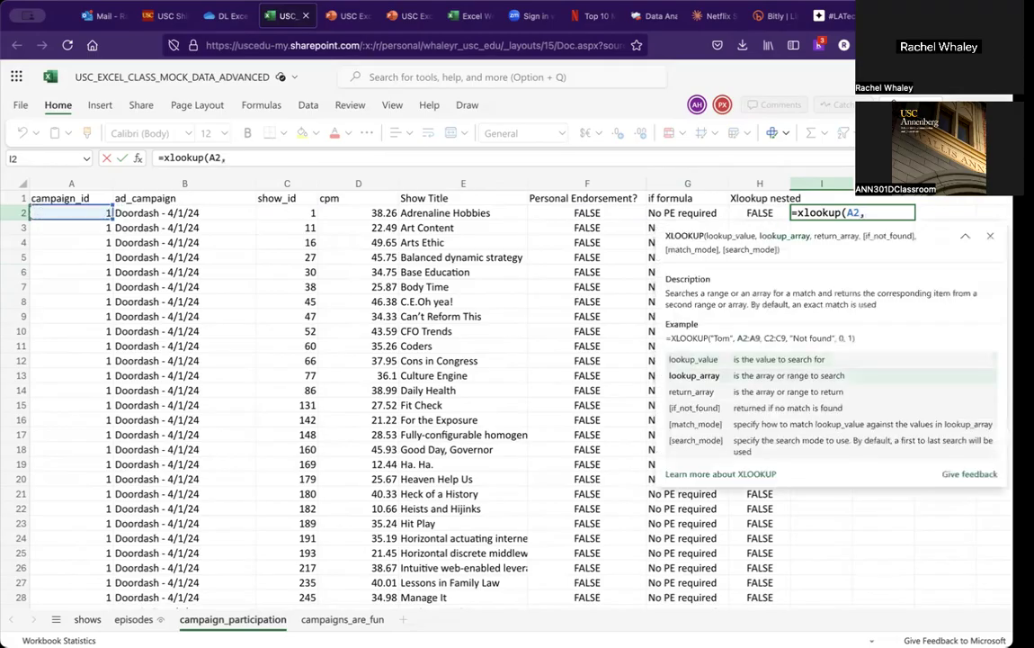
left_click(87, 619)
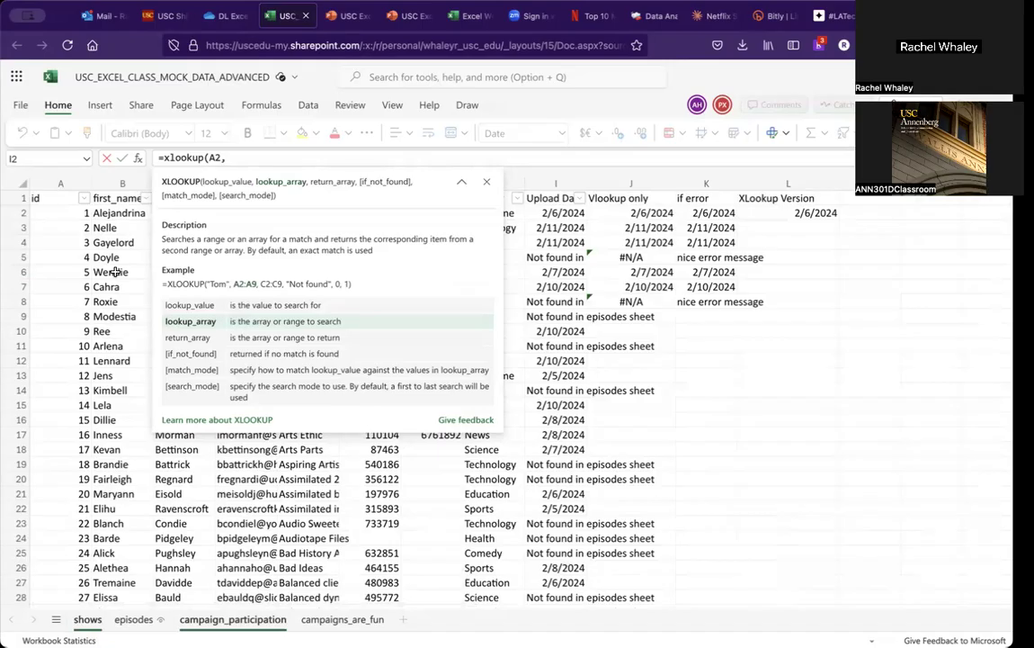
left_click(60, 183)
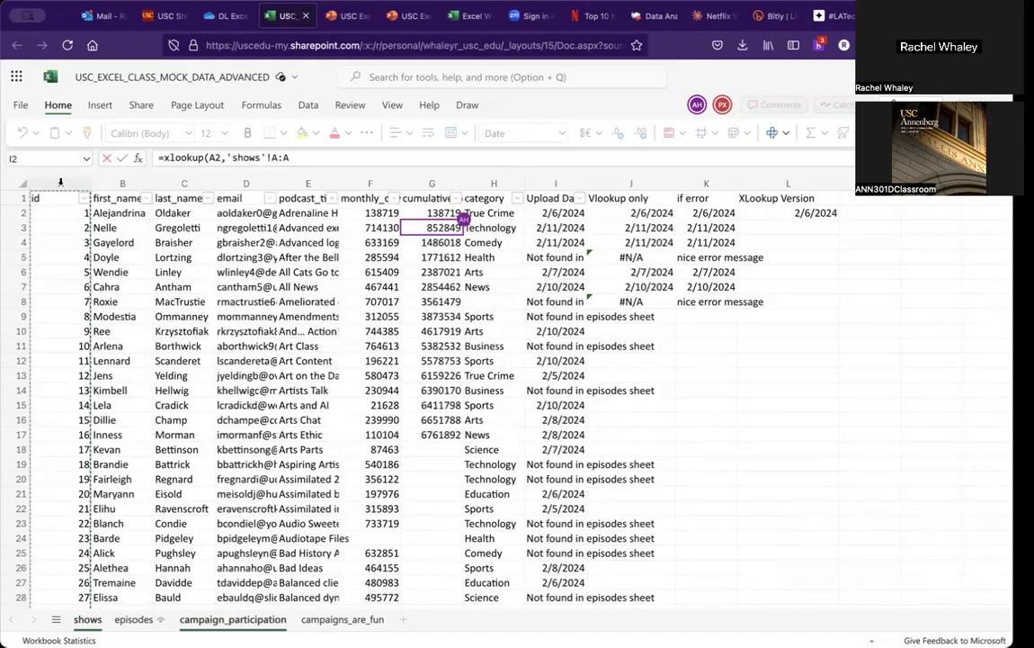
left_click(328, 158)
type(",")
left_click(485, 182)
left_click(378, 179)
type(")")
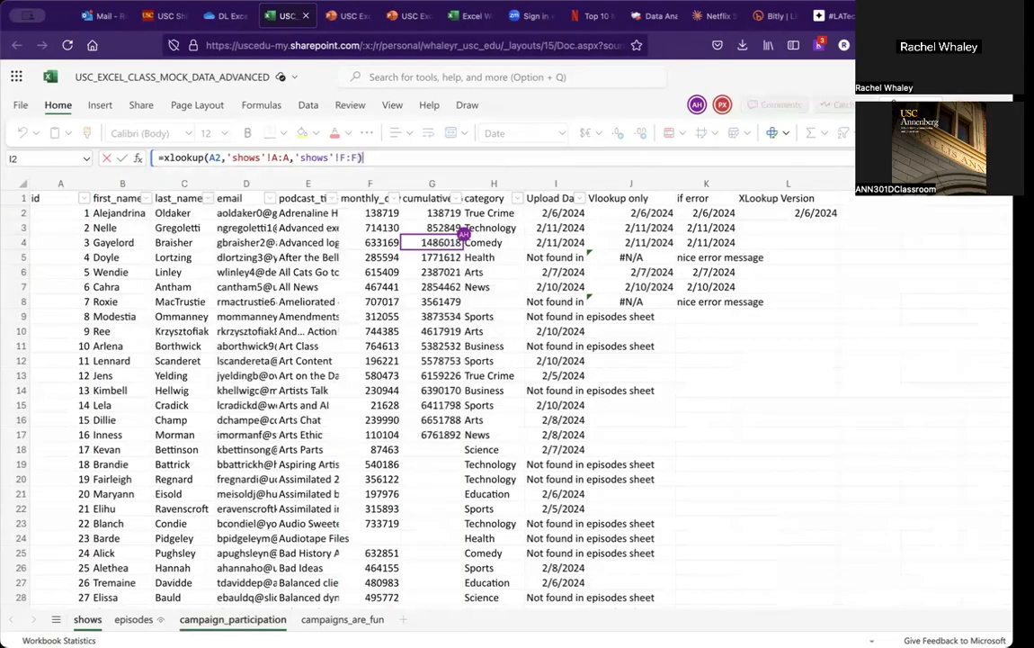
key("Return")
left_click(837, 213)
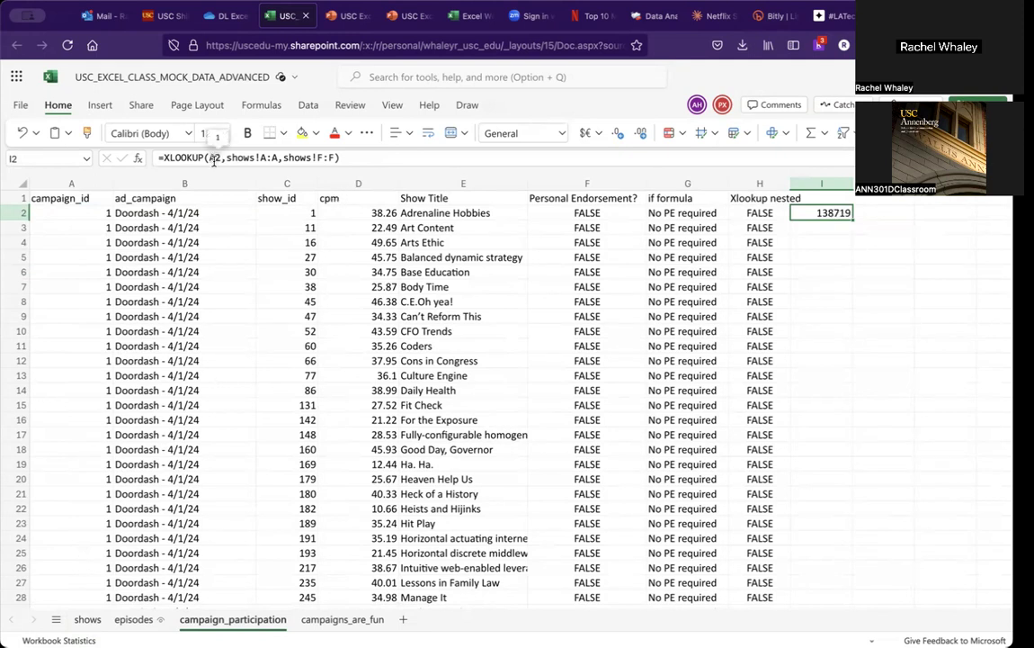
Step: Compare the campaign_id in A2 with the shows sheet's id column, then reselect I2
left_click(50, 211)
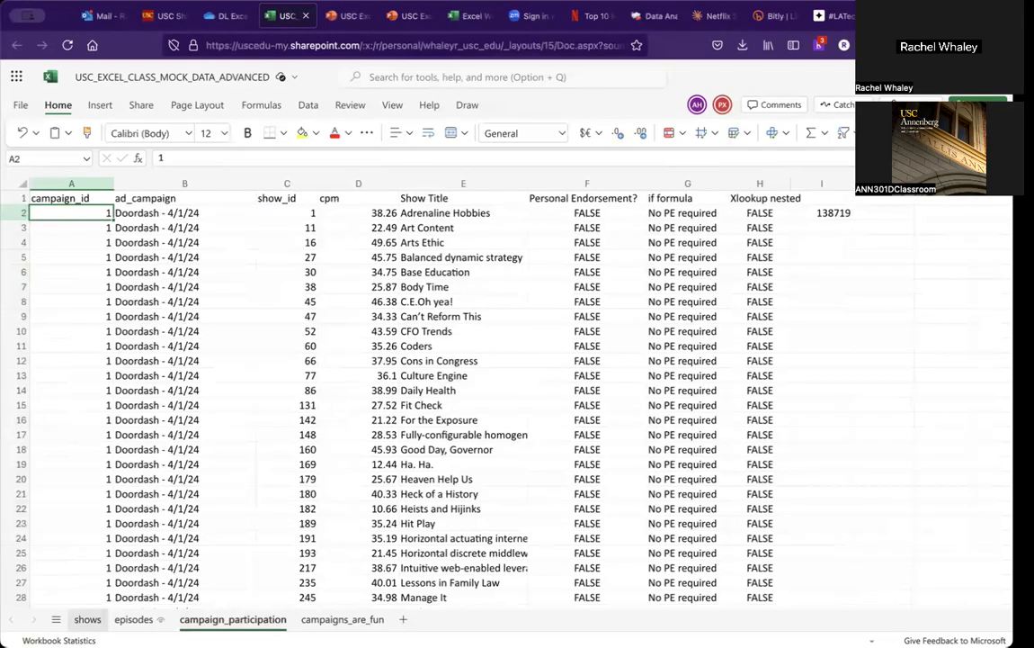
left_click(86, 618)
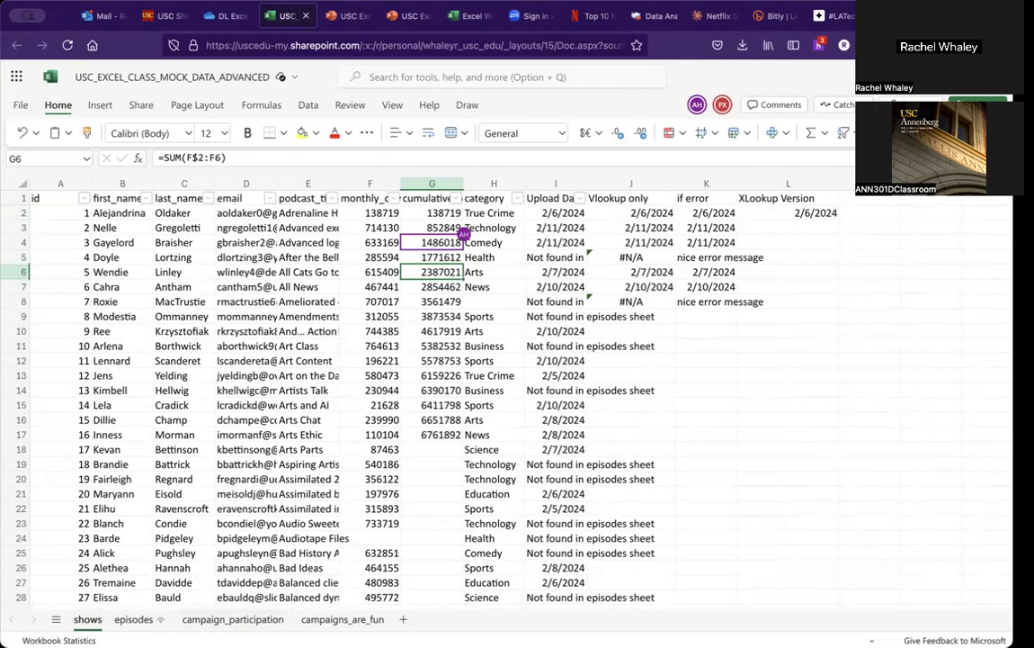
left_click(230, 619)
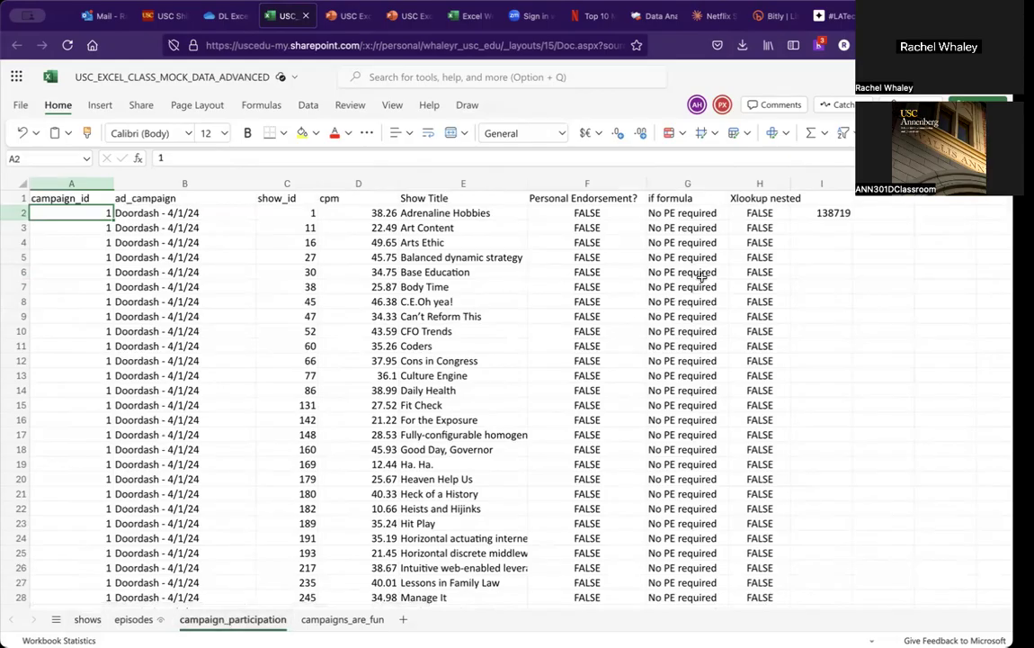
left_click(801, 214)
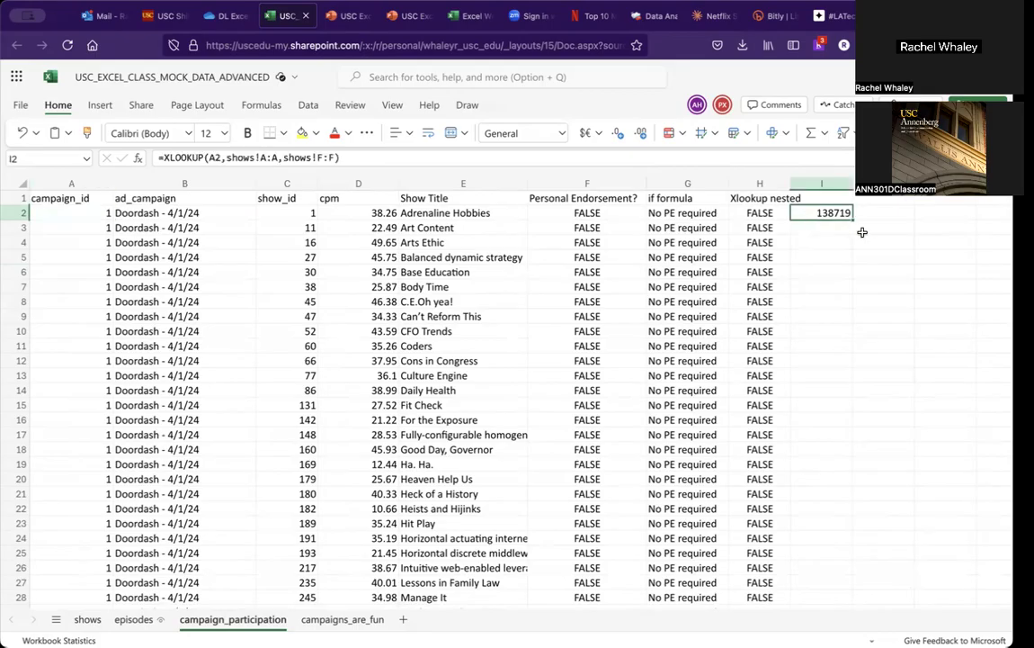
Step: Fill I2's XLOOKUP formula down to I6 and check the copied references
left_click_drag(852, 221, 851, 274)
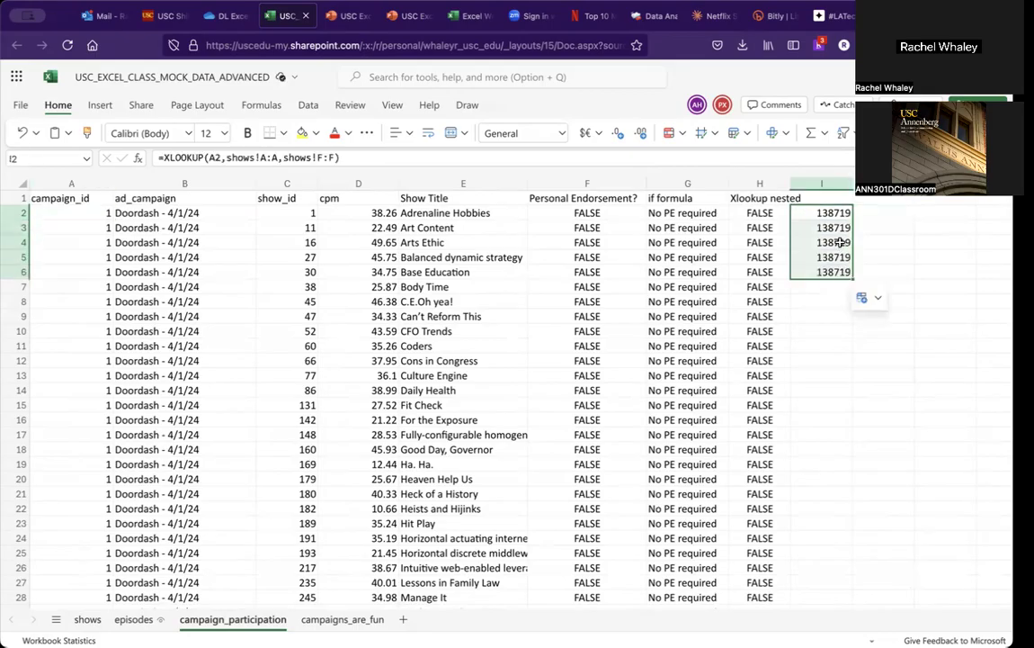
left_click(841, 243)
key("Up")
key("Up")
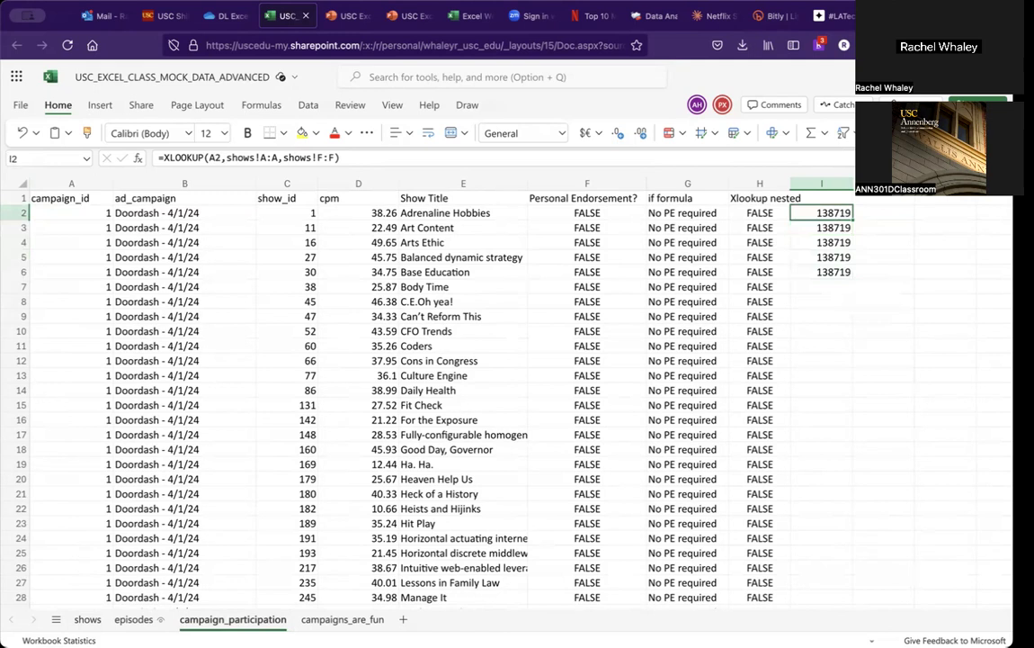
key("Down")
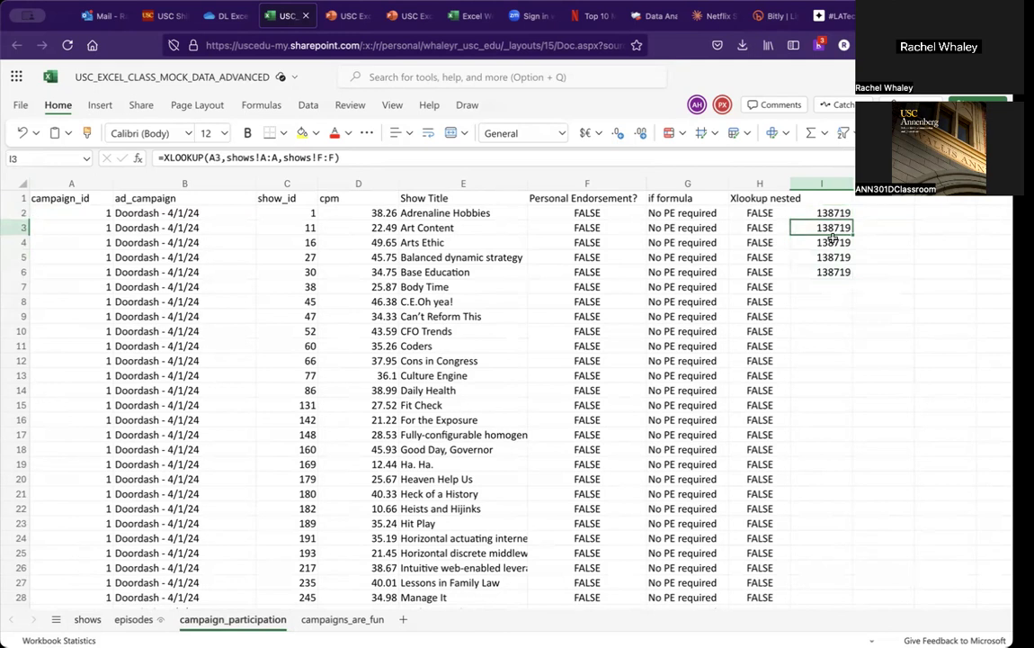
key("Up")
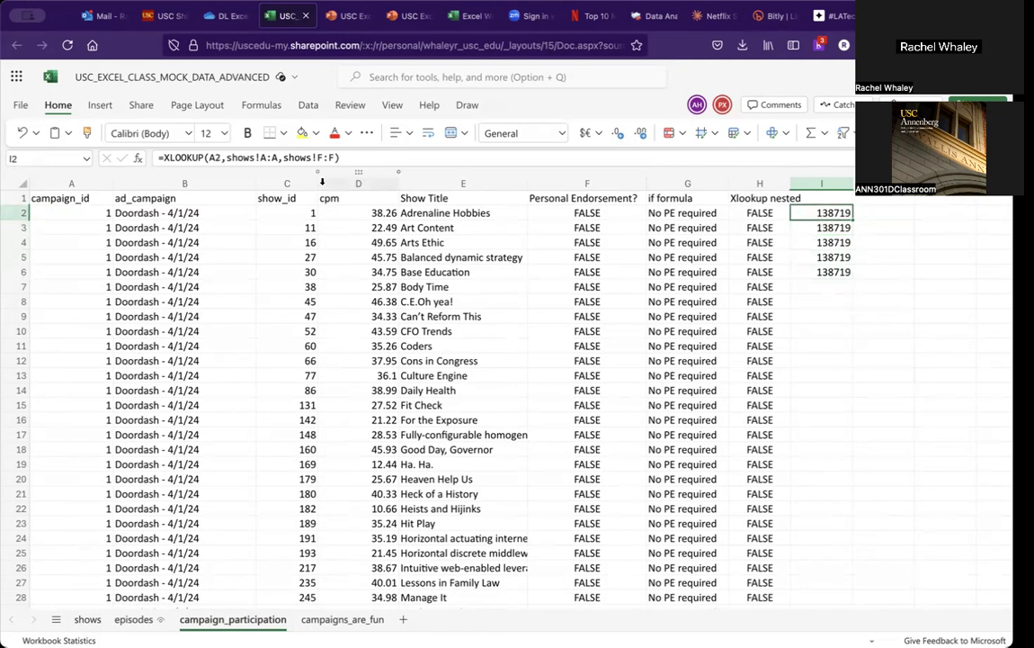
Step: Change I2's lookup value to C2 so the formula reads =XLOOKUP(C2,shows!A:A,shows!F:F)
left_click(213, 158)
key("BackSpace")
type("C")
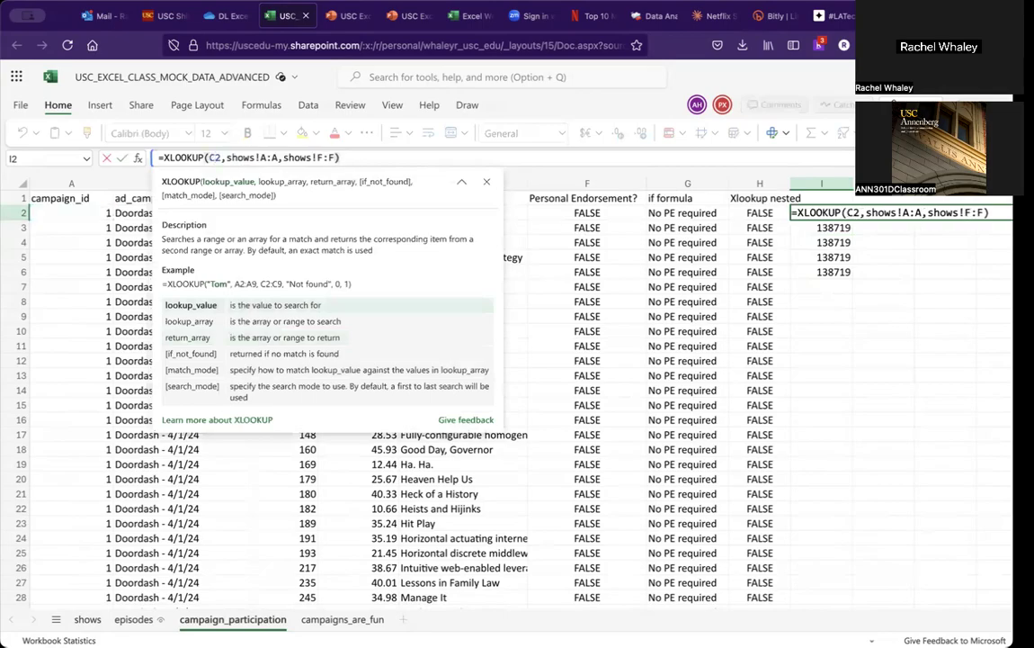
key("Return")
Step: Fill I2's corrected XLOOKUP formula down to I6, then down the entire column
left_click(817, 216)
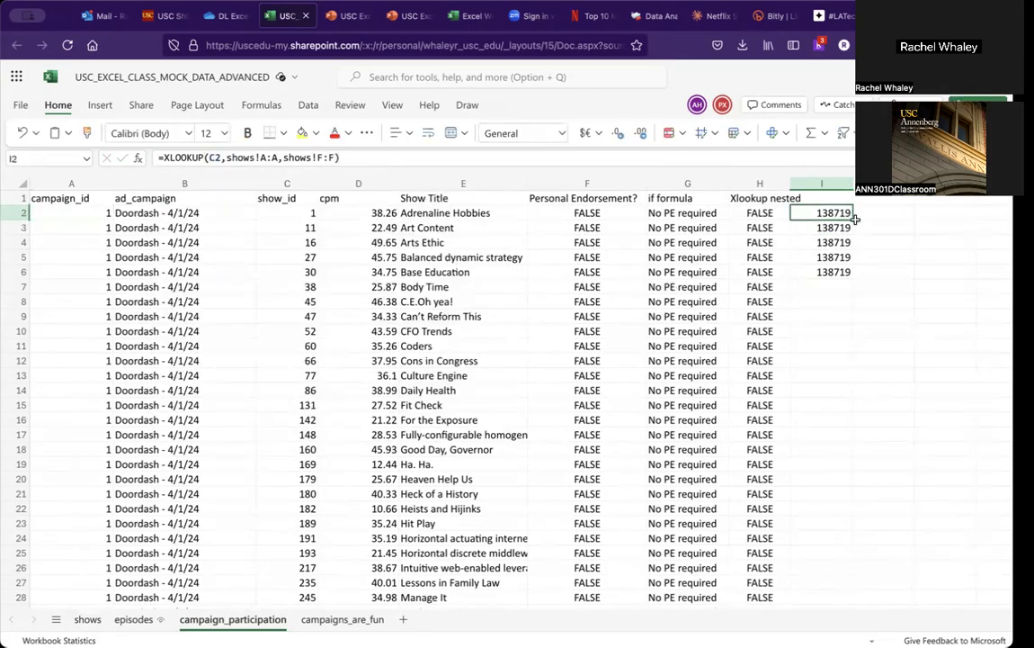
left_click_drag(854, 220, 851, 270)
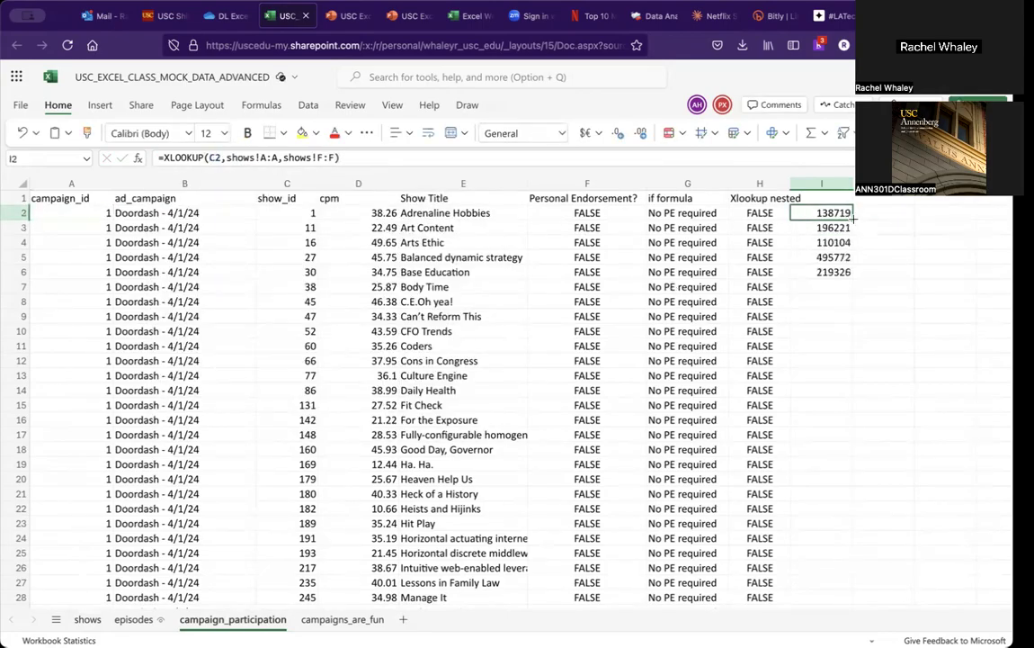
left_click(849, 272)
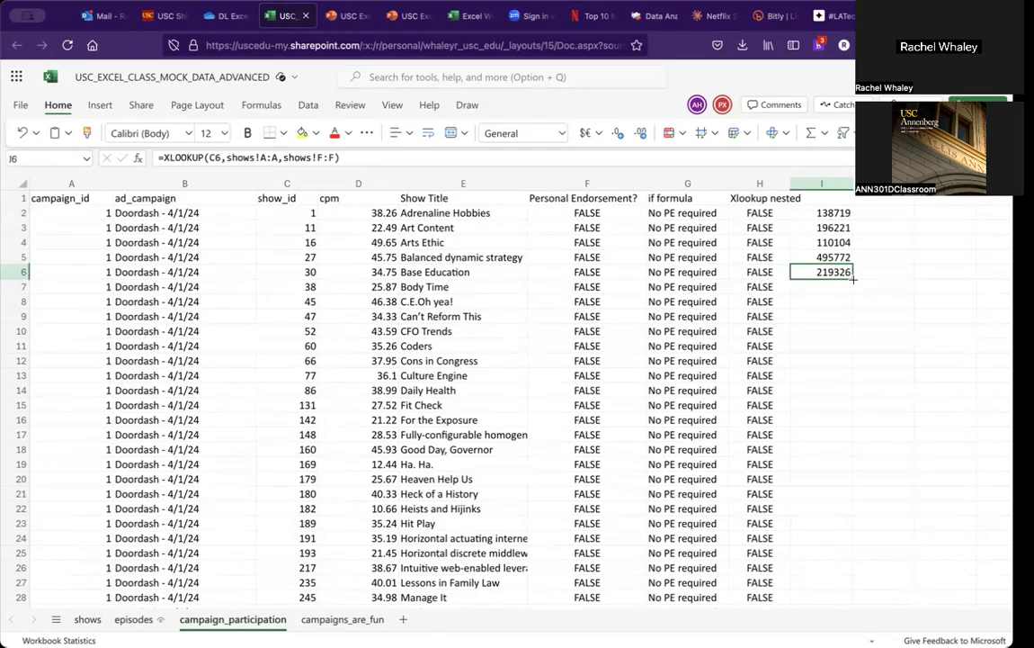
double_click(853, 279)
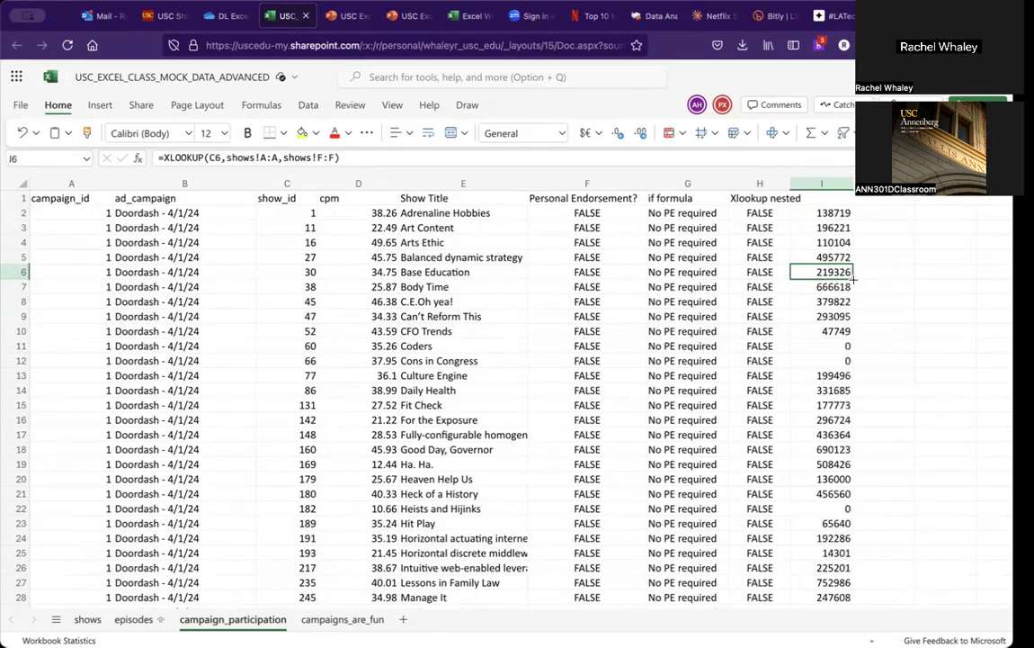
Step: Check the revenue hint on the Activity part 4 slide, then enter =SUM(D2*(I2/1000)) in J2
left_click(341, 15)
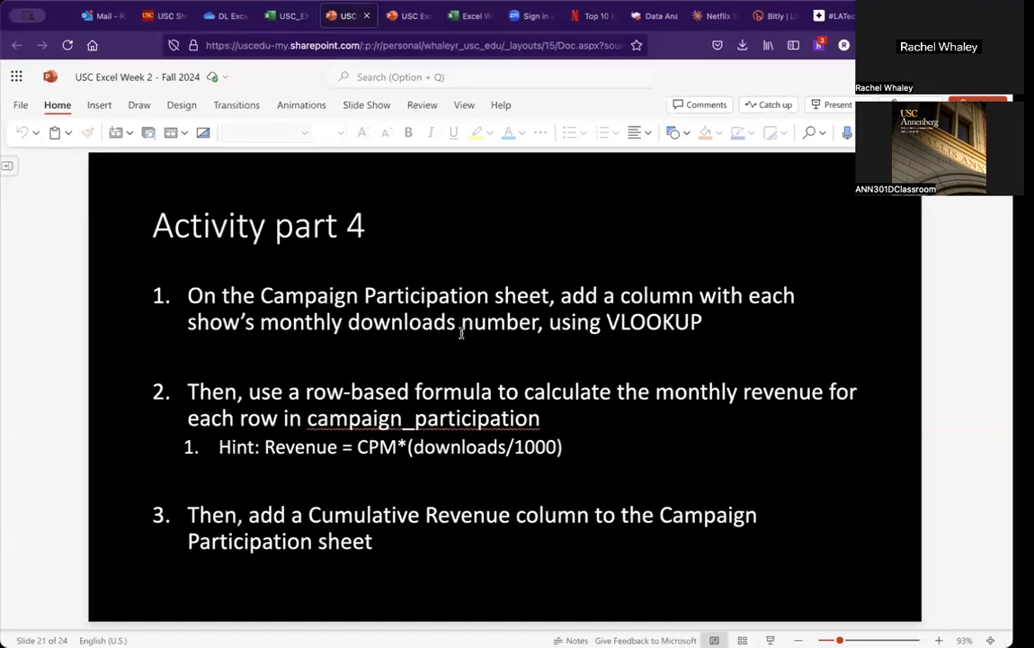
left_click(274, 18)
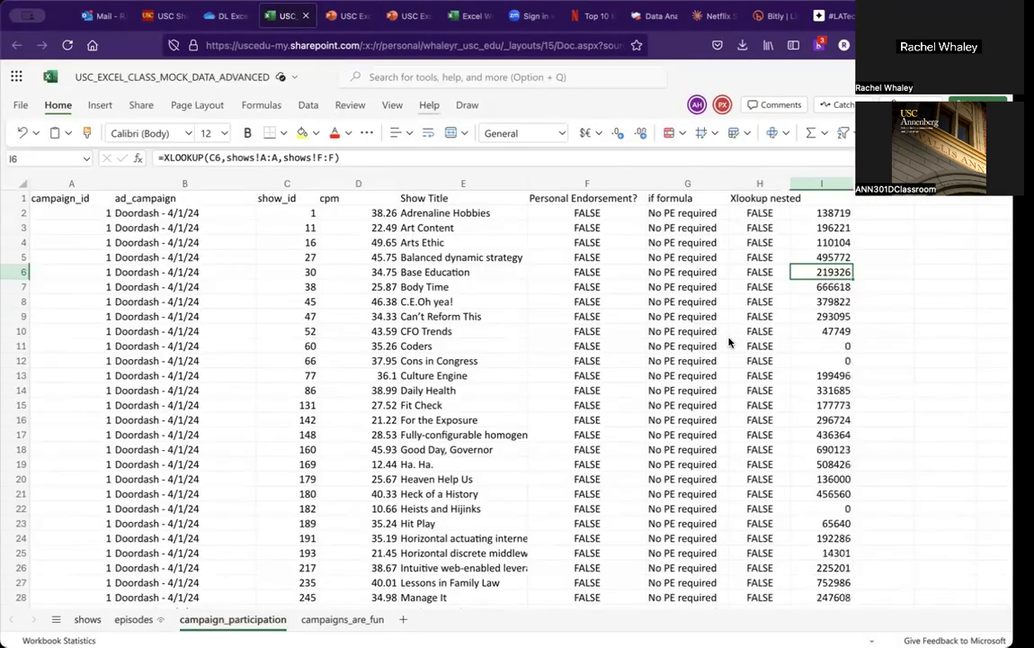
left_click(872, 213)
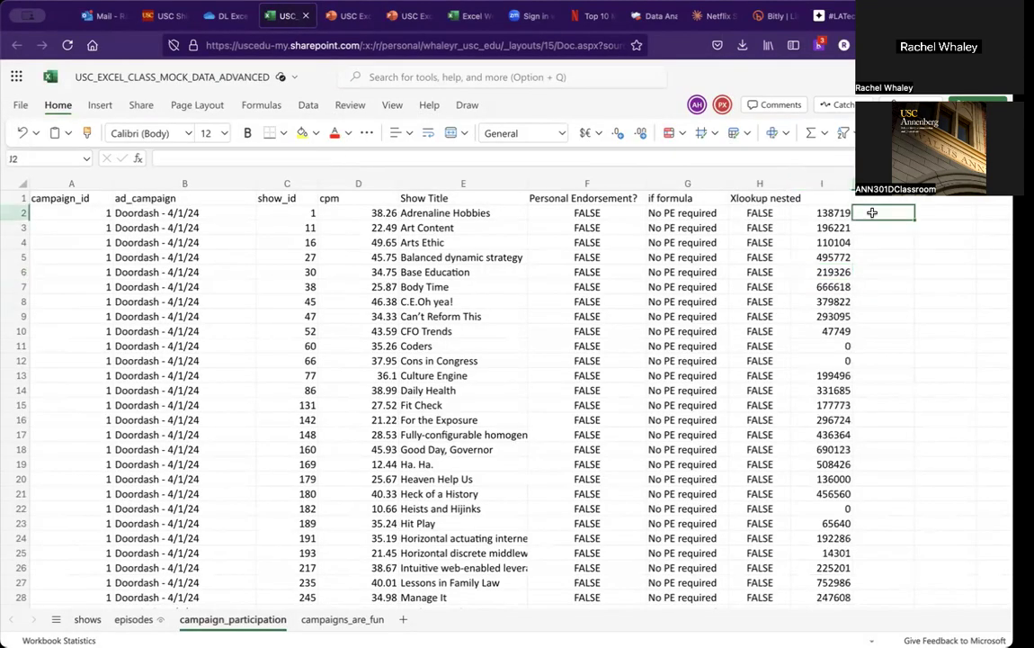
type("=s")
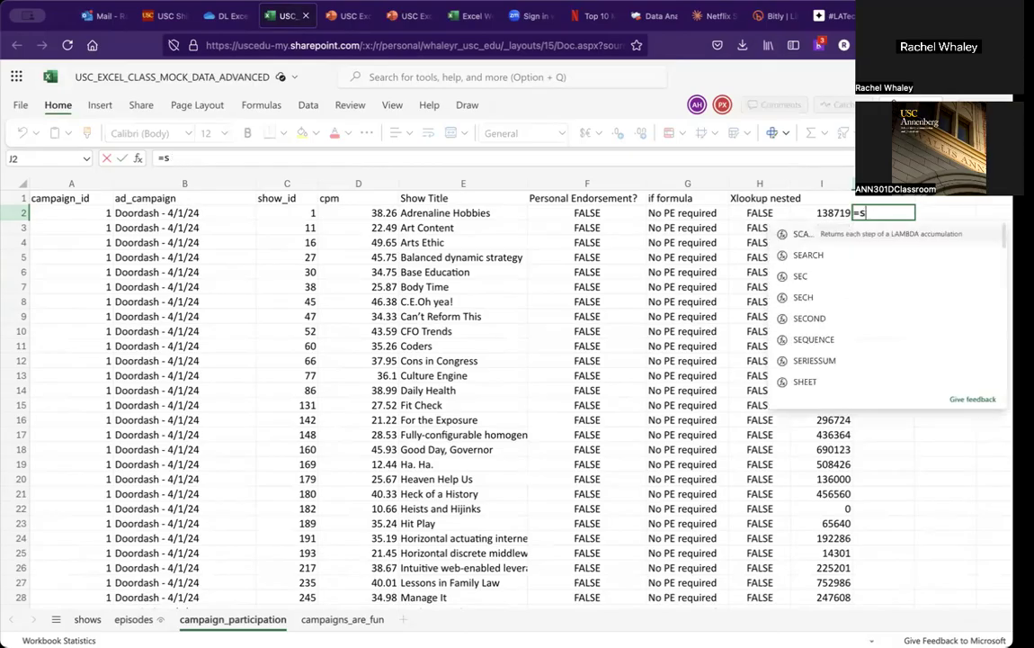
type("um(")
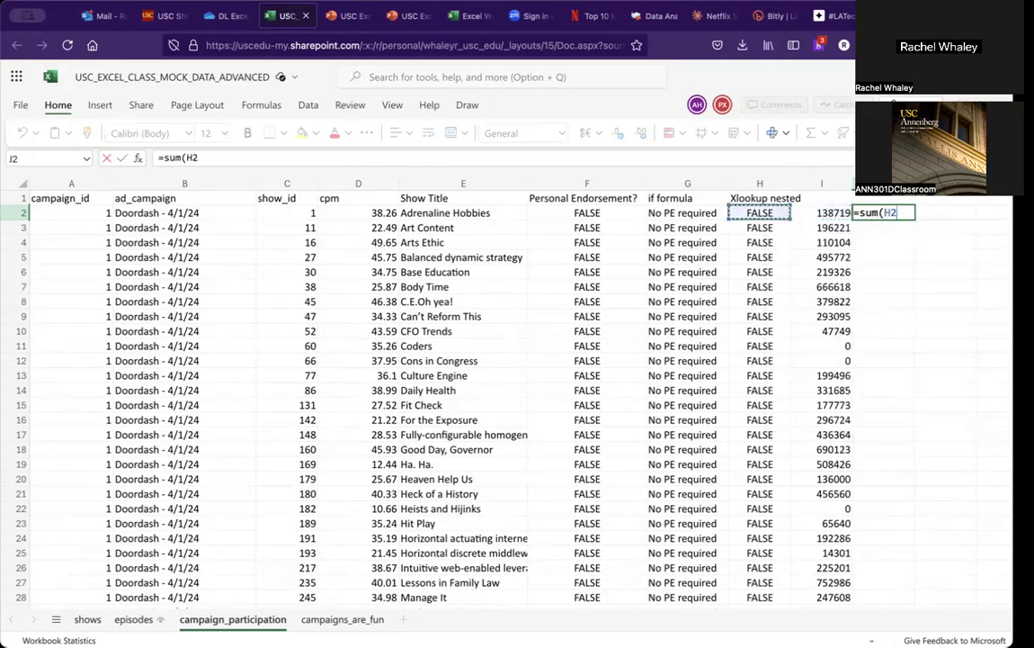
left_click(358, 213)
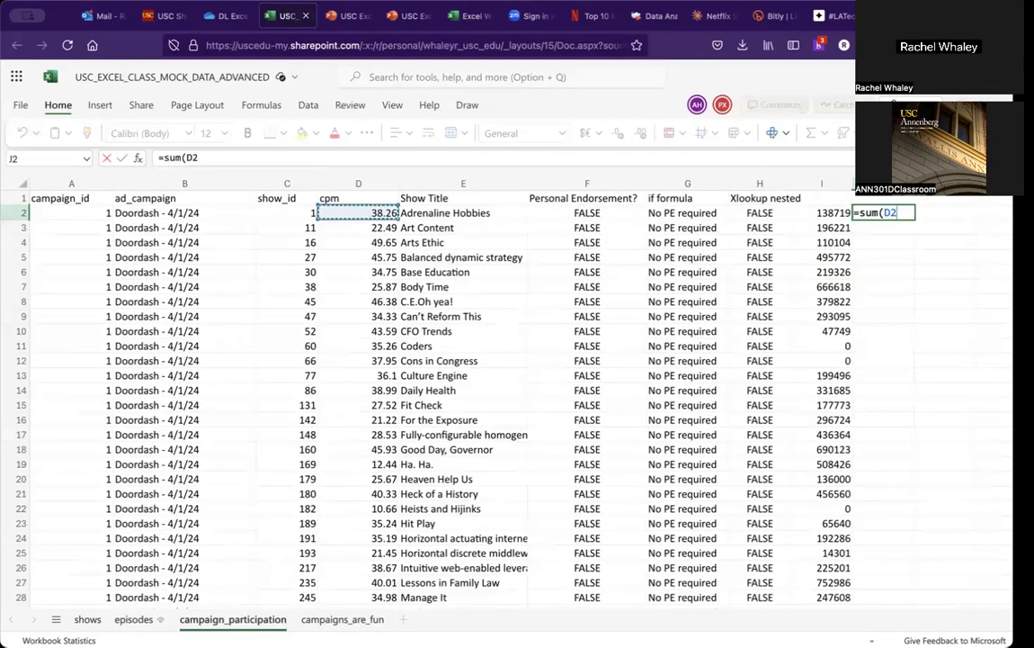
type("*")
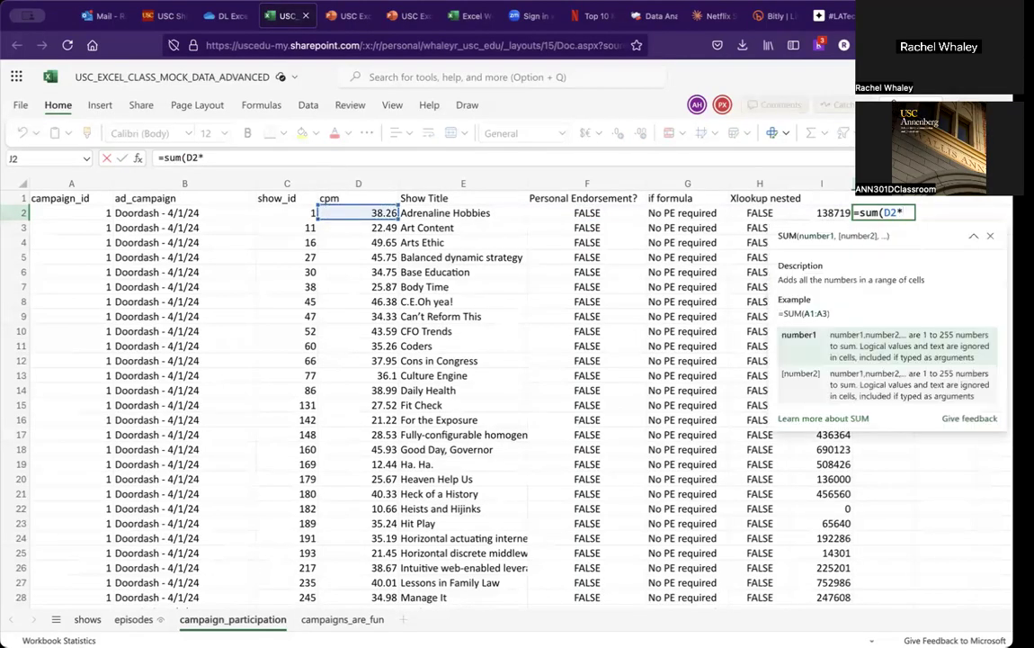
type("(")
left_click(822, 213)
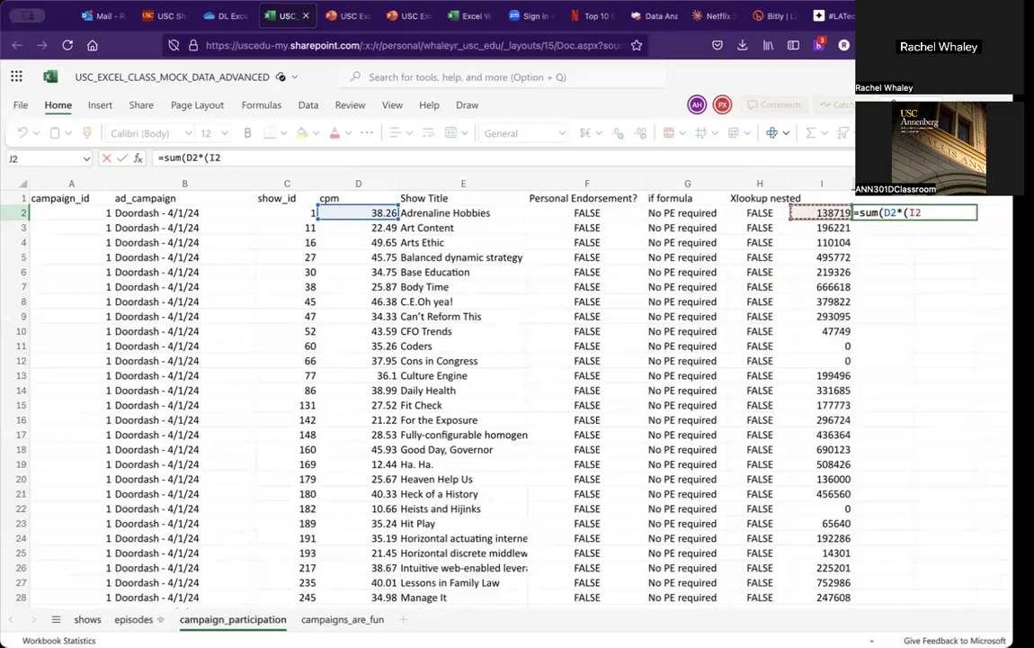
type("/")
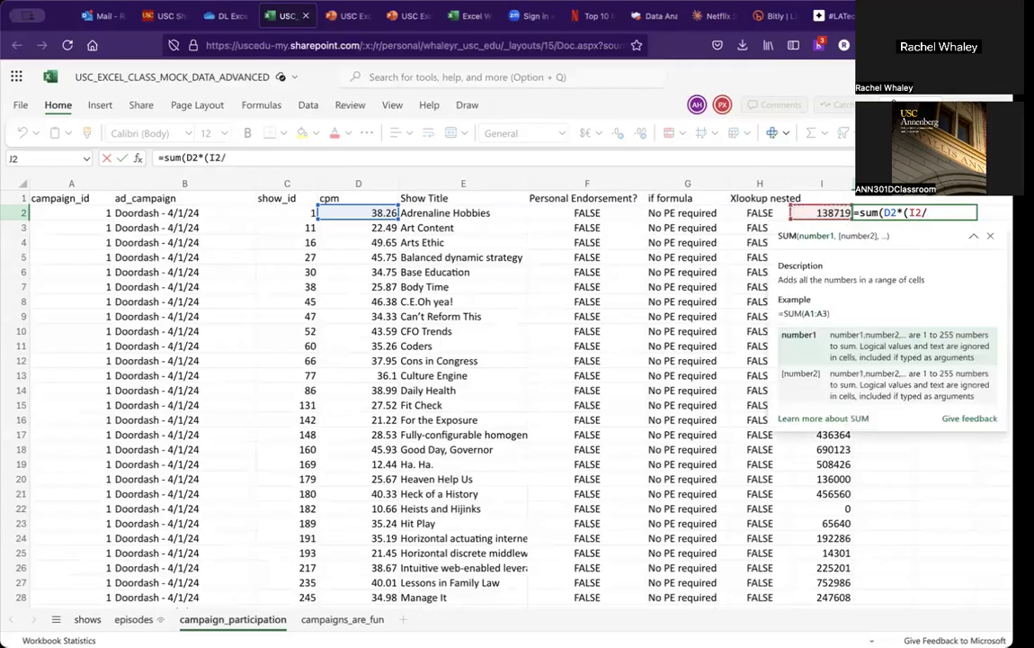
type("1000))")
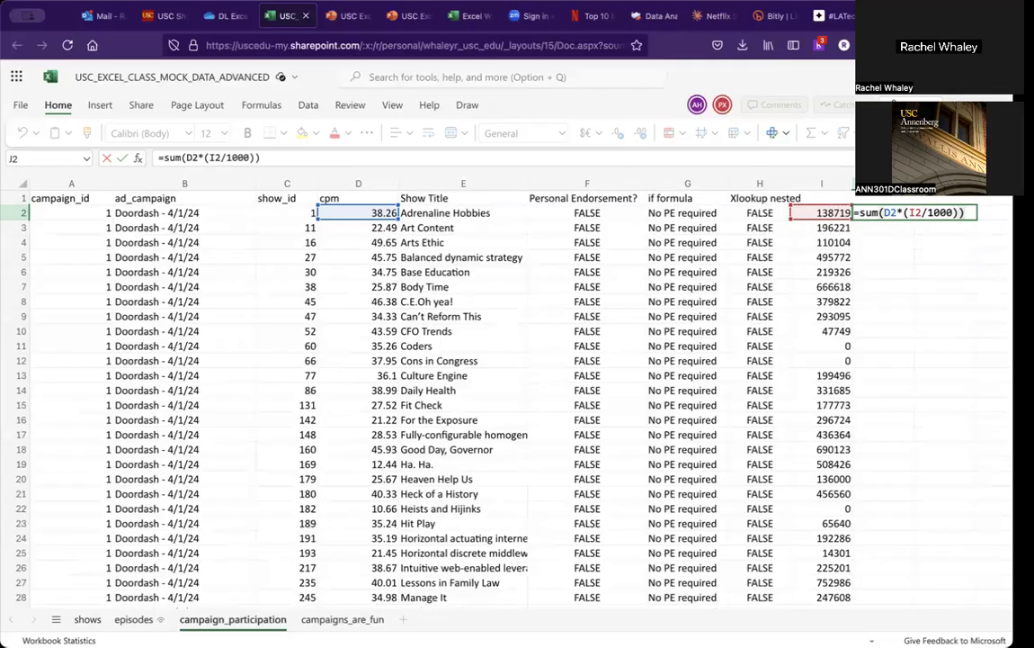
key("Return")
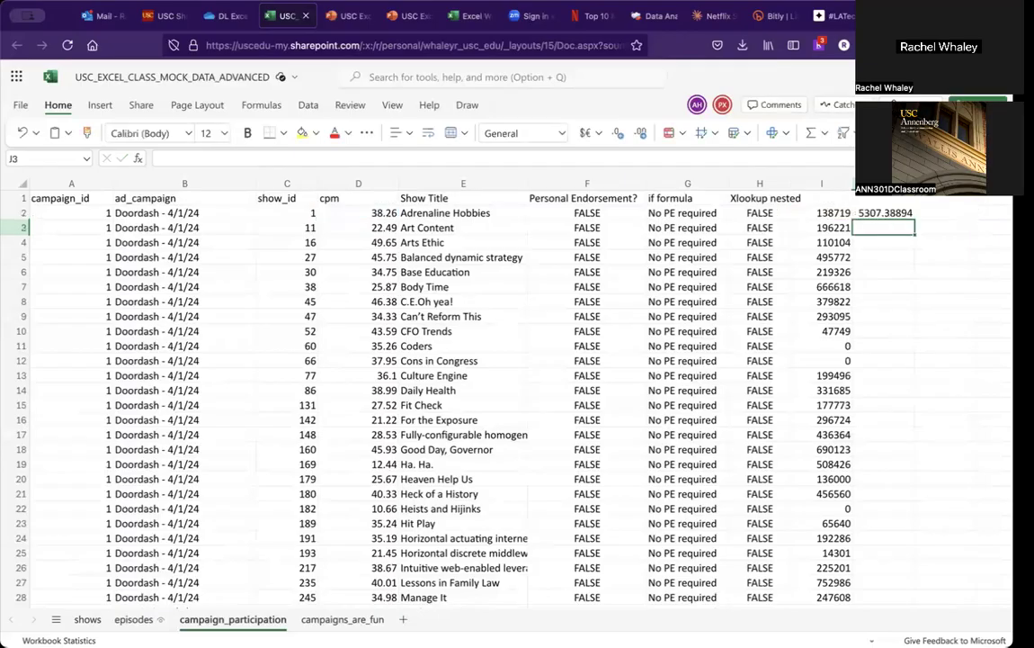
Step: Fill J2's revenue formula down the entire column, then glance back at the activity slide
left_click(909, 214)
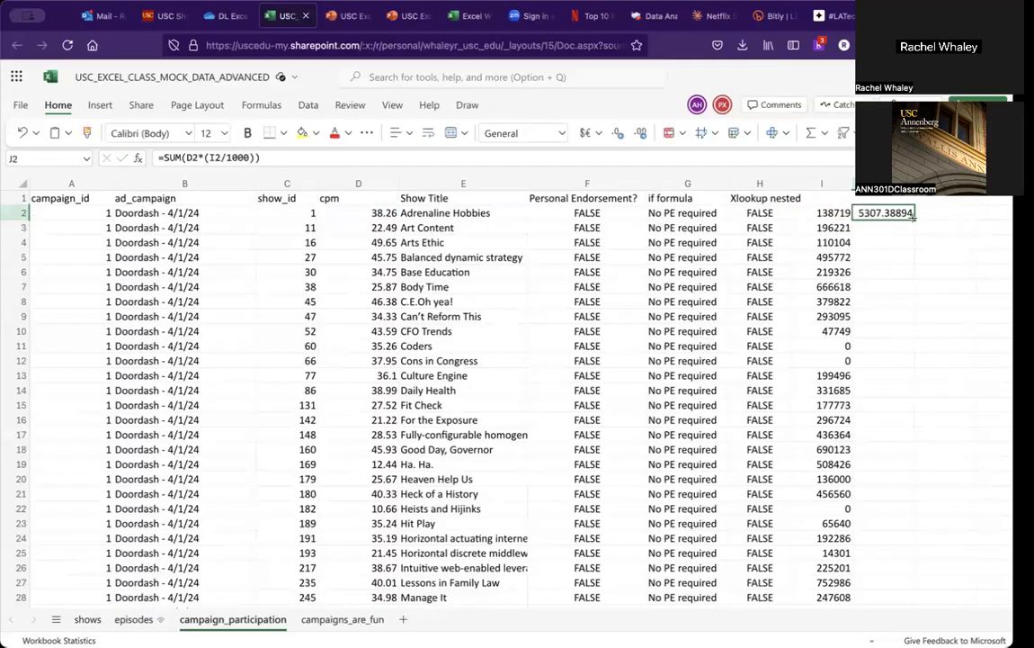
double_click(915, 219)
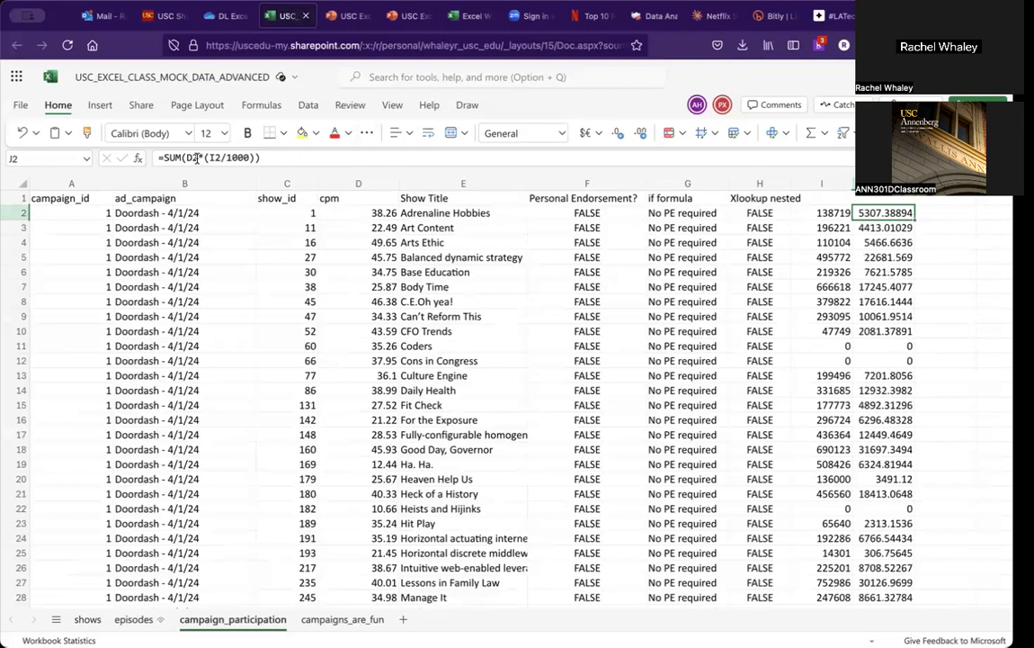
mouse_move(192, 157)
left_click(362, 17)
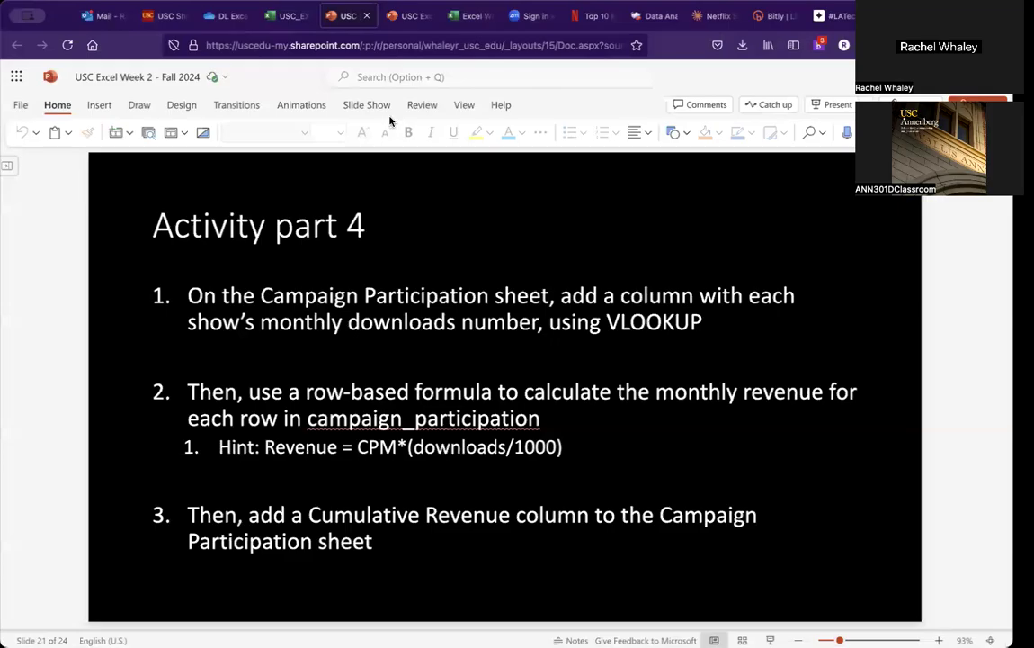
left_click(295, 16)
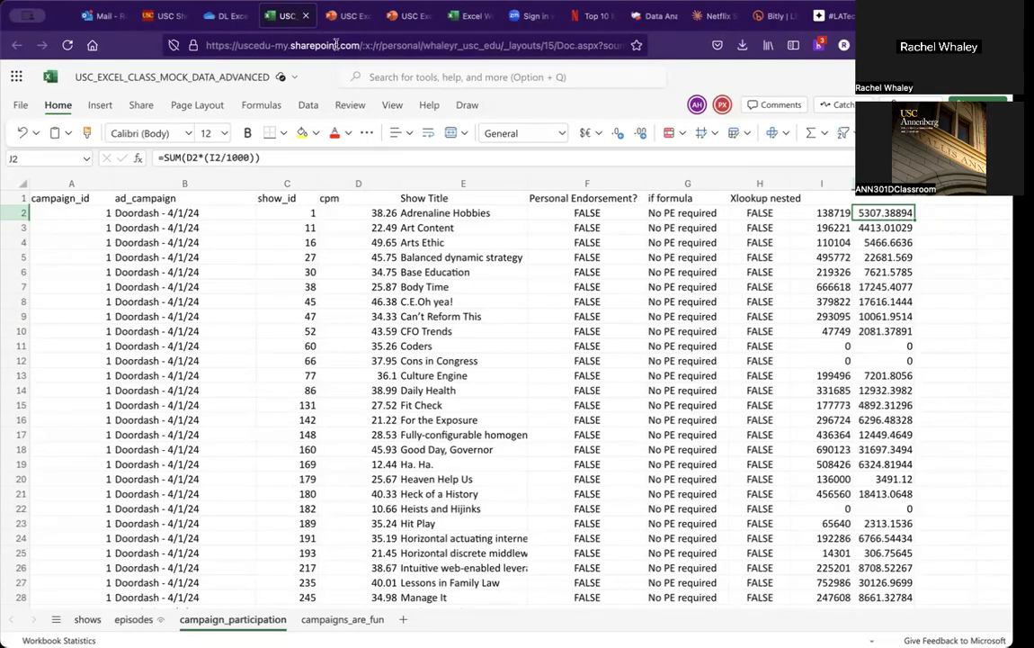
Step: Label the new headers: I1 as downloads, J1 as revenue, and K1 as cumulative revenue
left_click(821, 200)
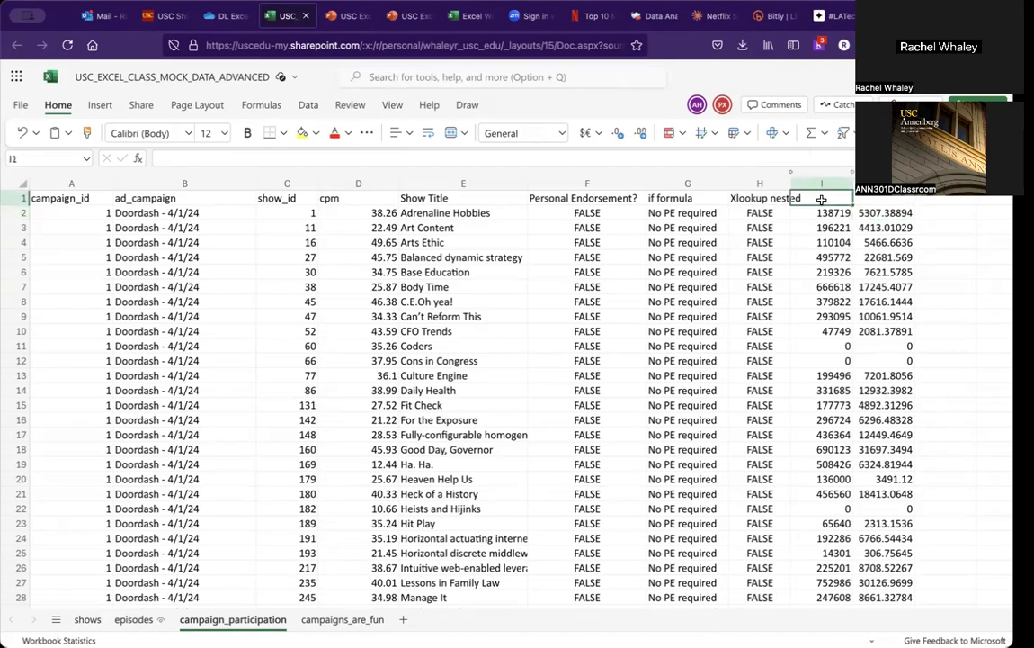
type("downloads")
key("Tab")
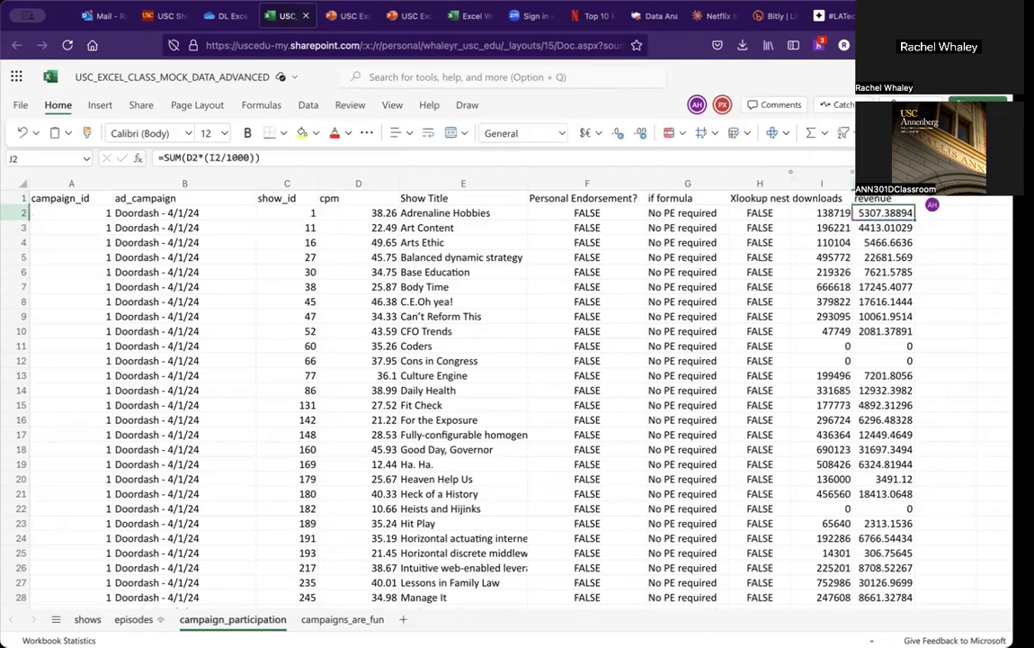
key("Tab")
type("cu")
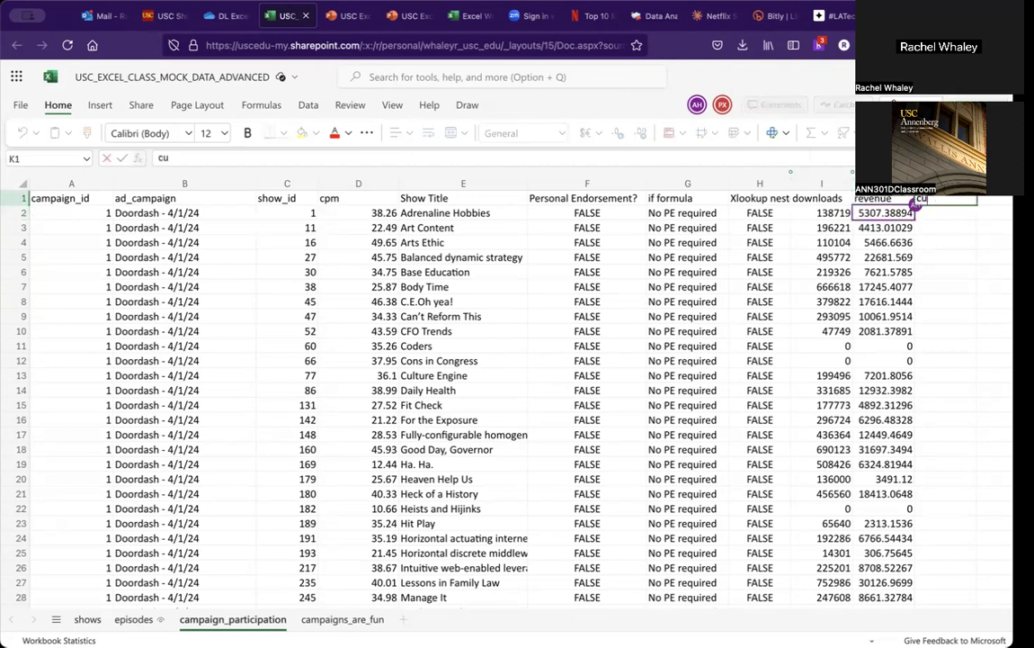
type("mulative revenue")
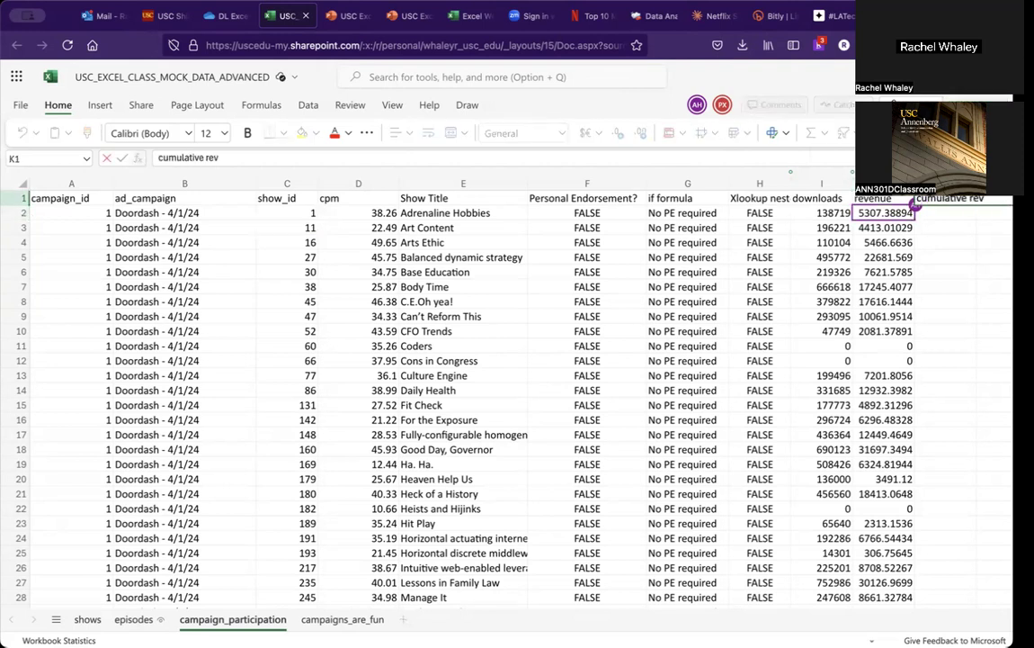
key("Return")
Step: Start the cumulative revenue in K2 with a formula equal to J2
type("=")
key("Left")
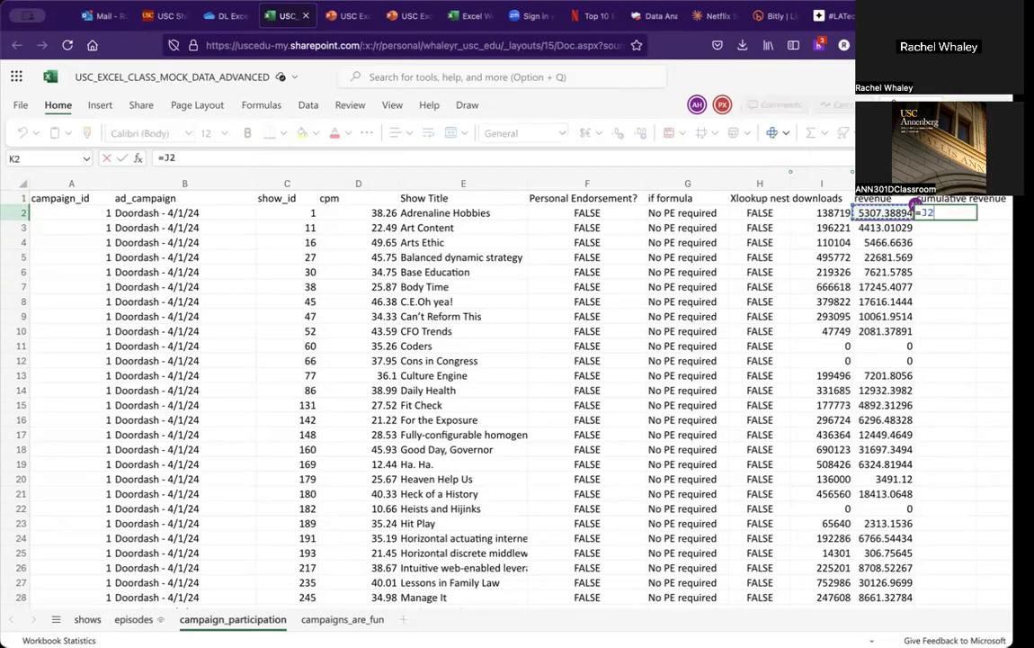
key("Return")
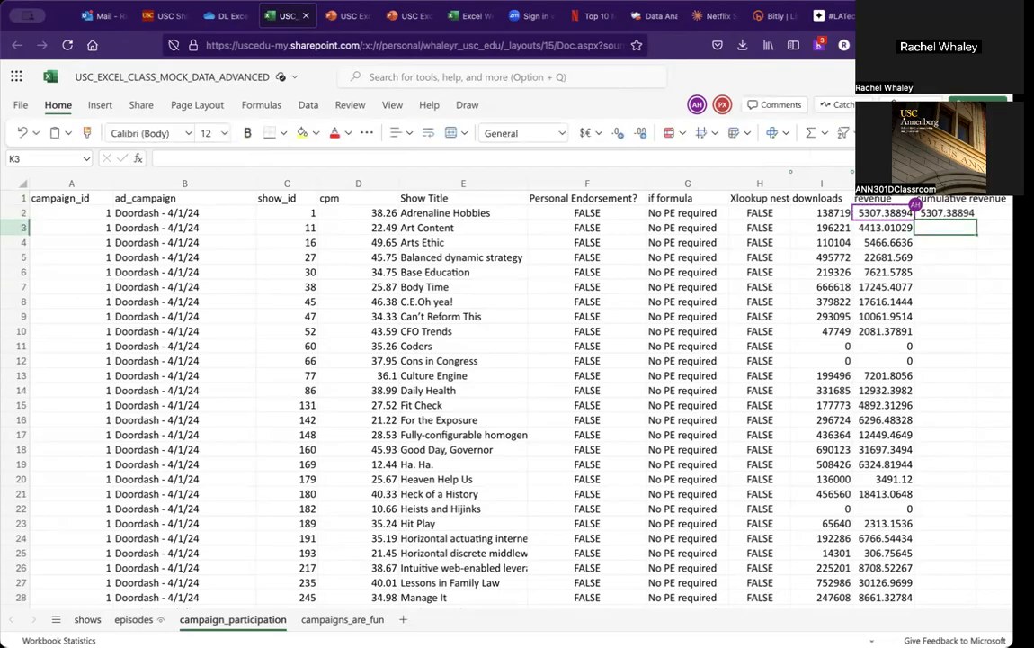
Step: Format the whole revenue column J as Currency
left_click(884, 183)
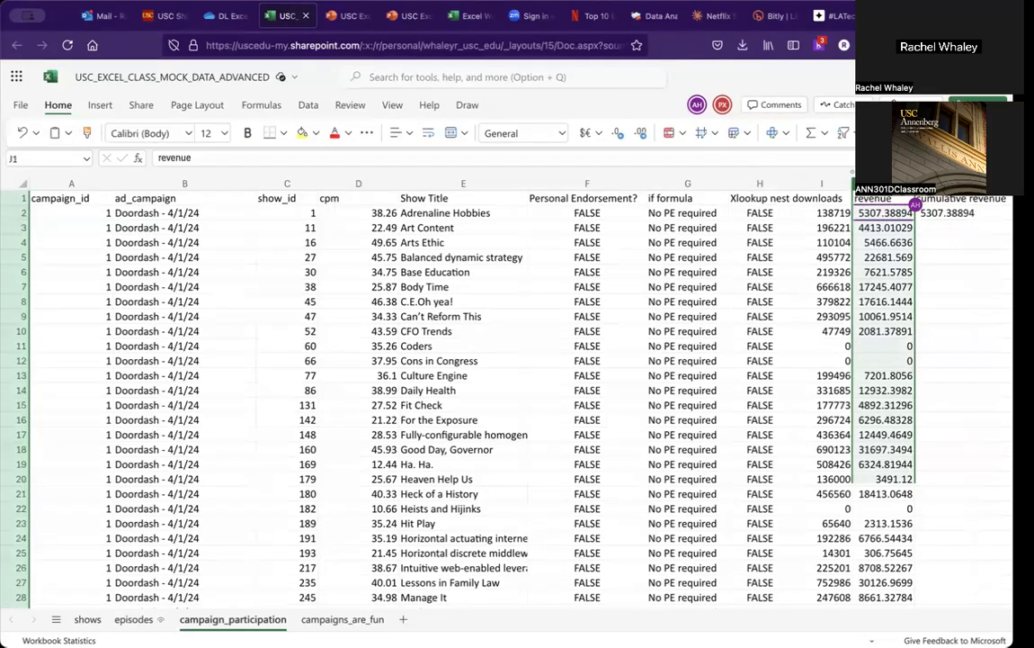
left_click(550, 133)
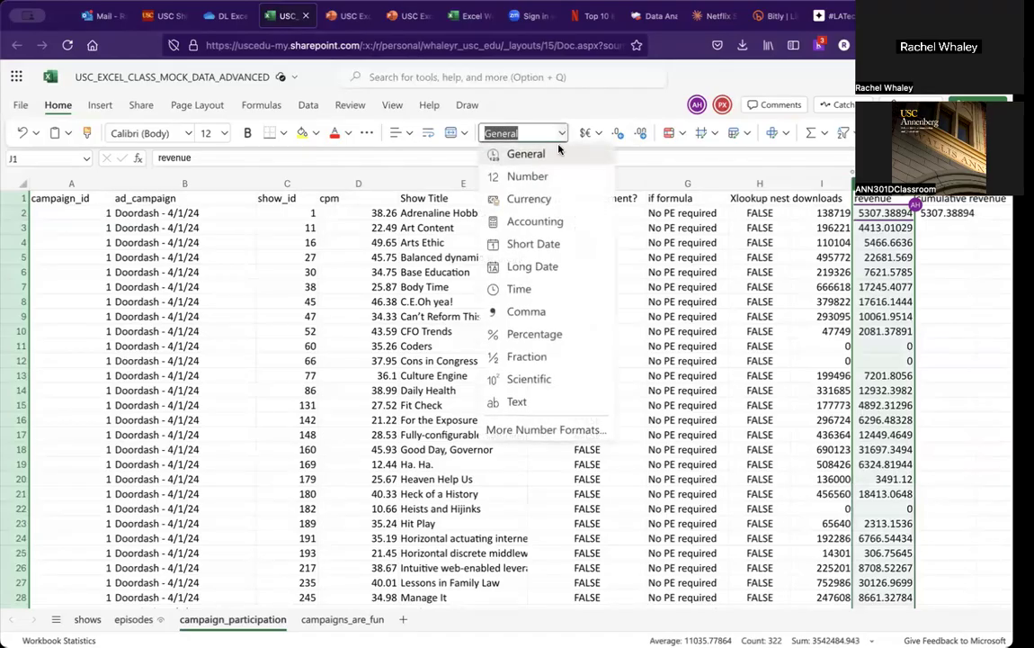
left_click(534, 199)
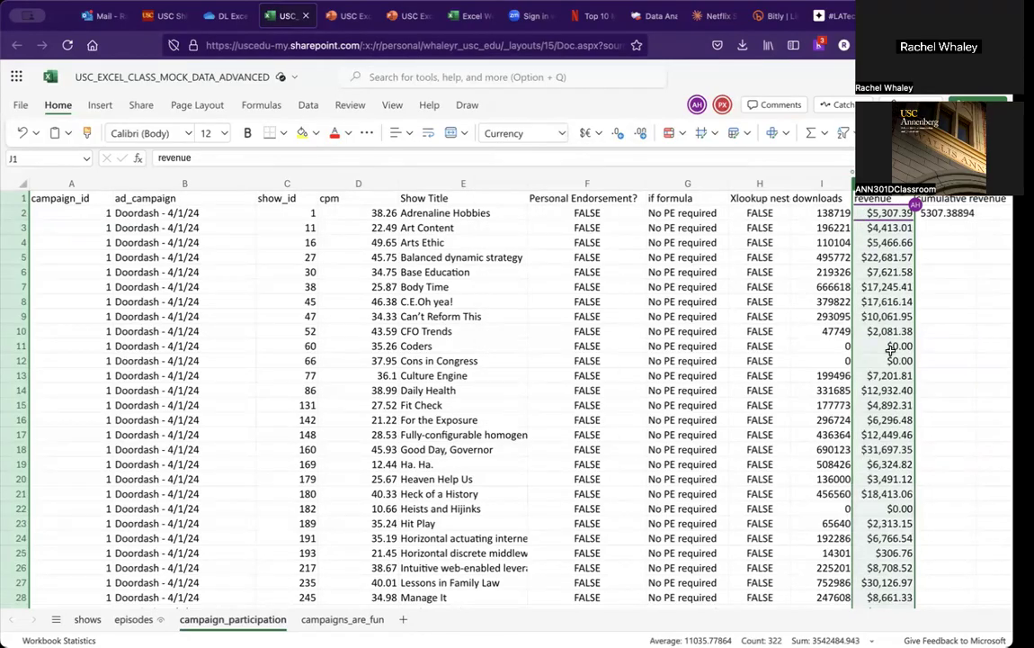
Step: Enter a running-total formula in K3 that sums revenue from J2 through J3
left_click(939, 228)
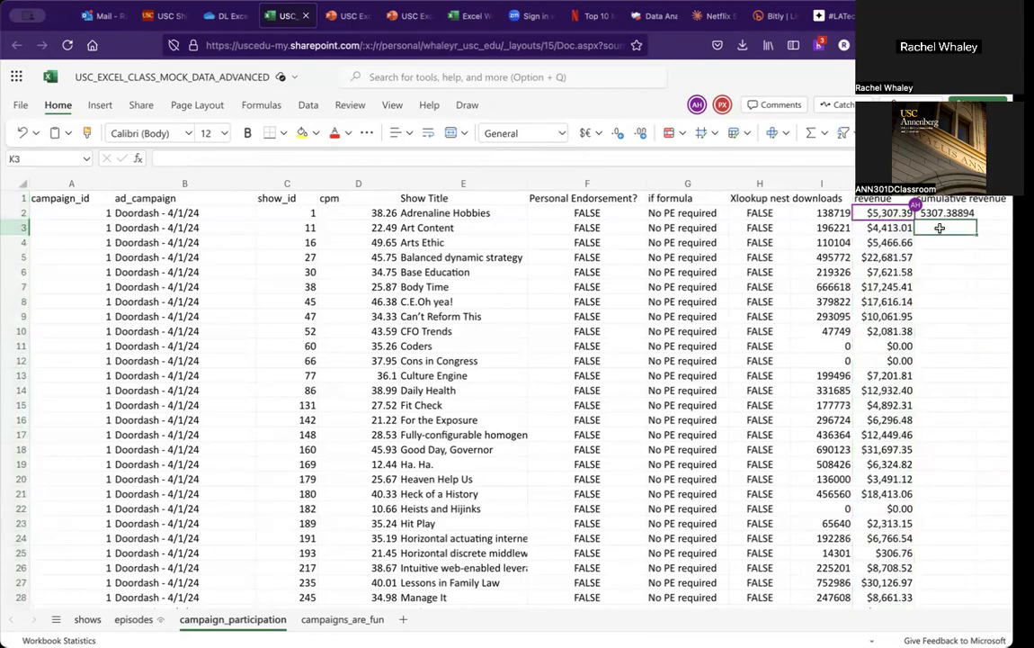
type("=sum(")
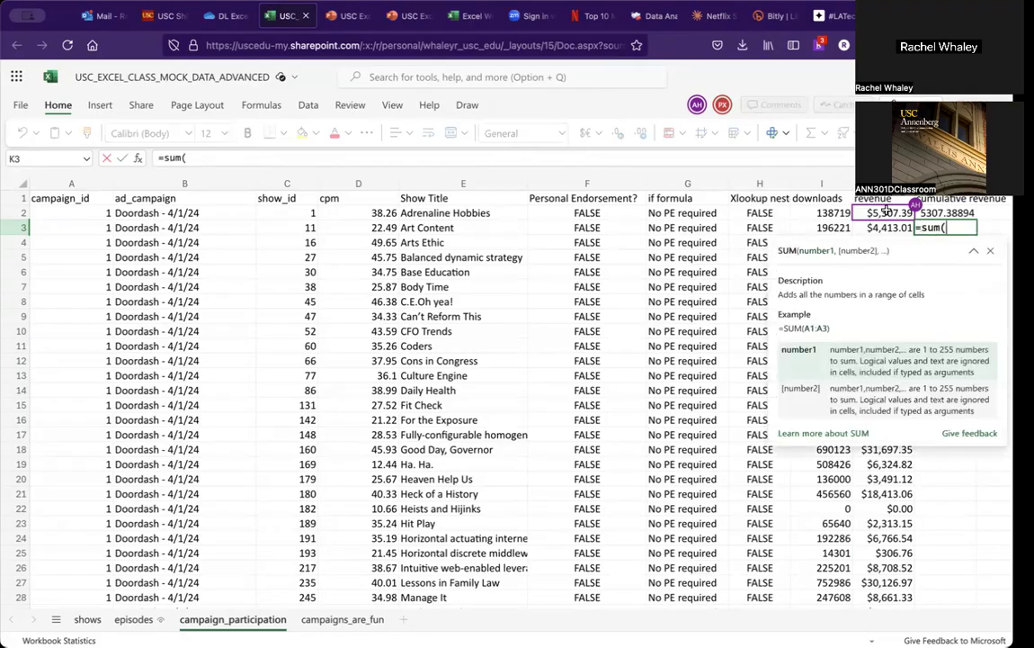
left_click(886, 212)
type(":")
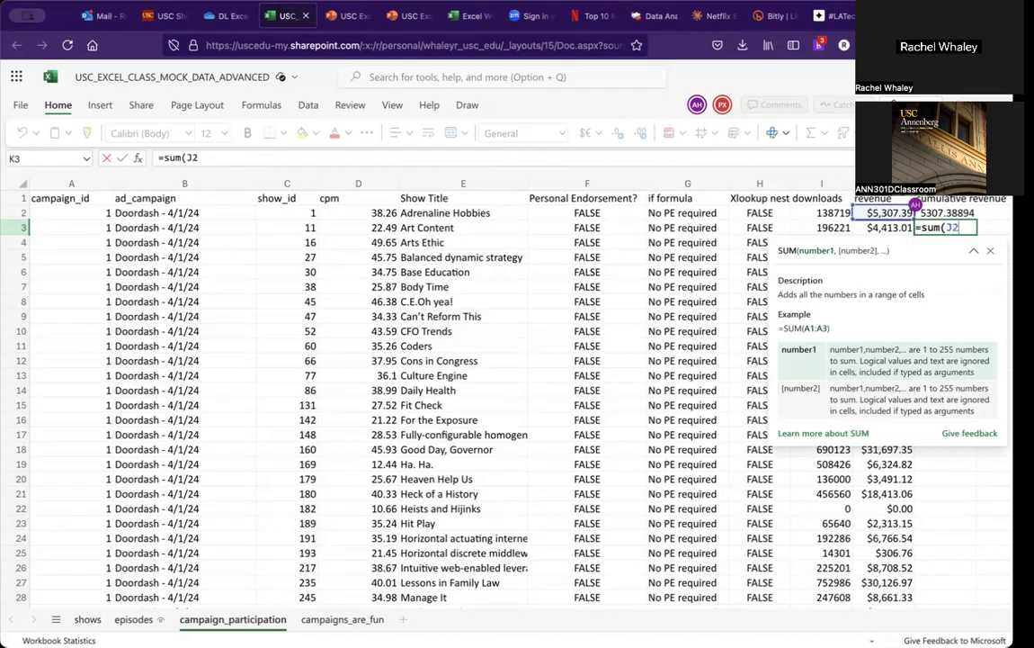
type("K")
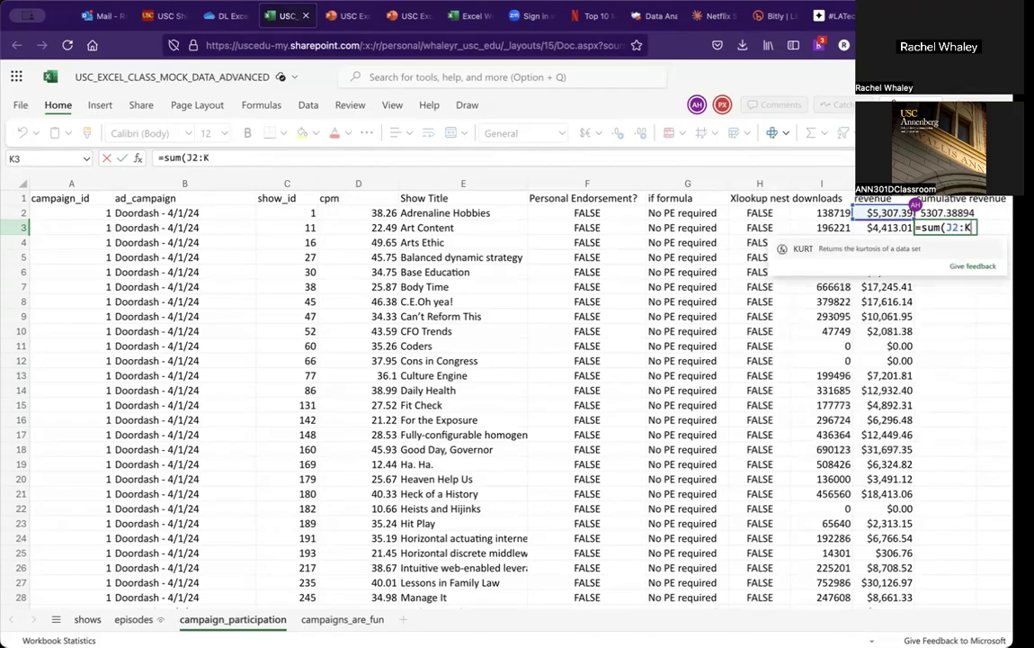
key("BackSpace")
type("J3)")
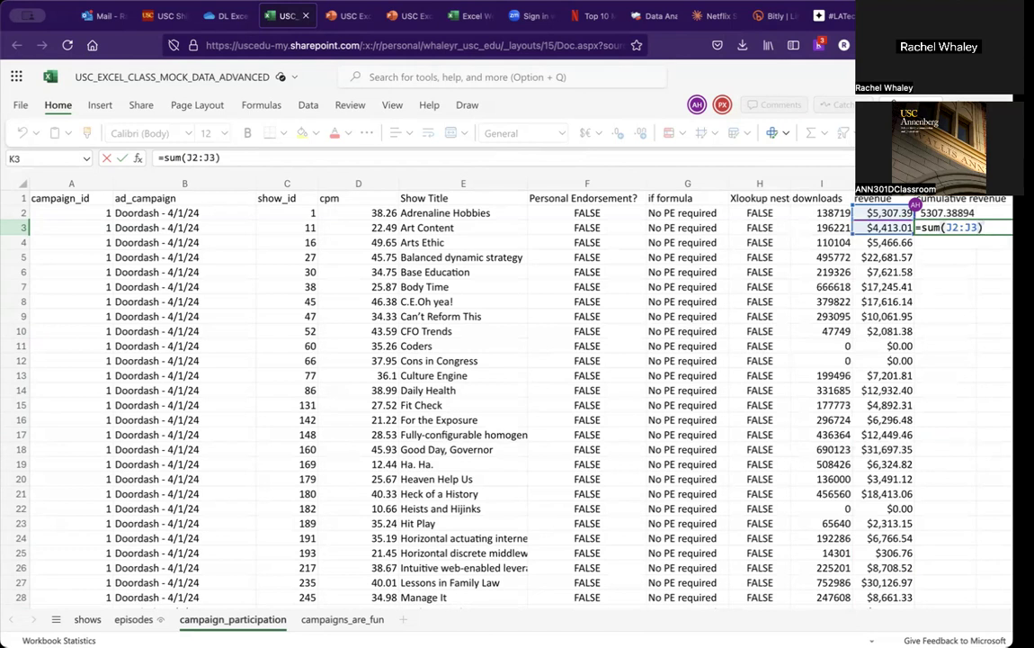
key("Left")
key("Left")
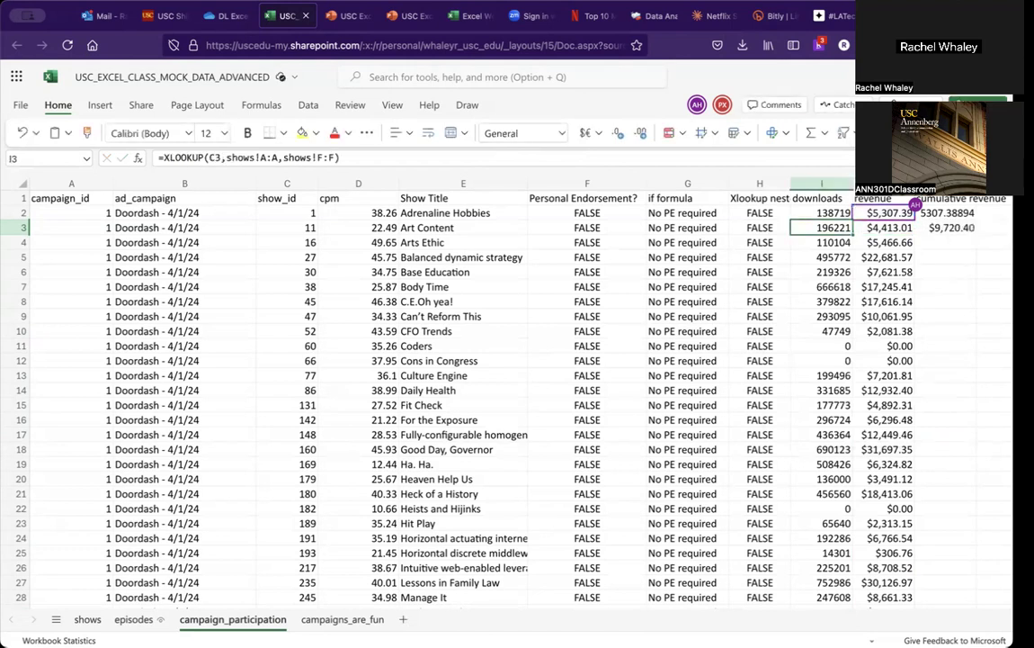
Step: Lock the sum's starting row as J$2 in K3, then fill the cumulative formula down the whole column
left_click(957, 229)
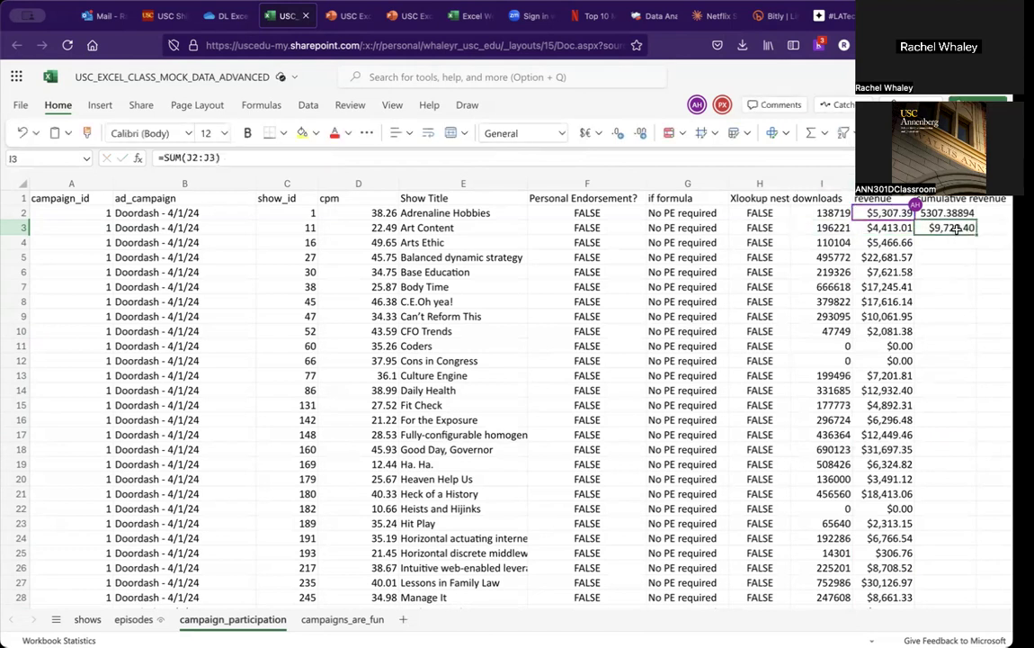
left_click(192, 156)
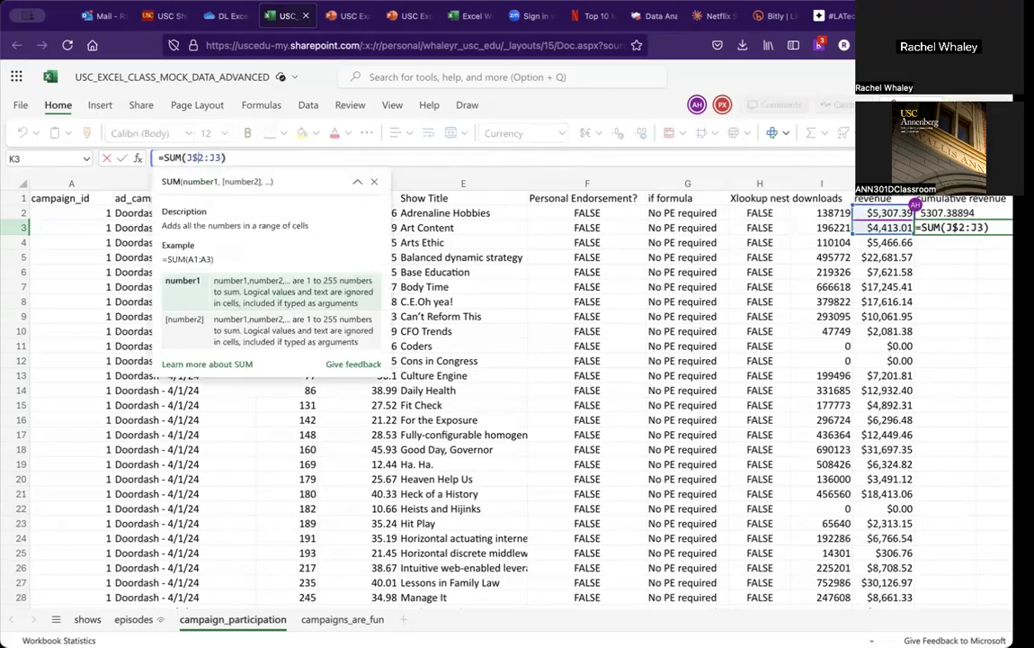
key("Return")
left_click(960, 229)
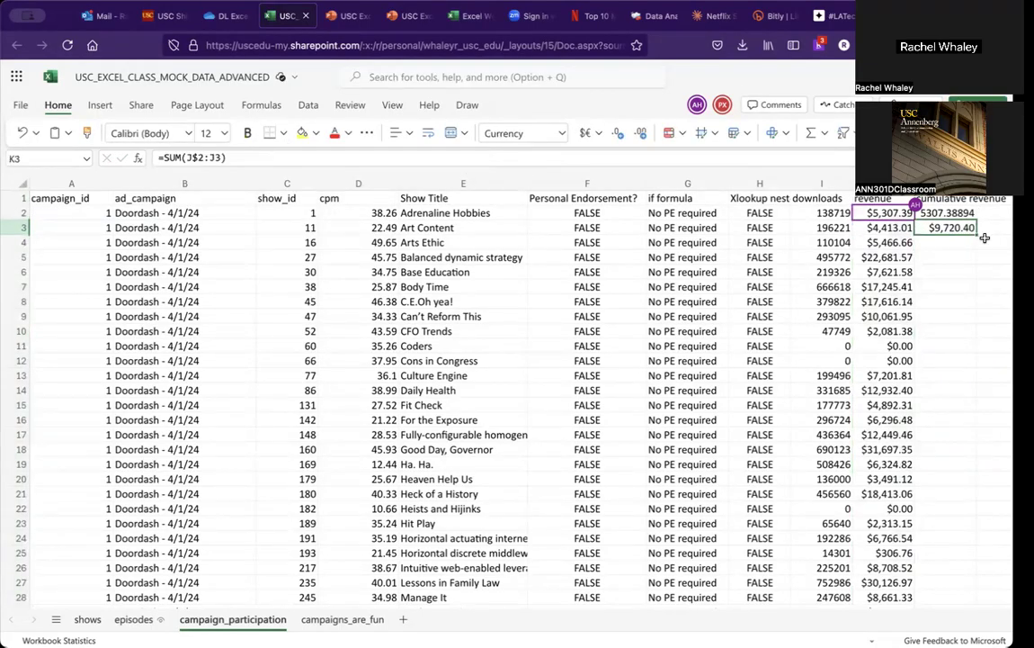
double_click(976, 235)
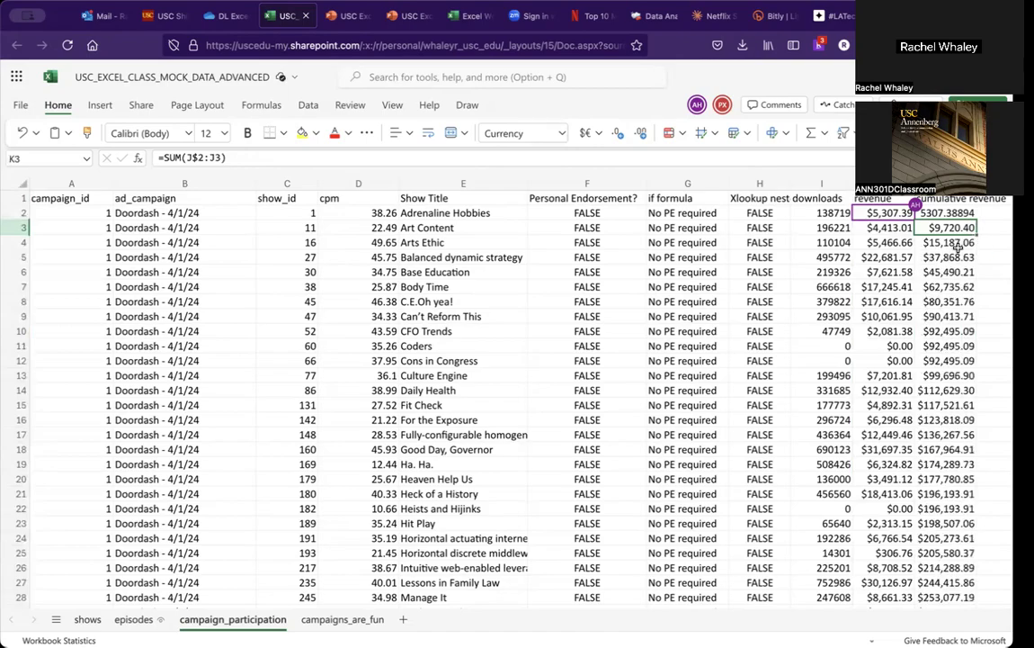
Step: Step down through the cumulative revenue cells to inspect their filled formulas
key("Down")
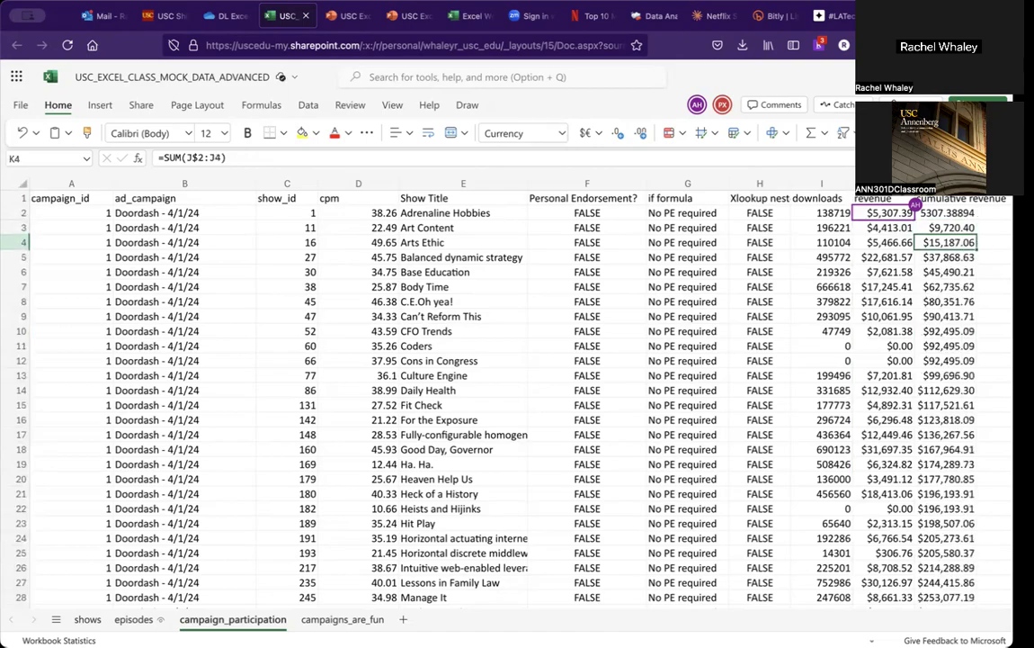
key("Left")
key("Right")
key("Down")
key("Down")
key("Down")
key("Down")
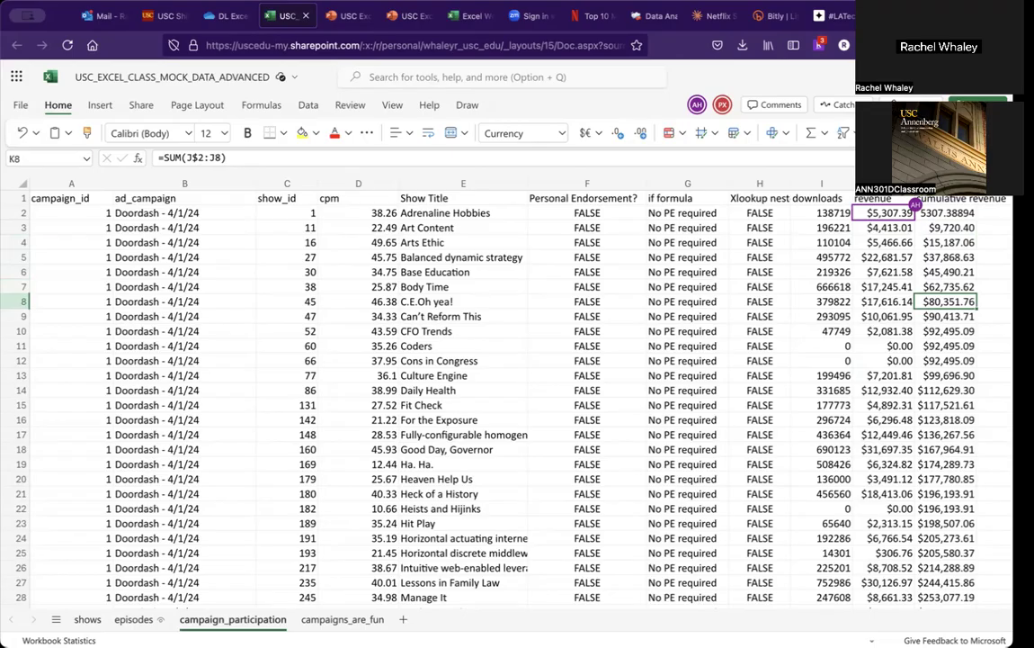
Step: Switch to the slide deck and page through the remaining slides
left_click(346, 16)
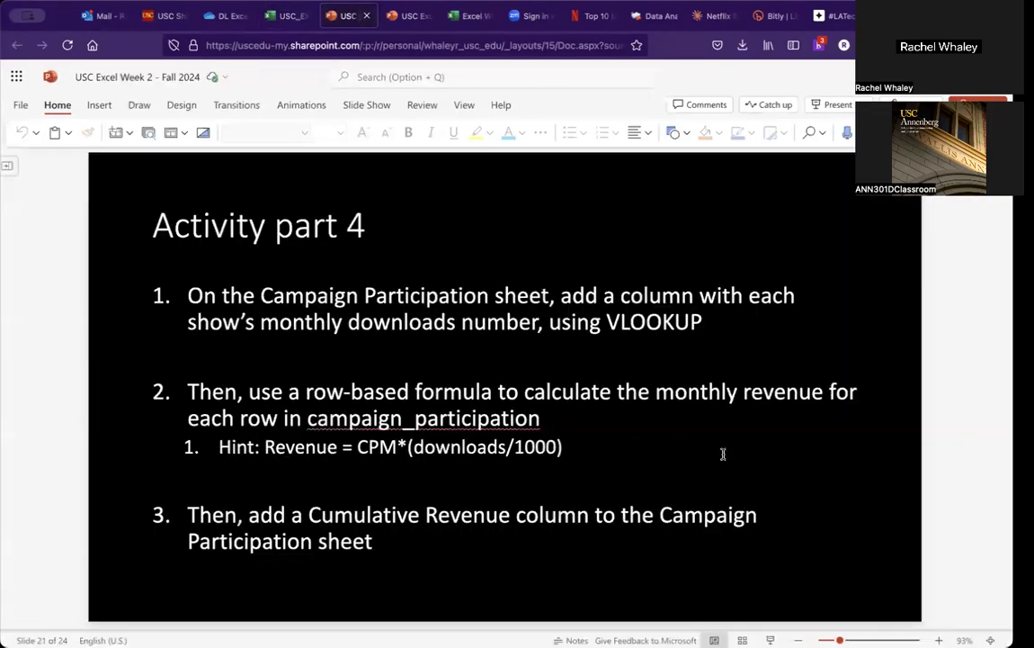
key("Page_Down")
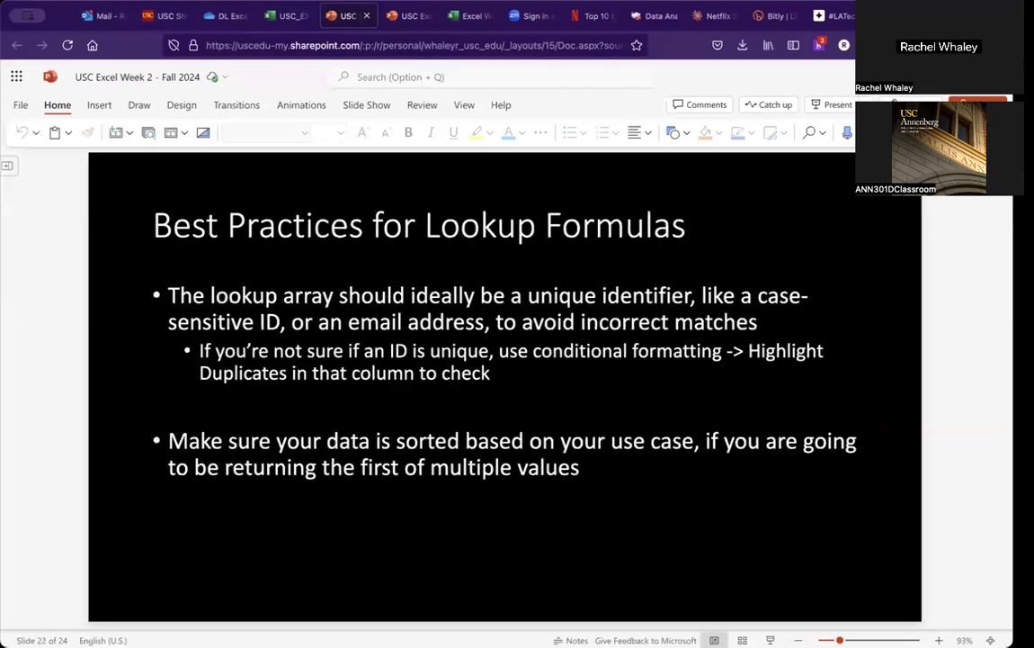
key("Page_Down")
key("Page_Down")
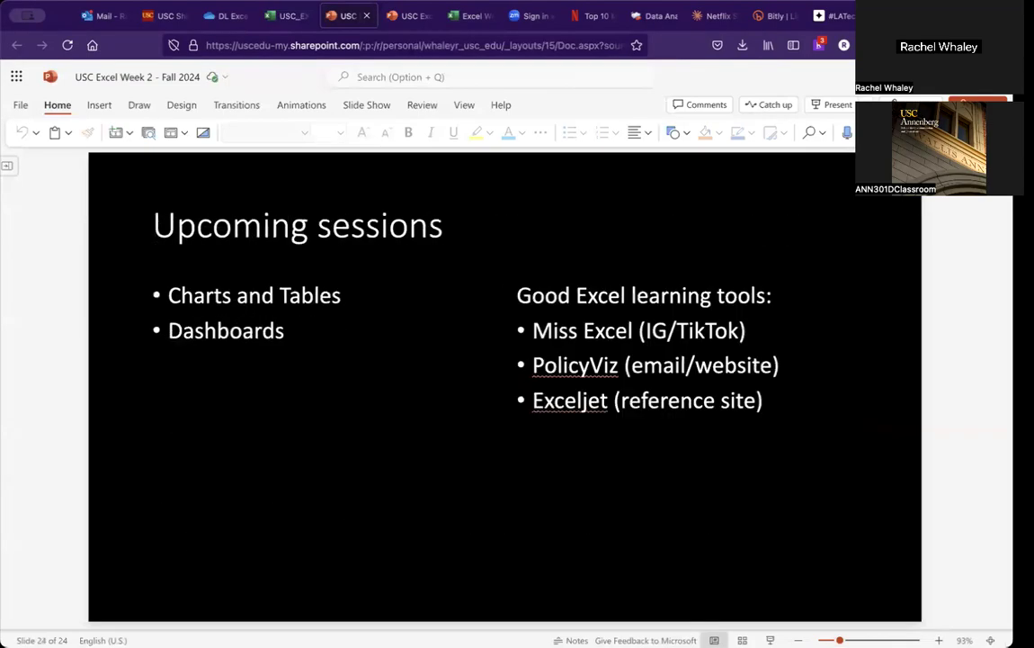